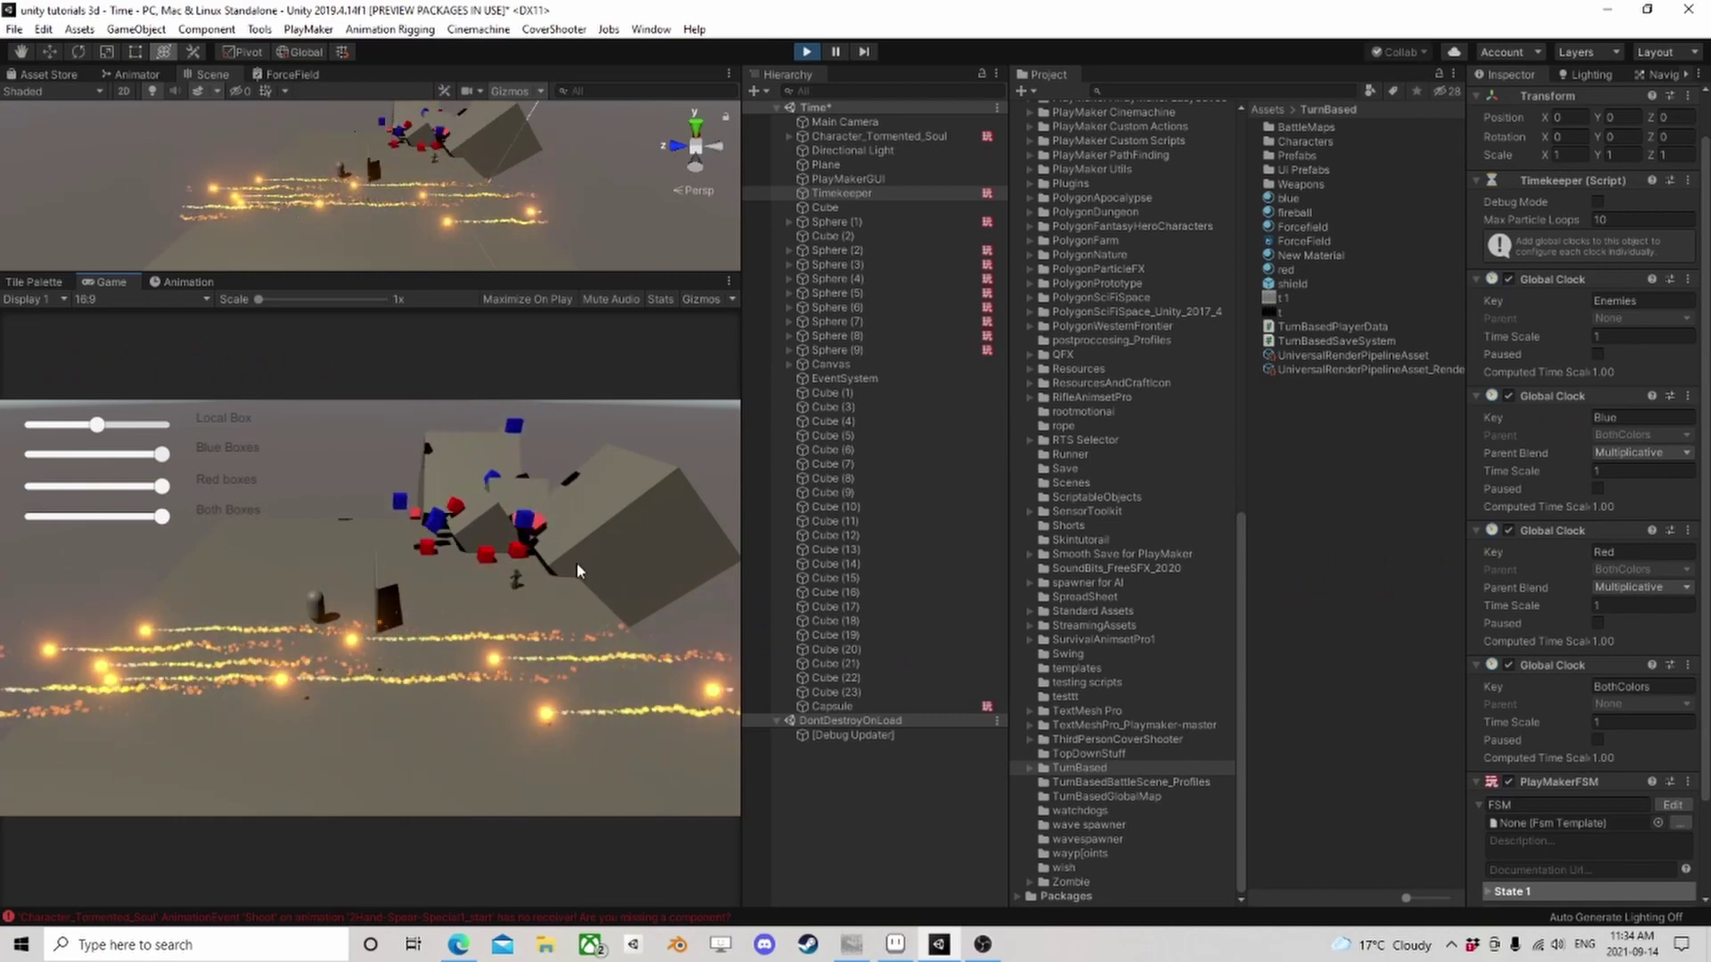
Play-test the running scene by triggering the slow-motion effect and the capsule's green shield
key(space)
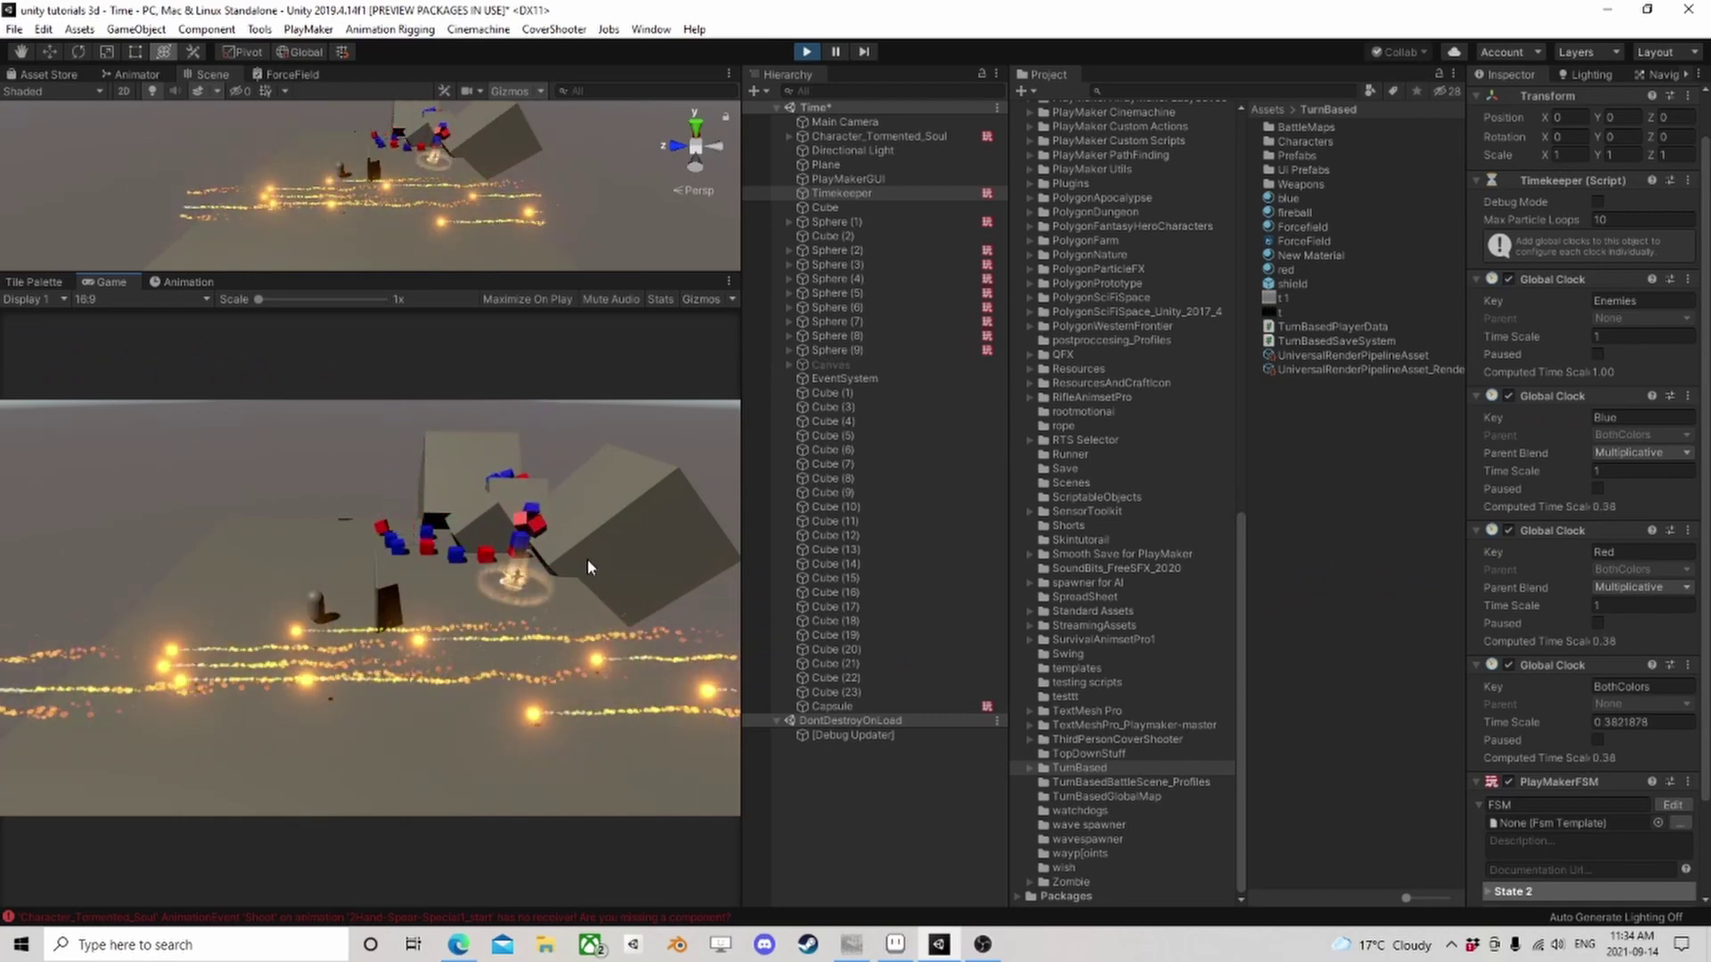
click(543, 585)
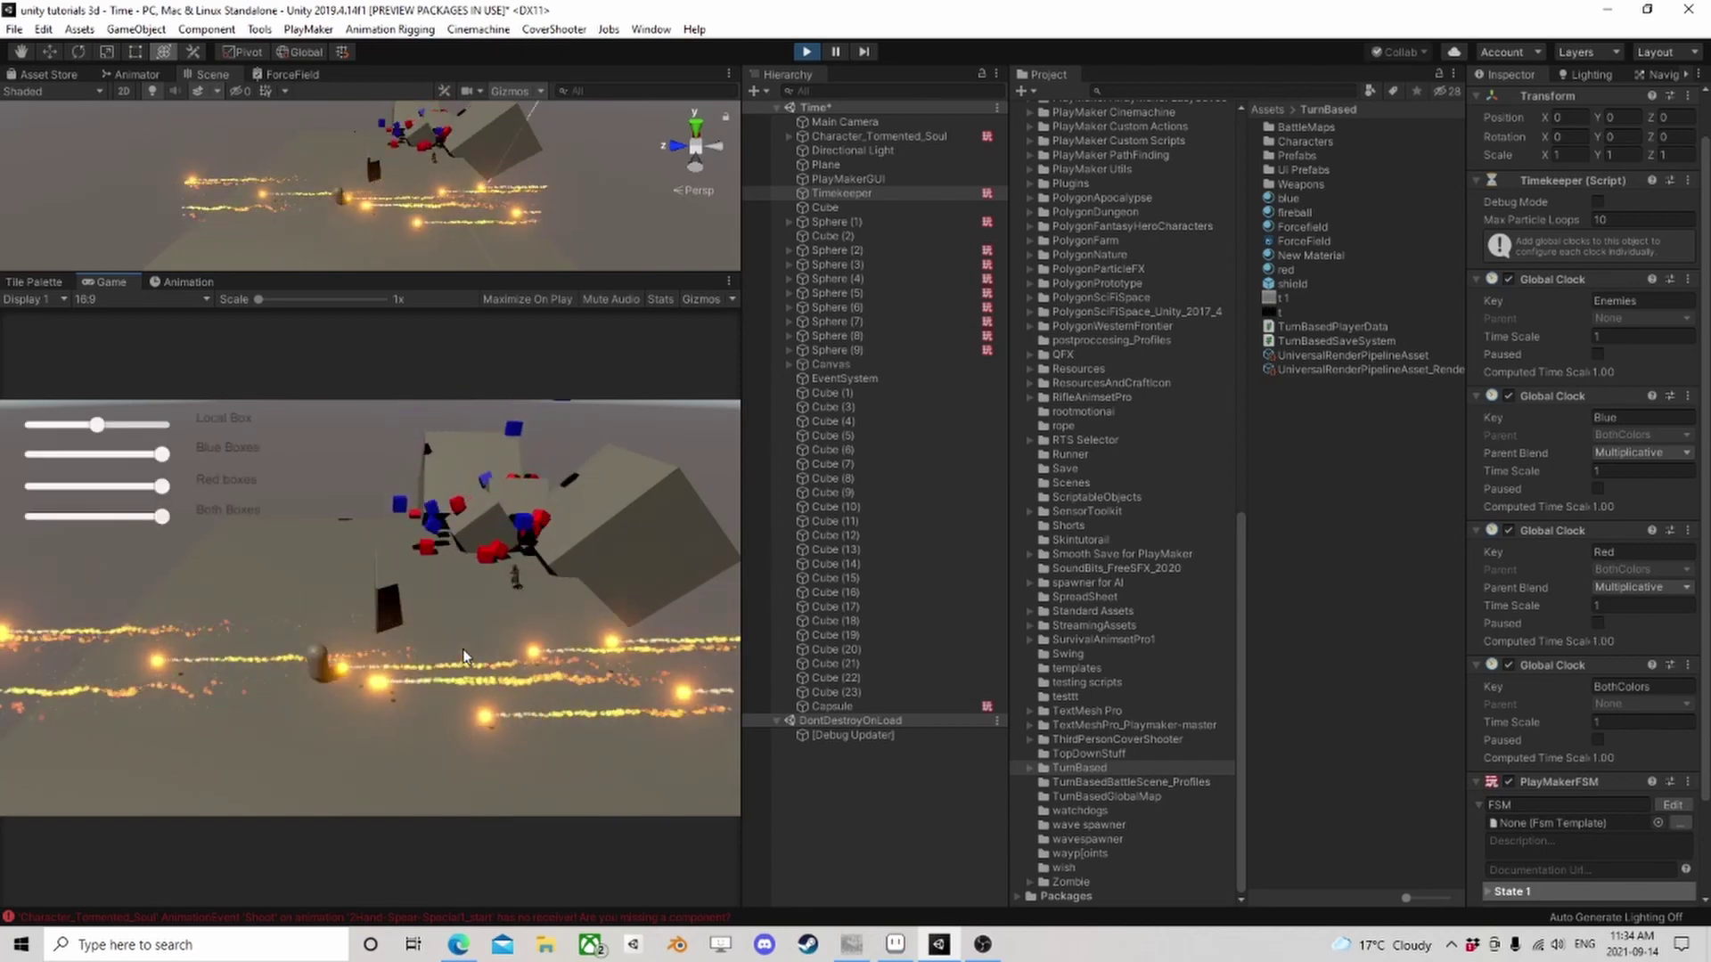
key(space)
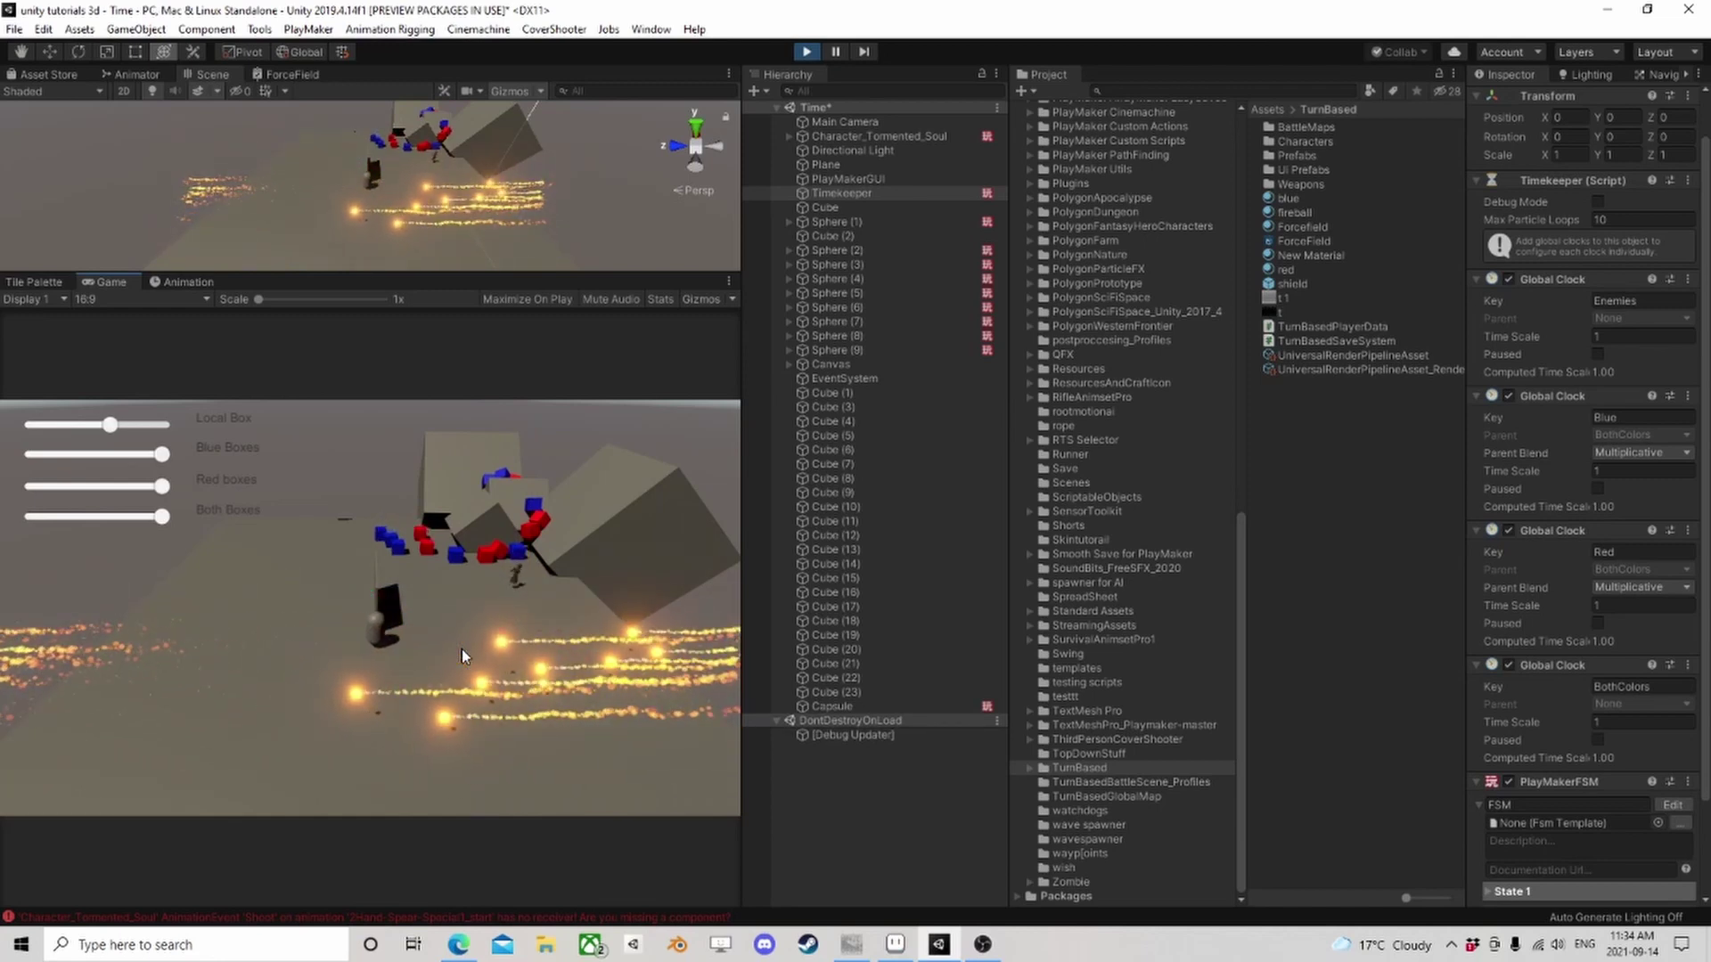
click(461, 649)
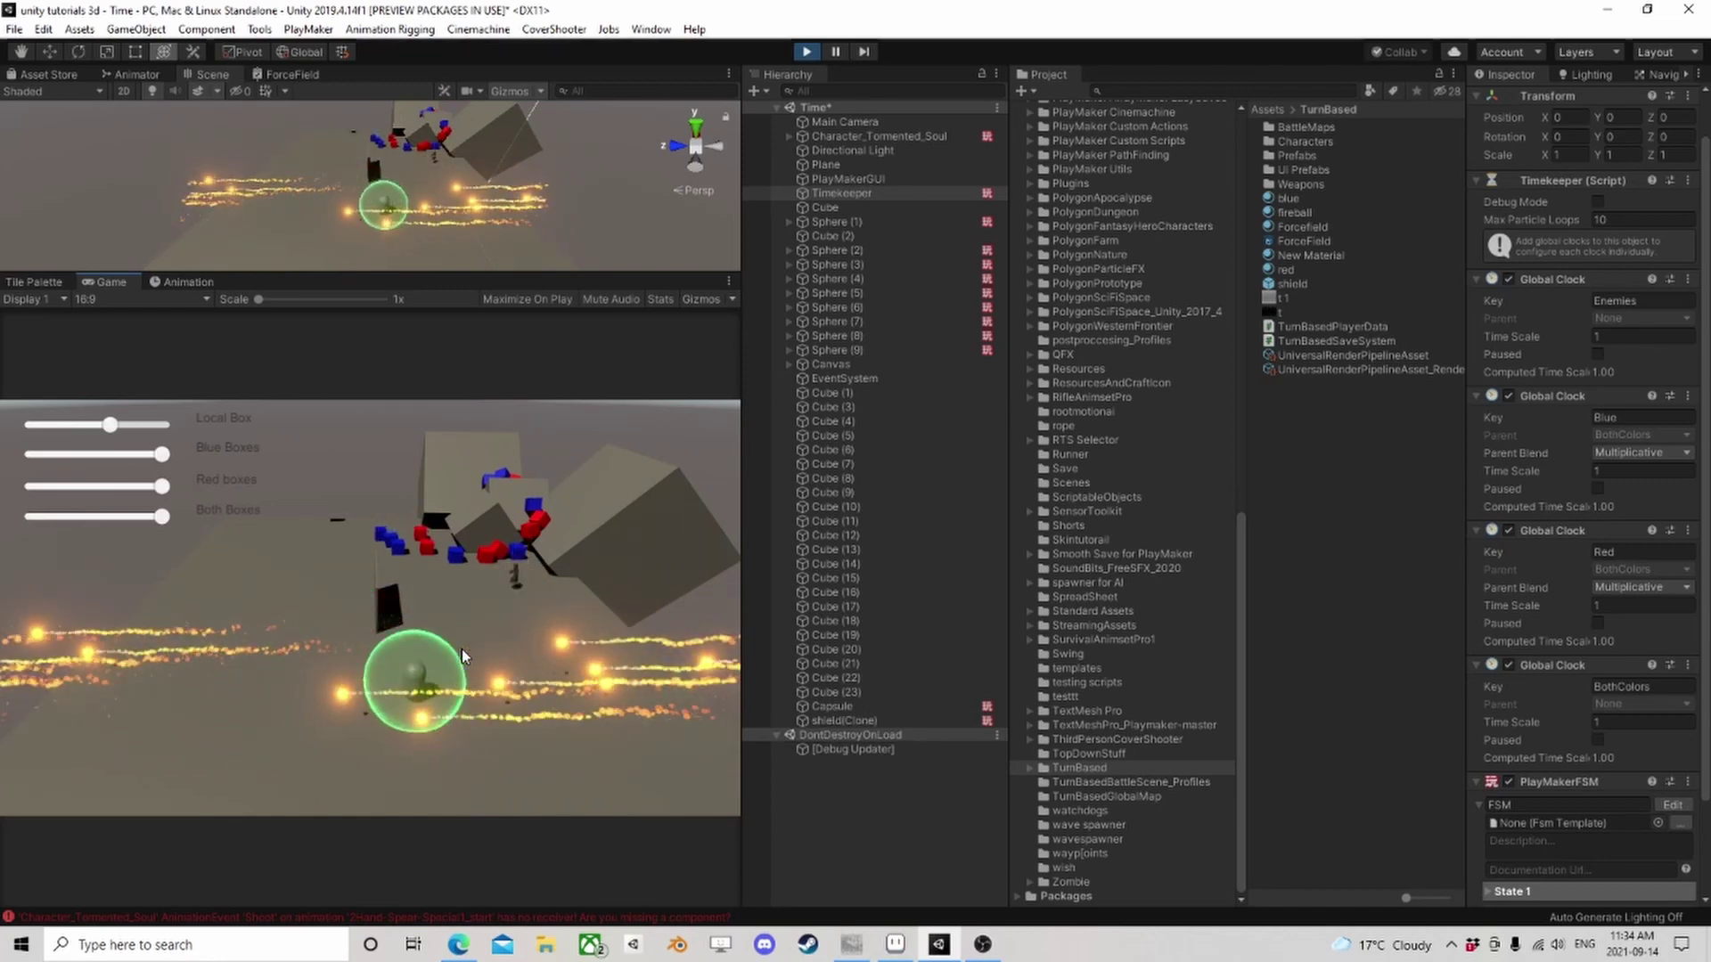
click(537, 628)
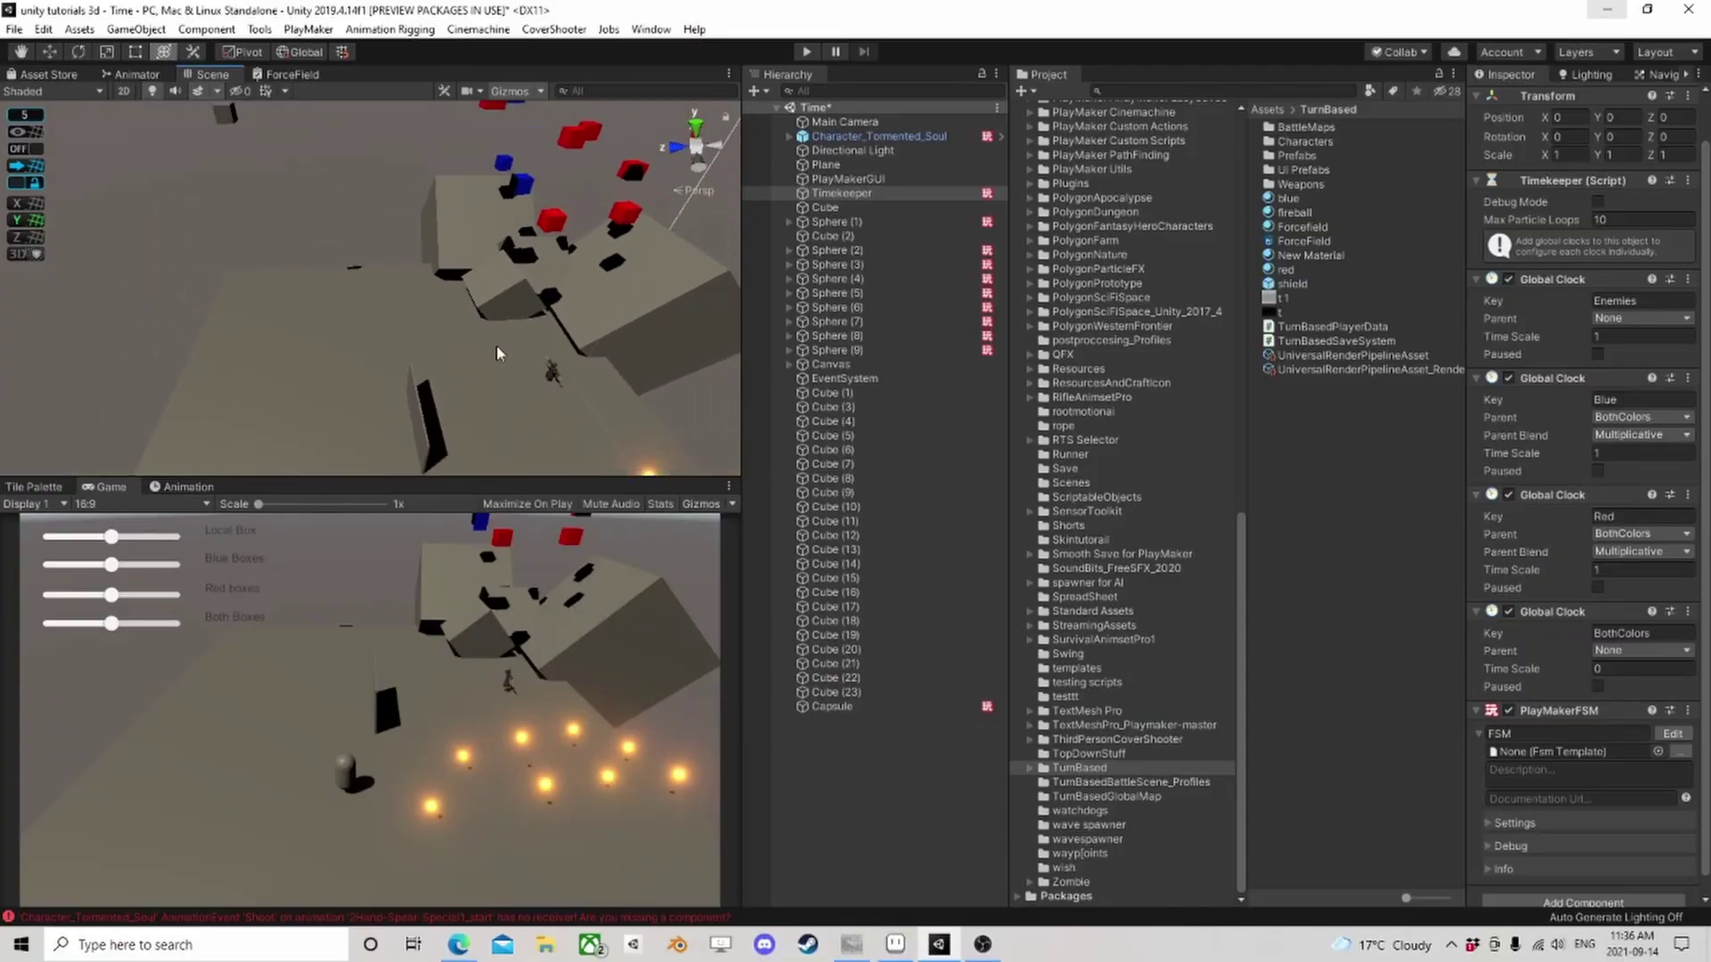
Examine the character, capsule, fireballs and colored cubes in the scene from several angles
scroll(496, 353, down, 3)
middle_drag(505, 372, 448, 282)
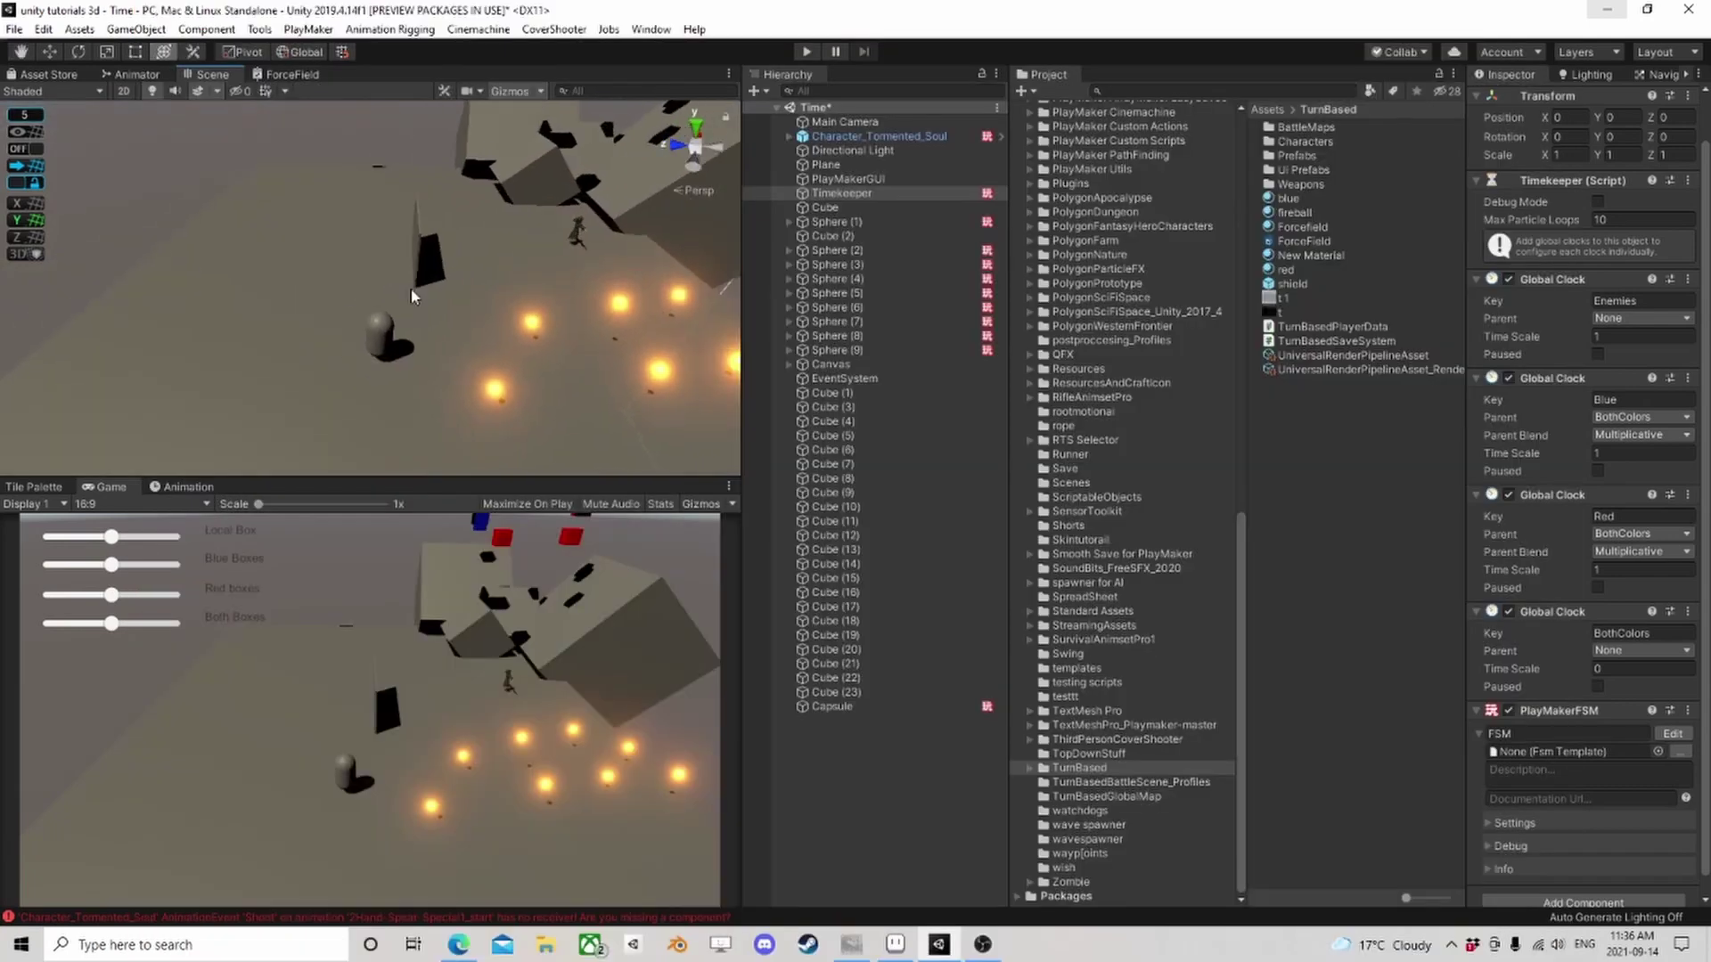
middle_drag(420, 286, 434, 344)
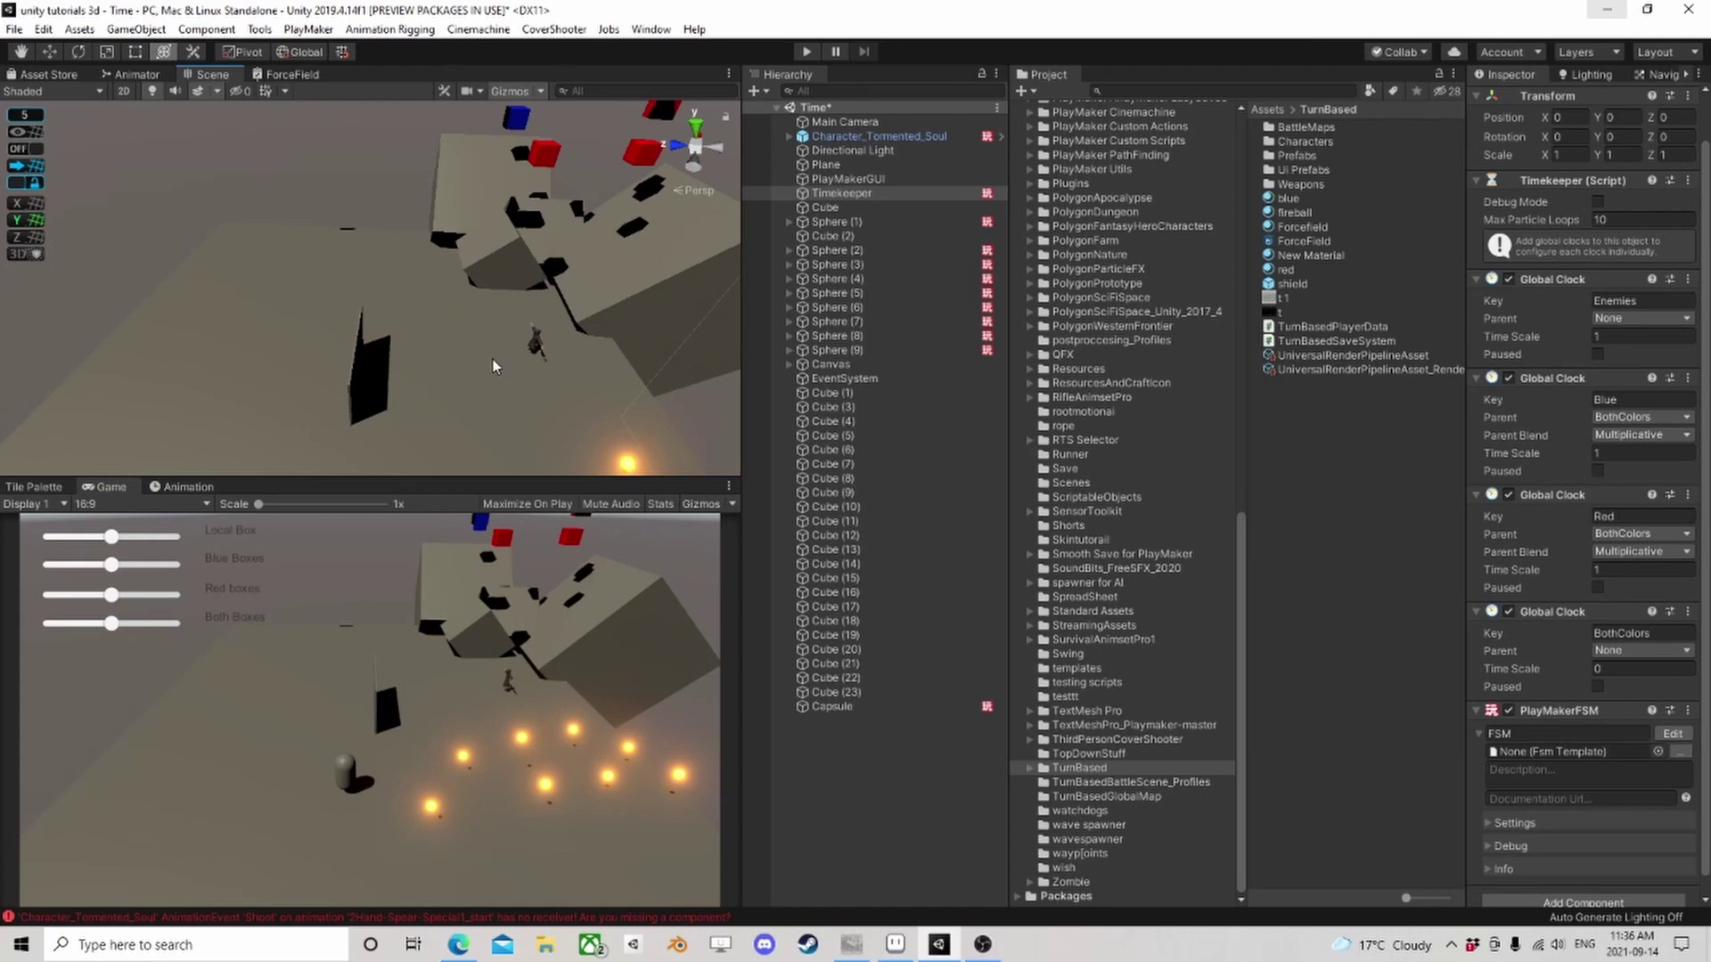
middle_drag(410, 384, 465, 336)
scroll(441, 322, up, 1)
scroll(443, 328, up, 2)
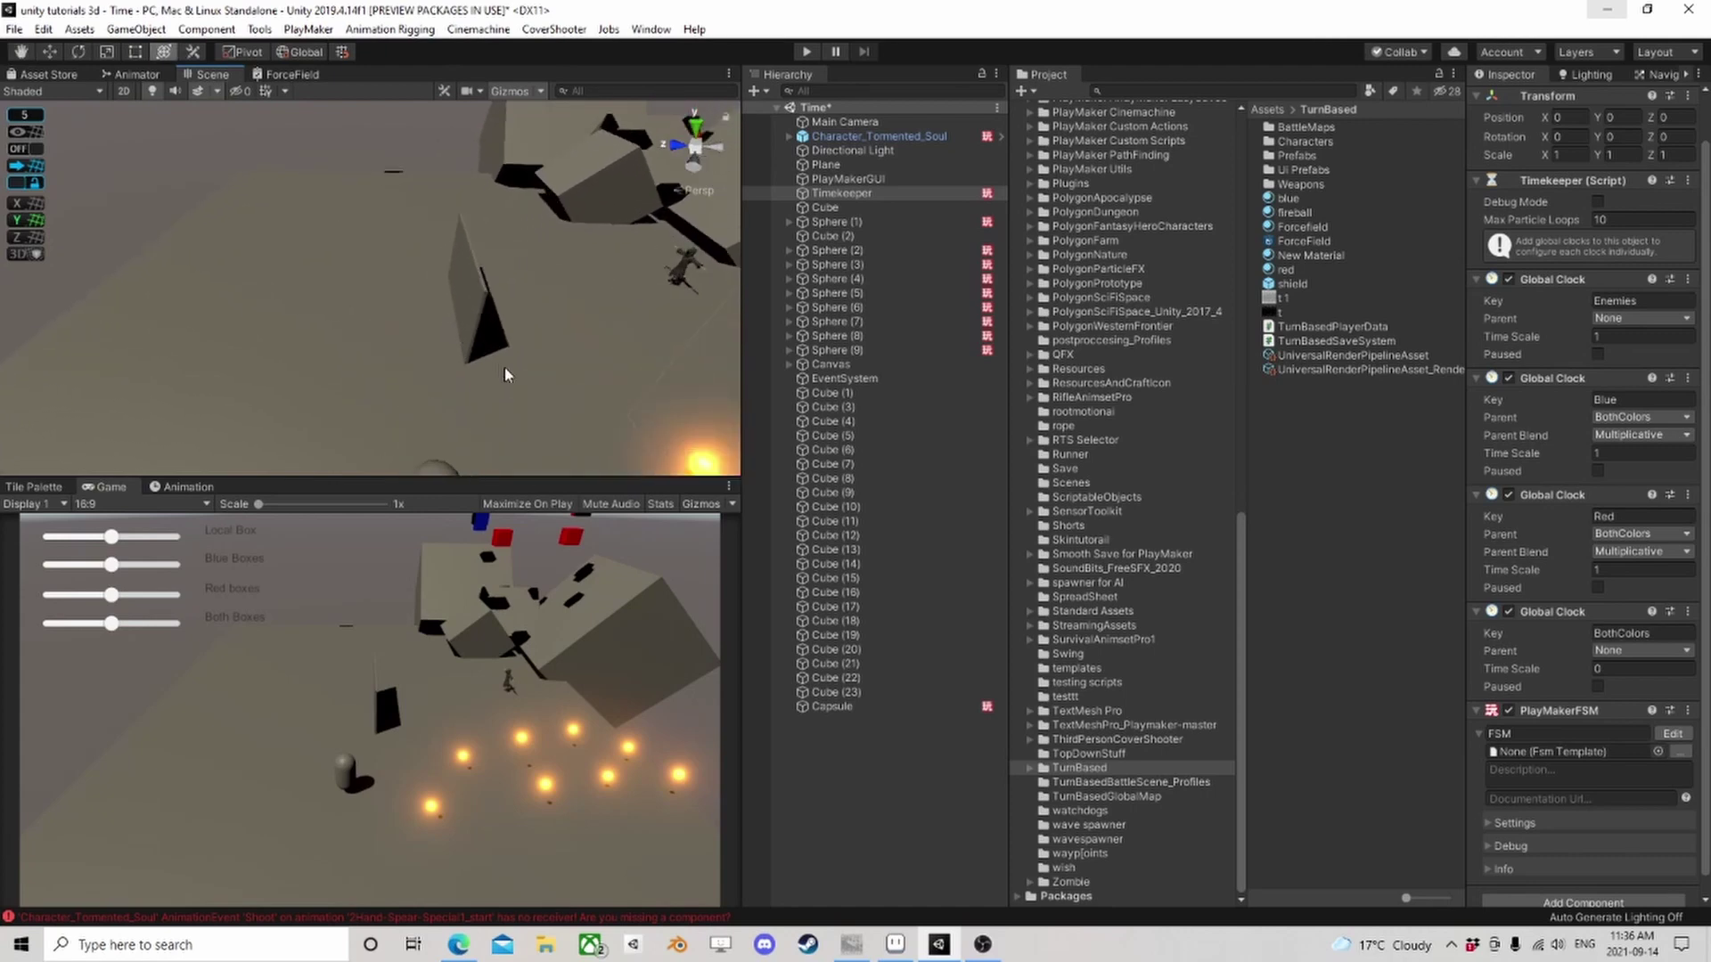
mouse_move(528, 386)
middle_down()
mouse_move(489, 344)
mouse_move(394, 332)
mouse_move(473, 347)
mouse_move(498, 383)
middle_up()
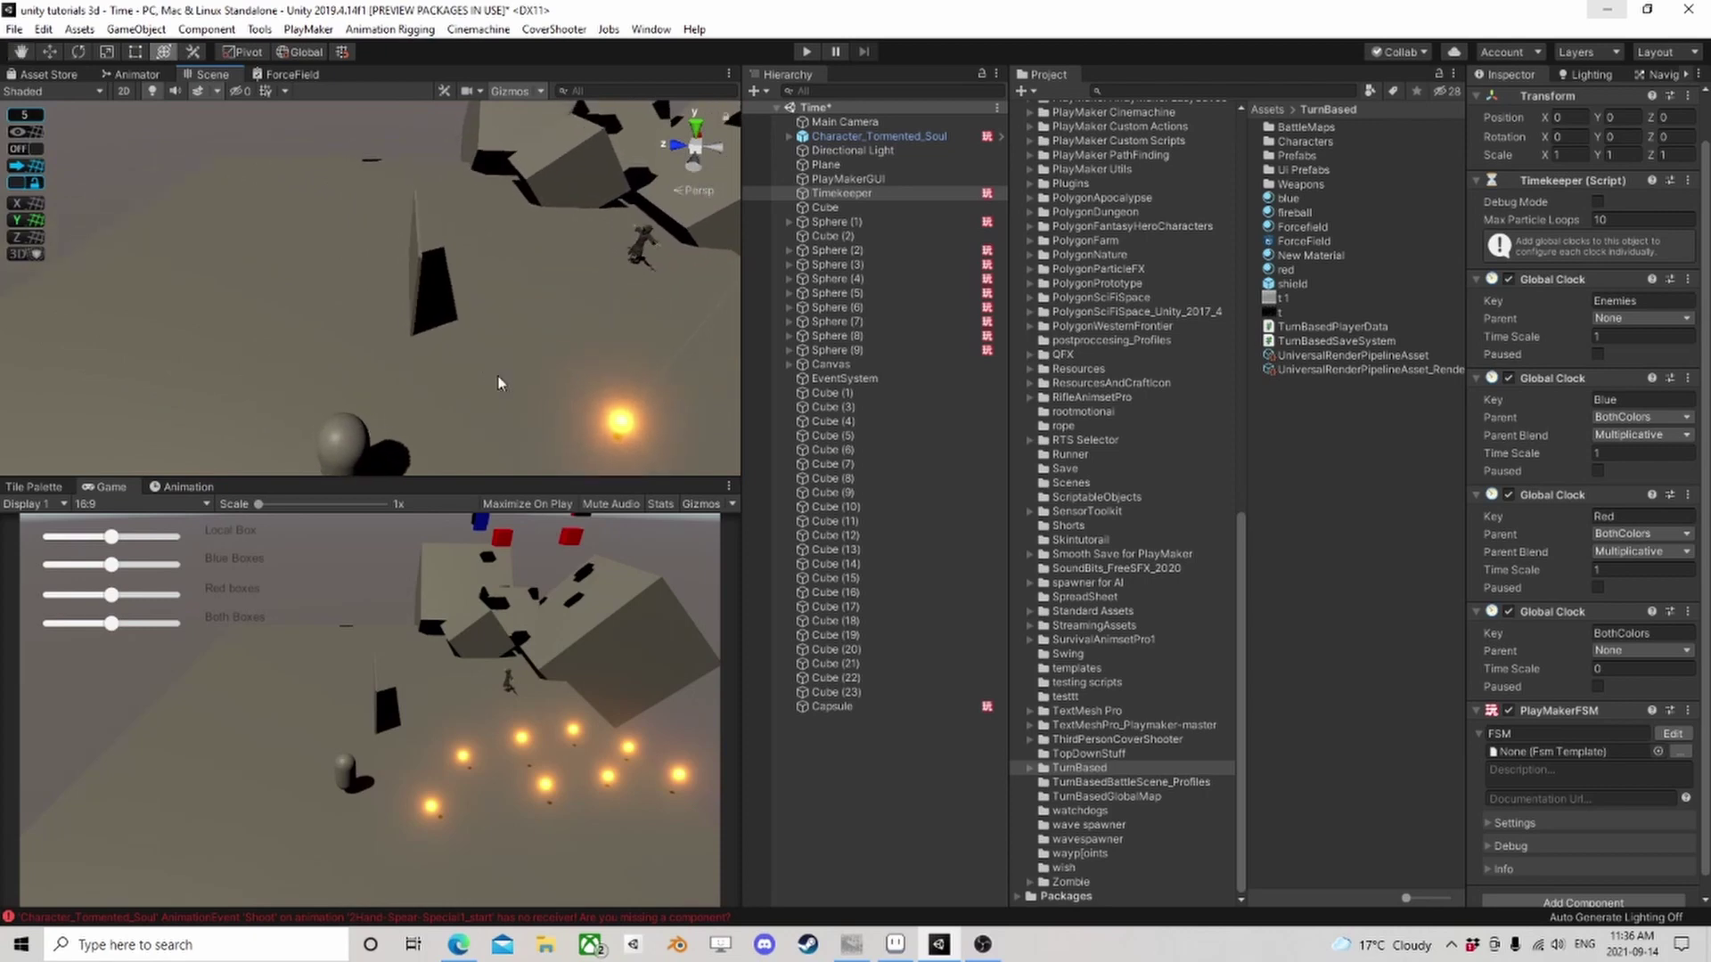
scroll(486, 366, down, 5)
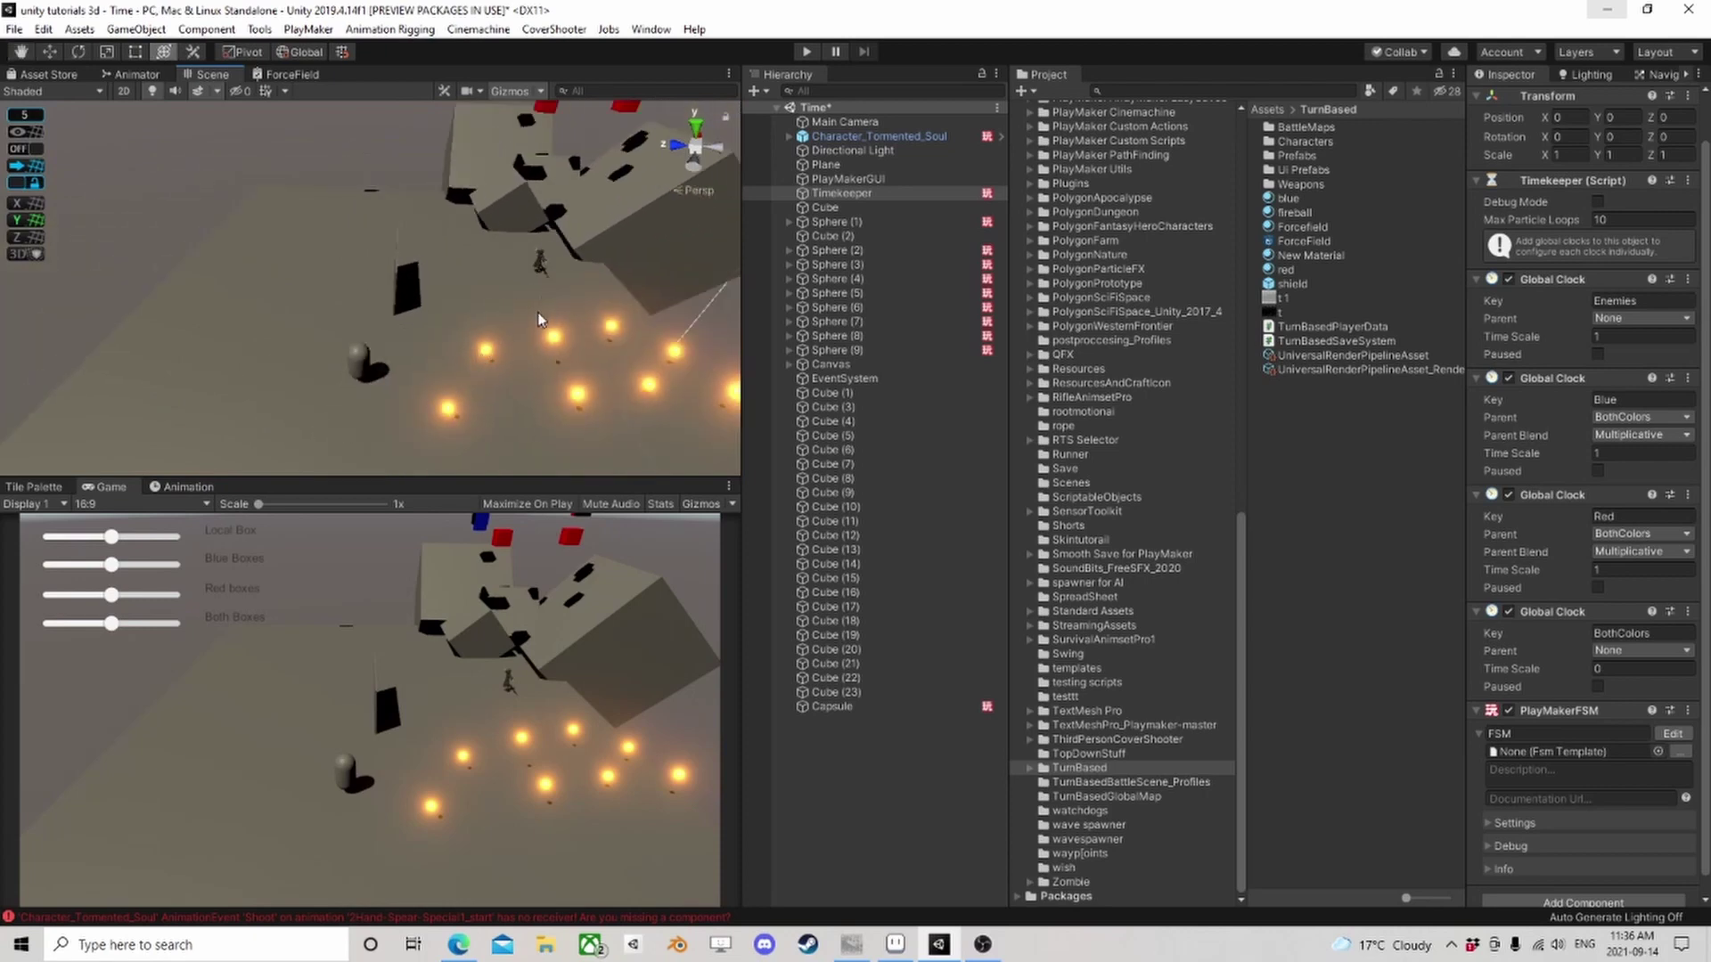
right_drag(538, 320, 514, 291)
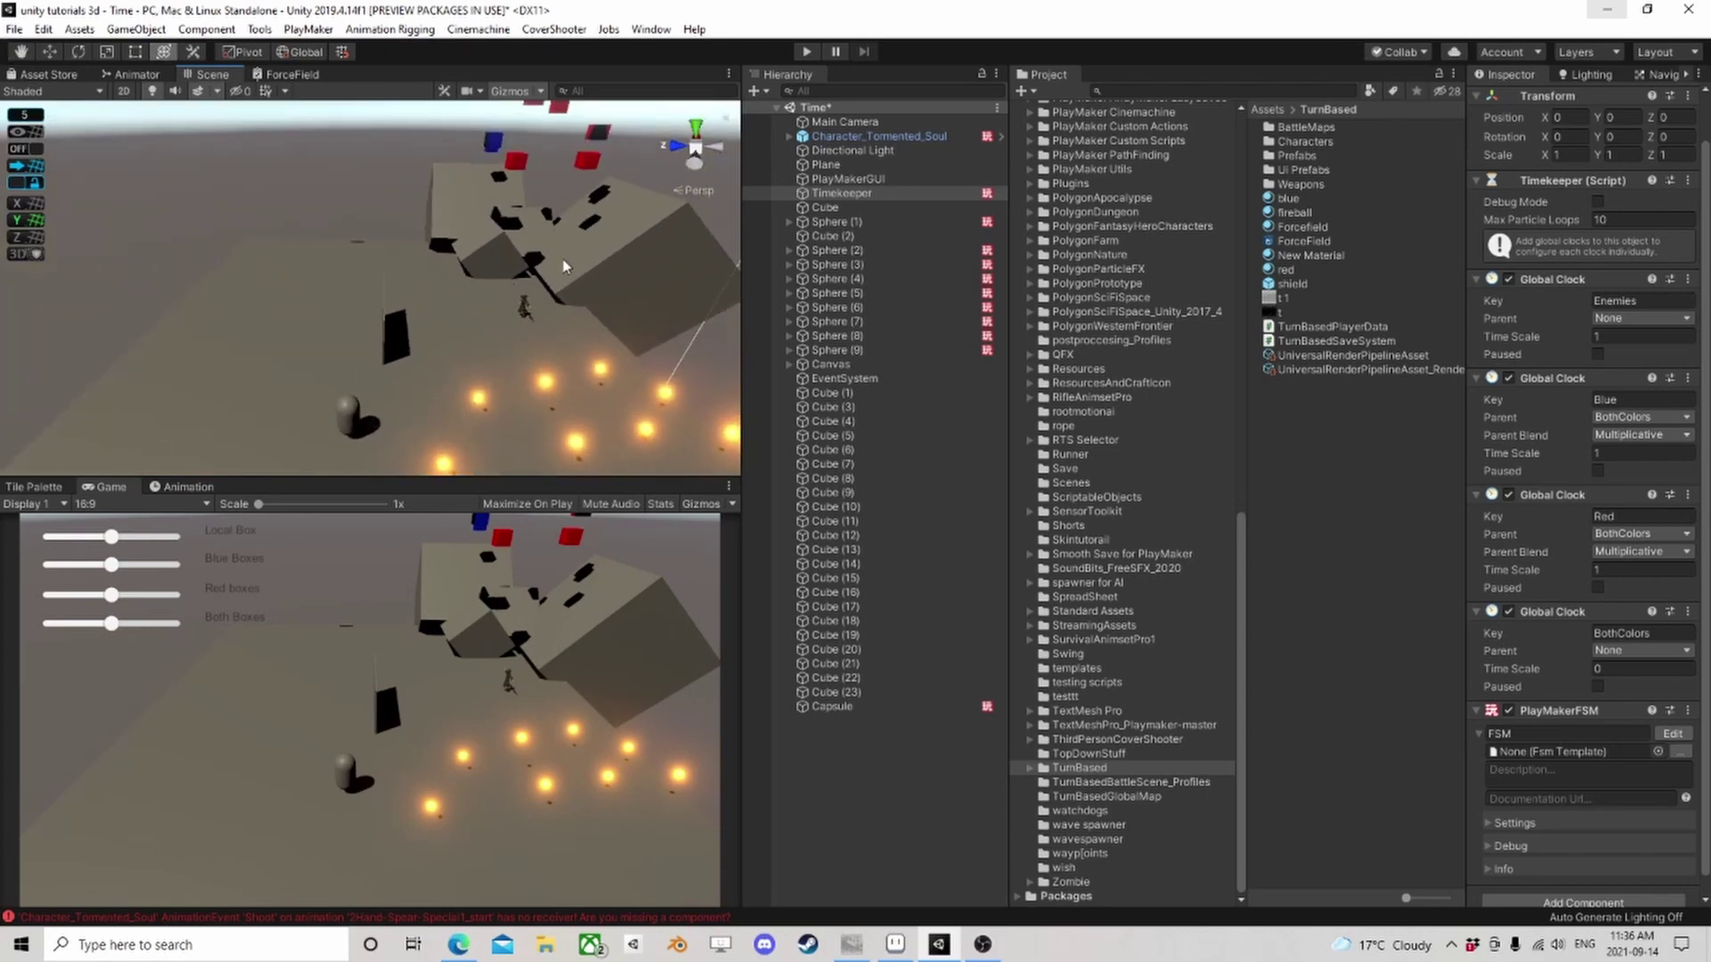
middle_drag(545, 269, 577, 343)
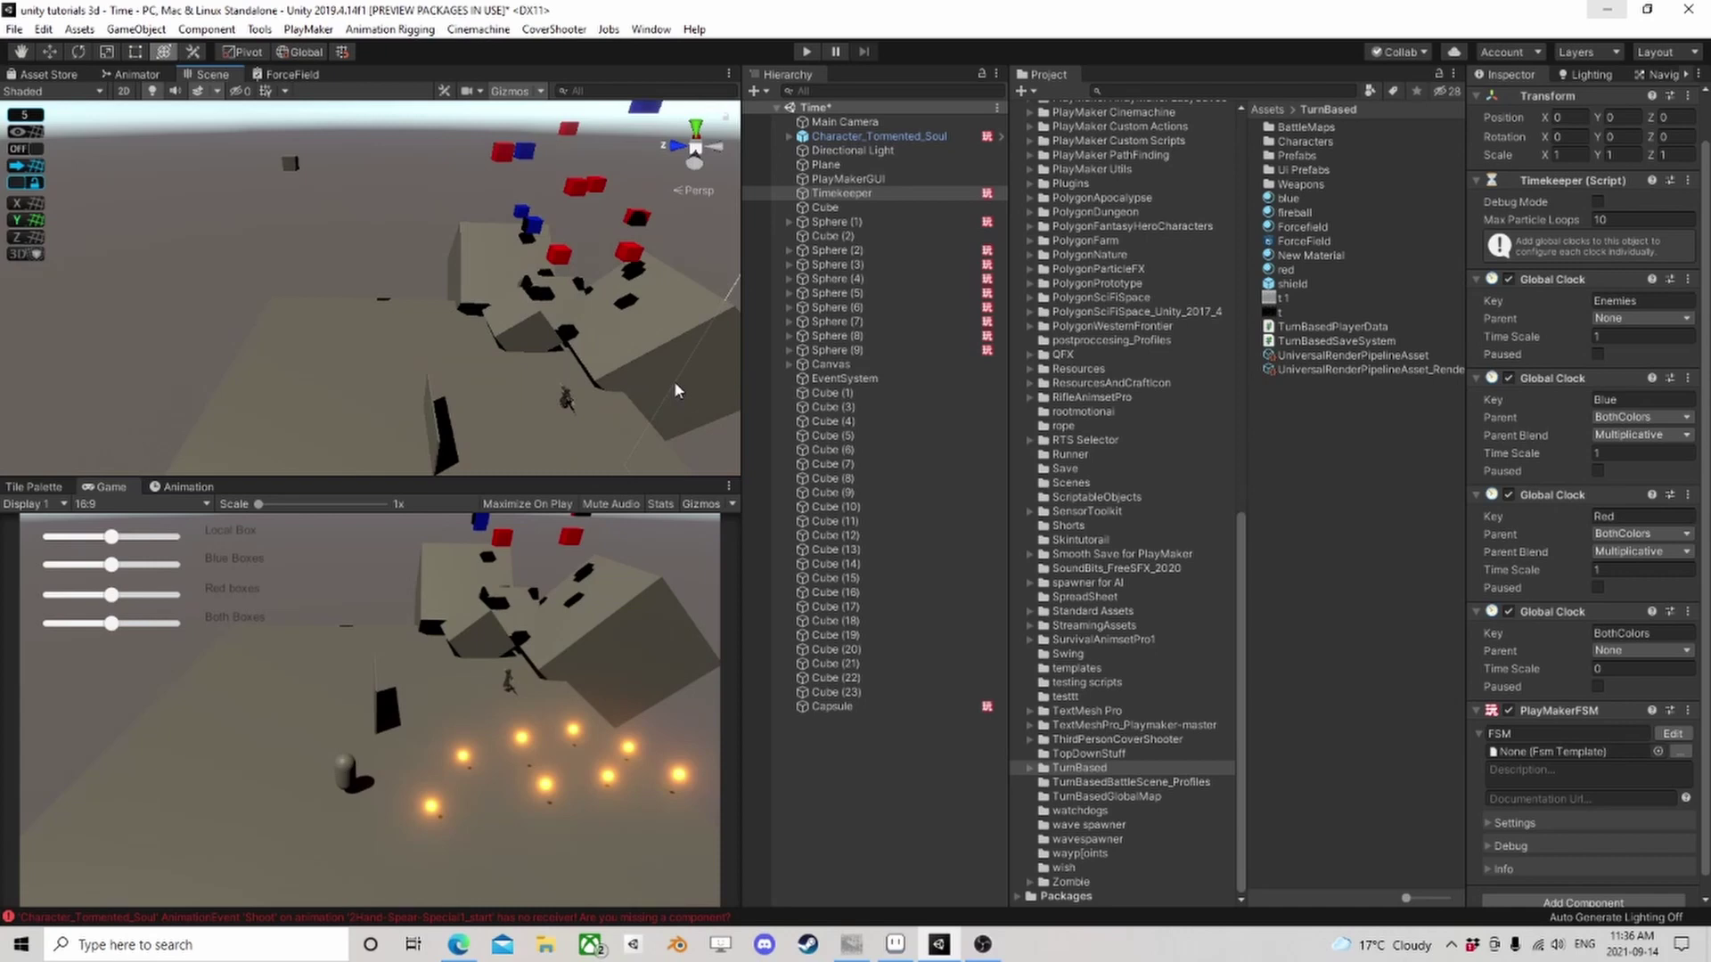
right_drag(517, 372, 495, 426)
middle_drag(496, 426, 397, 307)
scroll(390, 323, up, 10)
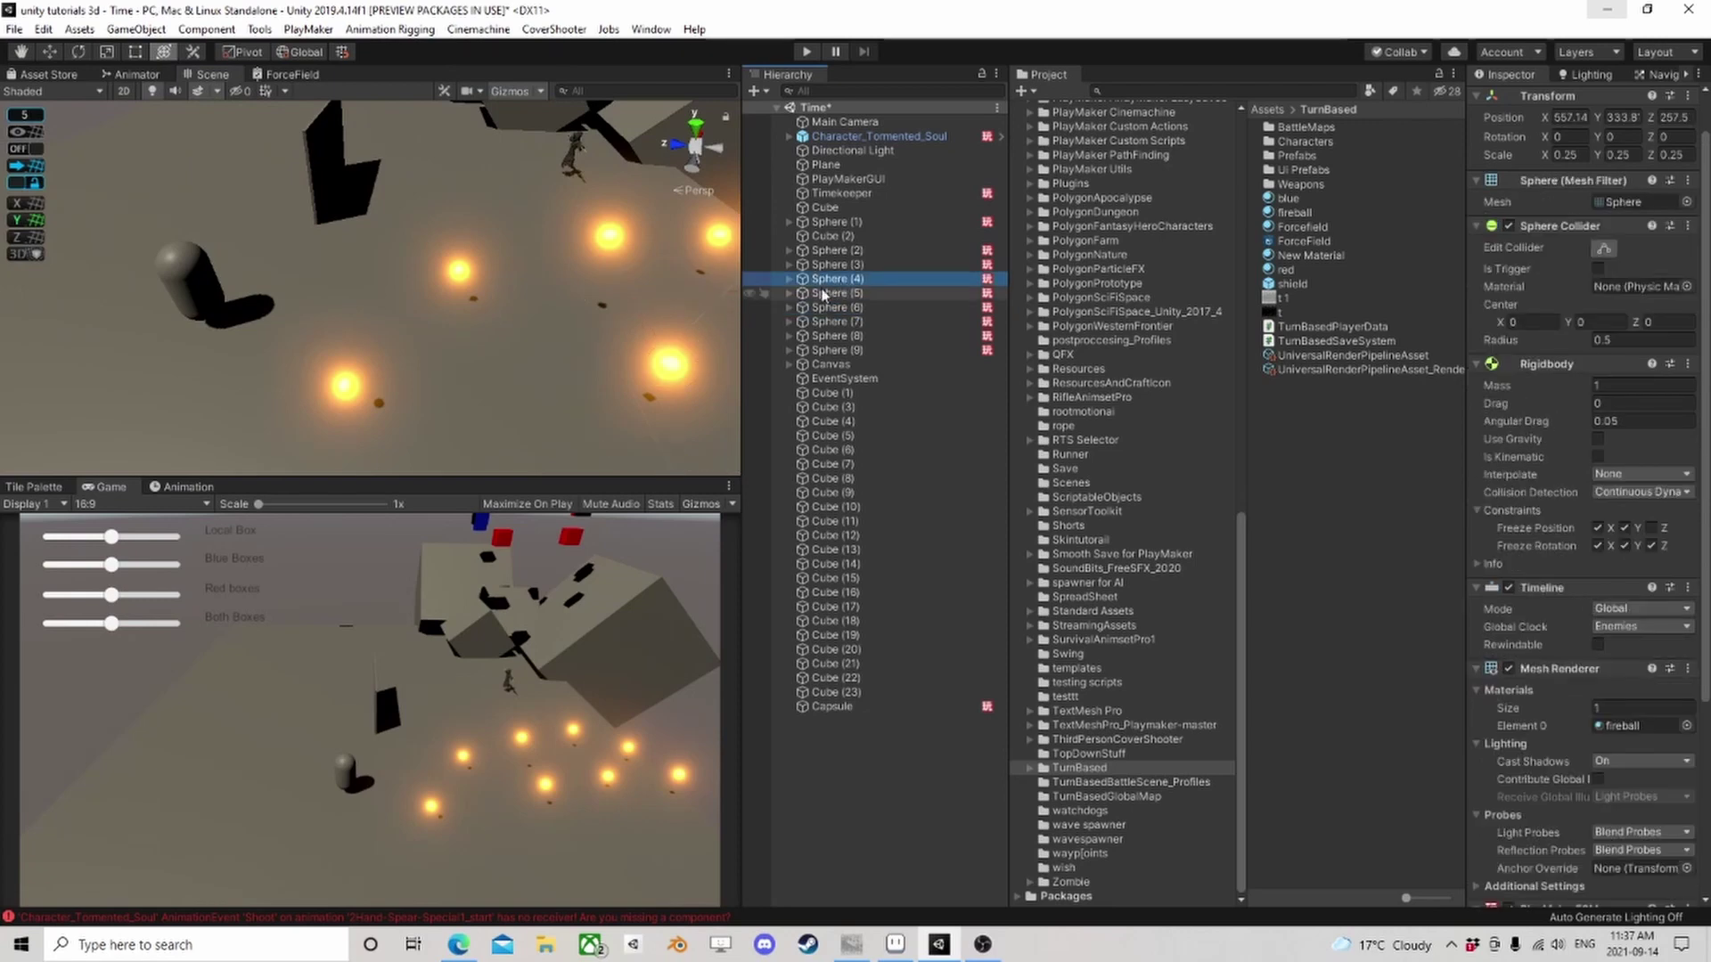
Inspect the particle system and Timeline Child component of FX_Trail_Fire_Embers_01 under Sphere (4)
scroll(644, 357, down, 4)
middle_drag(644, 356, 601, 350)
click(791, 278)
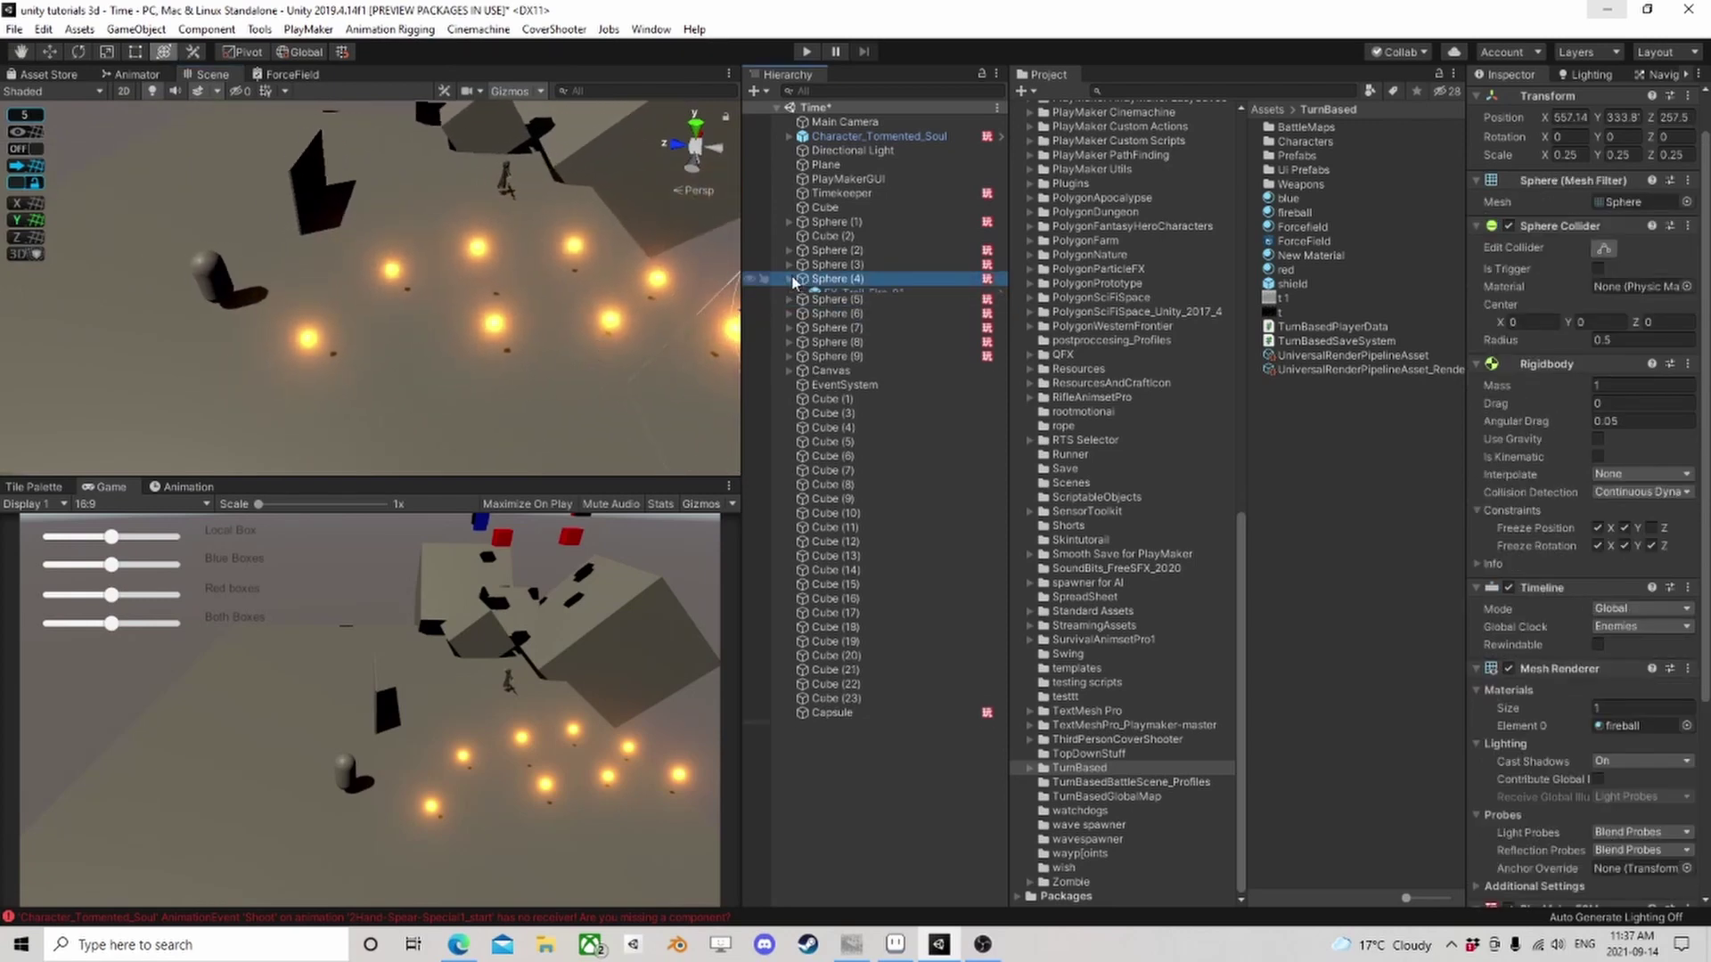
click(803, 294)
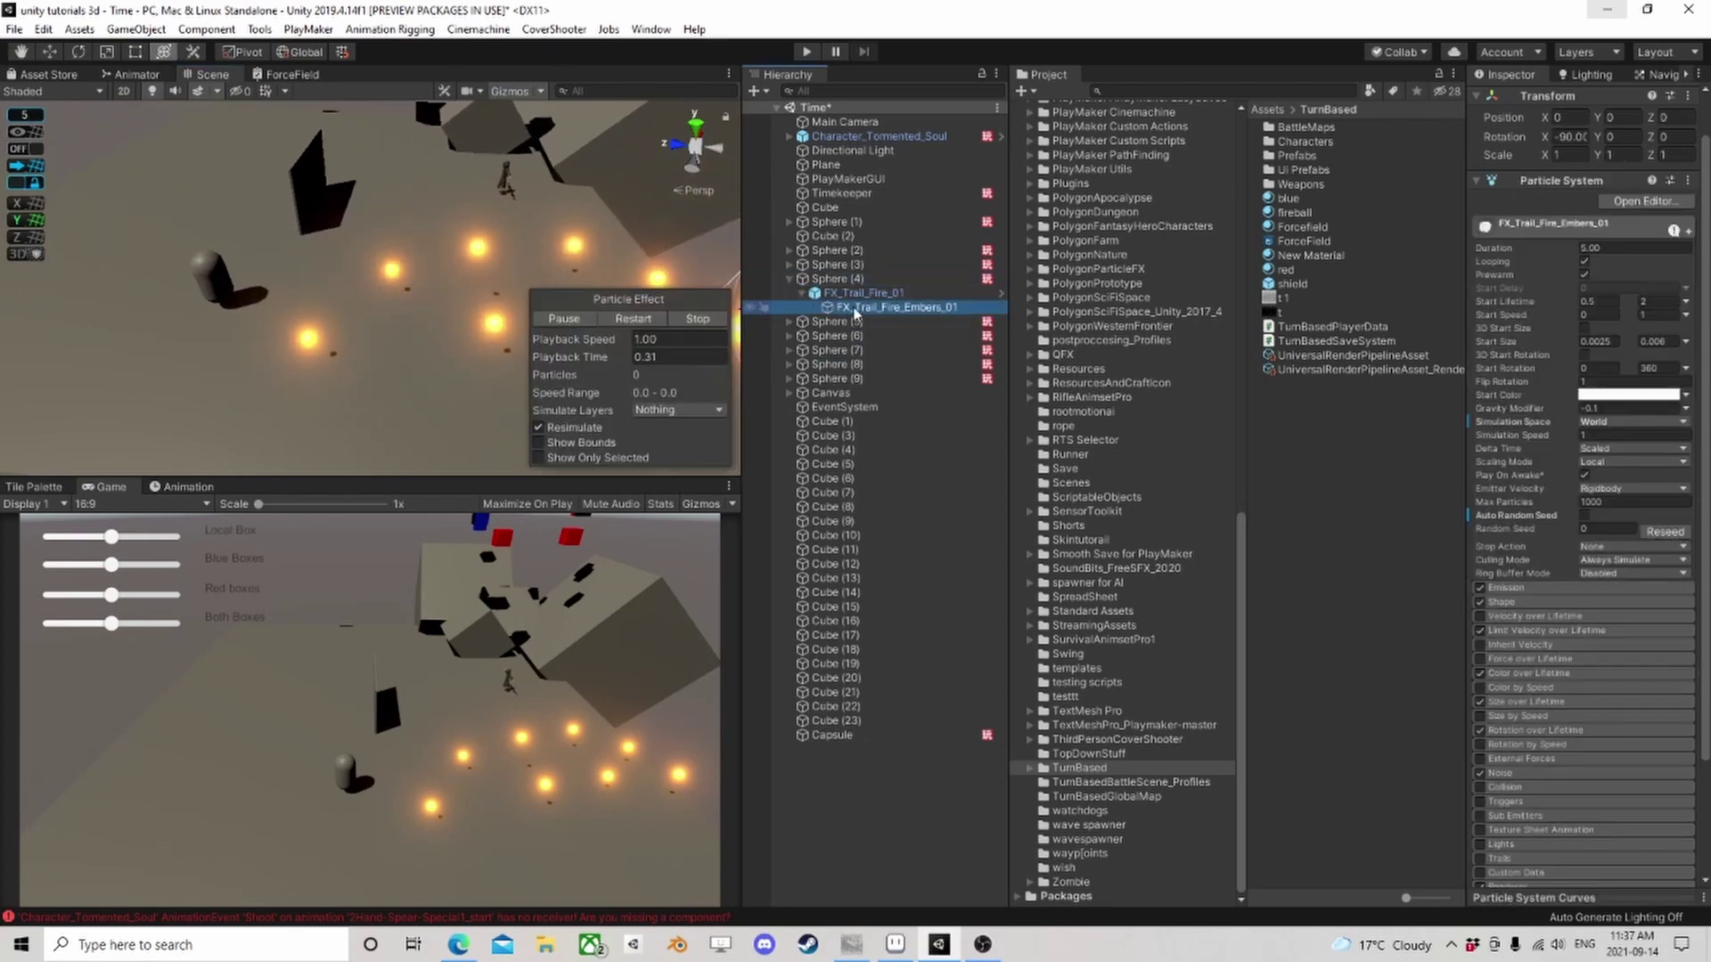
click(883, 306)
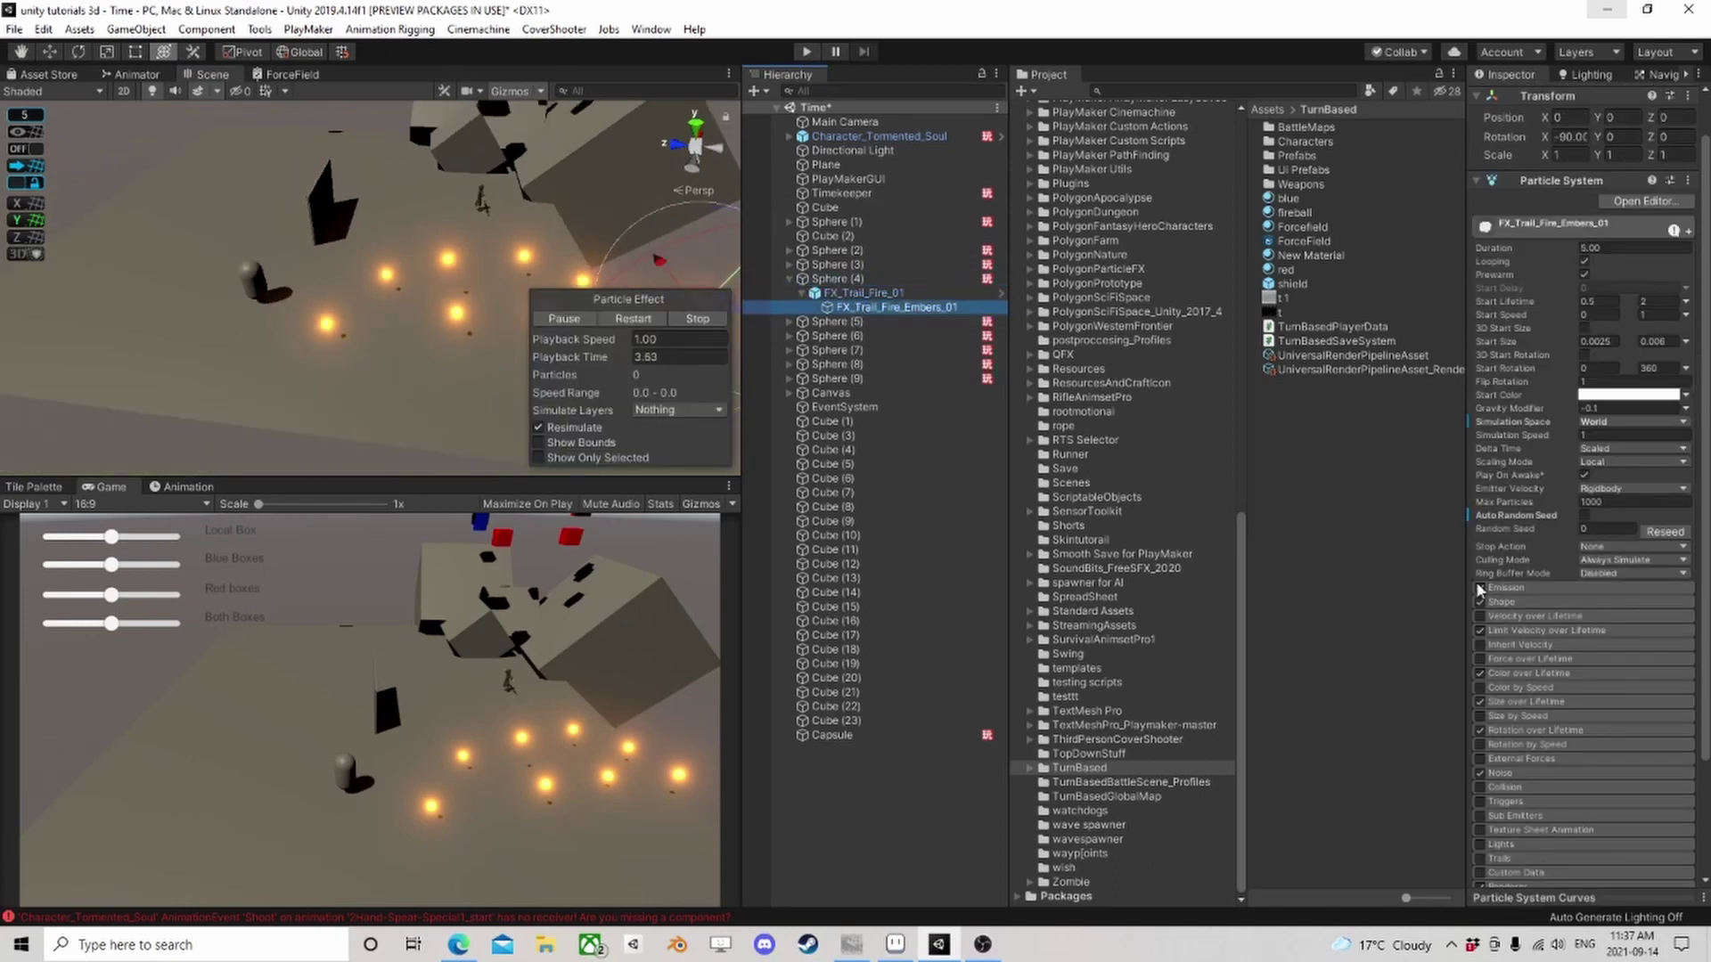
scroll(1506, 595, down, 3)
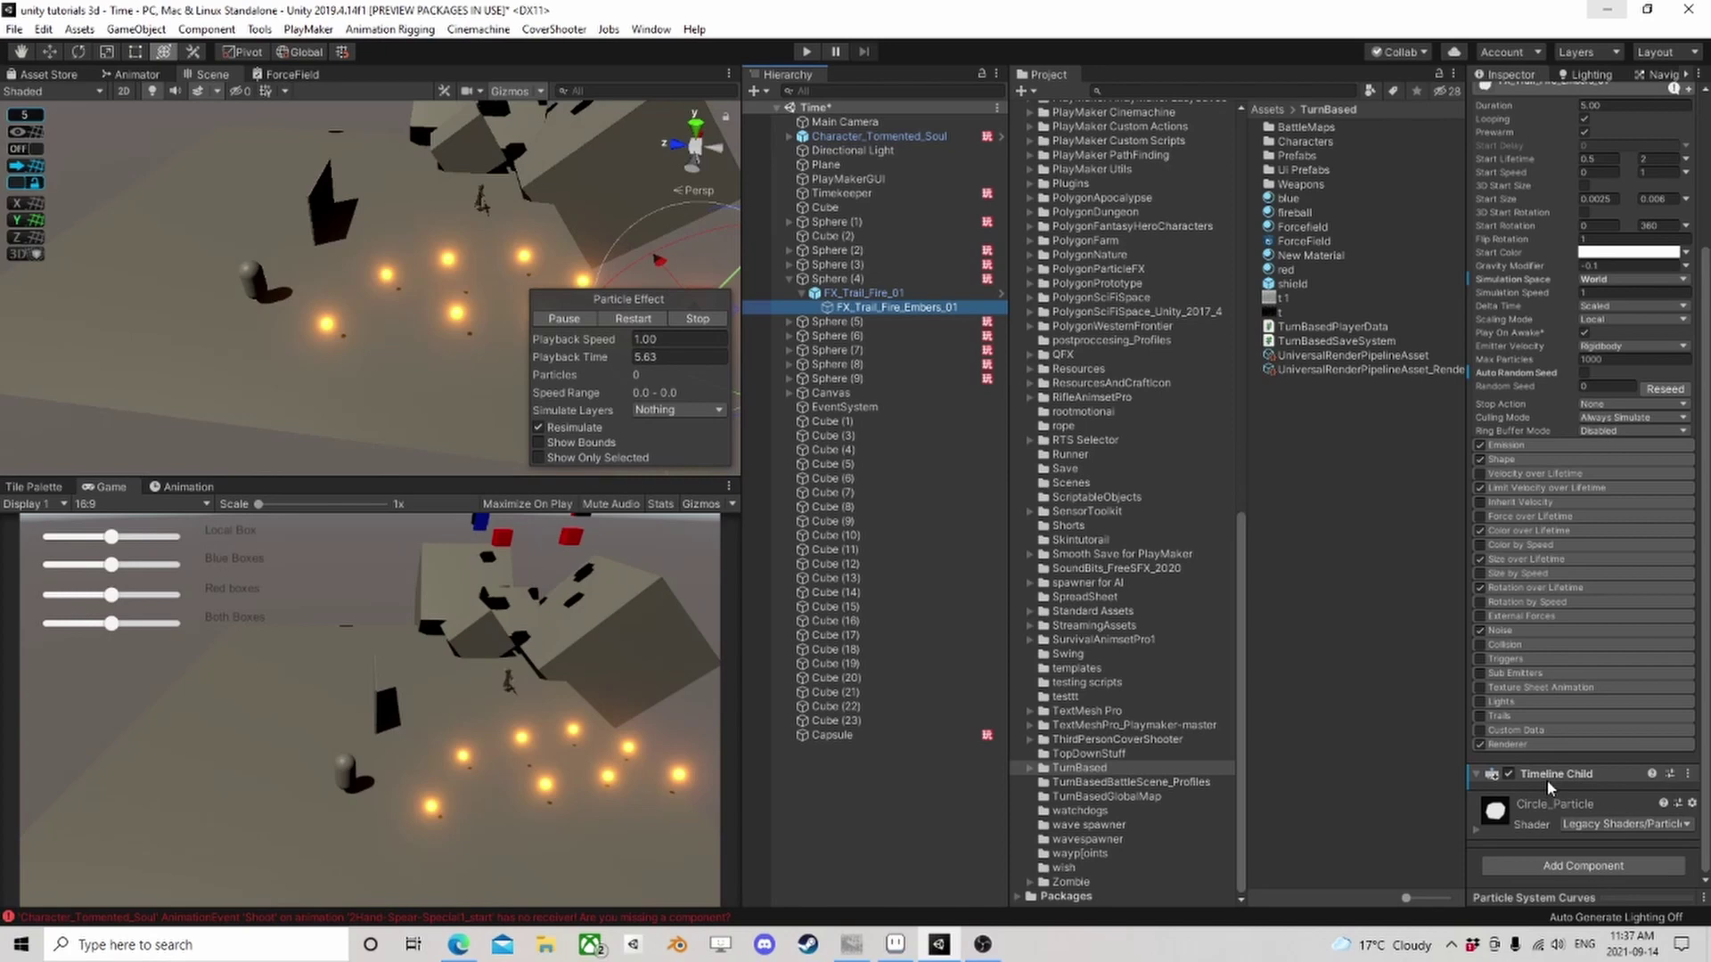
Review Sphere (4)'s Rigidbody and Timeline settings and the Screen Wrap and Set Velocity actions in its FSM
click(848, 280)
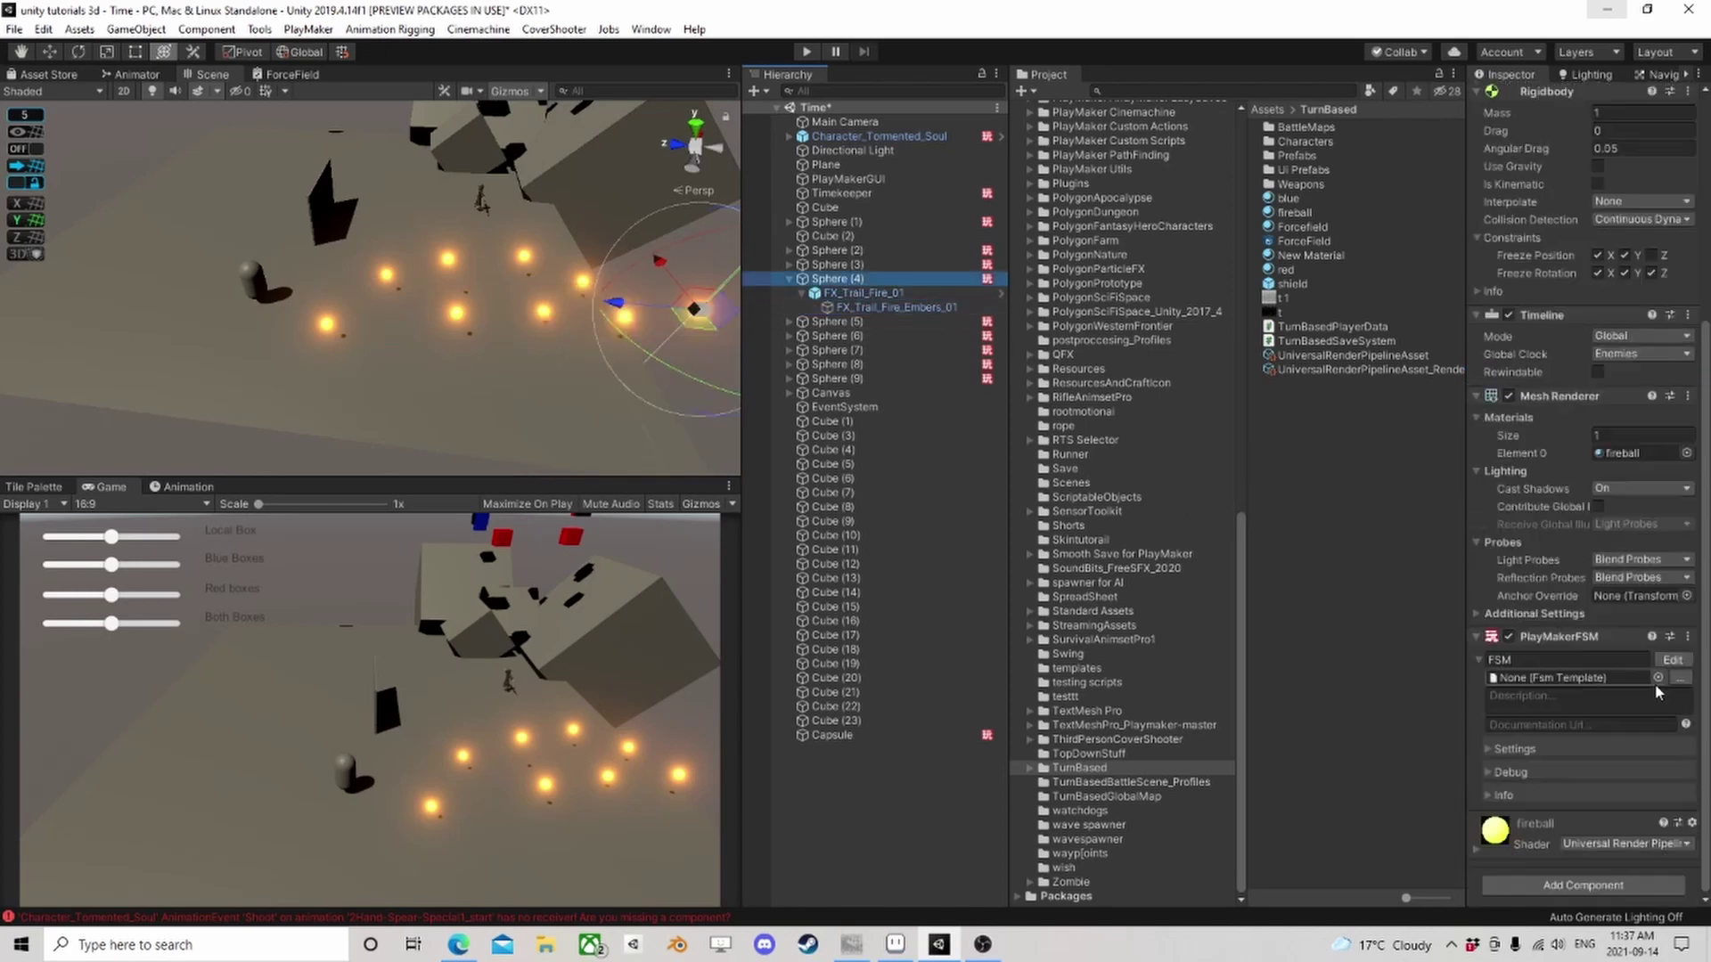
scroll(1560, 501, up, 3)
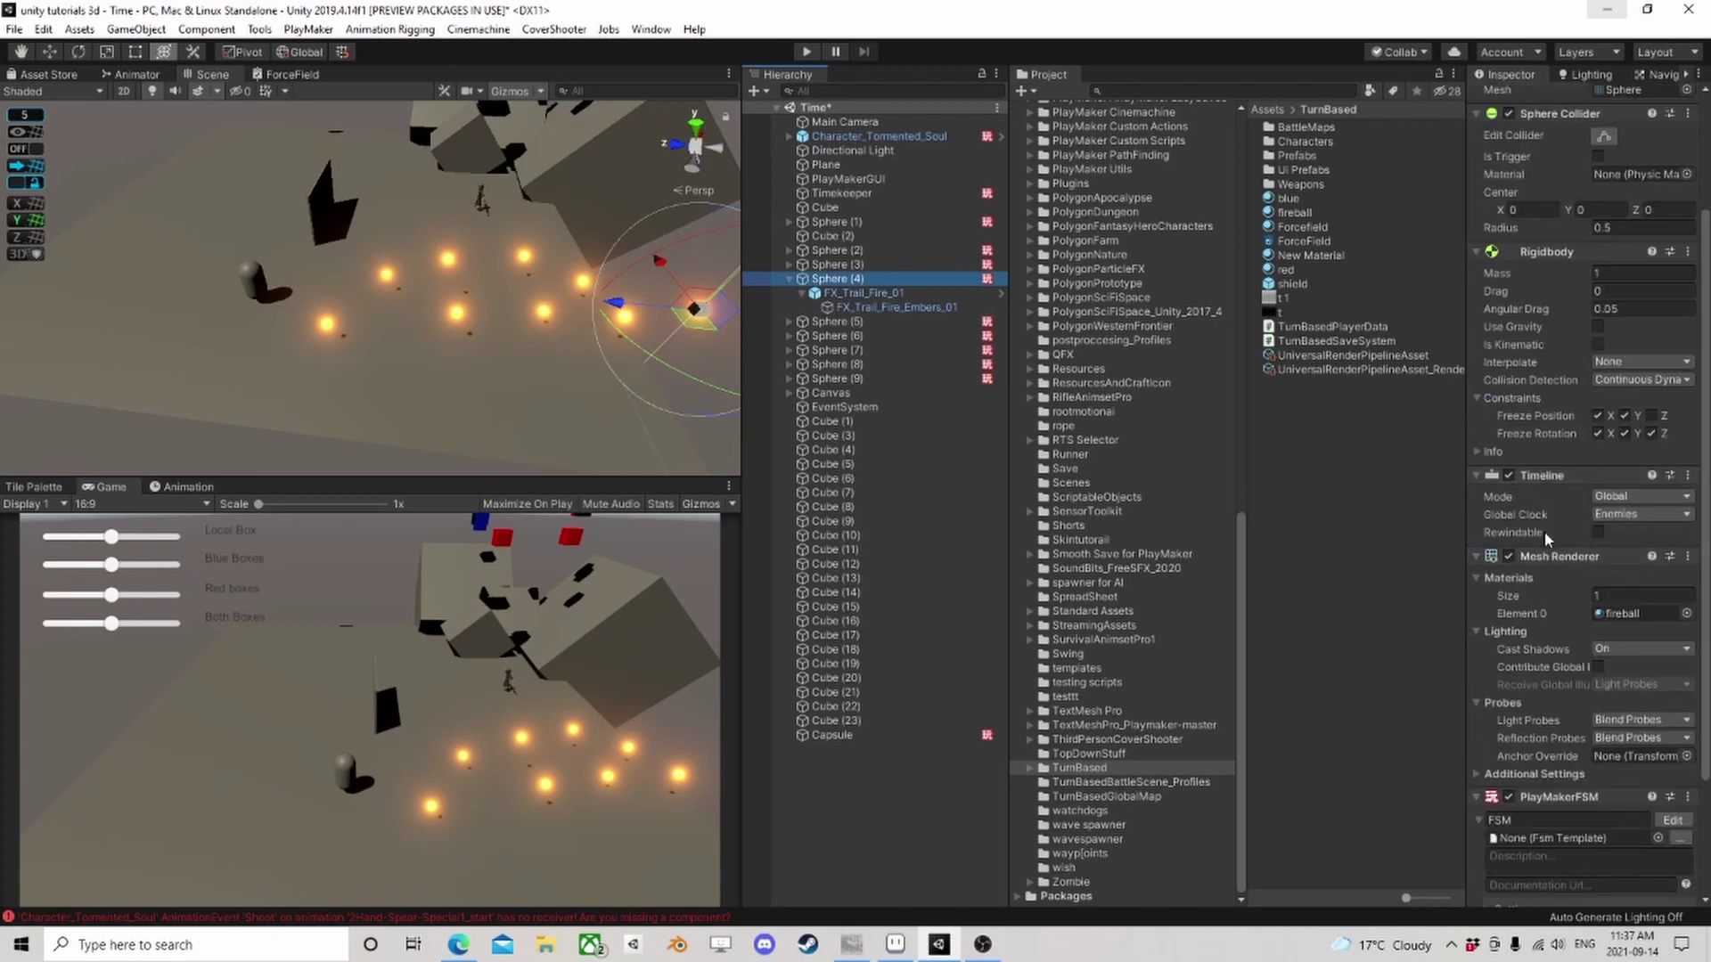
scroll(1559, 417, up, 3)
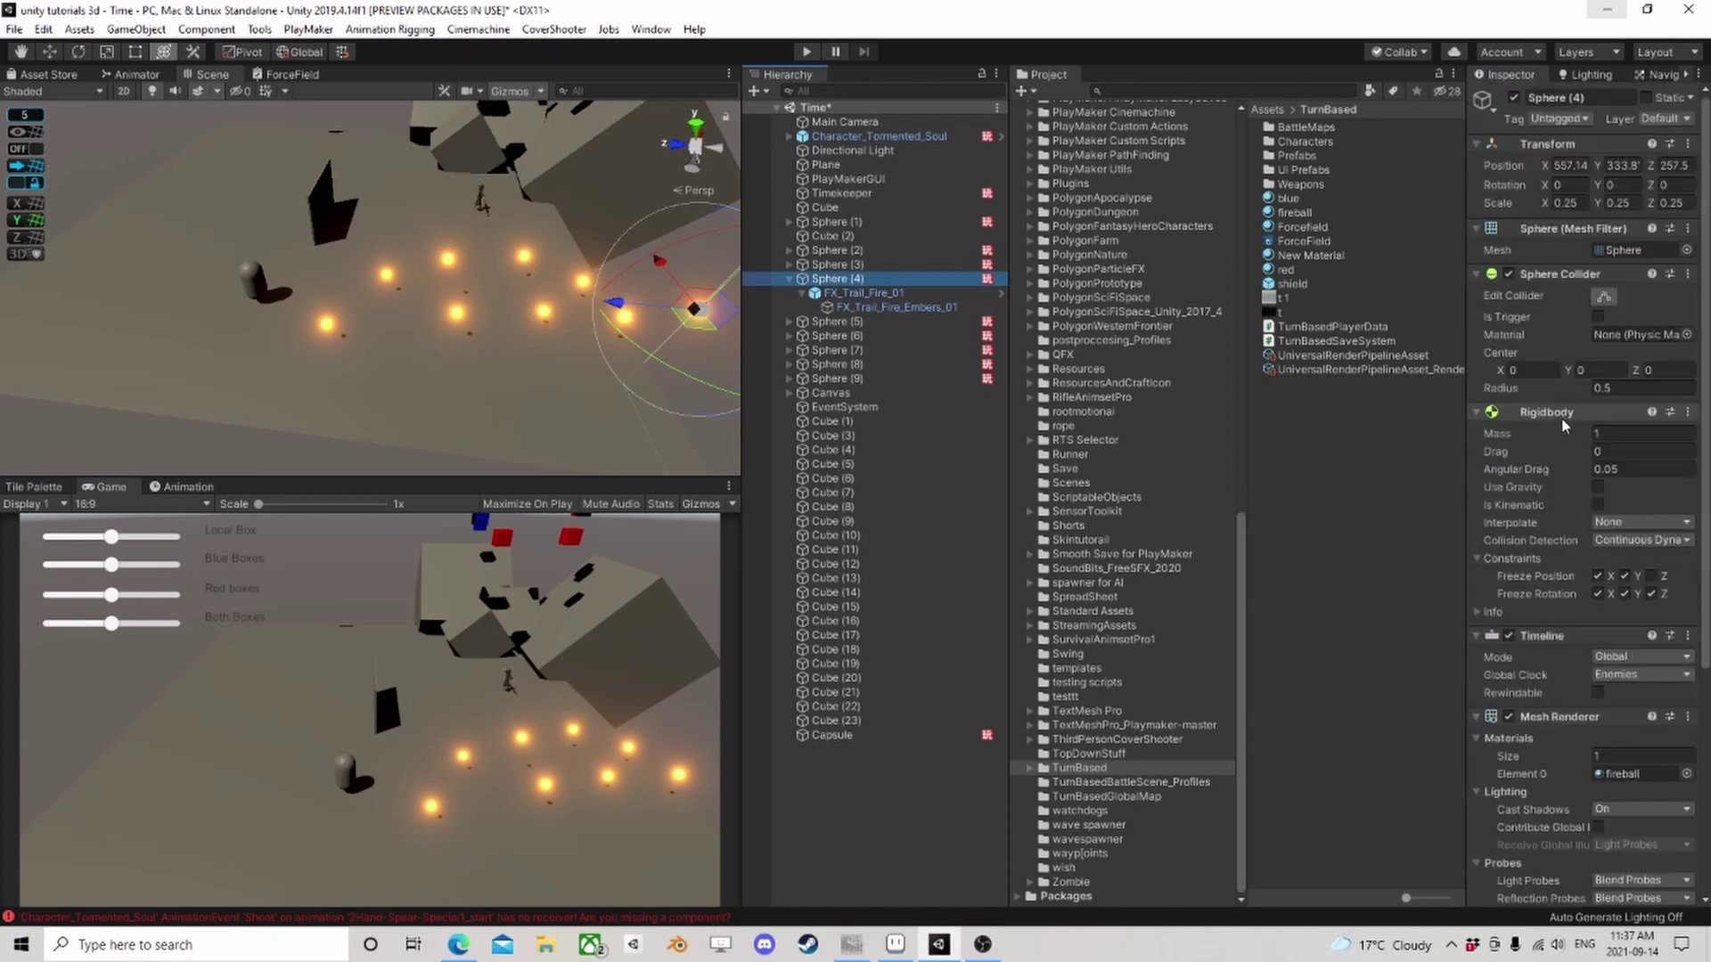
scroll(1585, 753, down, 6)
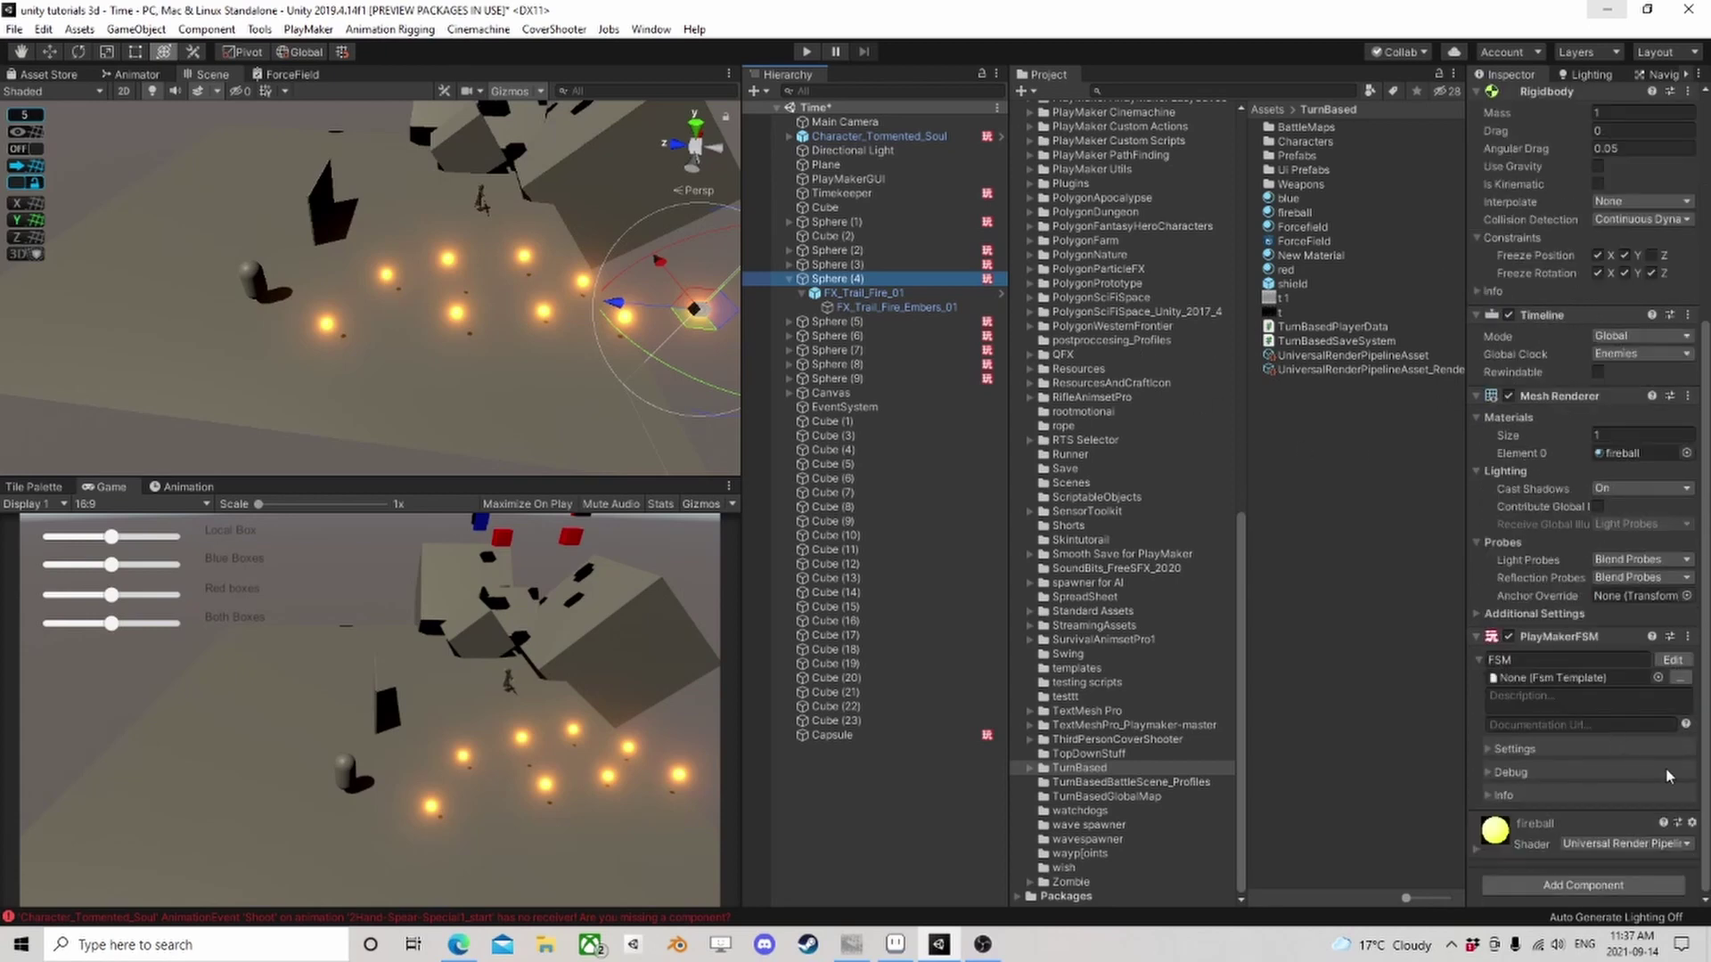
click(1674, 660)
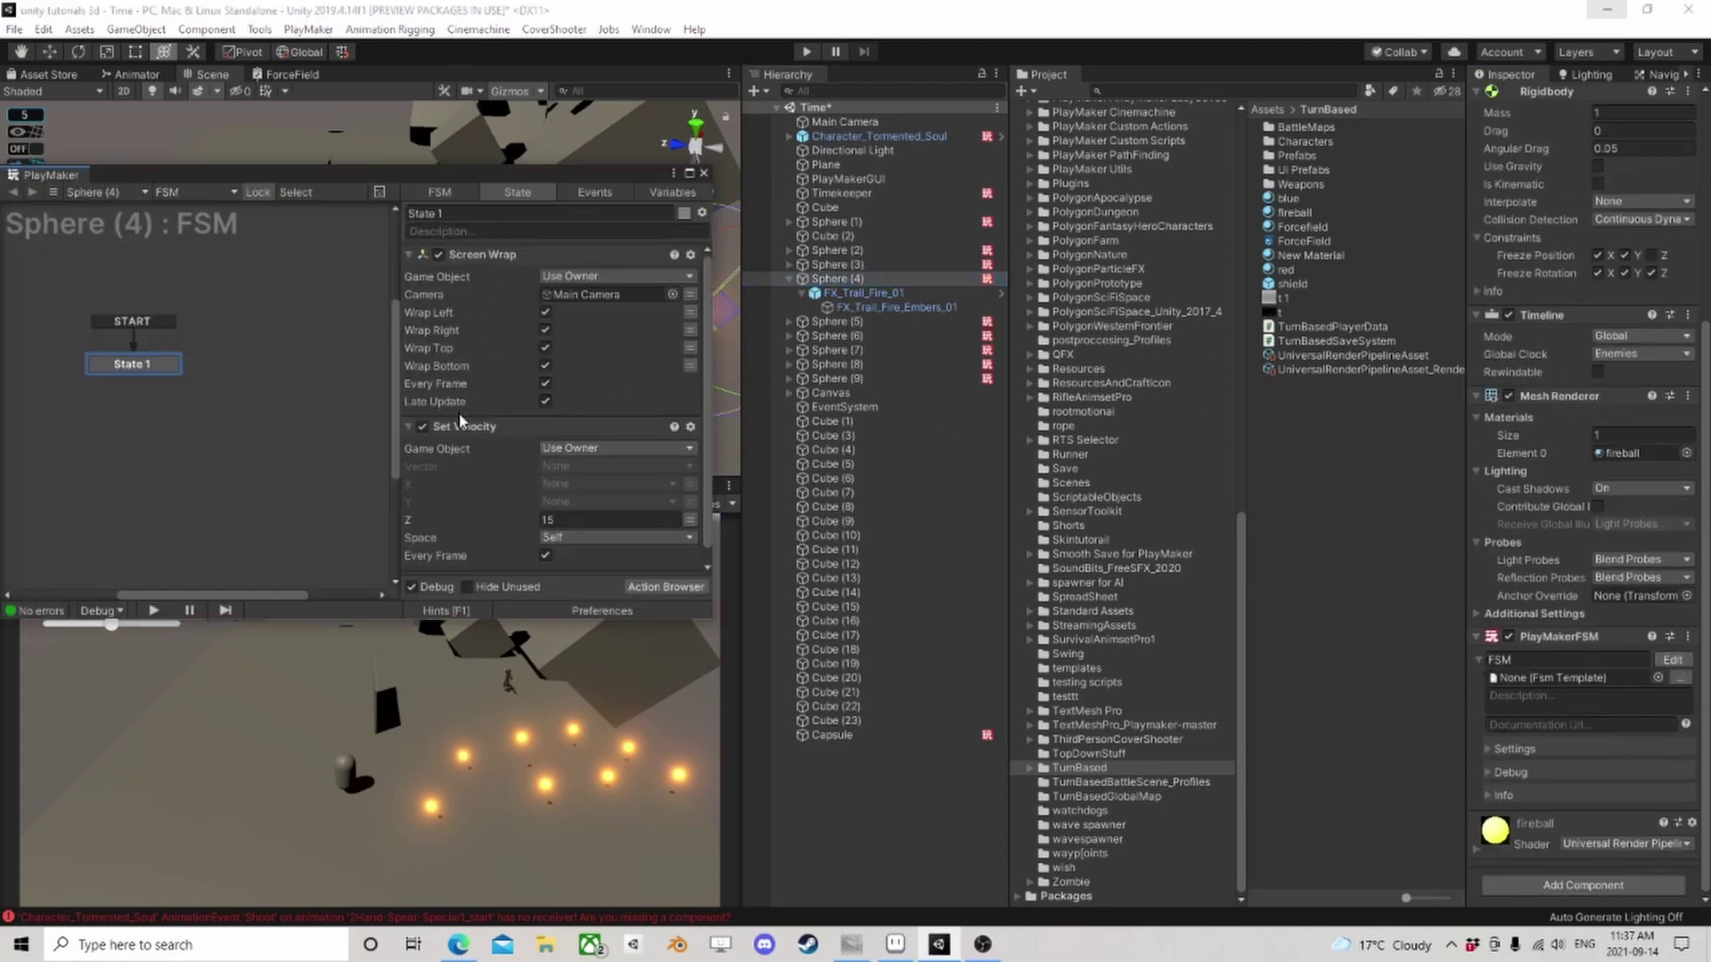
scroll(460, 420, down, 1)
click(704, 174)
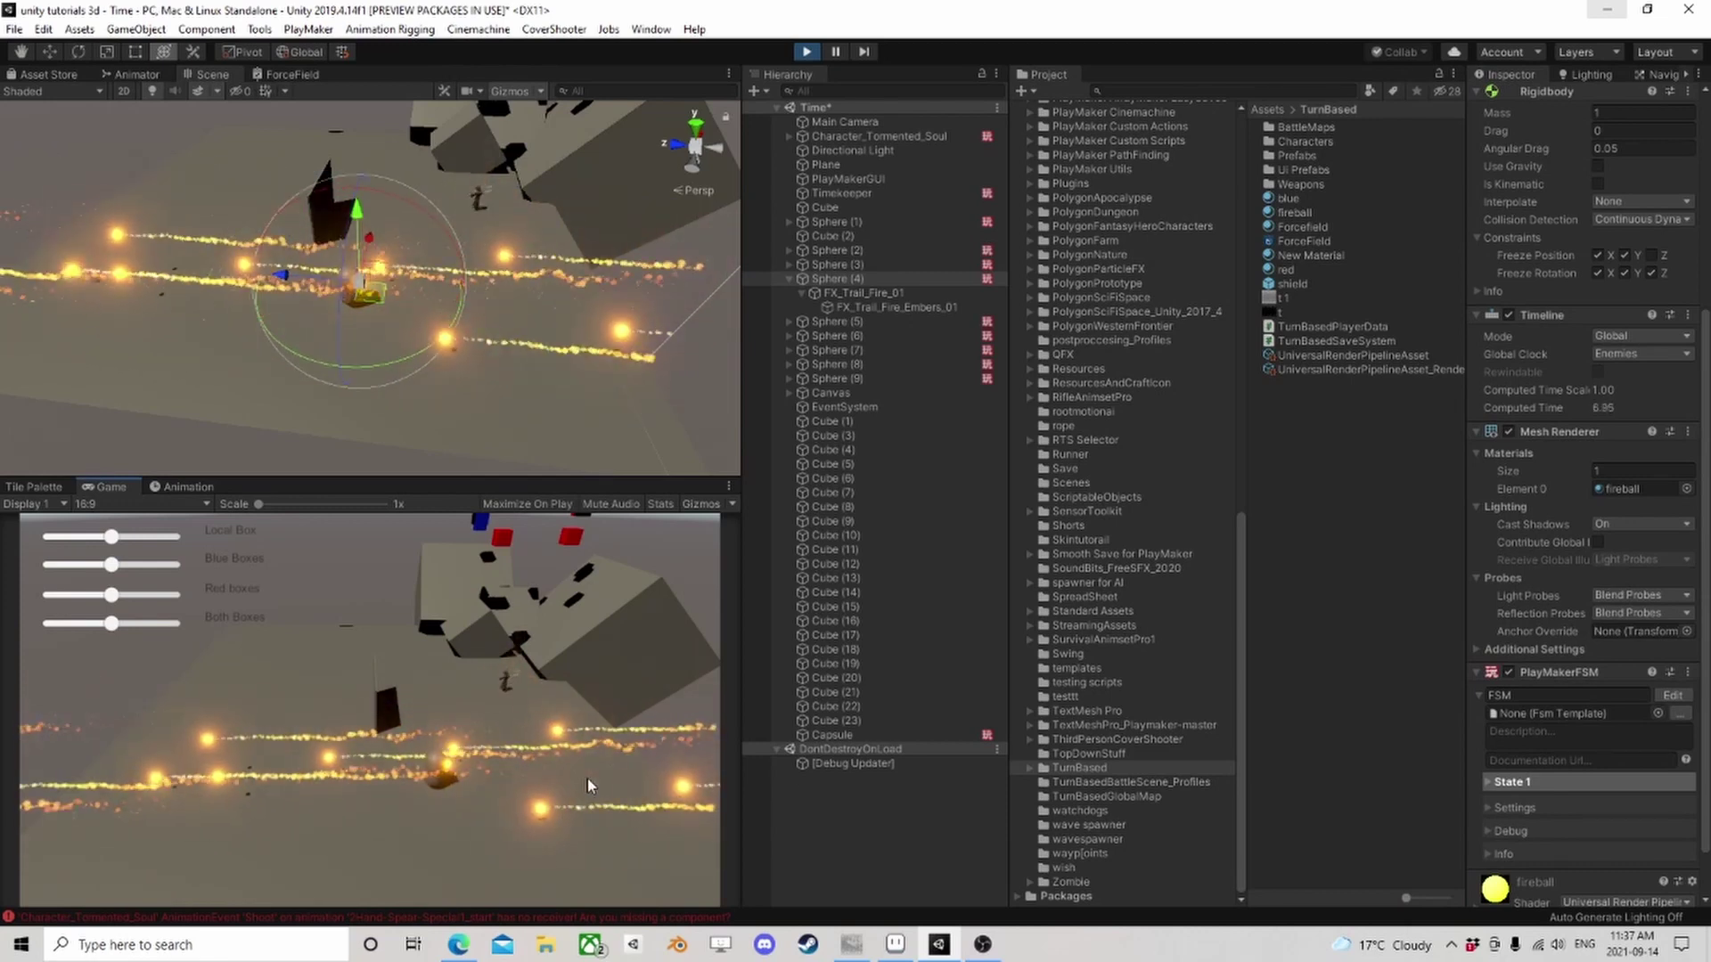
Trigger the character's effect in the running game while the fireballs fly past
key(space)
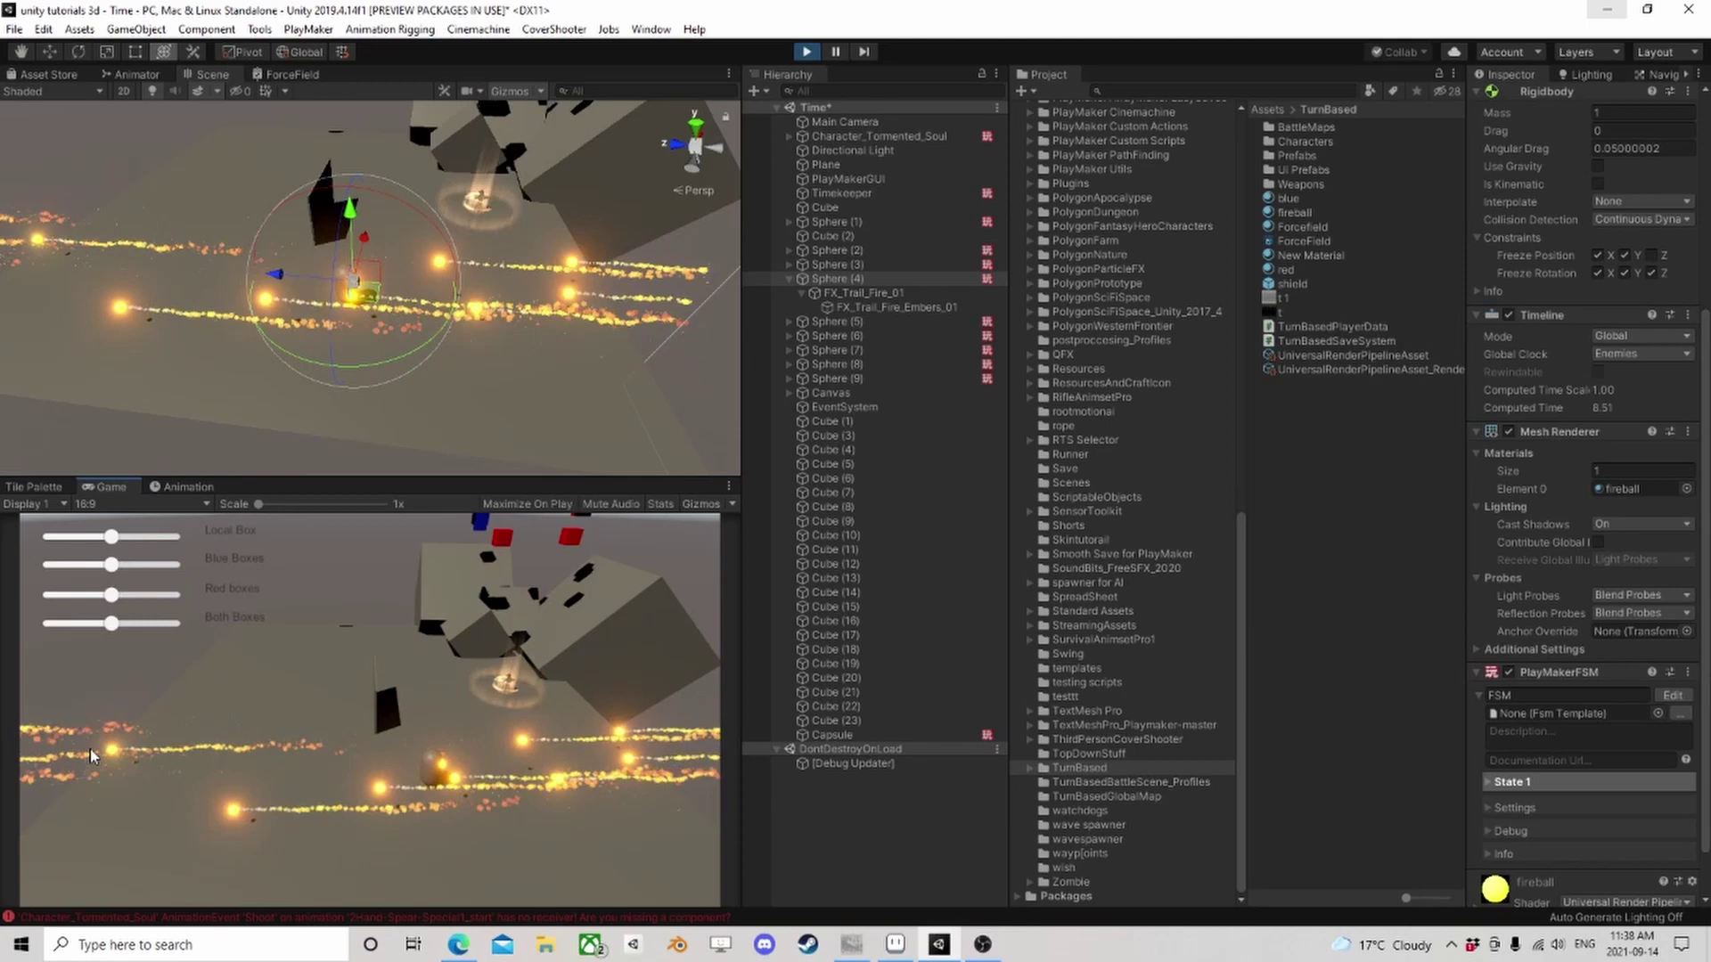
key(space)
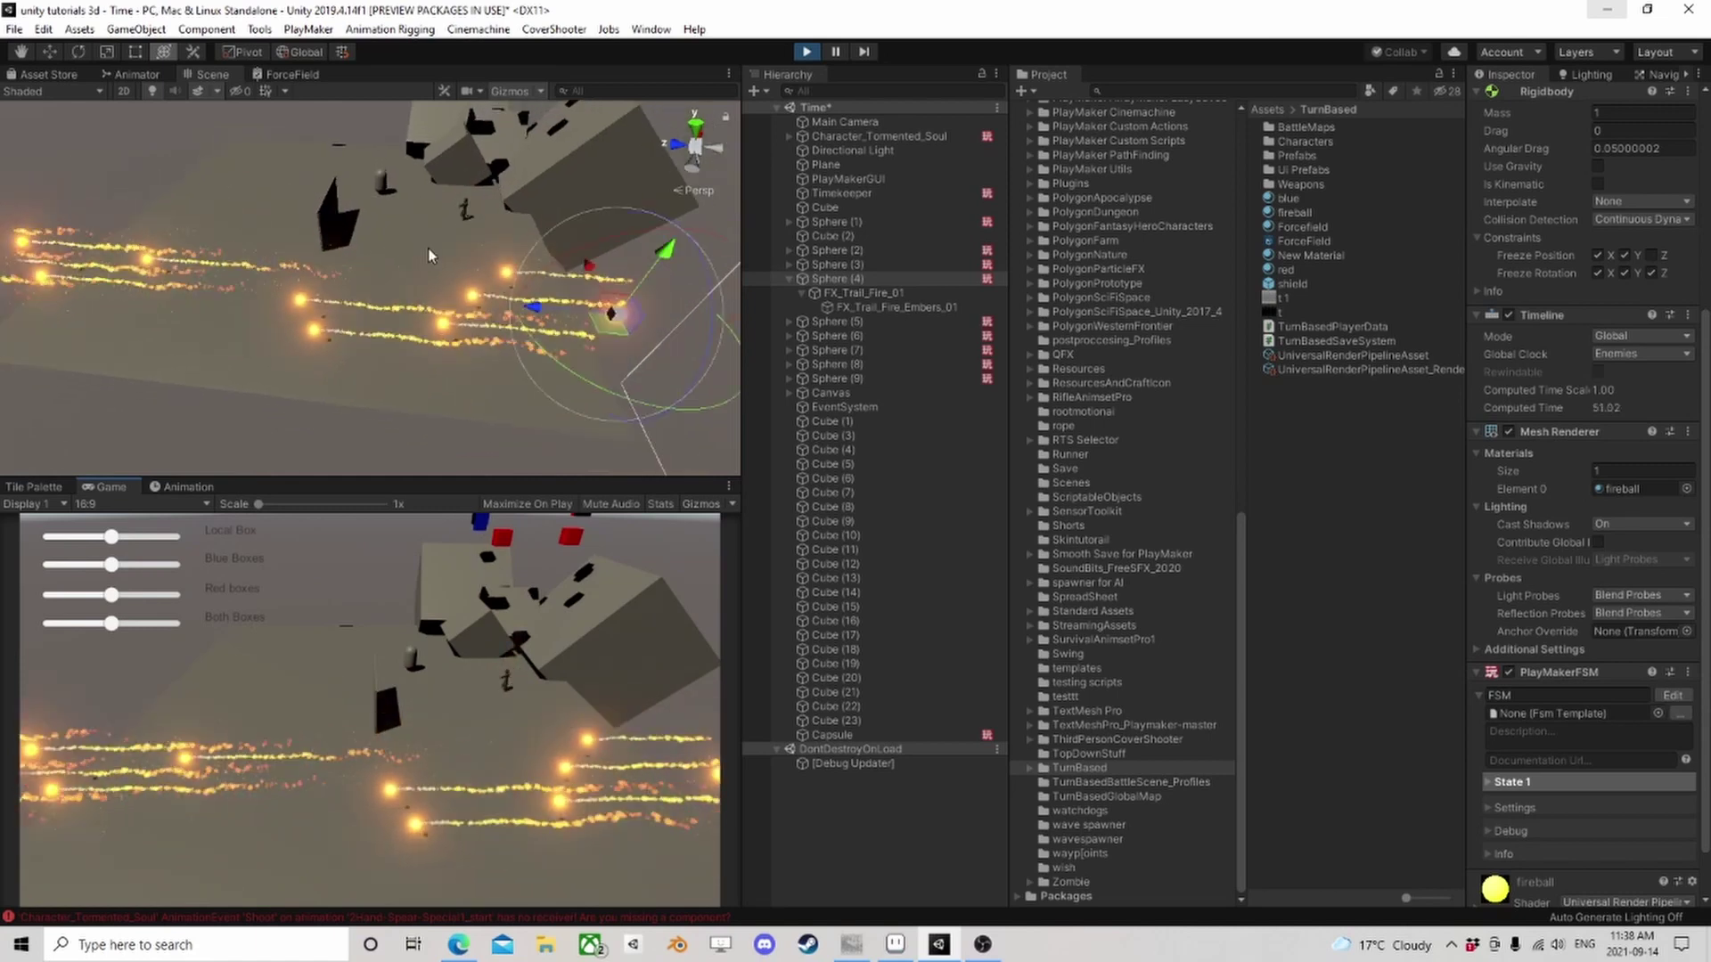
Bring the floating colored cubes into view and inspect the Timeline components of Cube (8) and Cube (9)
middle_drag(427, 254, 389, 428)
middle_drag(382, 233, 413, 401)
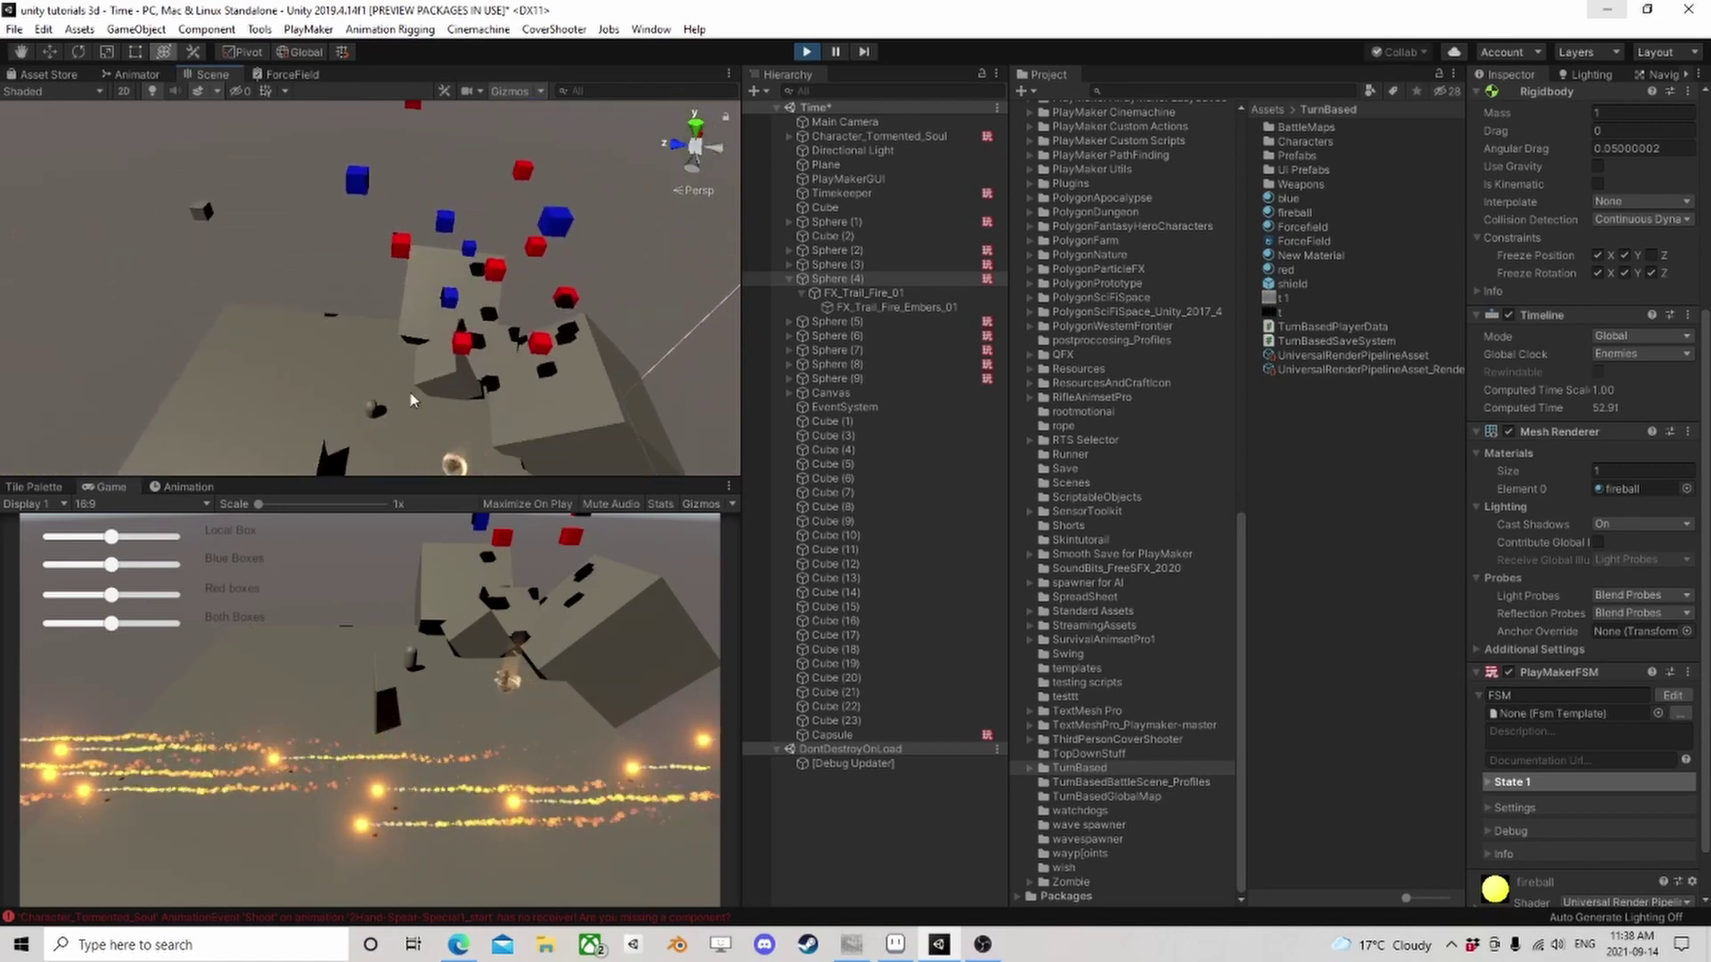
alt+drag(413, 402, 455, 339)
mouse_move(455, 339)
middle_down()
mouse_move(446, 393)
mouse_move(438, 351)
middle_up()
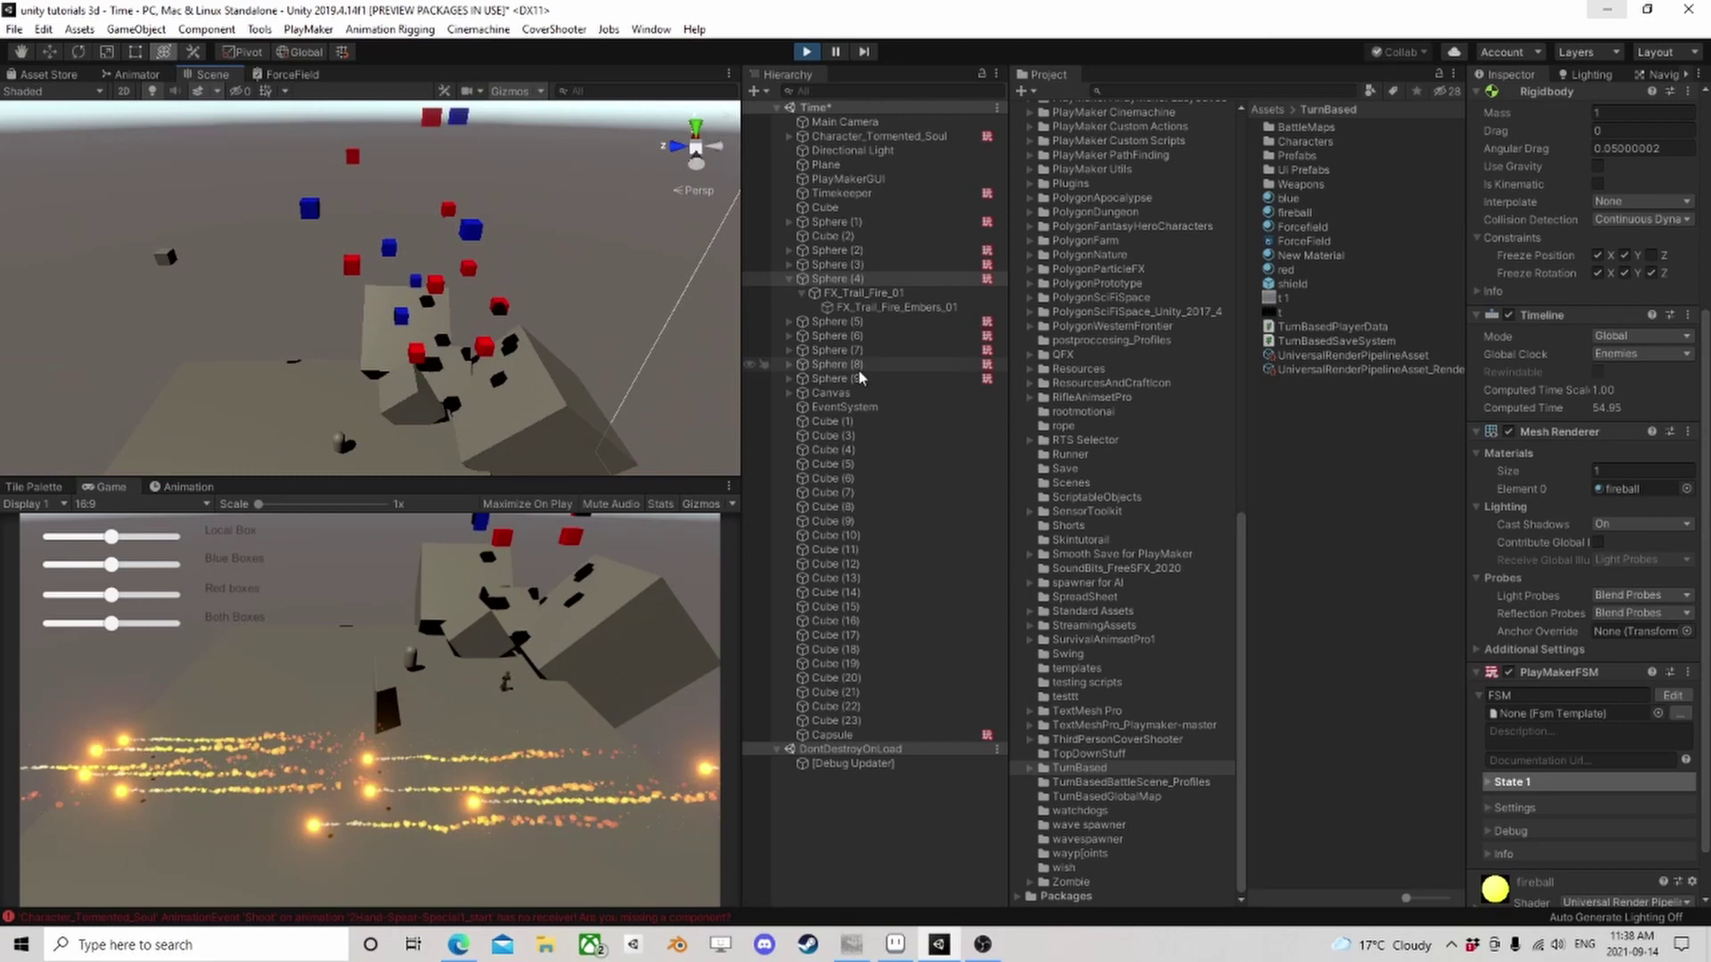
click(844, 508)
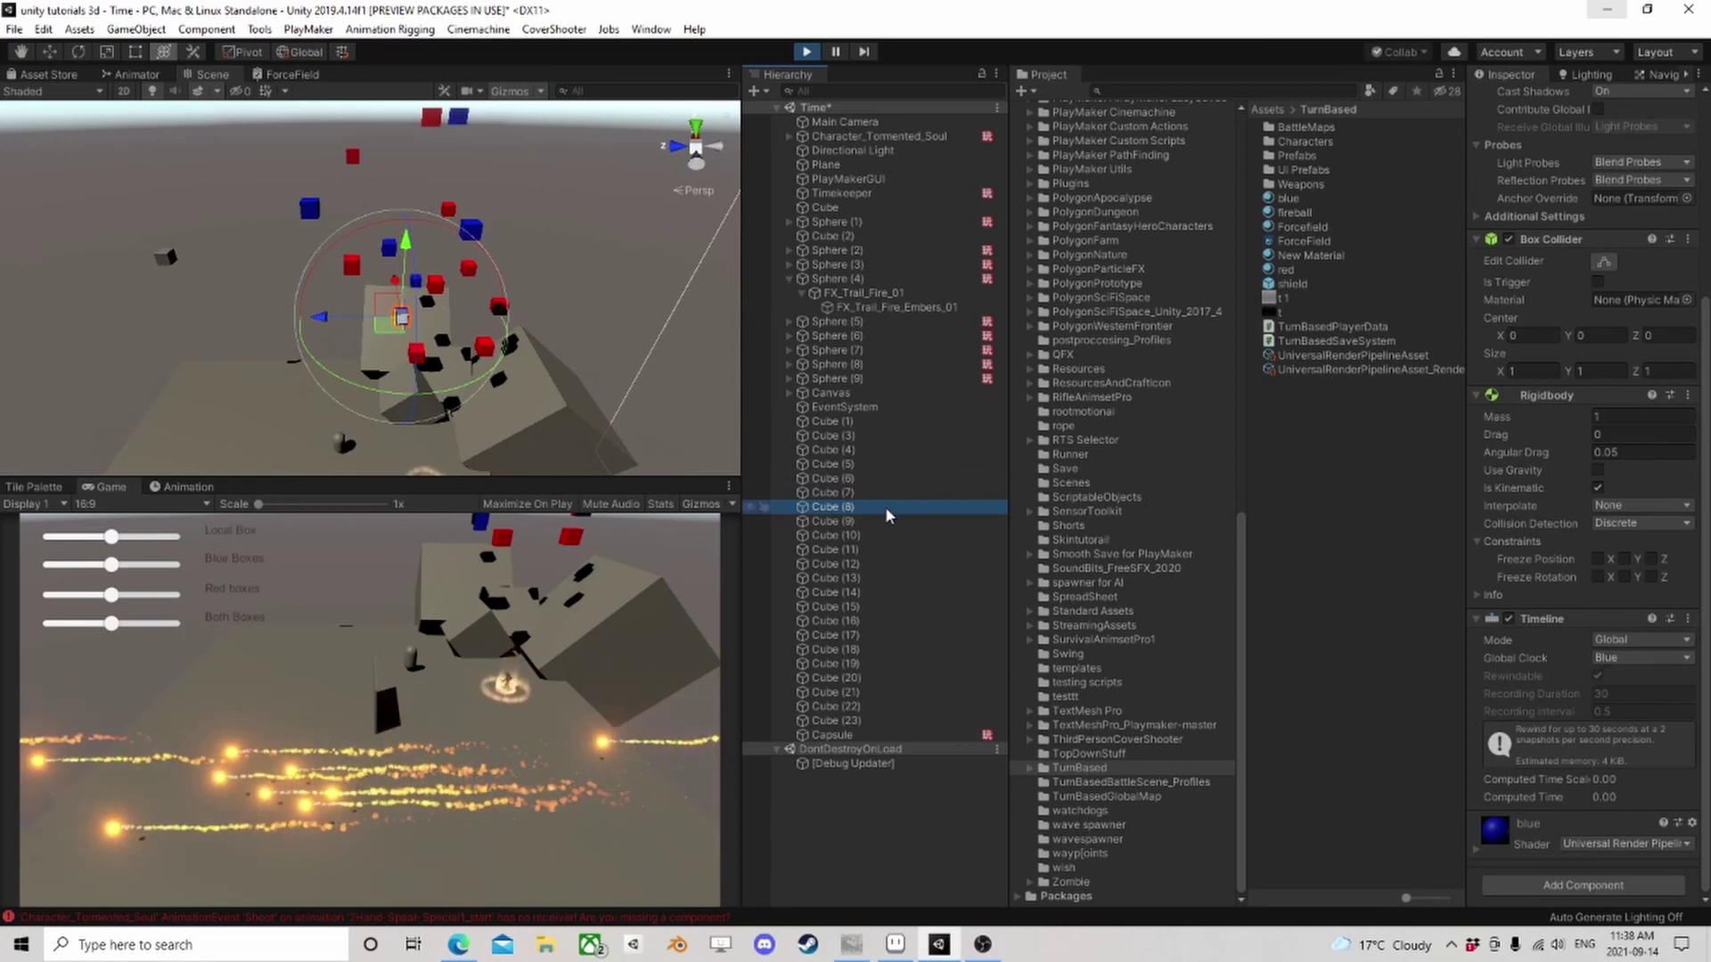
click(846, 522)
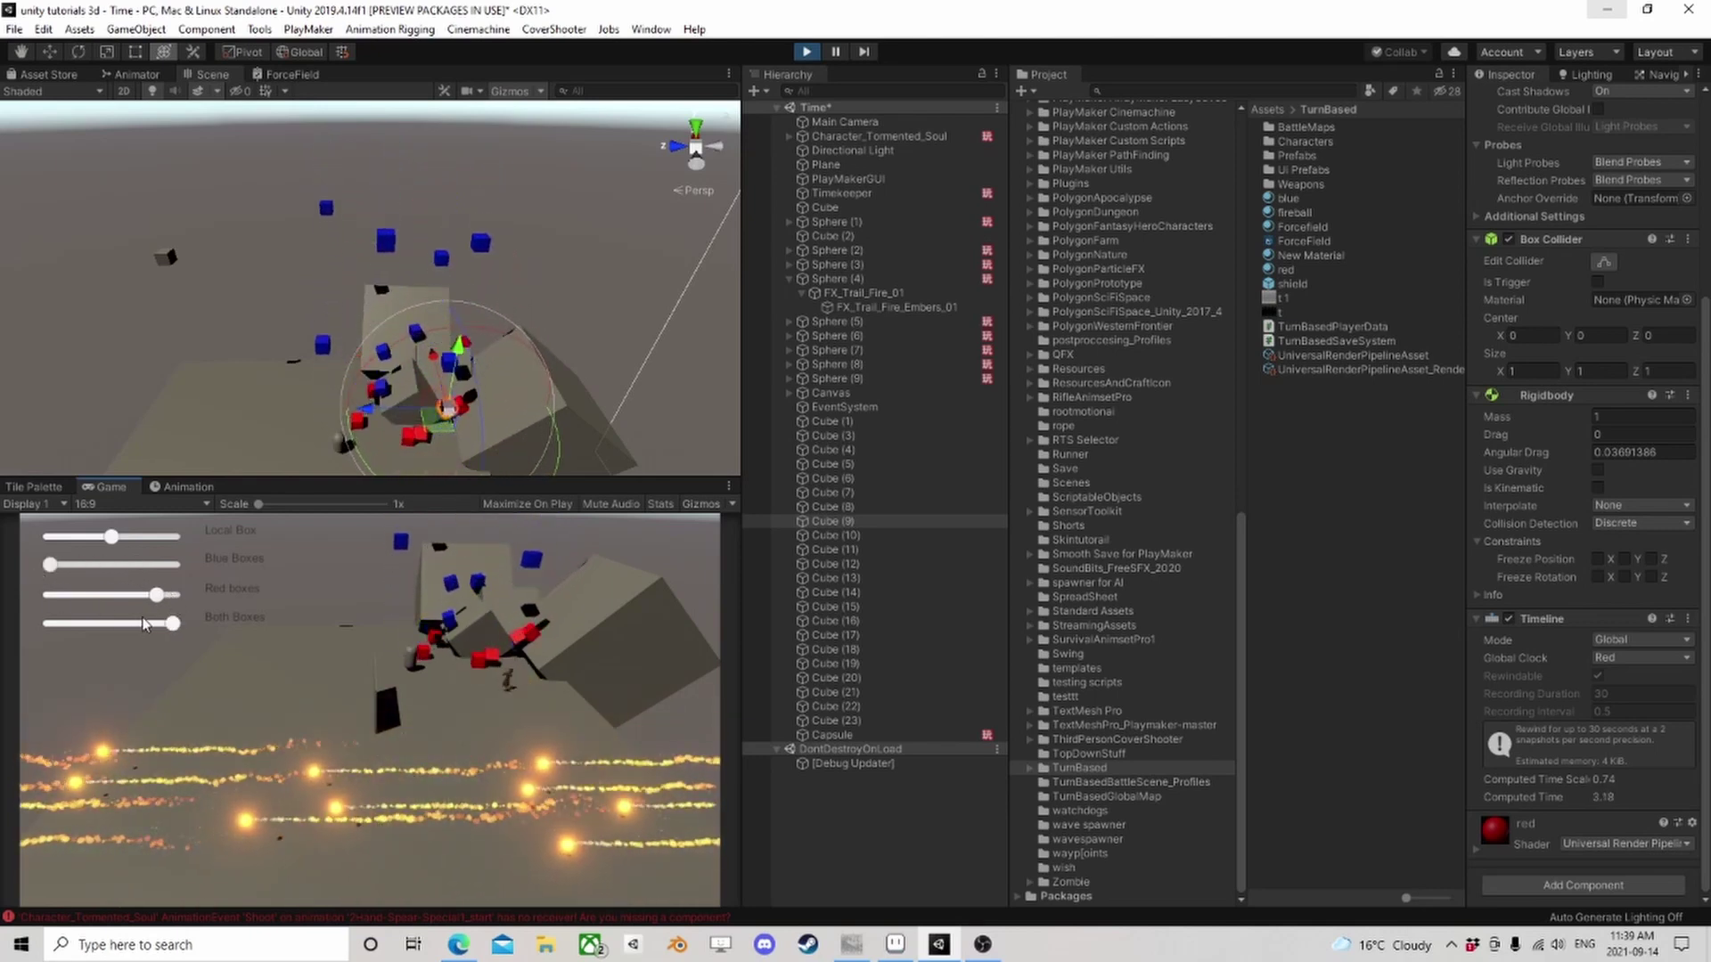
Rewind the cubes by lowering the Red boxes and Blue Boxes time sliders to their minimum
drag(156, 594, 42, 603)
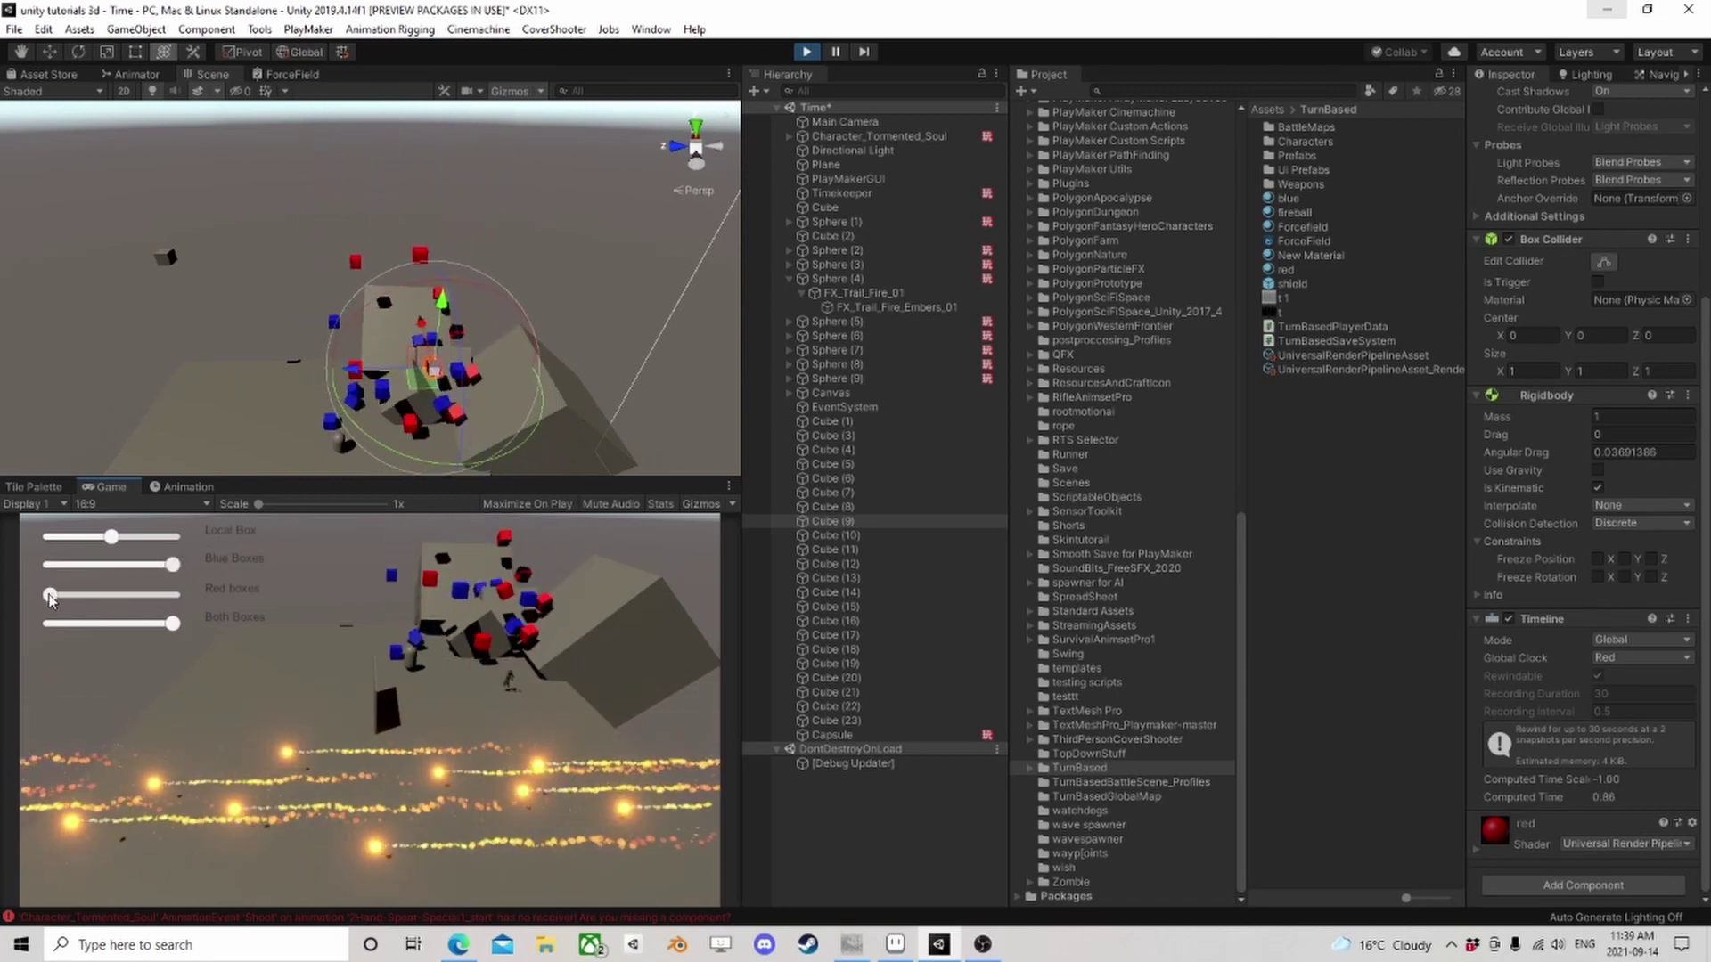
mouse_move(49, 595)
mouse_down()
mouse_move(115, 595)
mouse_move(128, 567)
mouse_move(30, 599)
mouse_up()
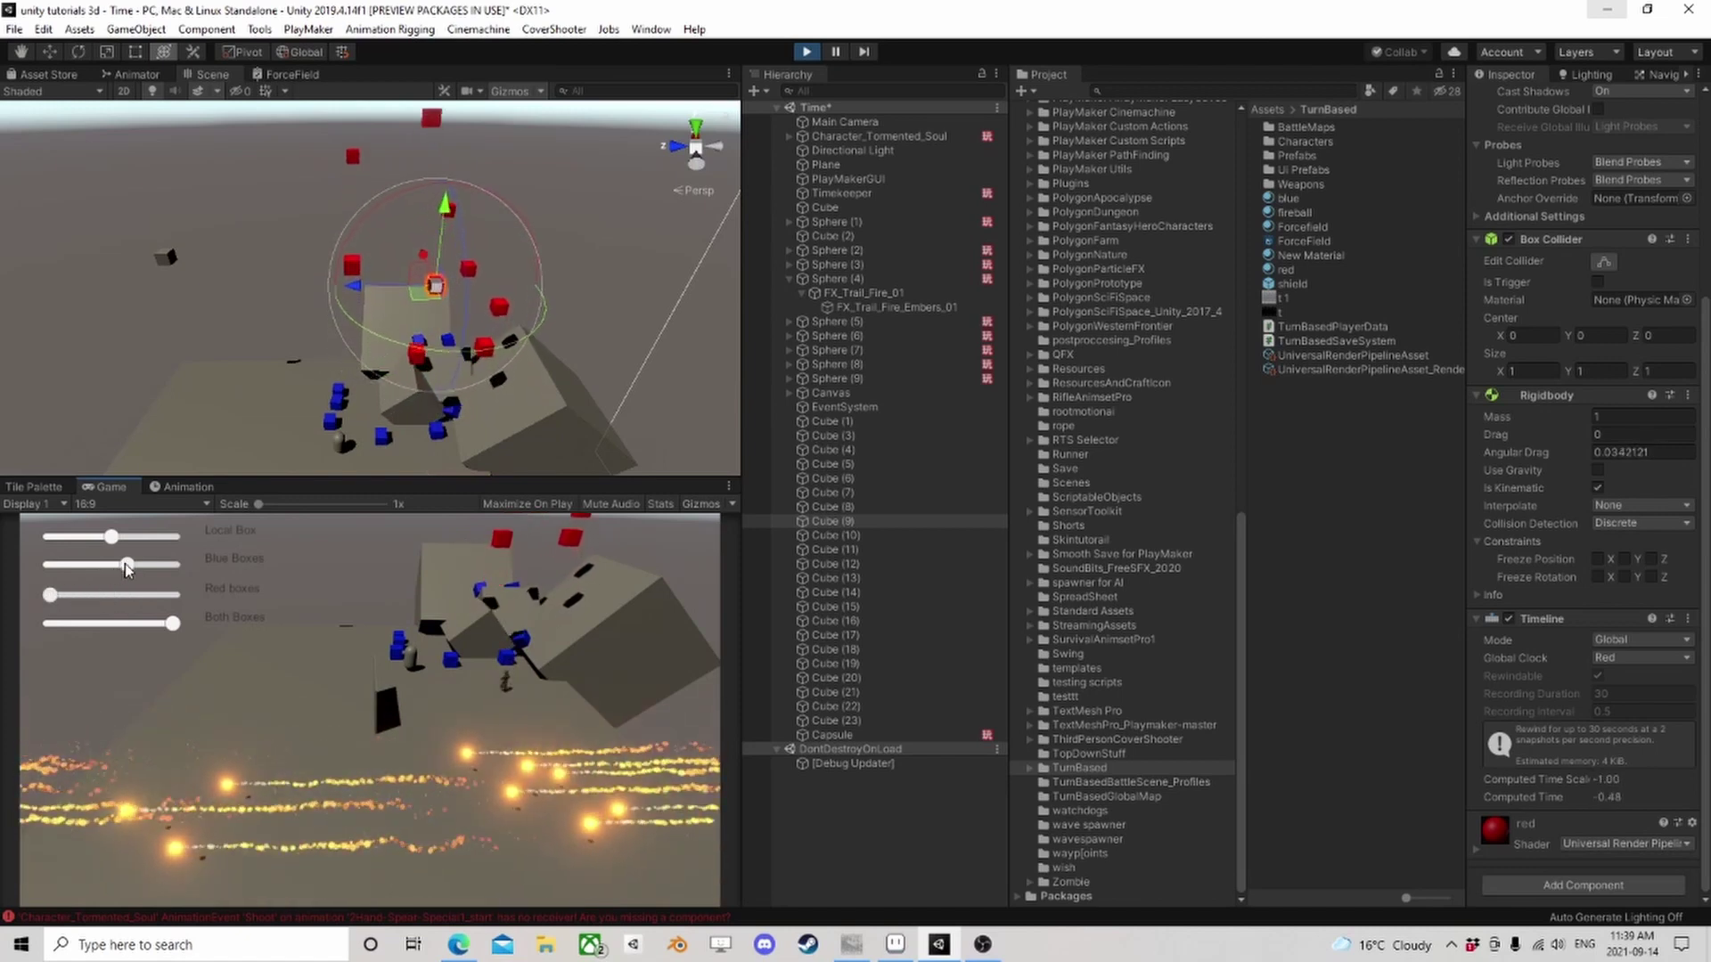
drag(128, 567, 50, 565)
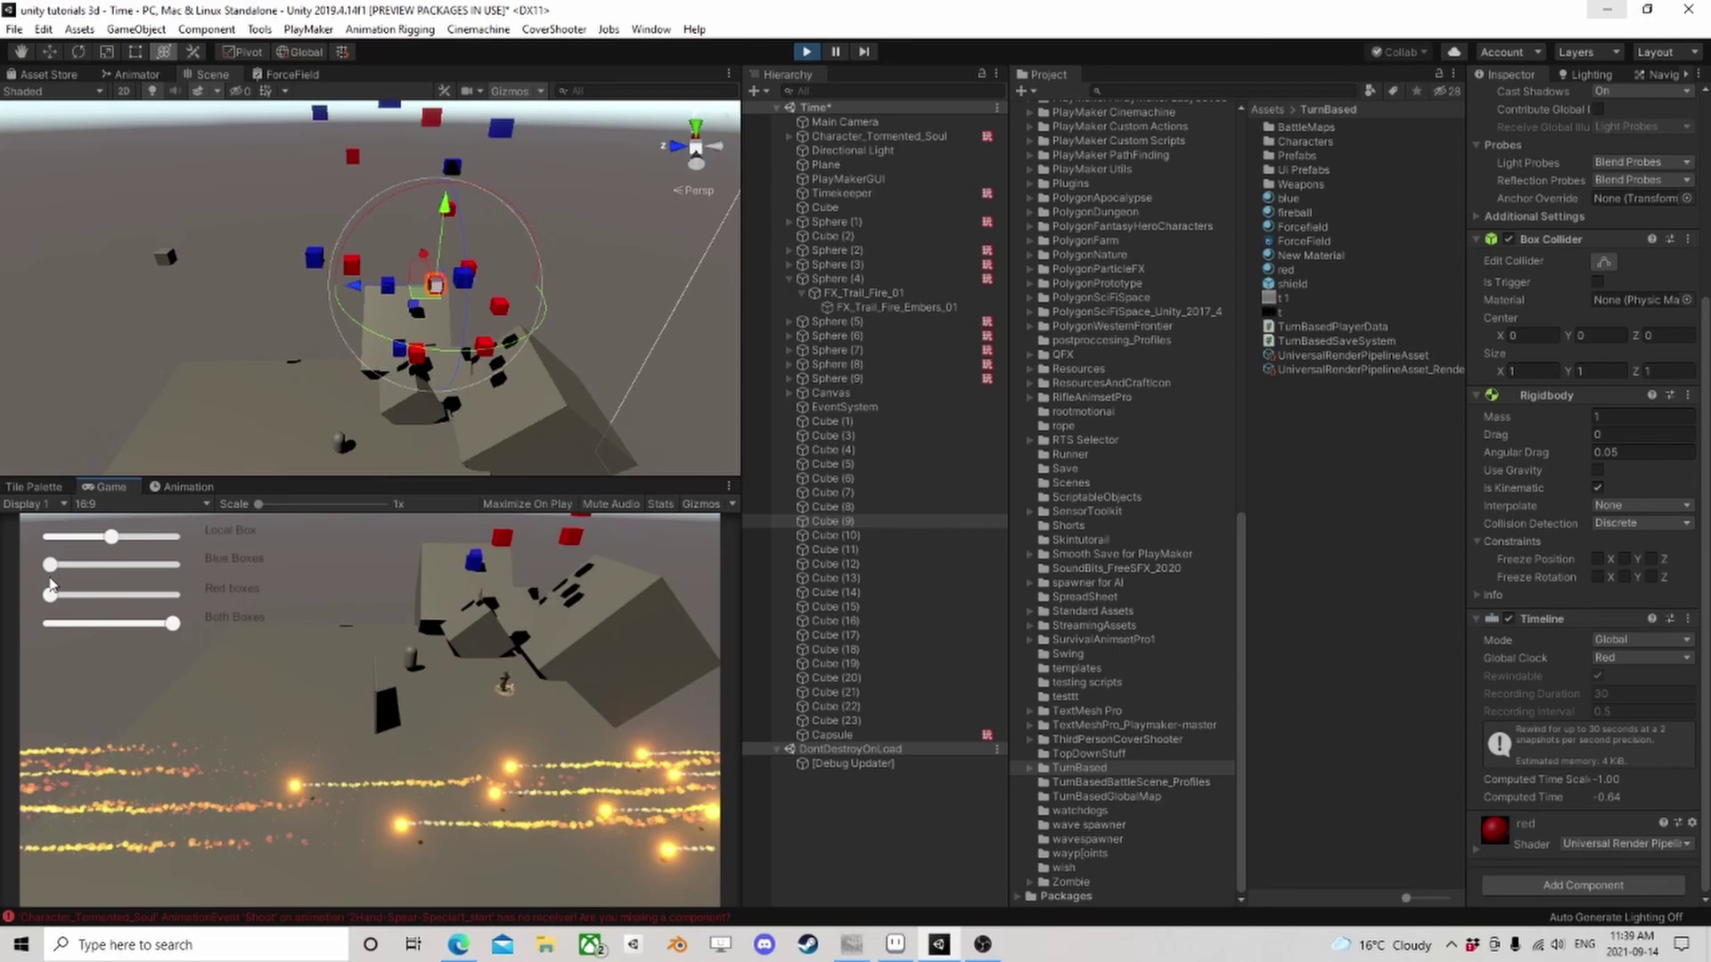
Raise the Red boxes and Blue Boxes time sliders to maximum and set Both Boxes slightly below maximum
drag(50, 594, 173, 595)
drag(50, 565, 173, 565)
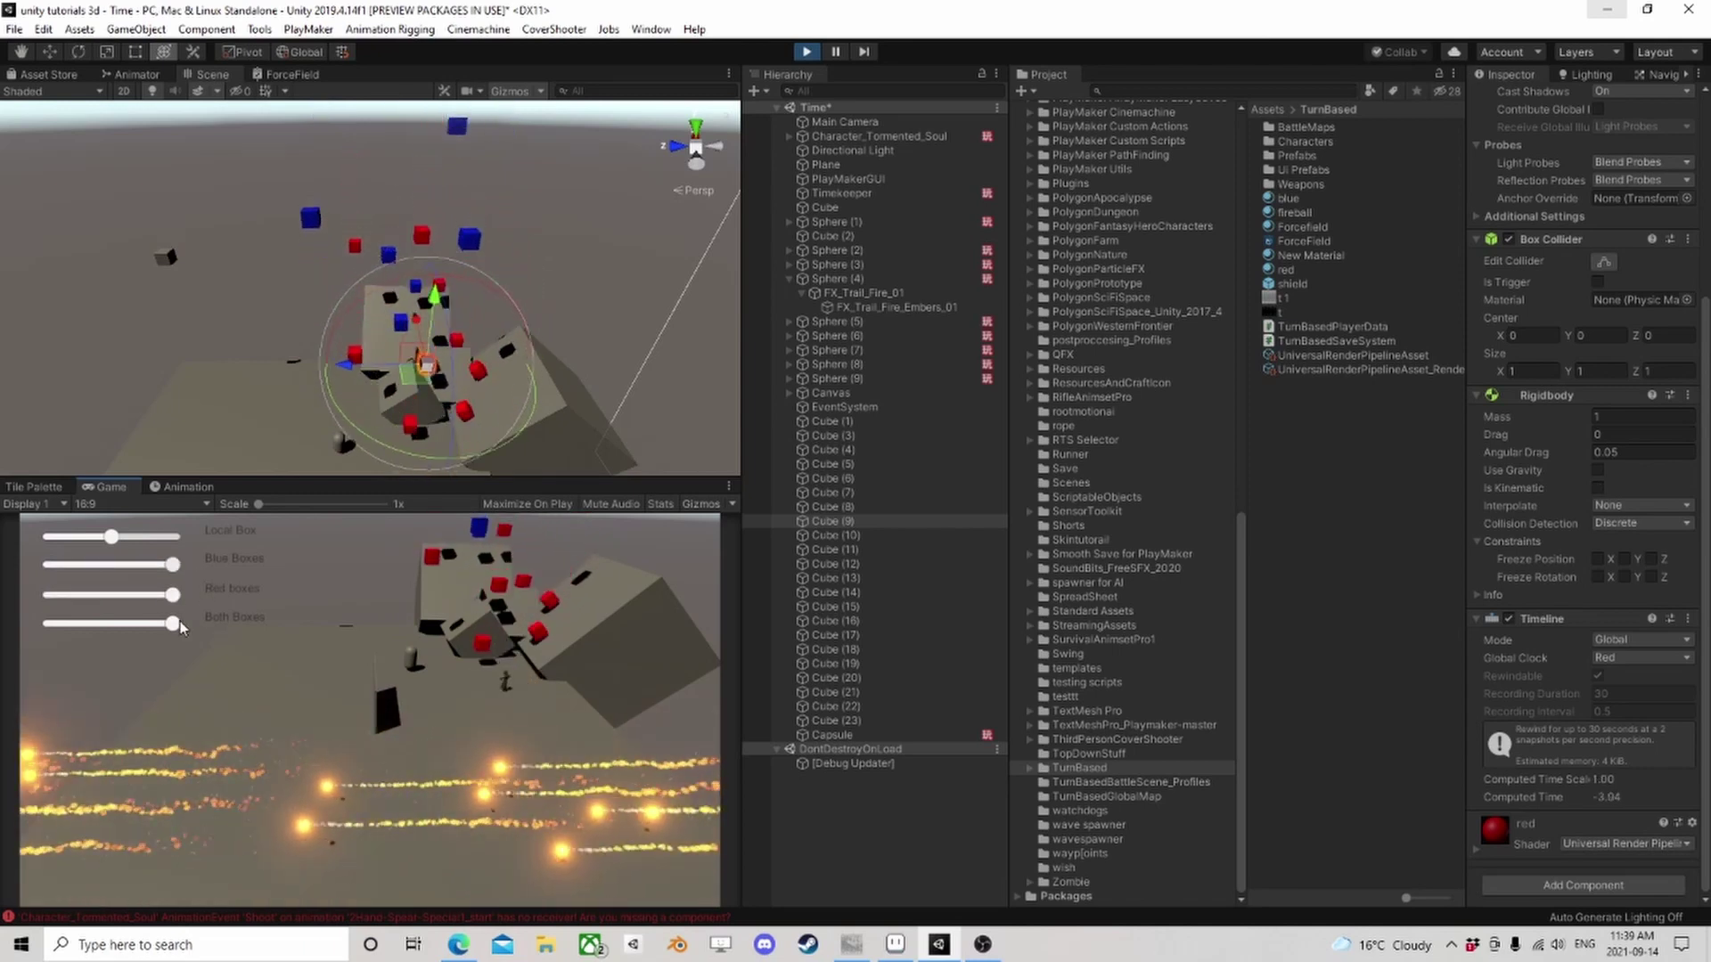
mouse_move(178, 626)
mouse_down()
mouse_move(90, 636)
mouse_move(166, 625)
mouse_up()
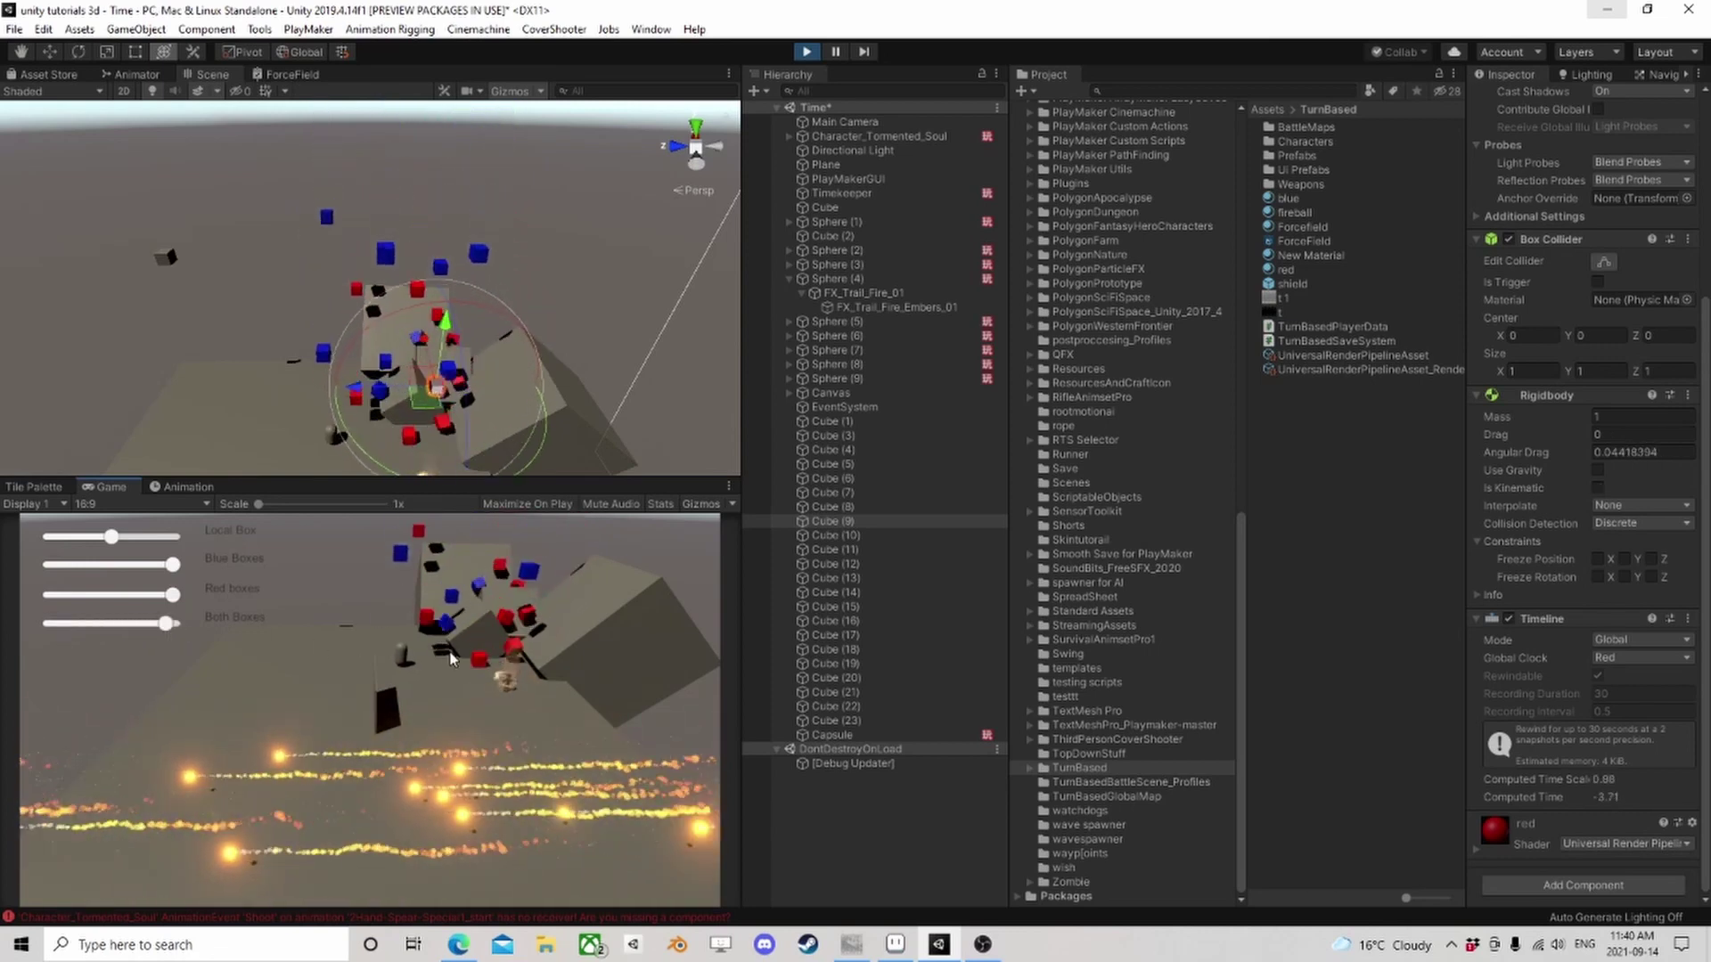
Set the Local Box time slider to its minimum and bring the lone gray cube into view in the scene
middle_drag(248, 328, 267, 380)
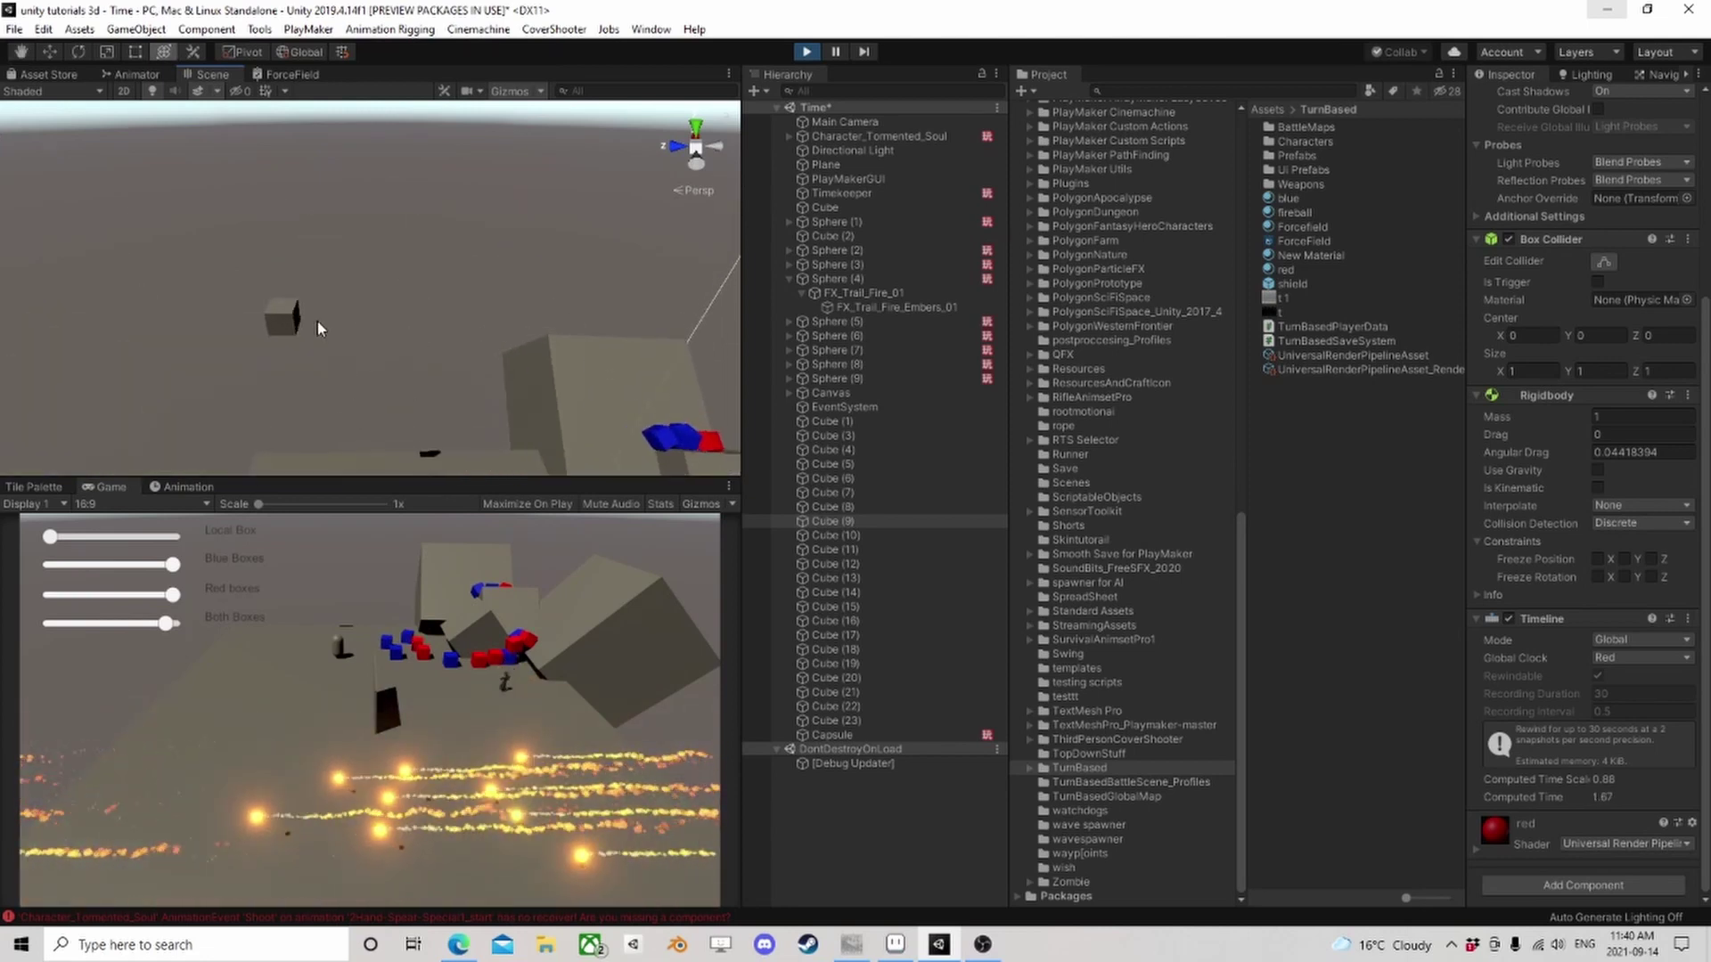
middle_drag(329, 410, 349, 223)
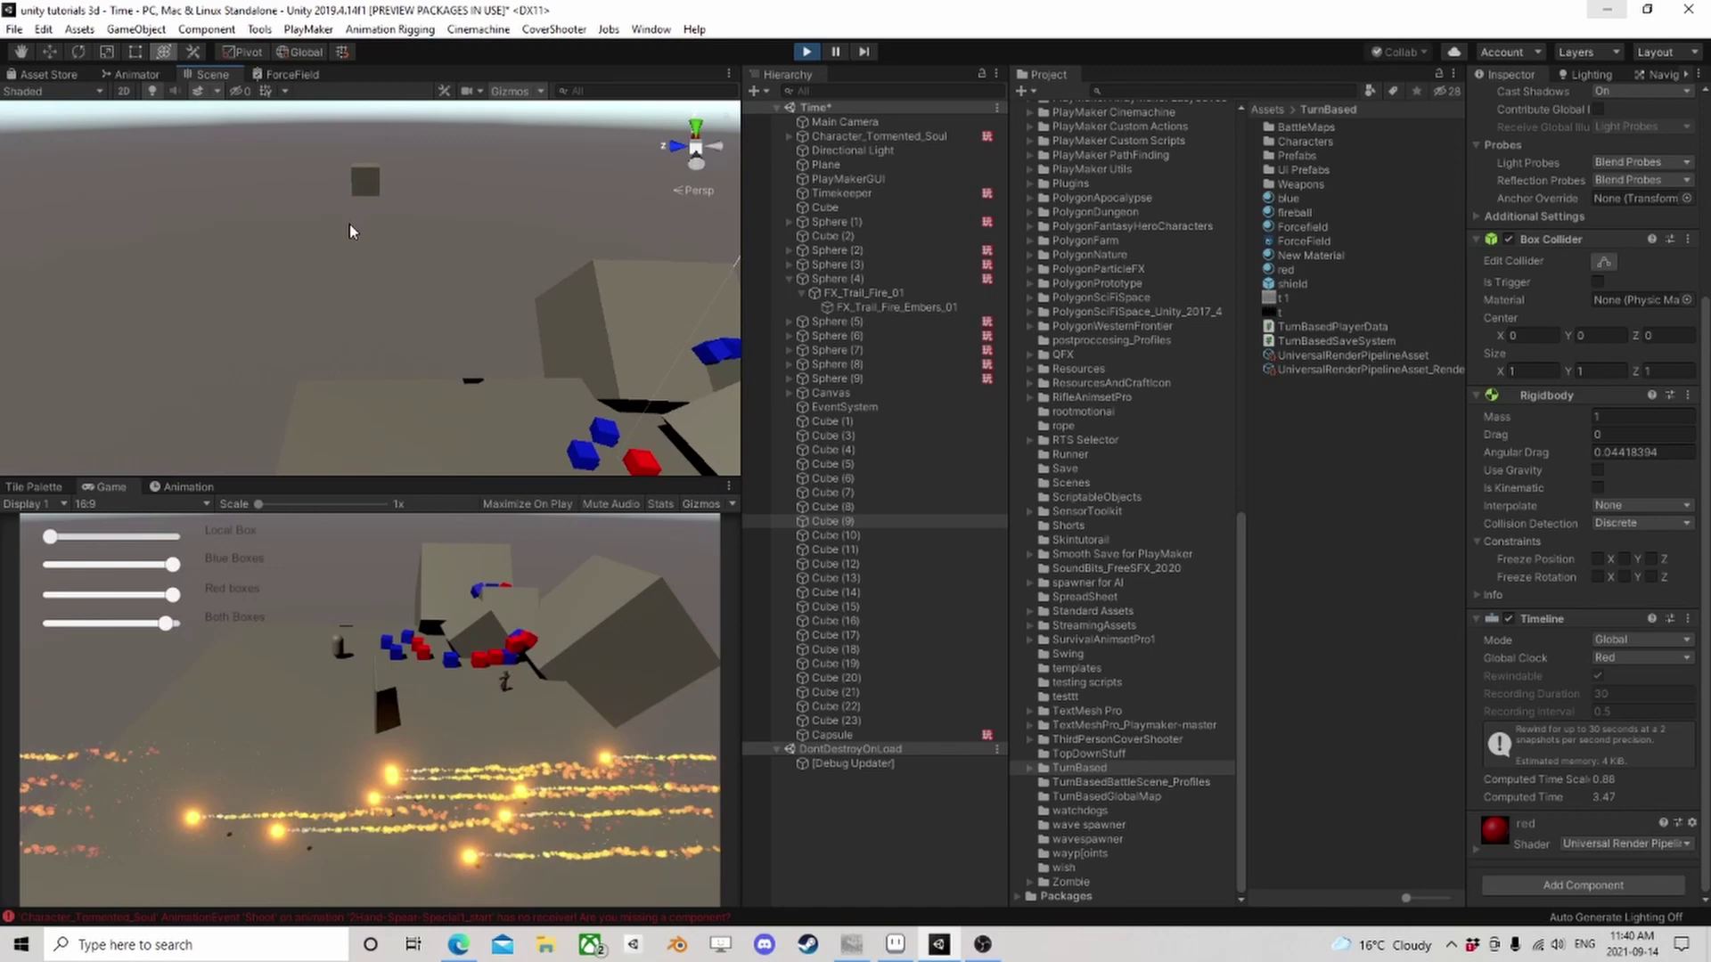
Select the lone gray cube in the scene and set the time scale of its Local Clock to 0
click(366, 181)
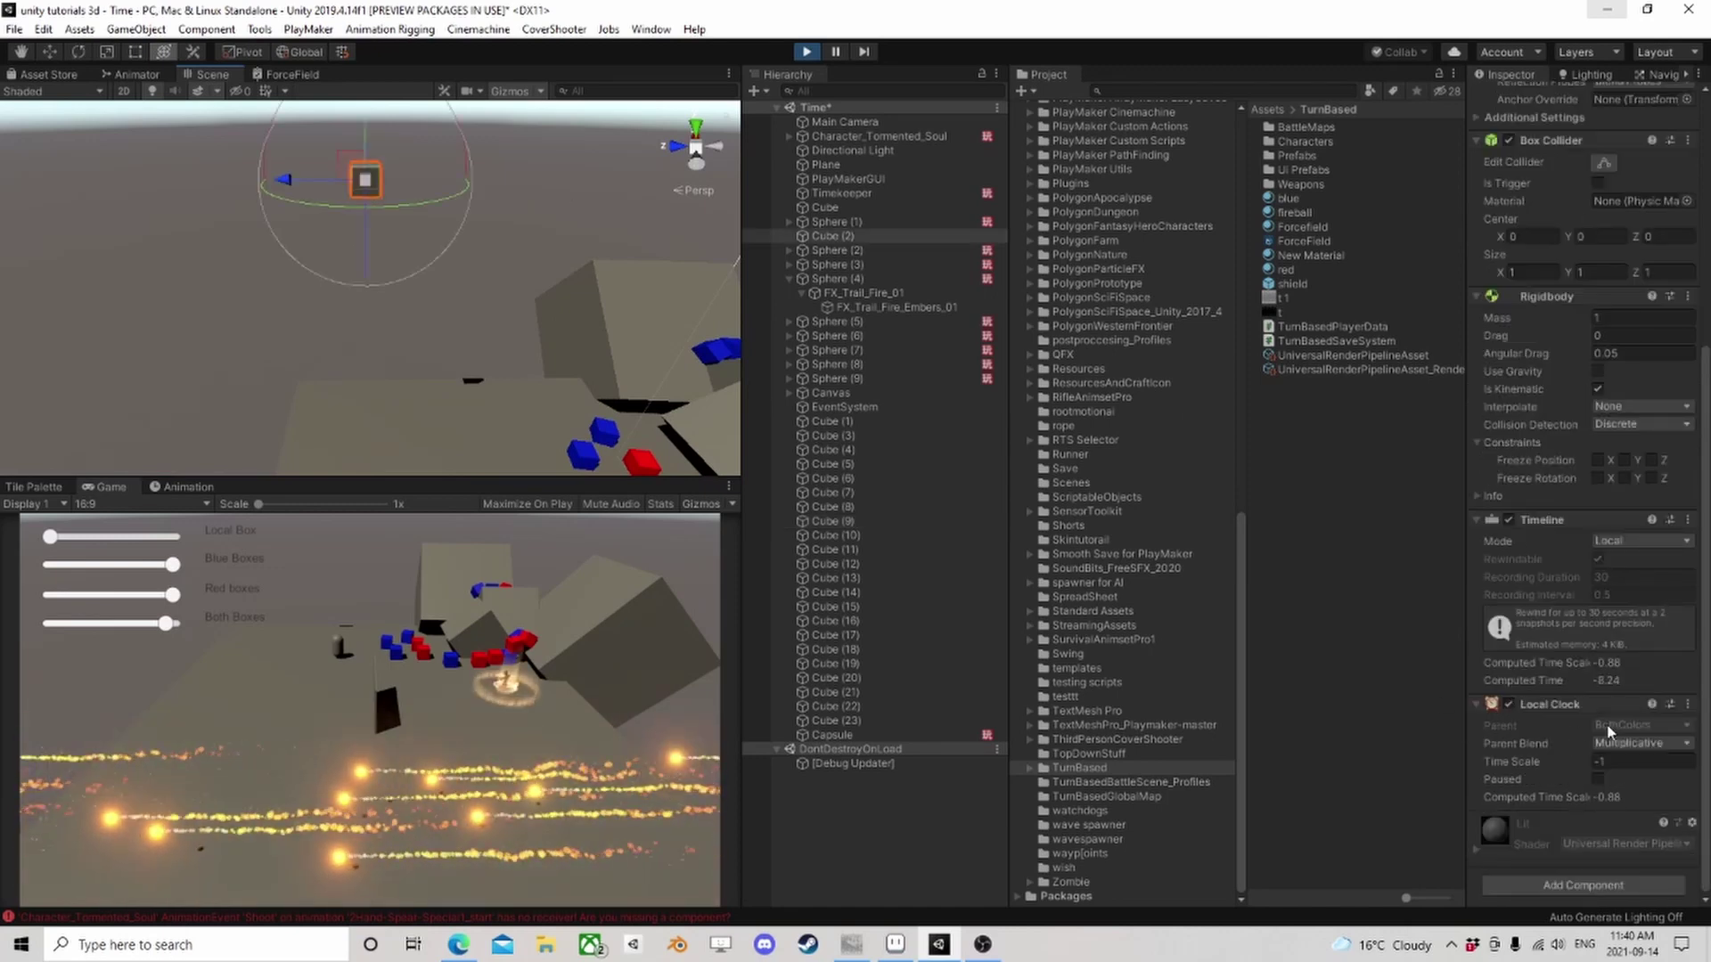
click(1609, 762)
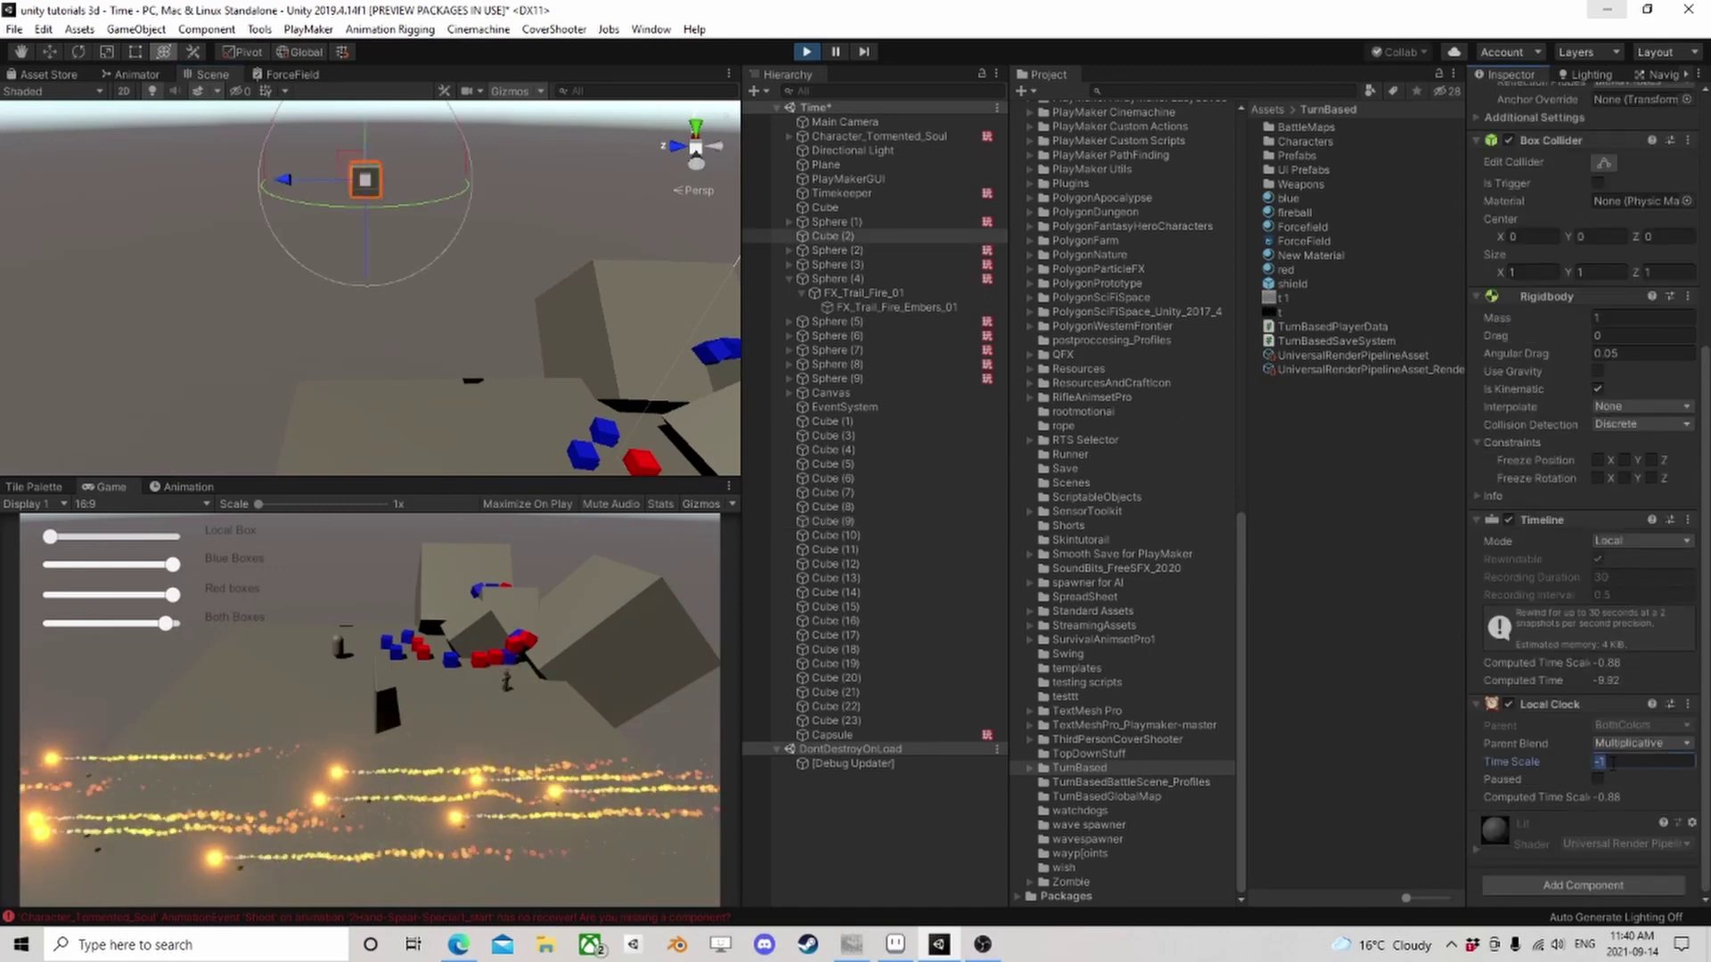
text(0)
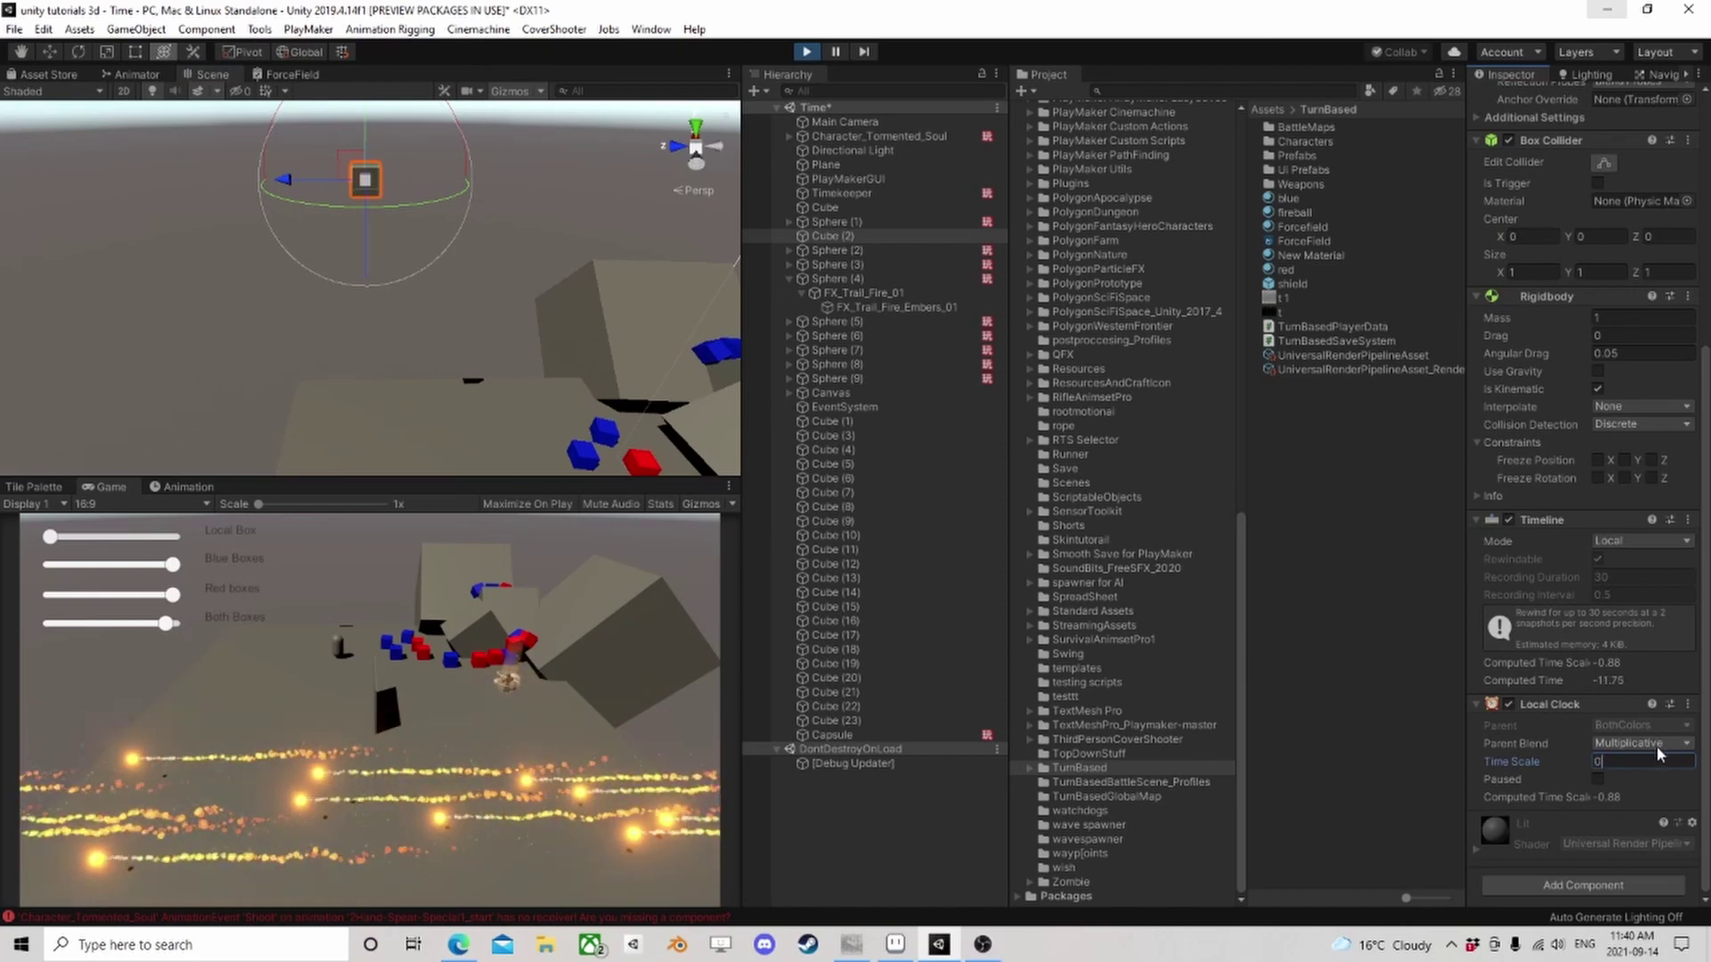
key(Return)
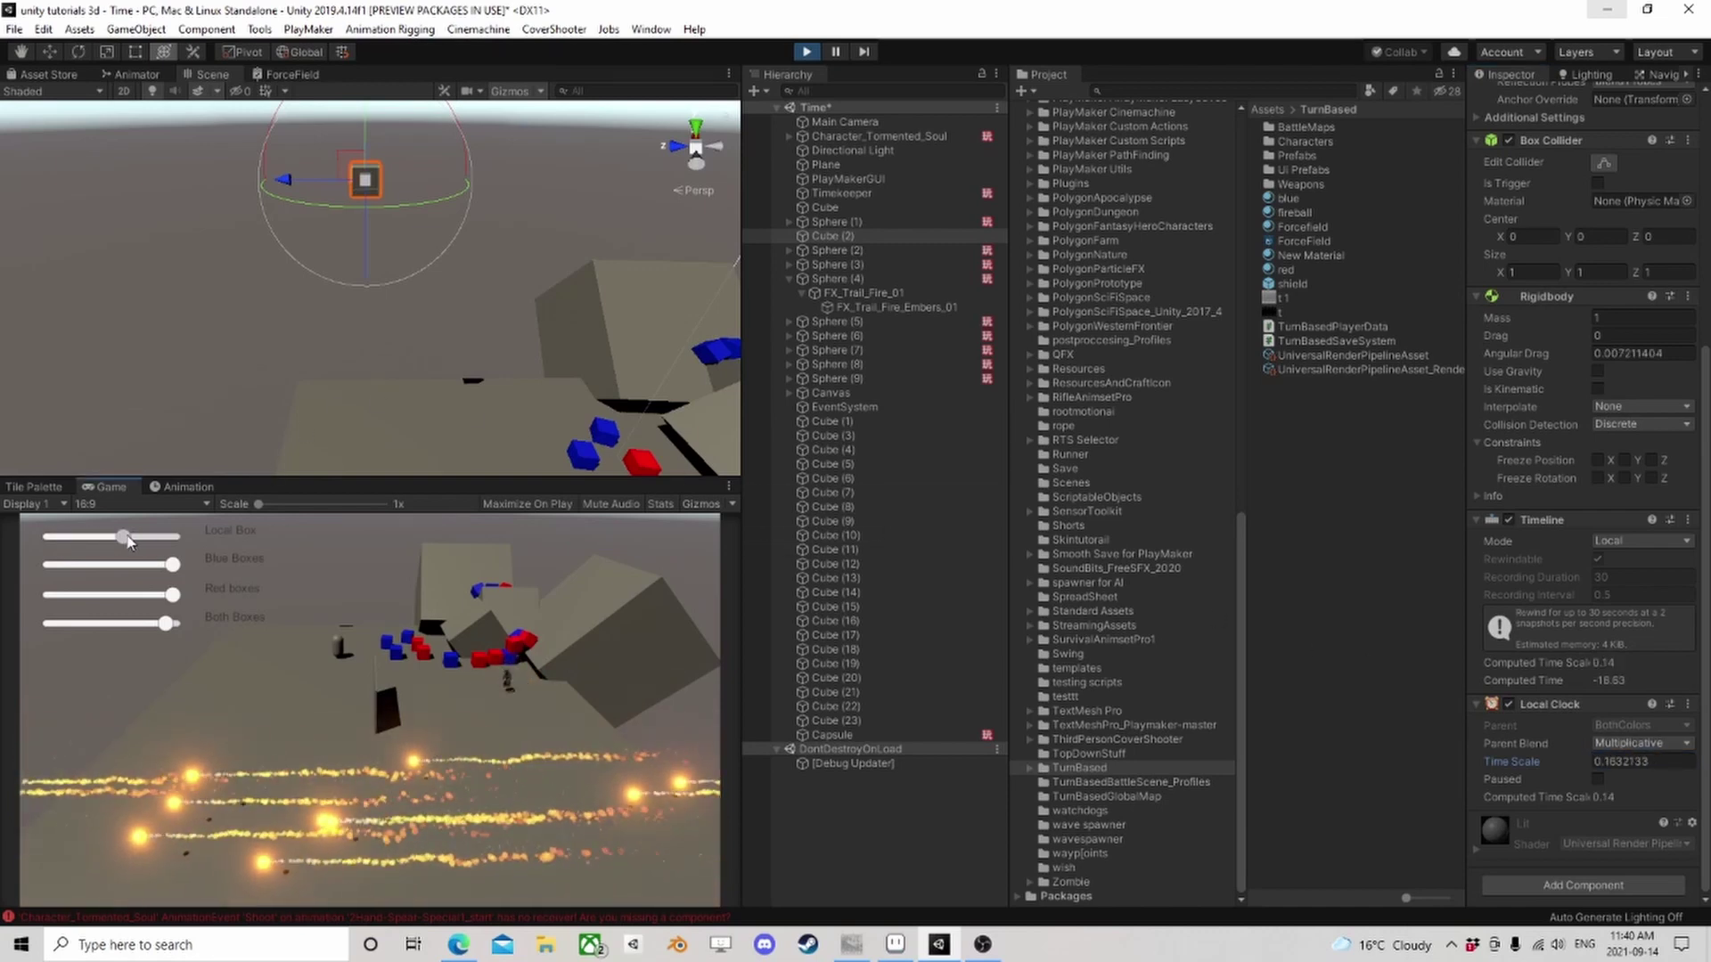
Move the Local Box time slider between its extremes and leave it slightly below maximum
drag(125, 537, 174, 538)
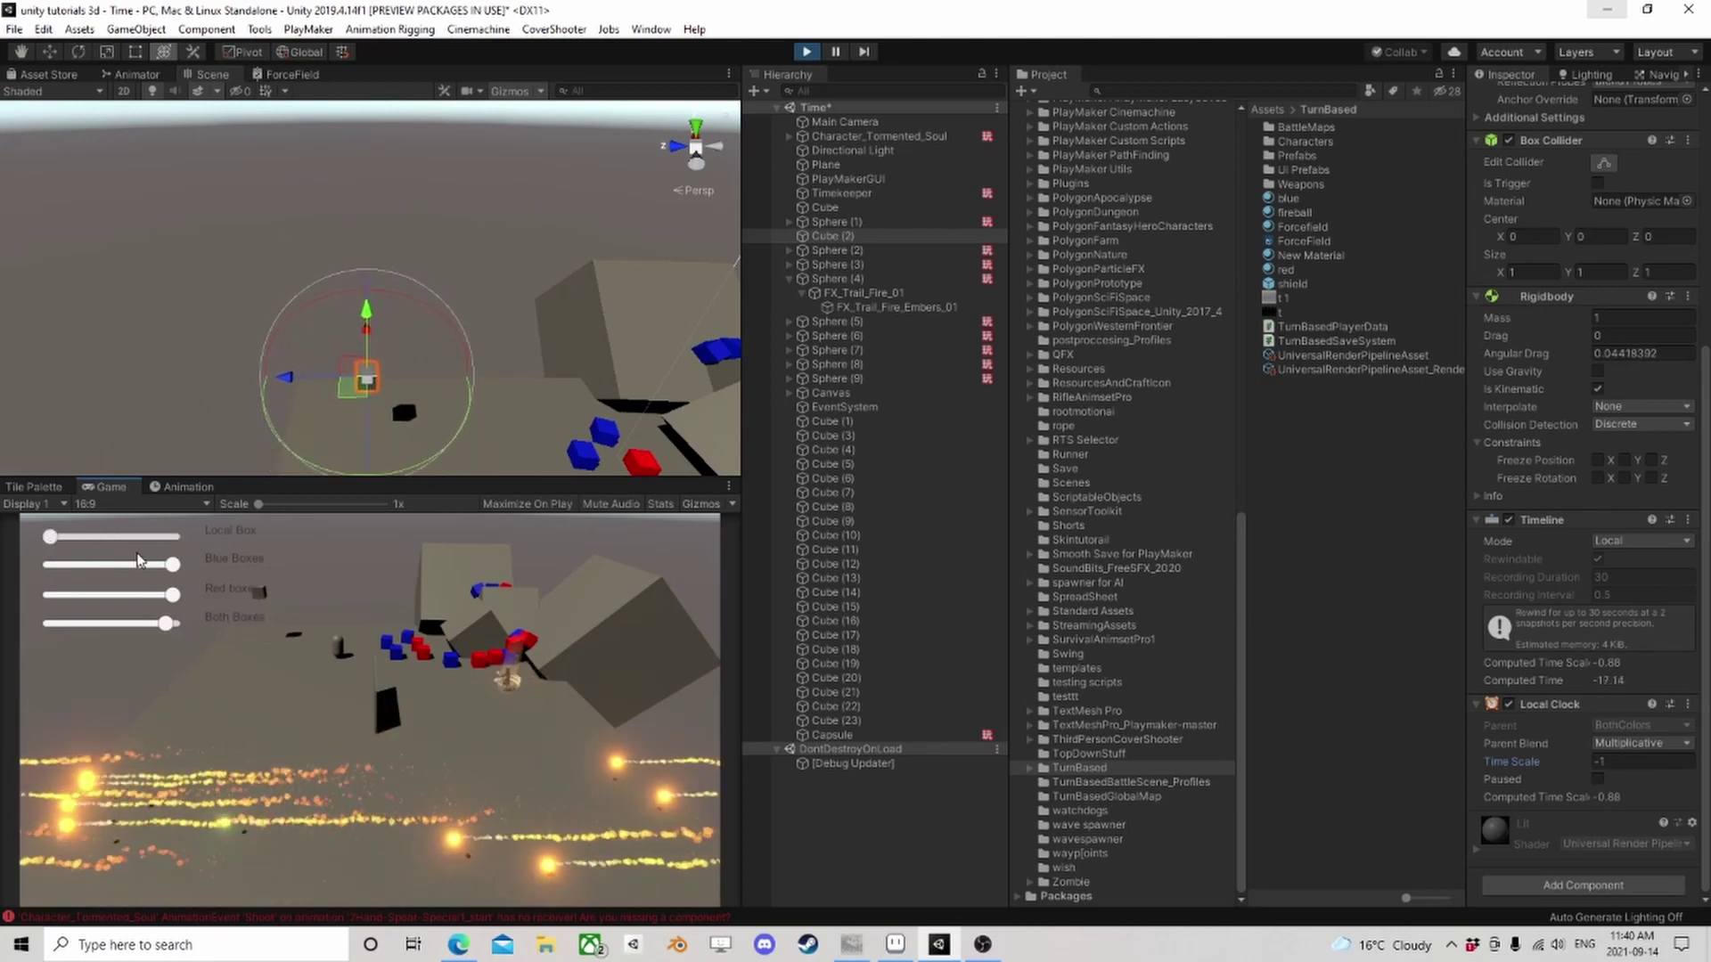
drag(50, 538, 77, 596)
mouse_move(169, 568)
mouse_down()
mouse_move(67, 579)
mouse_move(203, 573)
mouse_up()
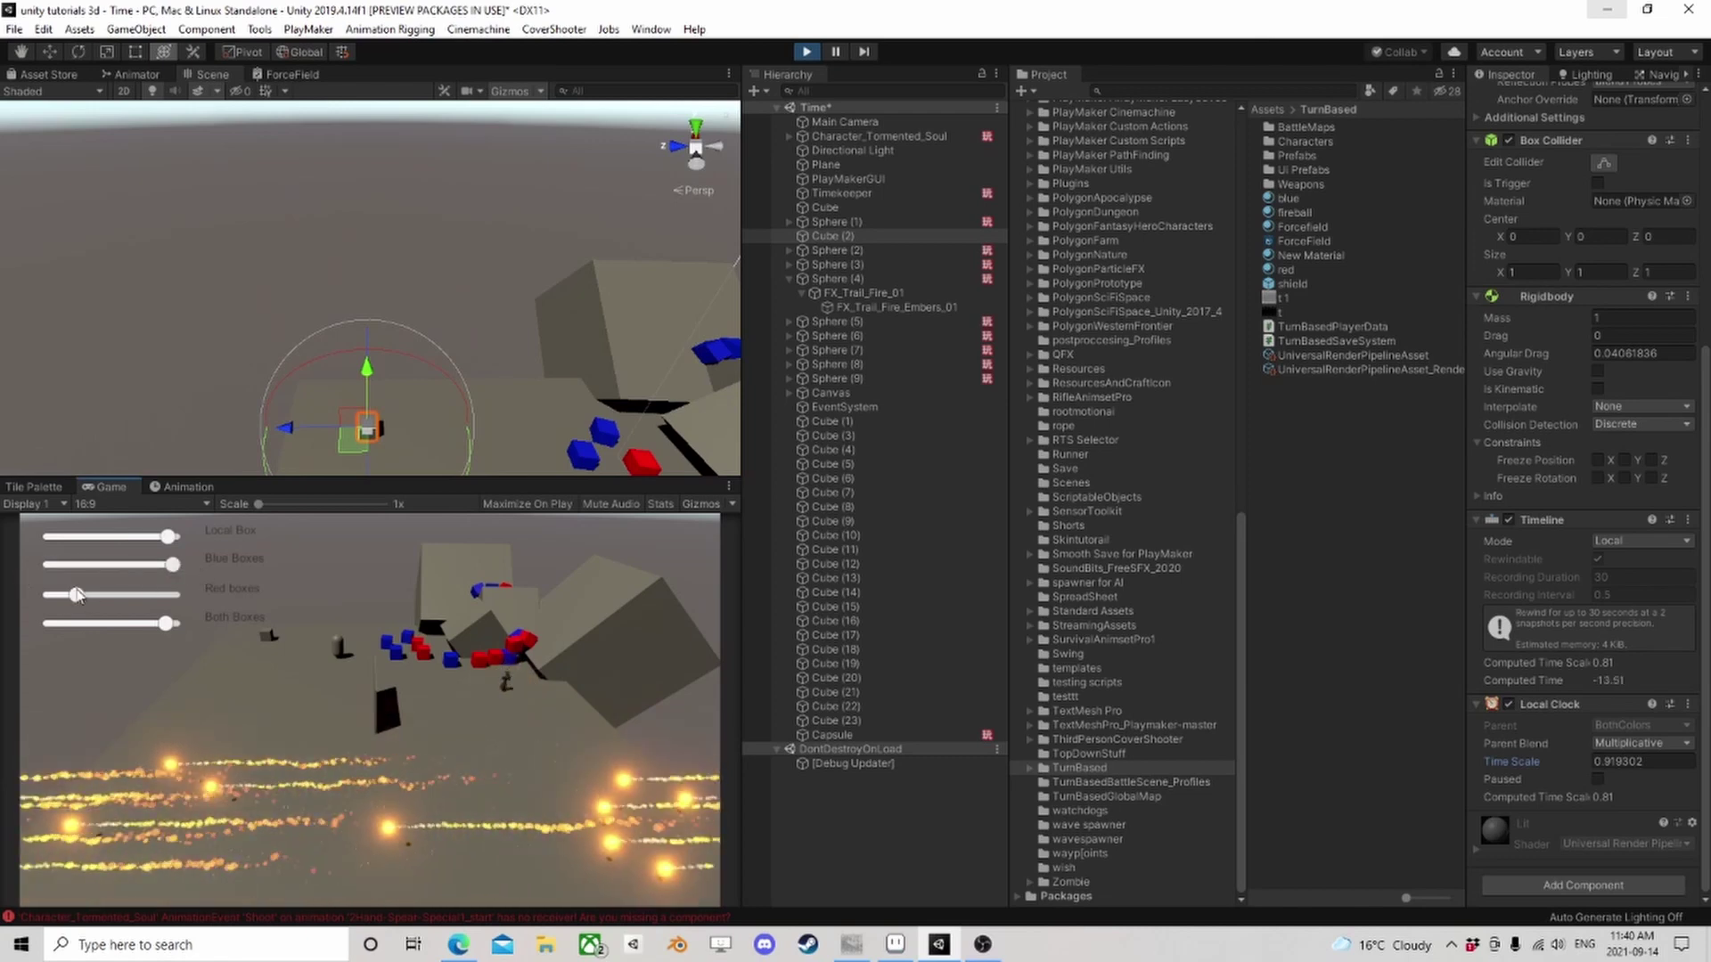
Lower the Red boxes and Blue Boxes time sliders to their minimum and raise Both Boxes to maximum
drag(77, 595, 50, 594)
drag(172, 566, 47, 569)
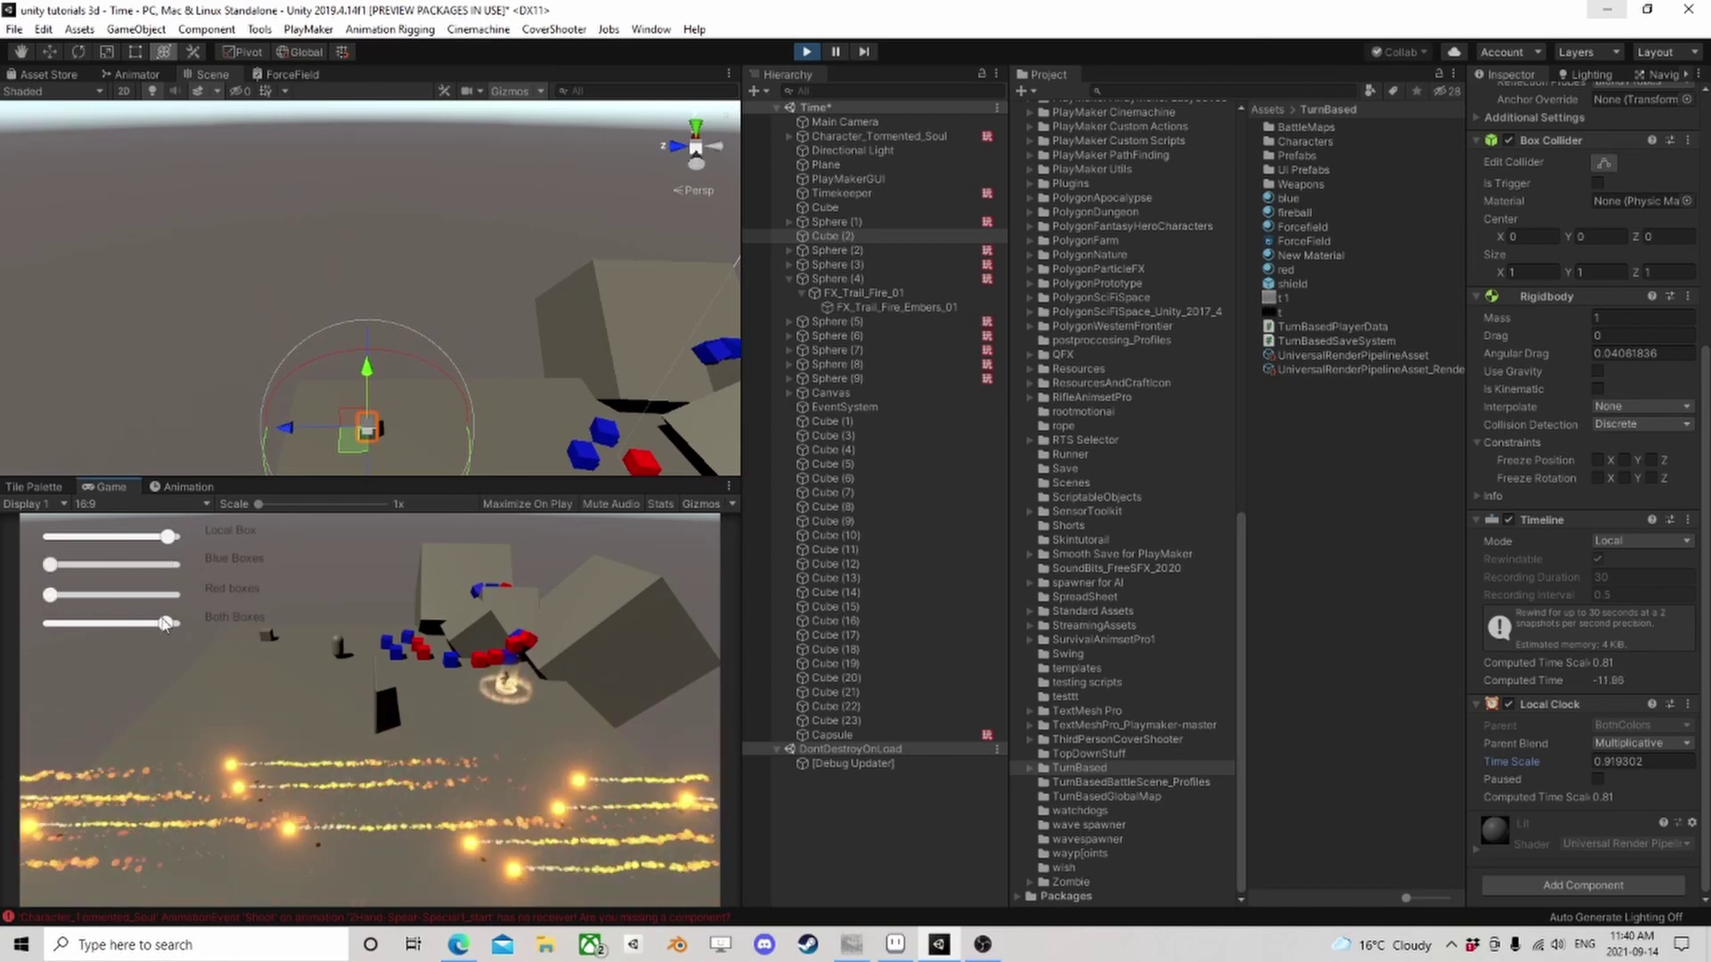
drag(165, 624, 178, 622)
Bring the whole scene into view and inspect the components of Sphere (1) and the Capsule
scroll(482, 428, down, 5)
middle_drag(523, 393, 340, 214)
scroll(393, 196, down, 5)
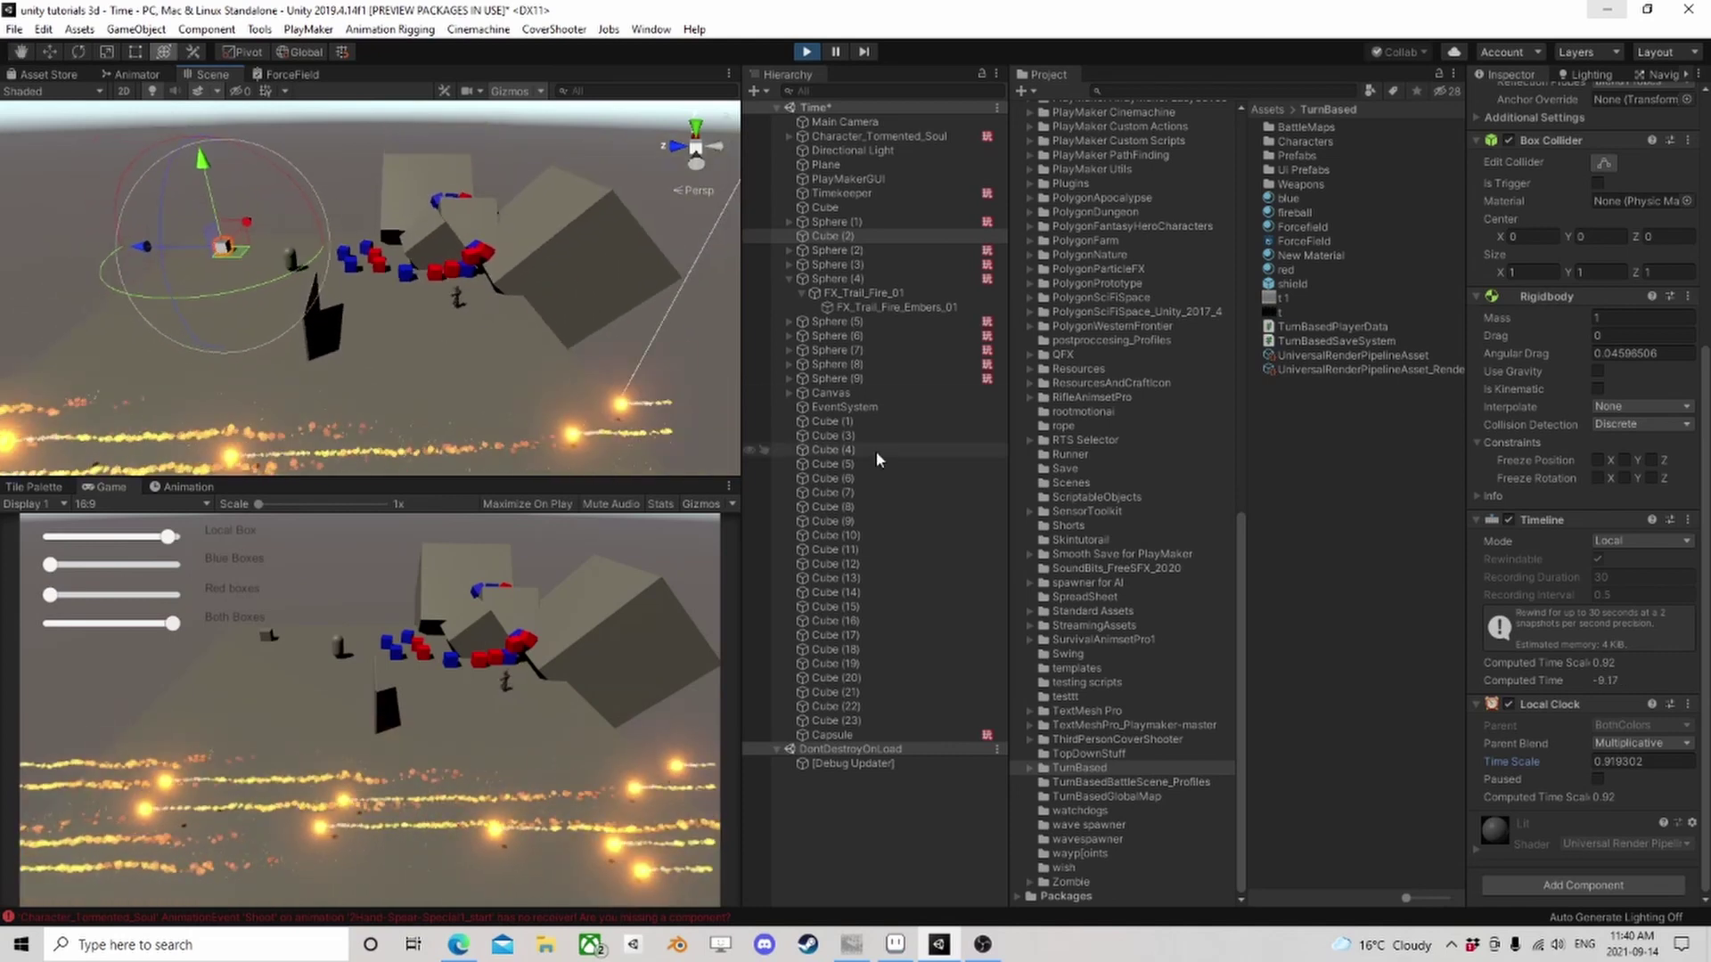
click(830, 222)
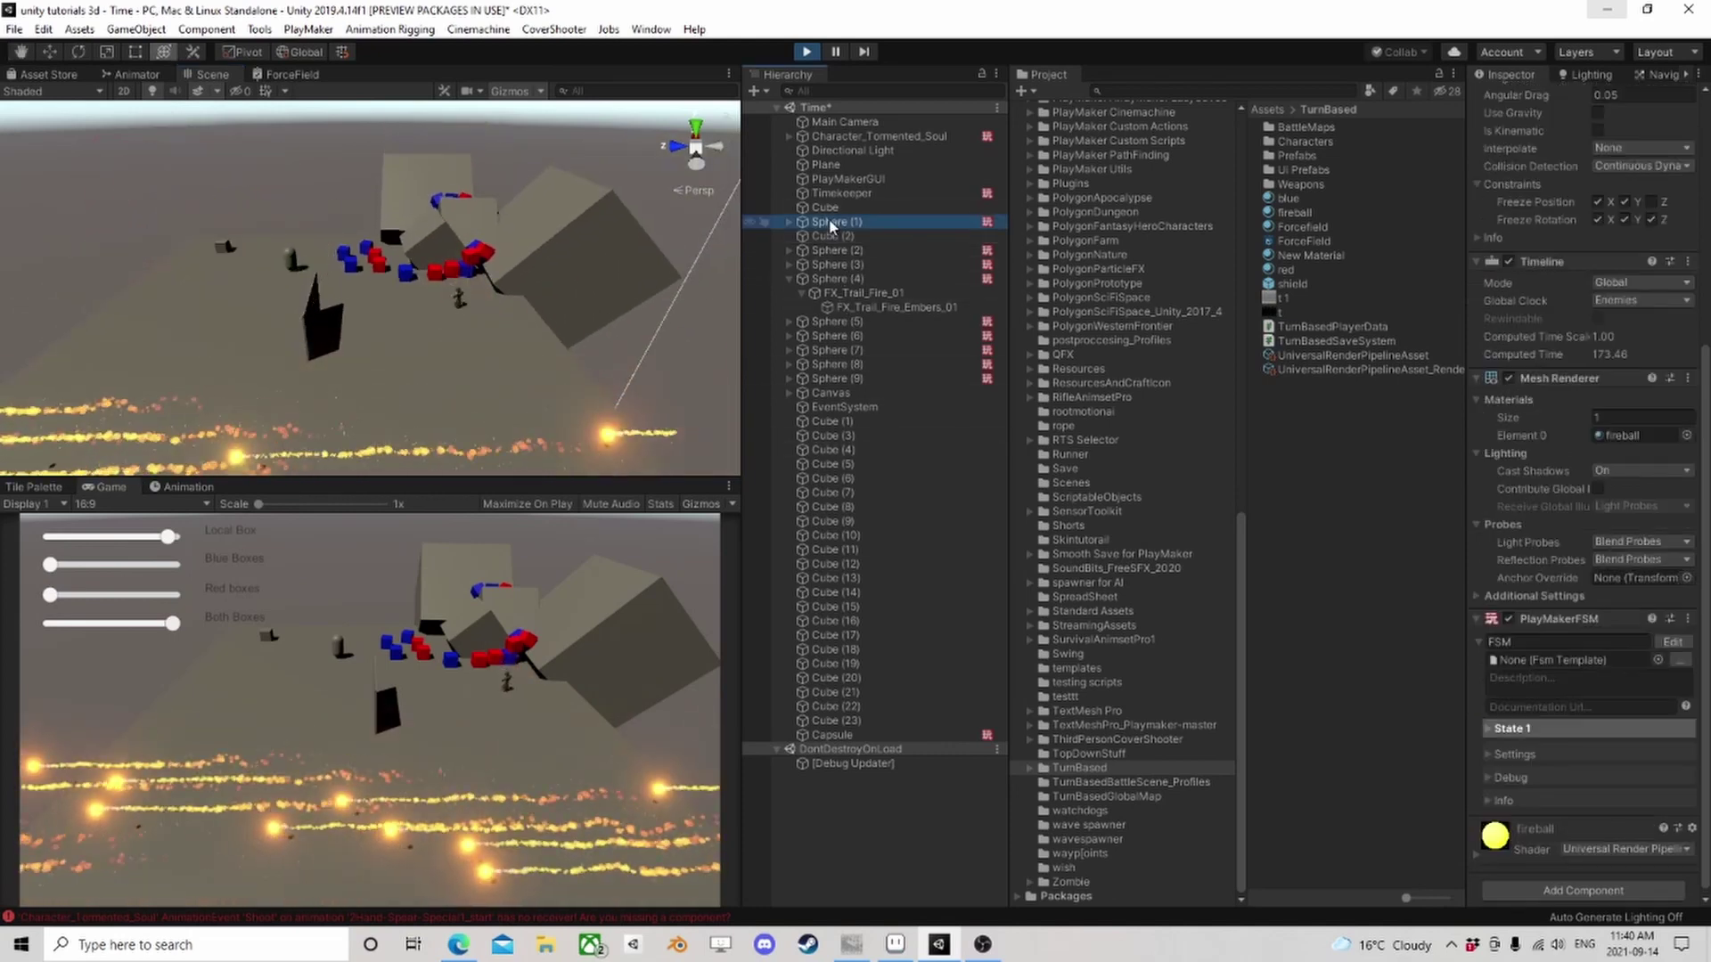
click(832, 735)
Walk the capsule around in the running game and deploy its green shield near the boxes
click(587, 759)
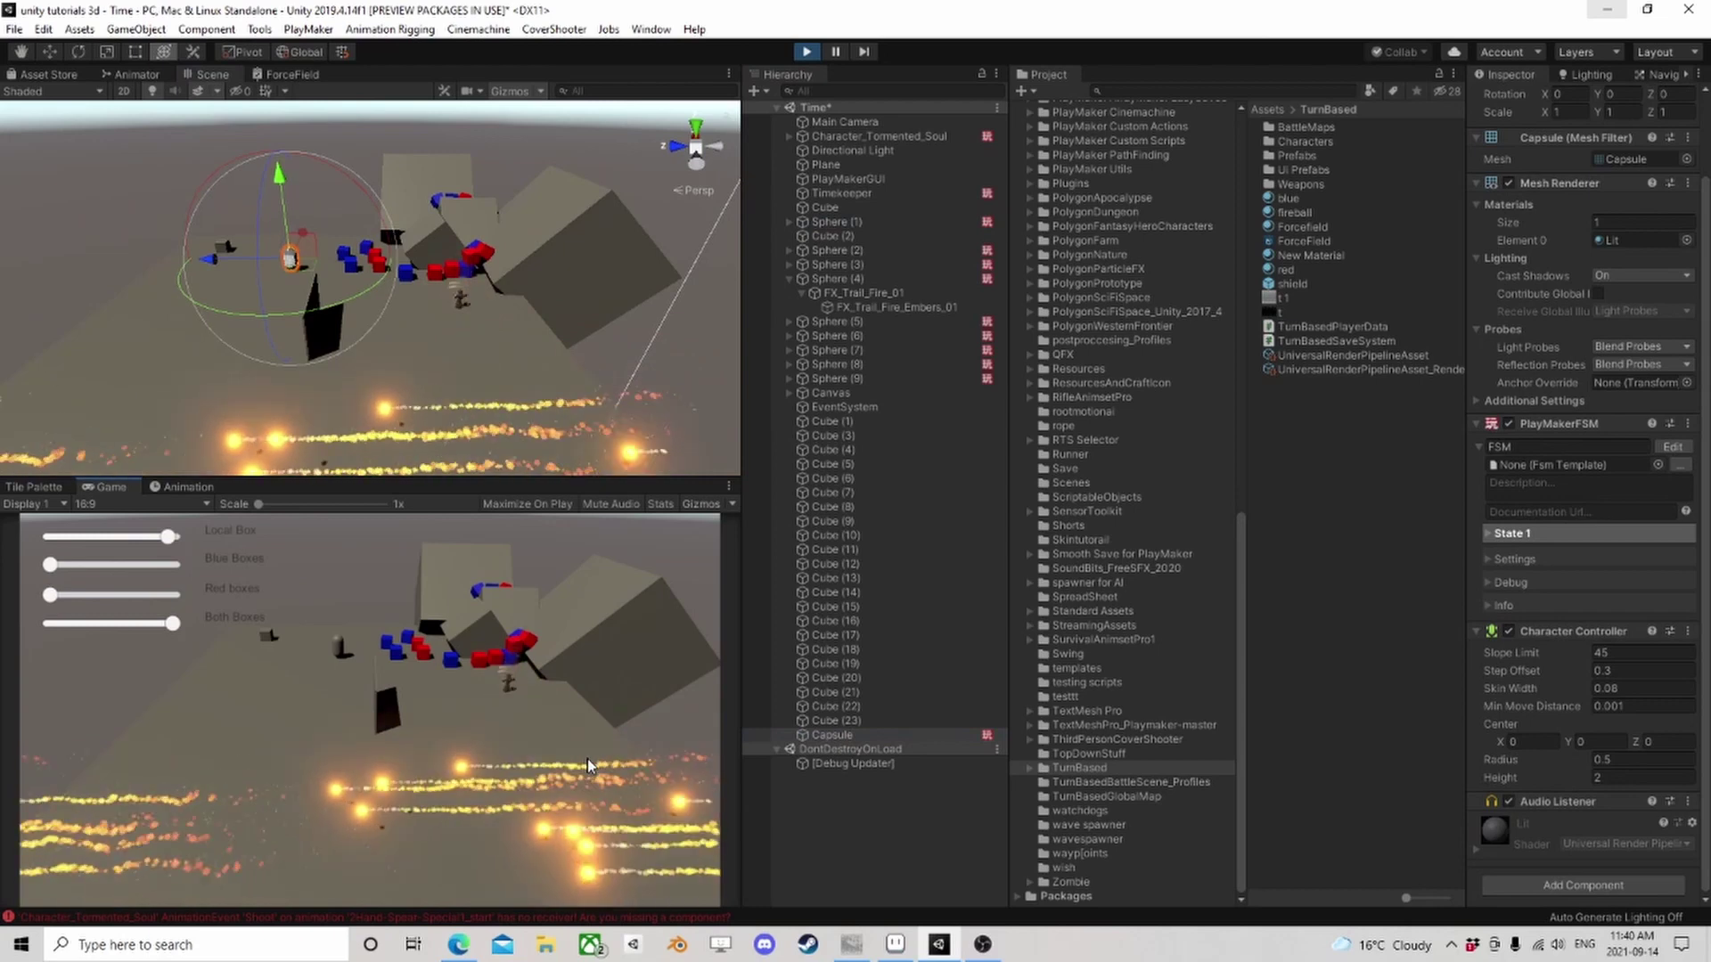
key(s)
key(a)
key(a)
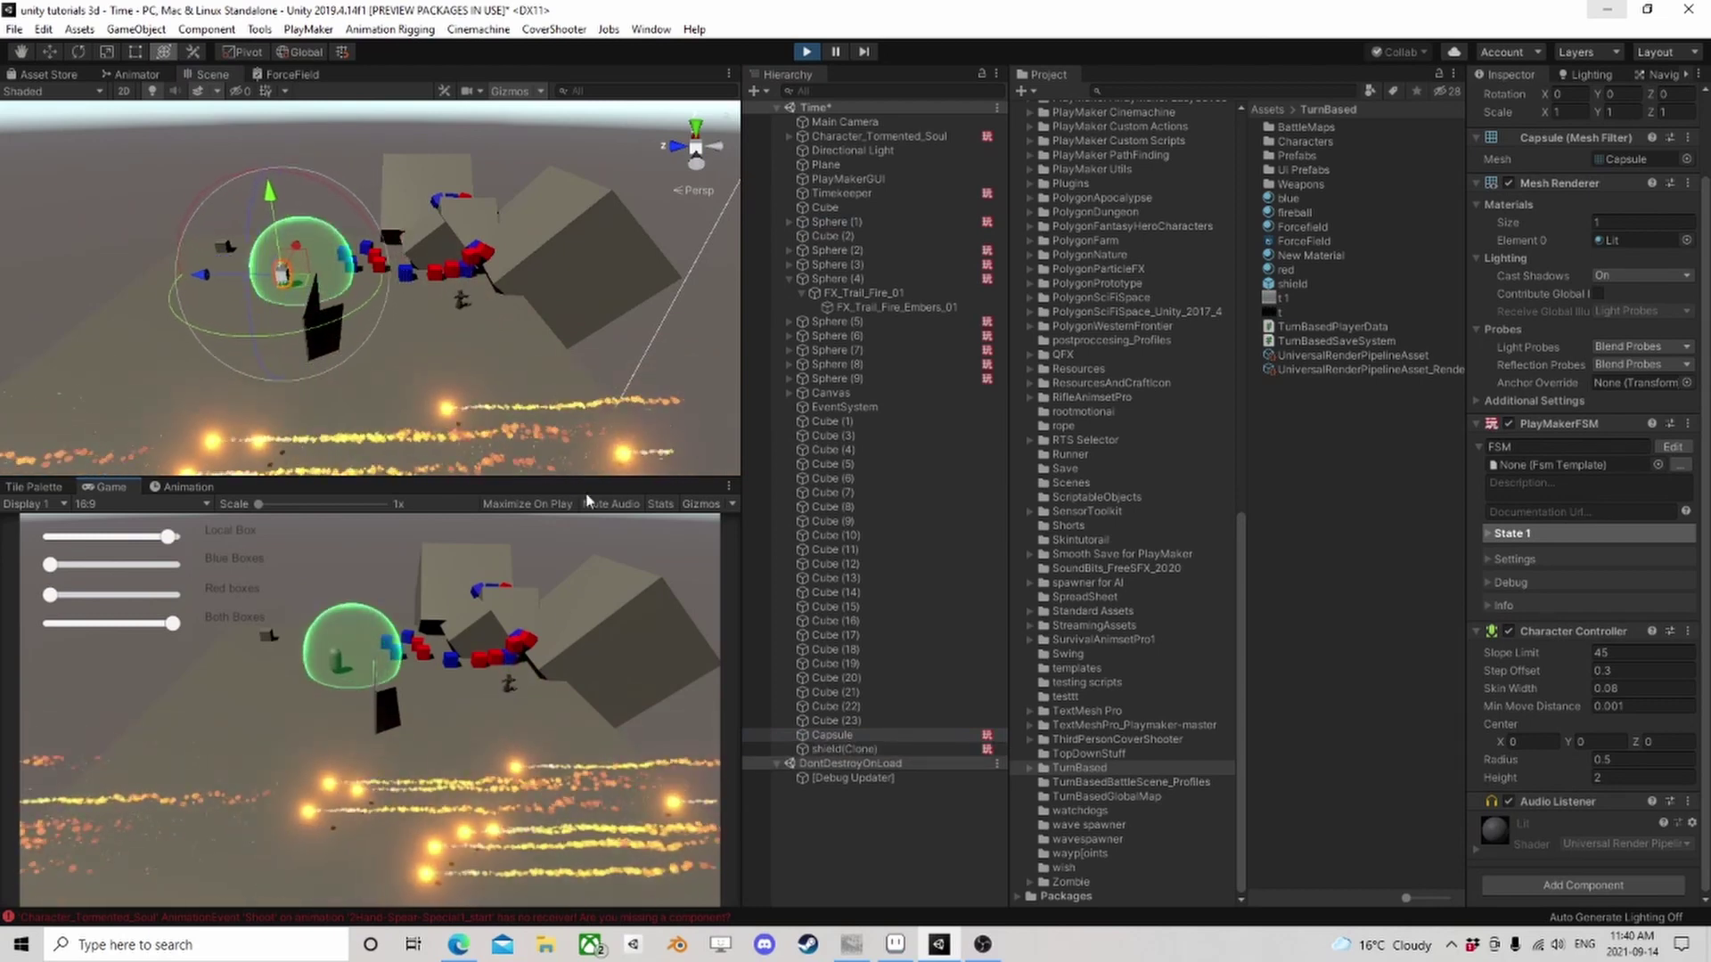
key(w)
Restart play mode and raise the Both Boxes, Red boxes and Blue Boxes time sliders to maximum
click(807, 52)
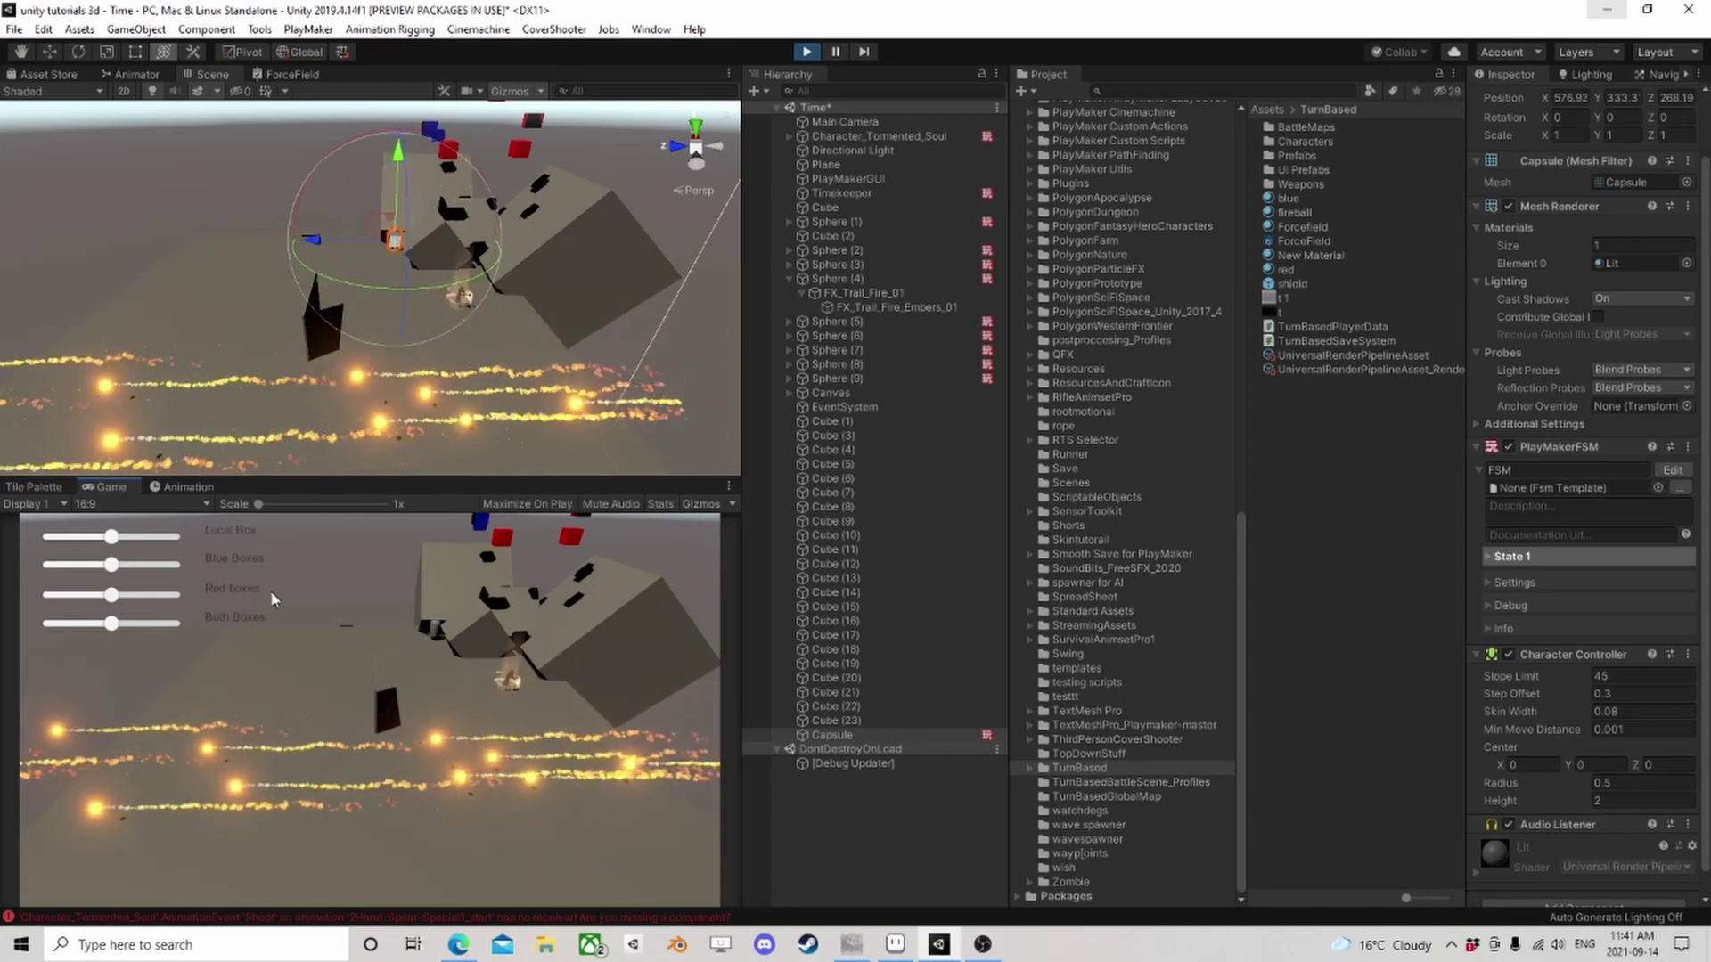
drag(110, 622, 273, 594)
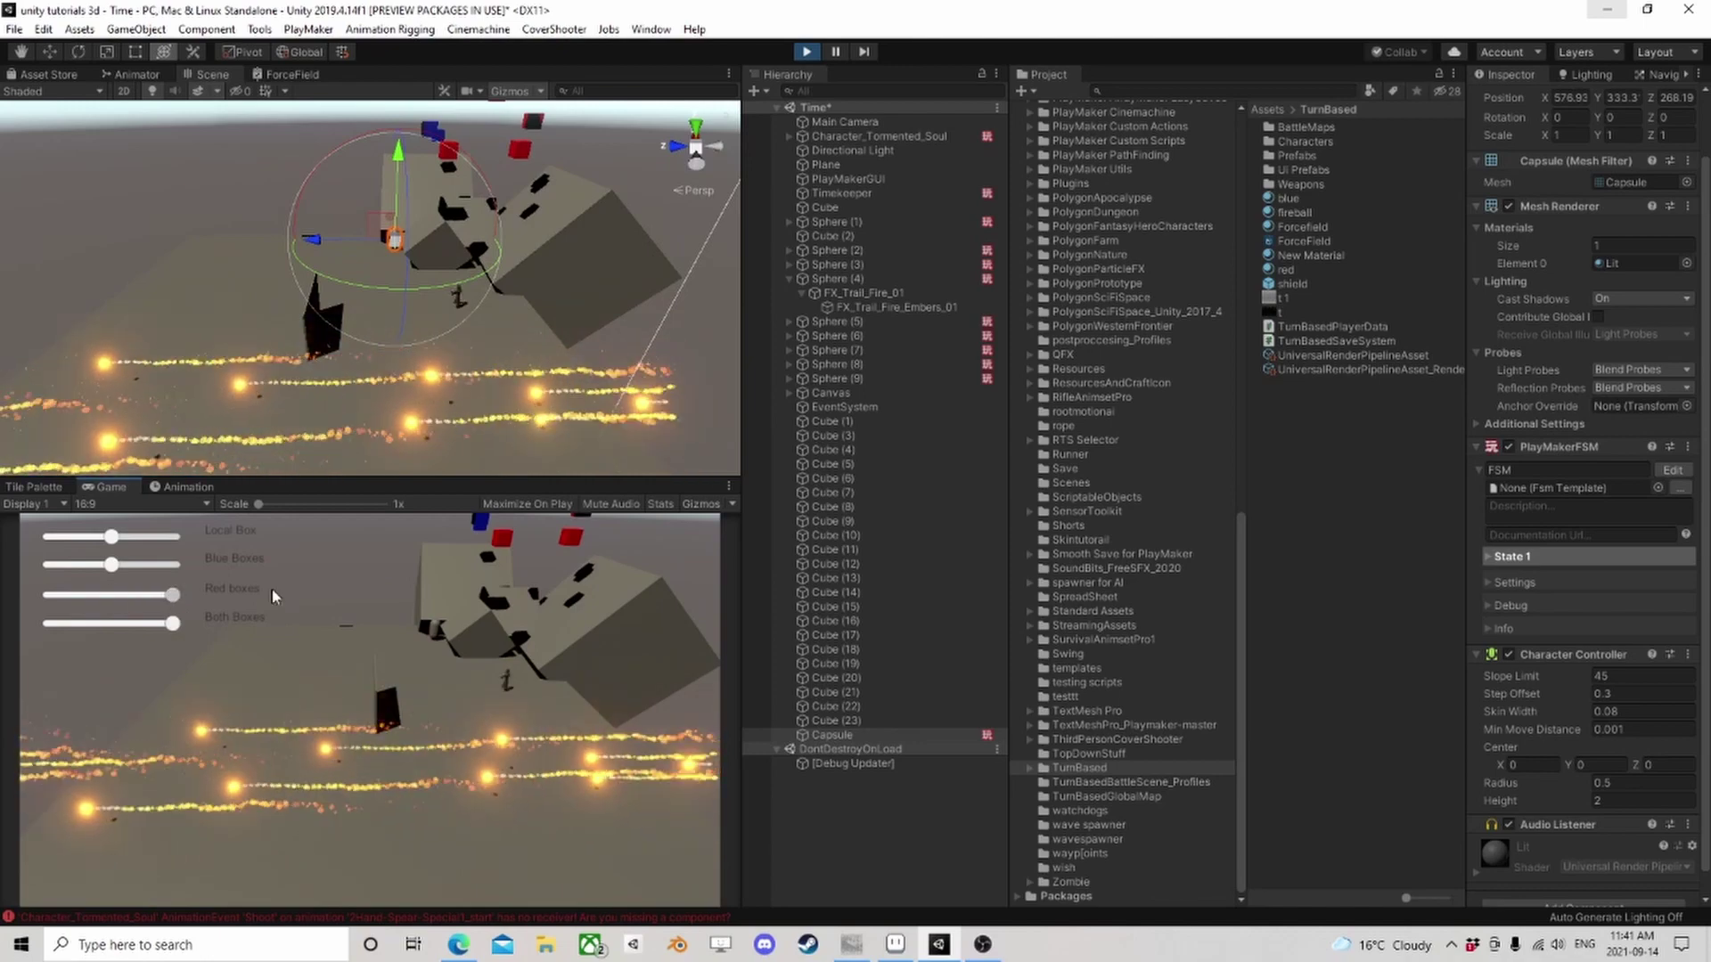
drag(112, 566, 172, 565)
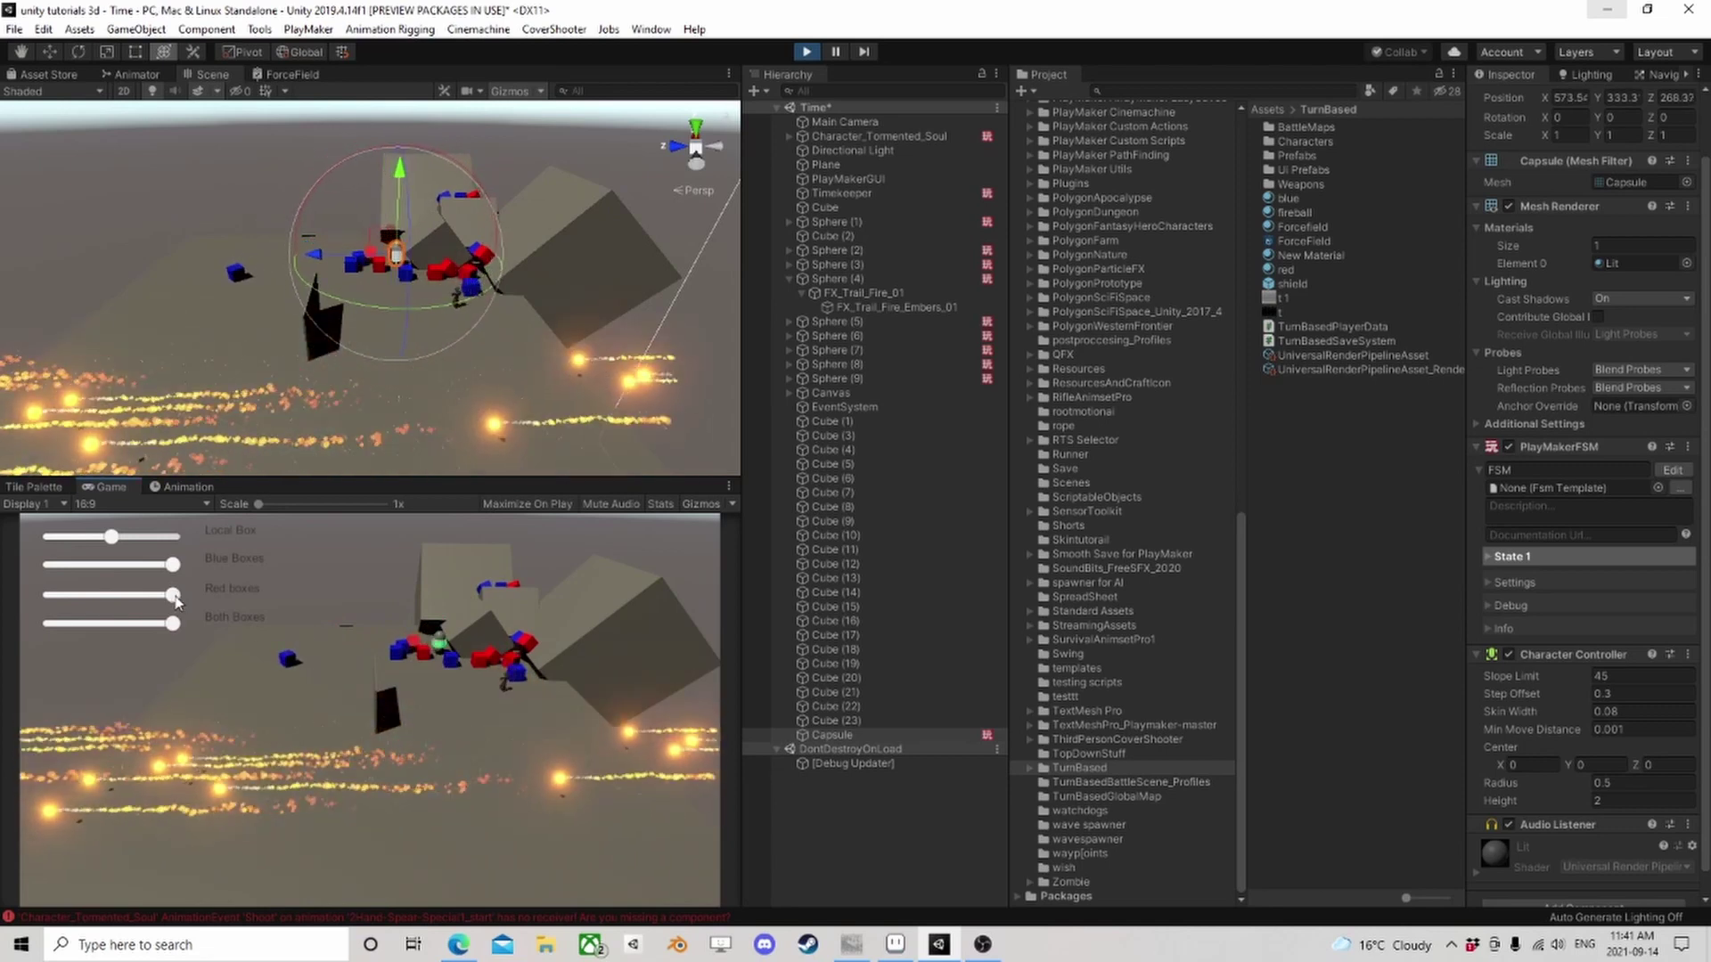
click(174, 568)
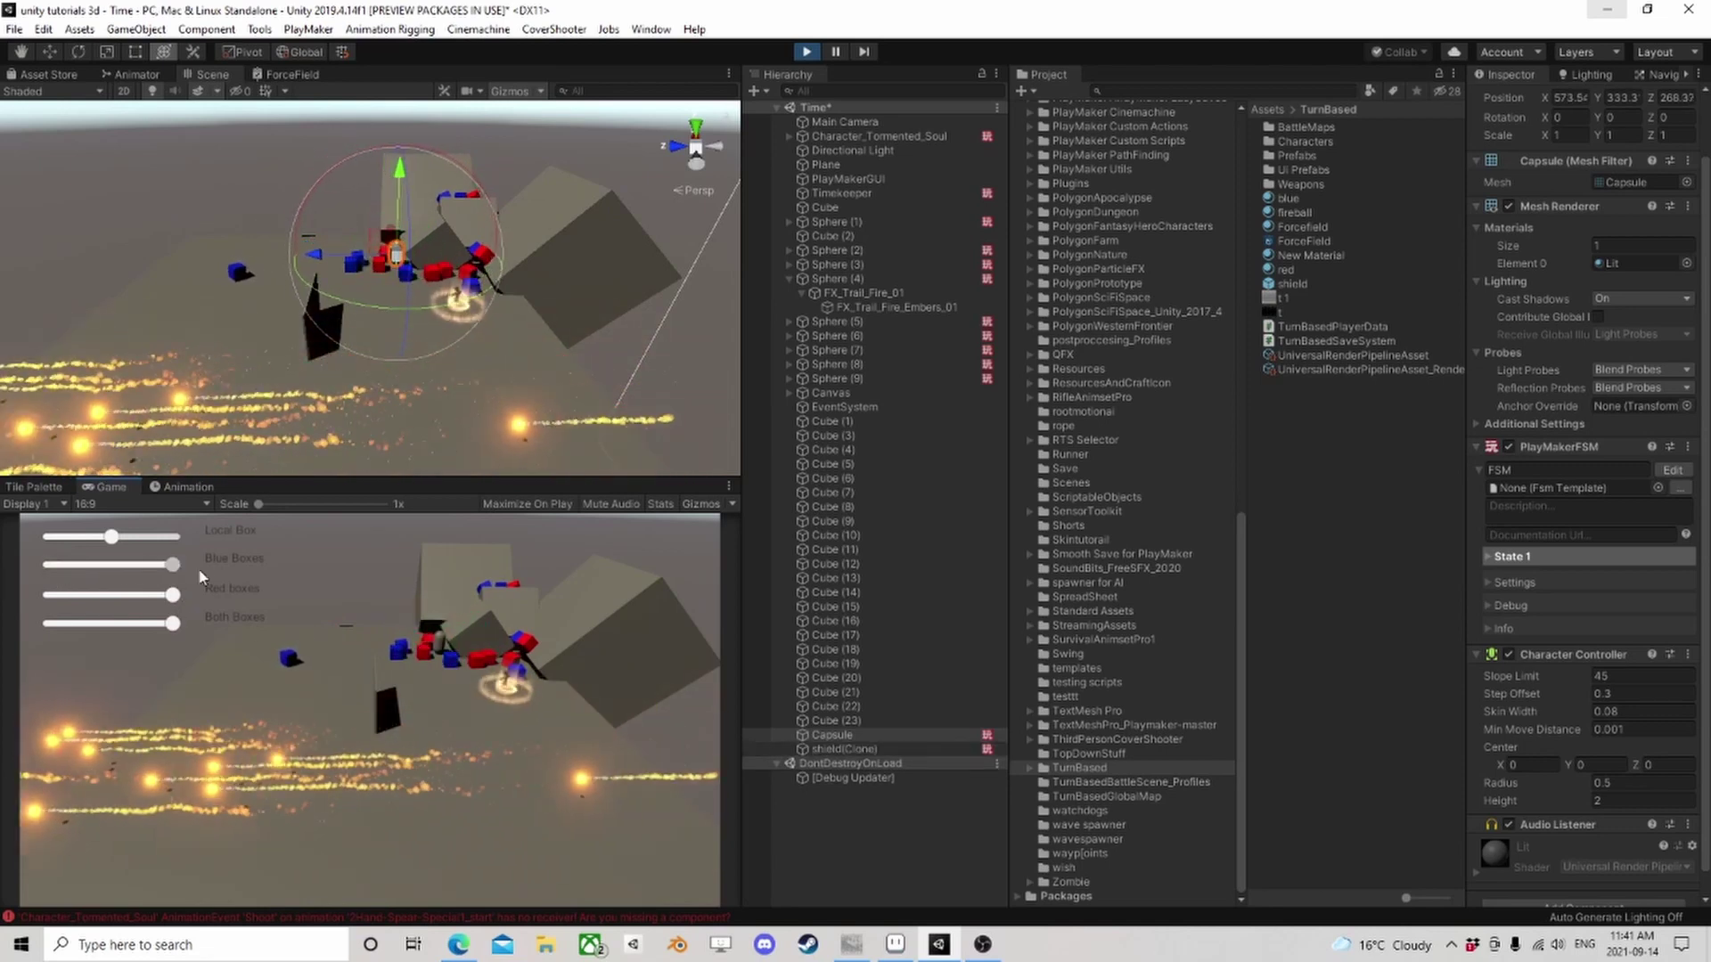
Rewind the boxes by lowering the Both Boxes time slider to minimum, return it to maximum and end play mode
drag(175, 623, 50, 623)
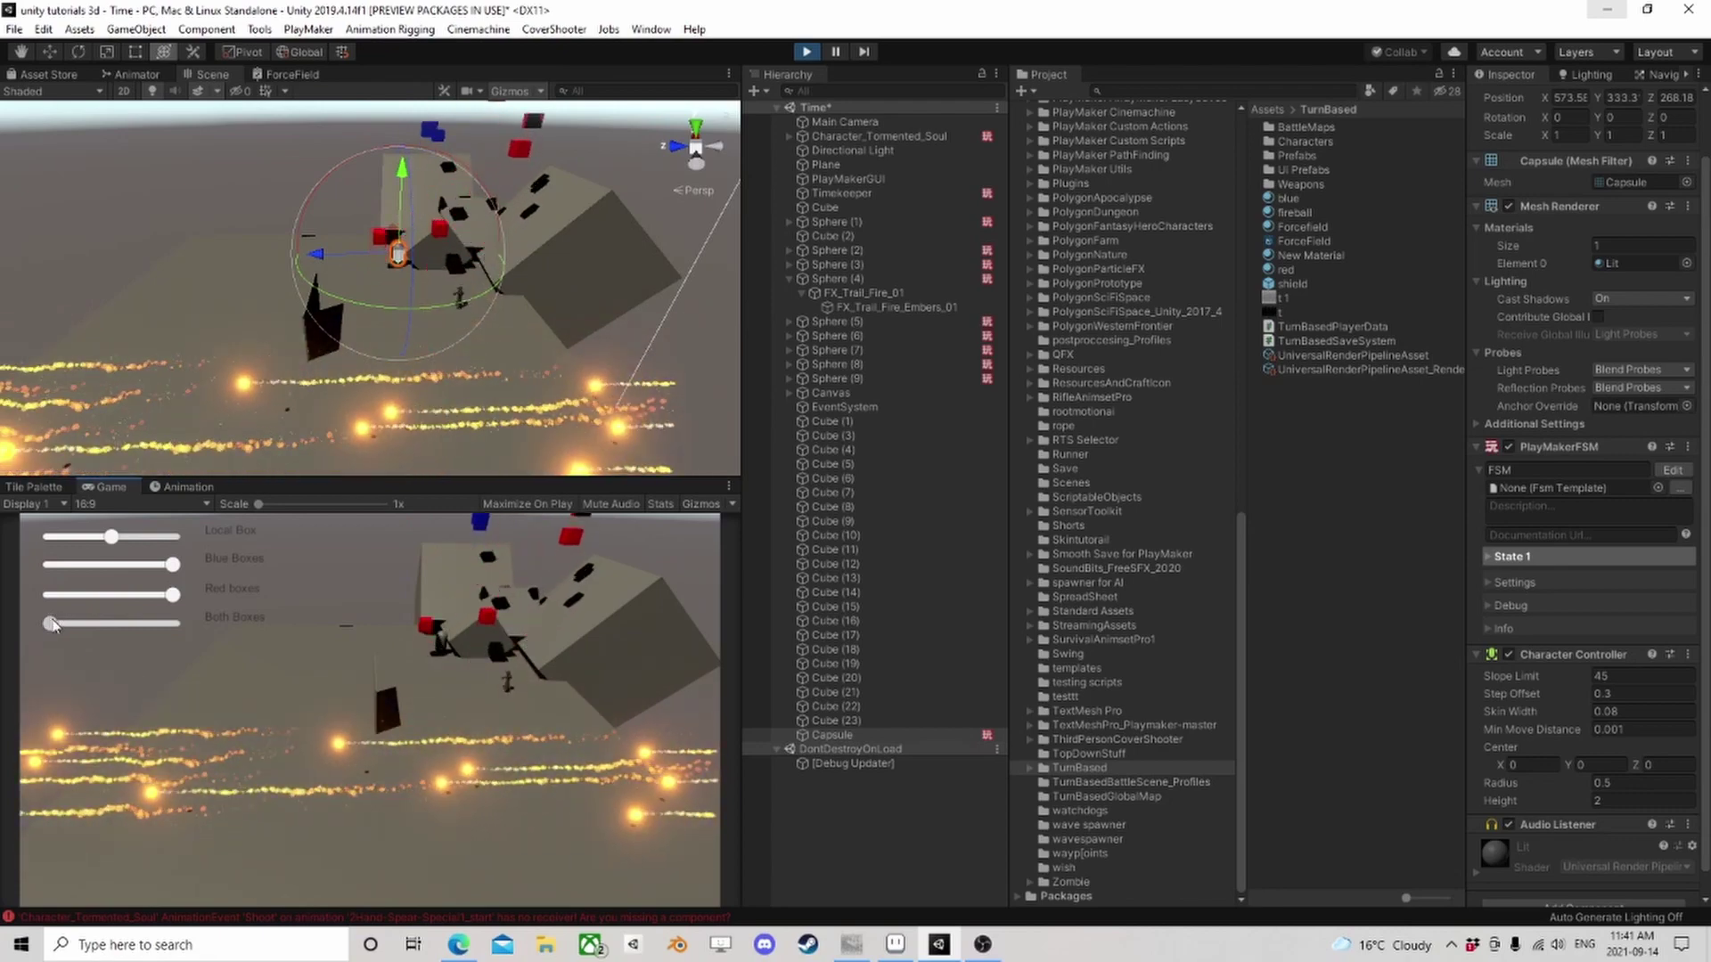
drag(51, 620, 361, 644)
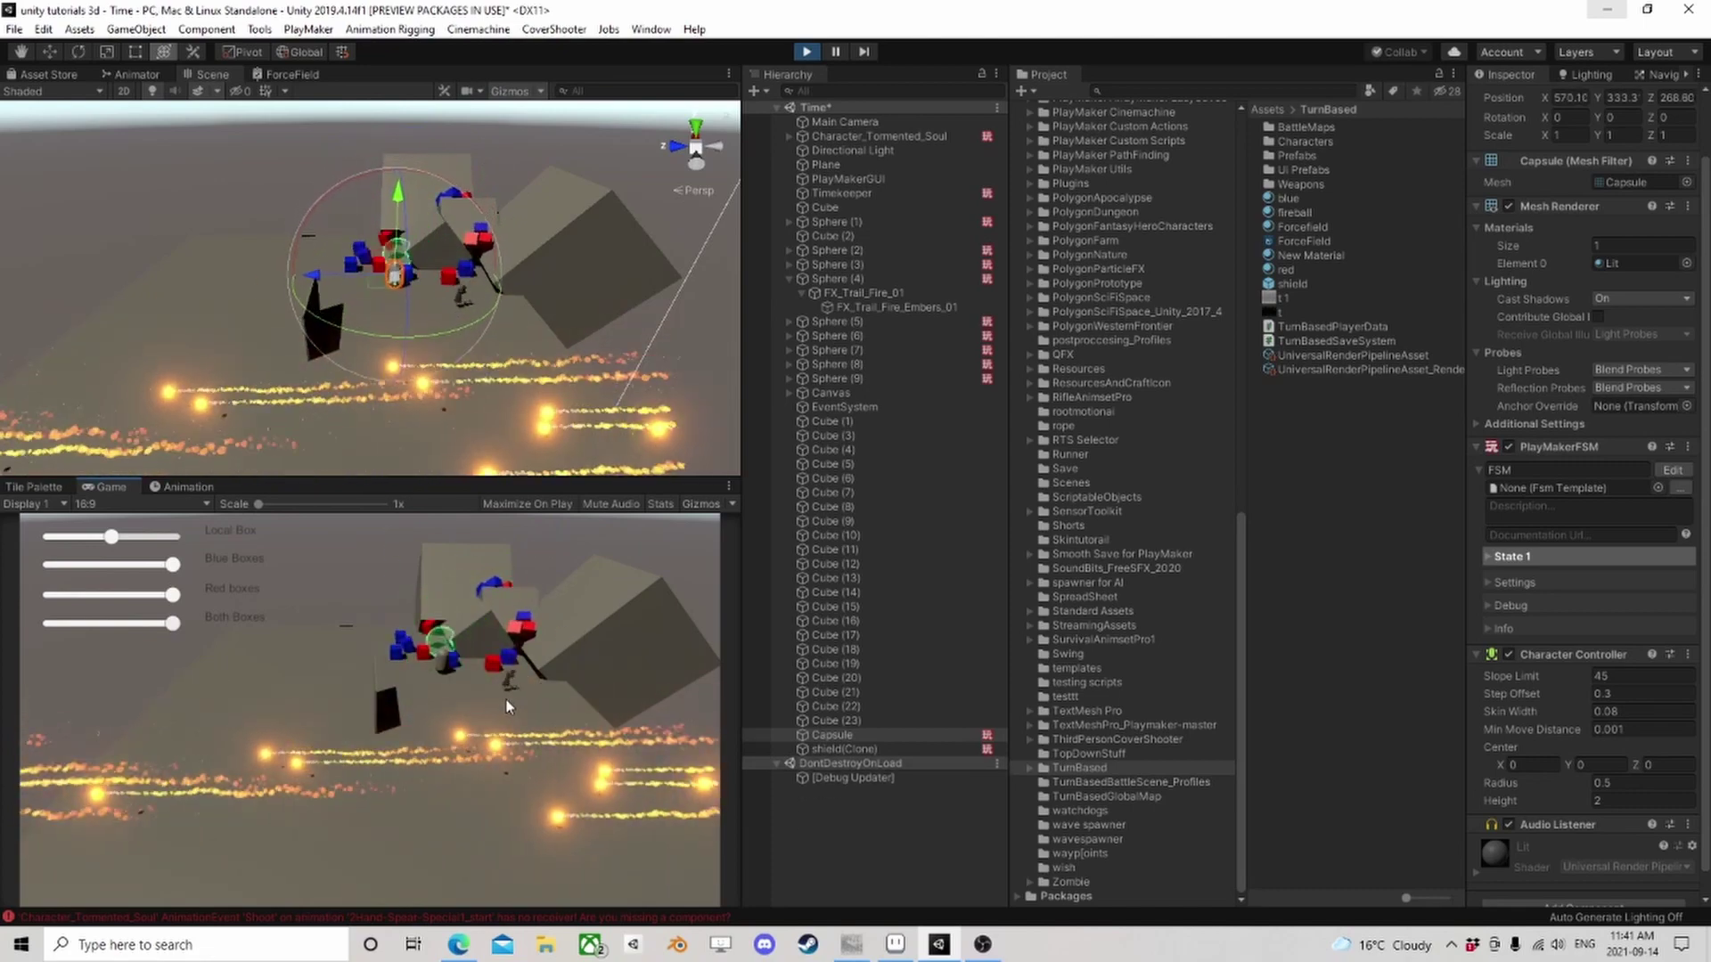
click(806, 53)
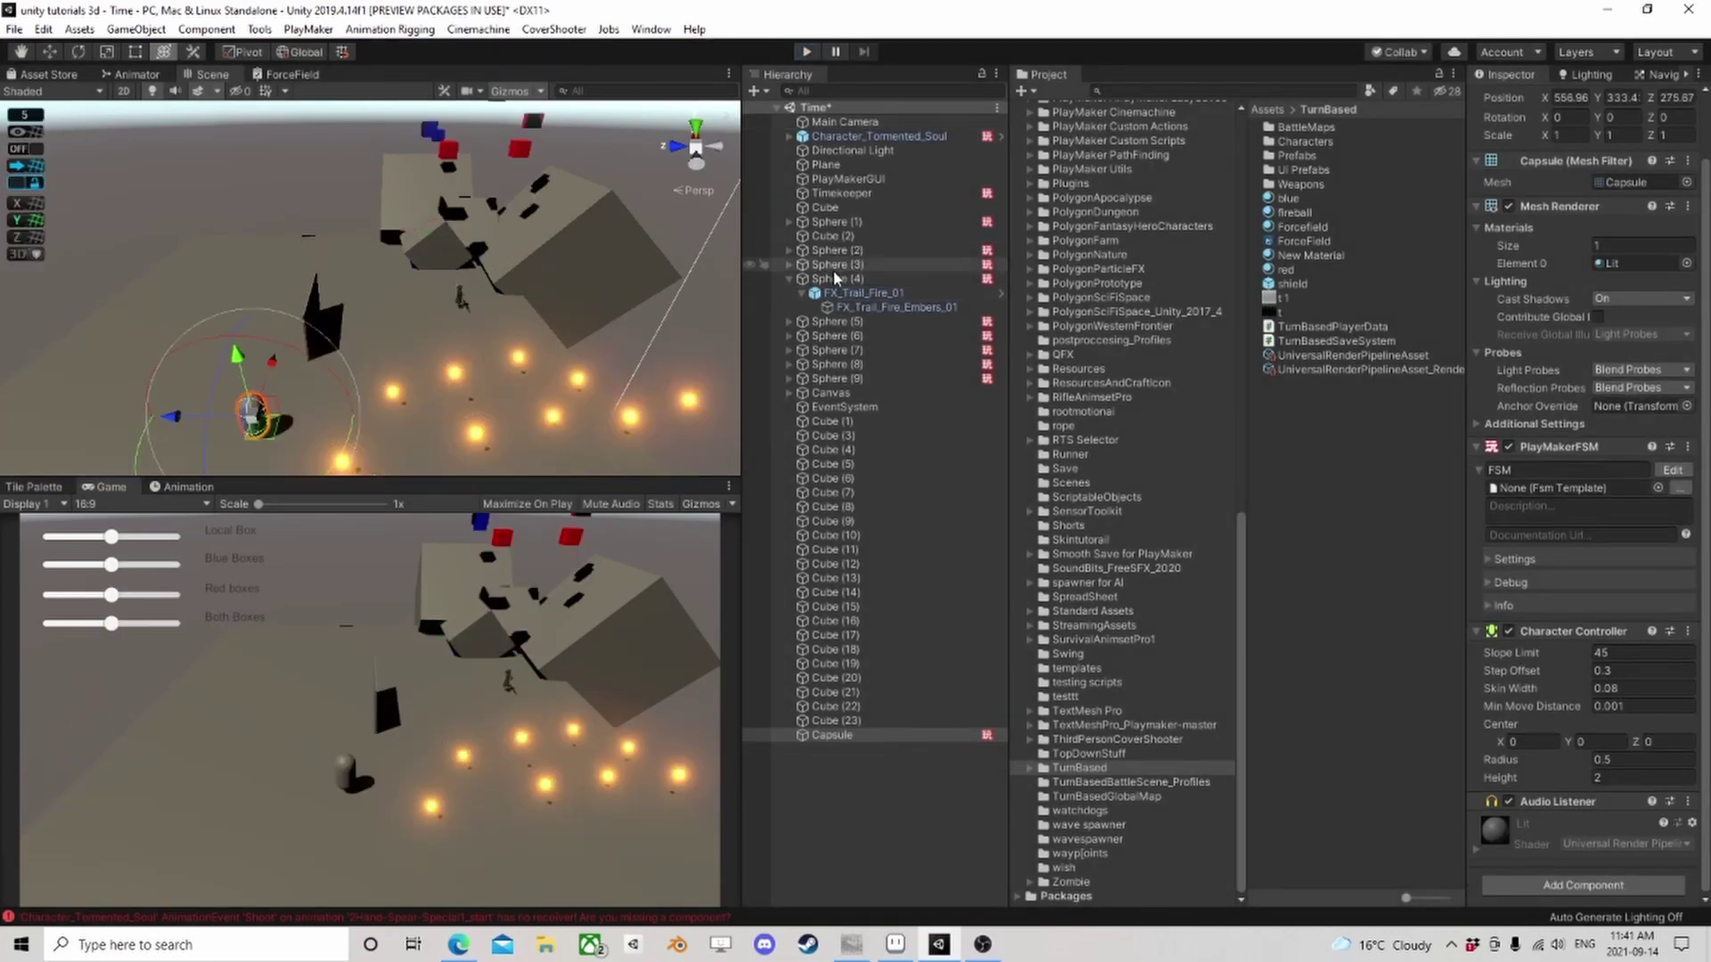
Place the shield prefab in the scene near the fireballs and set its scale to 5 on X, Y and Z
click(1313, 285)
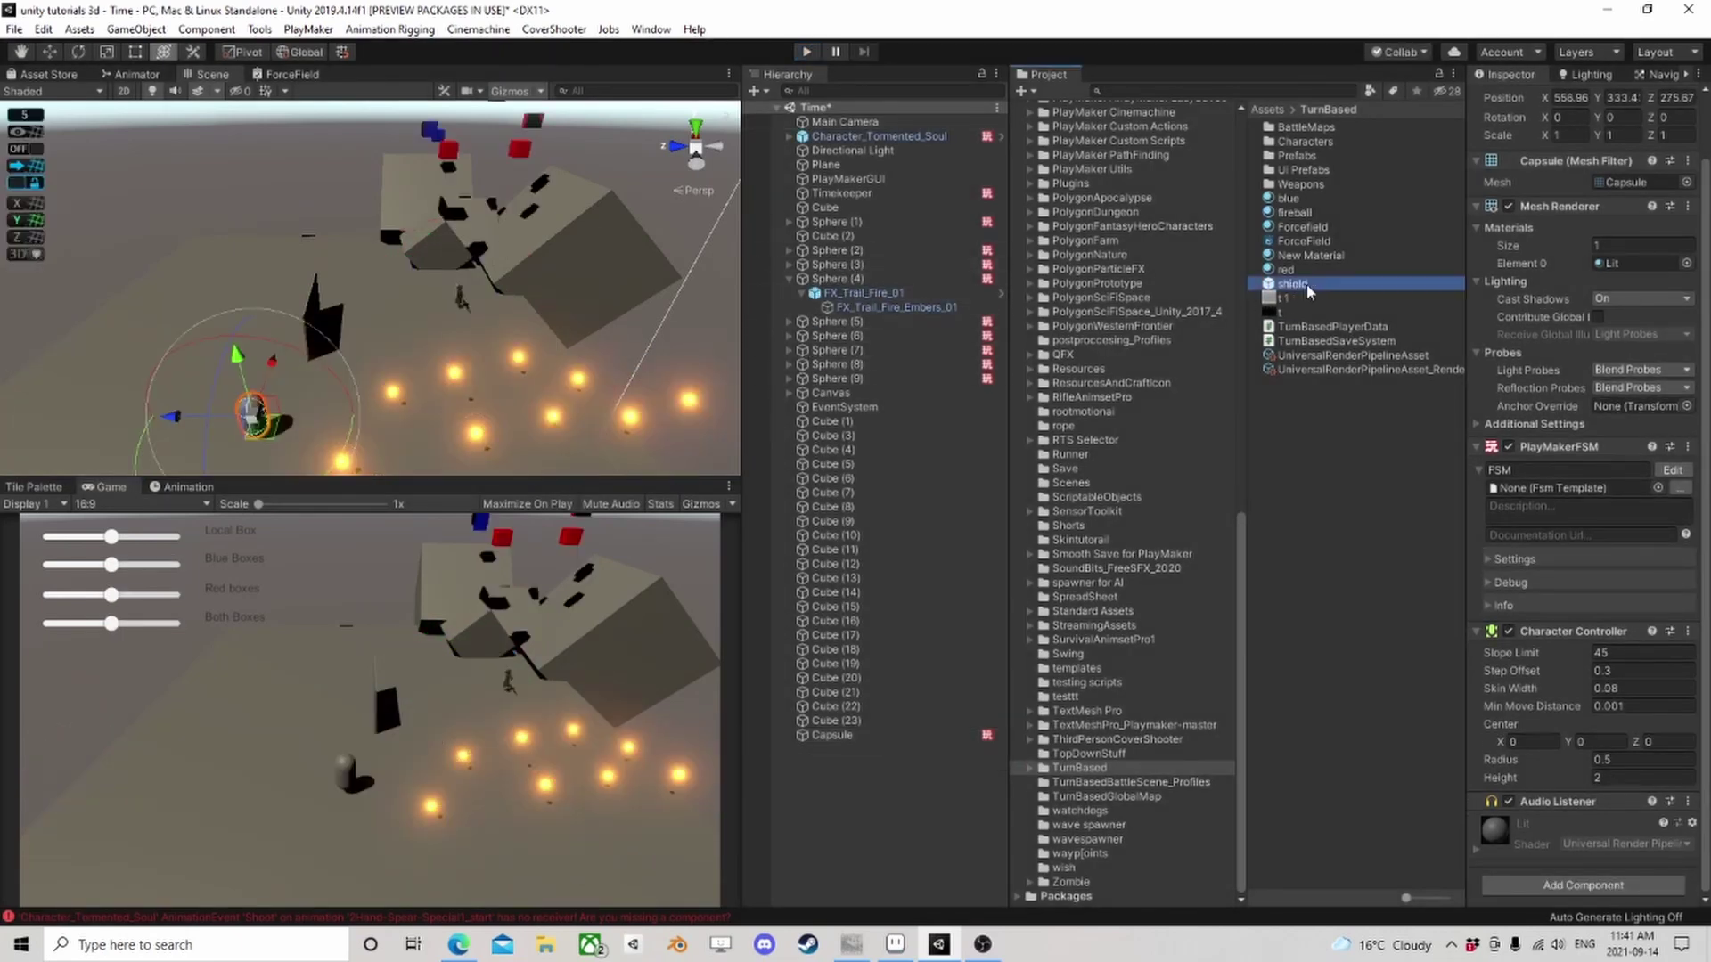
drag(346, 318, 404, 356)
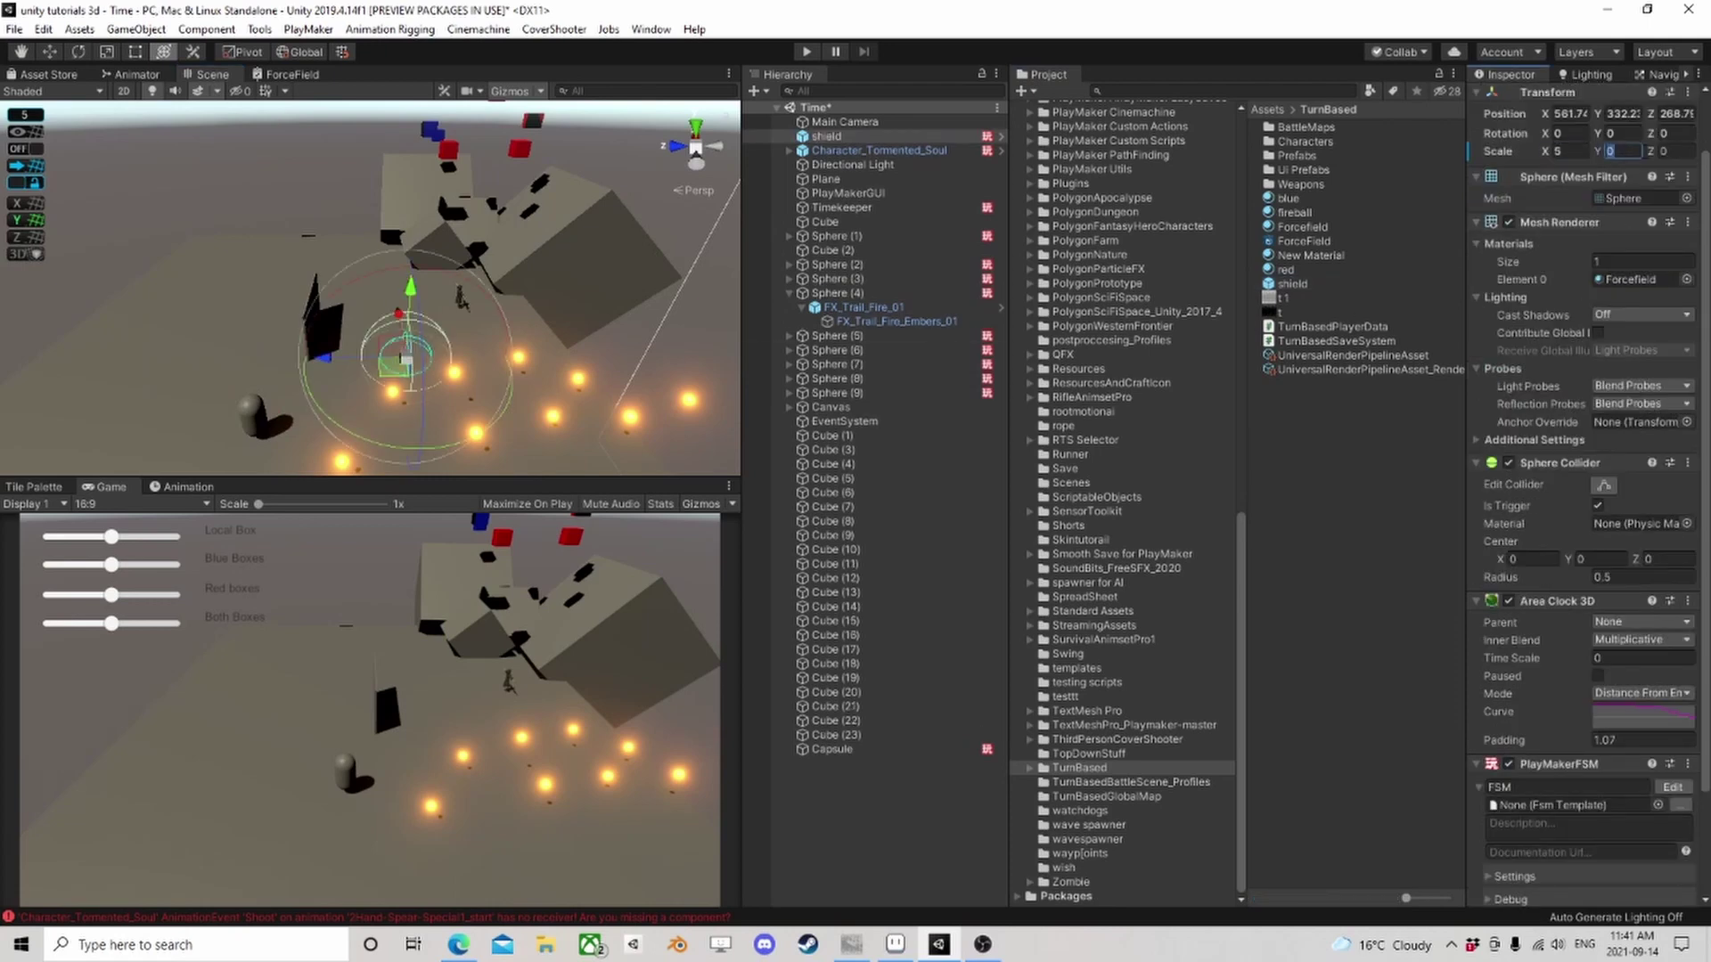
click(1672, 151)
text(5)
scroll(511, 311, up, 5)
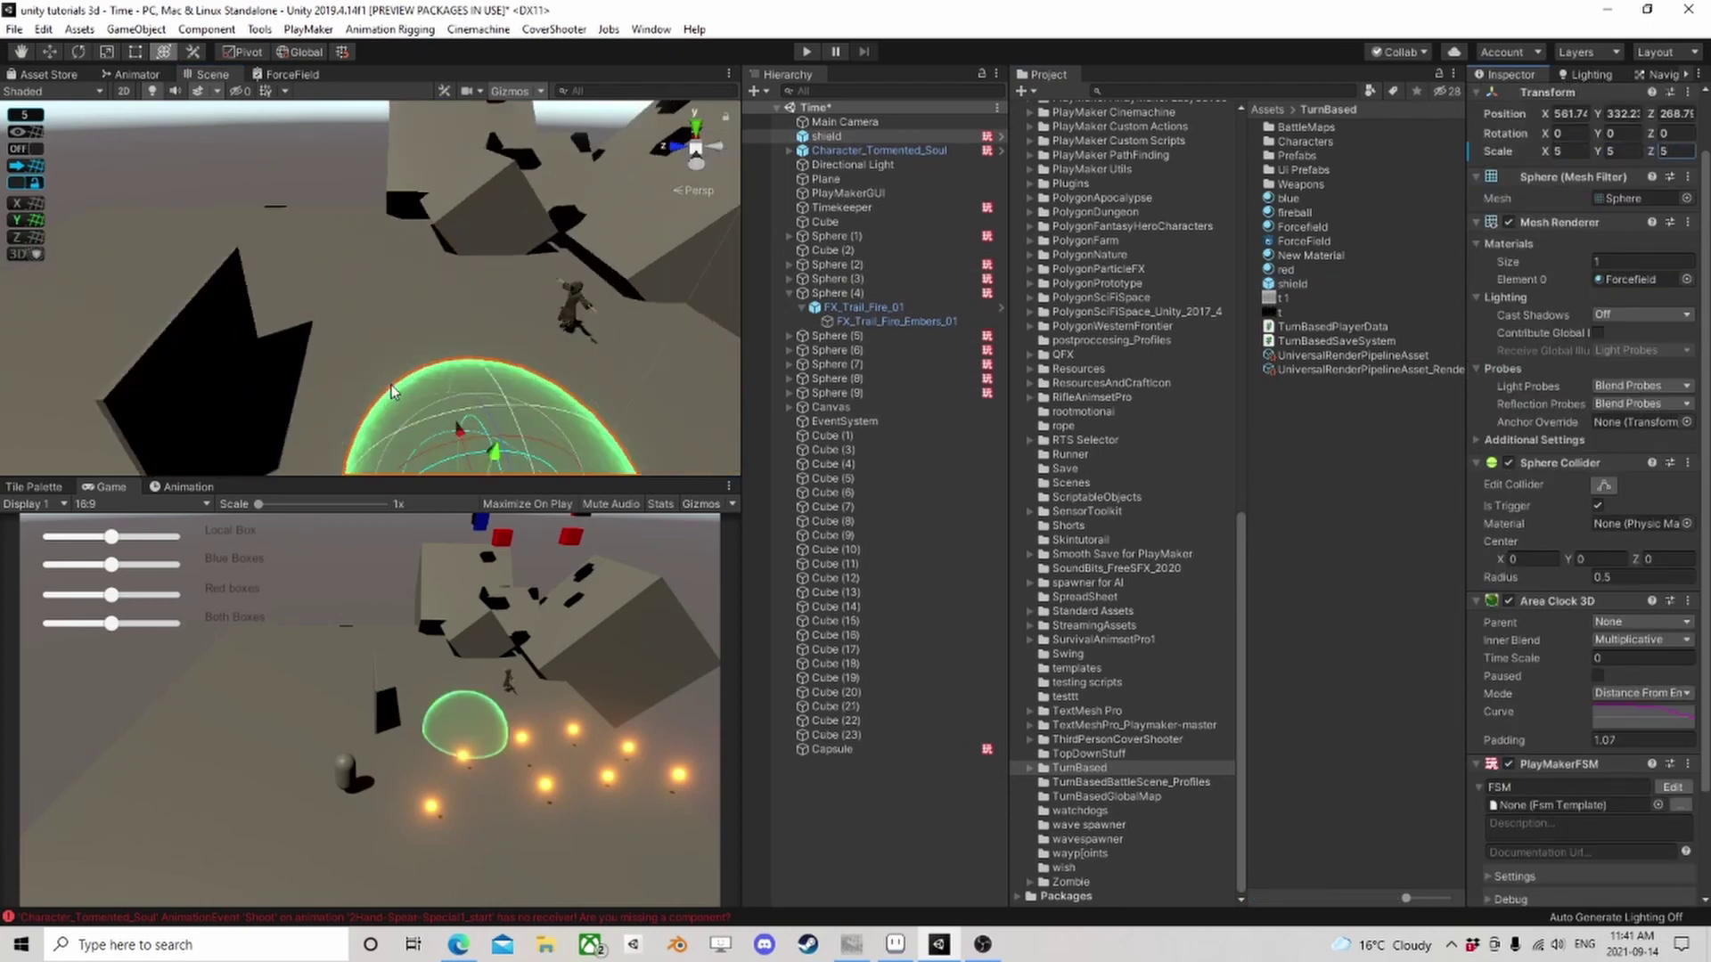
middle_drag(445, 439, 406, 337)
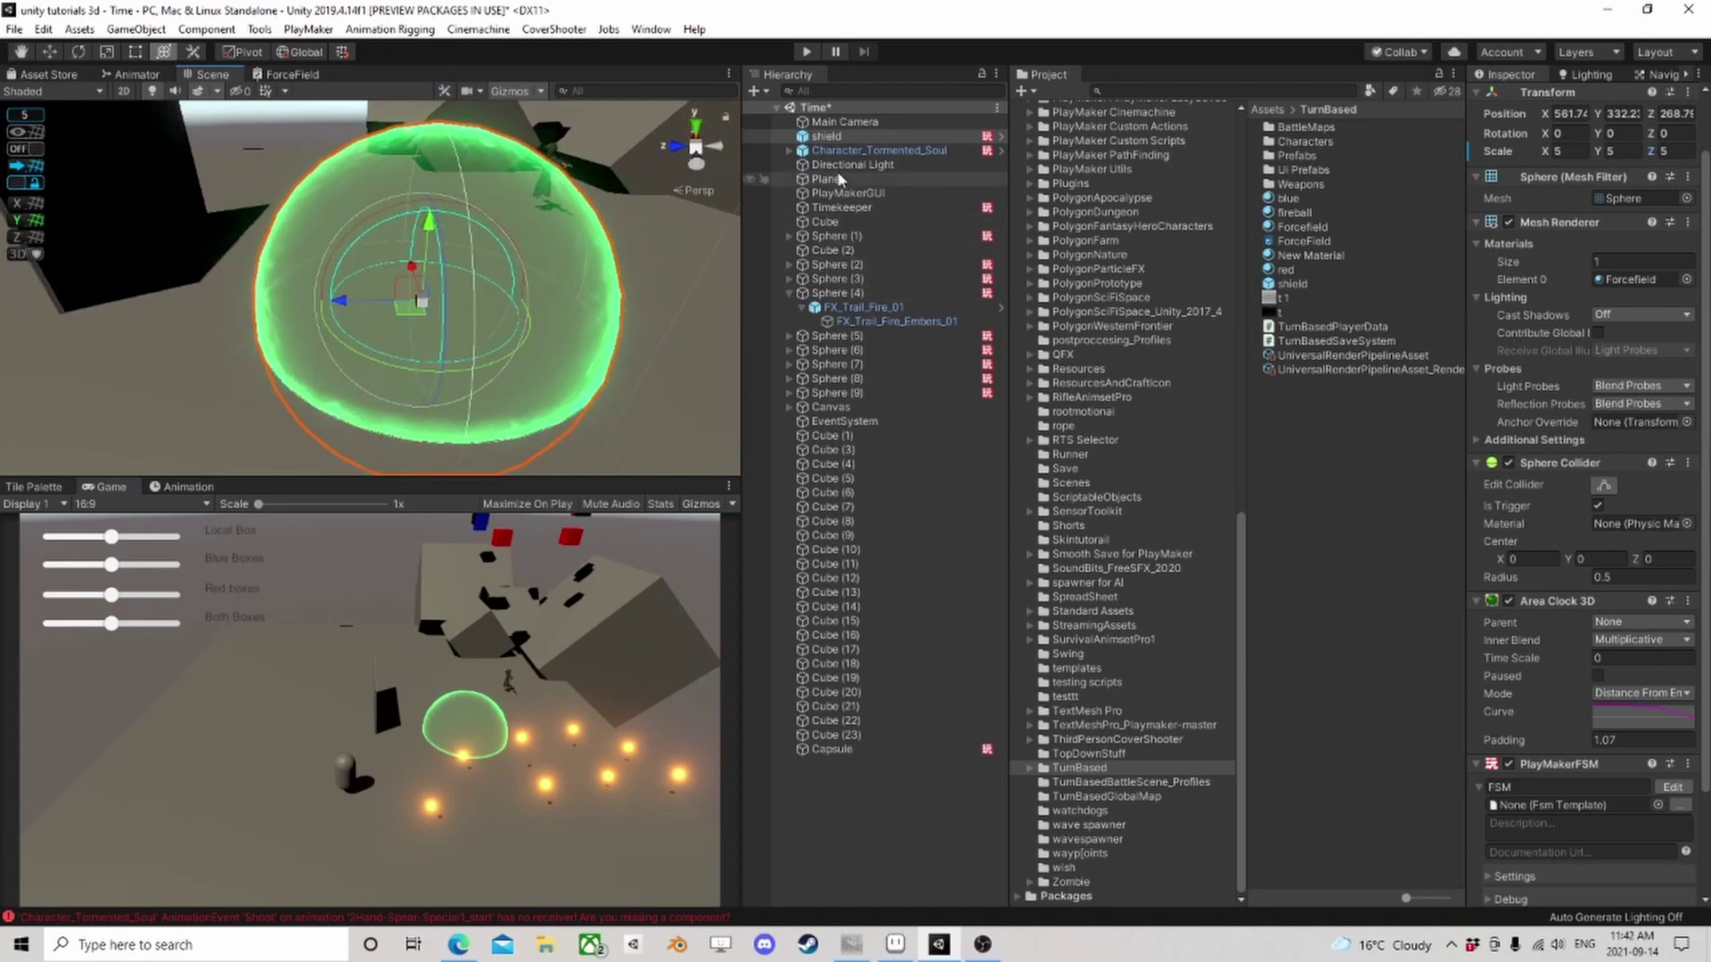
Examine the shield's Sphere Collider, PlayMaker FSM and Area Clock 3D settings, including the Mode options
scroll(1573, 503, down, 3)
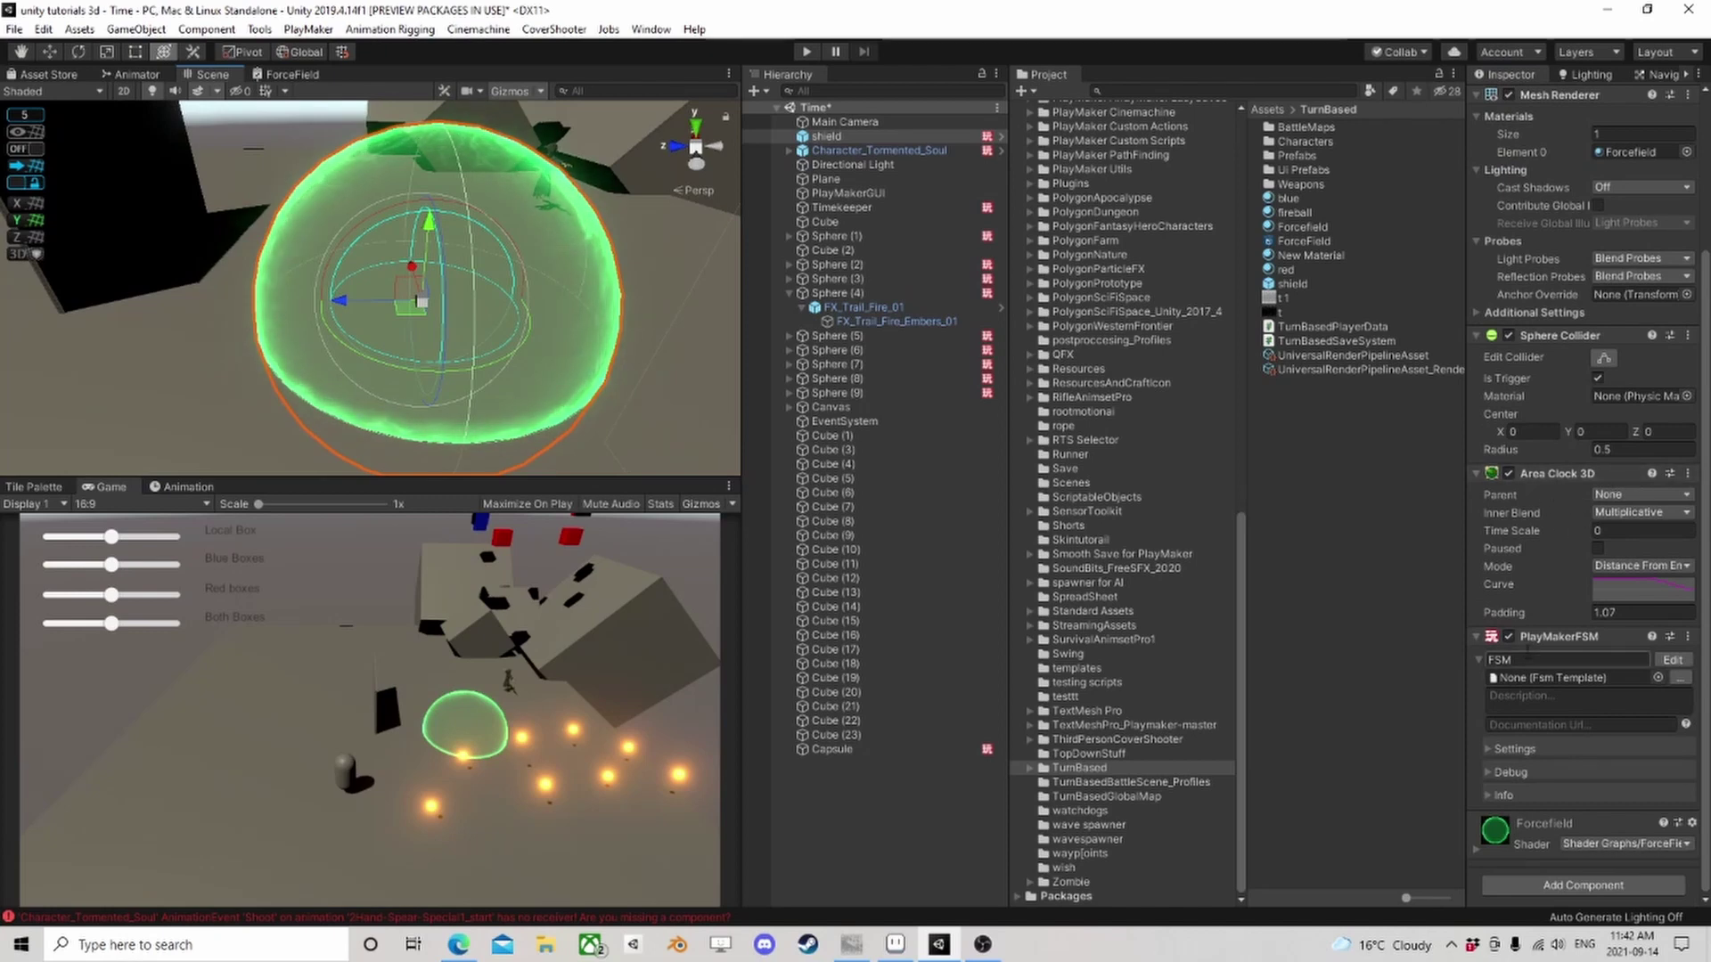
scroll(1541, 631, up, 4)
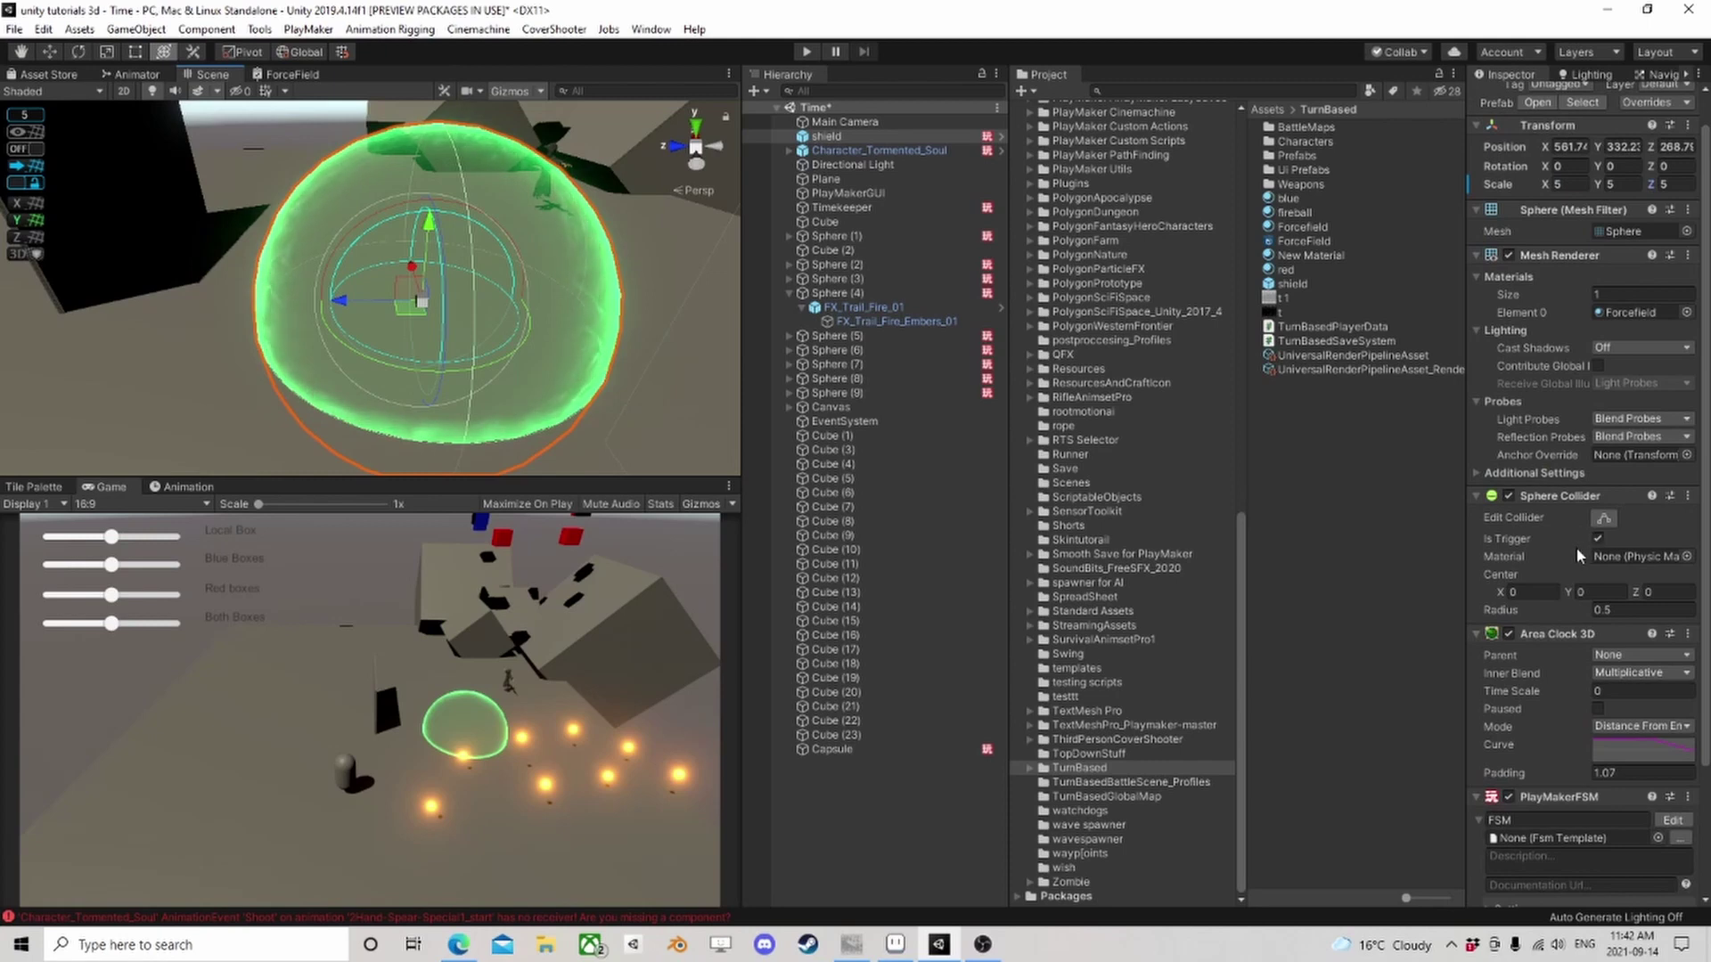
scroll(590, 319, down, 3)
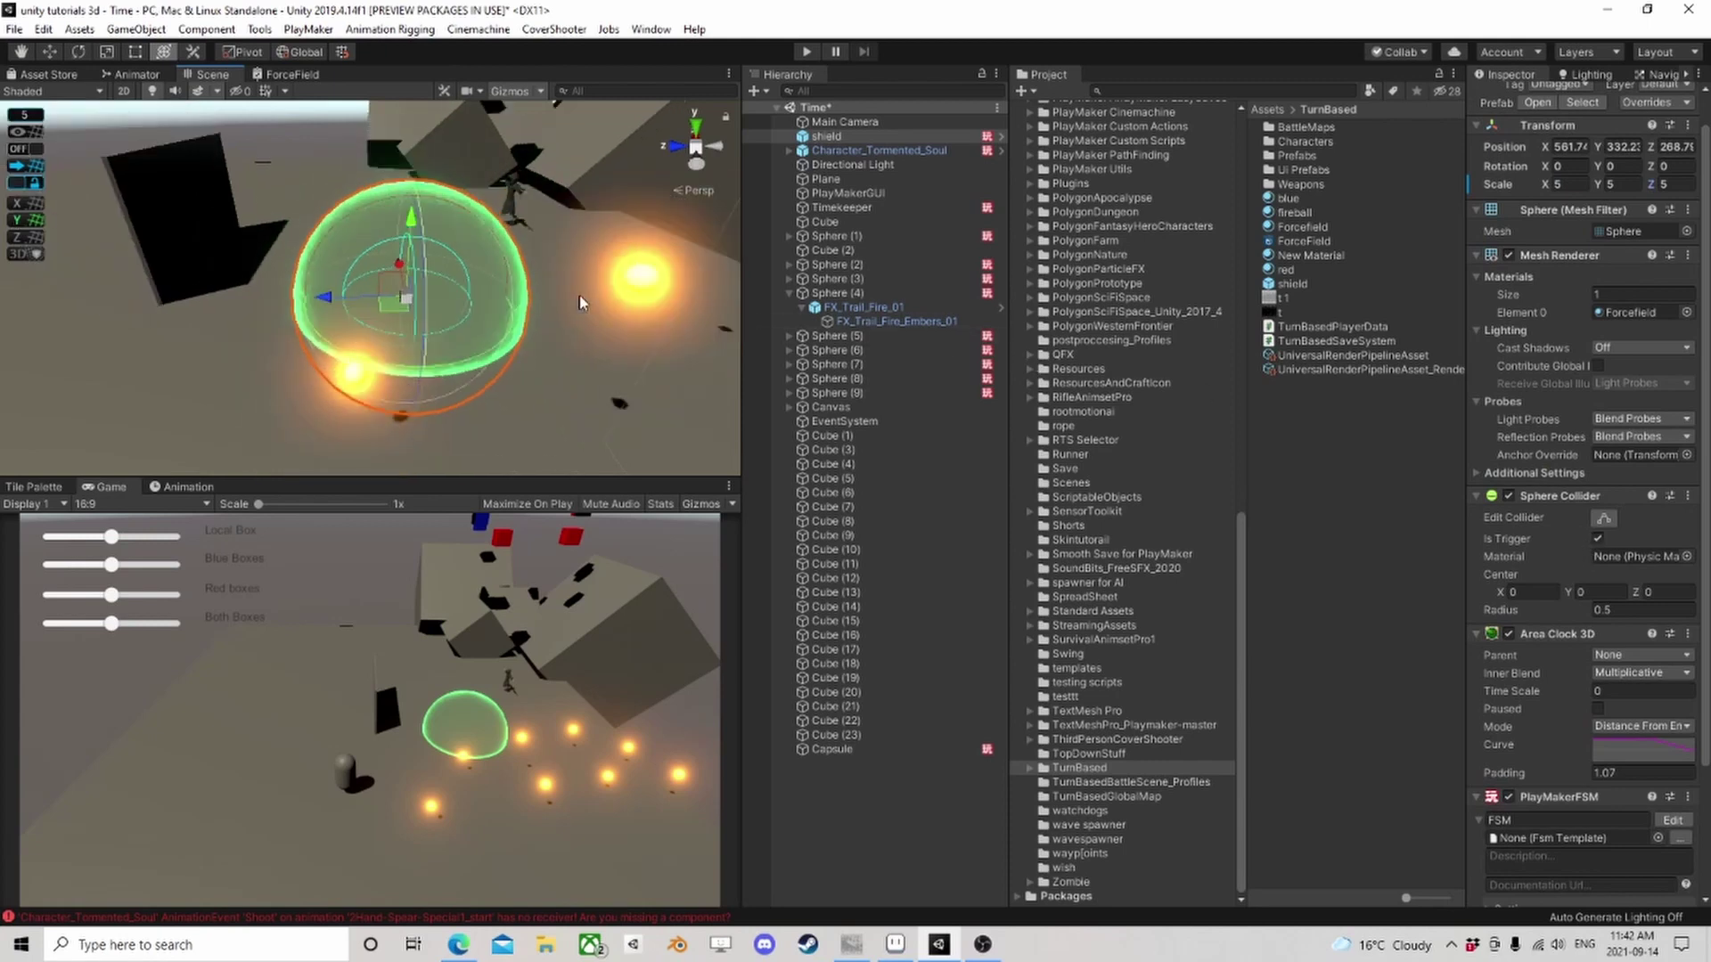
scroll(468, 278, up, 2)
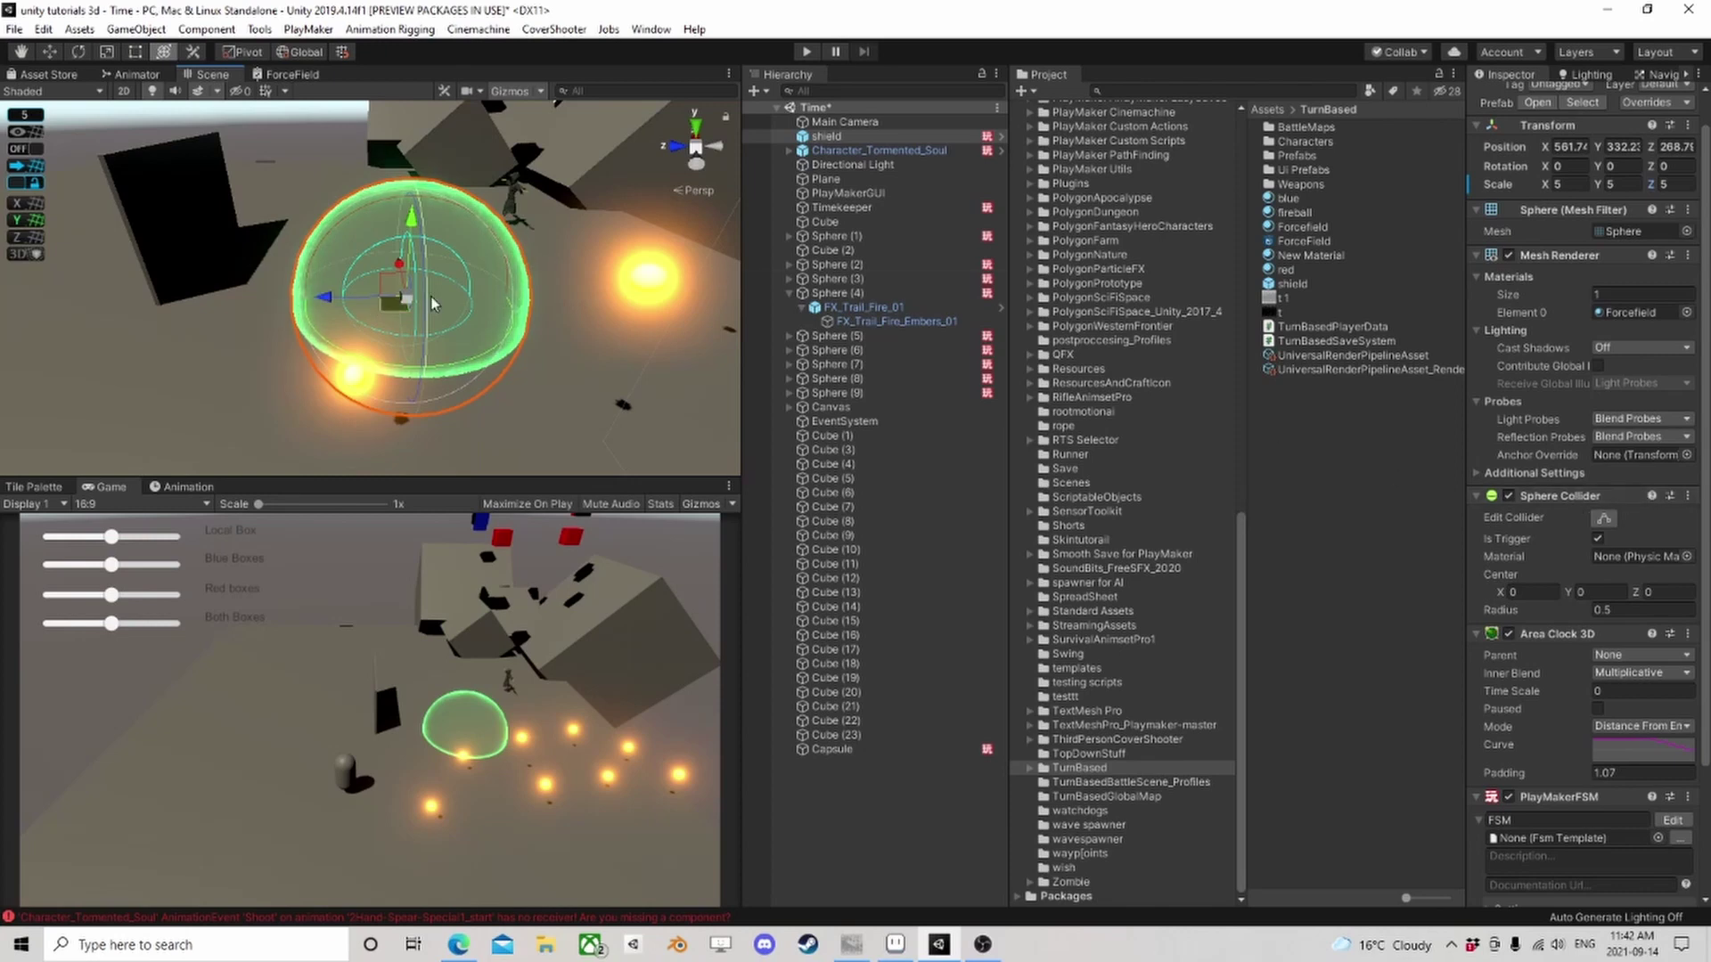
scroll(1605, 548, down, 4)
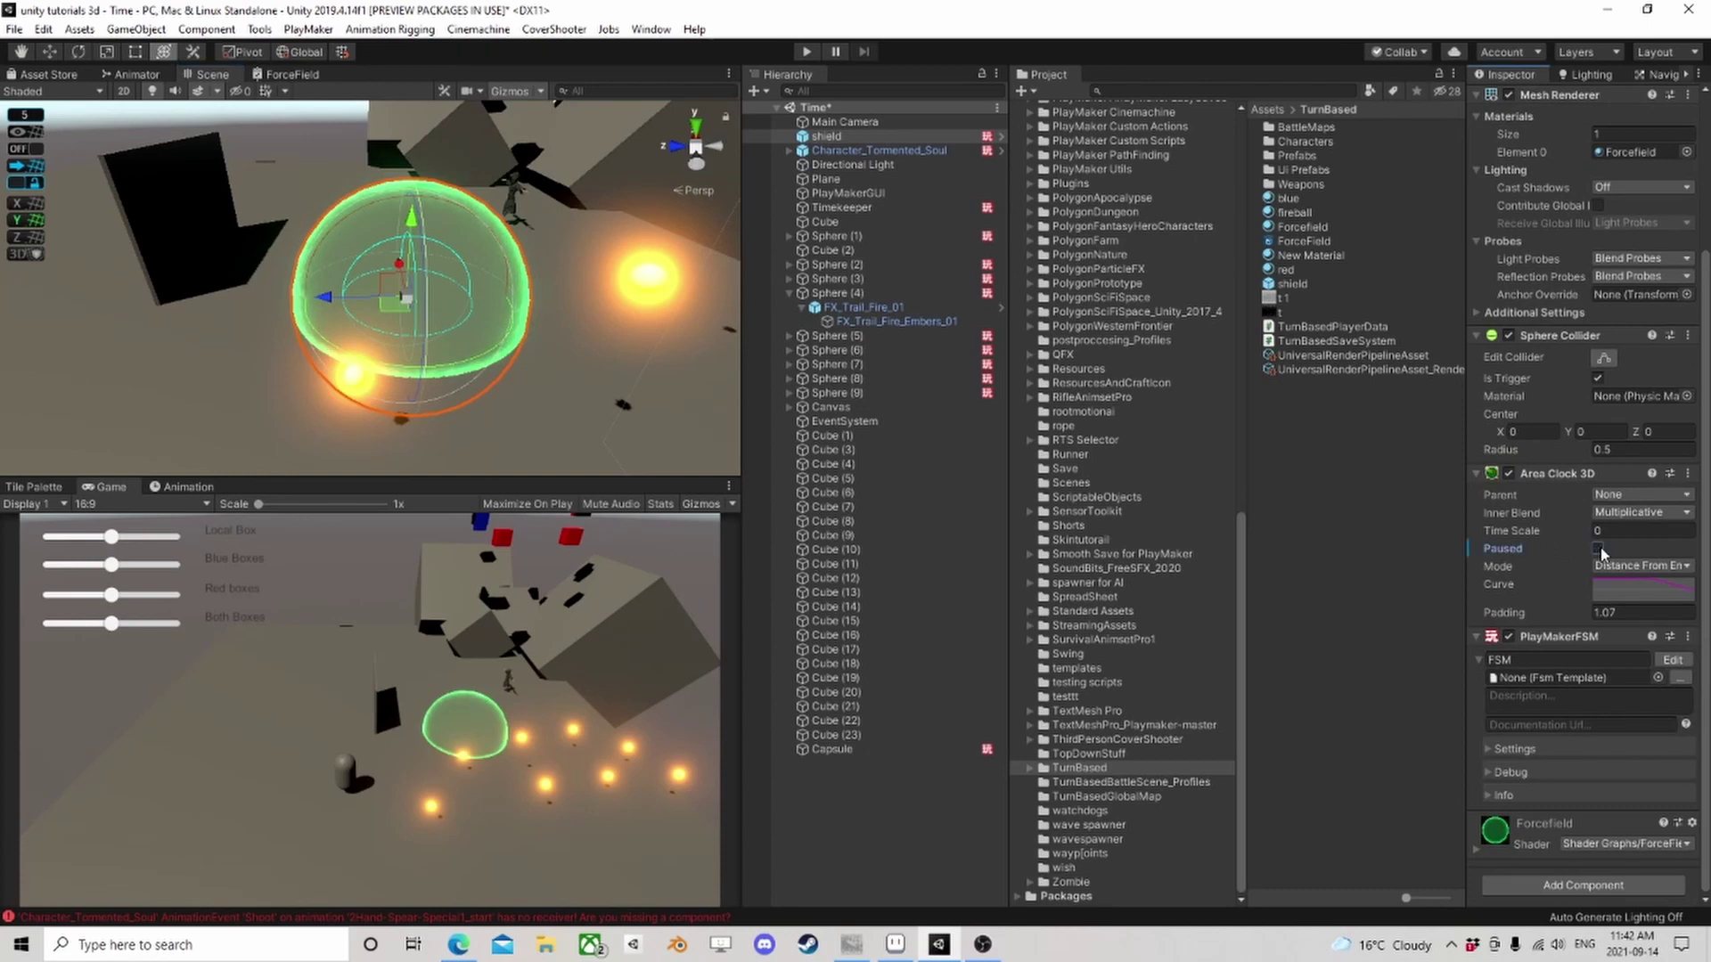
click(1638, 569)
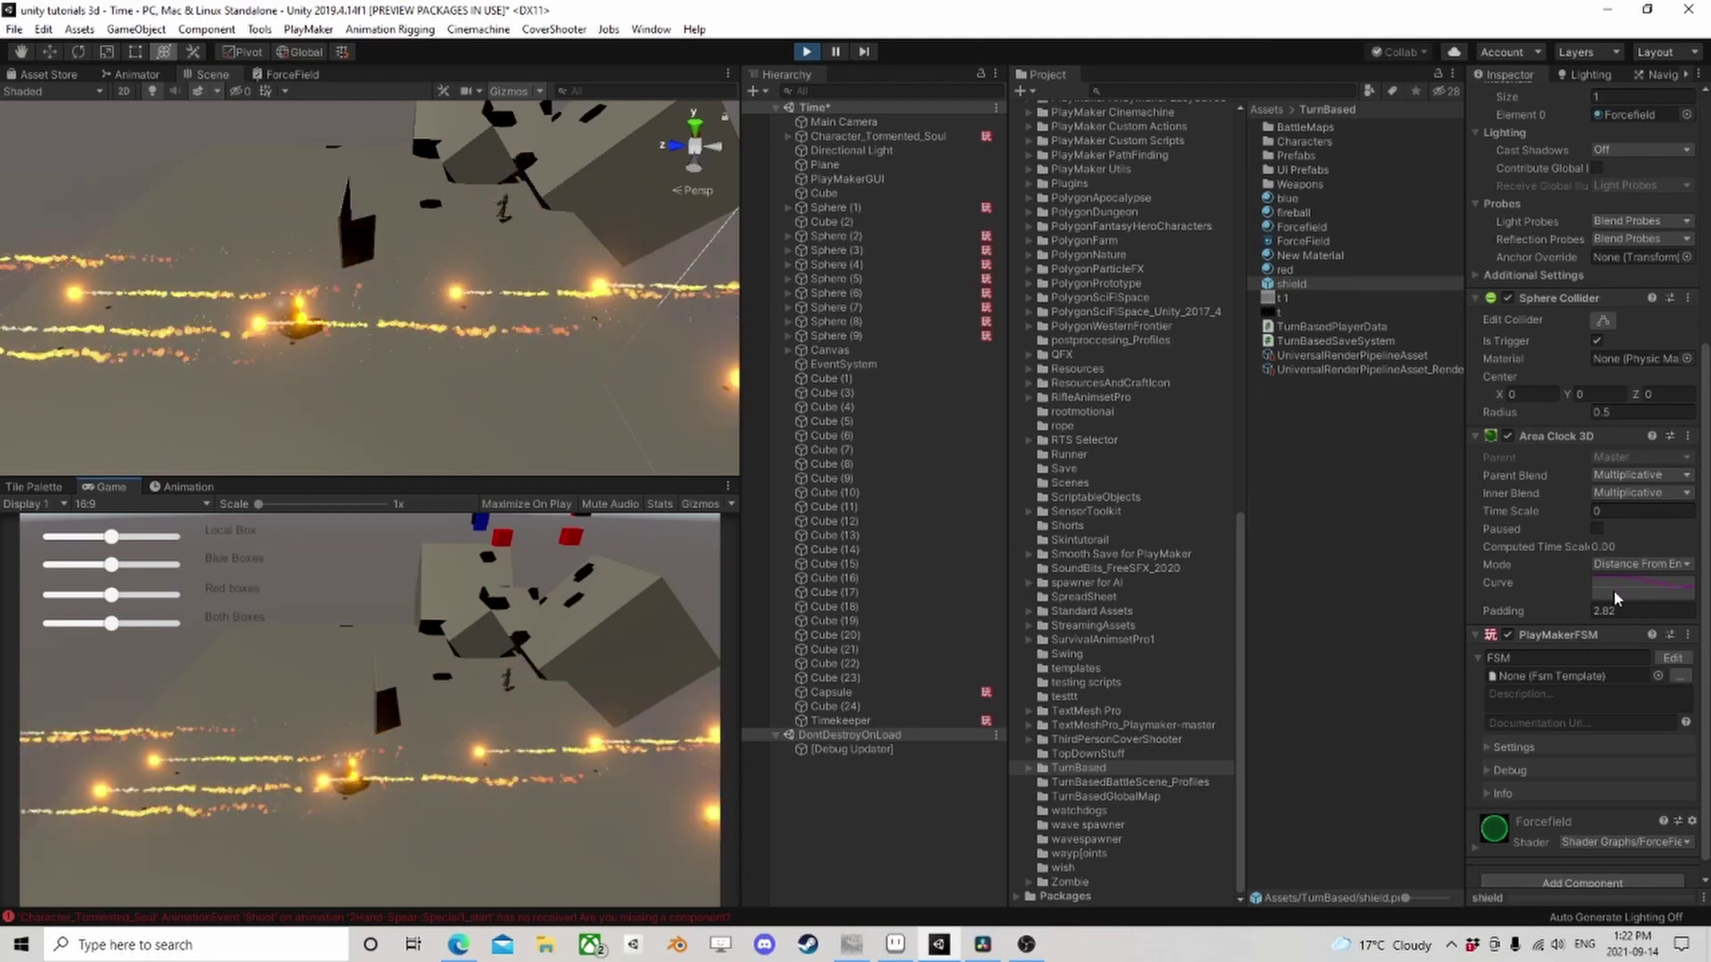
Set the shield prefab's Area Clock 3D padding to 1 and try the shield against the fireballs in the running game
click(1566, 612)
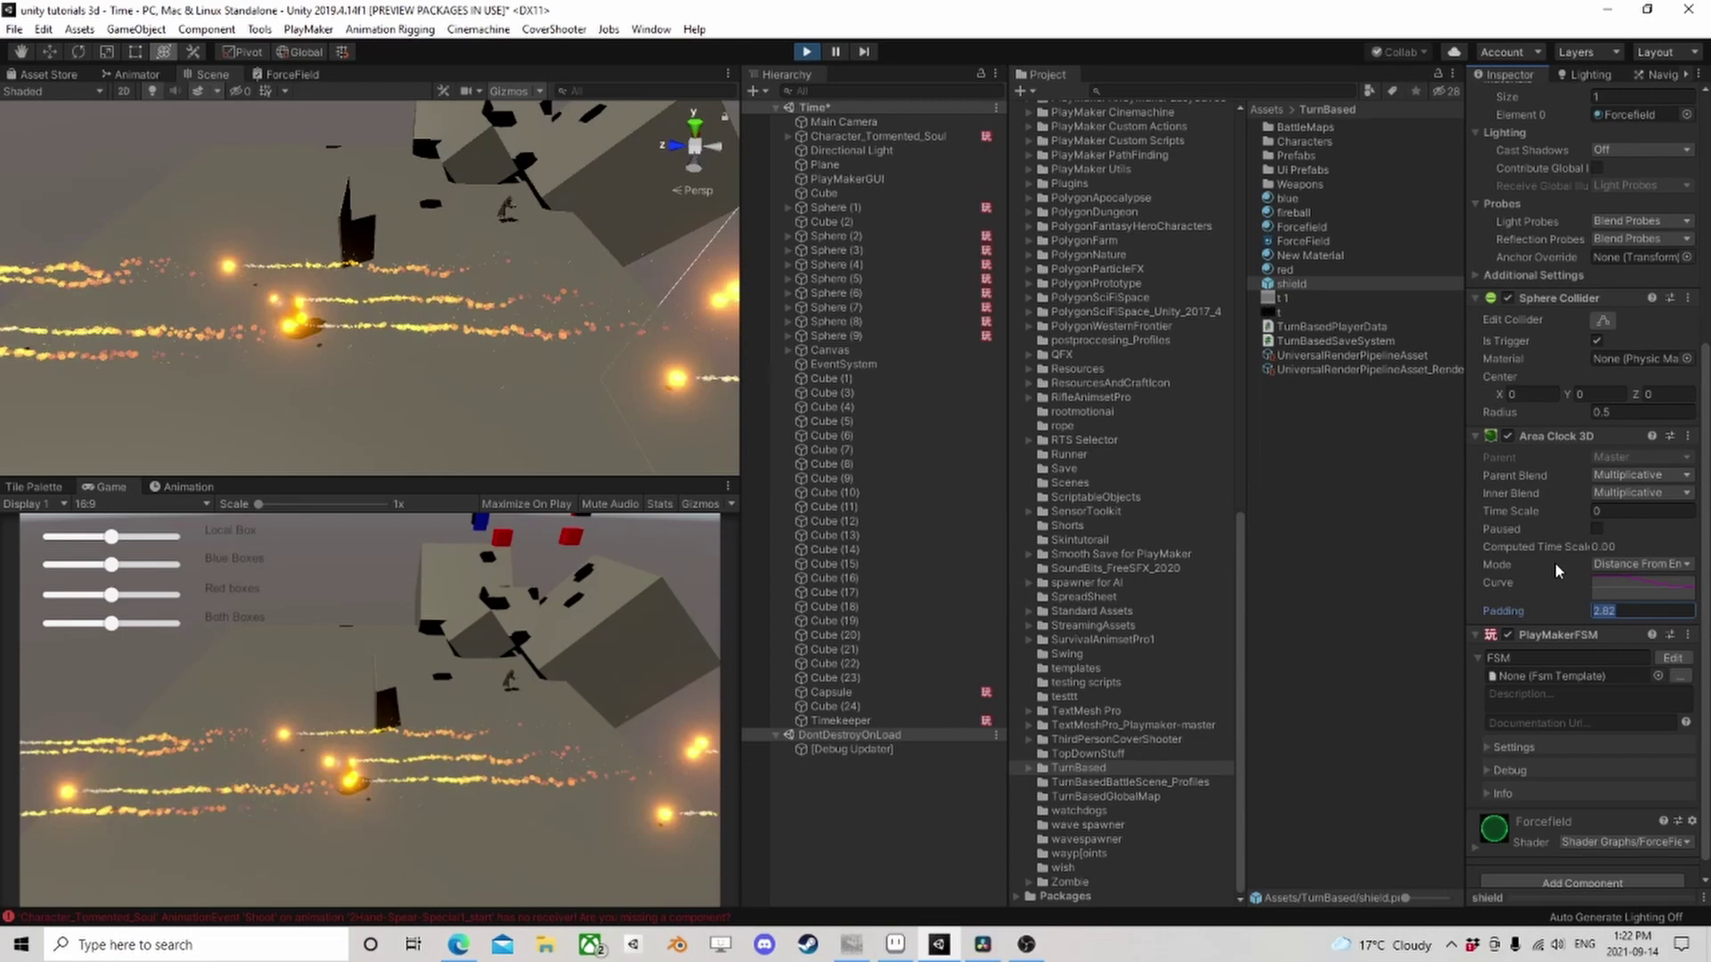
text(1)
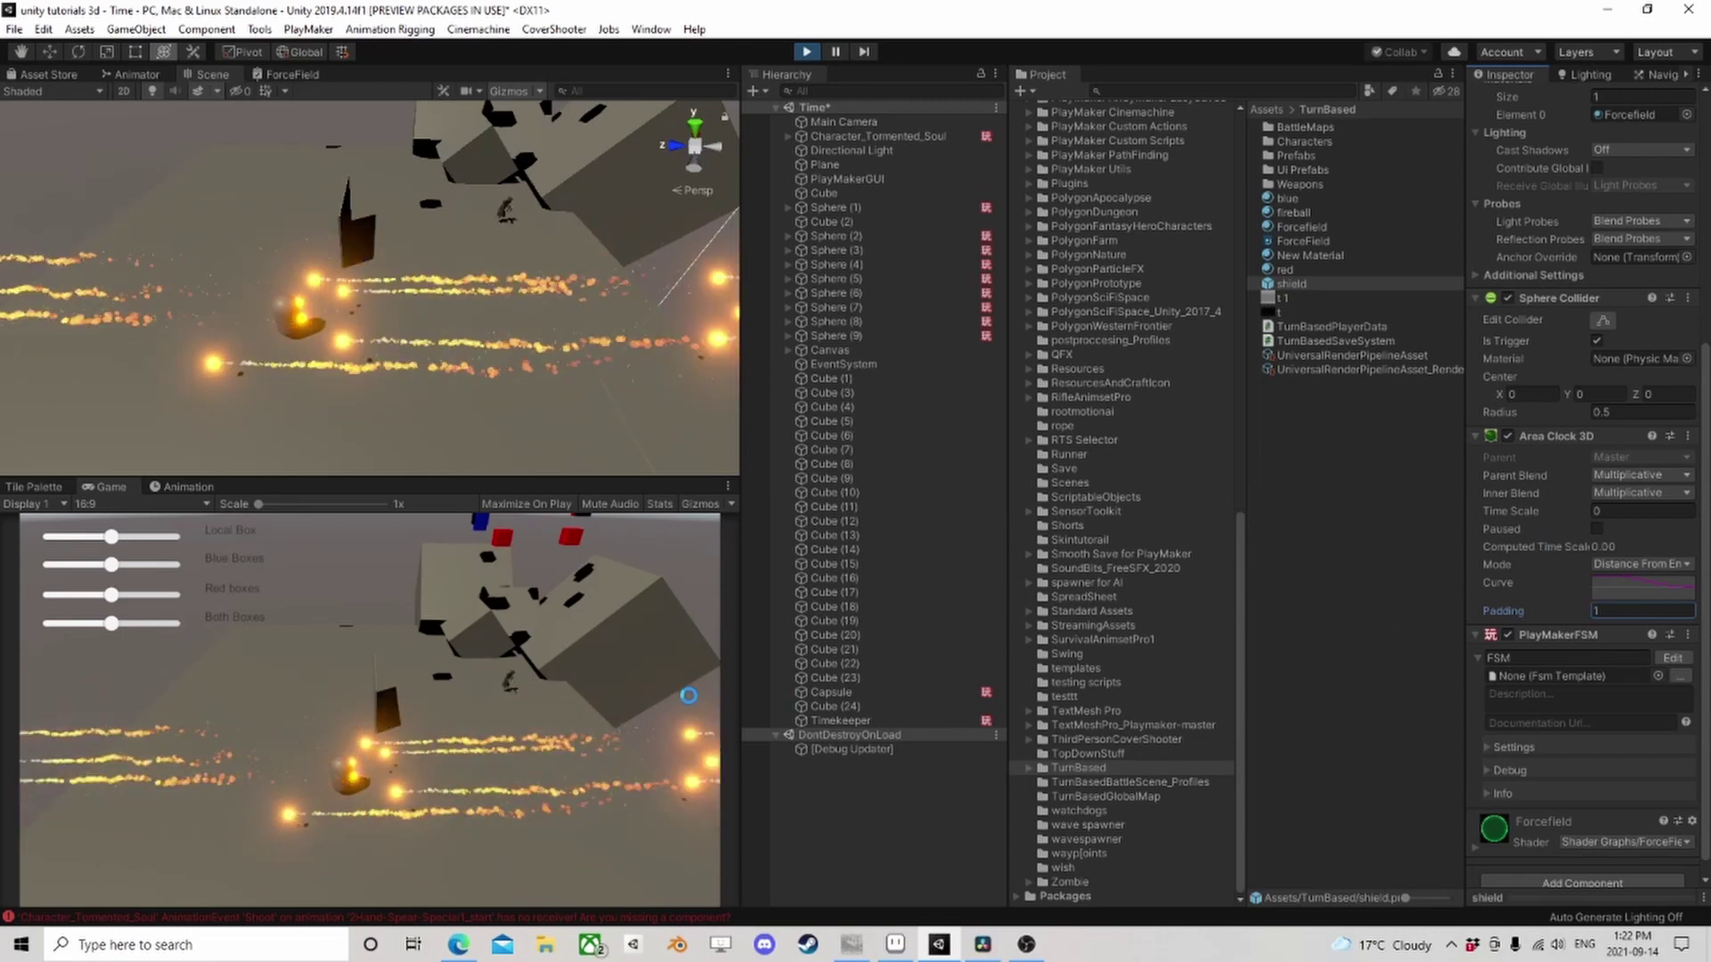
click(537, 754)
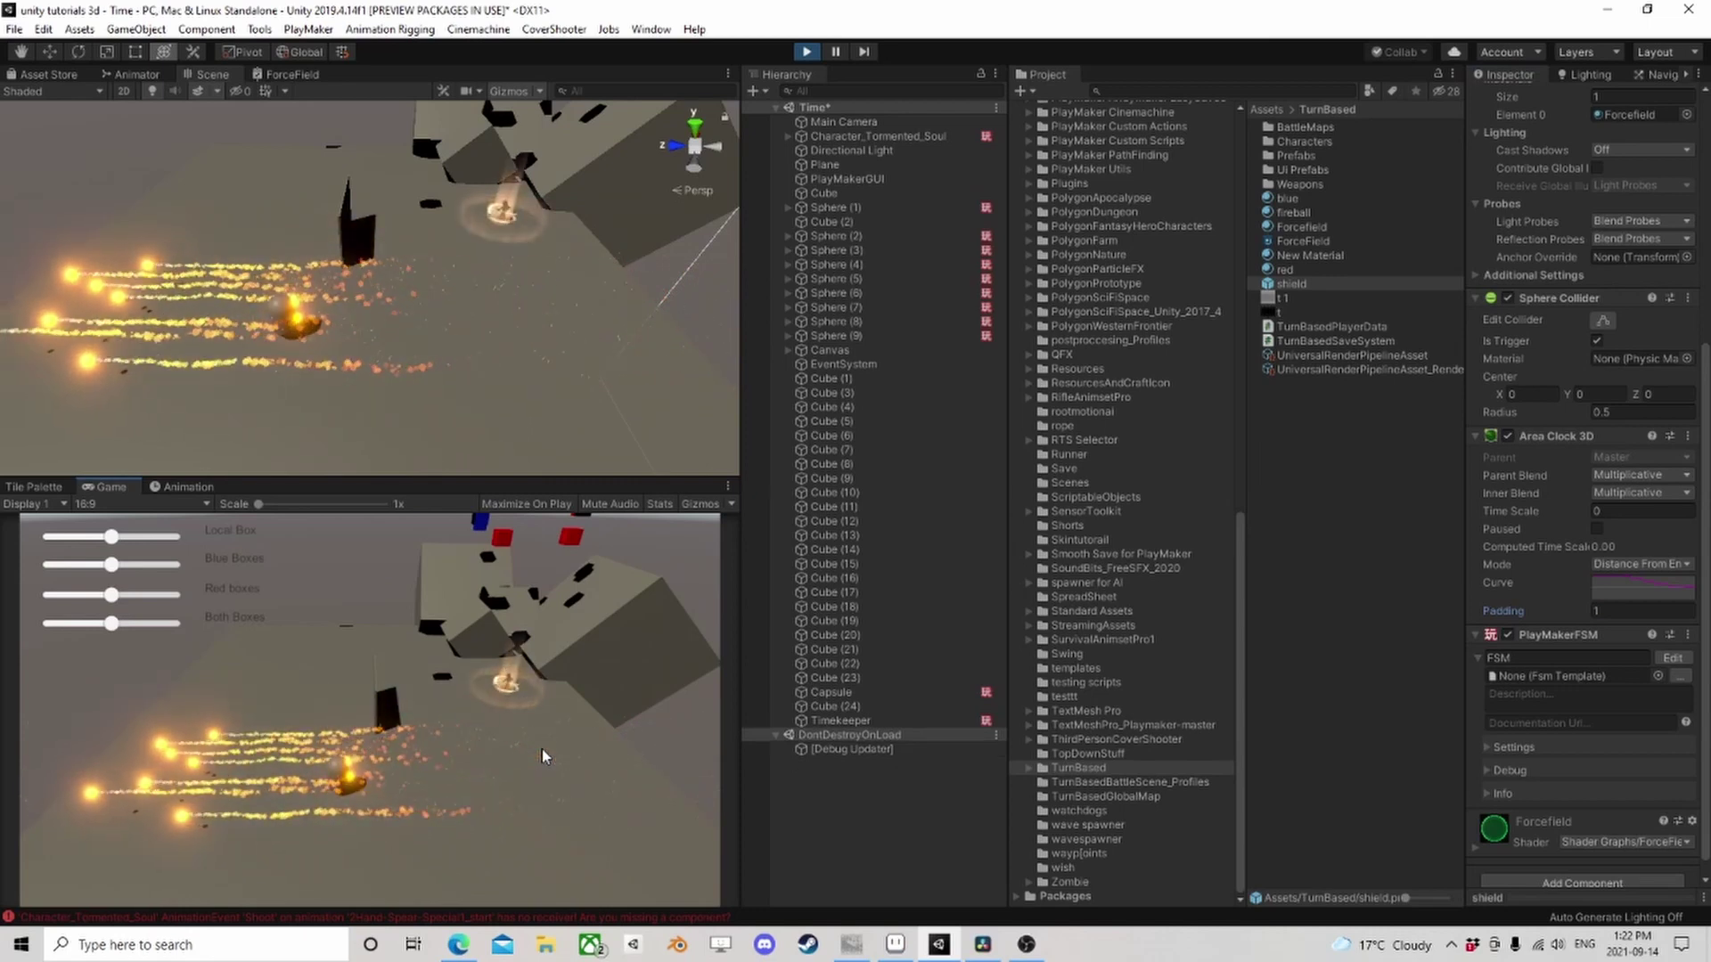
click(544, 755)
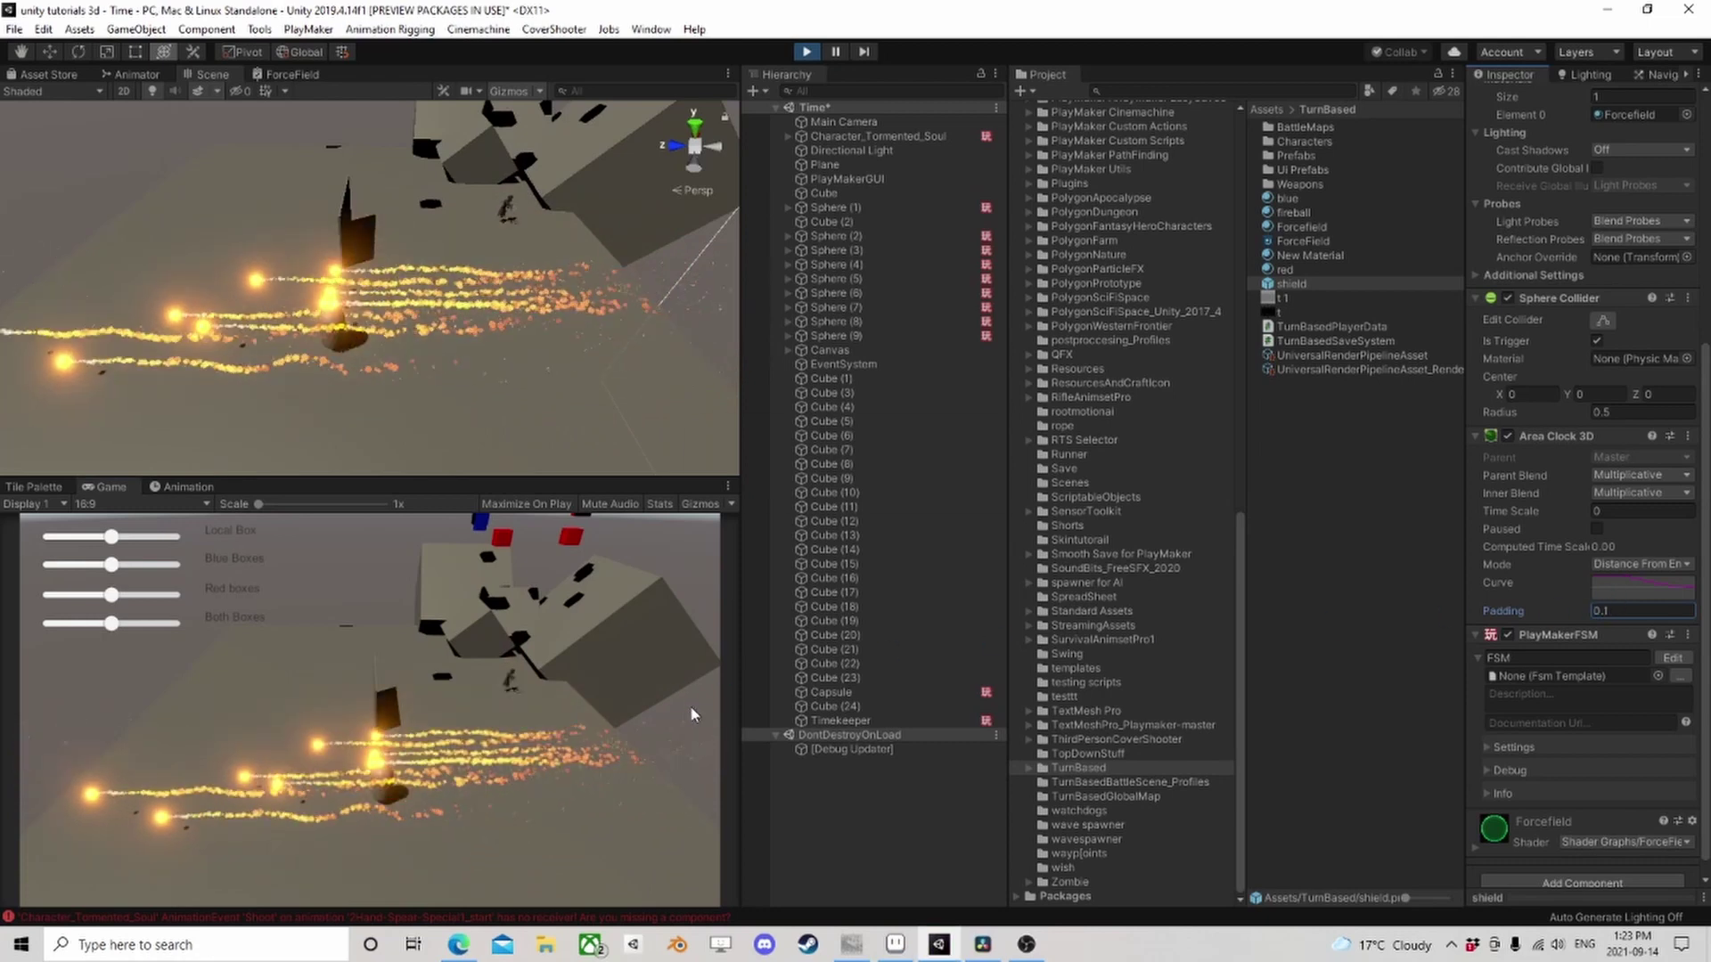
Test the shield with a padding of 0.1, set its Area Clock 3D padding to 0.75 and return to the running game
click(539, 747)
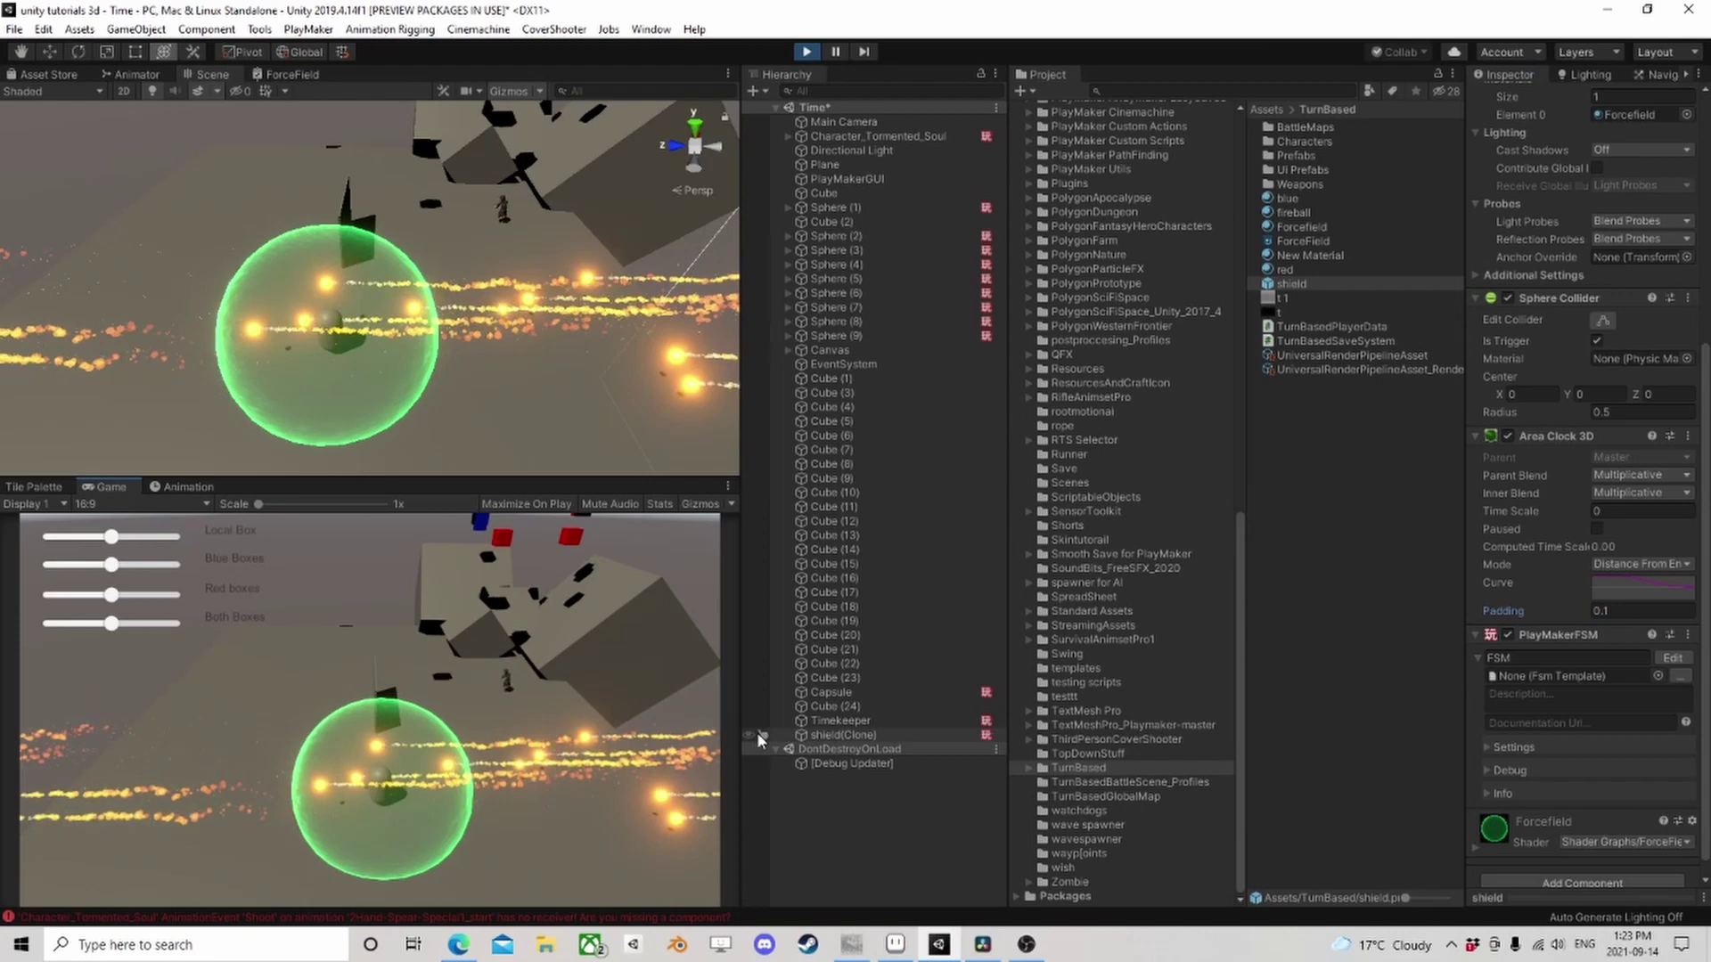
drag(1565, 612, 1588, 612)
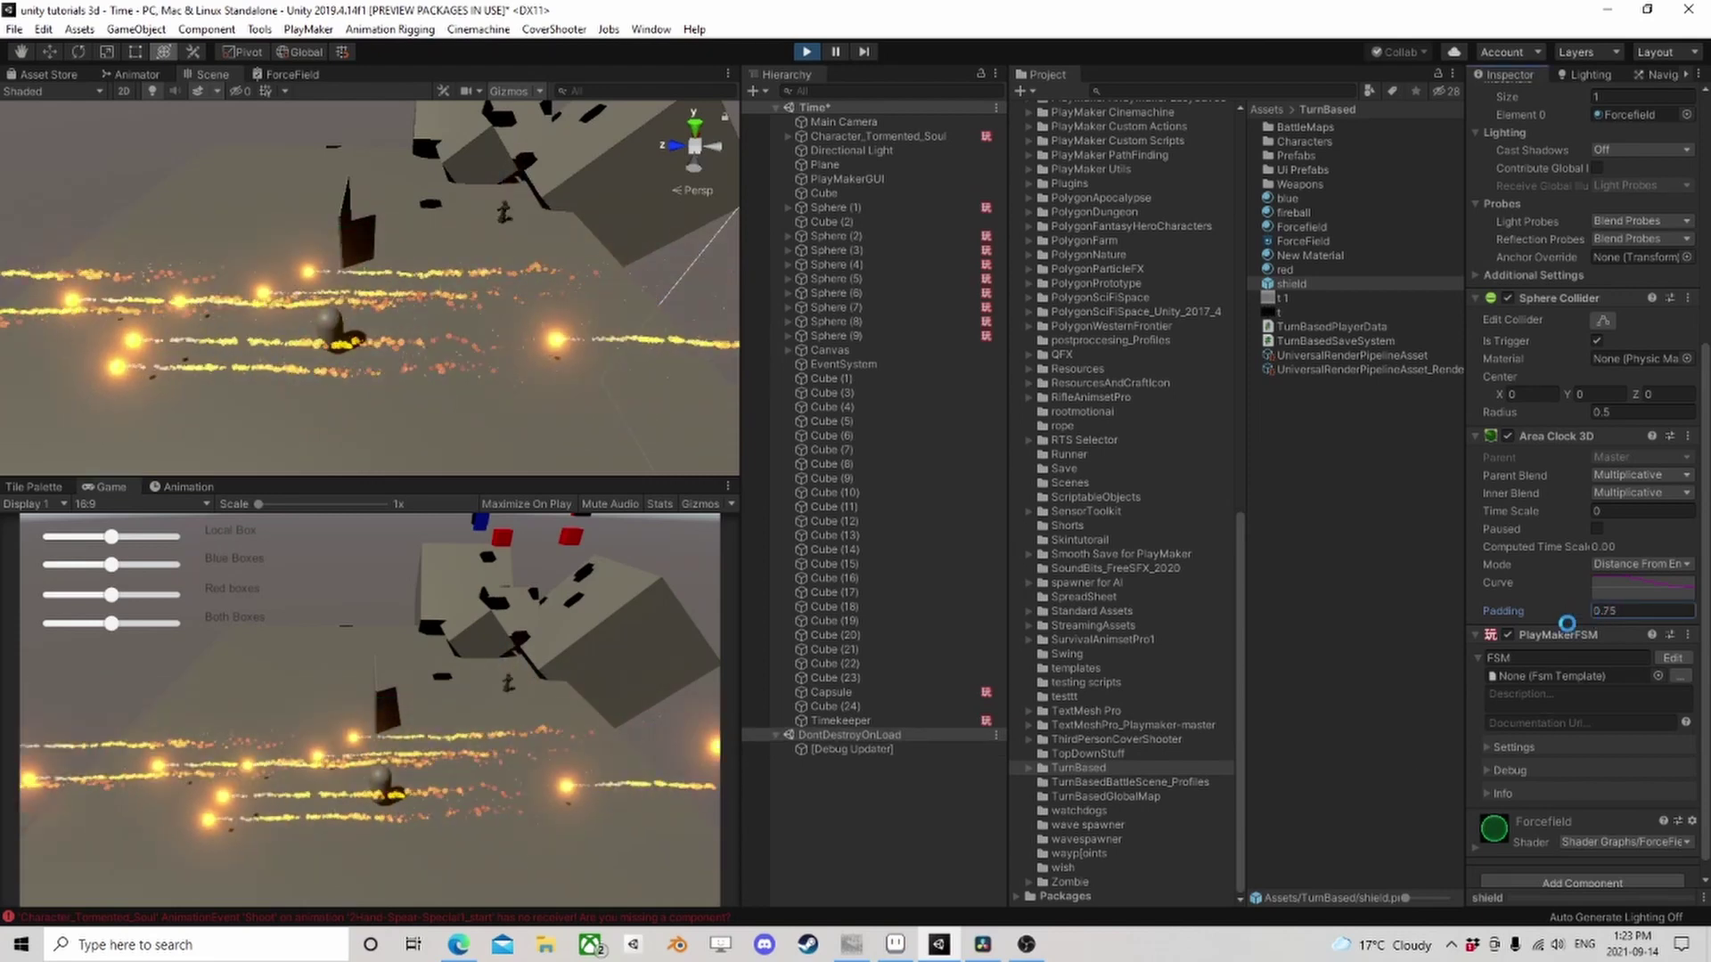
click(524, 669)
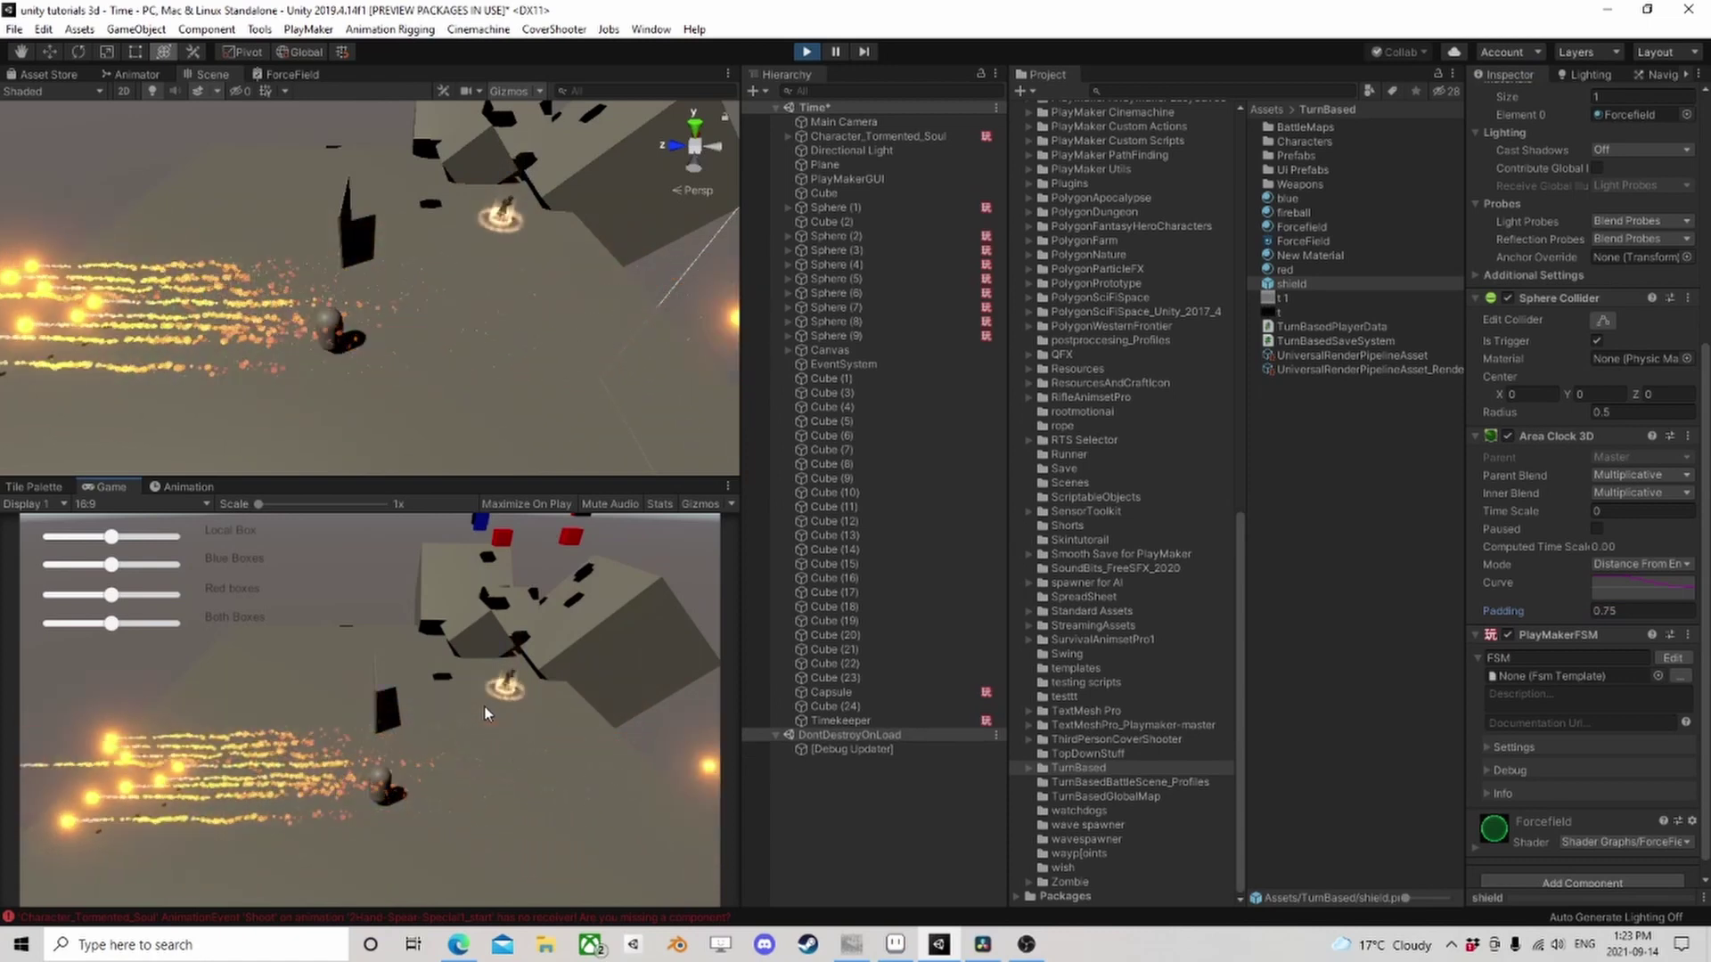
Try the shield at its current padding in the running game, set its Area Clock 3D padding to 6.21 and test it against the fireballs
click(483, 706)
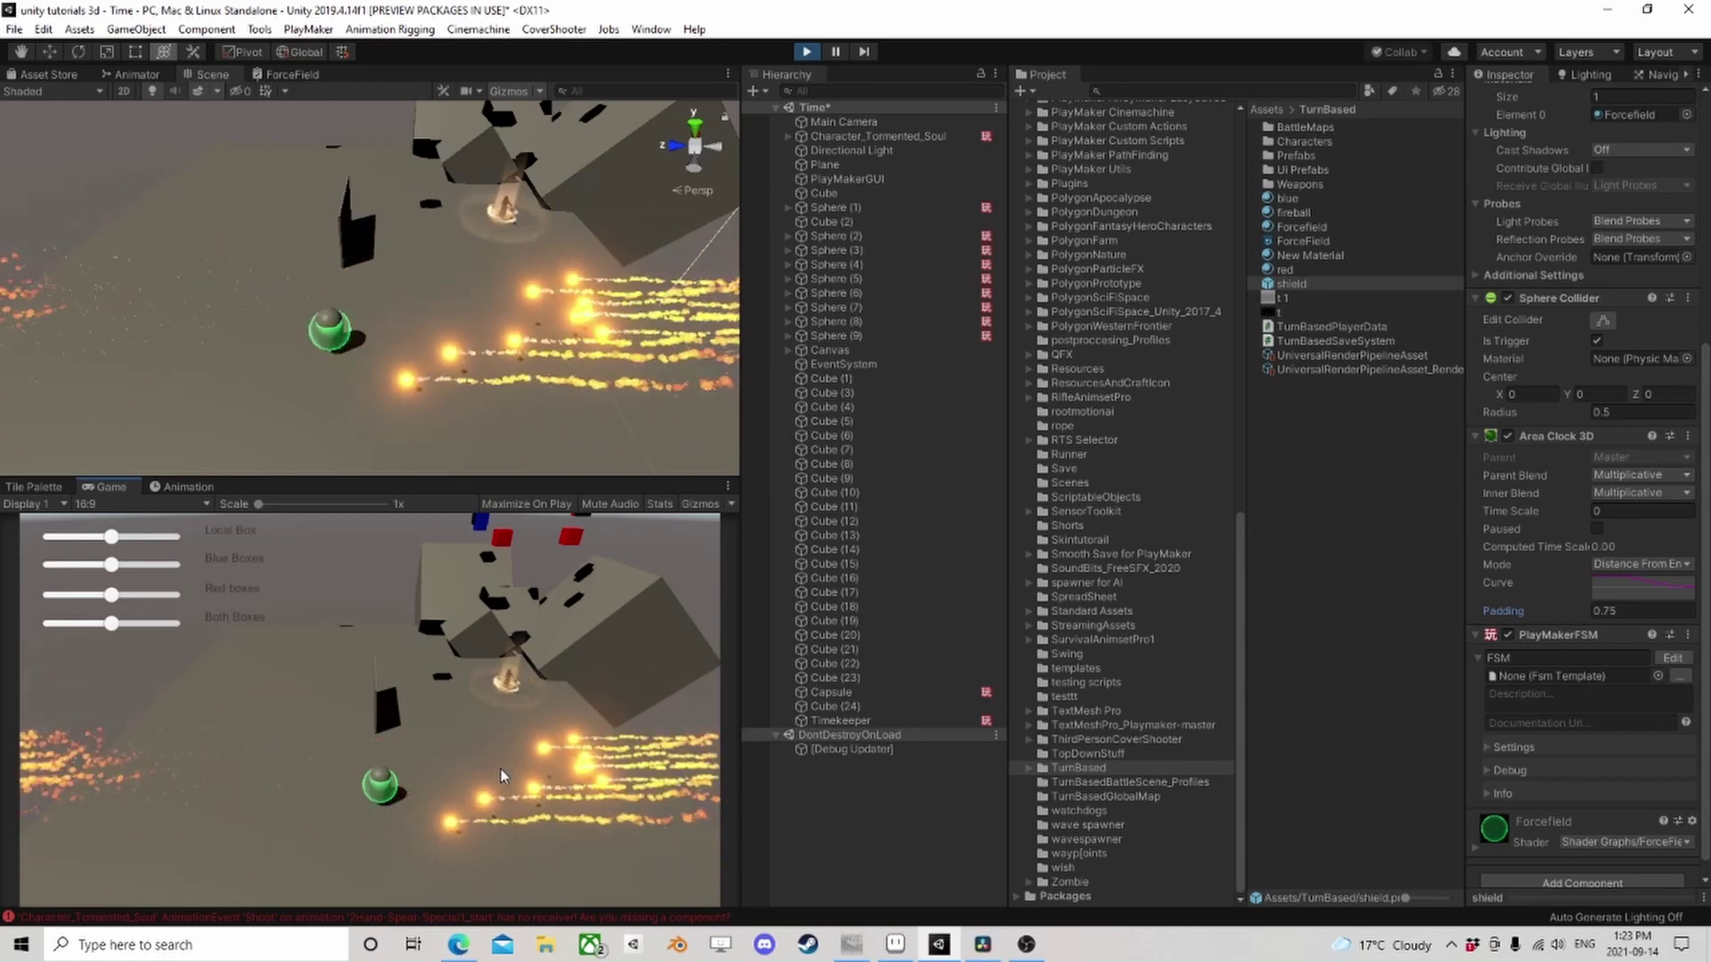
click(501, 768)
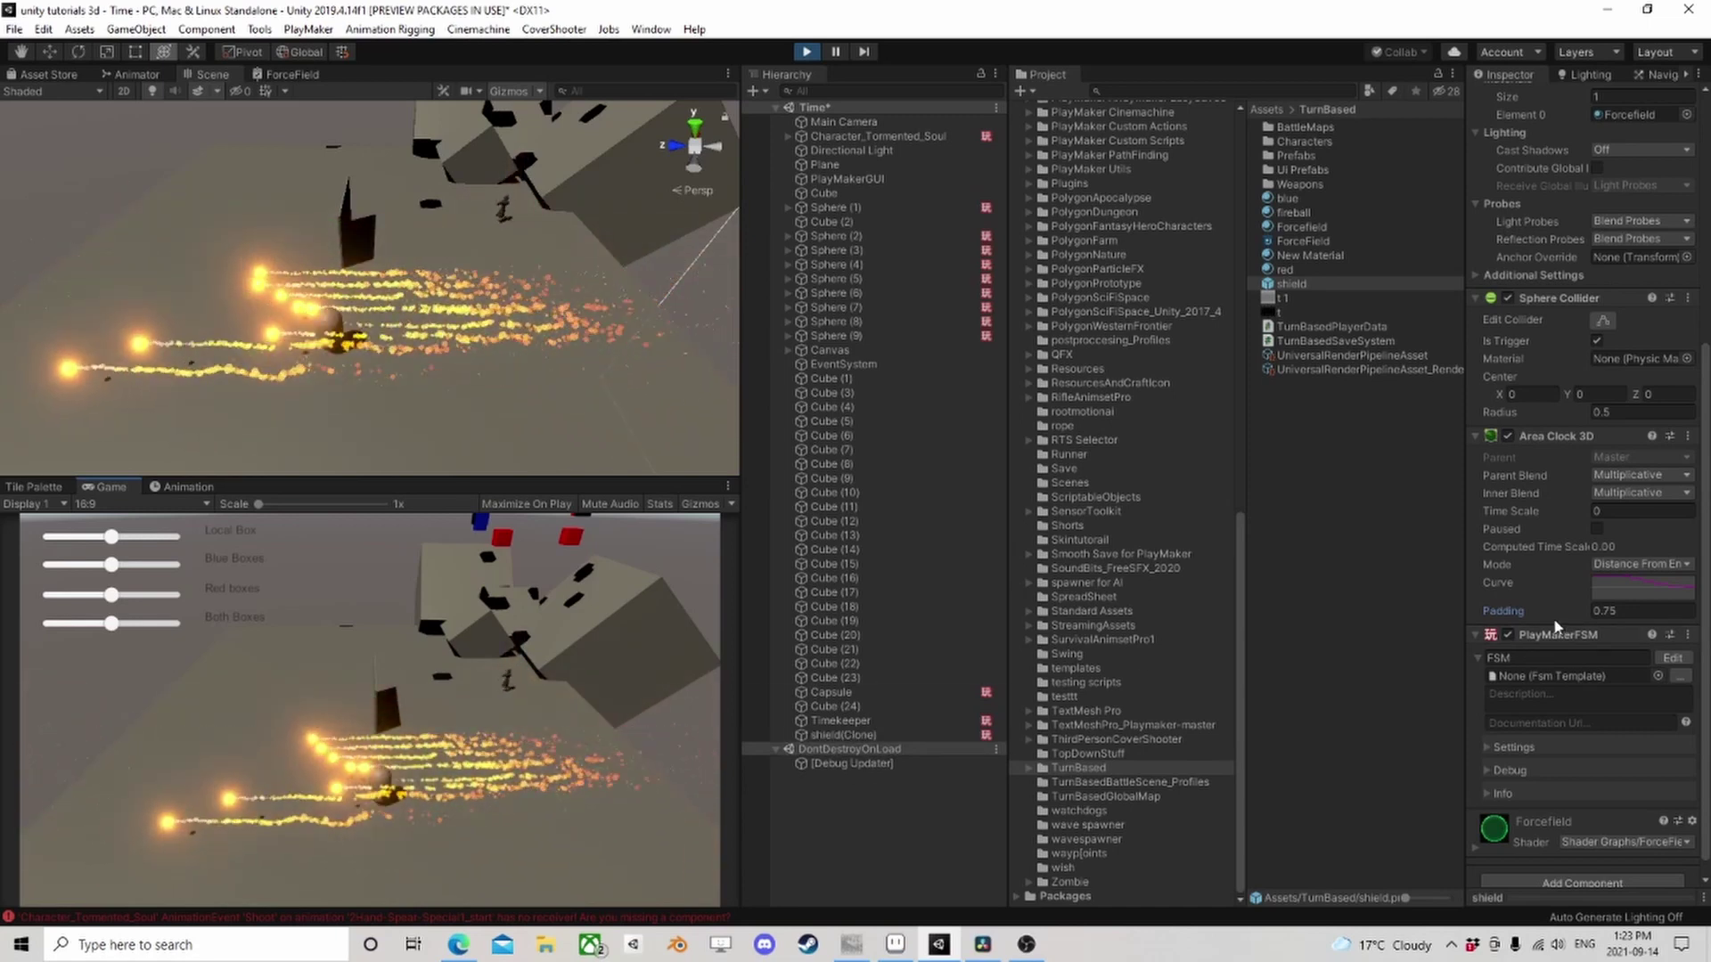
drag(1551, 613, 1710, 612)
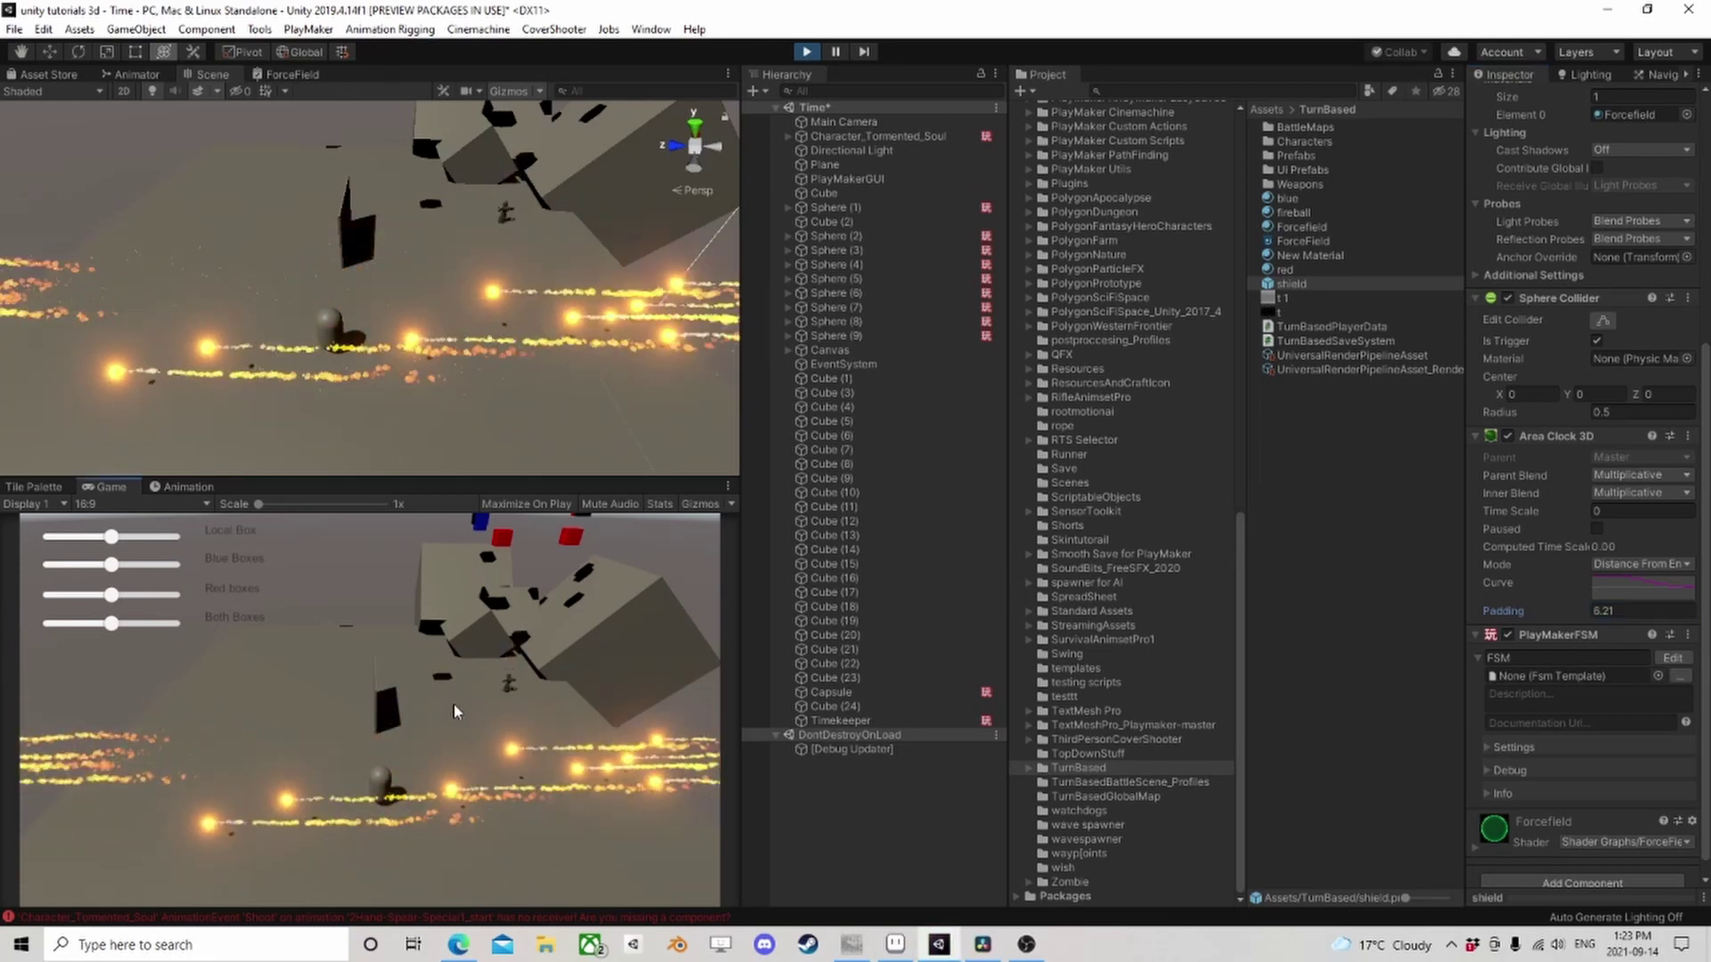
click(500, 699)
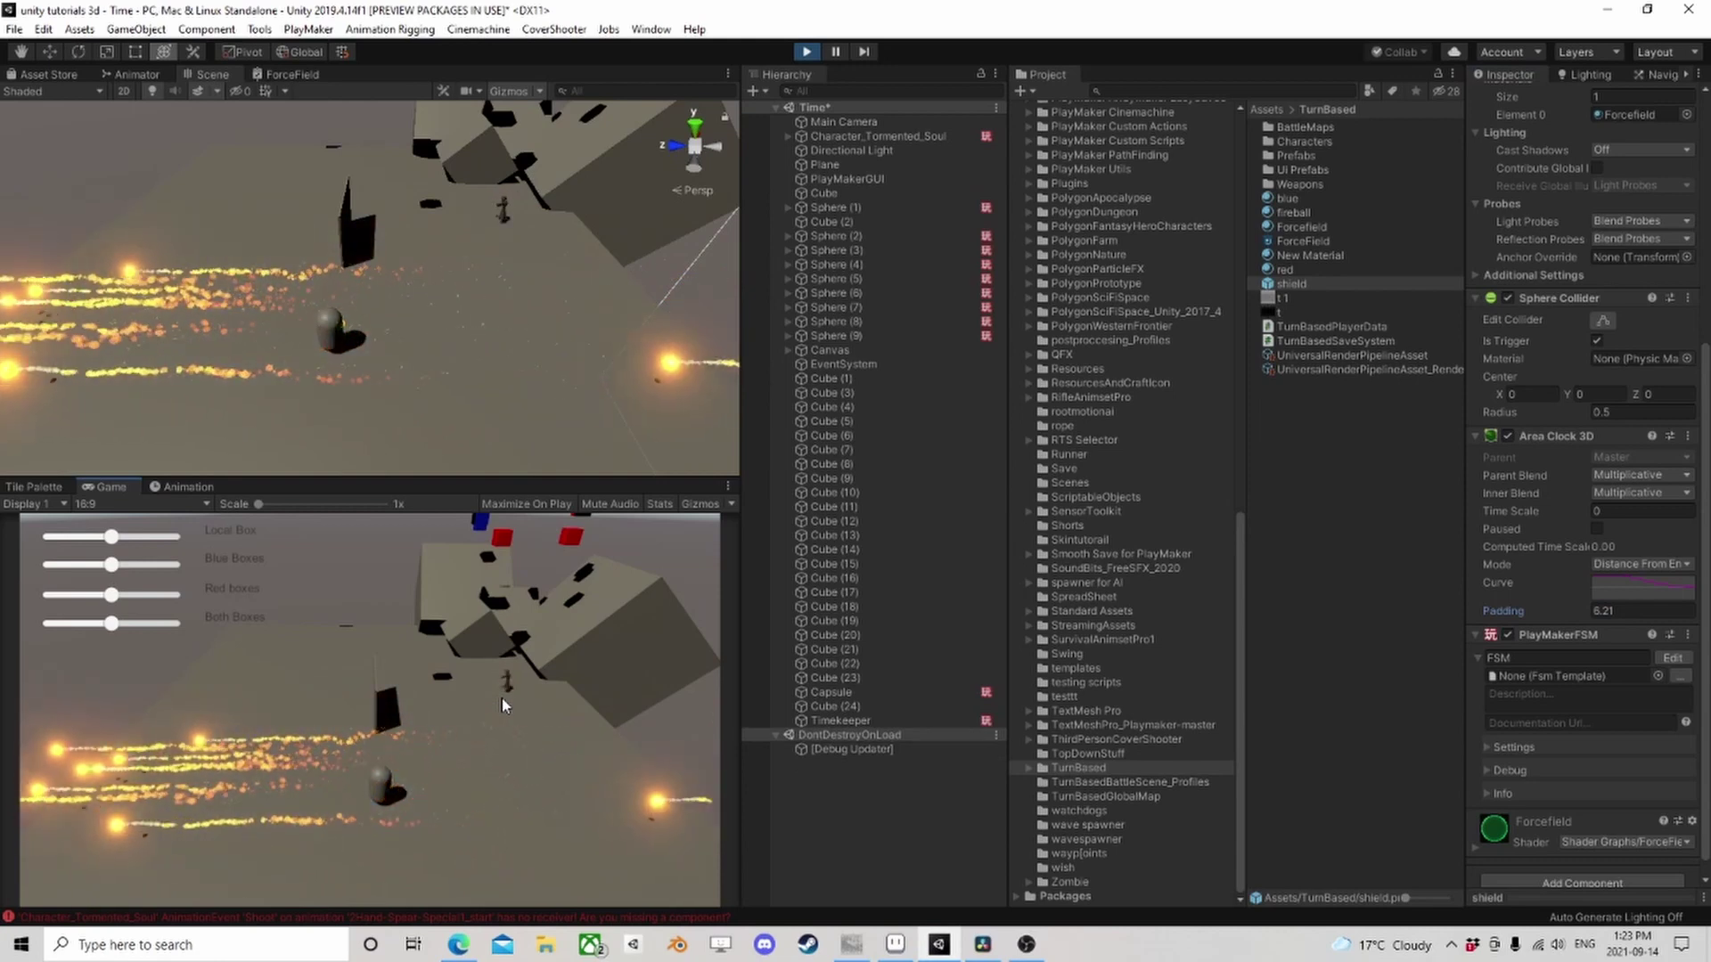
click(501, 704)
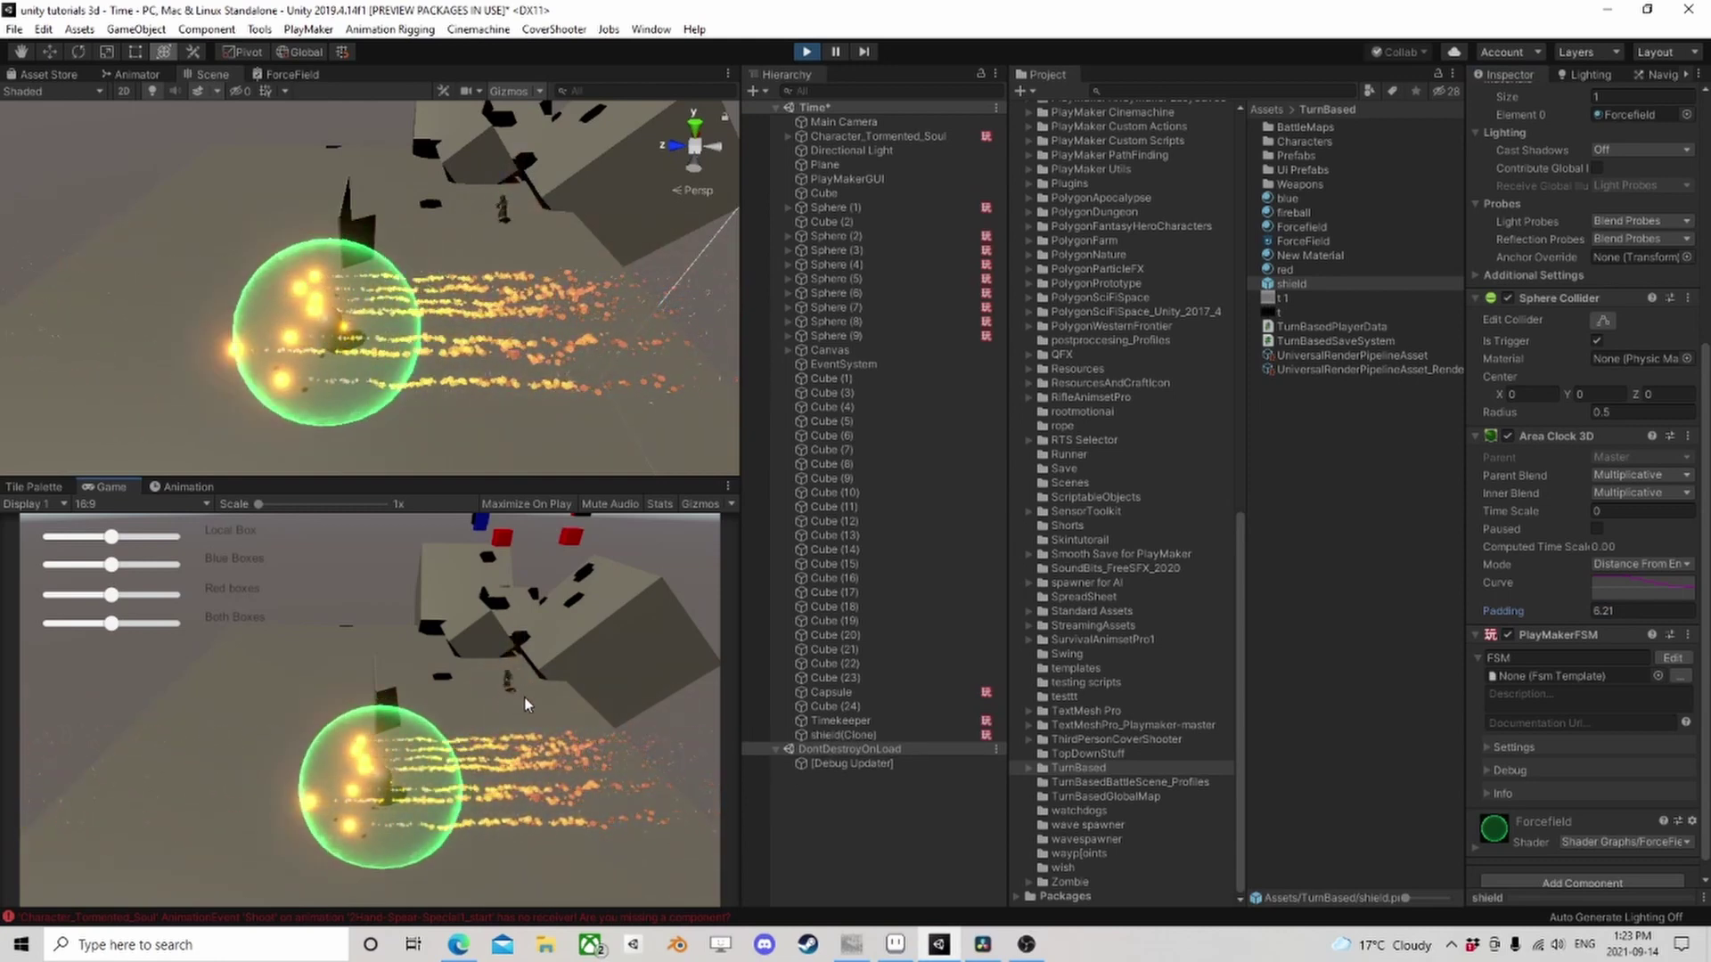
Test the shield with a padding of 4.08, set its Area Clock 3D padding to 2.99 and try it against the fireballs
drag(1576, 611, 1502, 608)
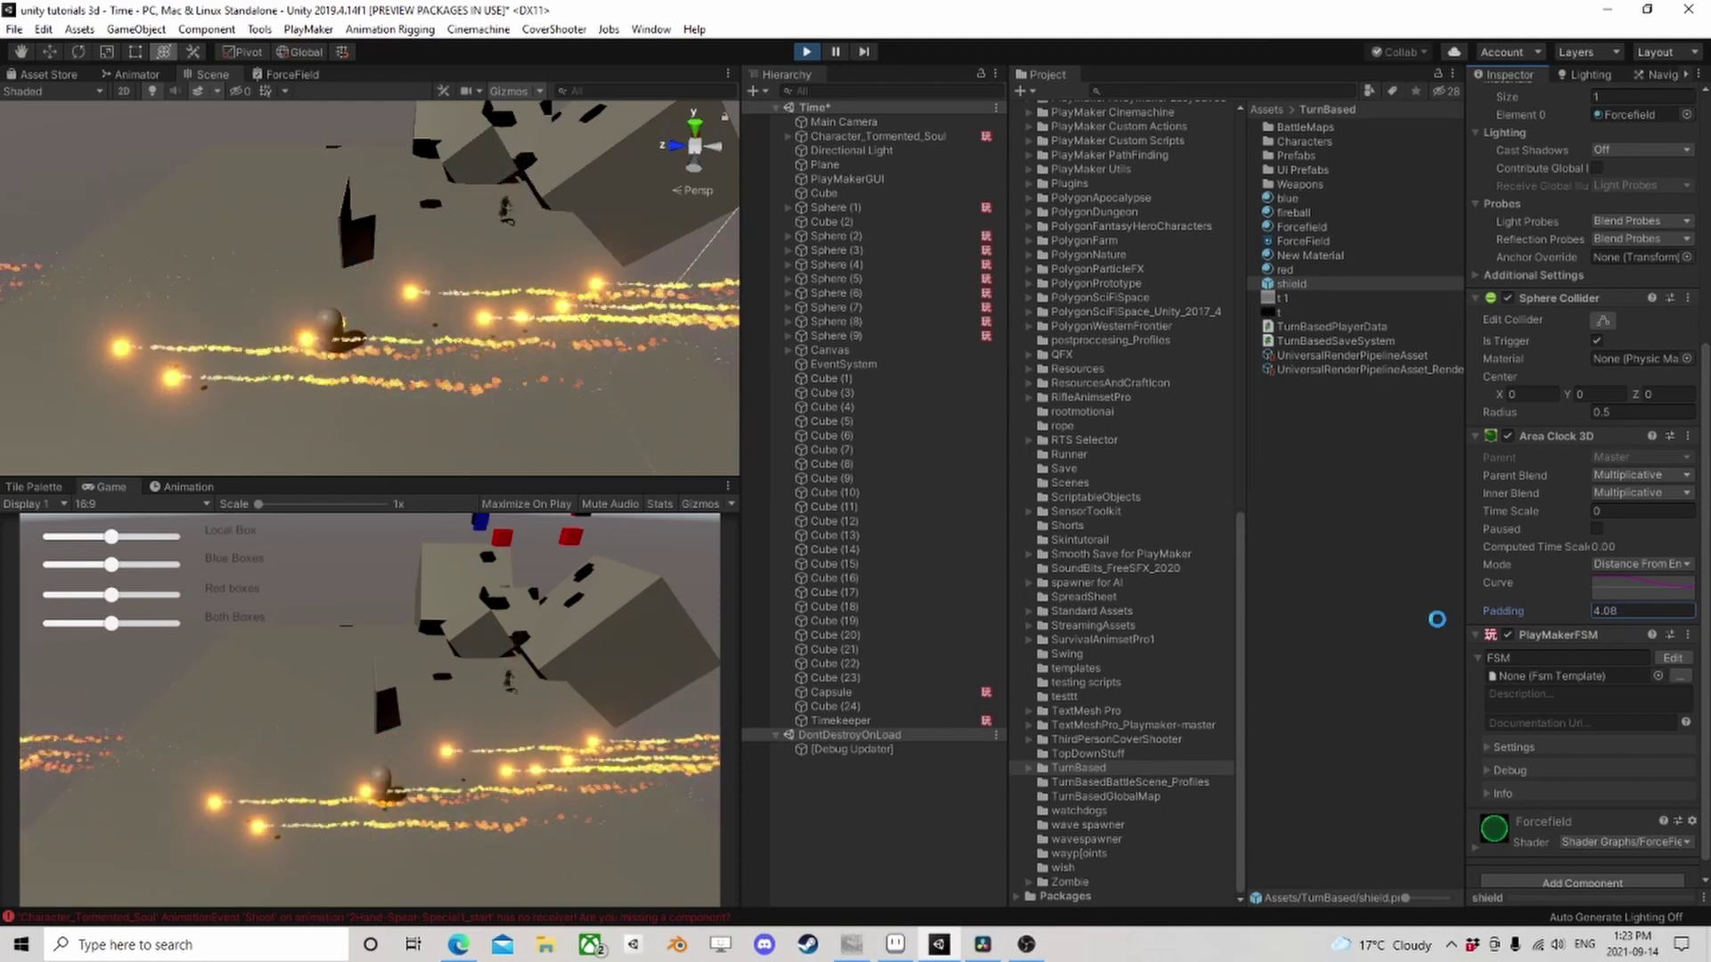
click(495, 736)
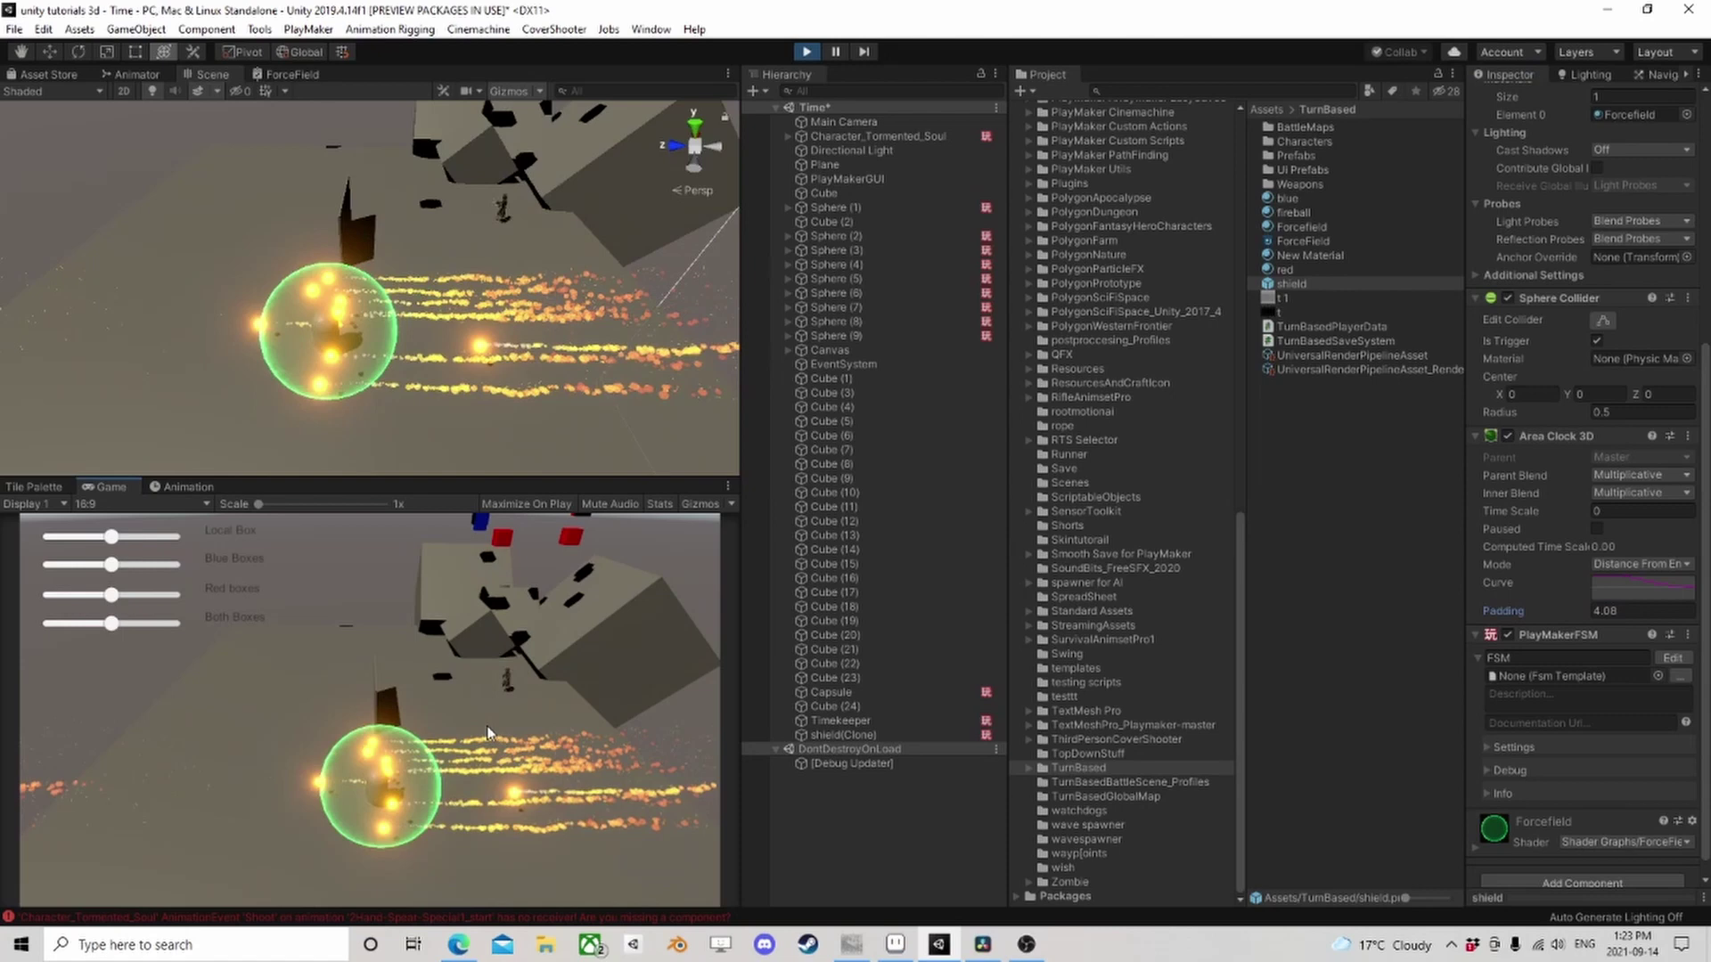
click(488, 734)
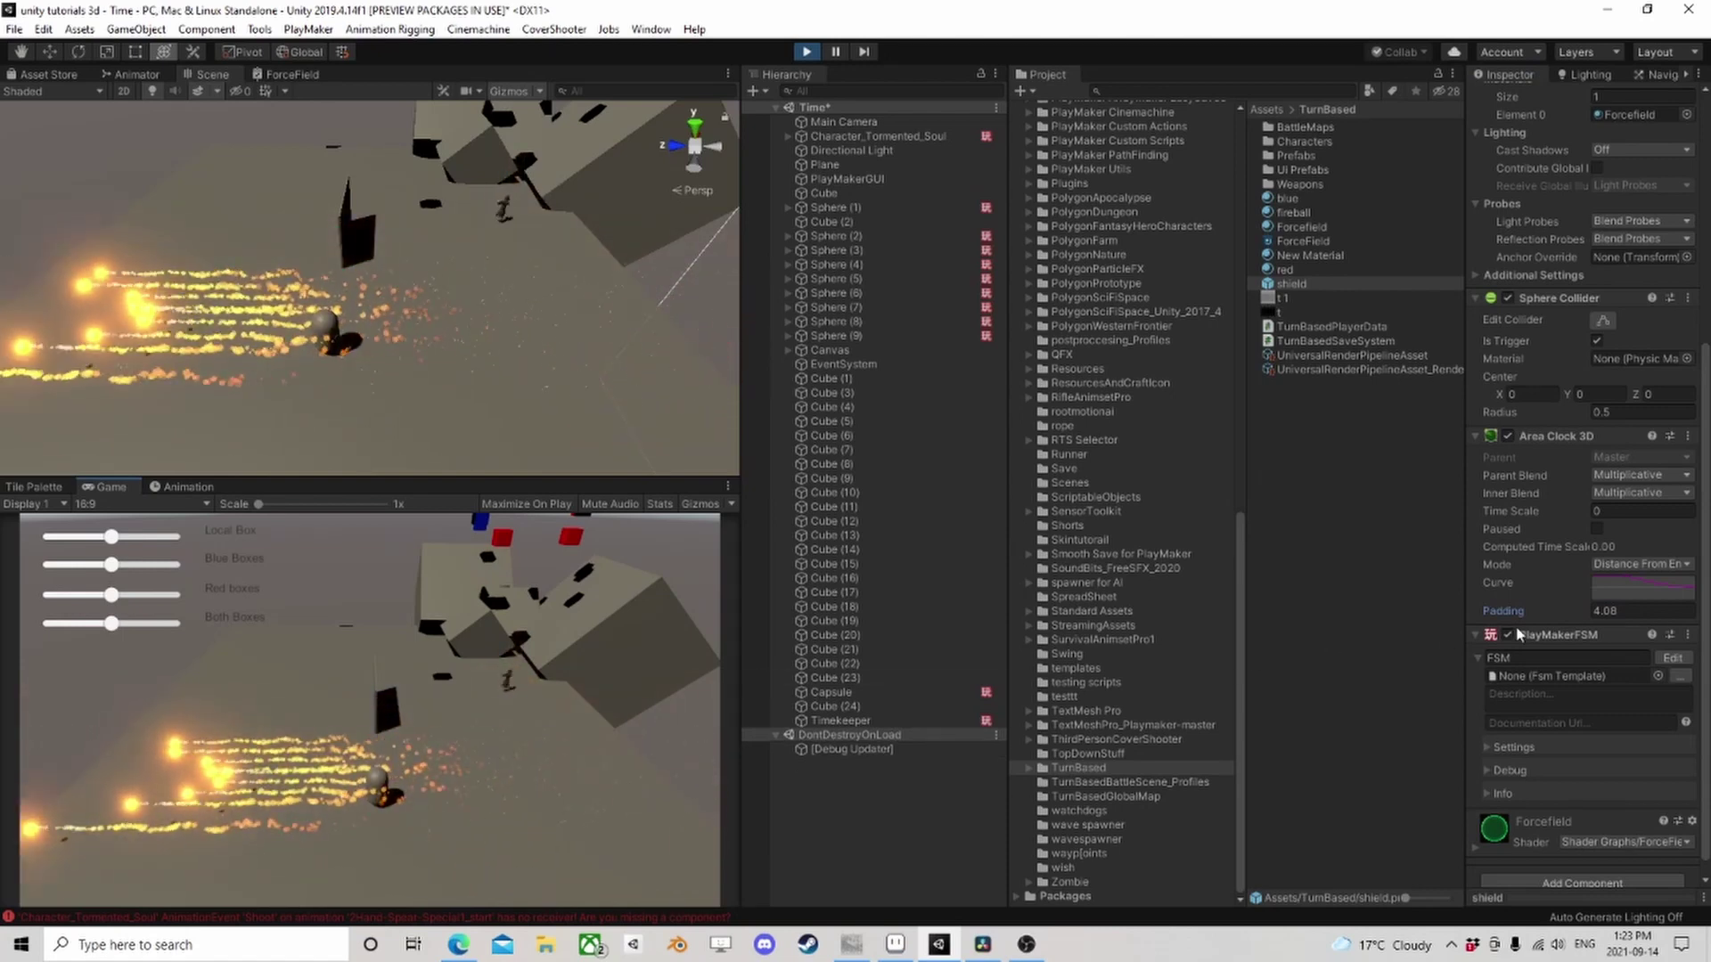
drag(1578, 616, 1556, 616)
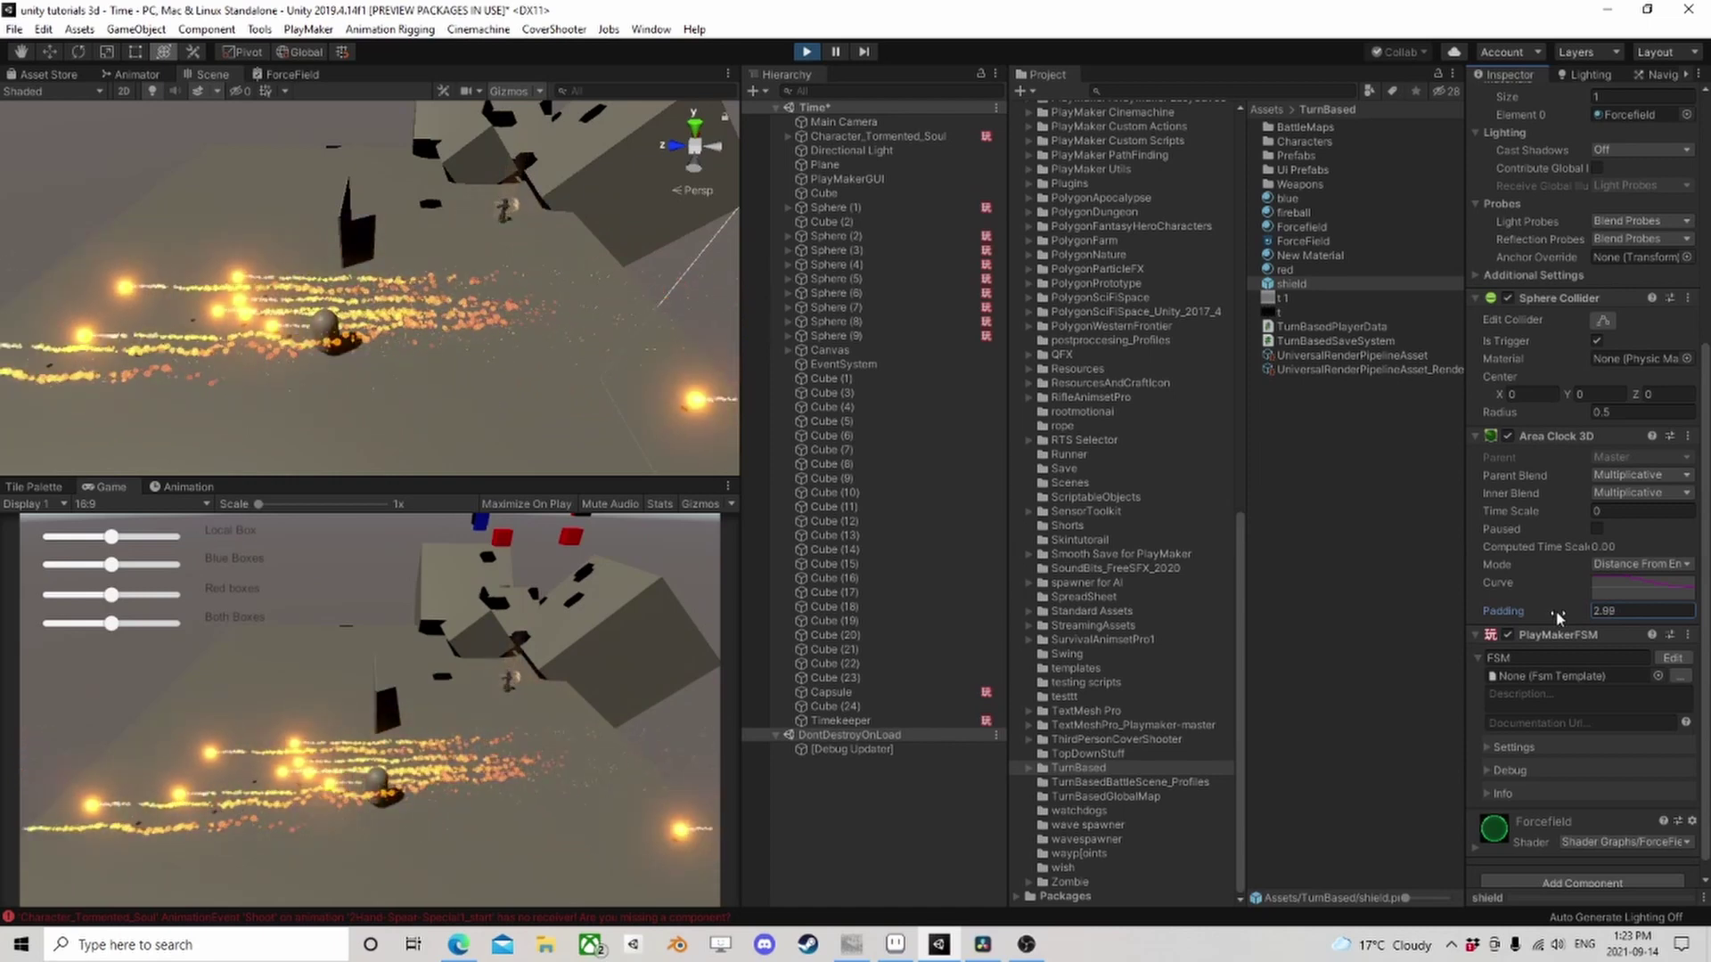
click(566, 741)
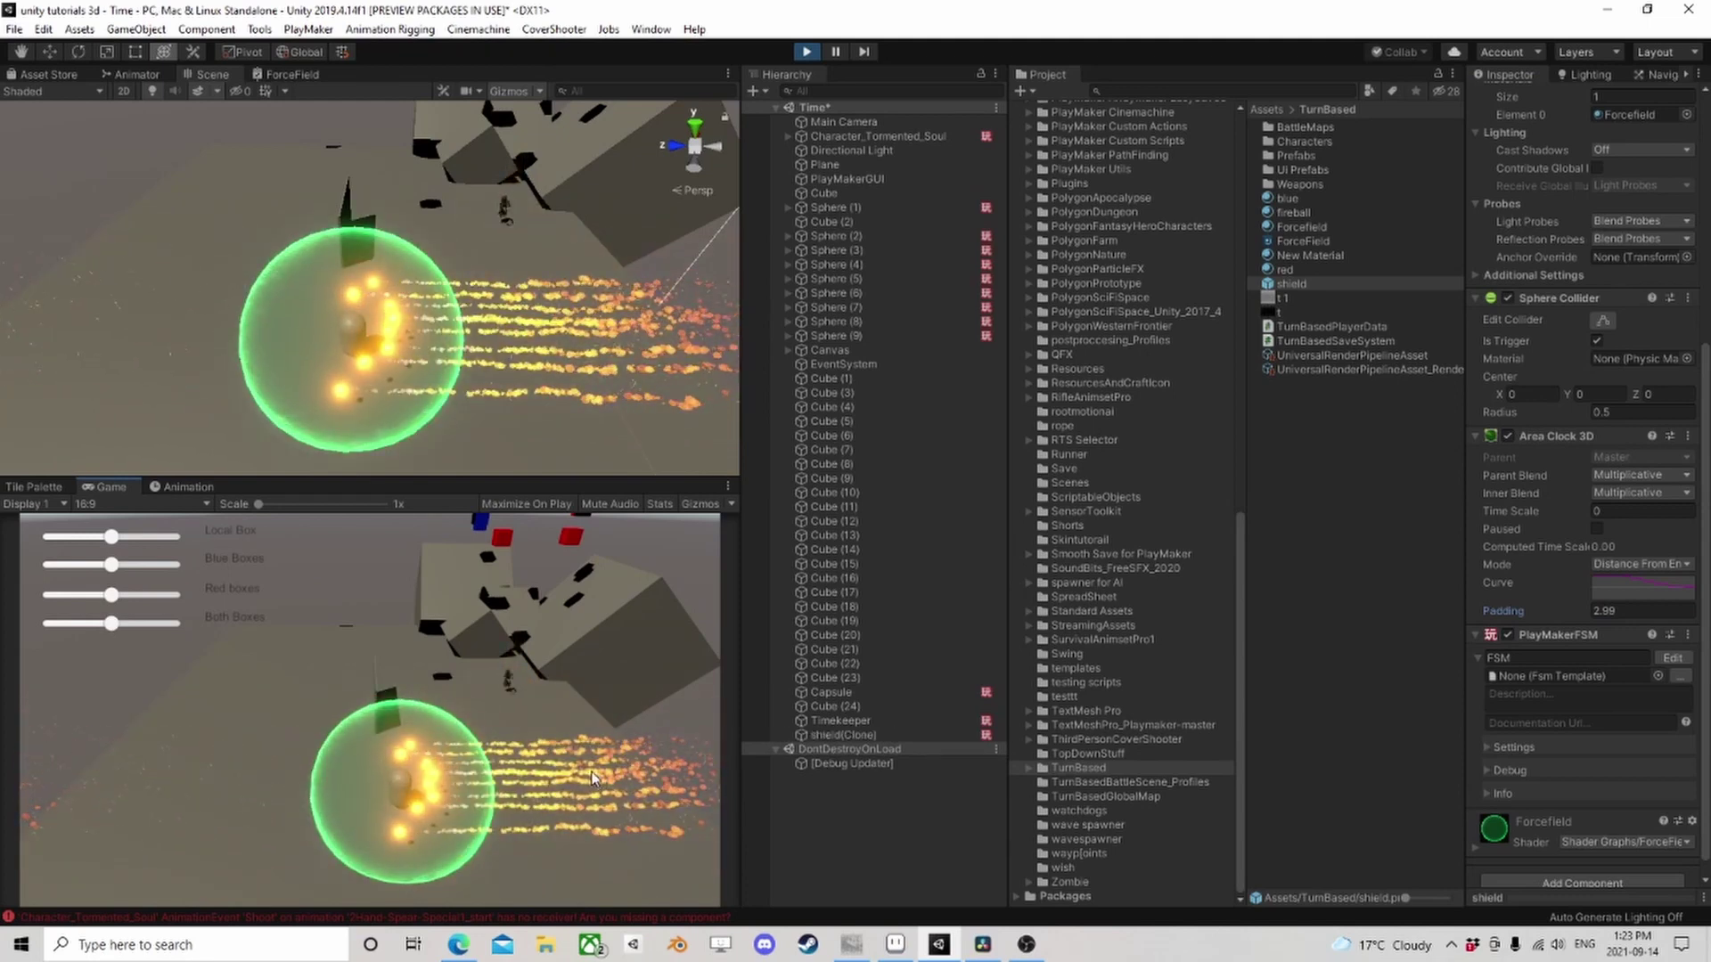
Add a key to the shield's Area Clock 3D curve and move it to about 0.9 at value 1
click(1643, 590)
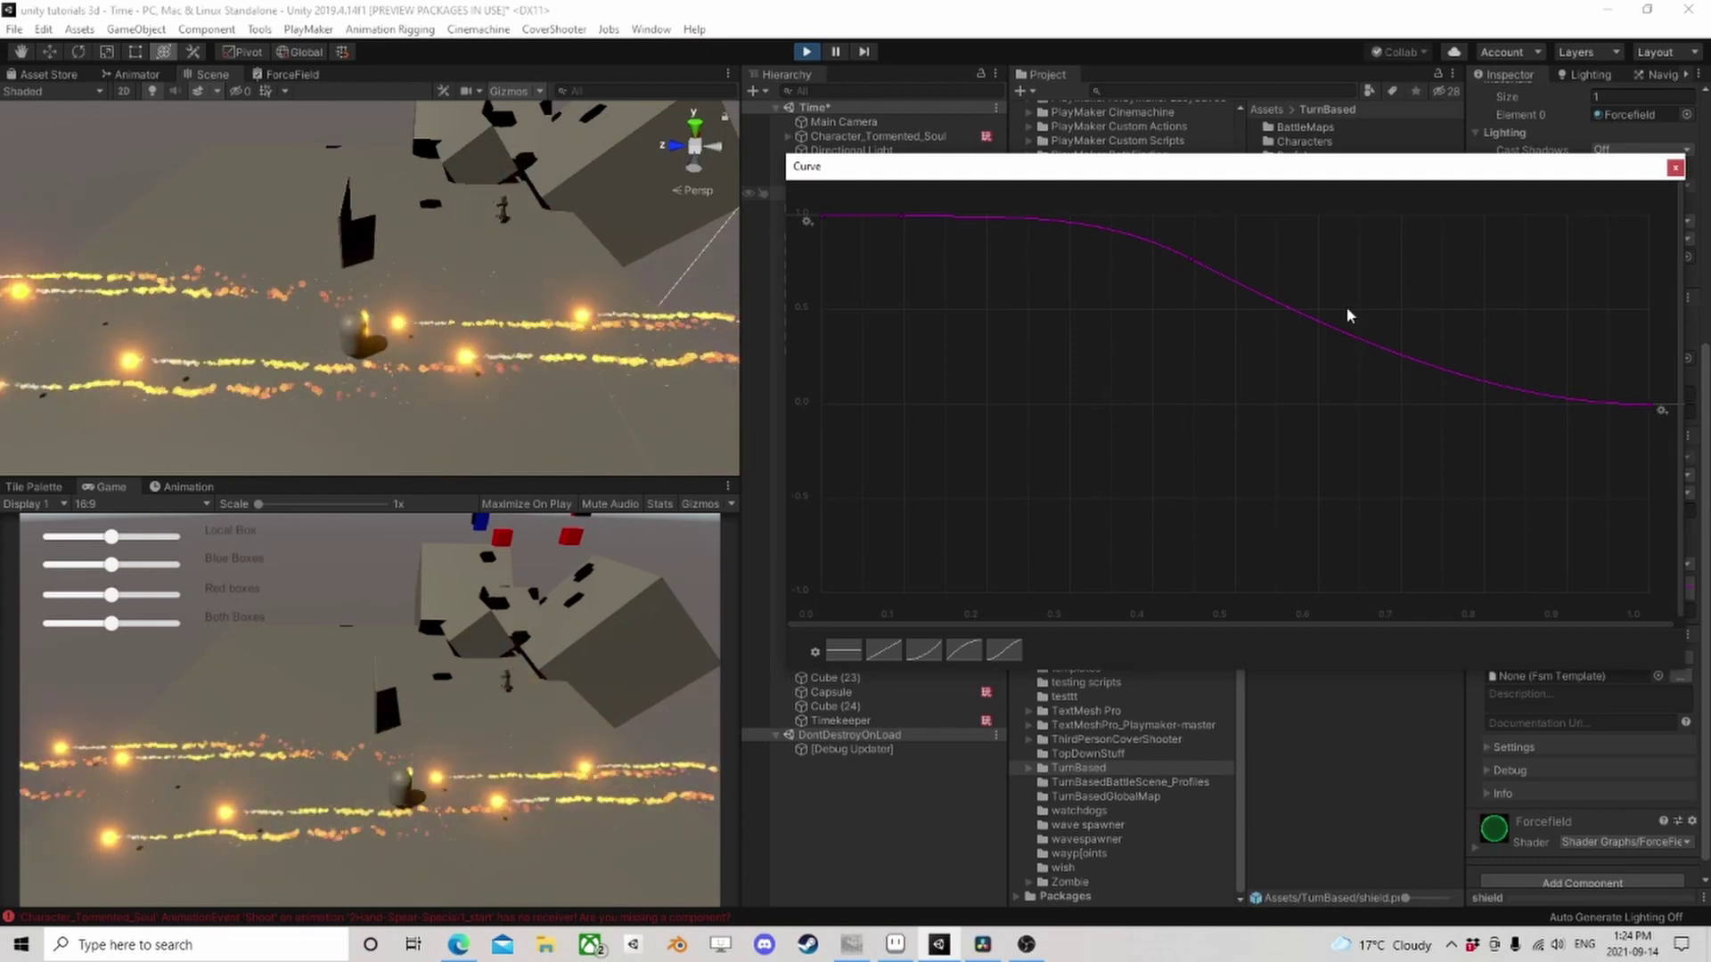
double_click(1195, 262)
drag(1196, 262, 1247, 214)
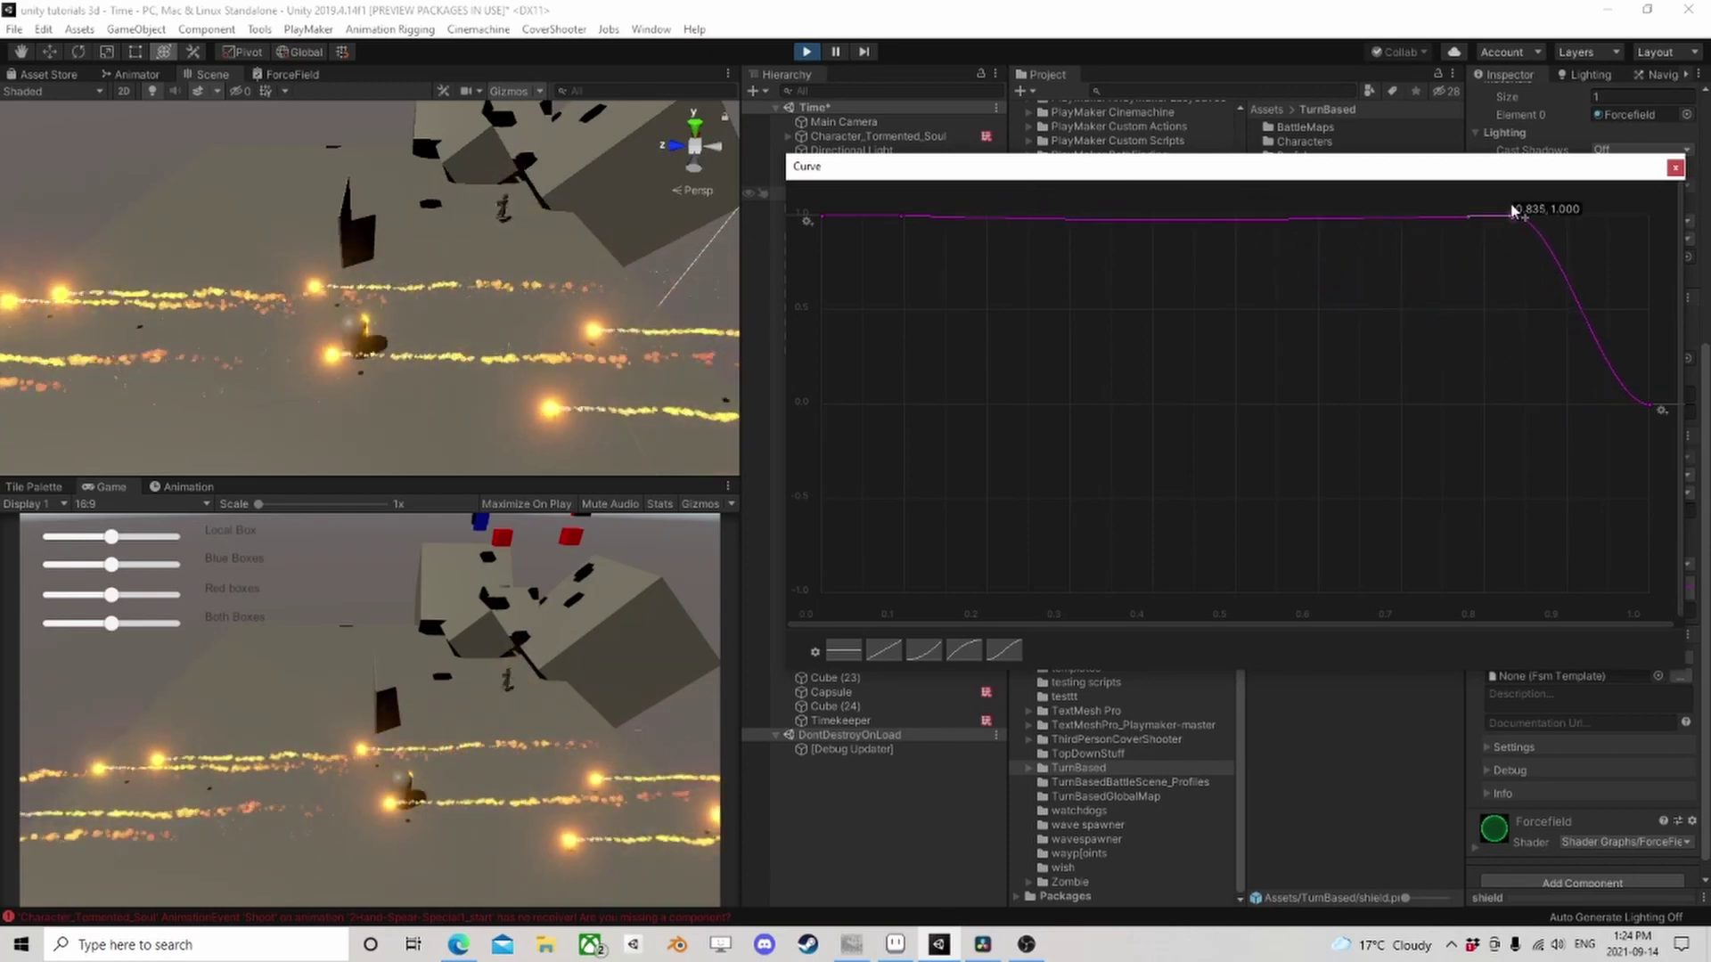
drag(1604, 215, 1606, 215)
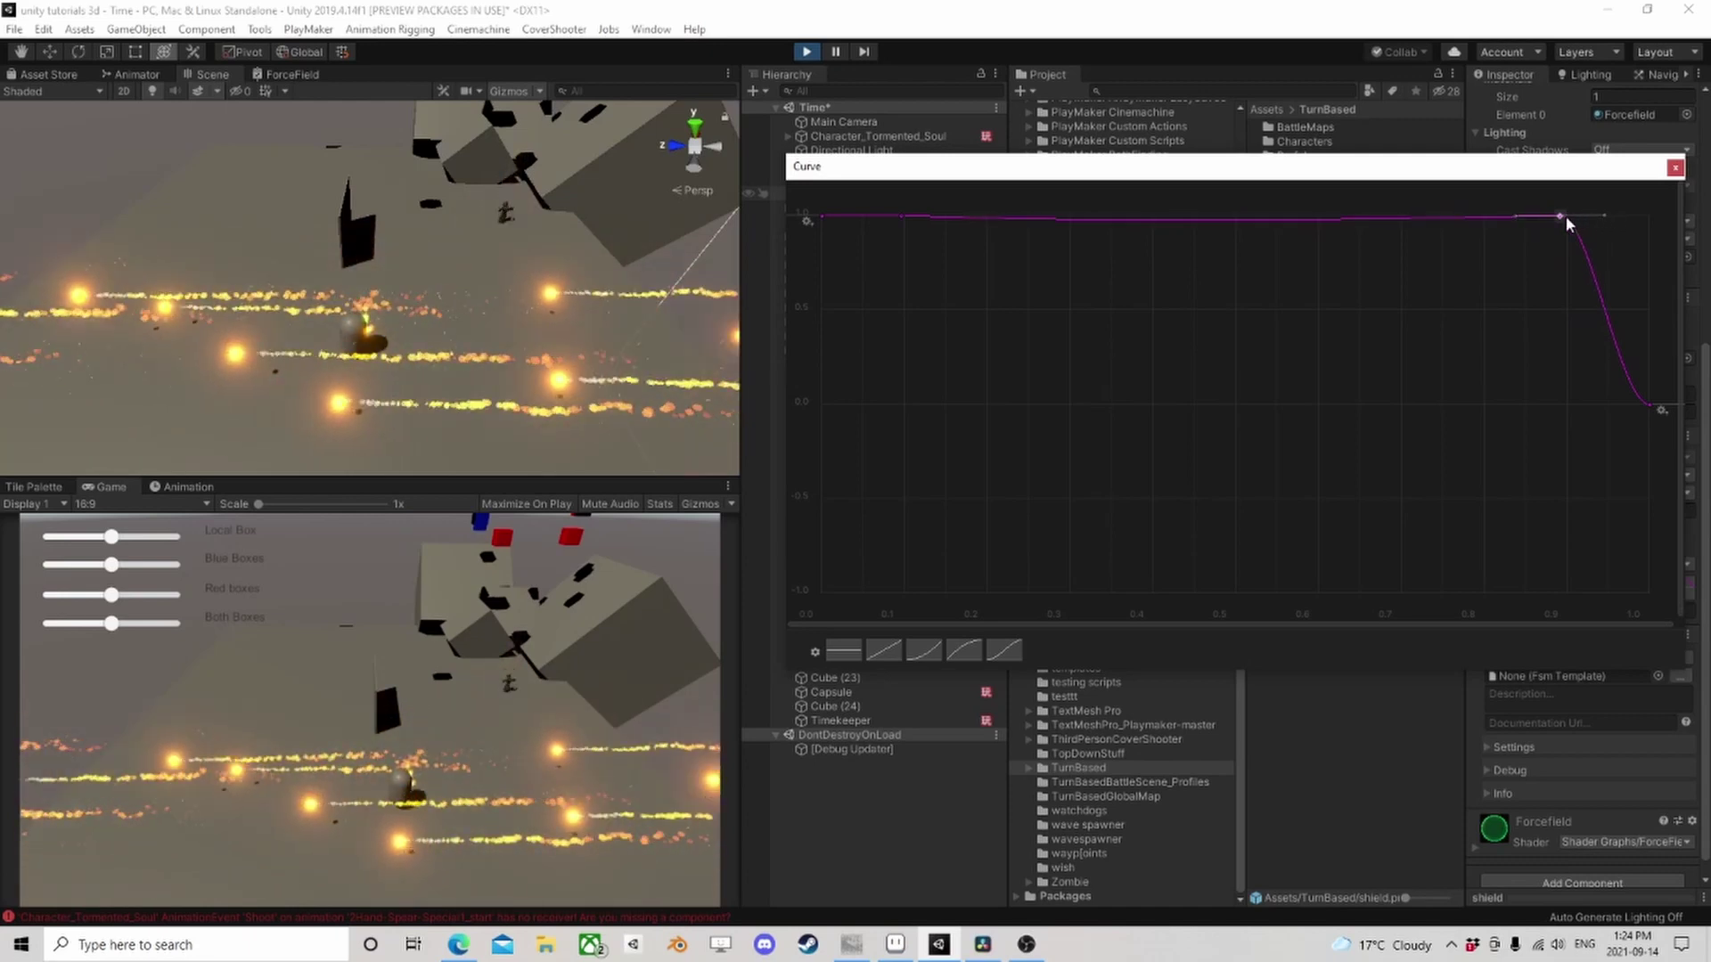
click(1560, 217)
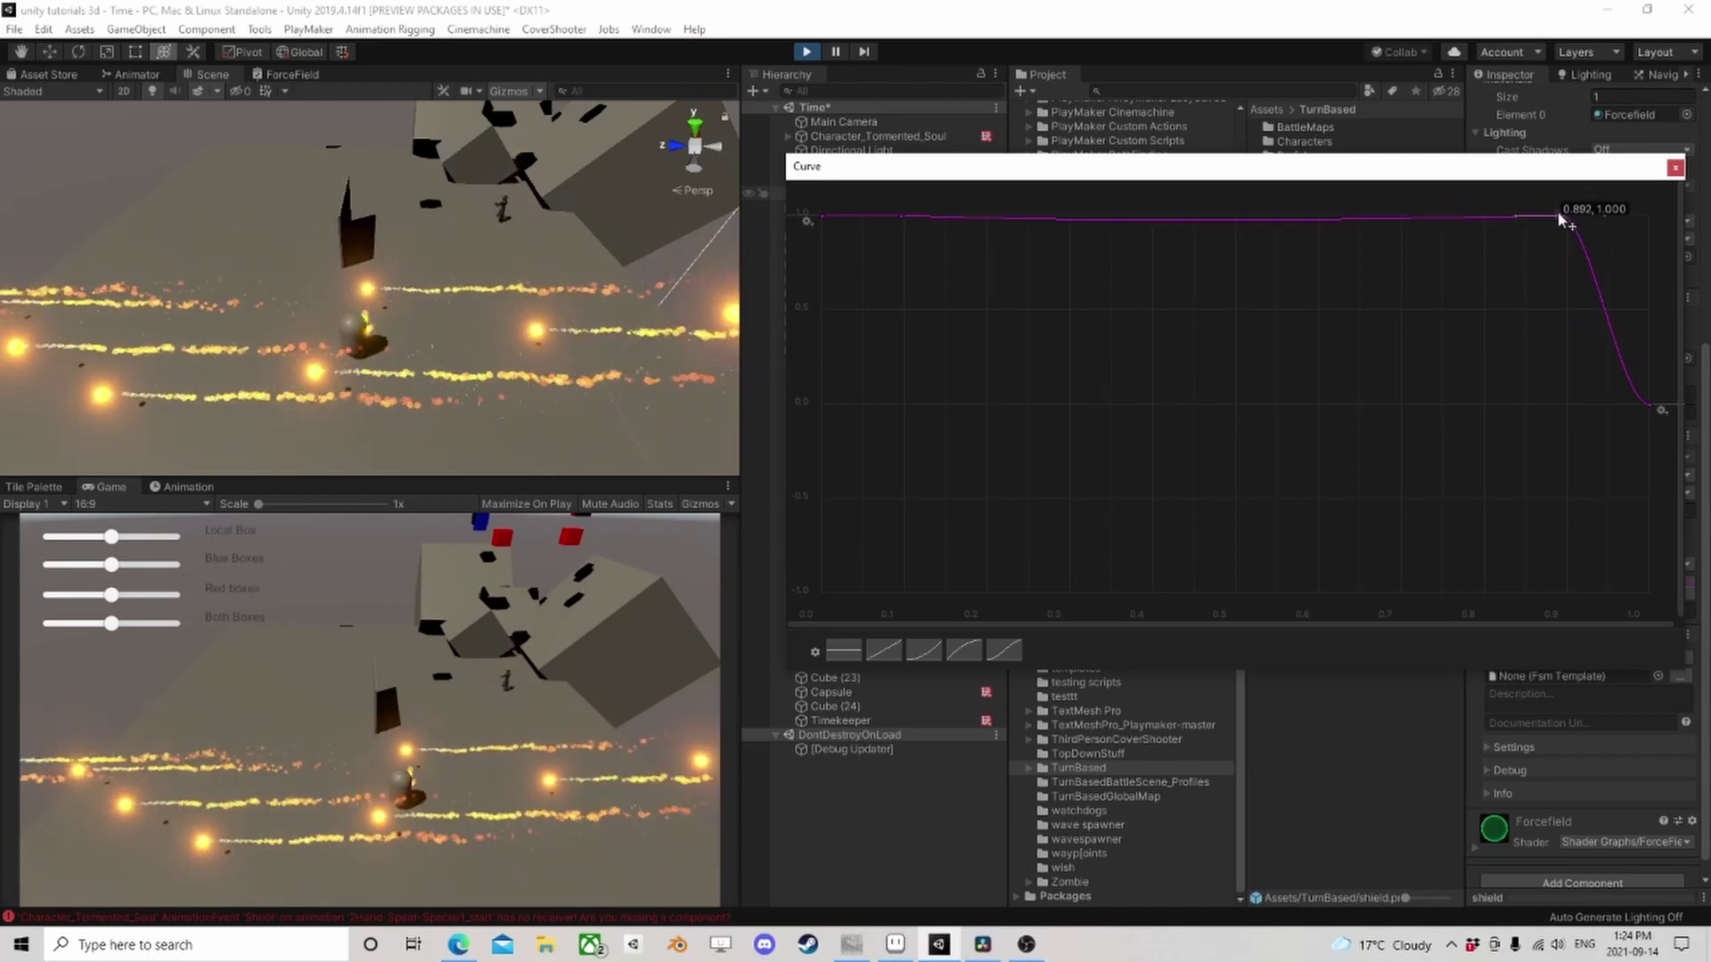
Add a key at about 0.1 to flatten the curve's start near value 1 and test the shield in the game
click(902, 215)
drag(944, 217, 943, 212)
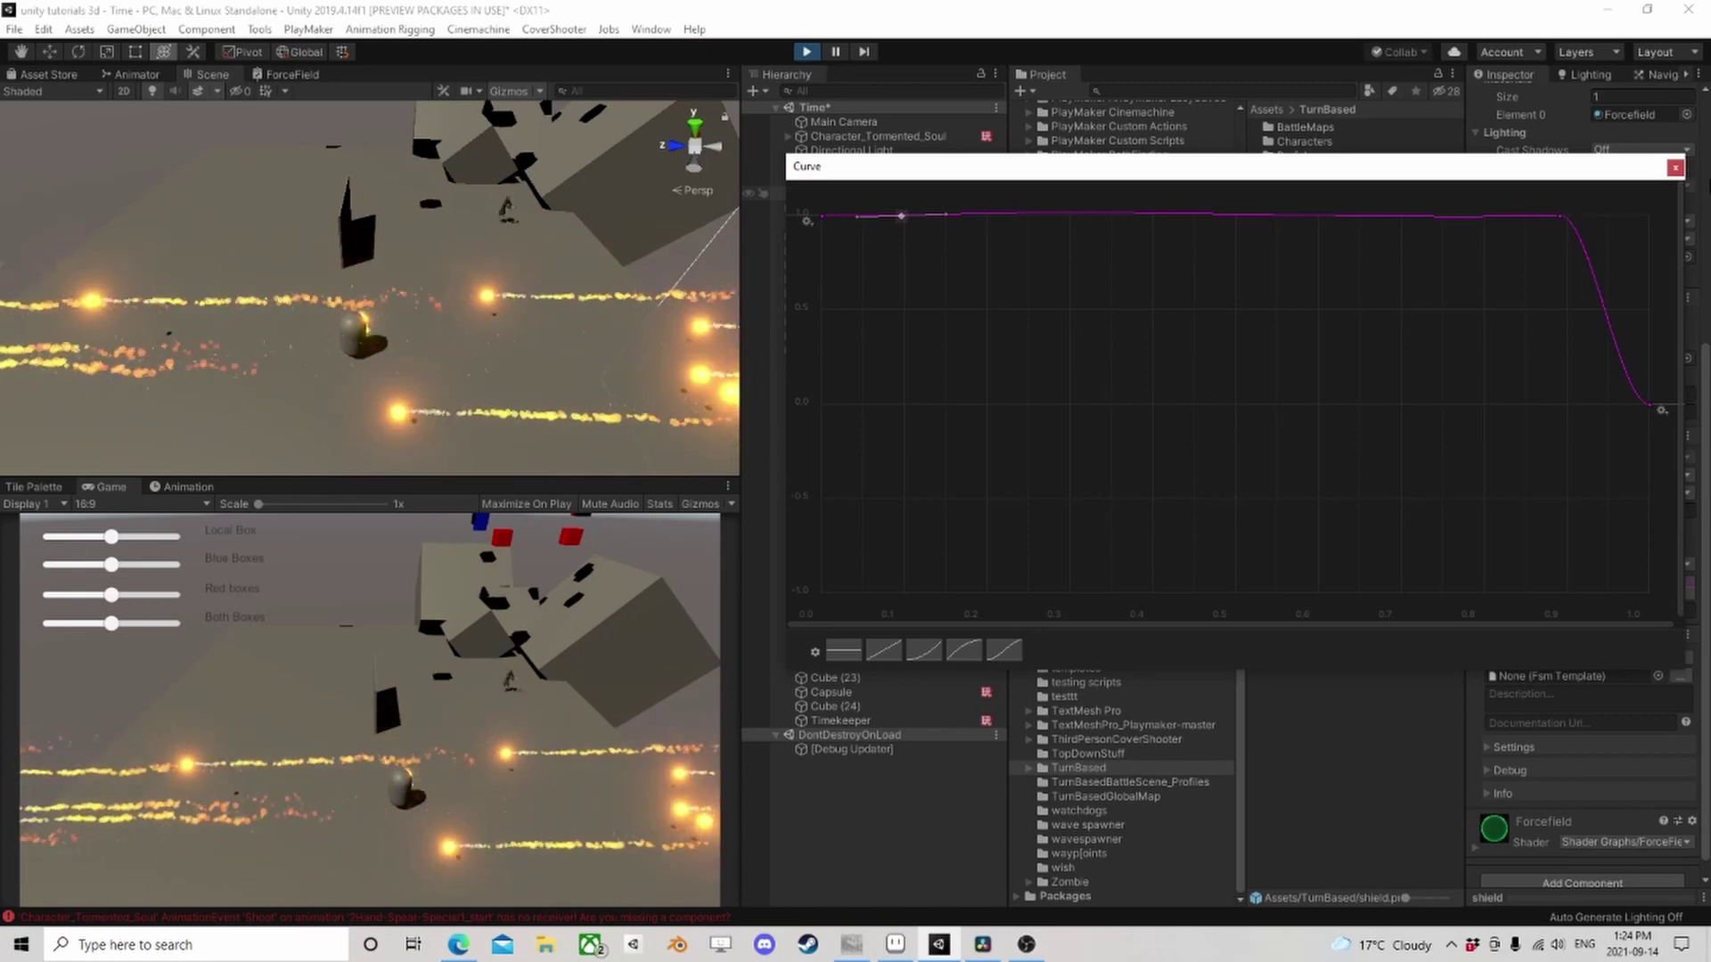
click(1675, 168)
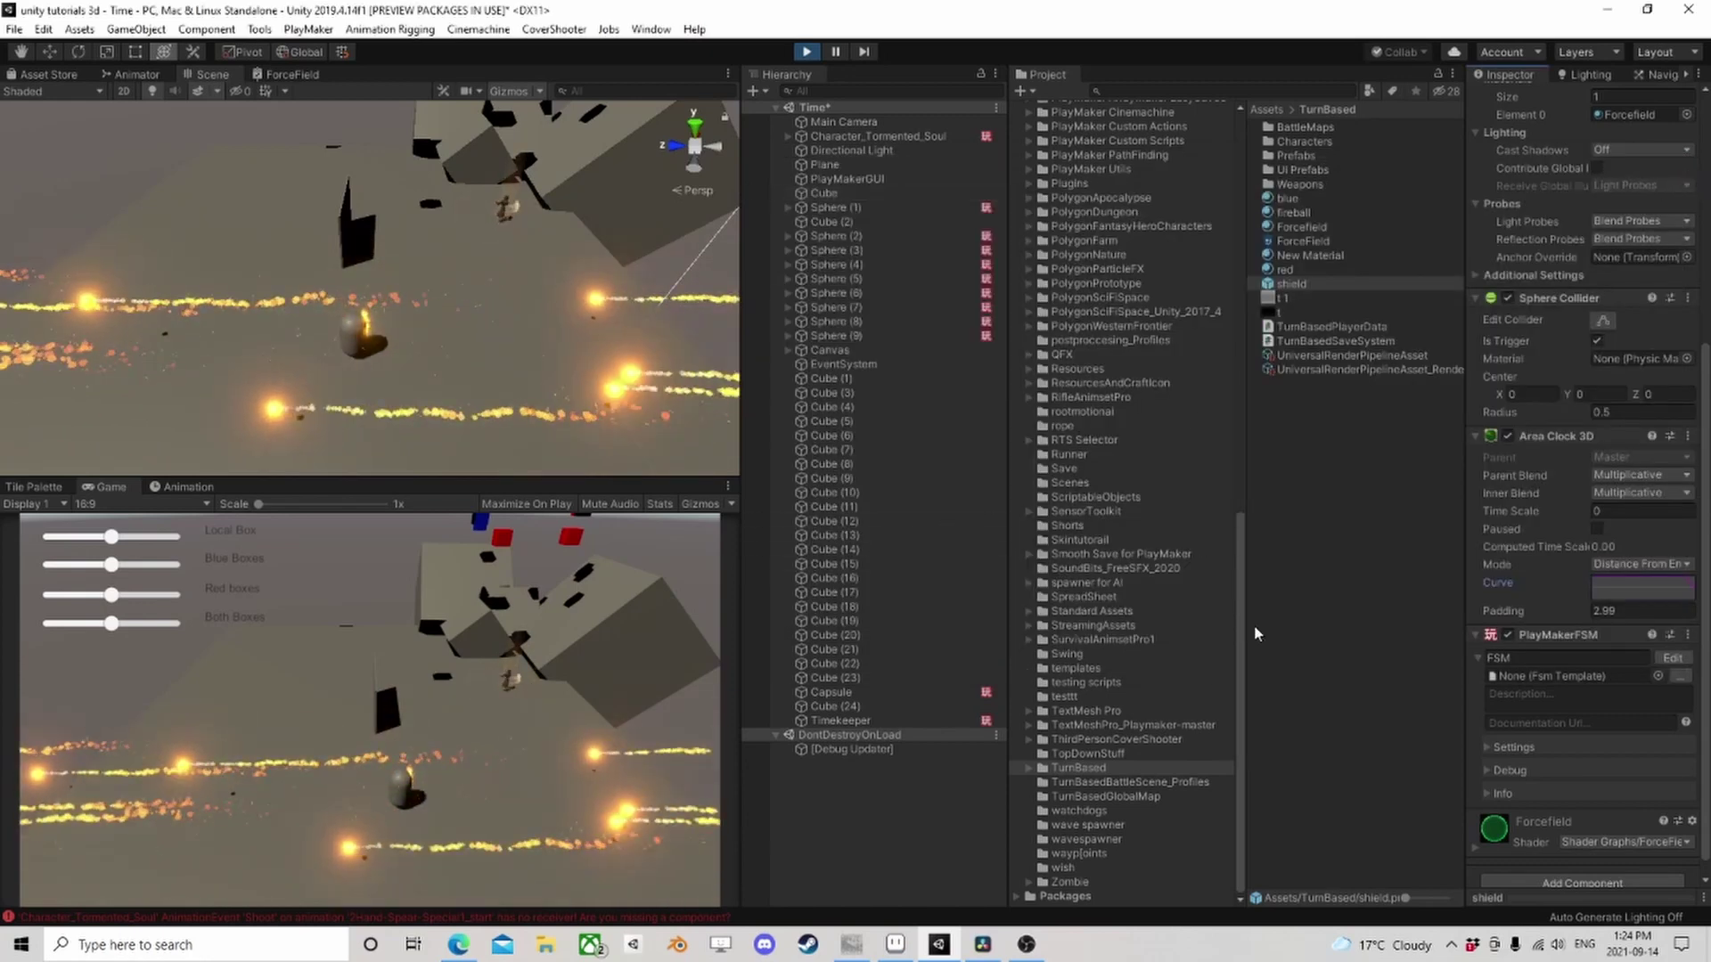
click(573, 762)
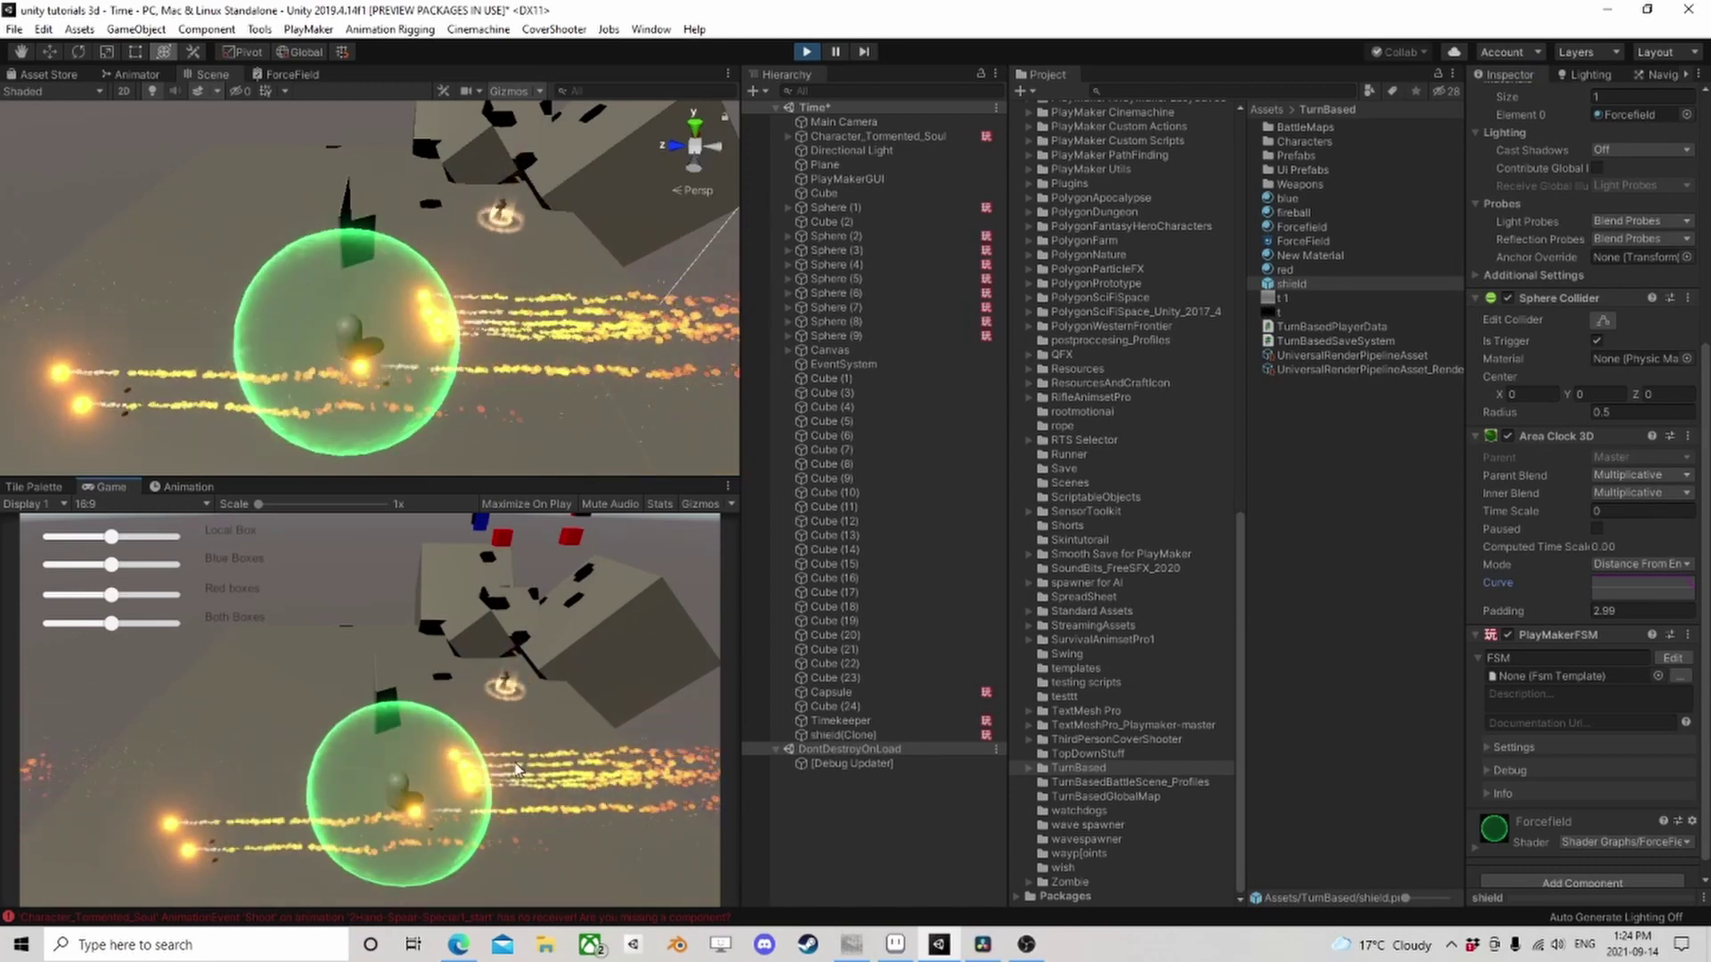
Move the curve's key near 0.9 down to about 0.26 at value 0.2, lower the 0.1 key to 0.745 and test the shield
click(1611, 582)
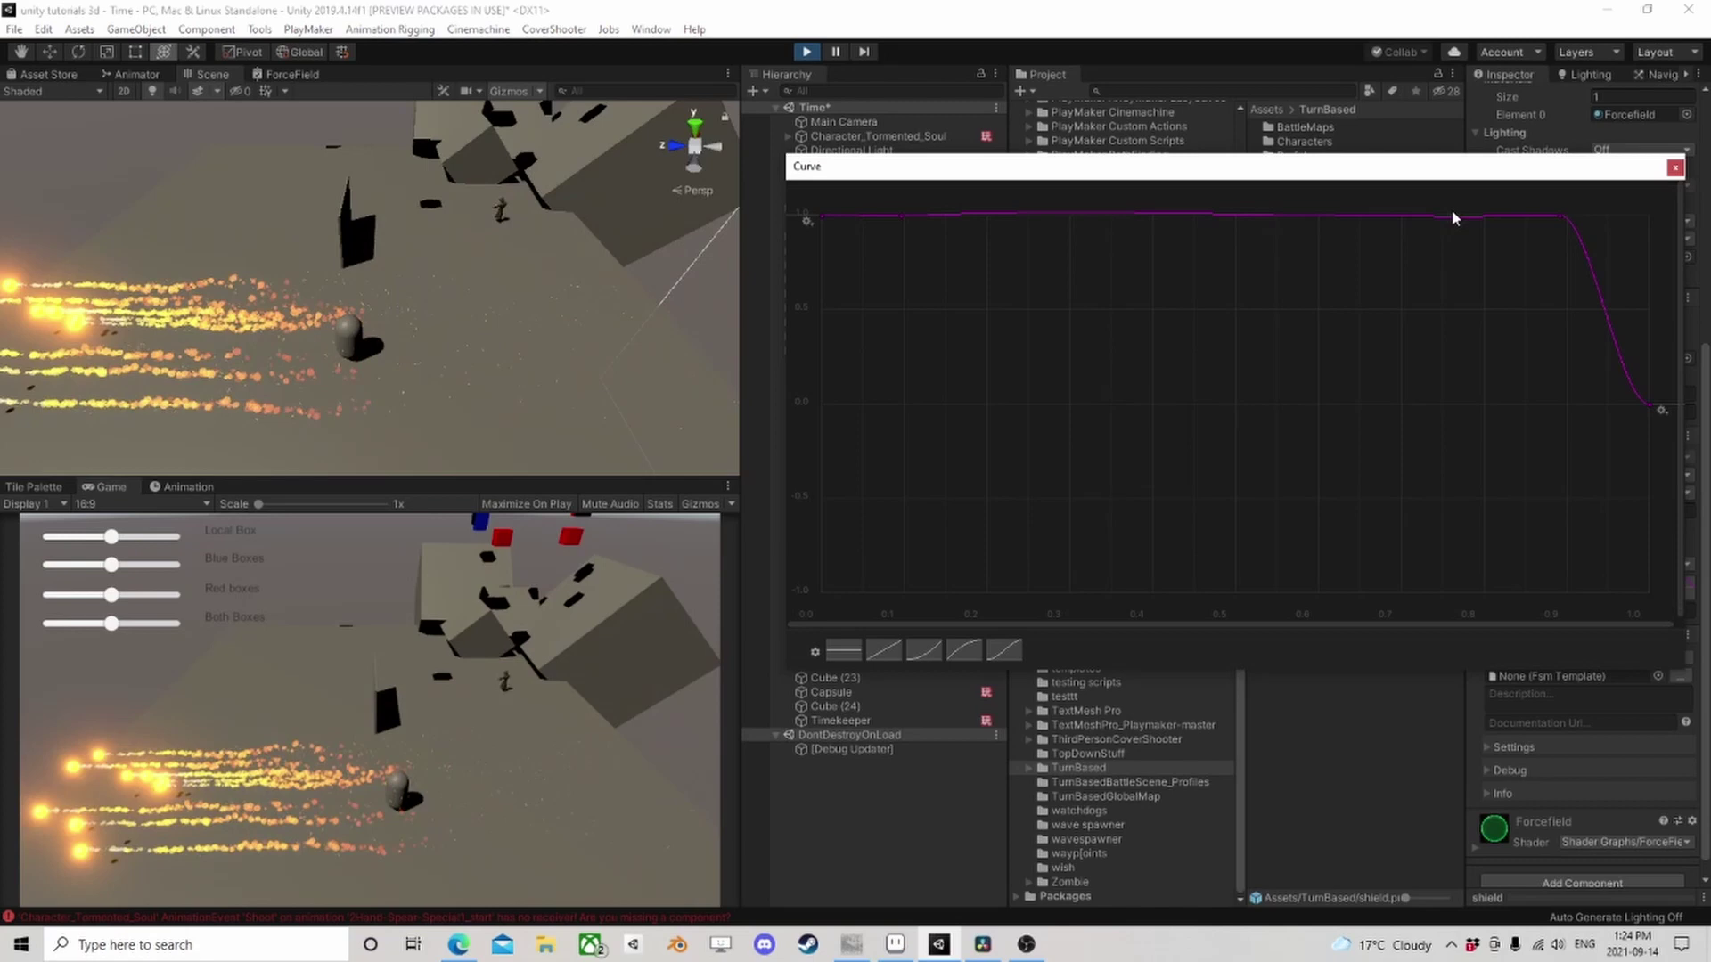
drag(1559, 217, 1037, 360)
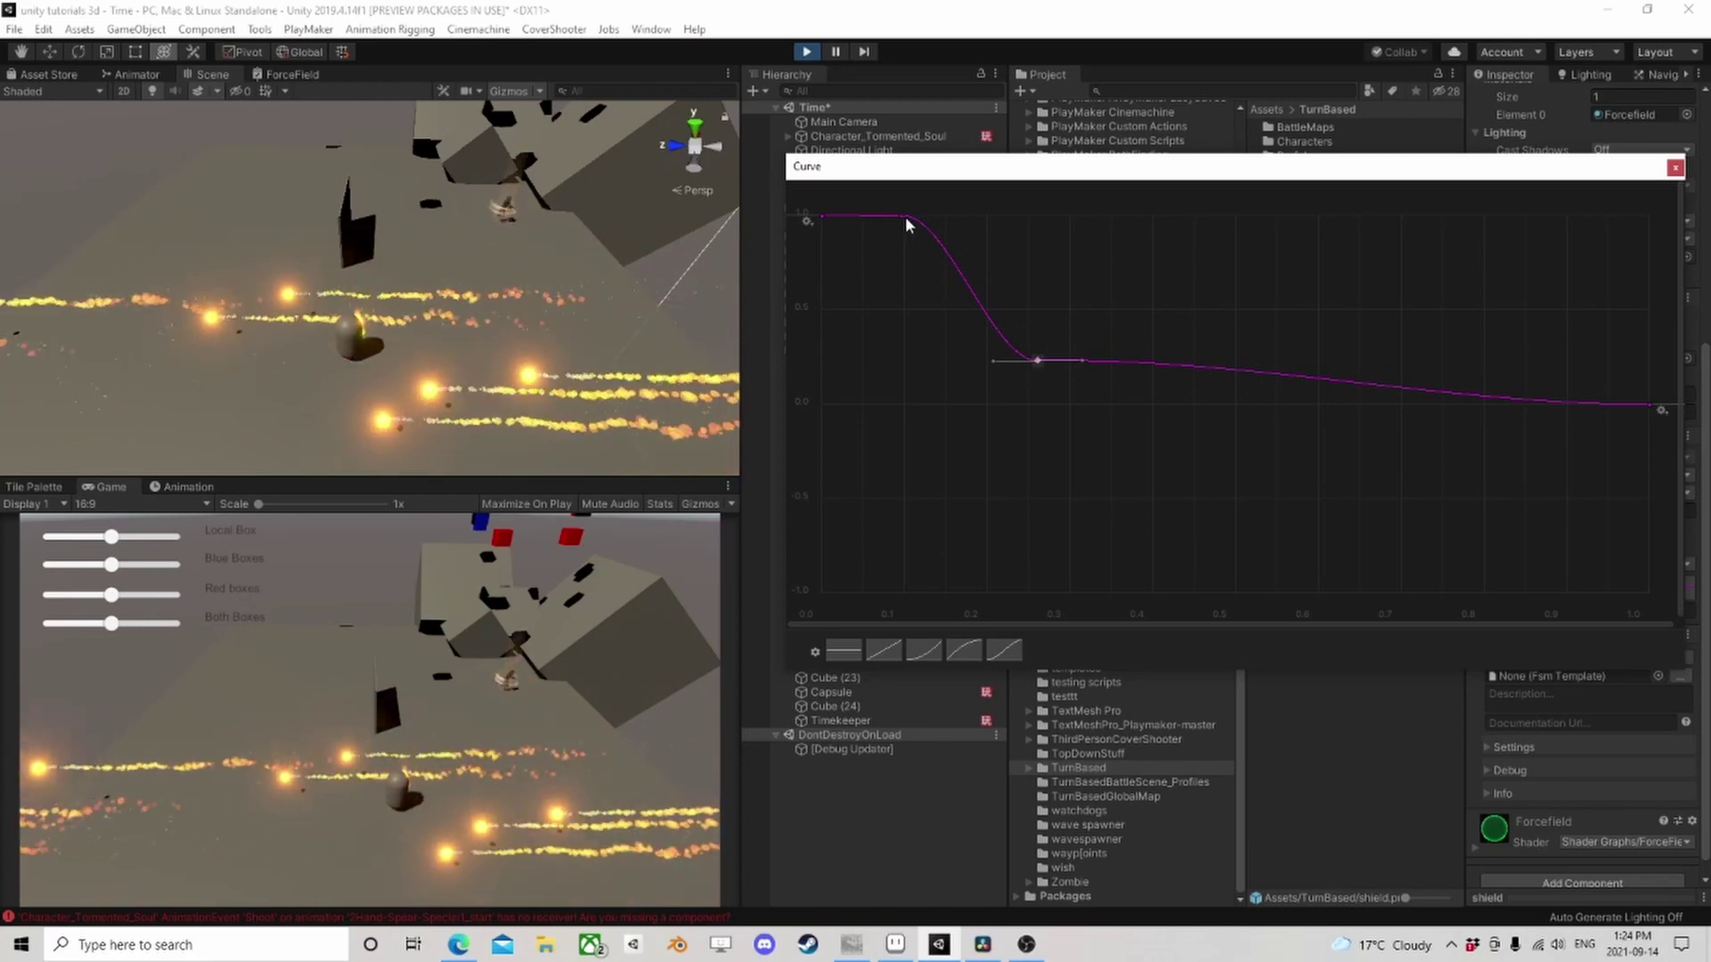
double_click(905, 217)
drag(905, 217, 905, 265)
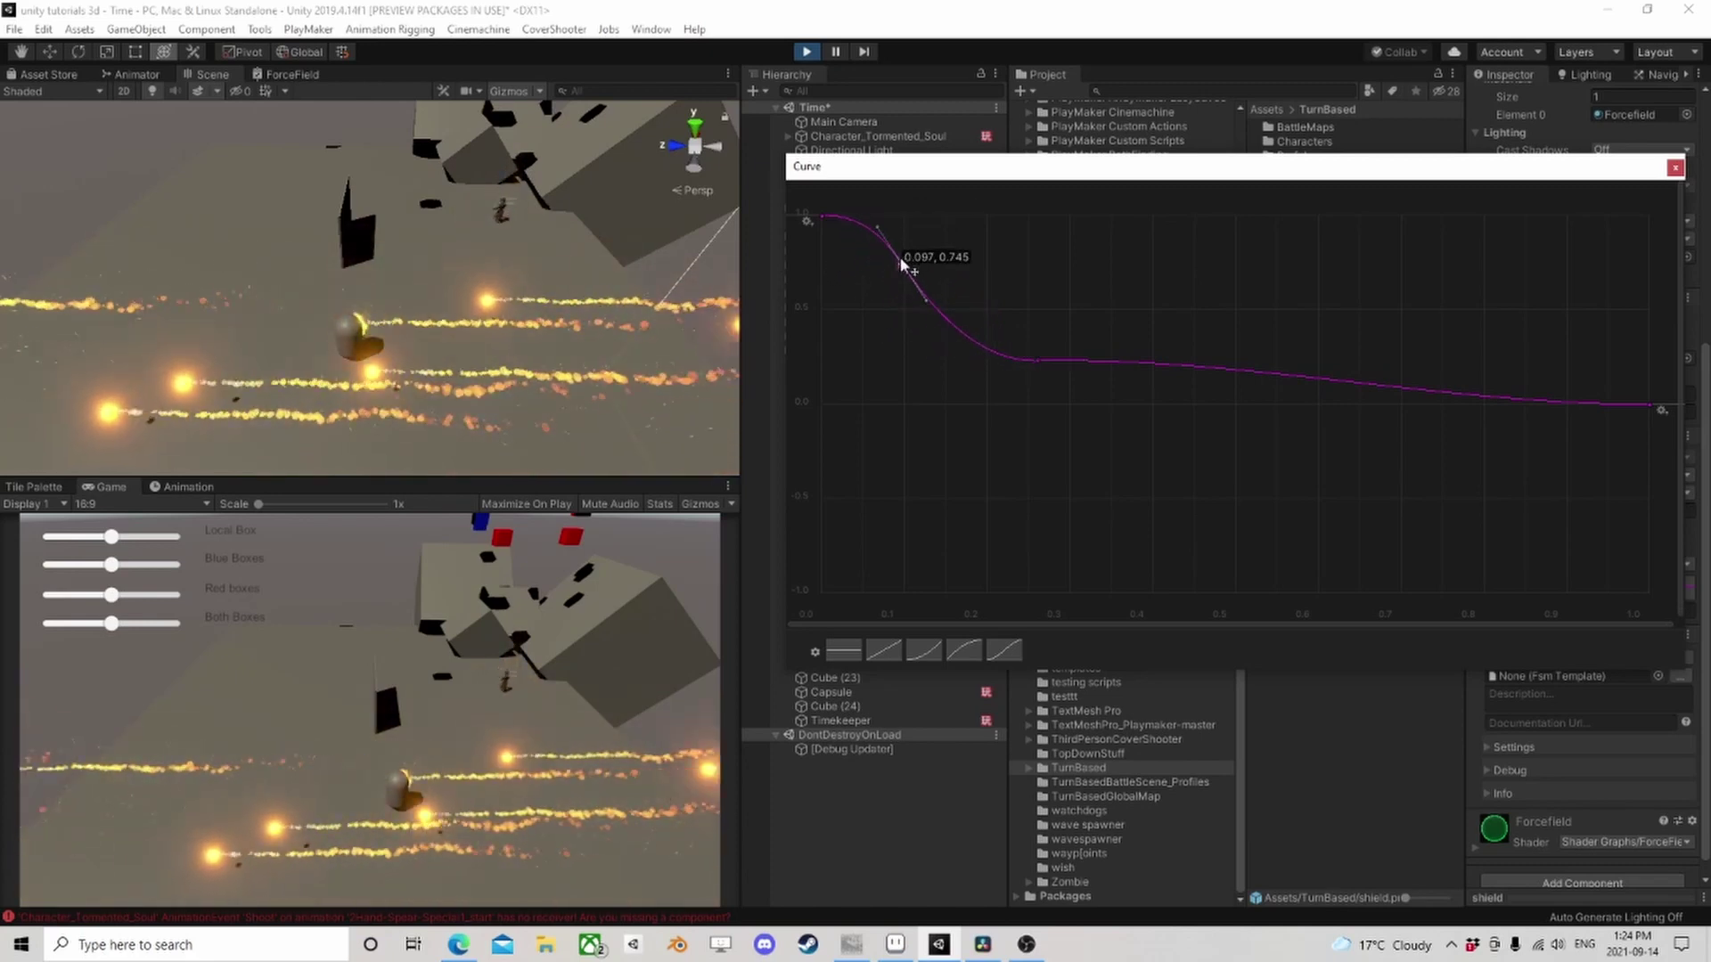
click(508, 695)
key(space)
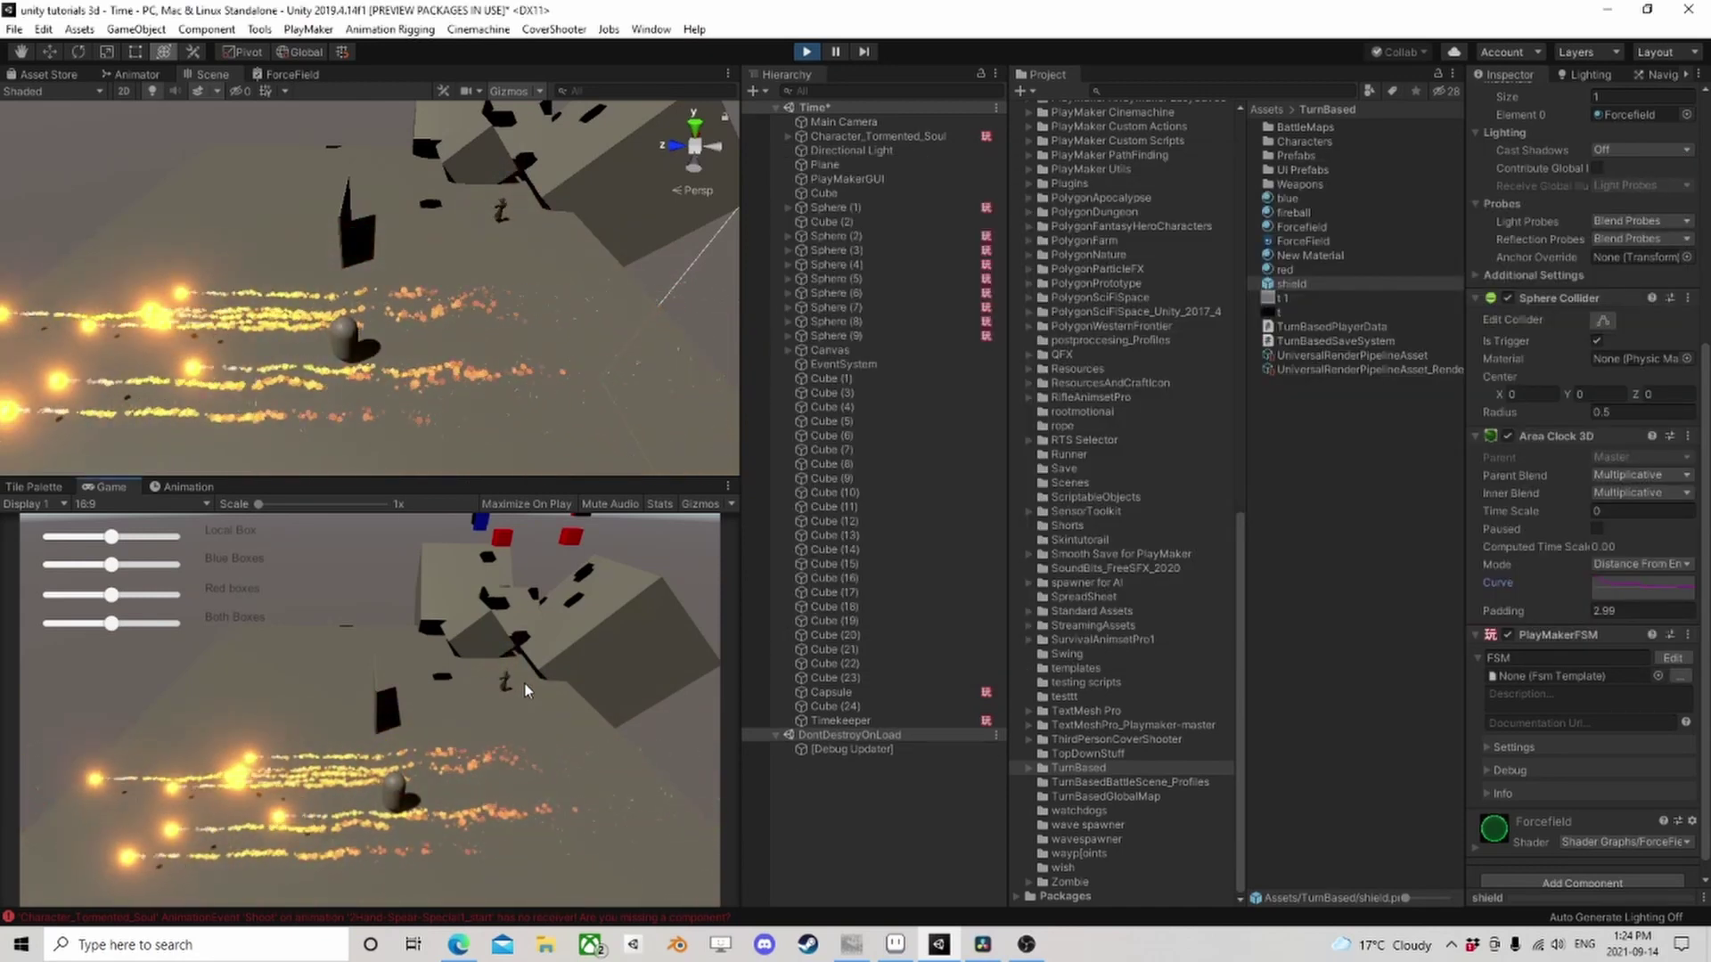
click(647, 649)
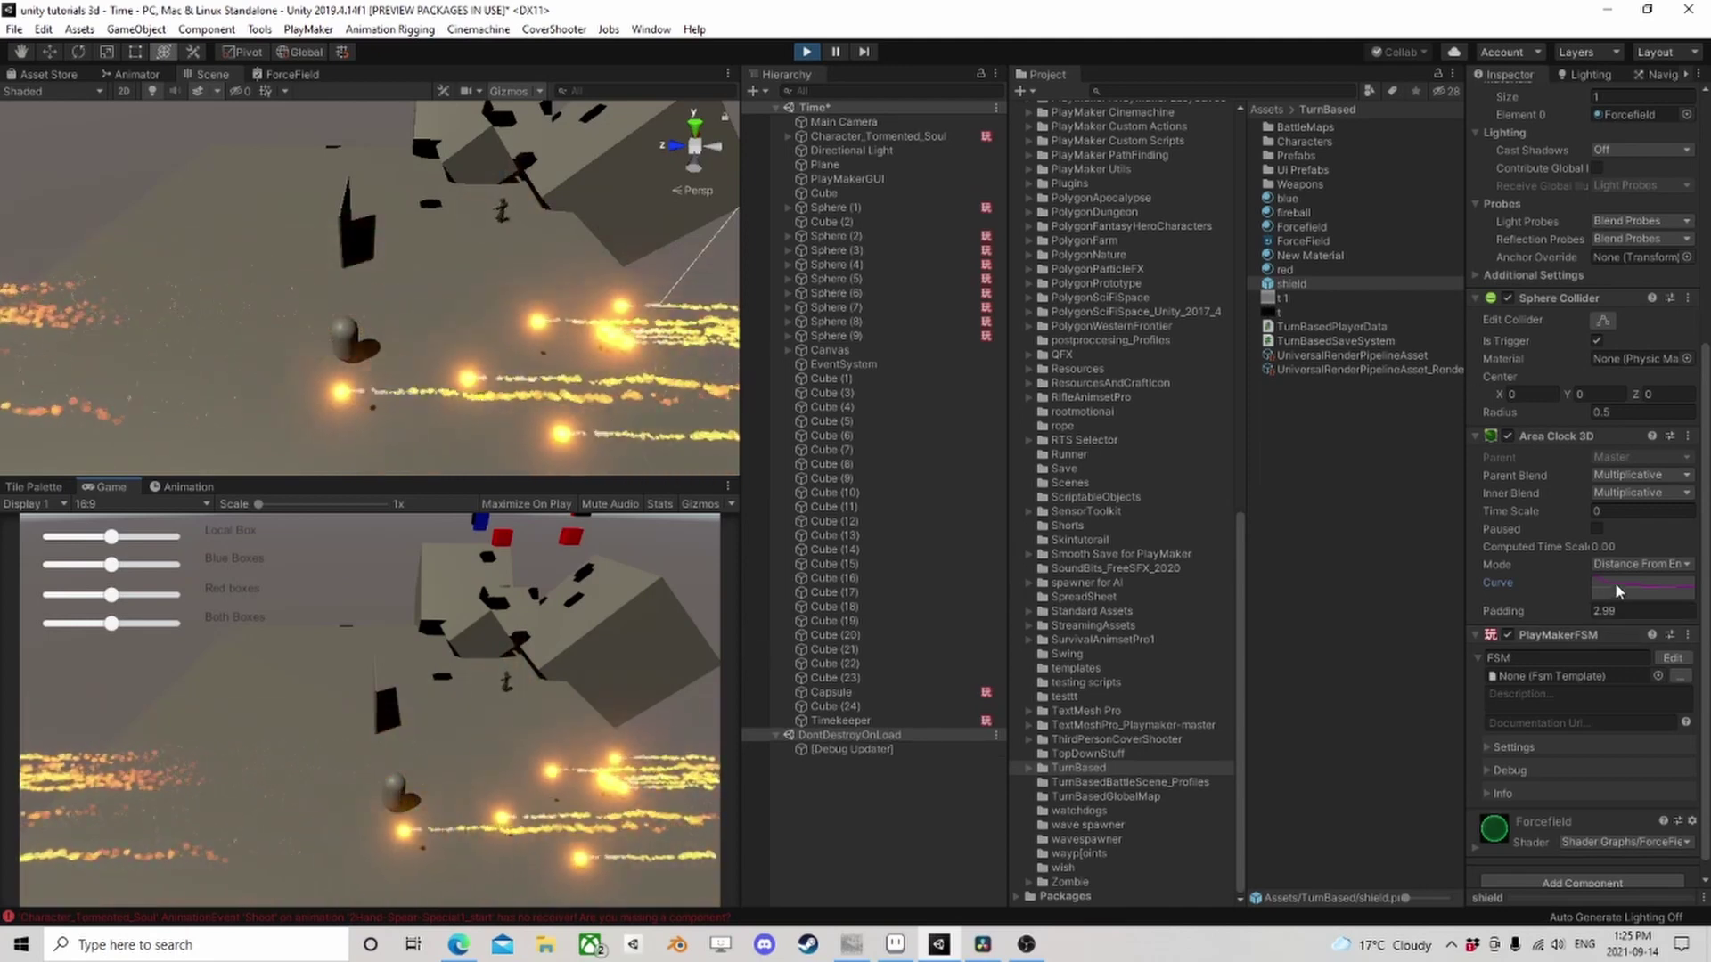
Shape the Area Clock 3D curve into waves by tilting a low key near 0.23 and adding keys at about 0.4 and 0.56
click(1640, 585)
mouse_move(1037, 360)
mouse_down()
mouse_move(1048, 417)
mouse_move(1016, 420)
mouse_move(1036, 360)
mouse_up()
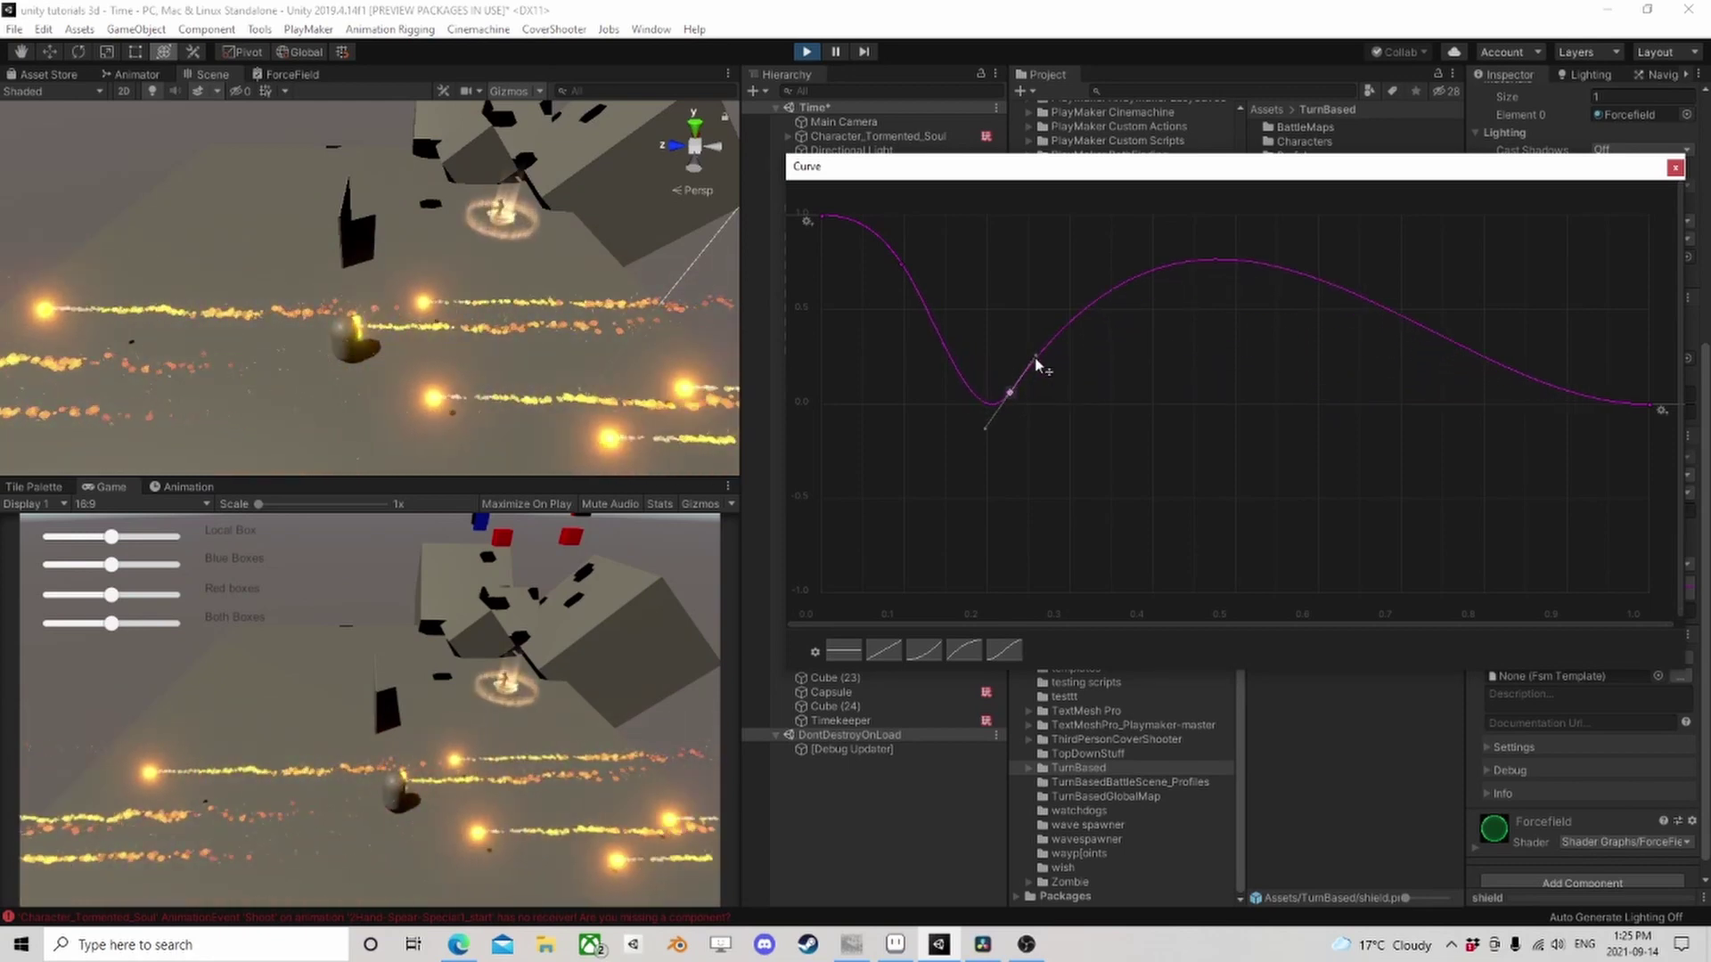
right_click(1150, 274)
click(1187, 287)
drag(1199, 287, 1179, 314)
right_click(1283, 392)
click(1335, 408)
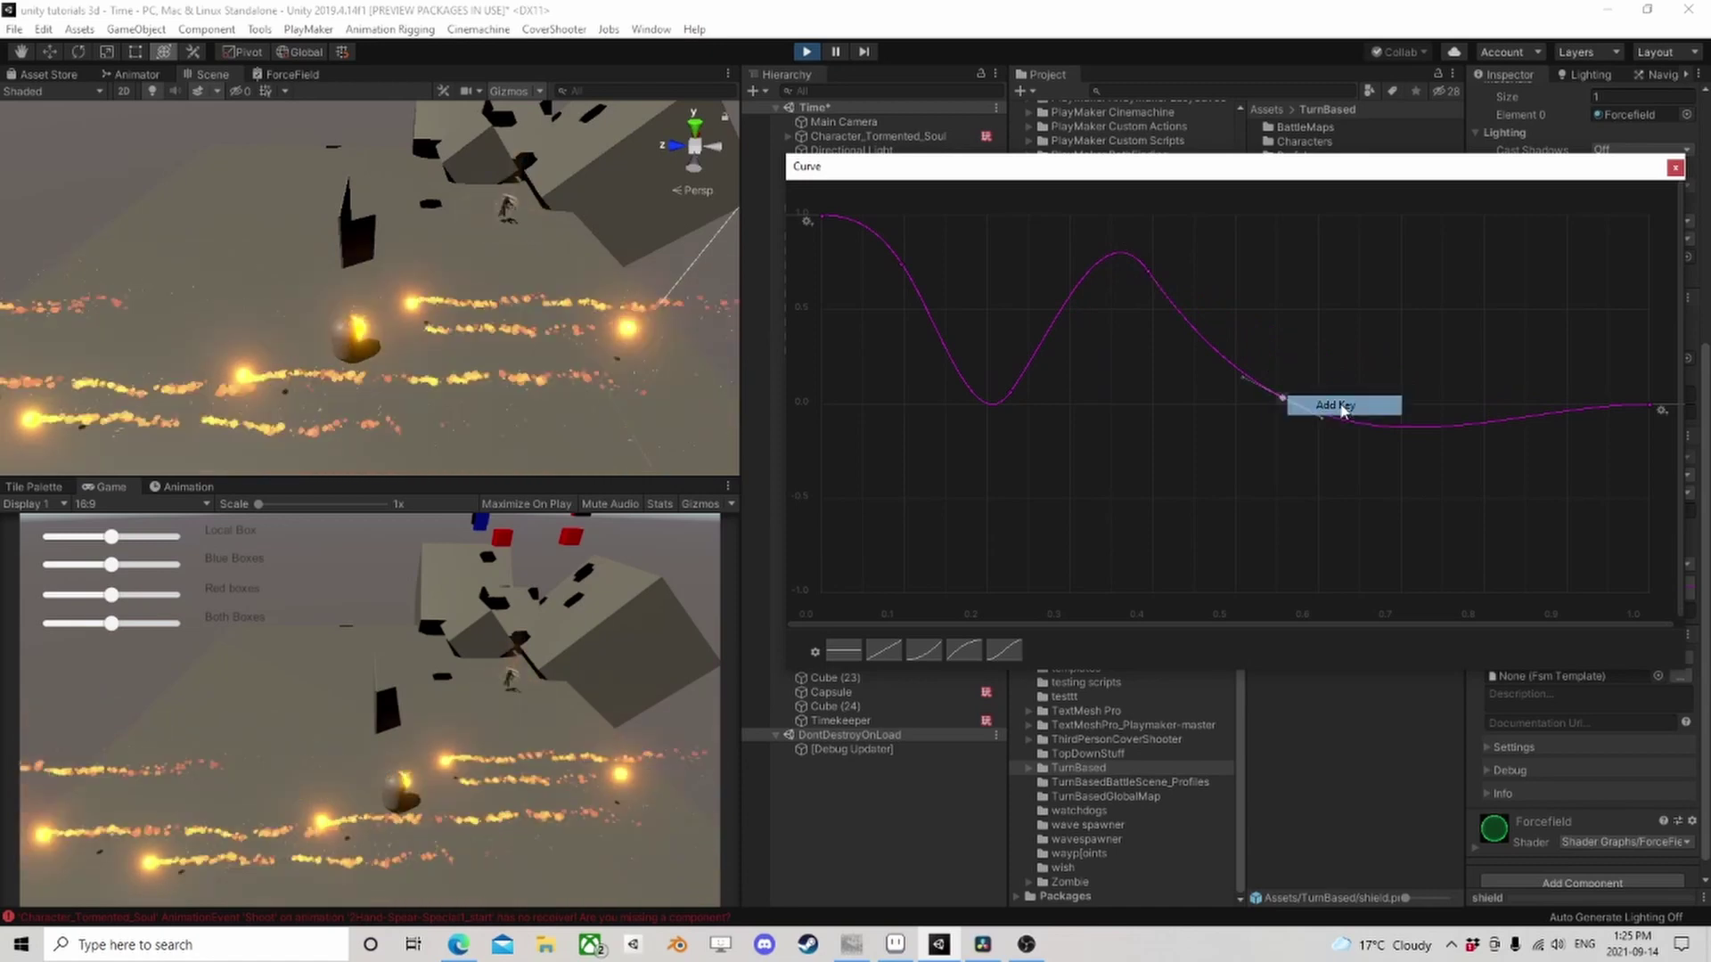
drag(1326, 392, 1323, 366)
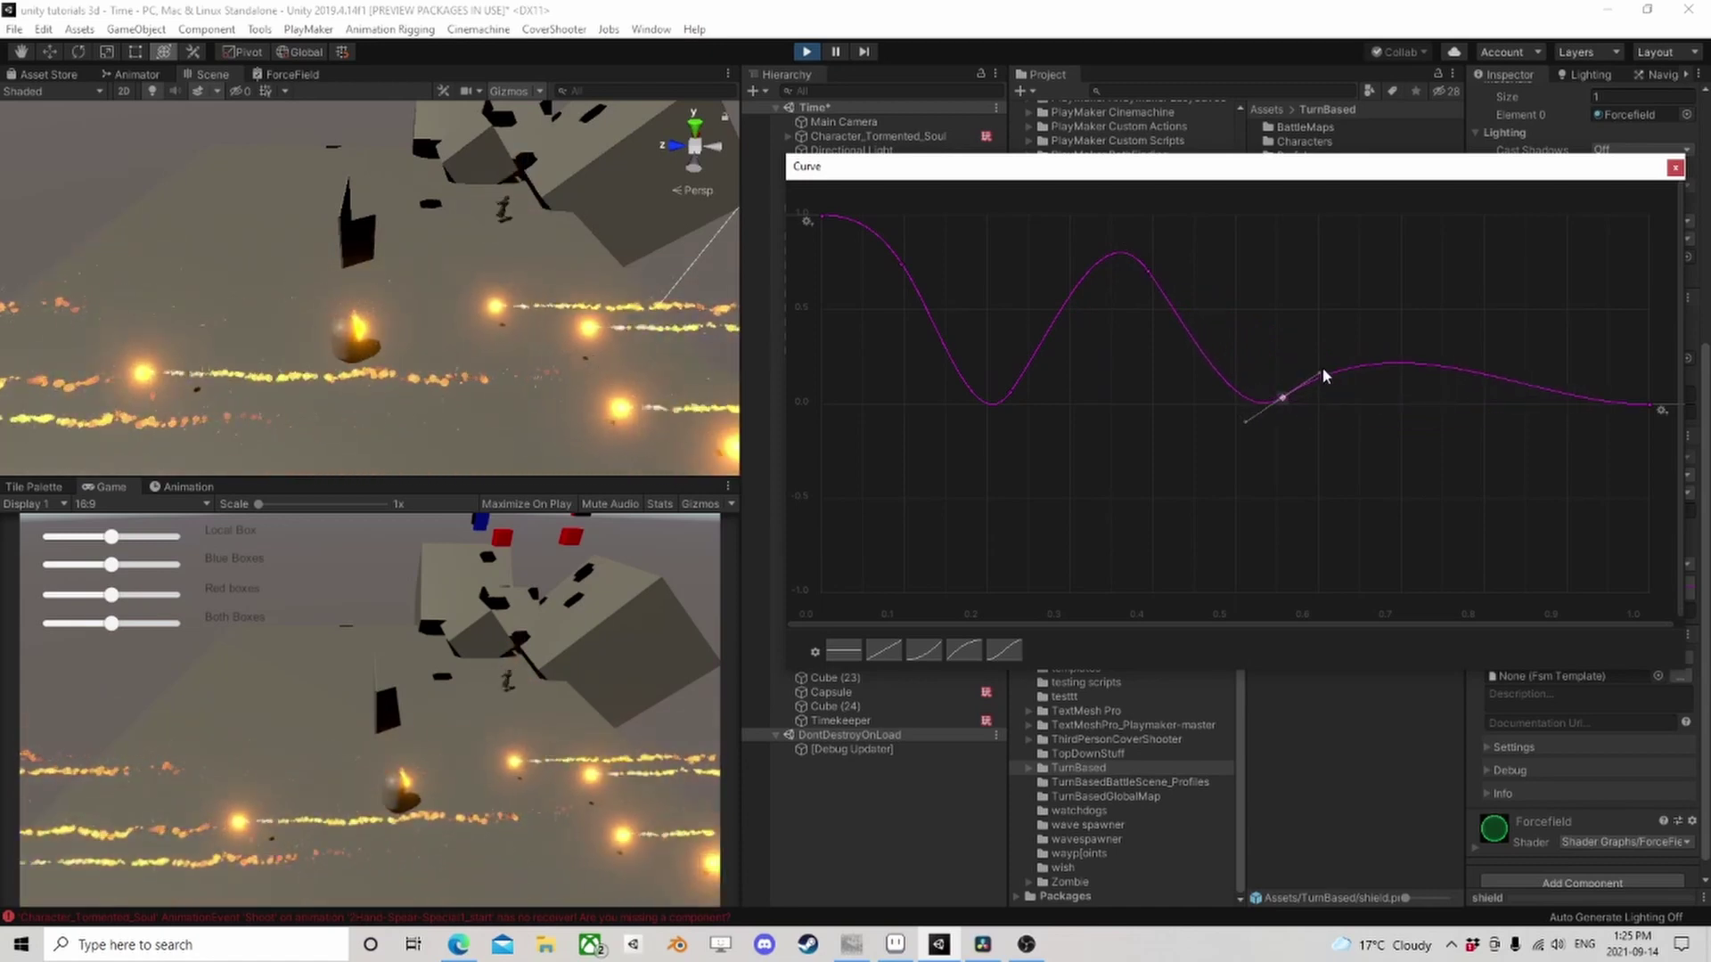
Test the shield with the wavy curve against the fireballs in the running game
click(578, 688)
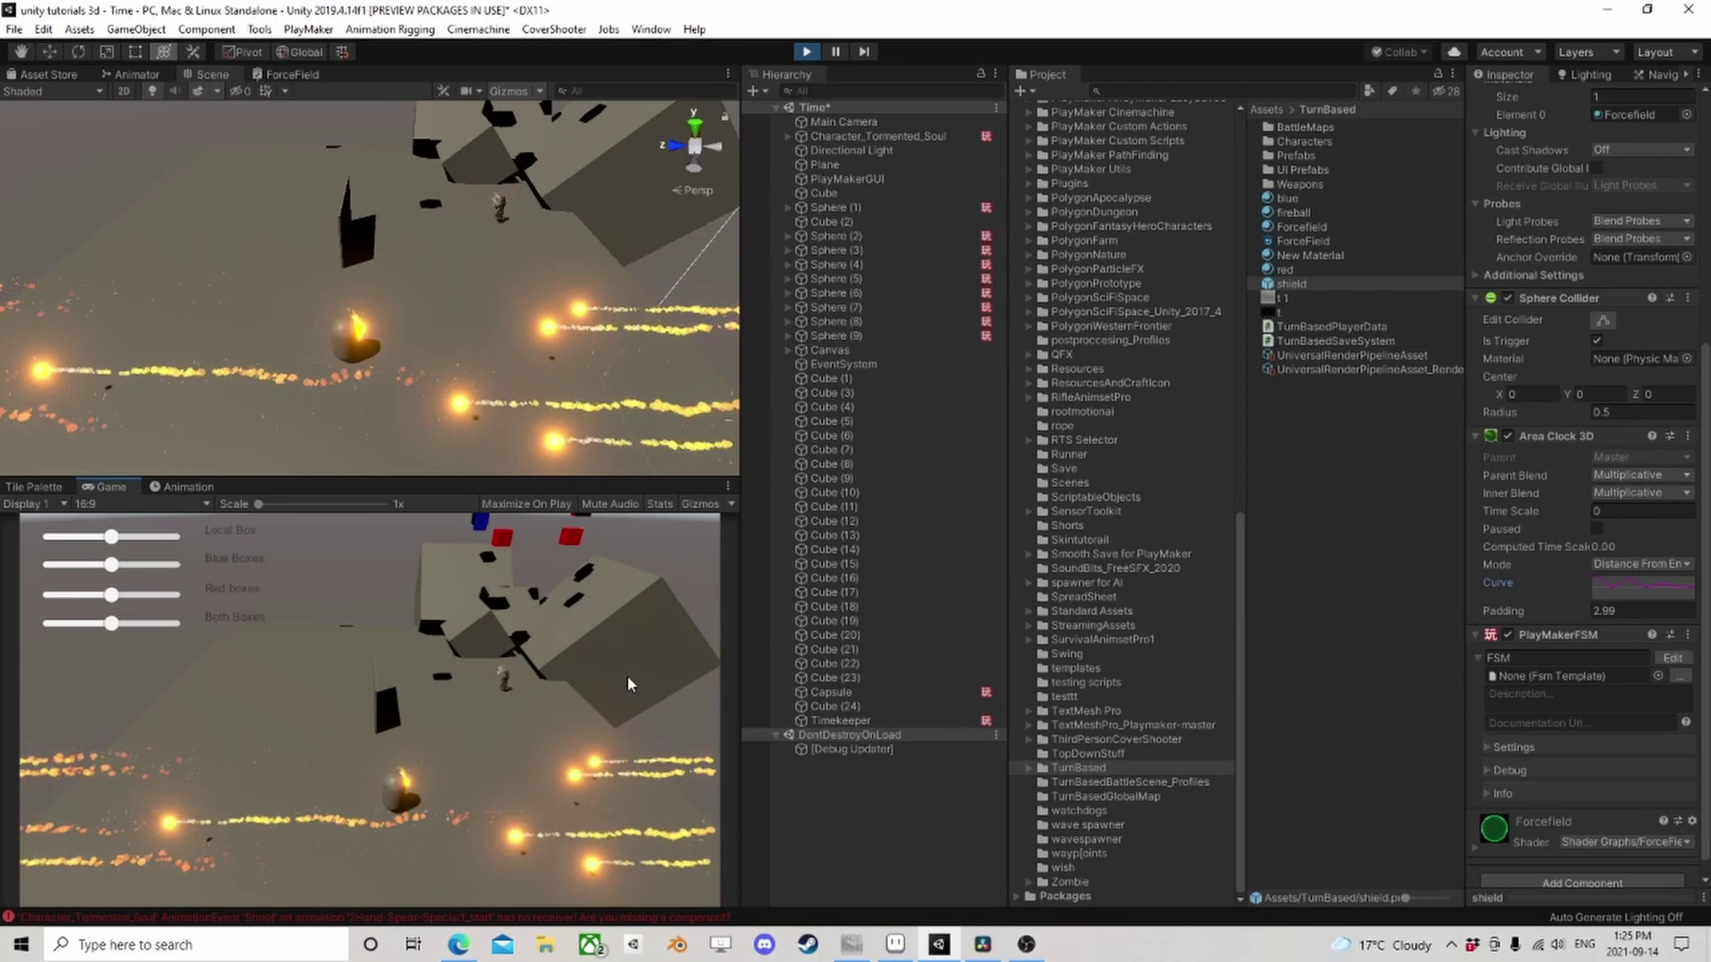
key(space)
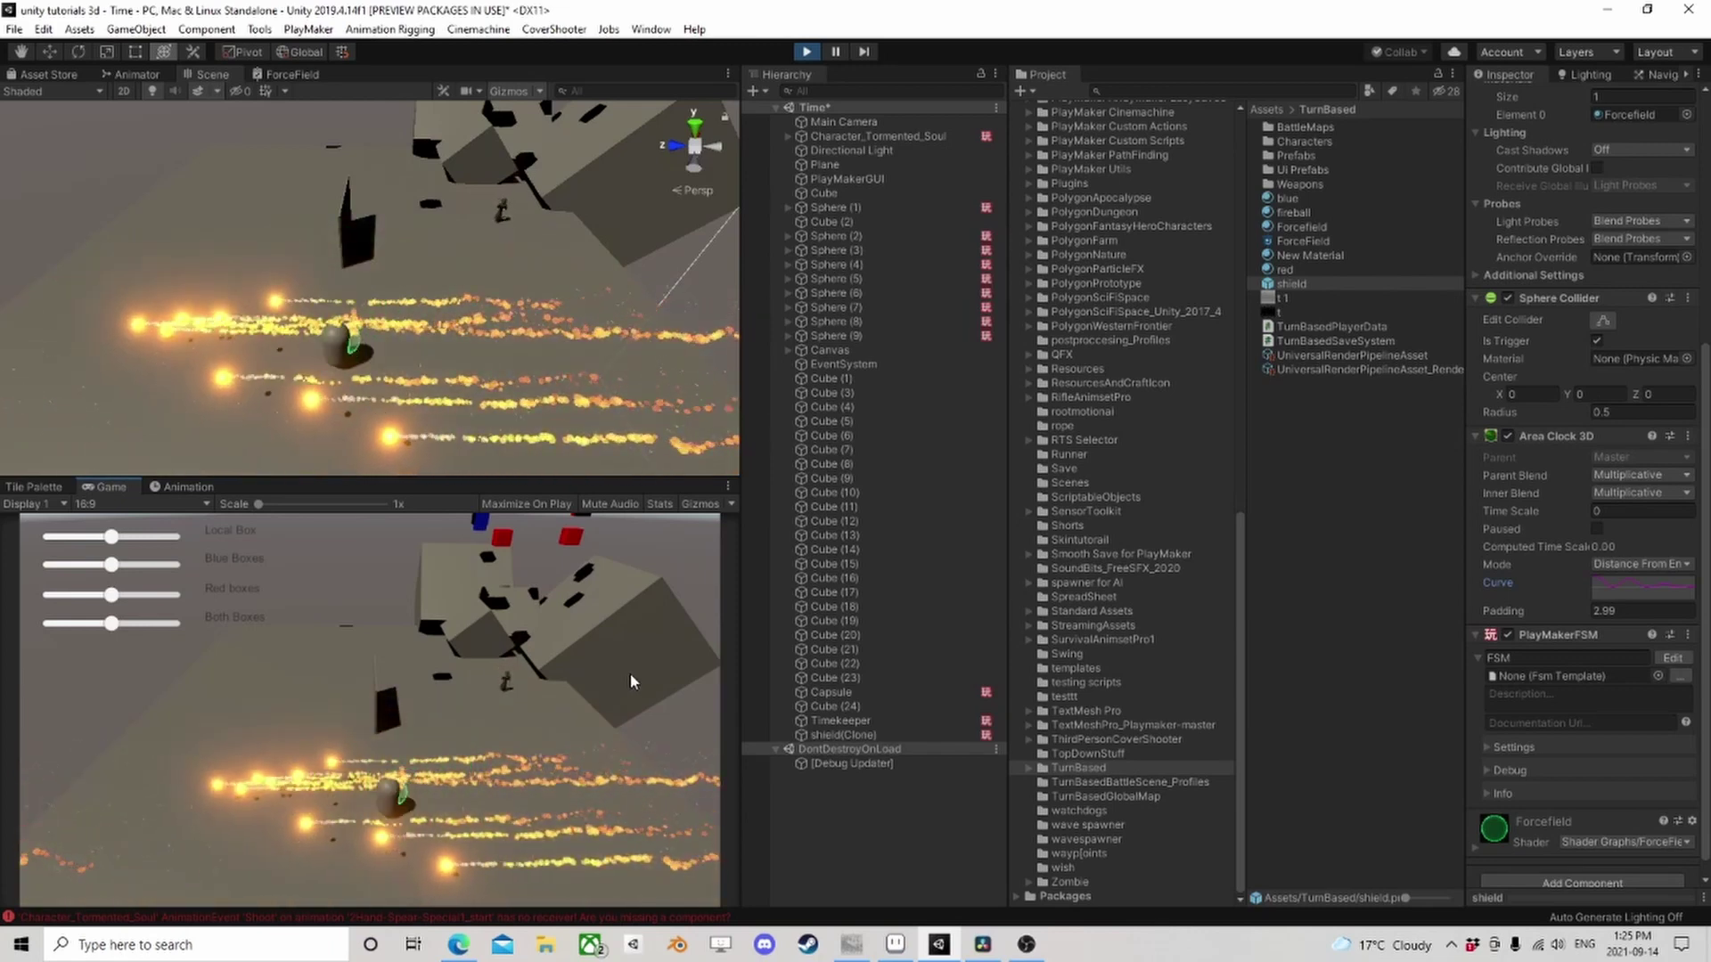
click(630, 681)
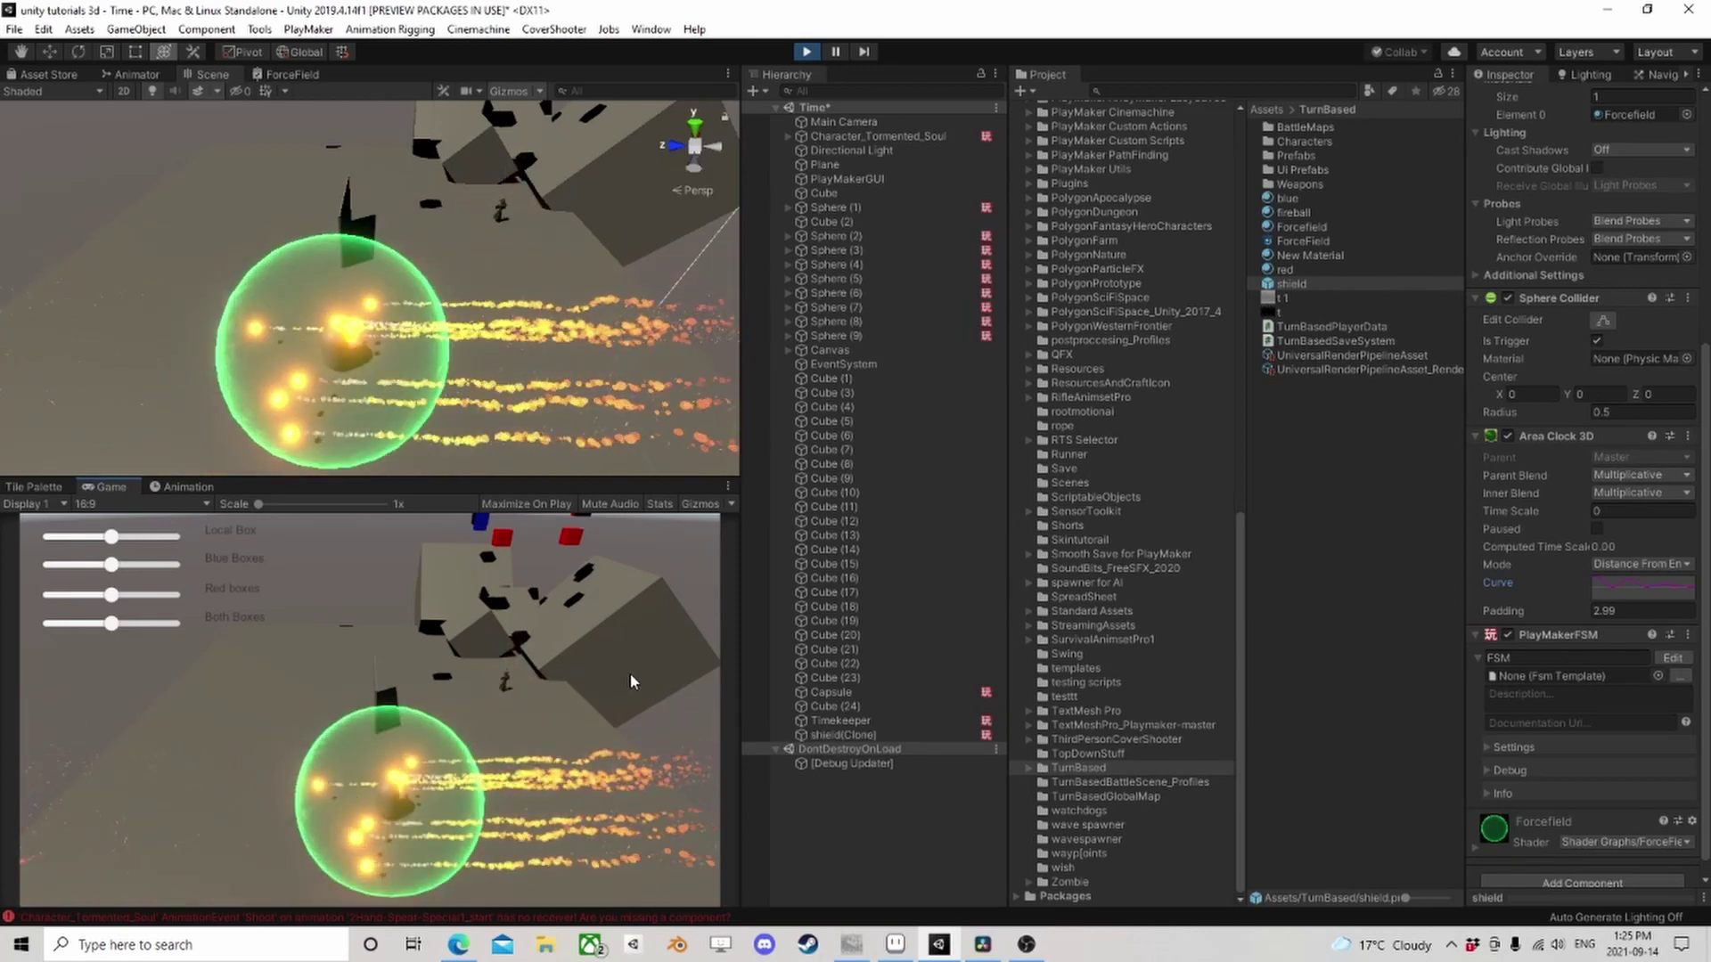
click(701, 677)
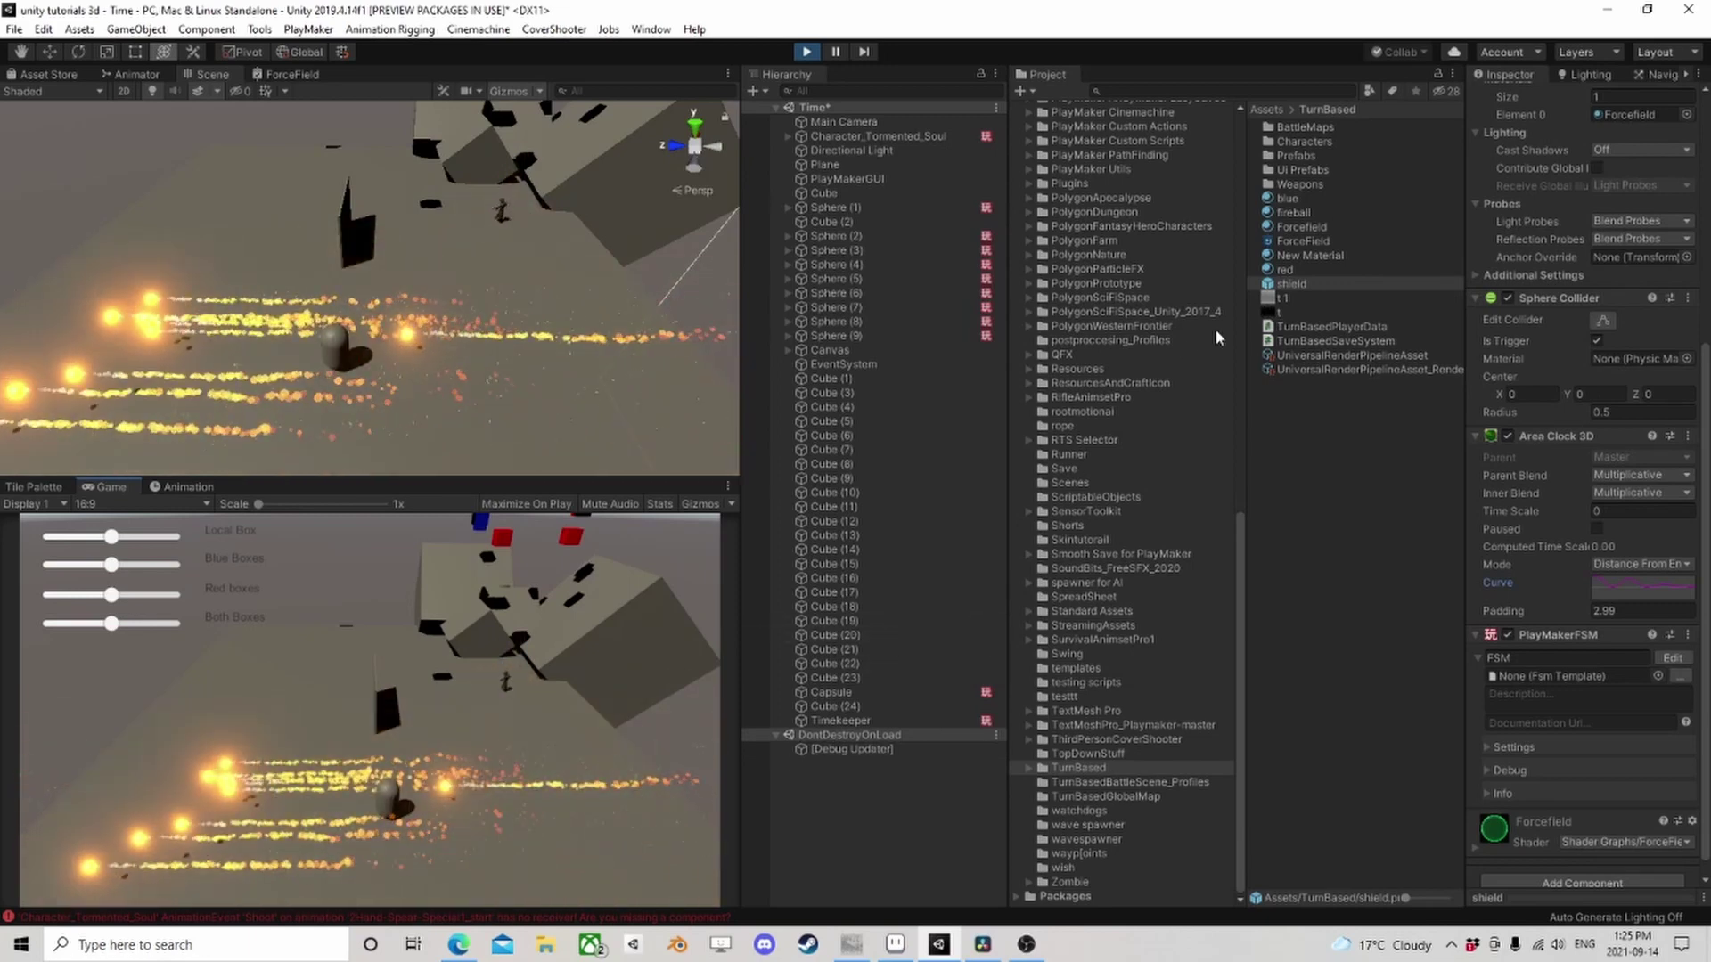
Delete the keys near 0.56, 0.4 and 0.23 from the shield's Area Clock 3D curve
click(1640, 588)
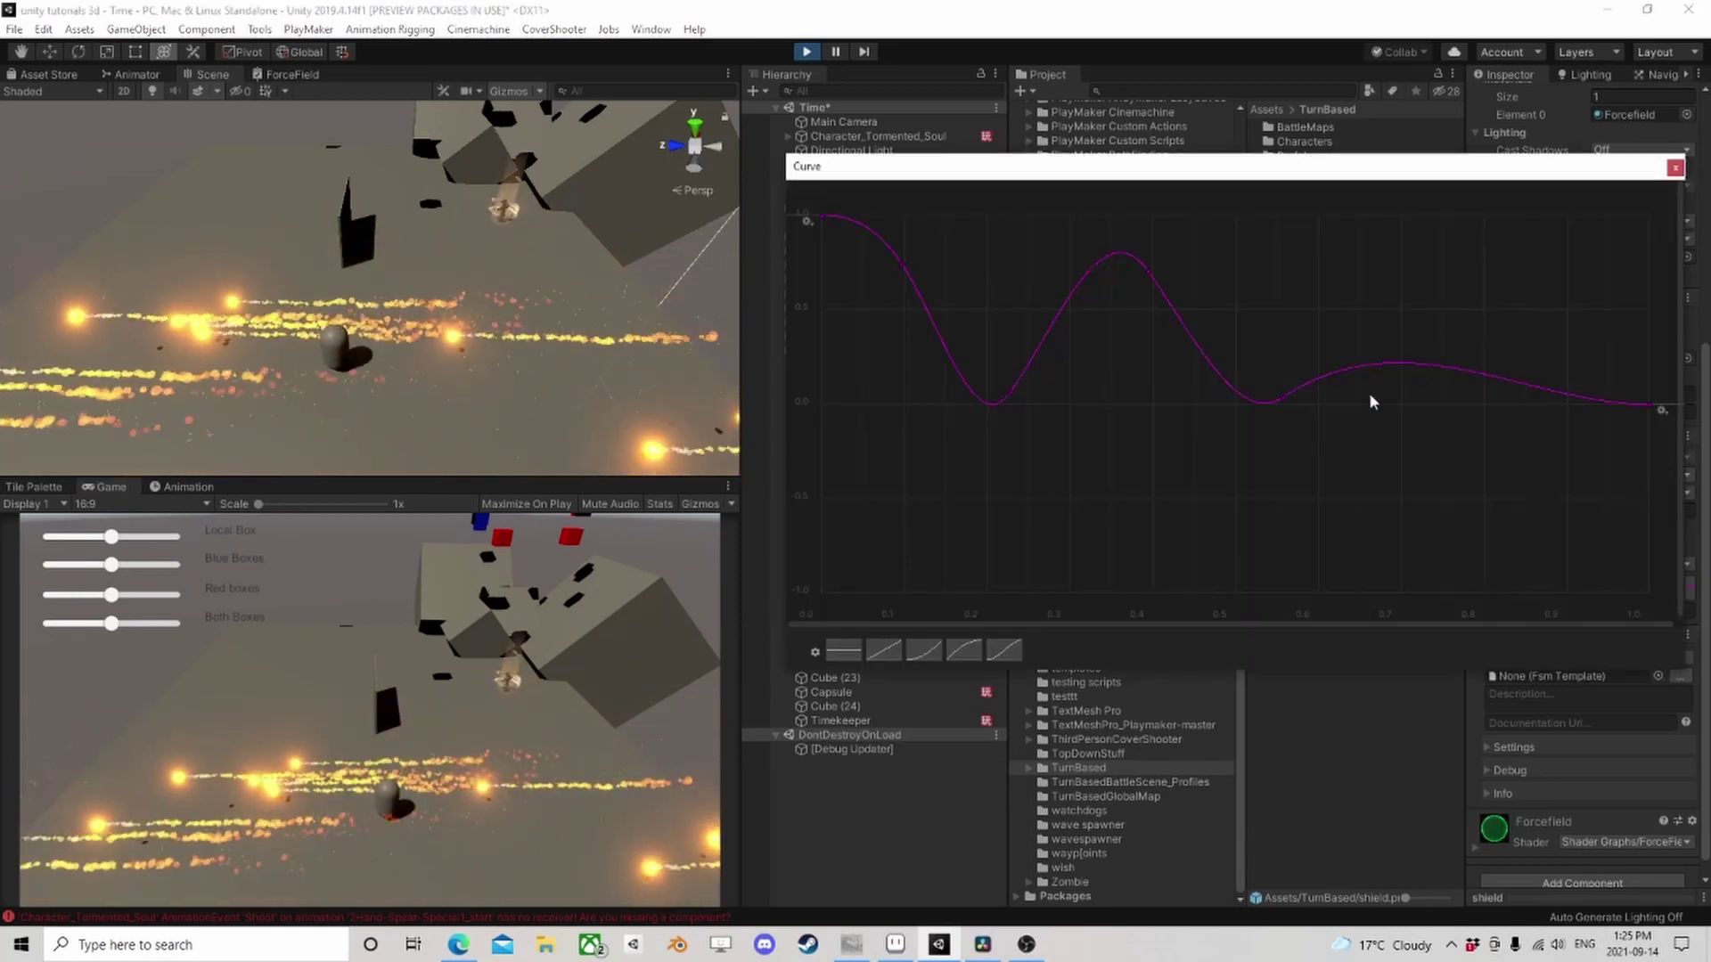
right_click(1278, 398)
click(1323, 407)
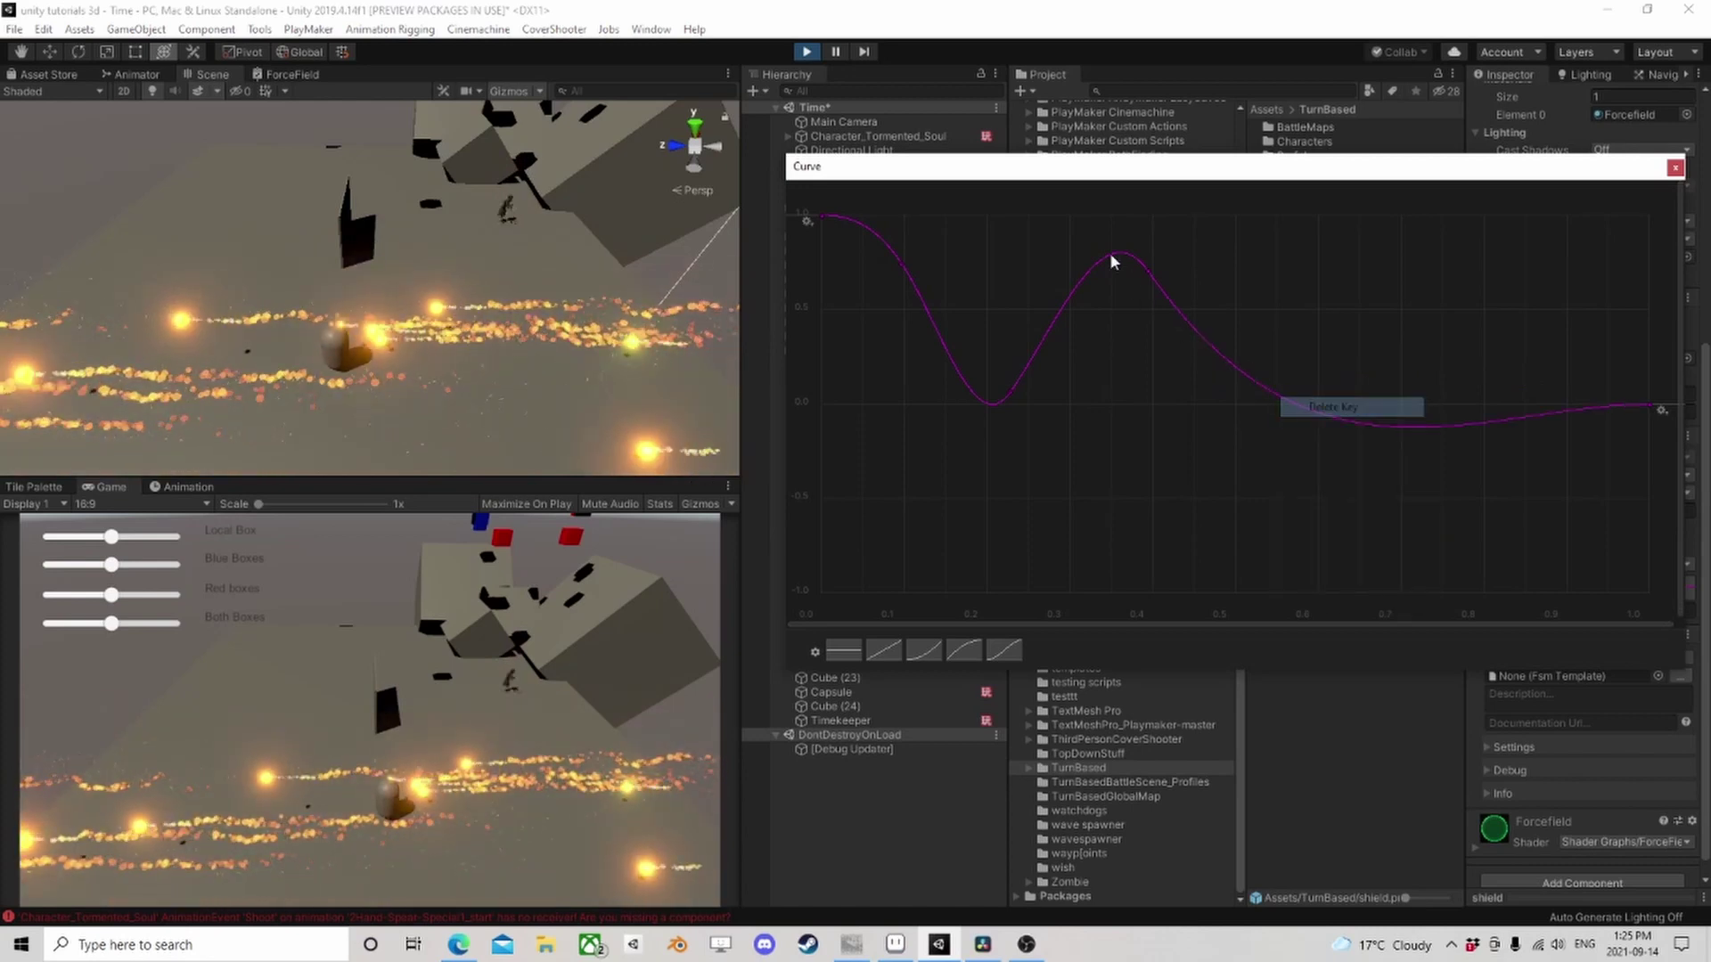
right_click(1147, 270)
click(1191, 282)
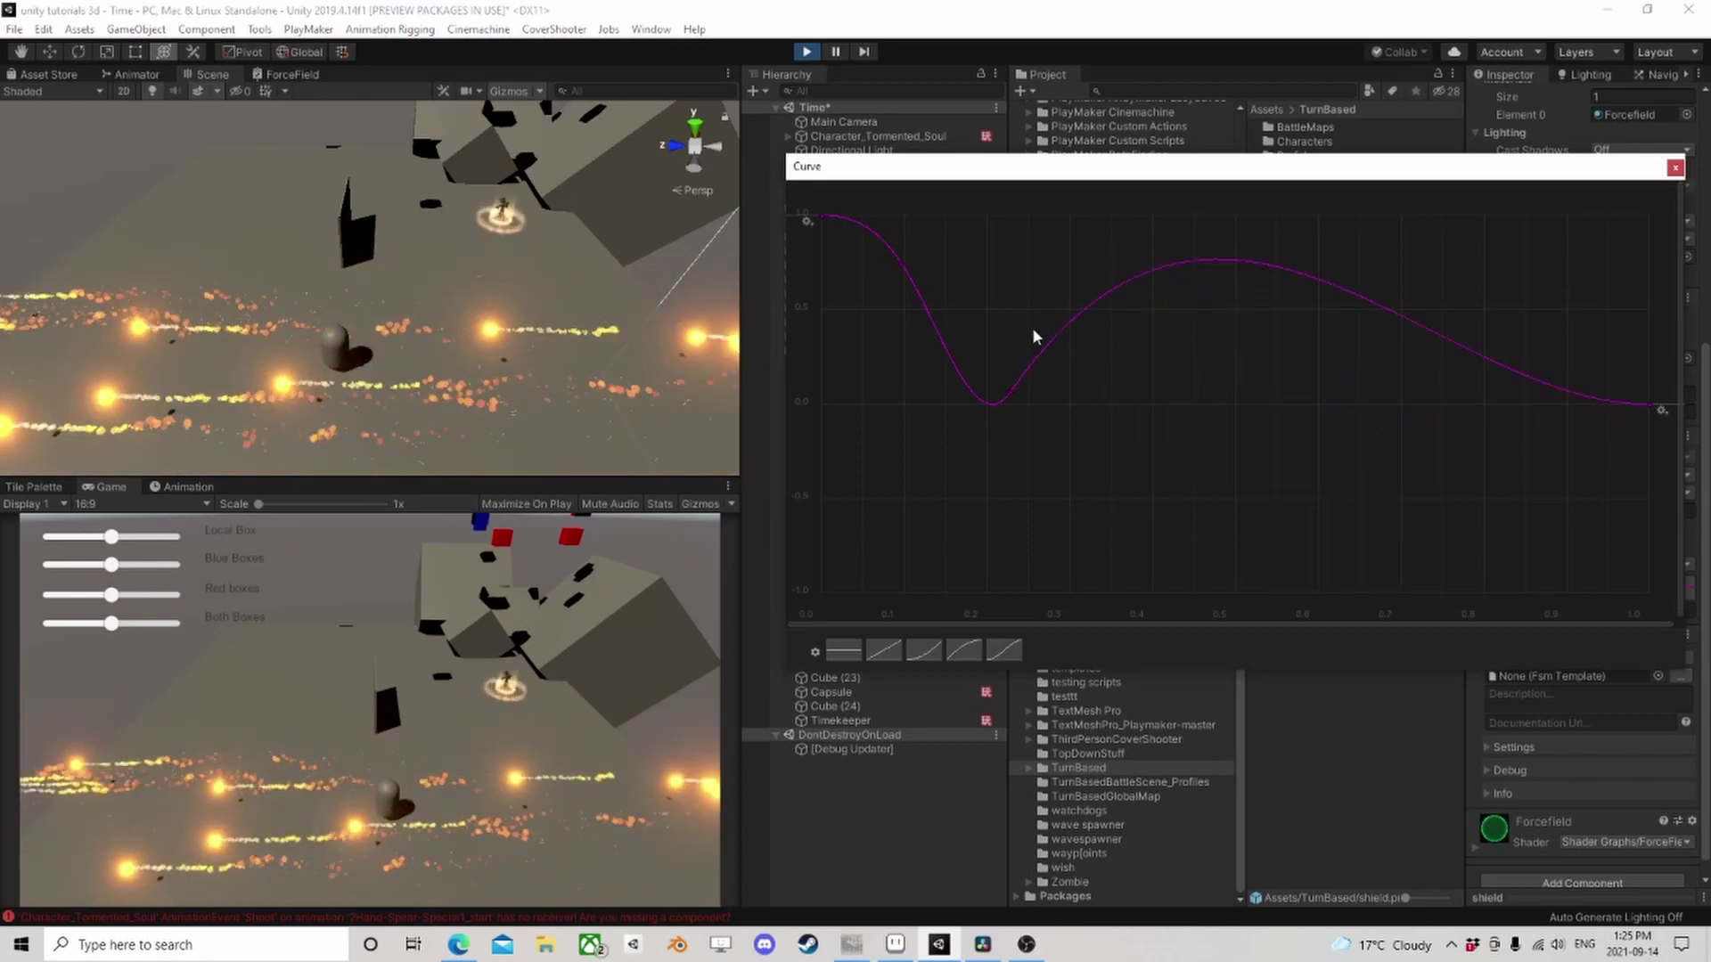
right_click(1008, 398)
click(1052, 410)
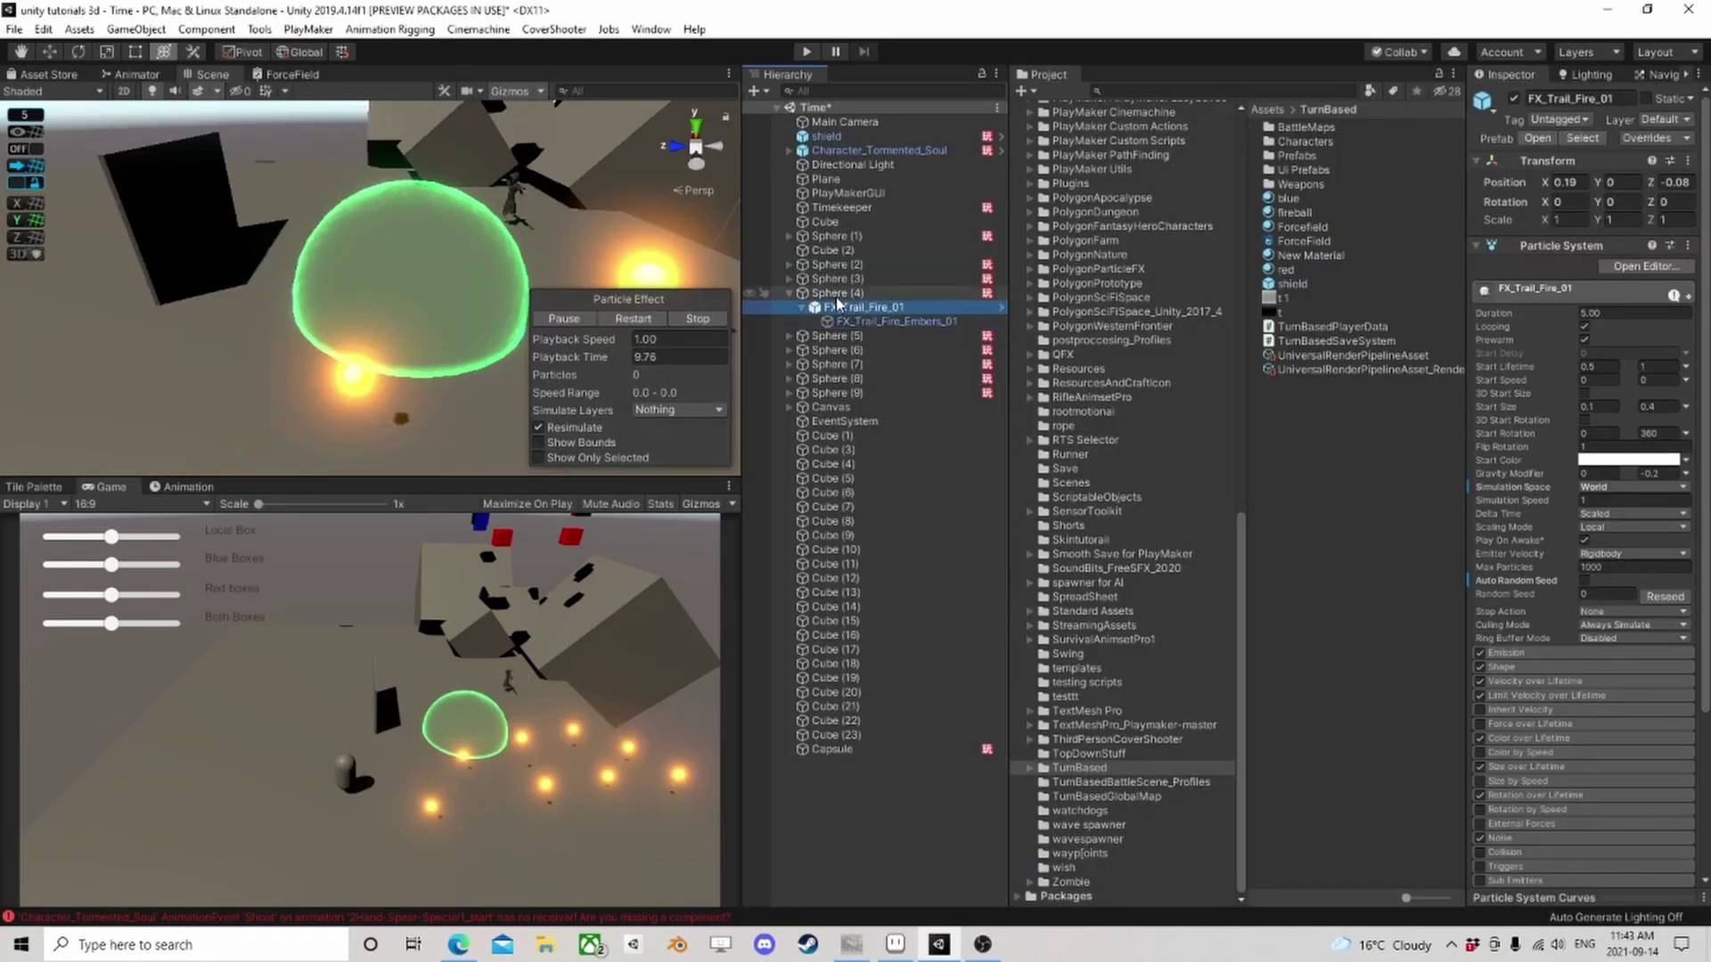
Select Sphere (4) and collapse its fire effect children in the hierarchy
click(870, 295)
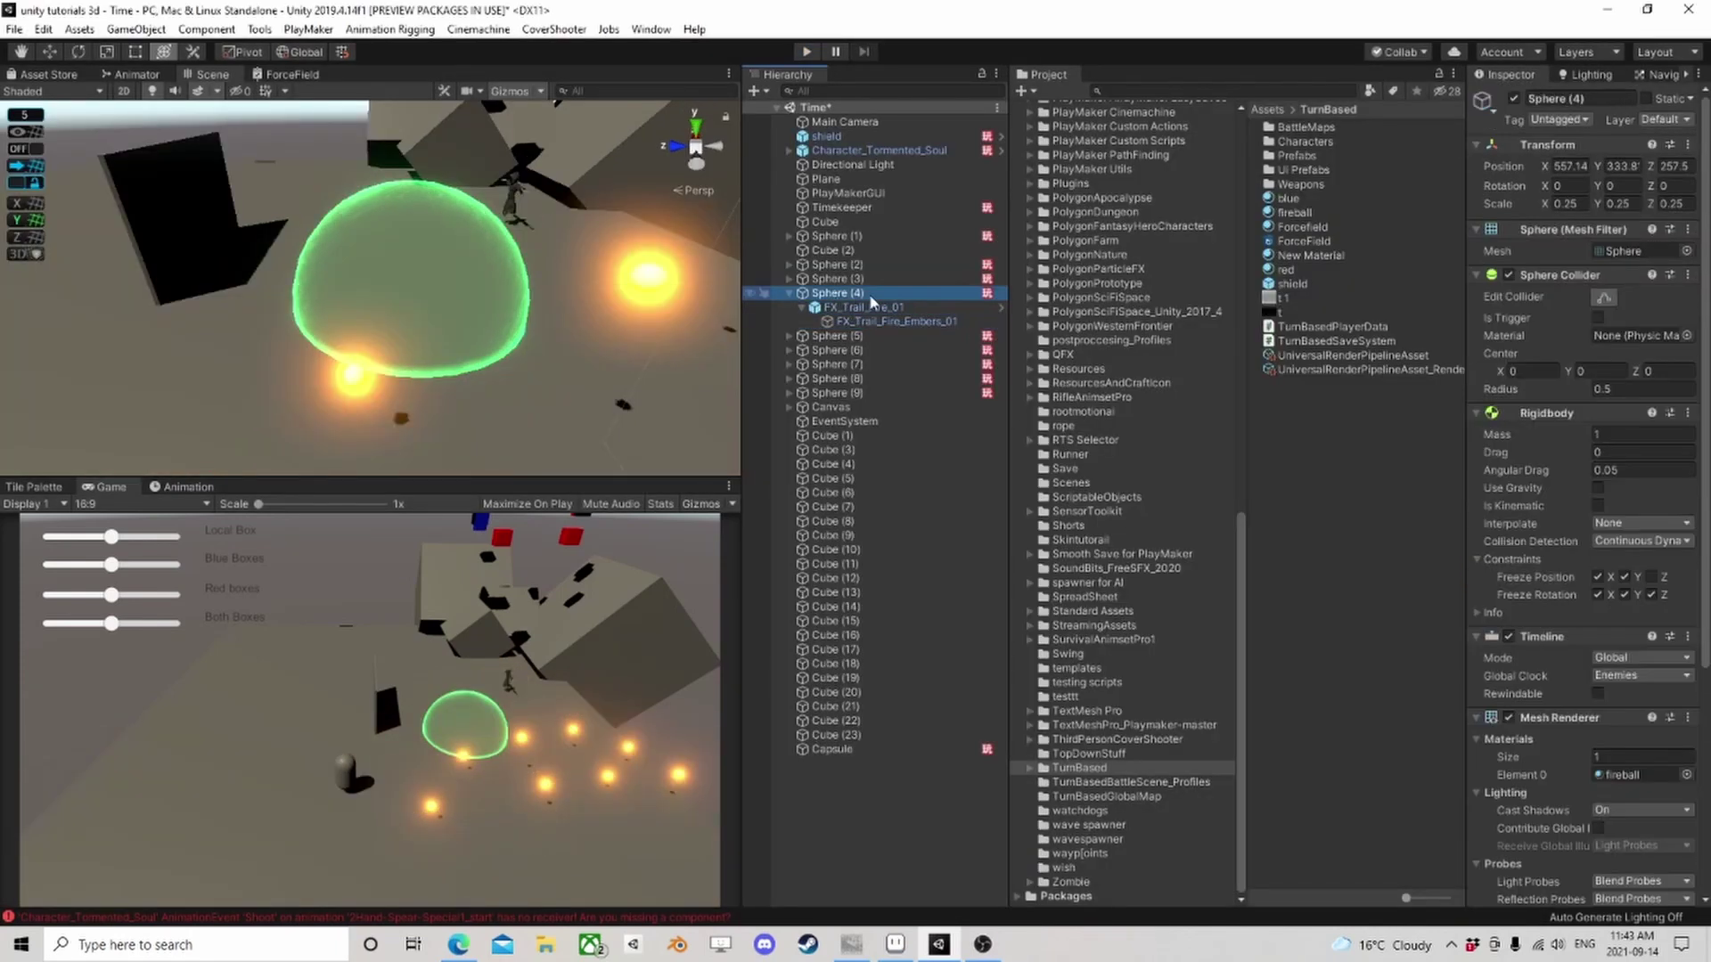
click(789, 293)
scroll(546, 276, down, 6)
middle_drag(451, 238, 513, 392)
right_drag(512, 393, 487, 339)
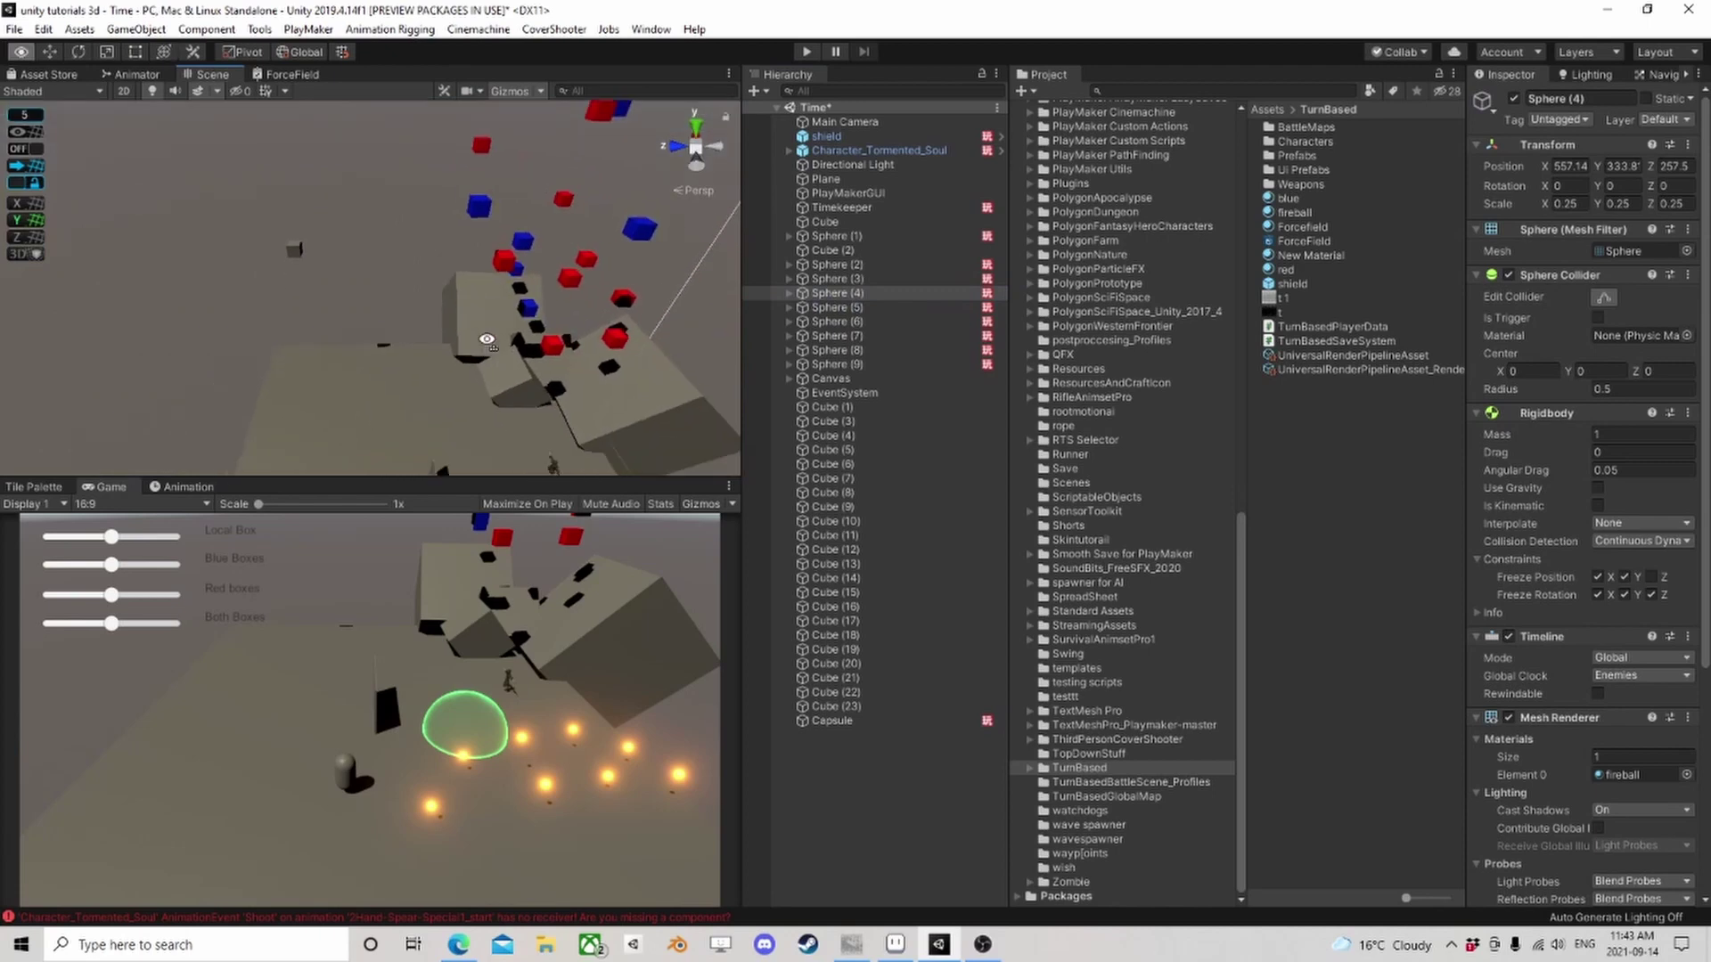
Add a new 3D cube to the scene and lower it to a Y position of about 338.2
right_click(824, 771)
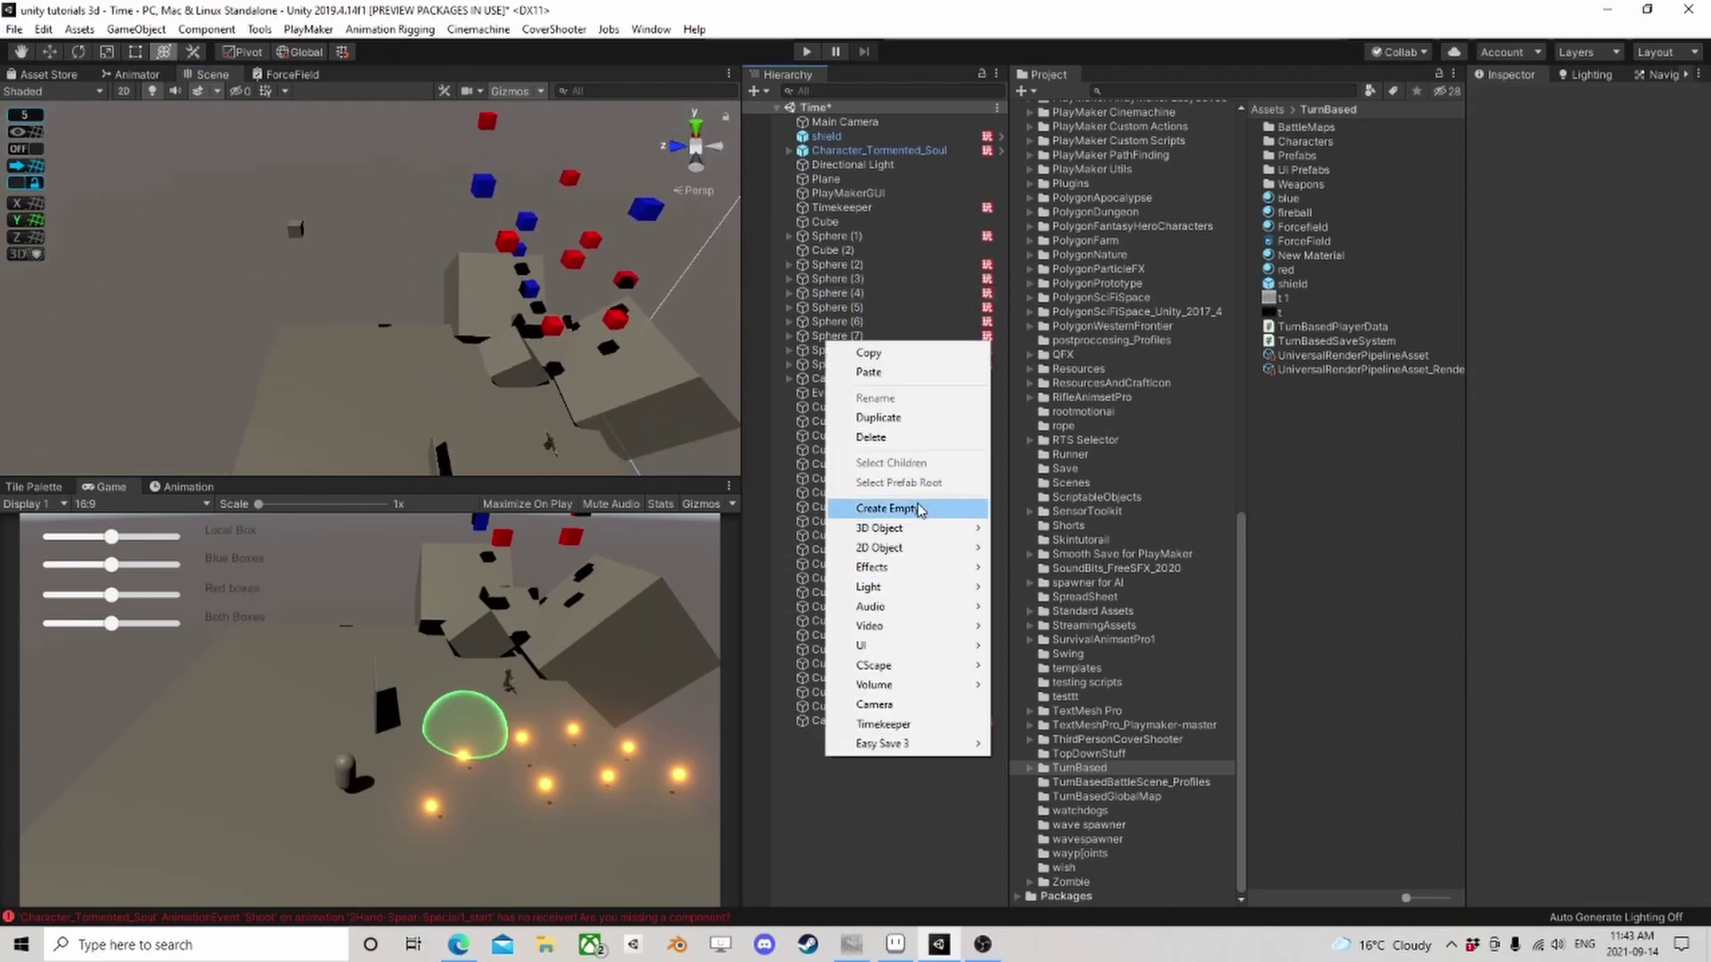
mouse_move(898, 532)
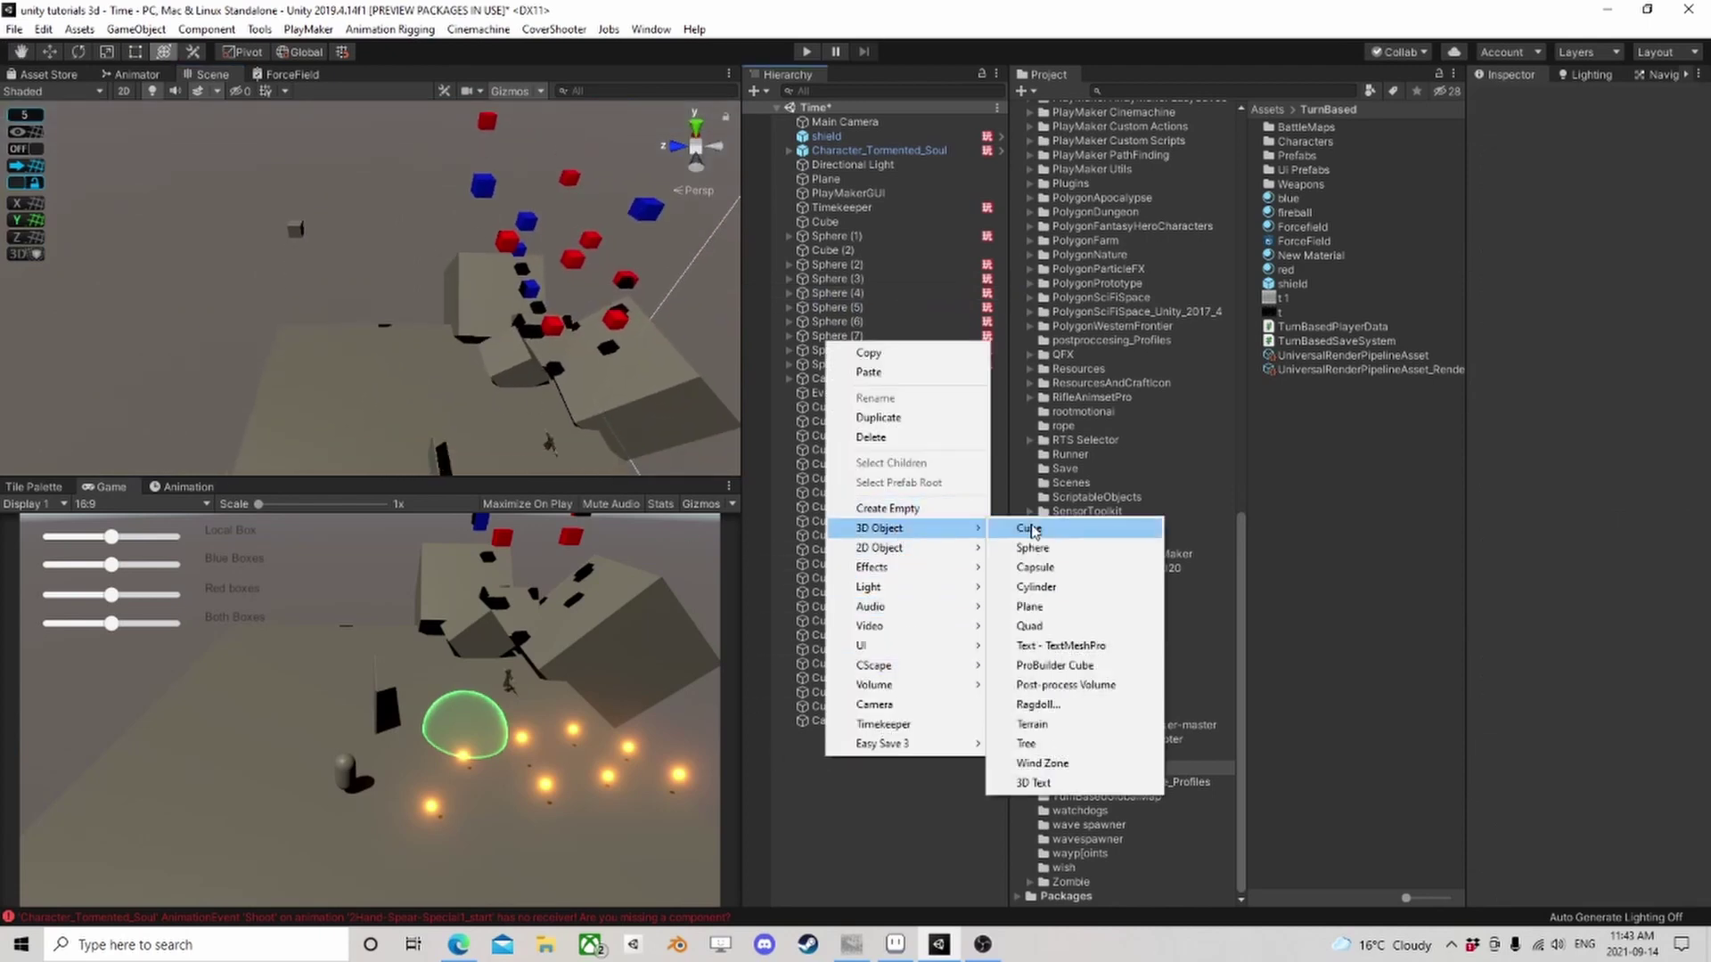
click(1031, 530)
drag(365, 294, 363, 475)
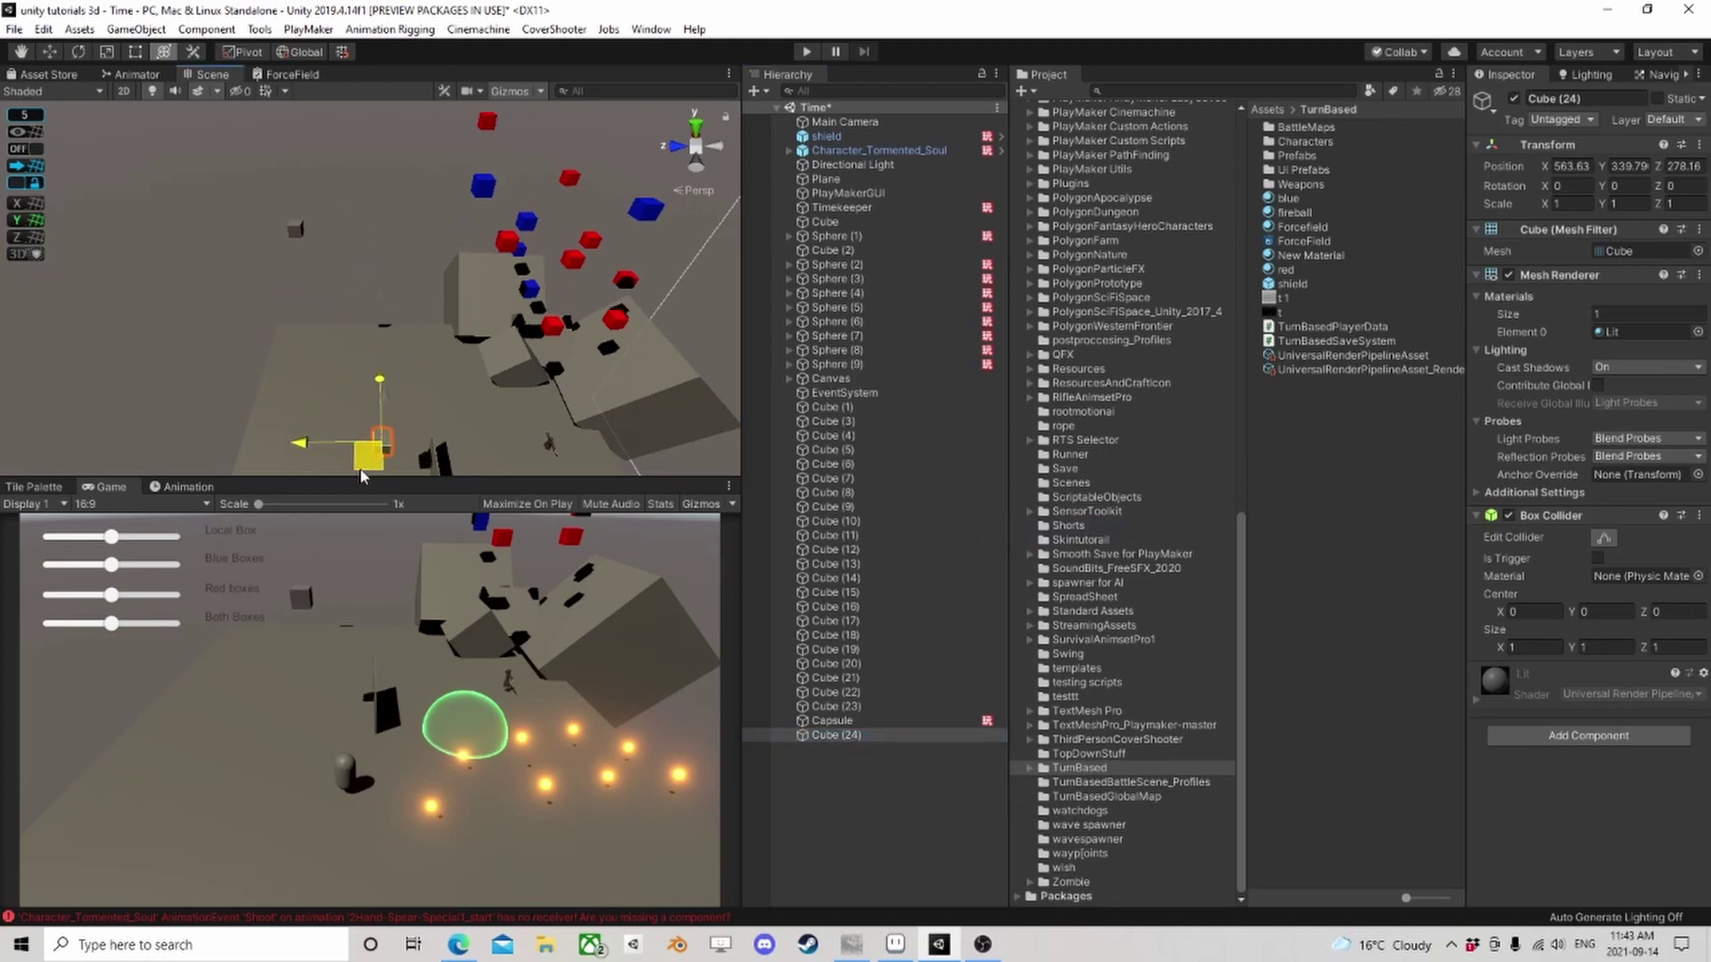
scroll(428, 418, down, 4)
middle_drag(454, 364, 566, 301)
drag(535, 272, 530, 289)
Add a Rigidbody and a Timeline component to the new cube
click(1589, 735)
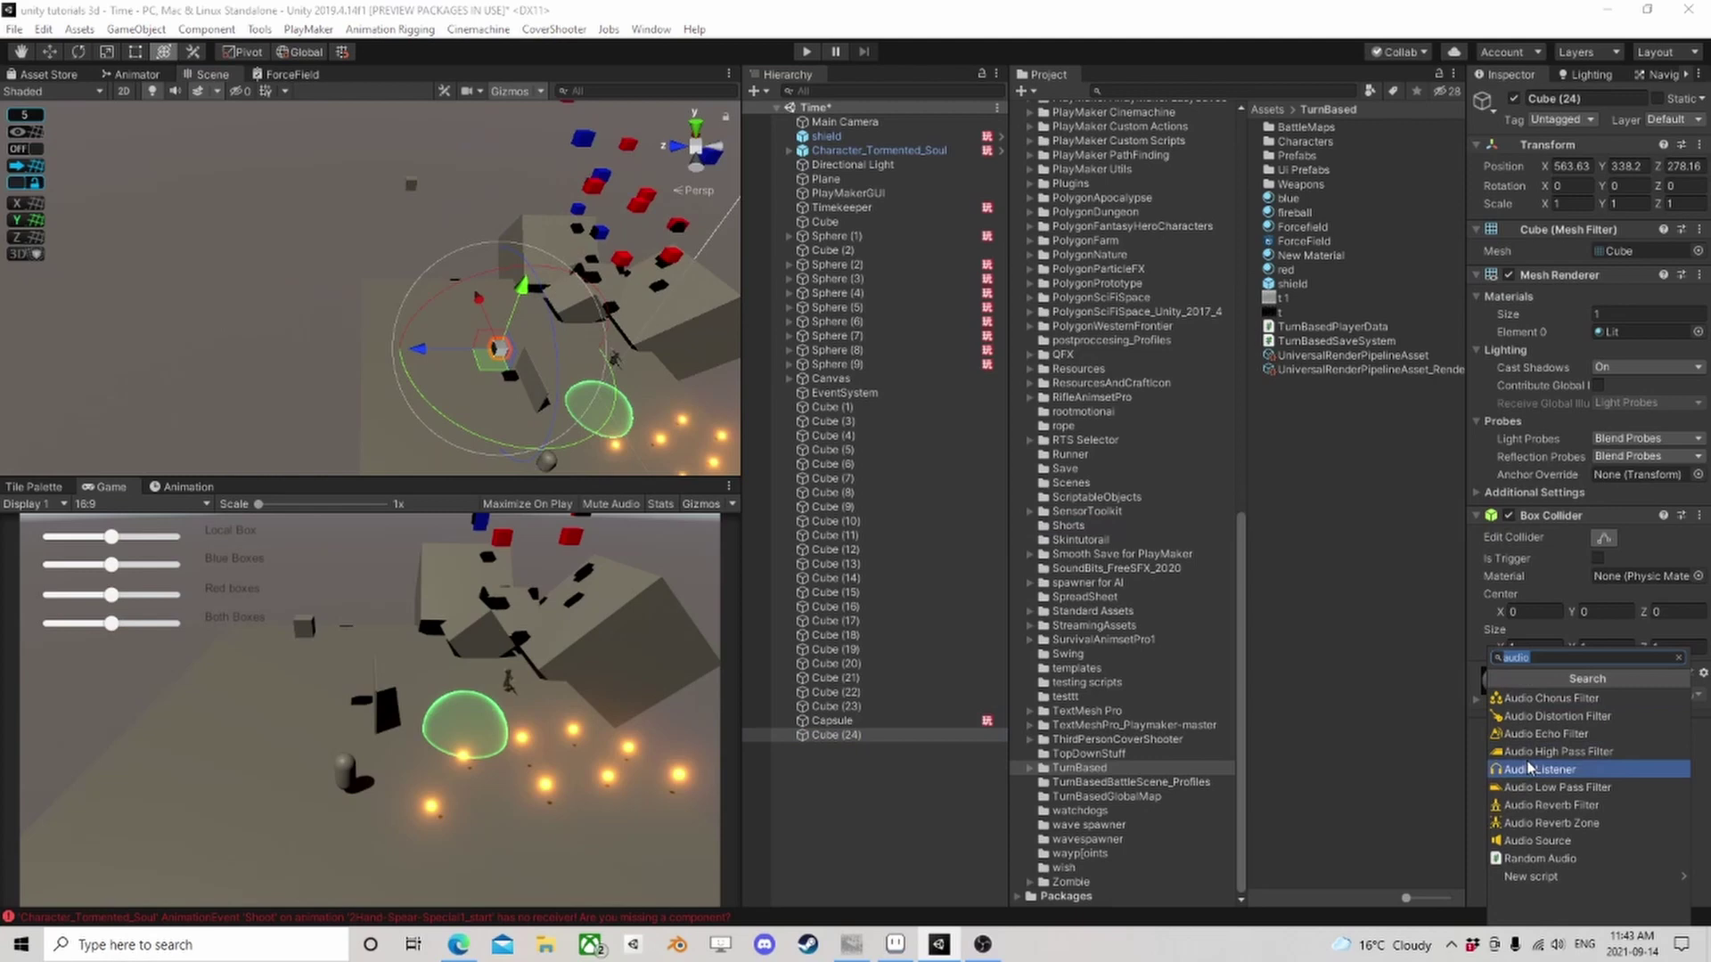
text(ri)
click(1542, 769)
scroll(1551, 755, down, 2)
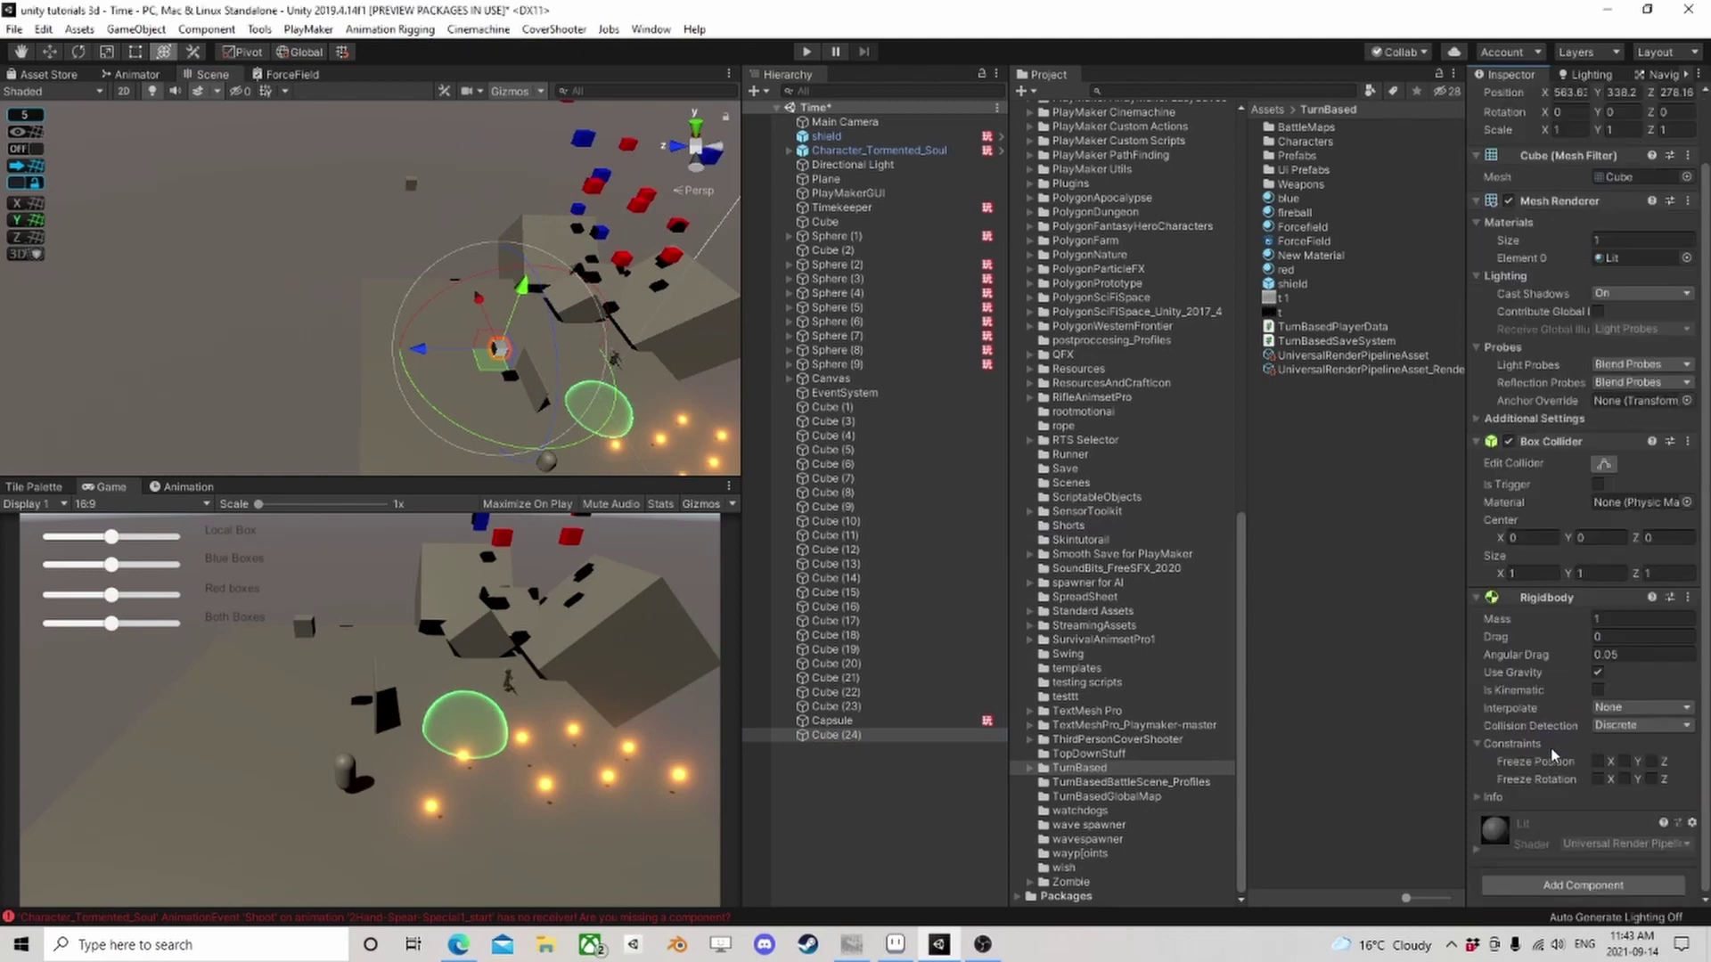
click(1583, 884)
text(tim)
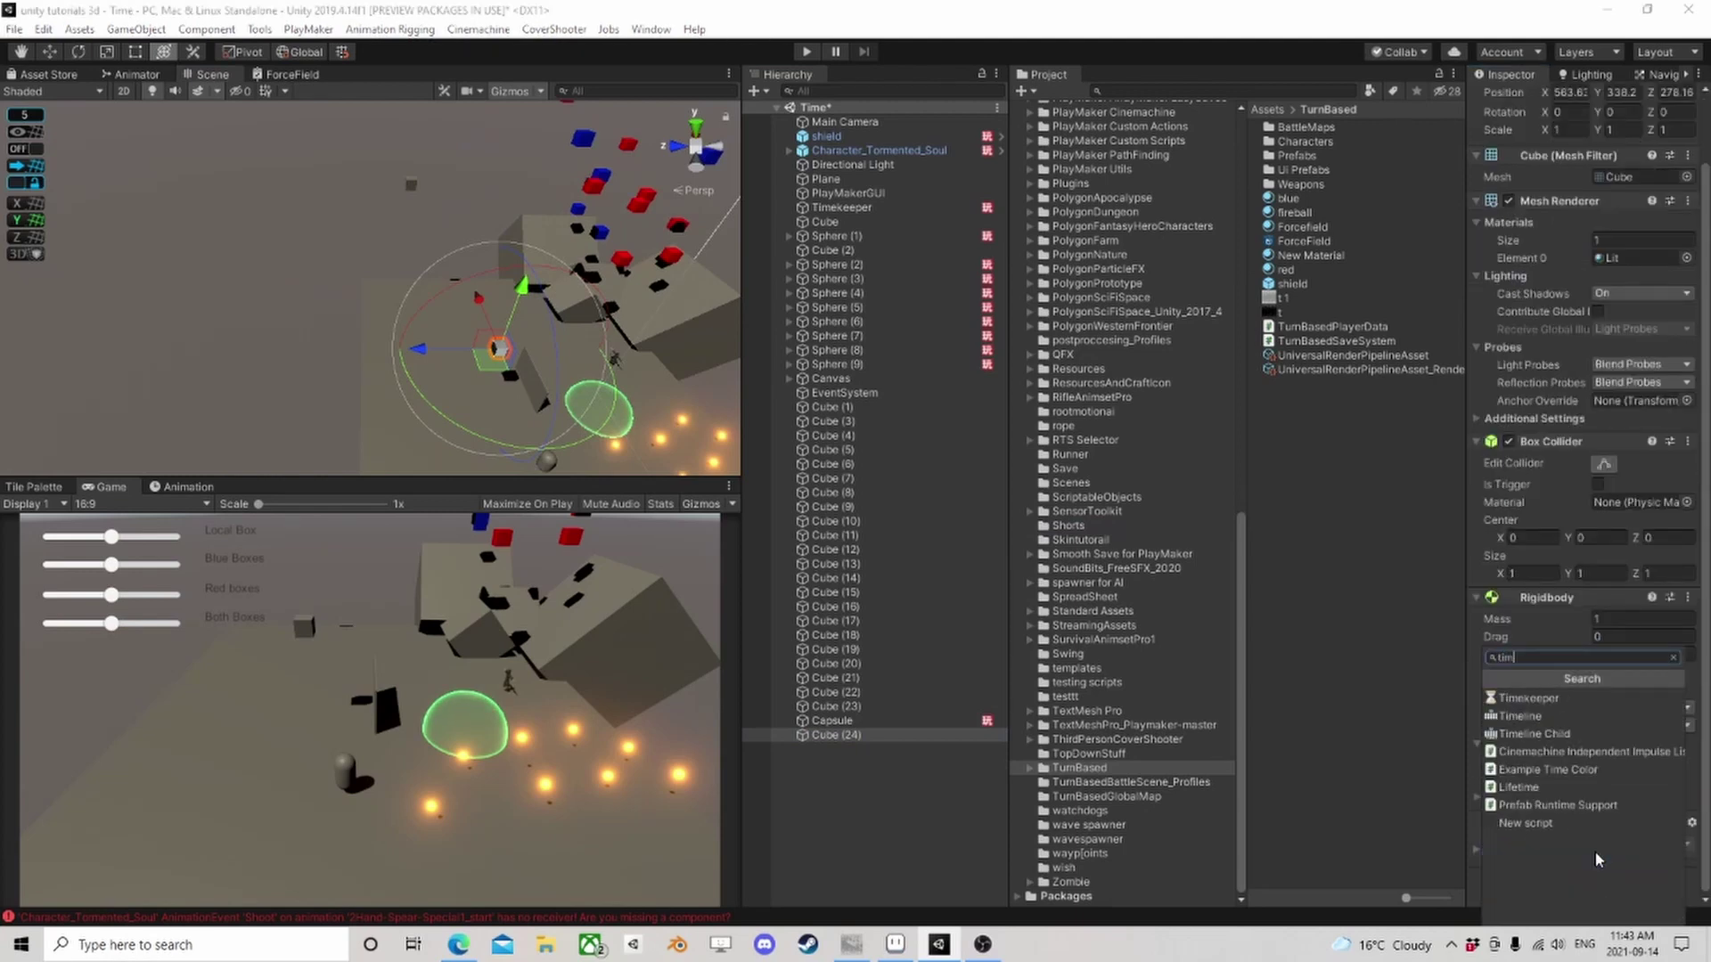
click(1573, 716)
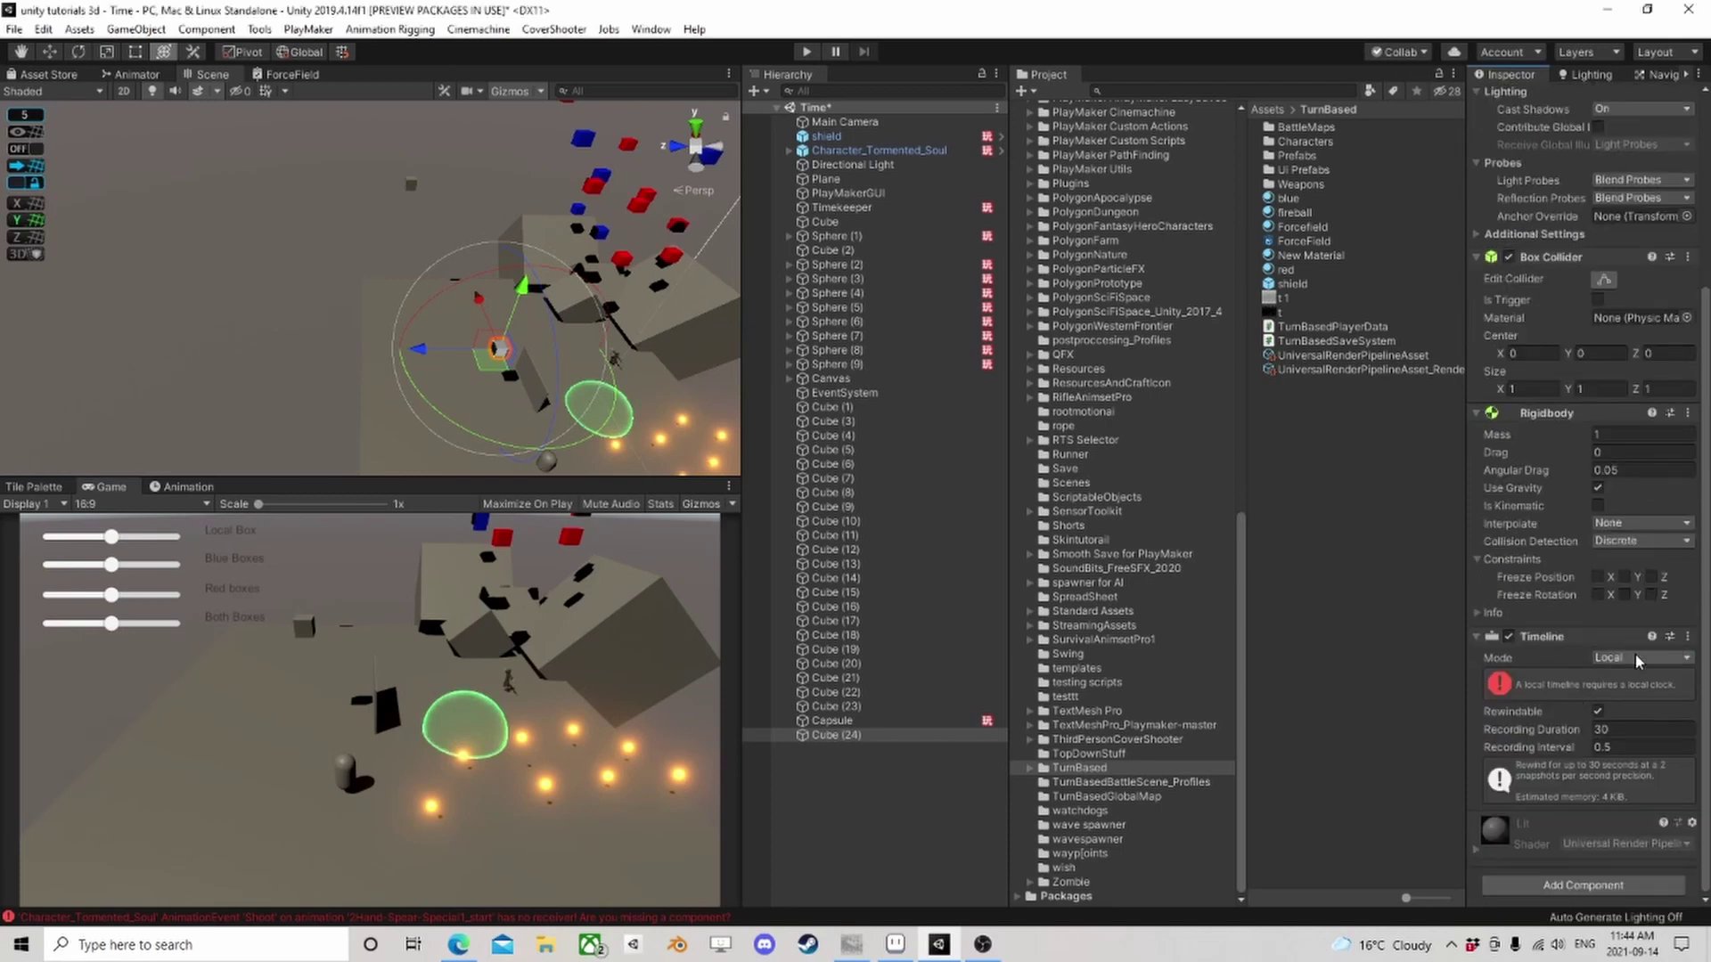
Set the new cube's Timeline to Global mode with the BothColors clock and a recording duration of 60
click(1642, 658)
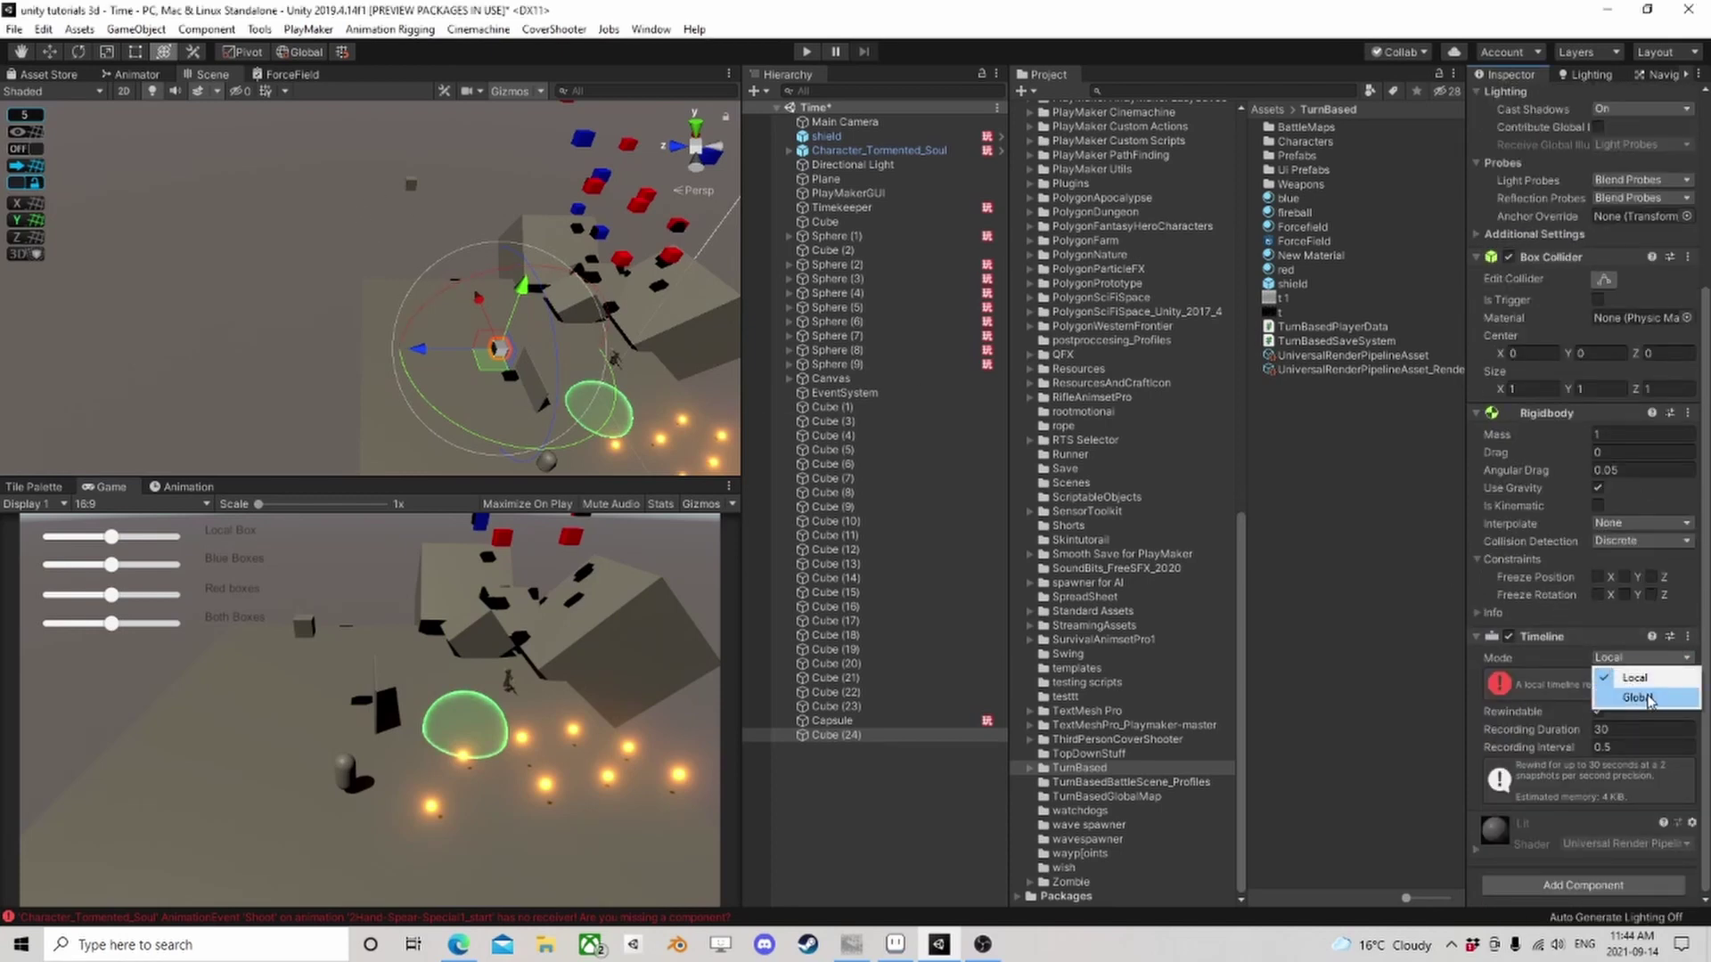
click(1615, 692)
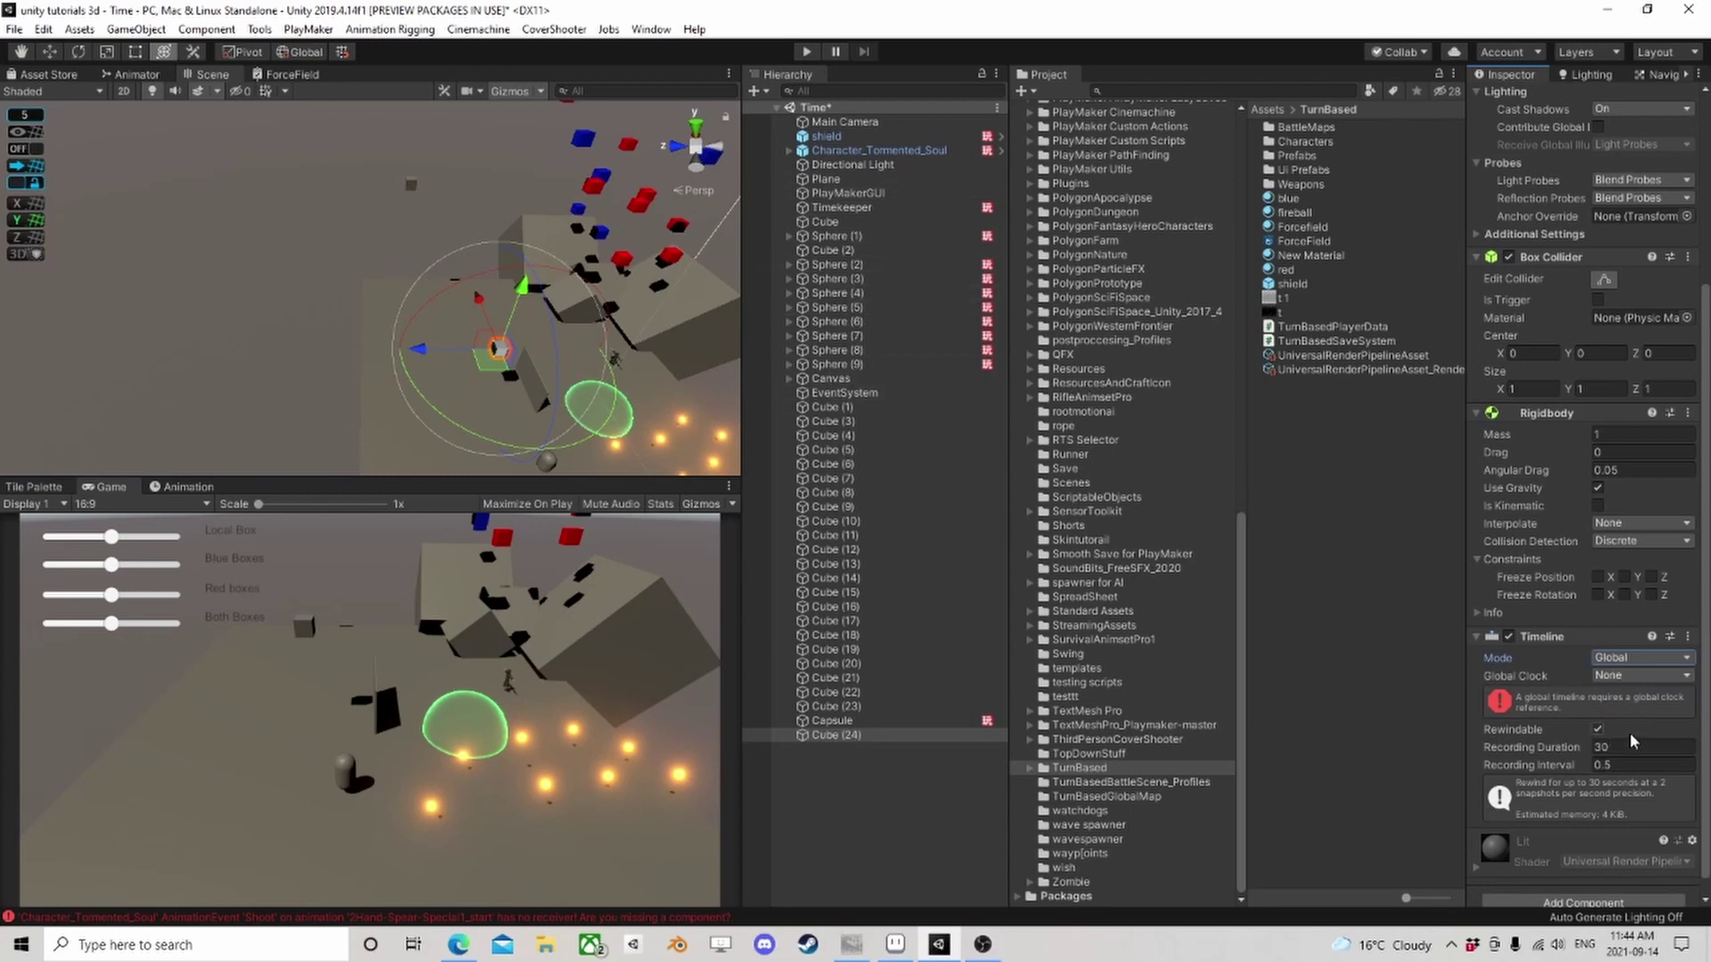
click(1621, 677)
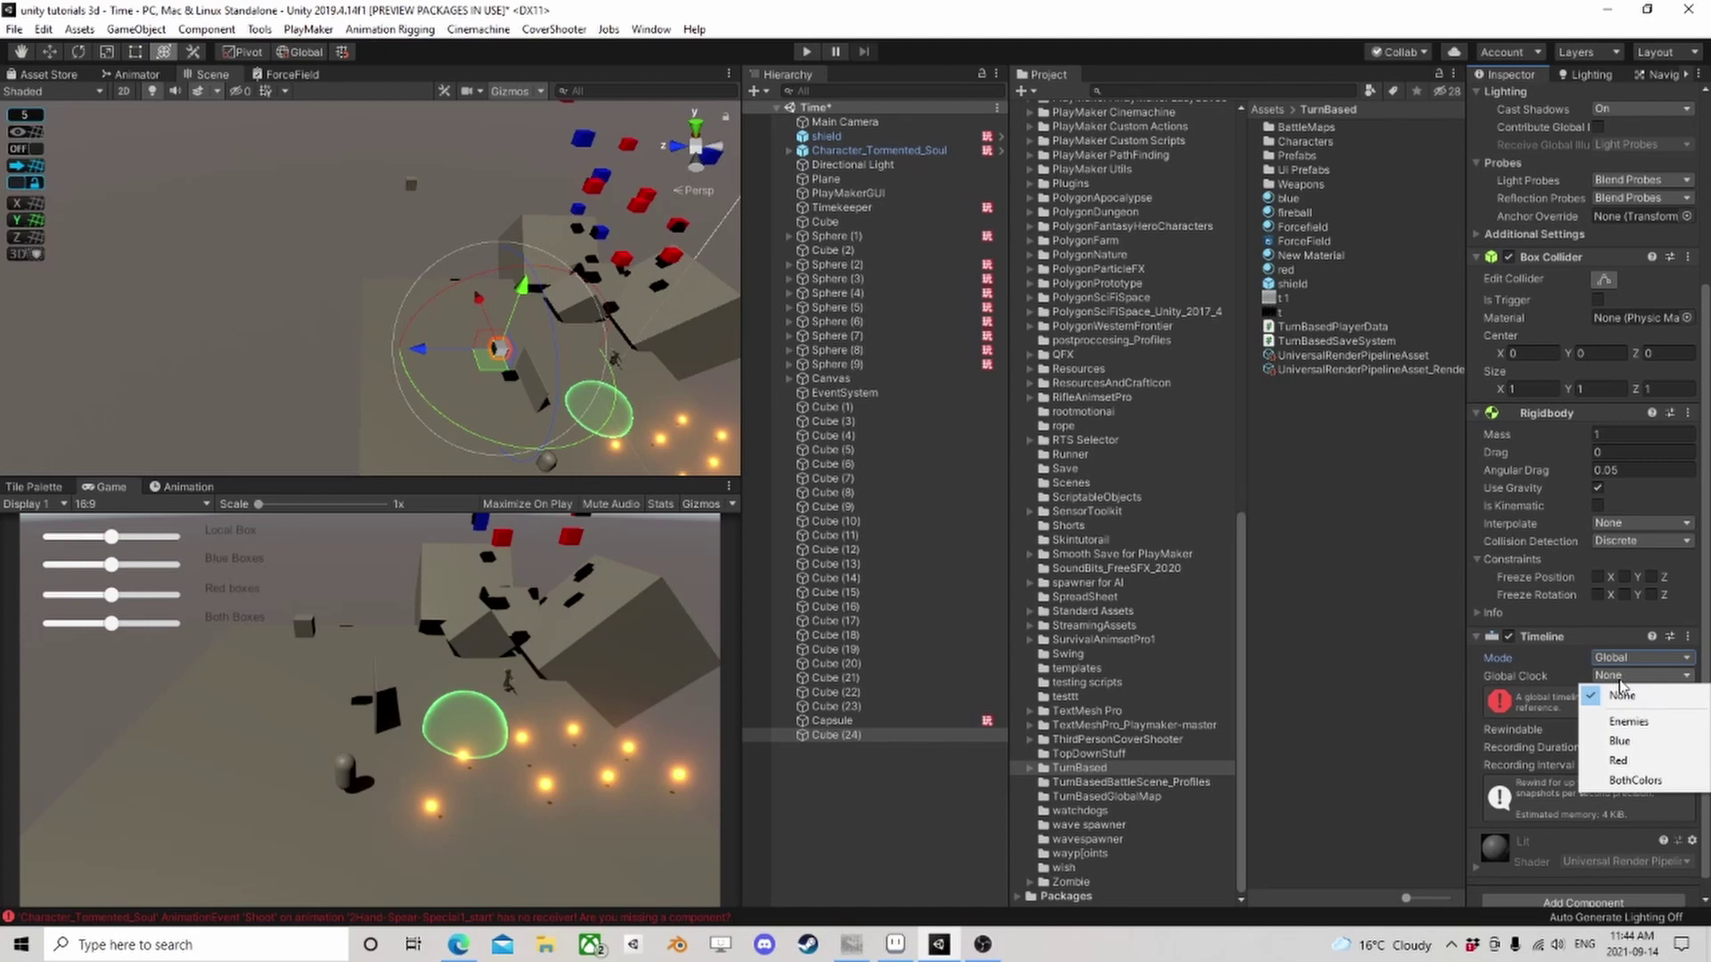
click(1635, 780)
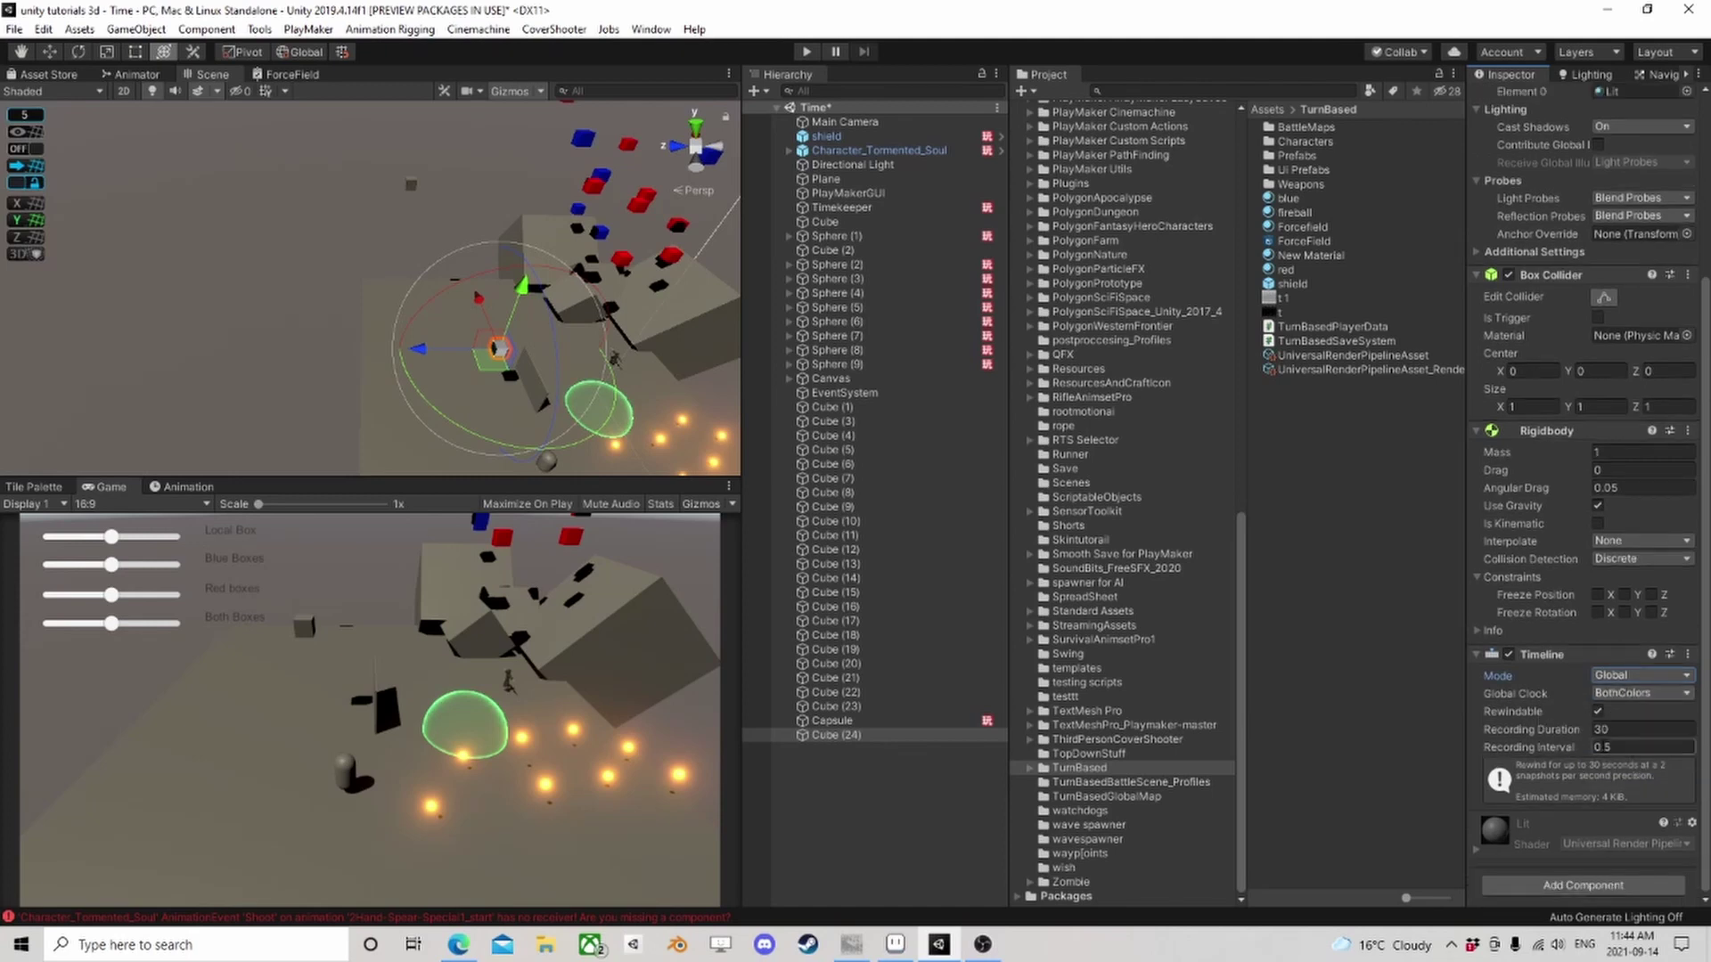
mouse_move(1538, 733)
mouse_down()
mouse_move(1604, 732)
mouse_move(1506, 726)
mouse_up()
text(60)
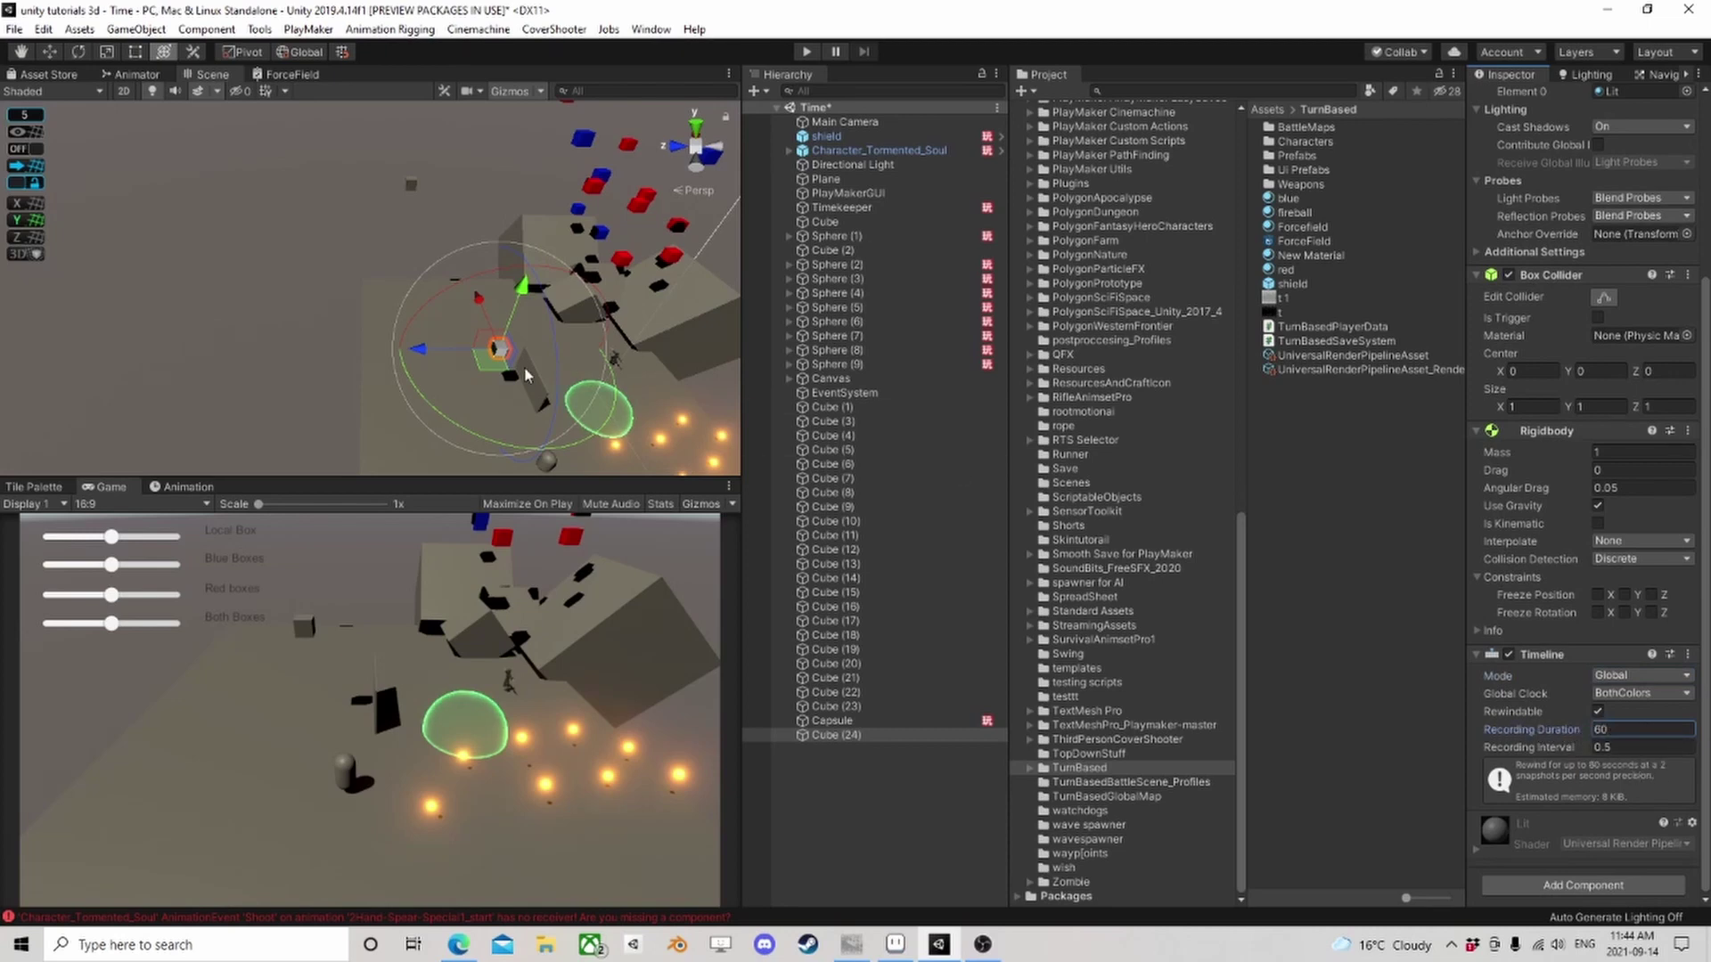
Raise the new cube high above the ground in the scene
scroll(525, 368, up, 3)
middle_drag(533, 370, 379, 330)
drag(312, 258, 317, 113)
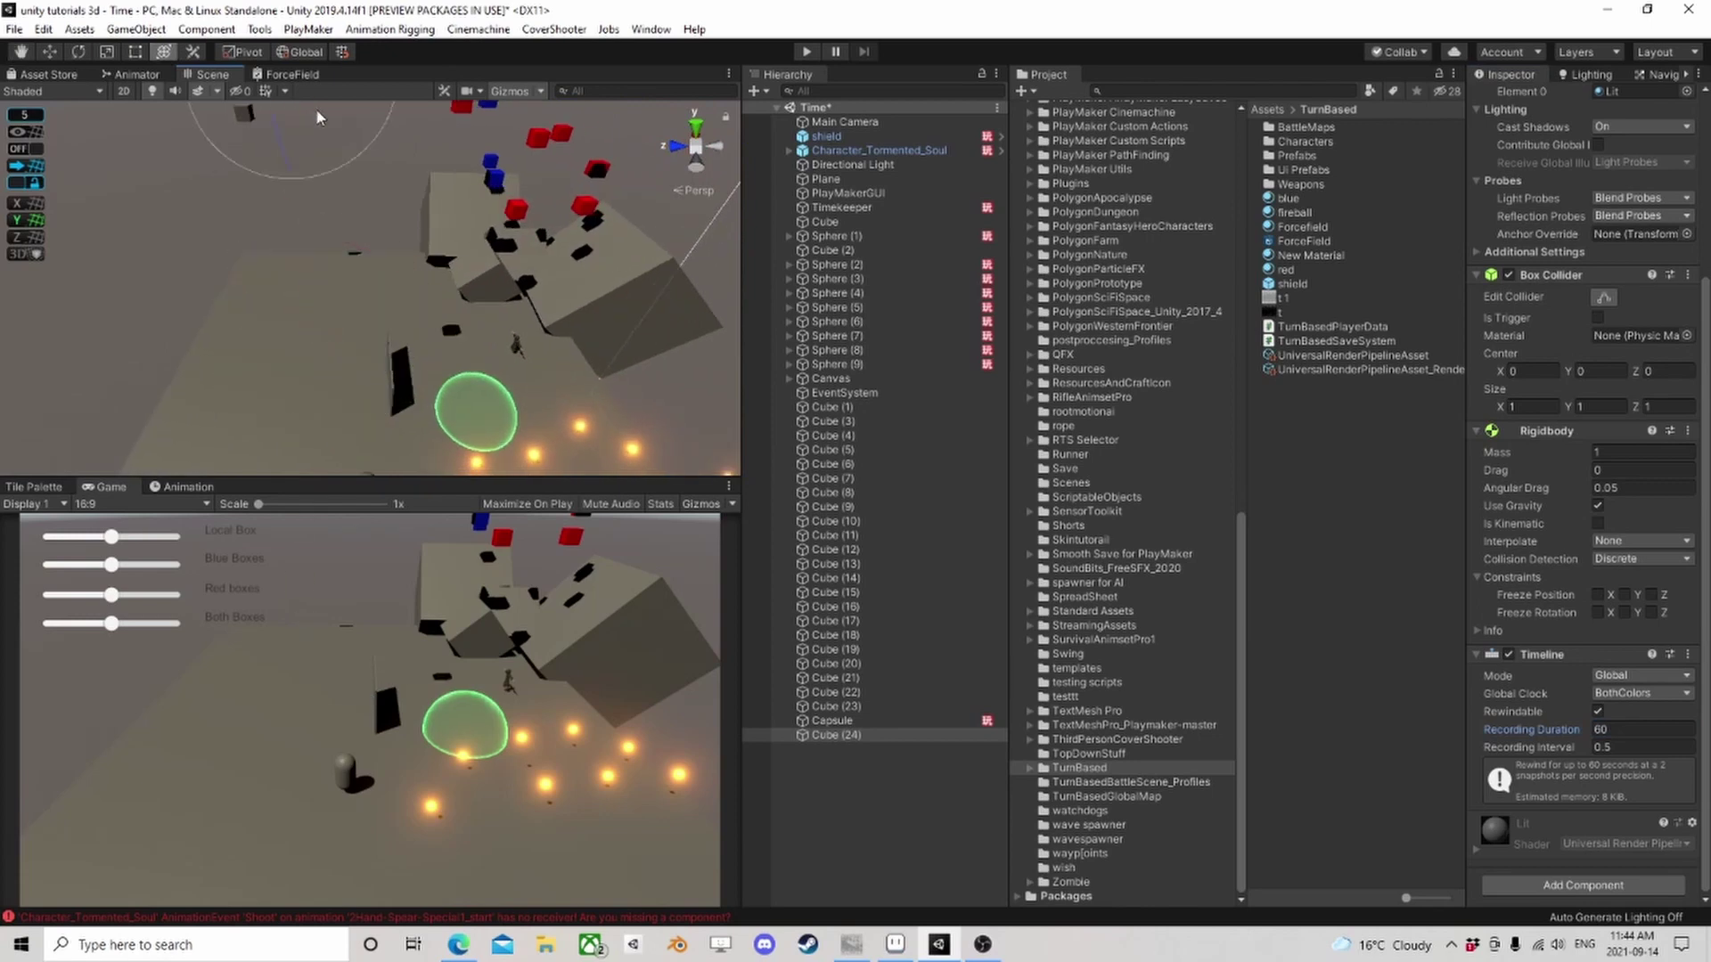
scroll(318, 115, down, 3)
right_drag(445, 250, 432, 143)
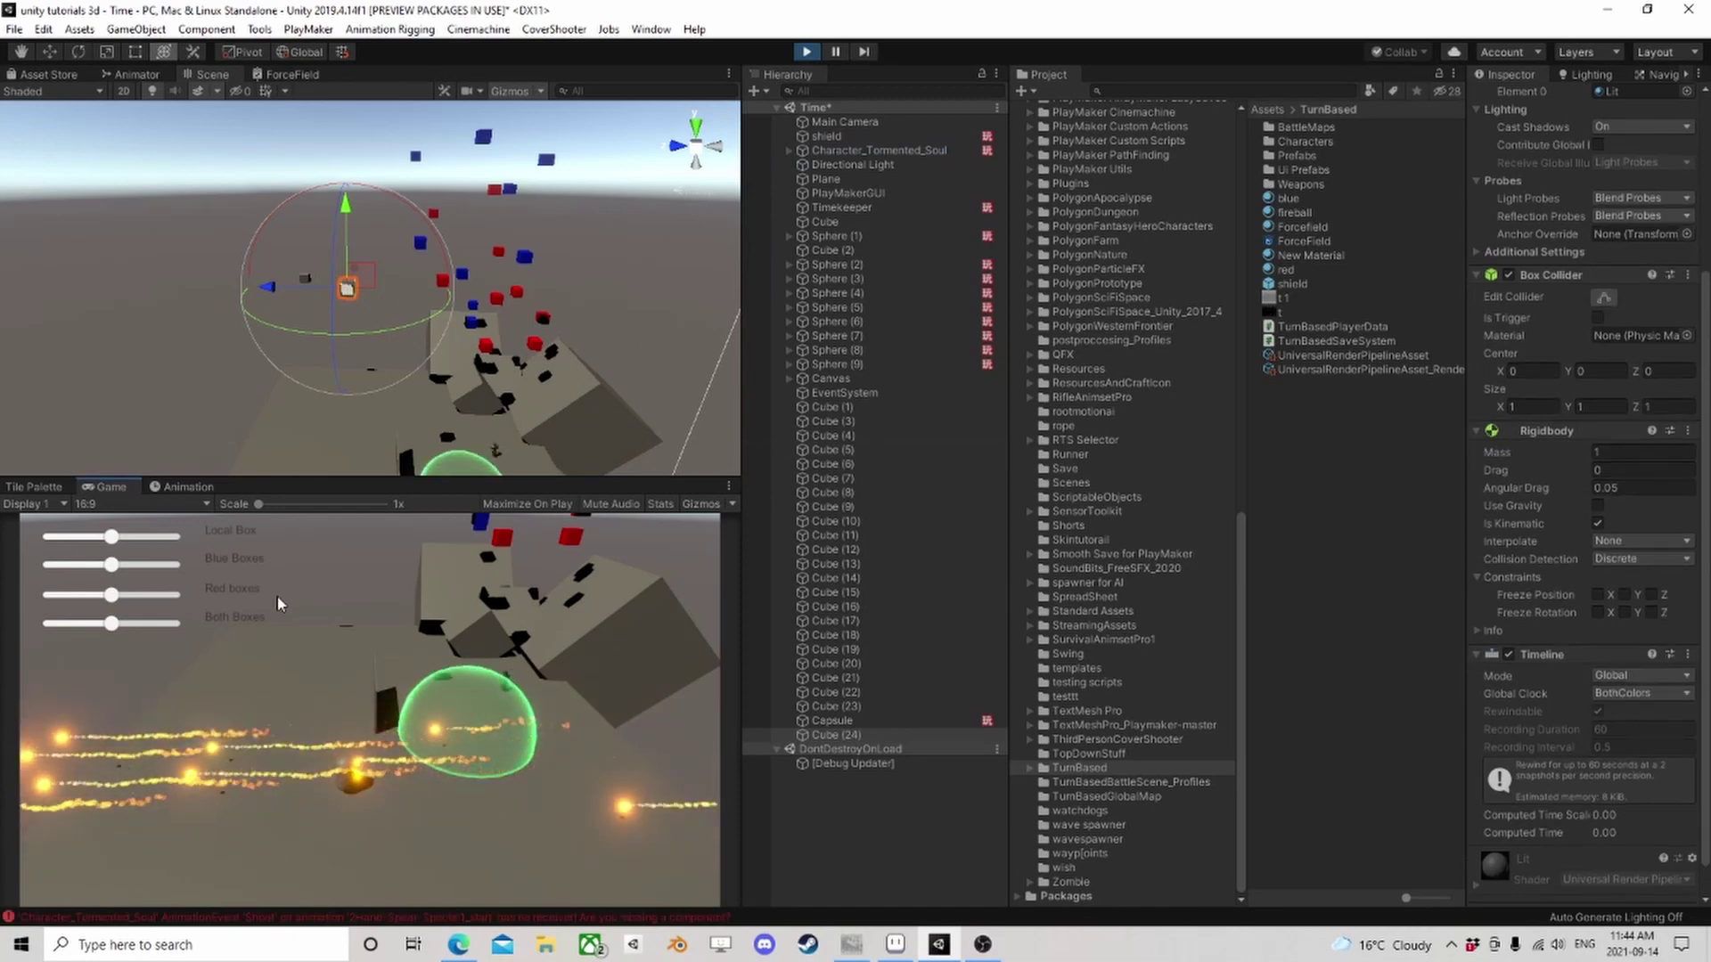
Test the falling cube in the running game by raising the Both Boxes time slider, and stop the game
drag(111, 623, 176, 630)
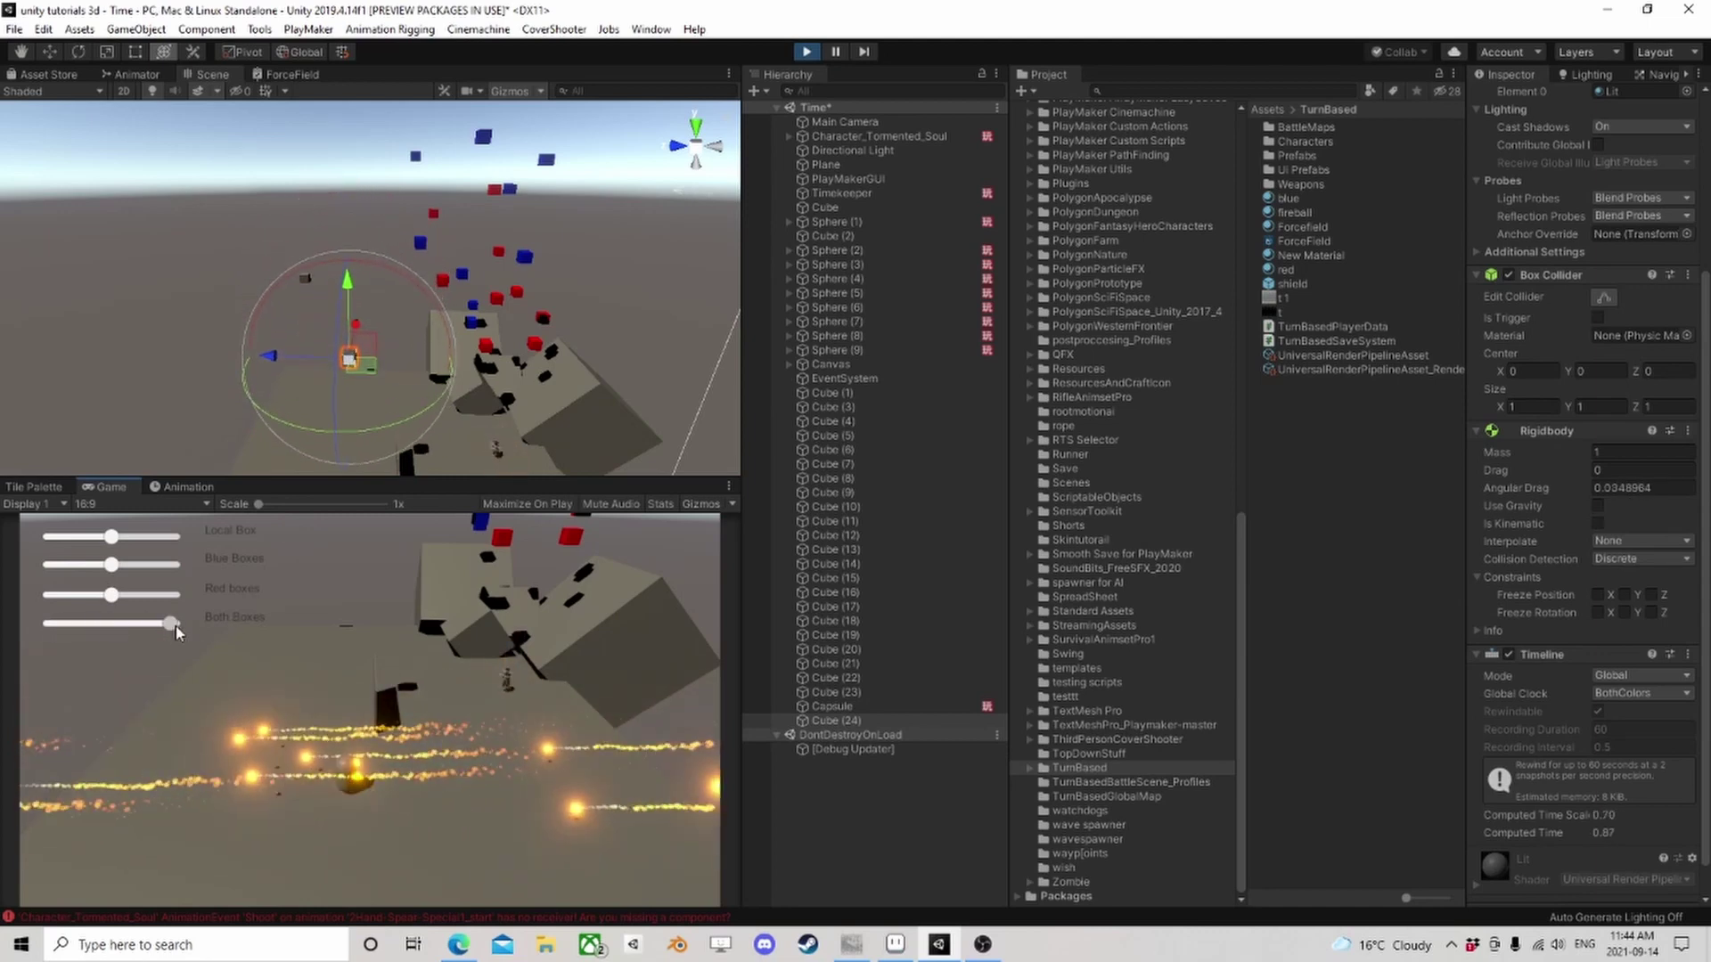
click(806, 50)
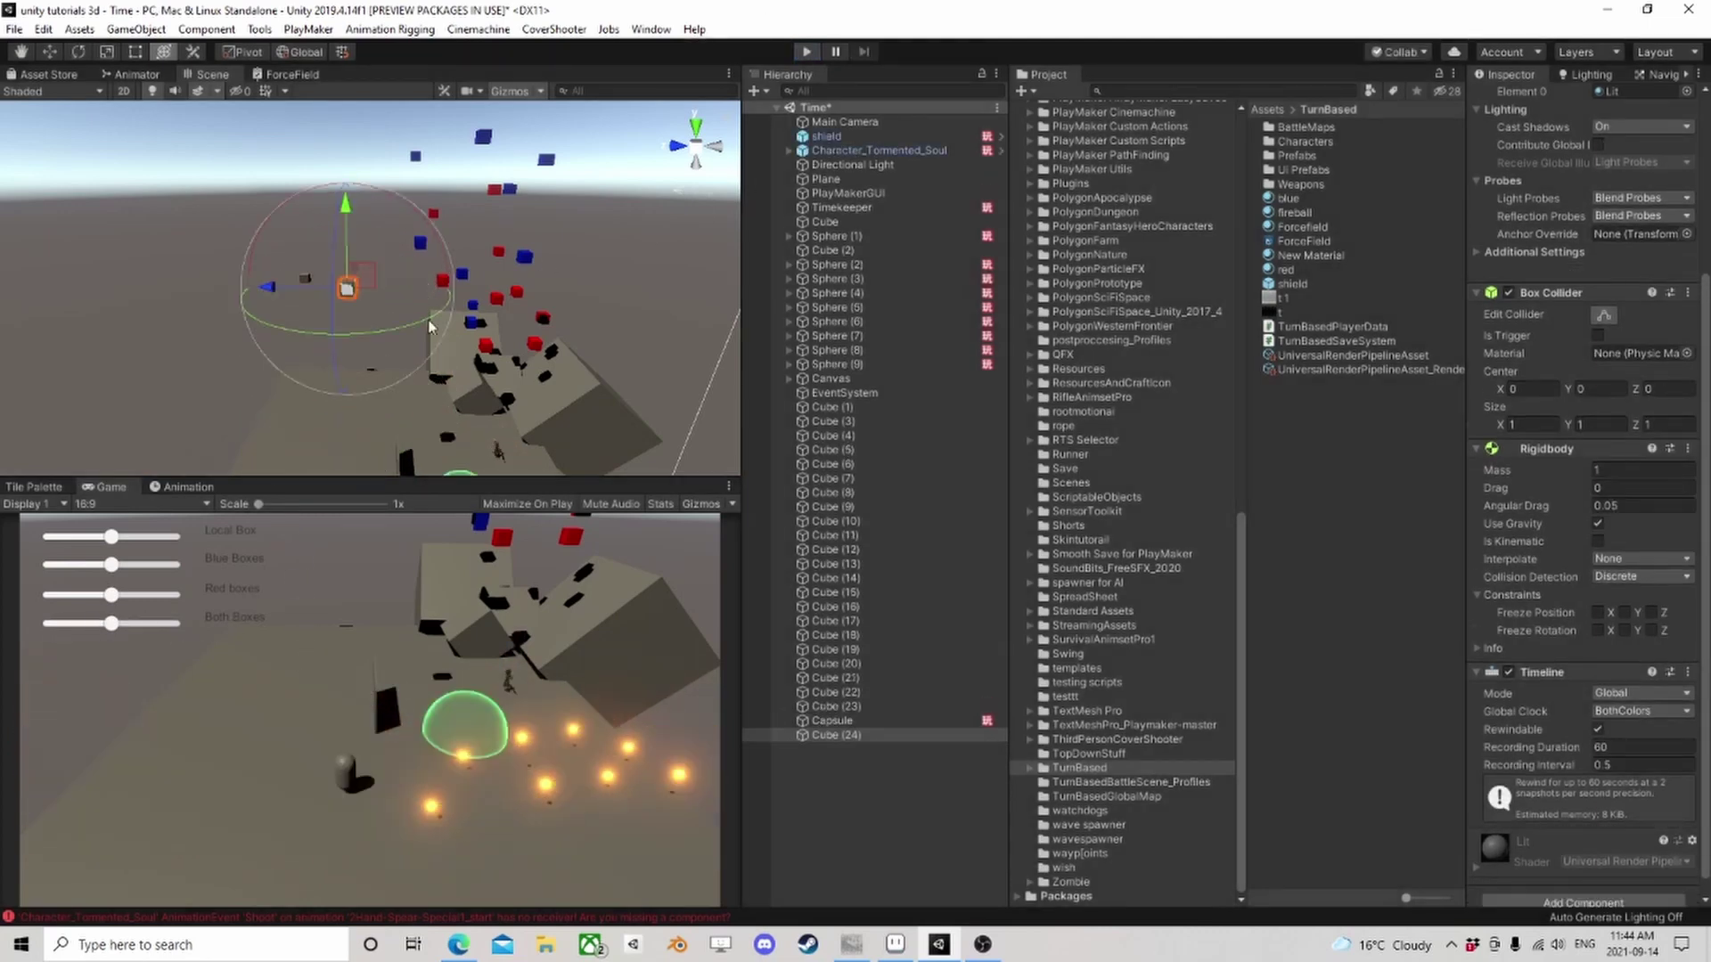
middle_drag(432, 323, 505, 335)
scroll(504, 335, up, 5)
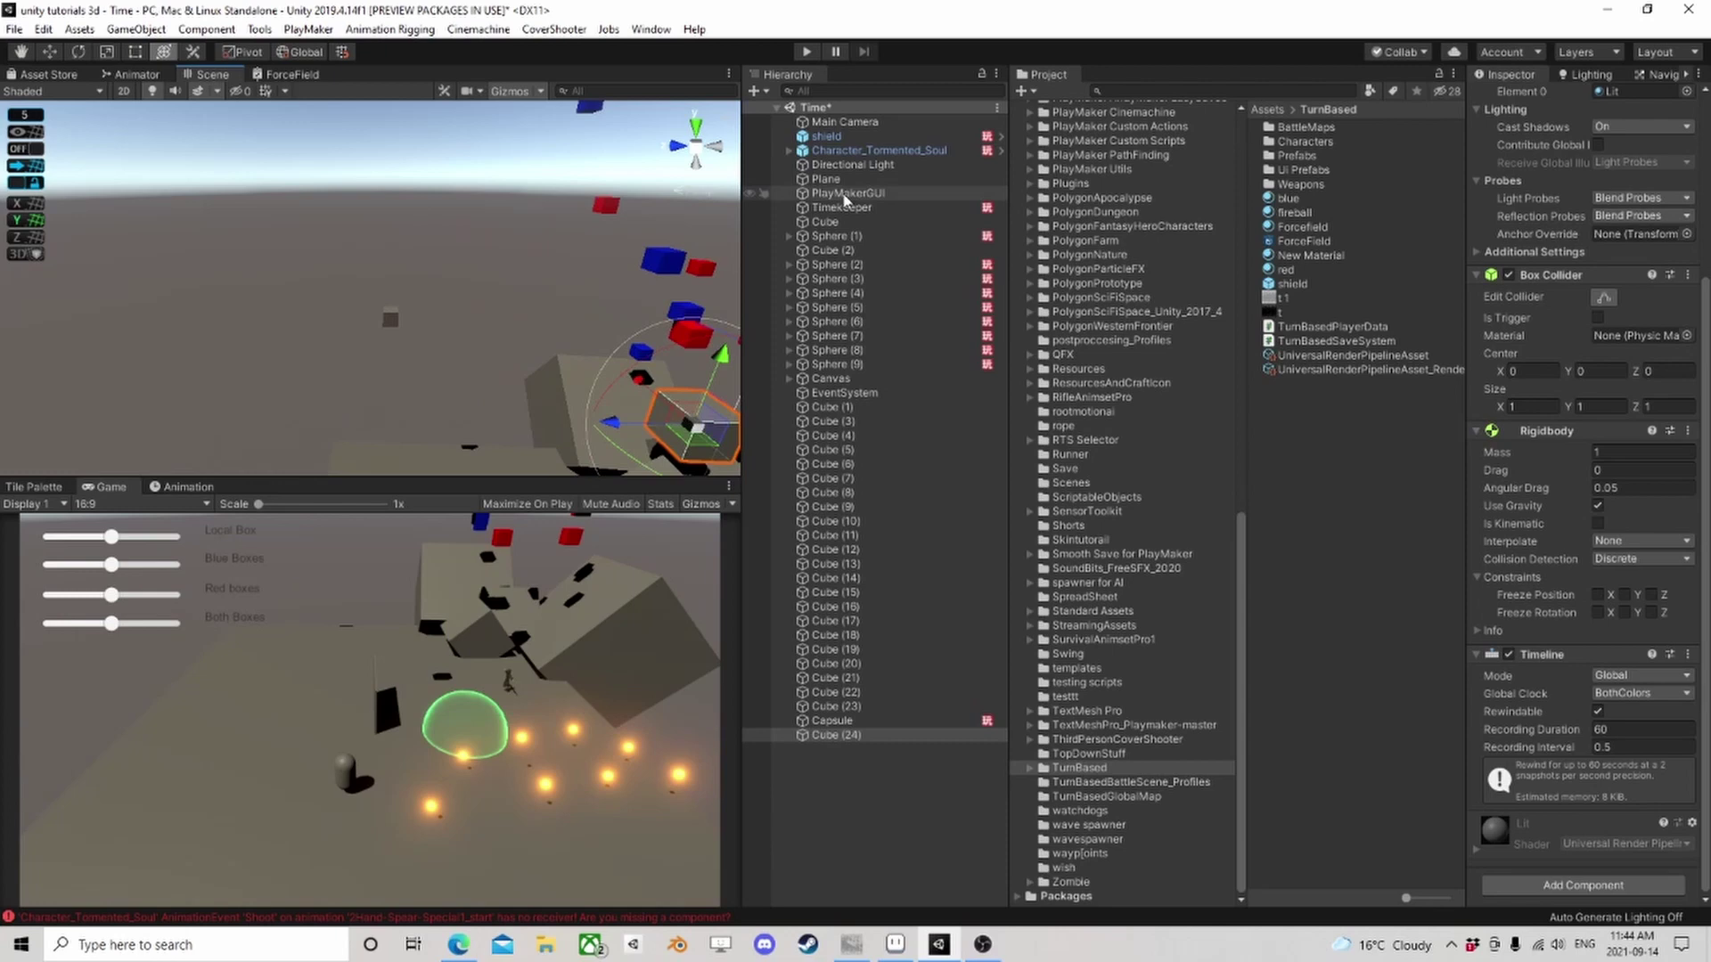
Try to add another Timekeeper object to the scene
click(260, 30)
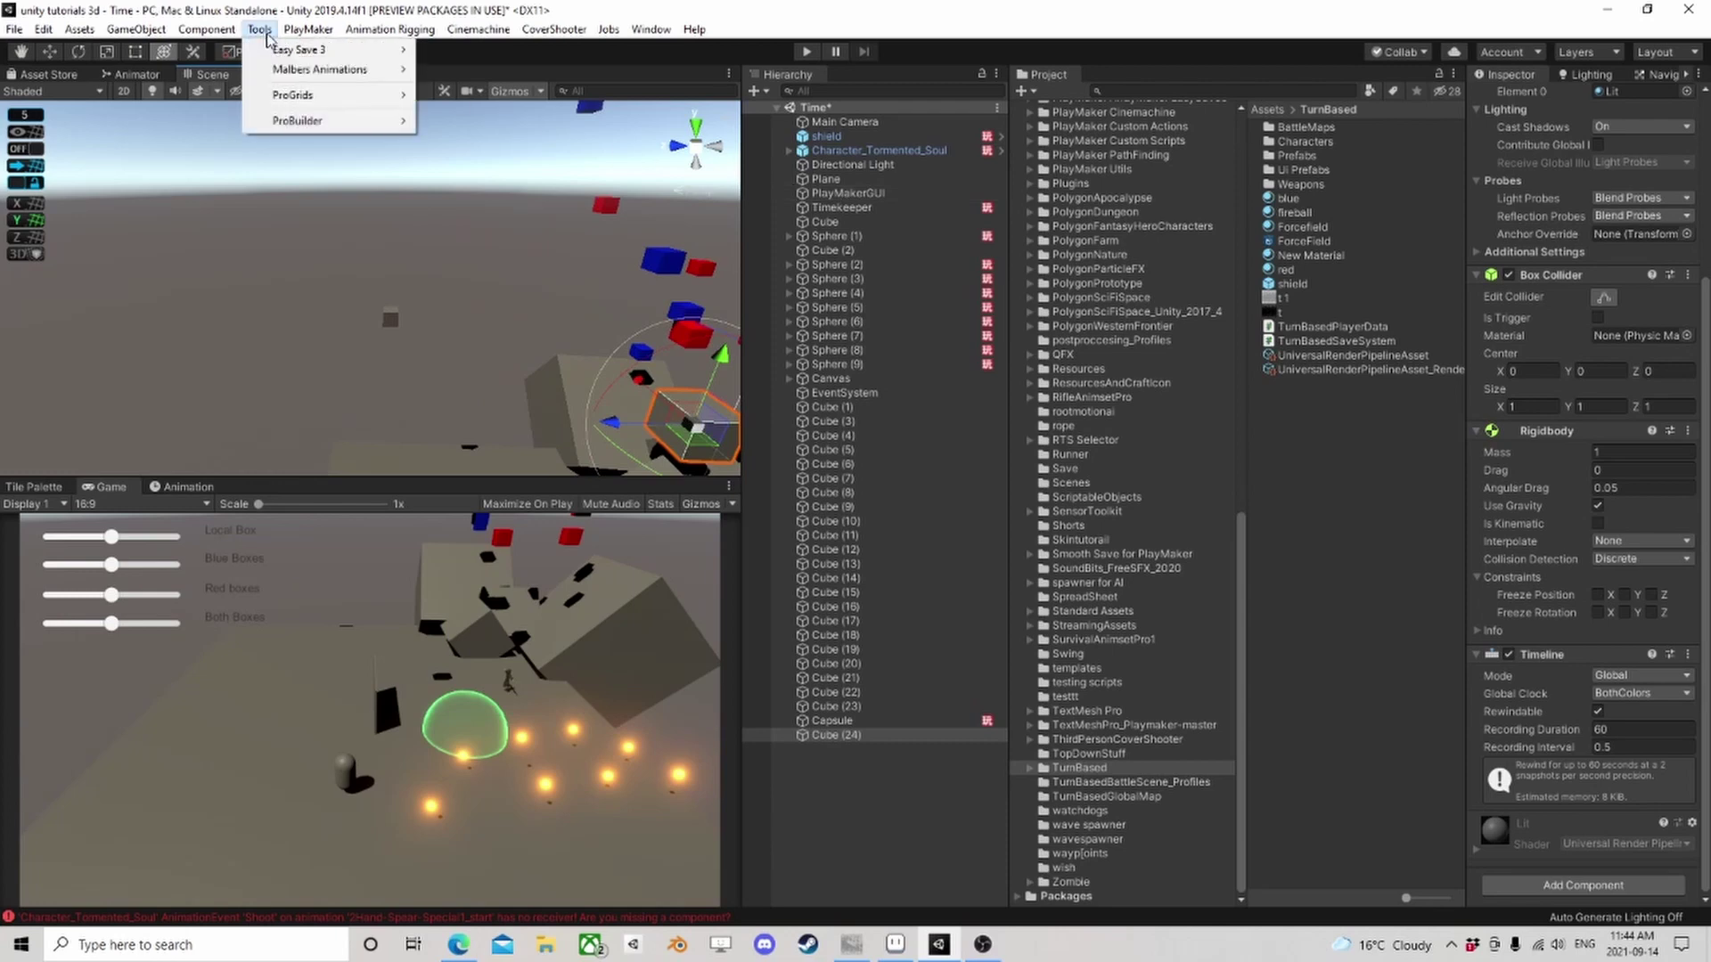
mouse_move(137, 30)
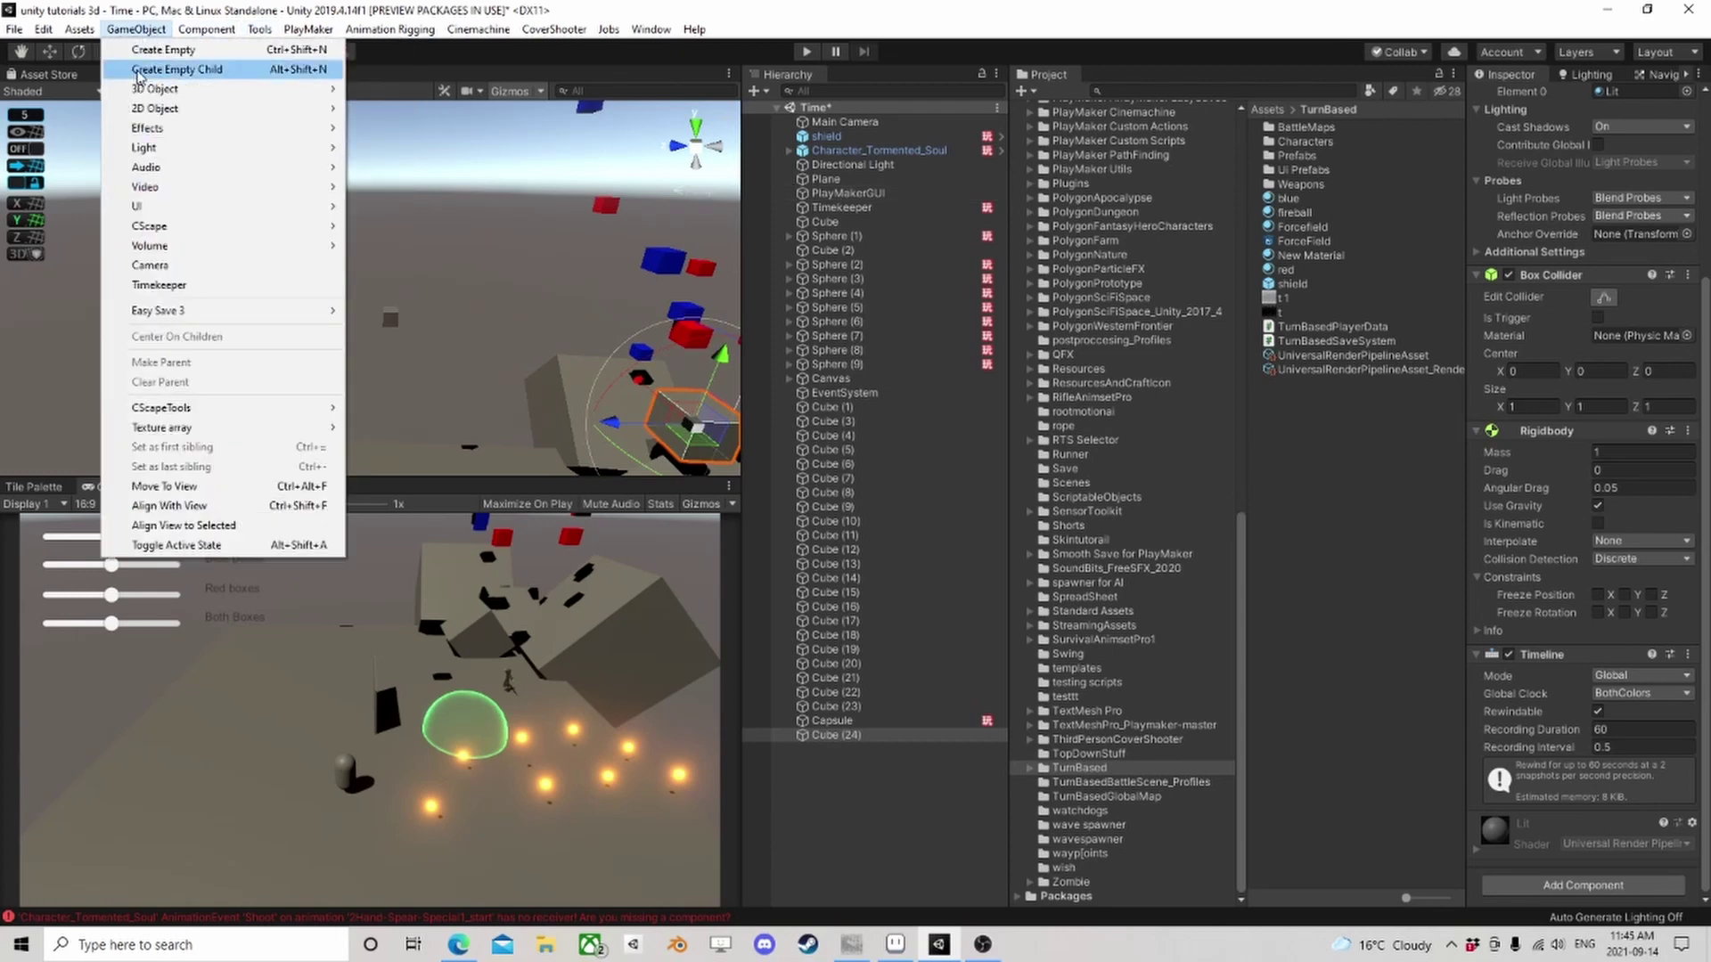
click(181, 287)
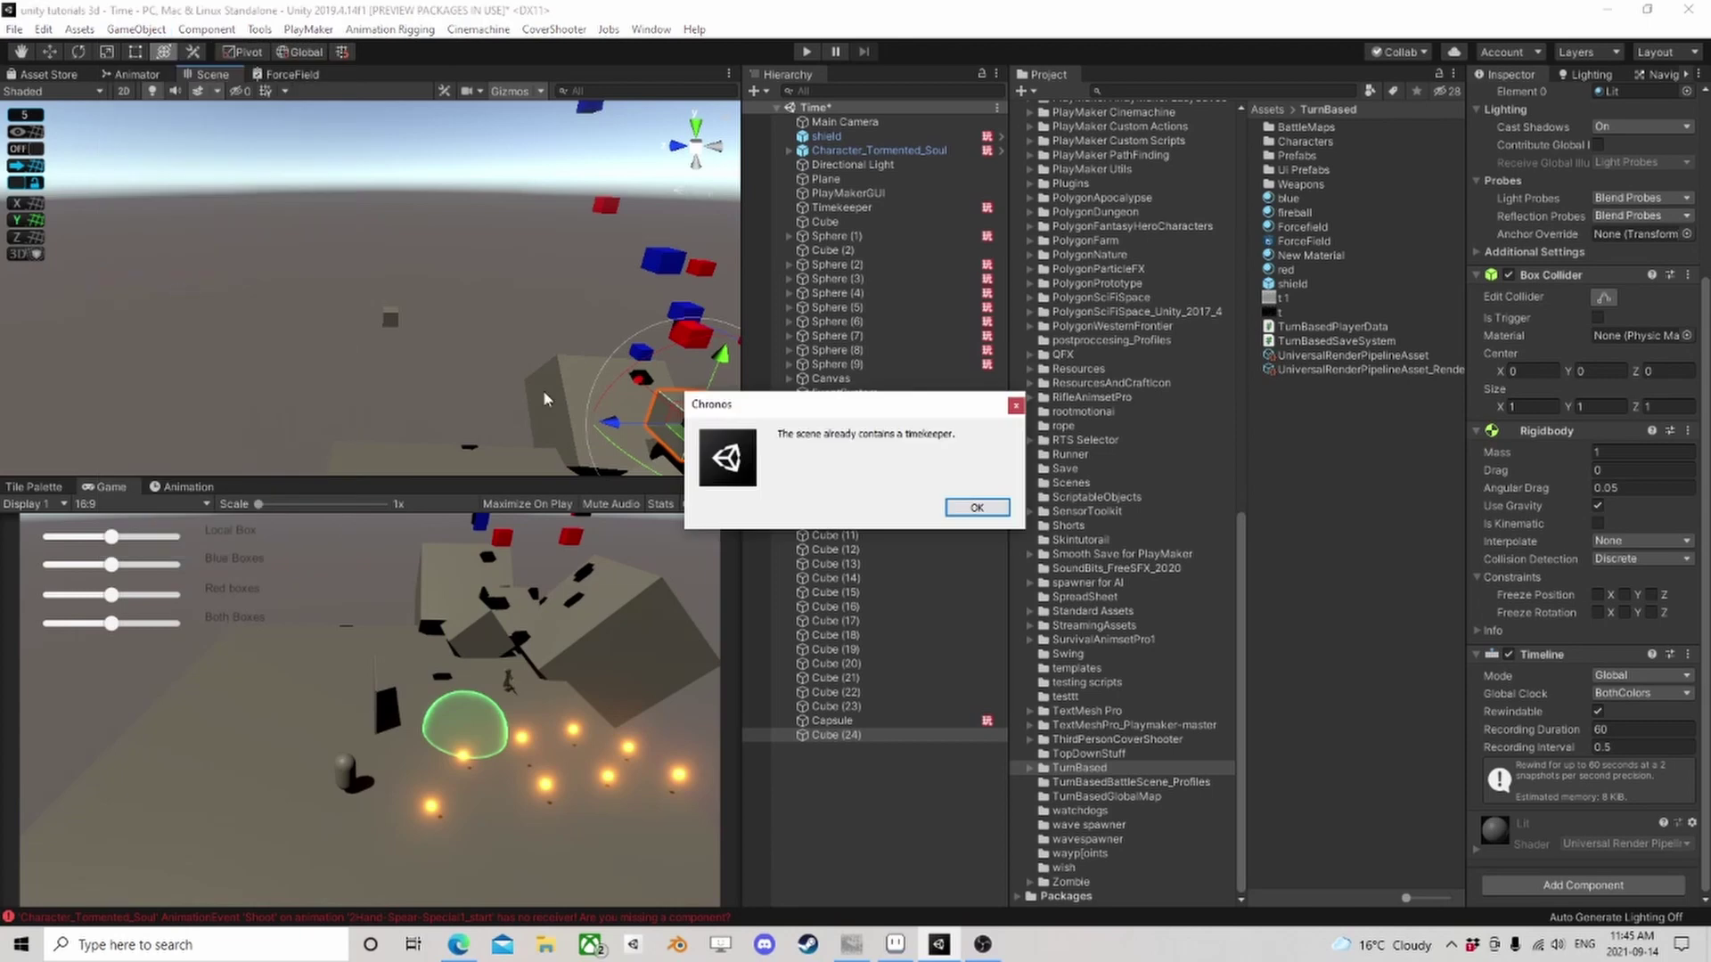
click(977, 508)
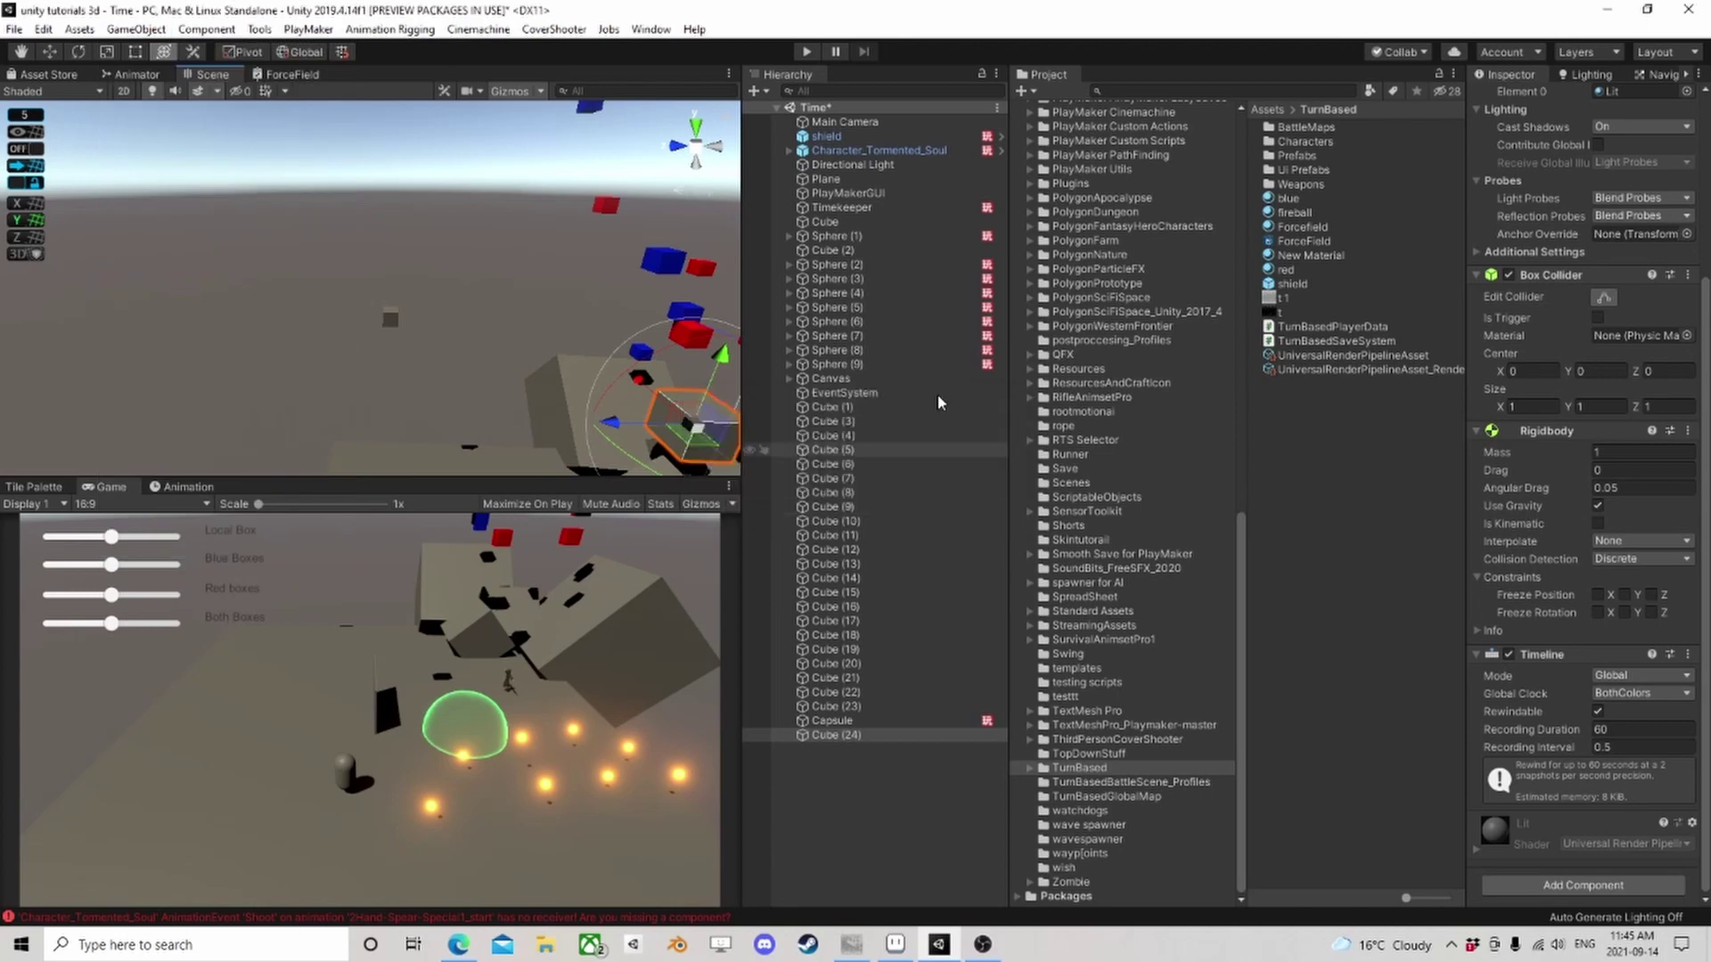
Delete the existing Timekeeper object from the scene
click(885, 211)
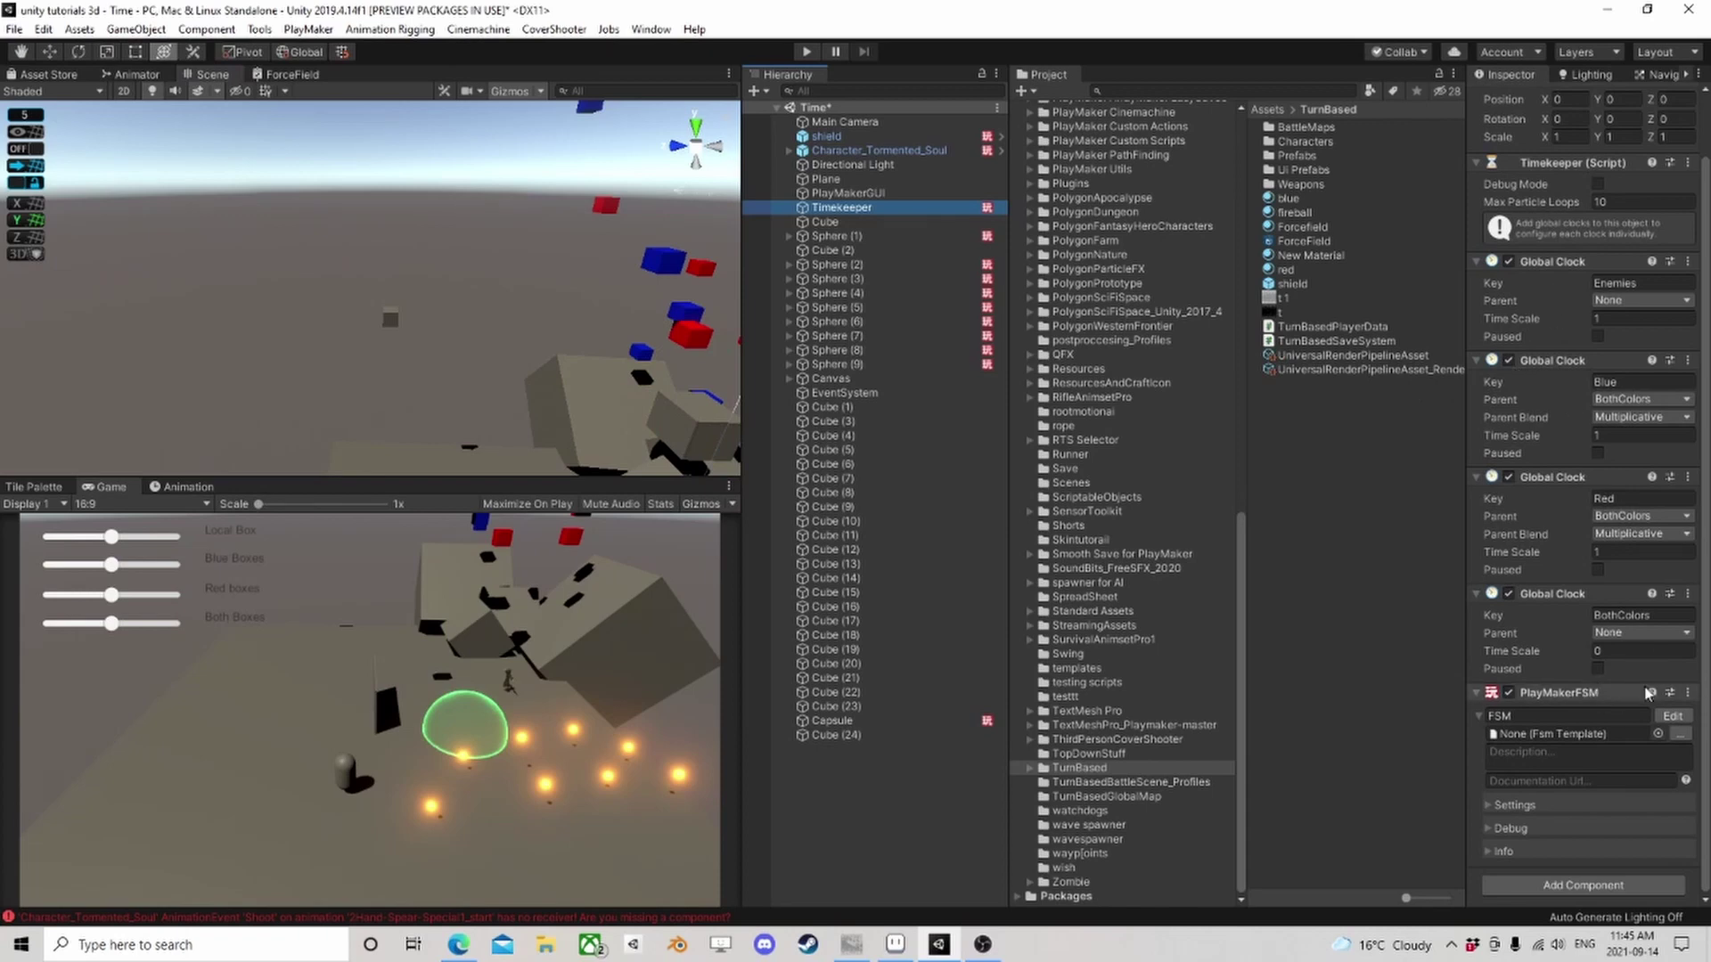
click(1667, 716)
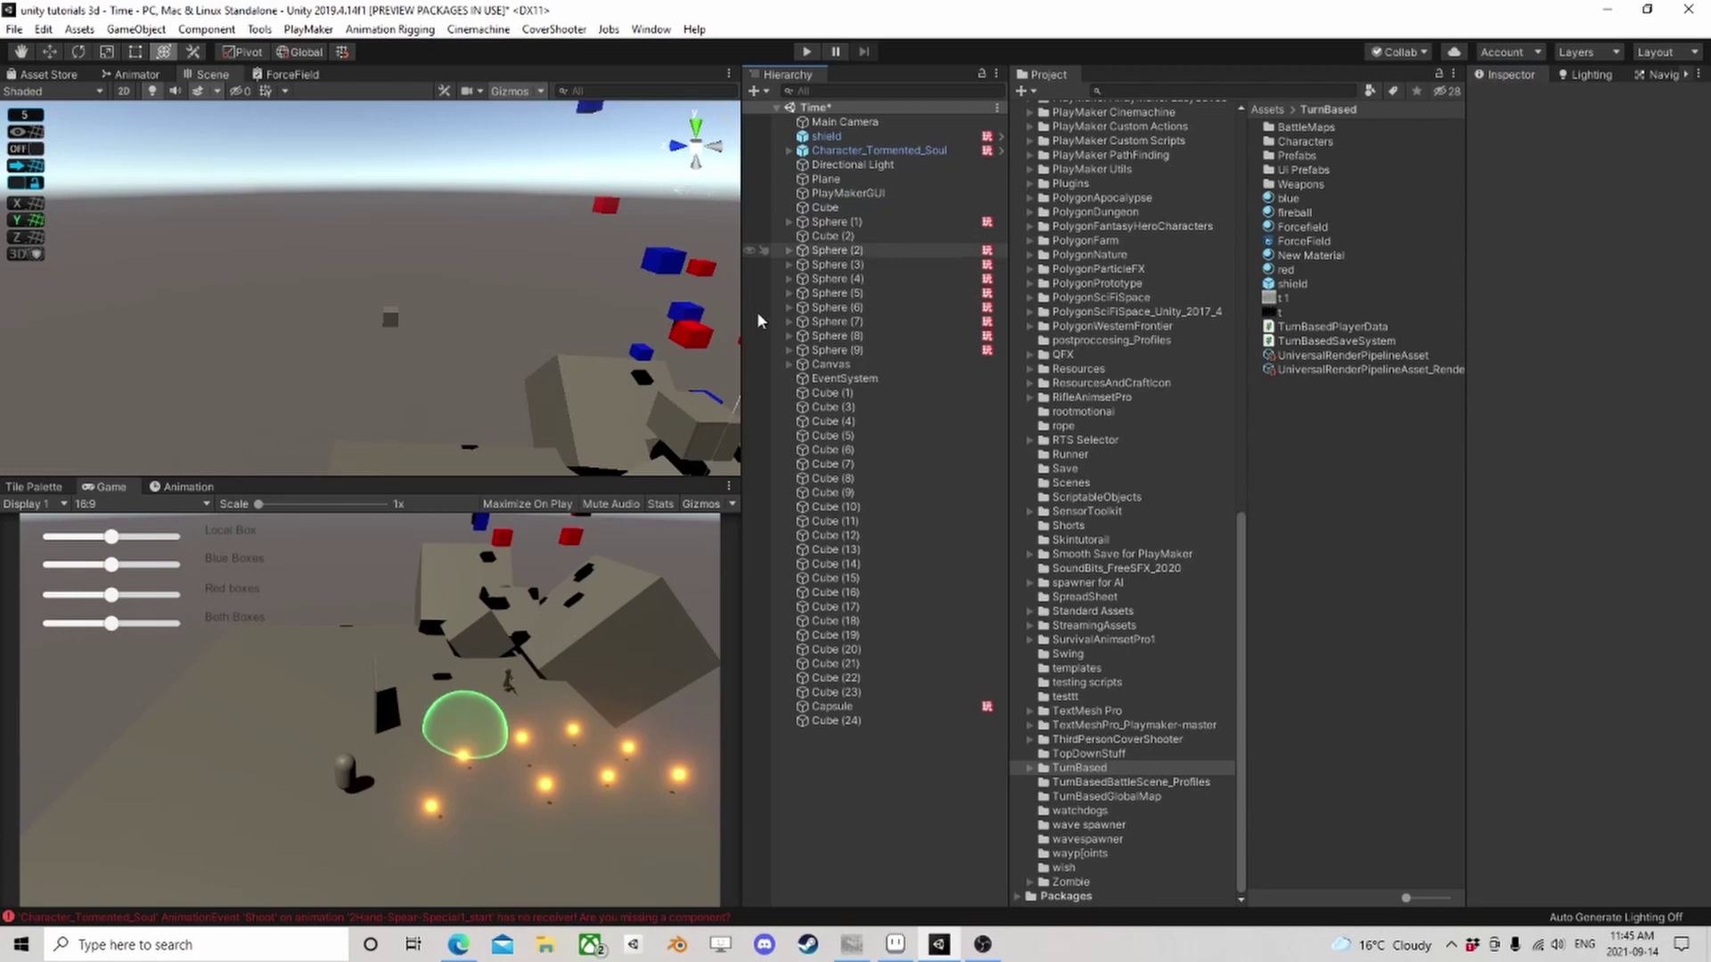
right_drag(423, 271, 481, 354)
scroll(484, 348, down, 3)
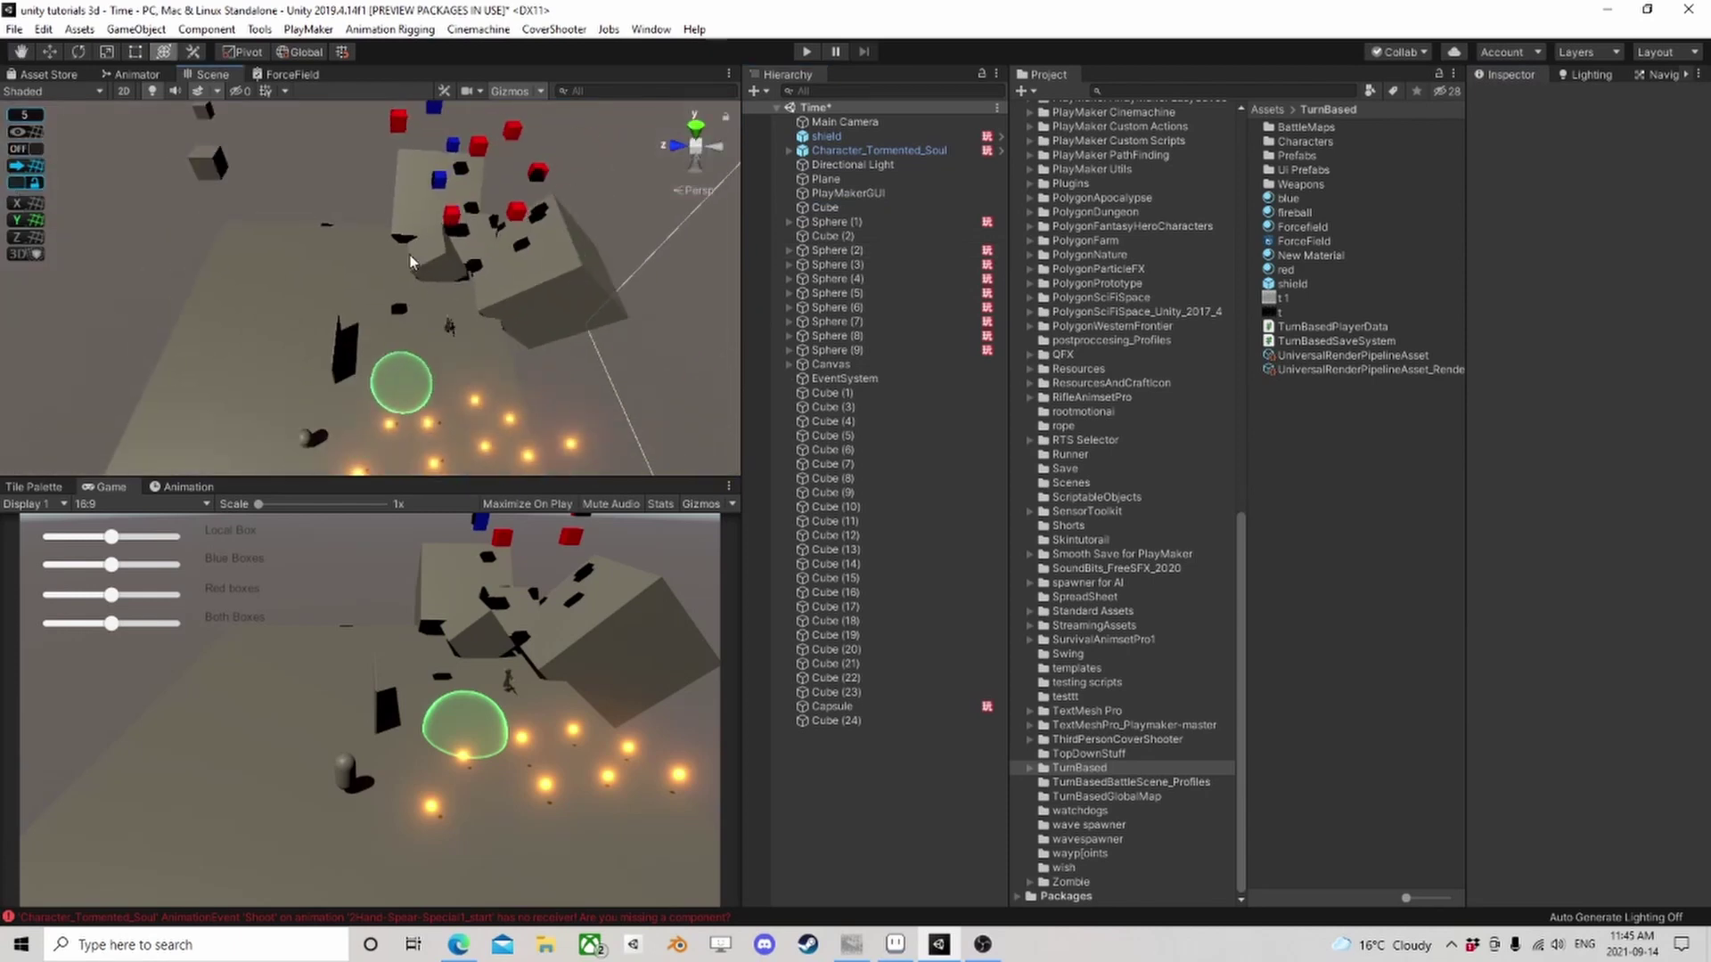
Add a fresh Timekeeper object to the scene
click(822, 777)
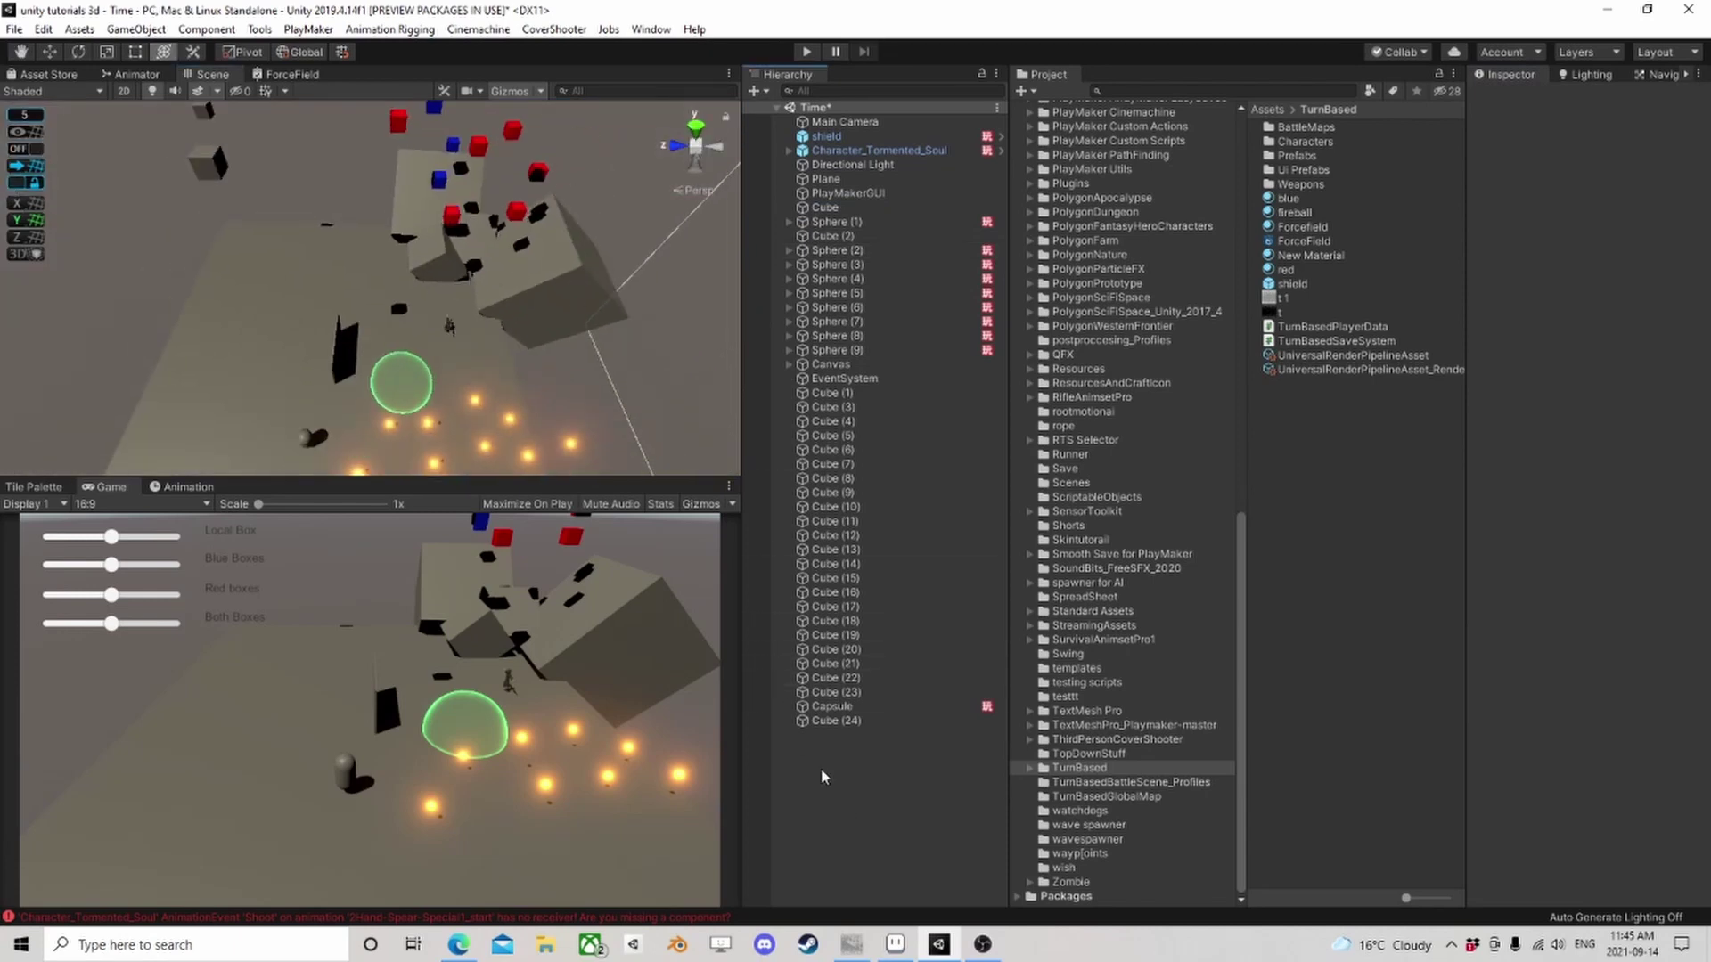
click(135, 28)
click(158, 285)
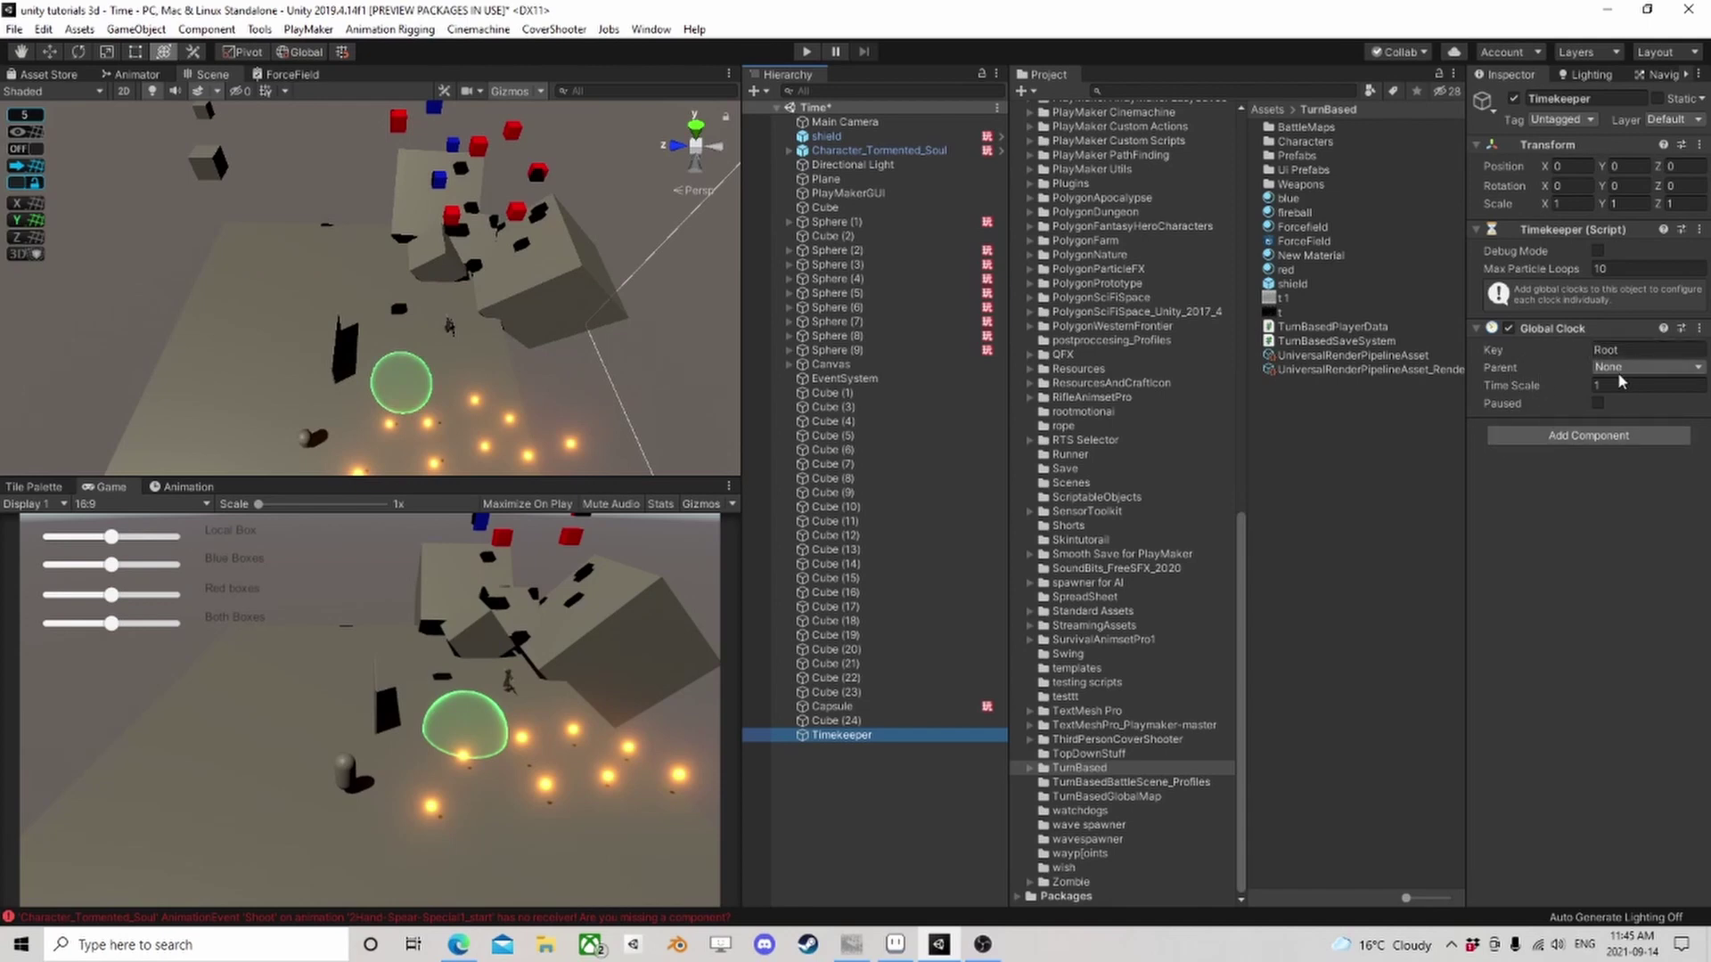
Rename the key of the Timekeeper's Global Clock to Master
click(1640, 350)
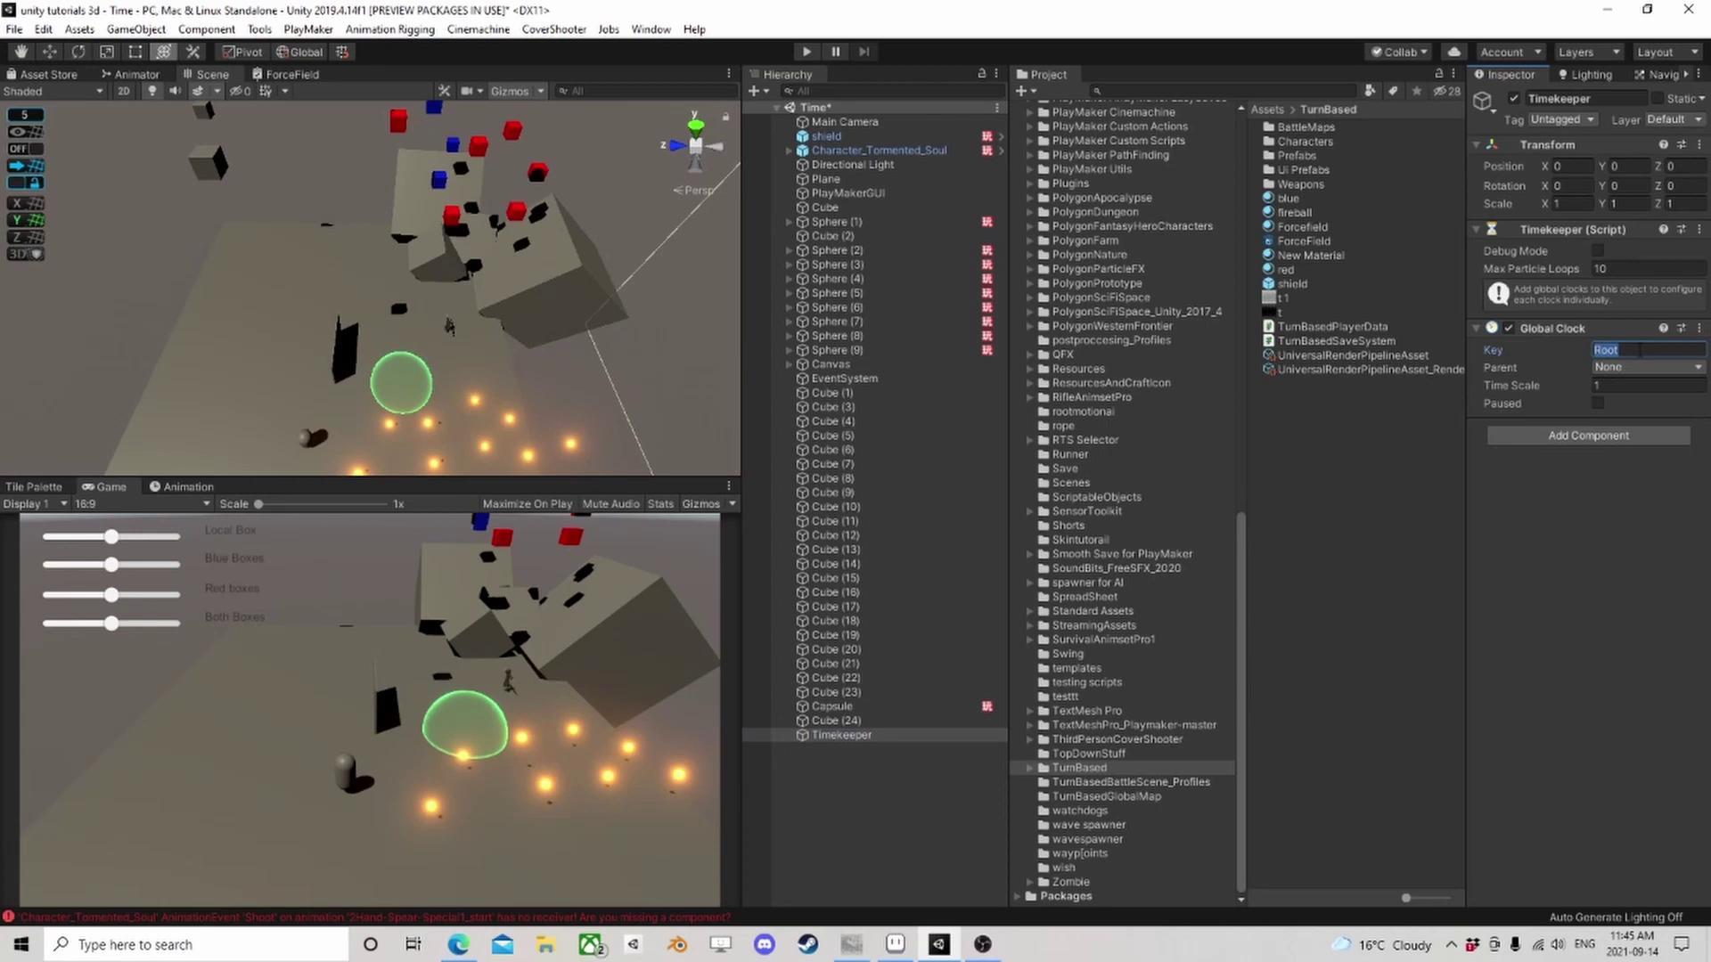
text(Maser)
key(BackSpace)
key(BackSpace)
text(t)
Inspect the components of several spheres and cubes, including Cube (1) through Cube (23) as a group
click(829, 279)
click(838, 478)
click(861, 351)
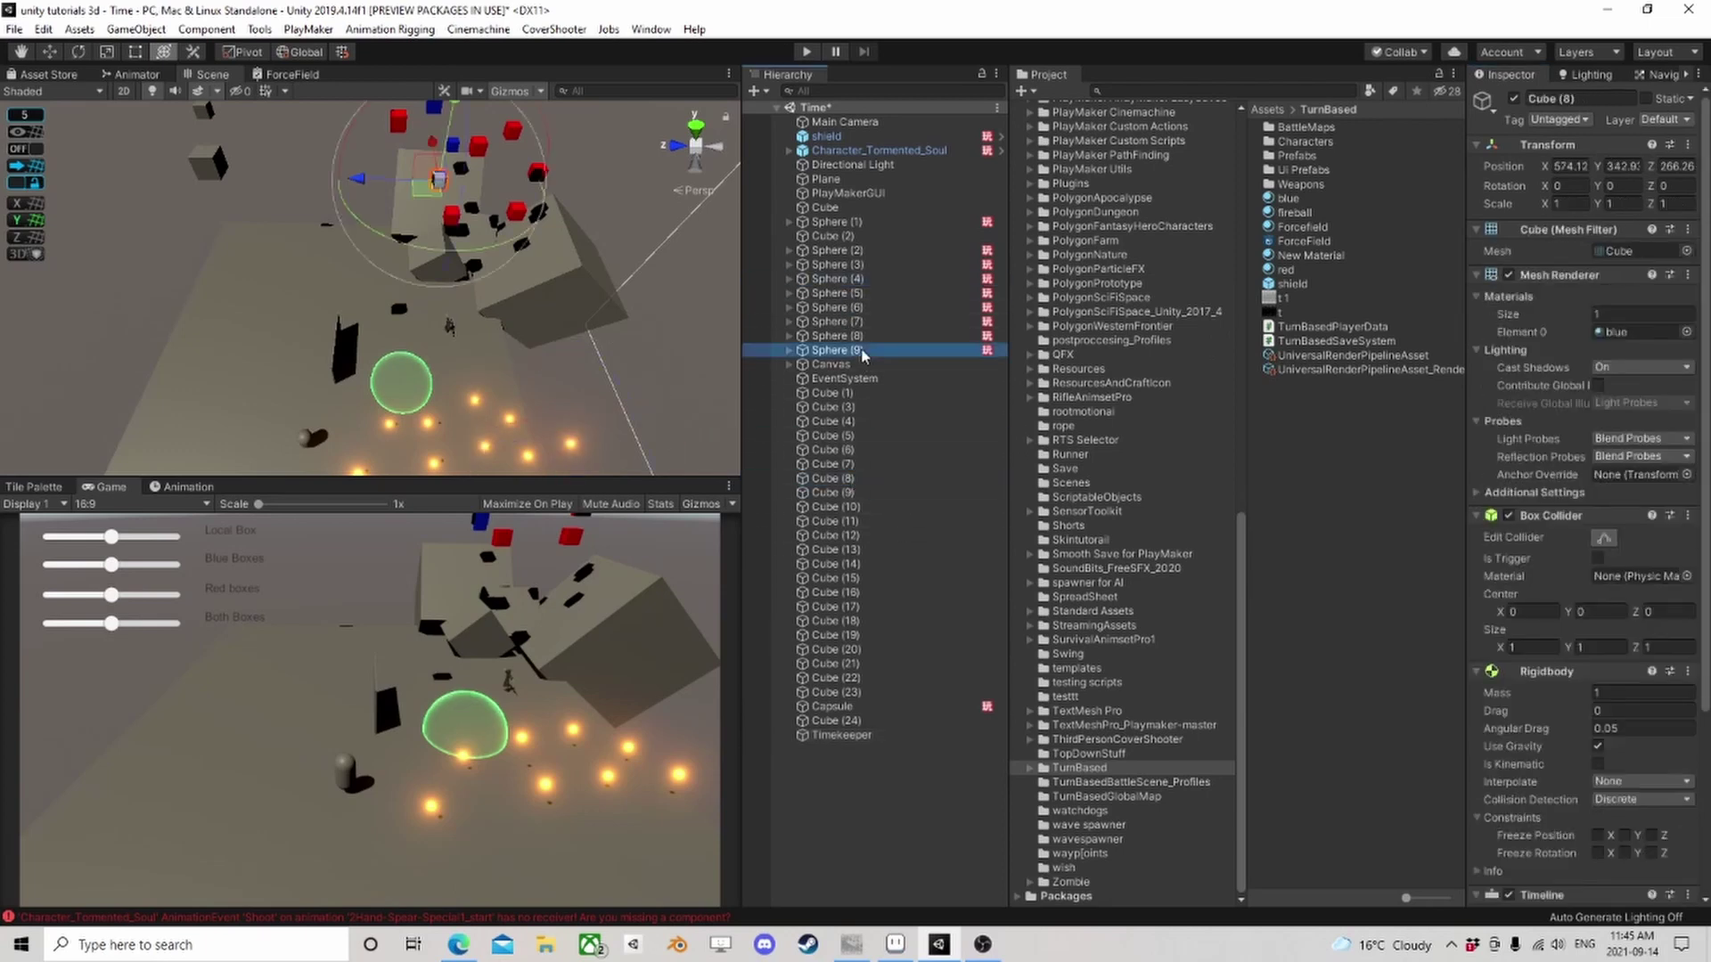
click(842, 464)
click(846, 393)
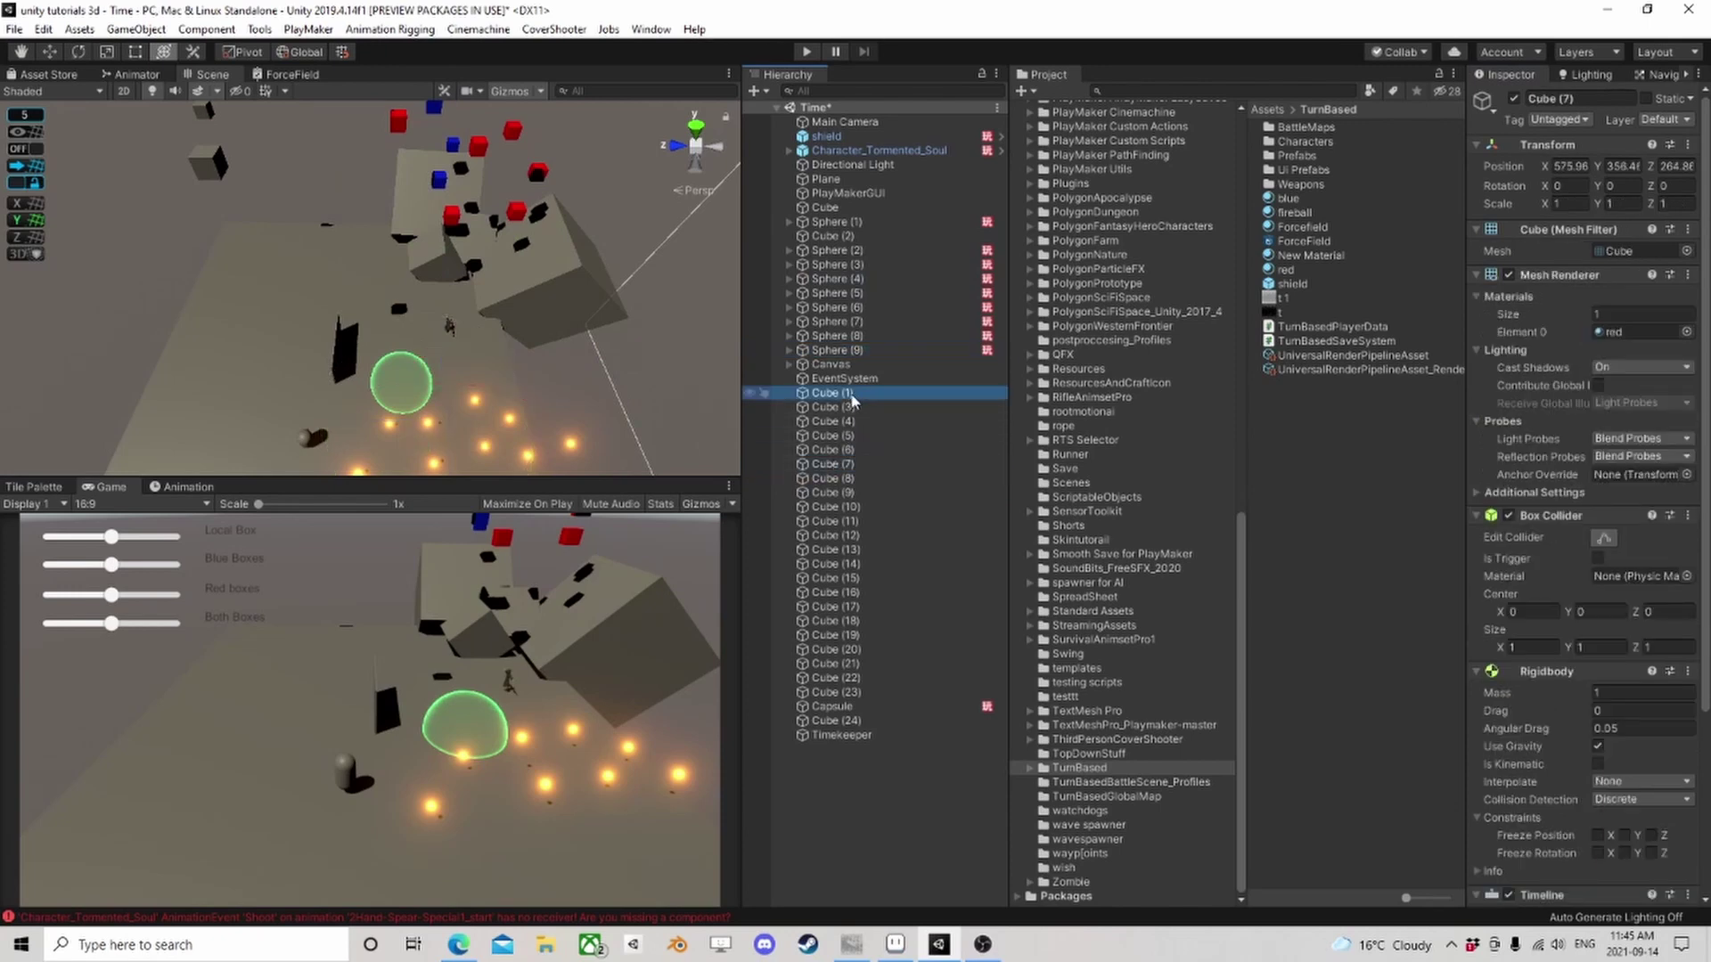
shift+click(864, 694)
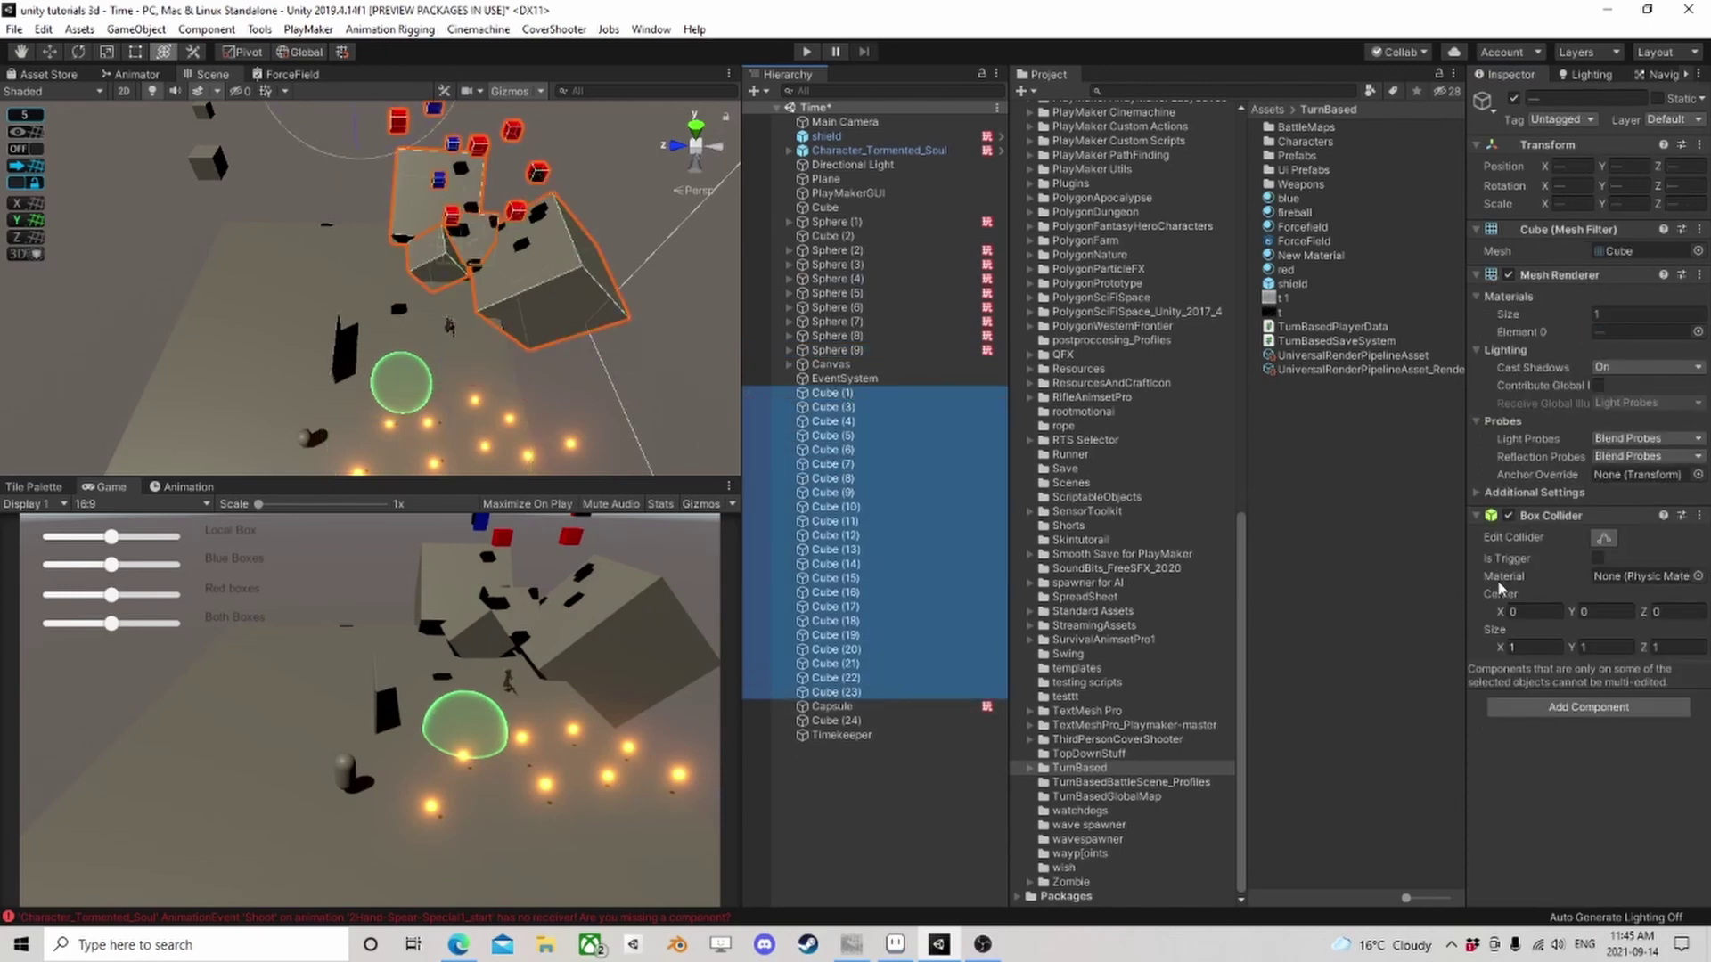
Set the Global Clock of Cube (1)'s Timeline to Master
click(837, 397)
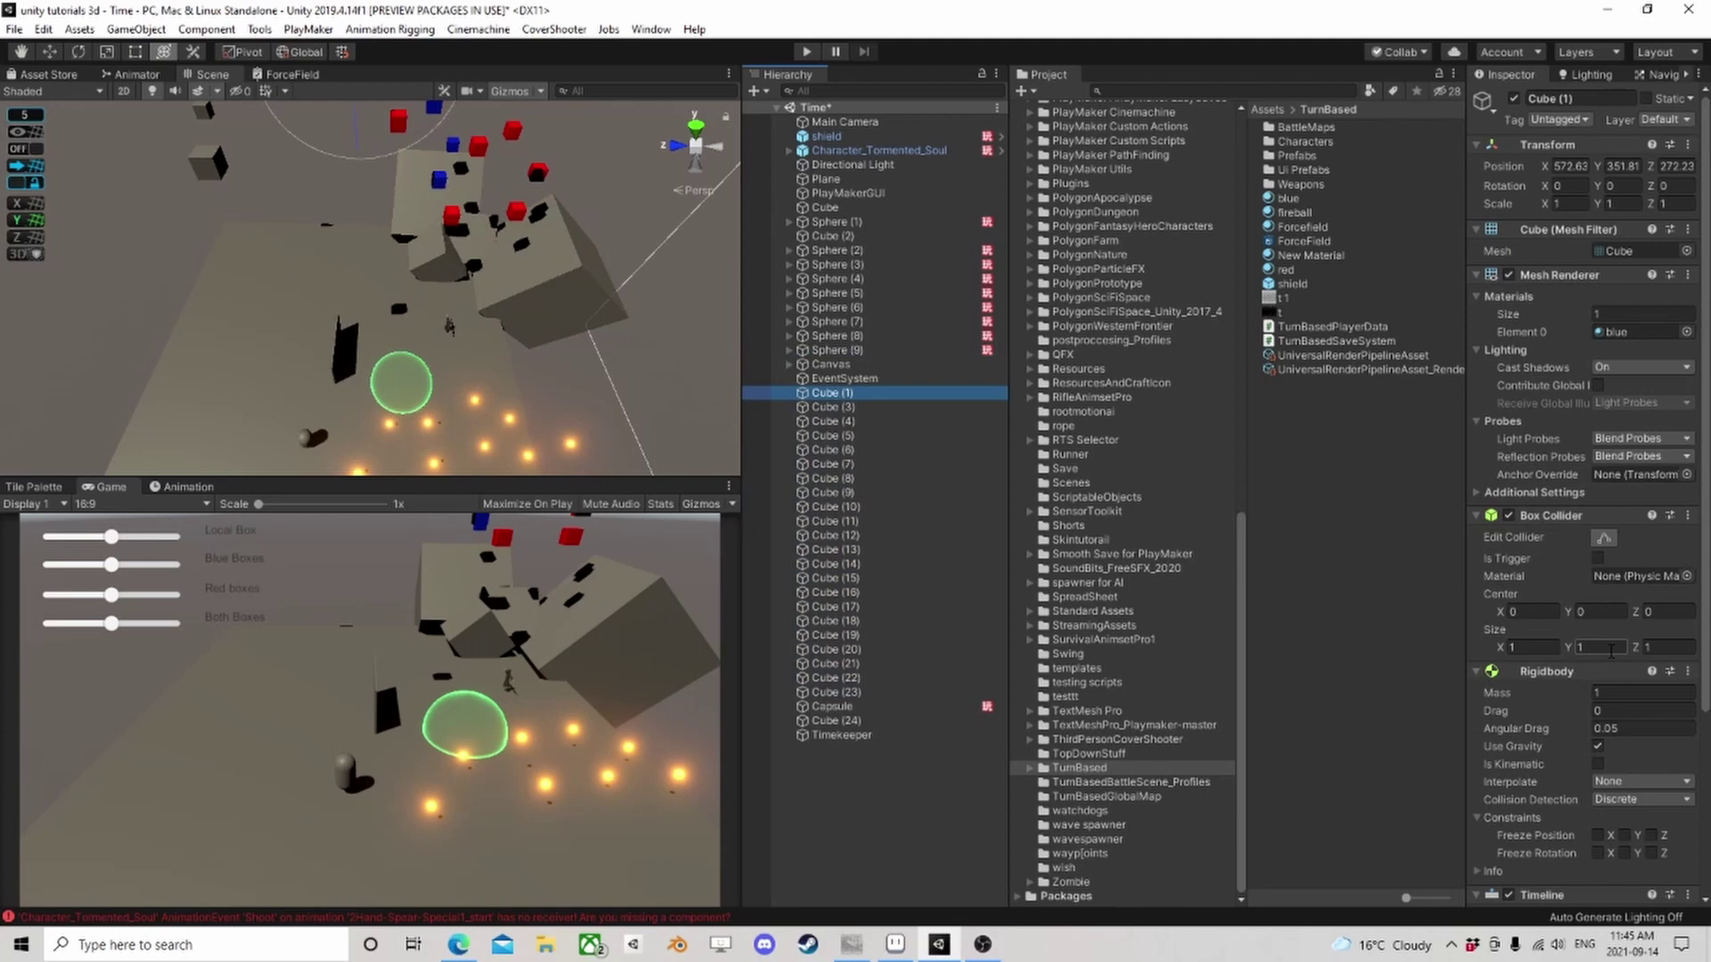
scroll(1600, 686, down, 5)
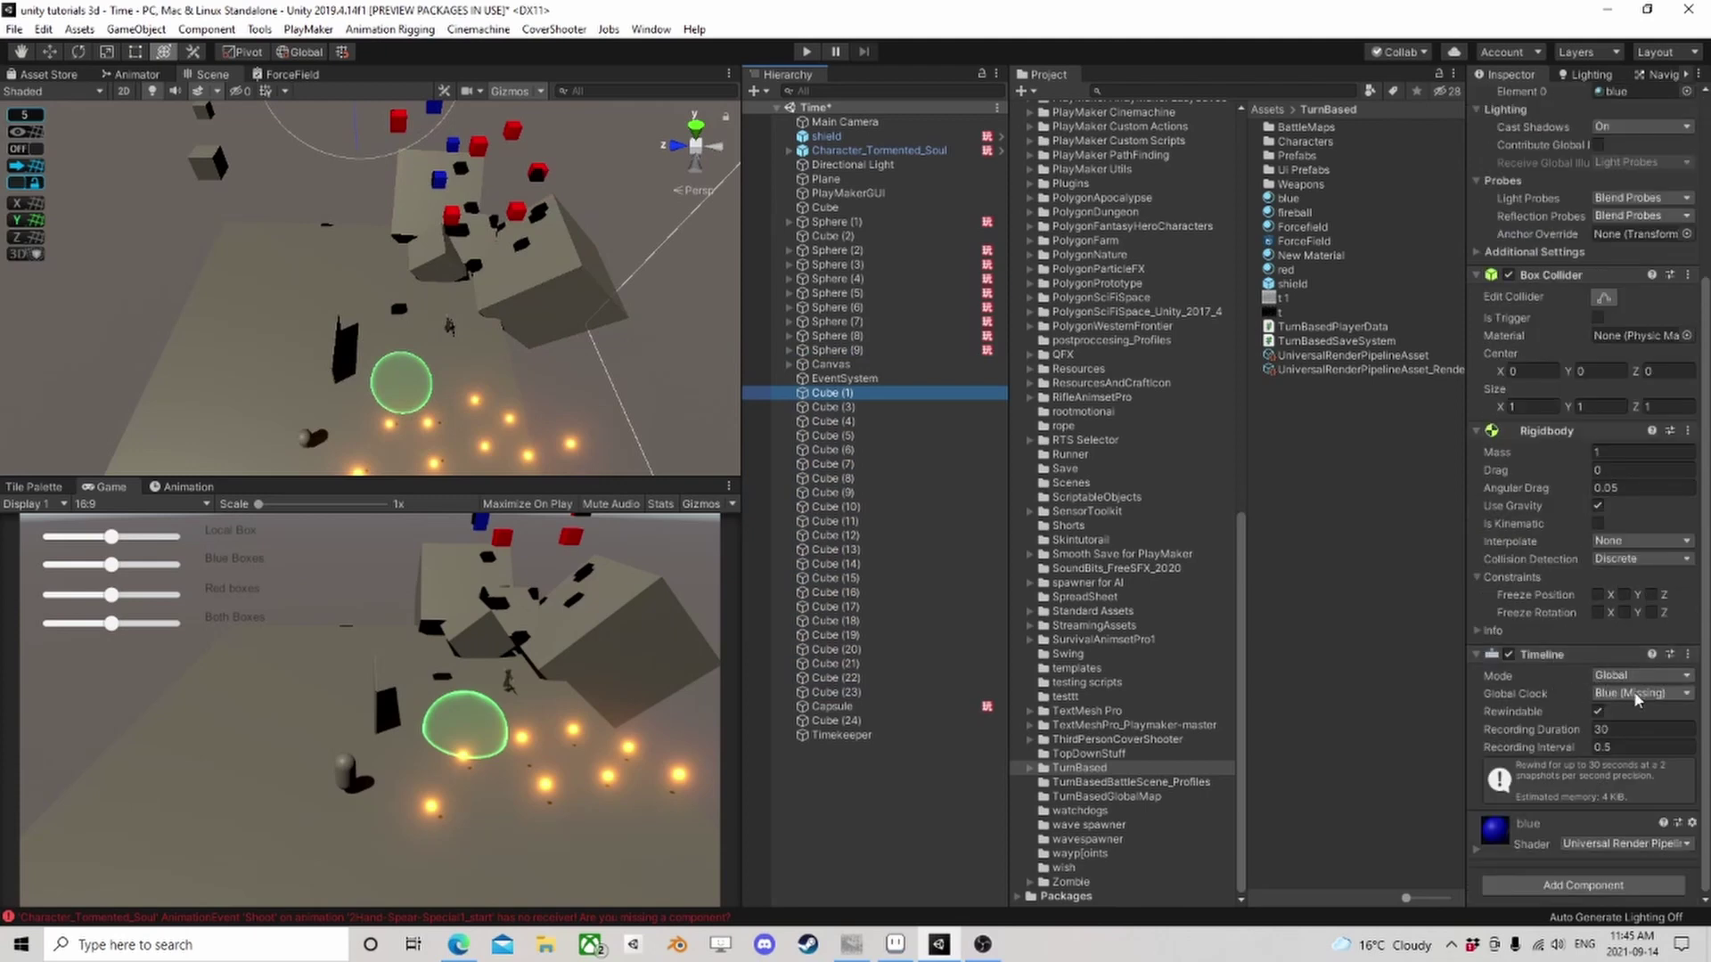
click(1640, 694)
click(1637, 711)
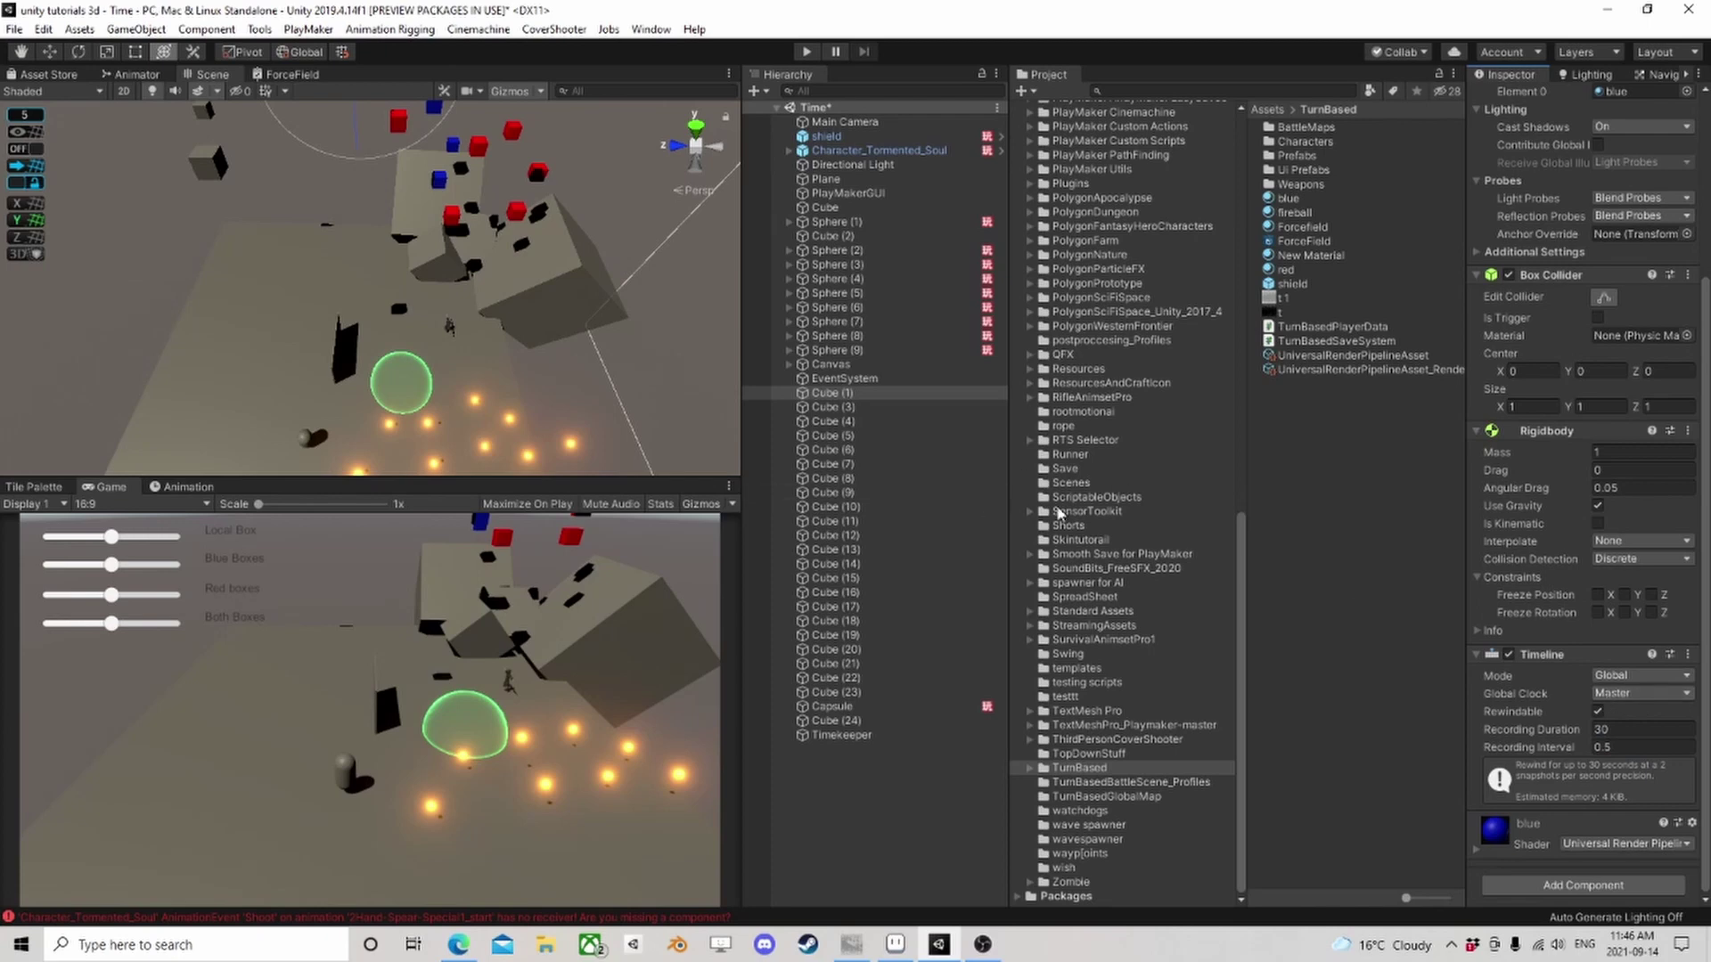
Add a second Global Clock component to the Timekeeper
click(857, 736)
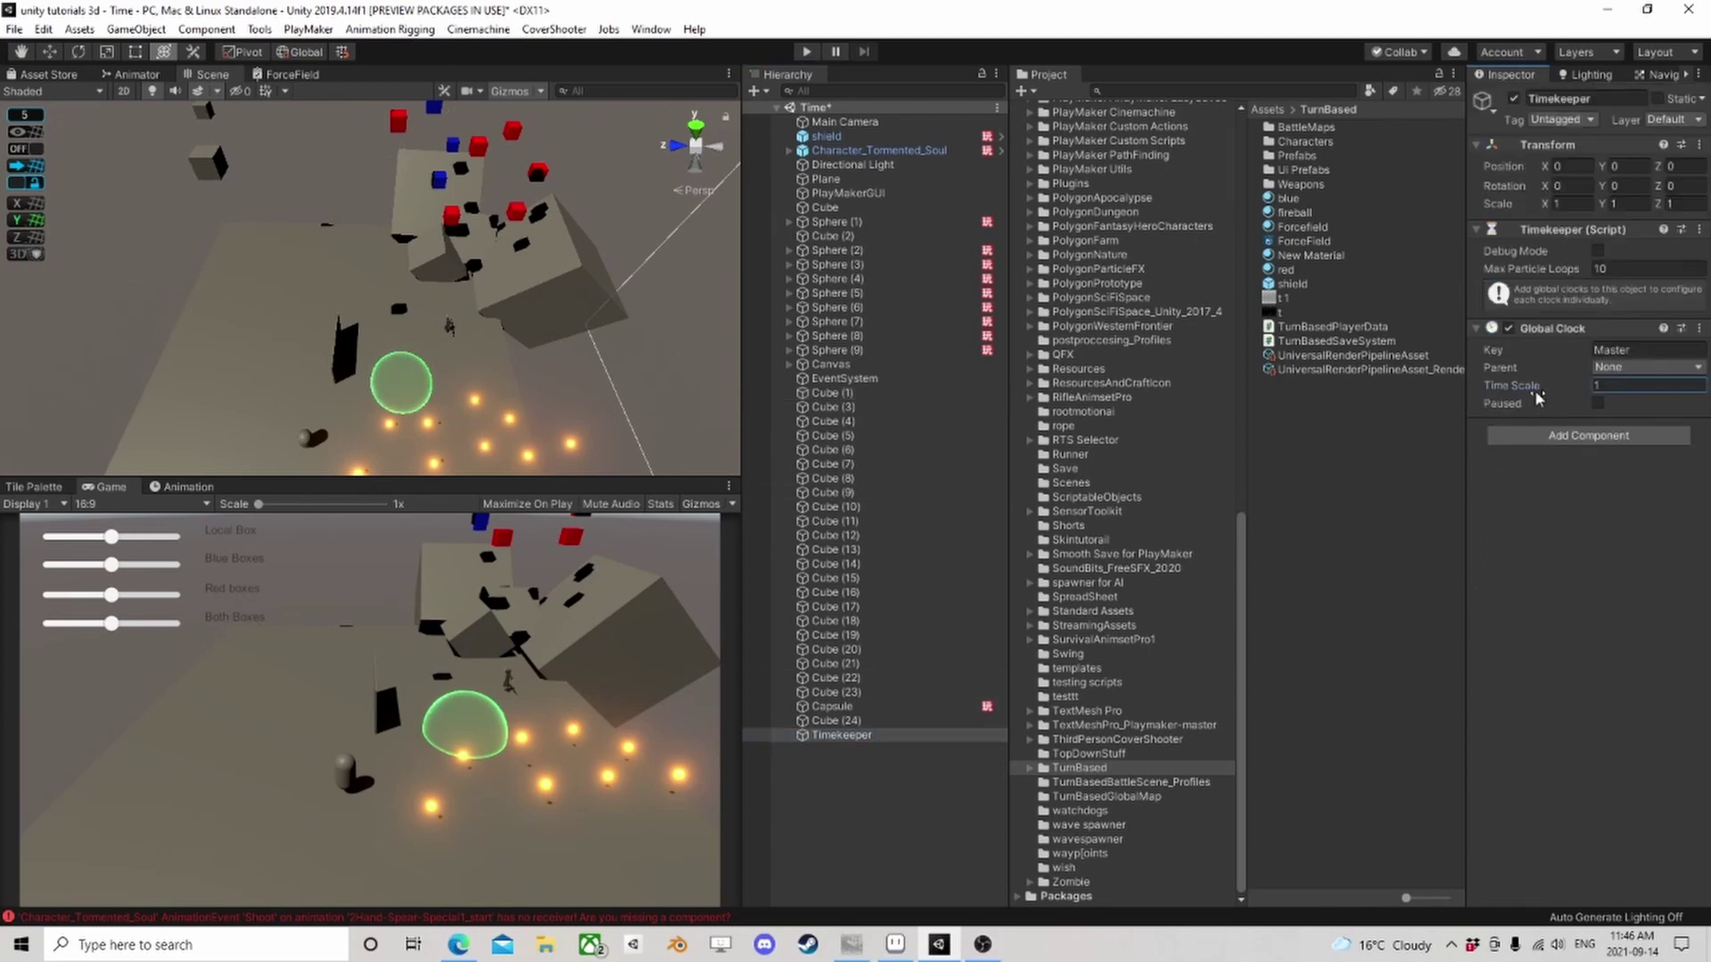
click(825, 393)
scroll(1561, 772, down, 5)
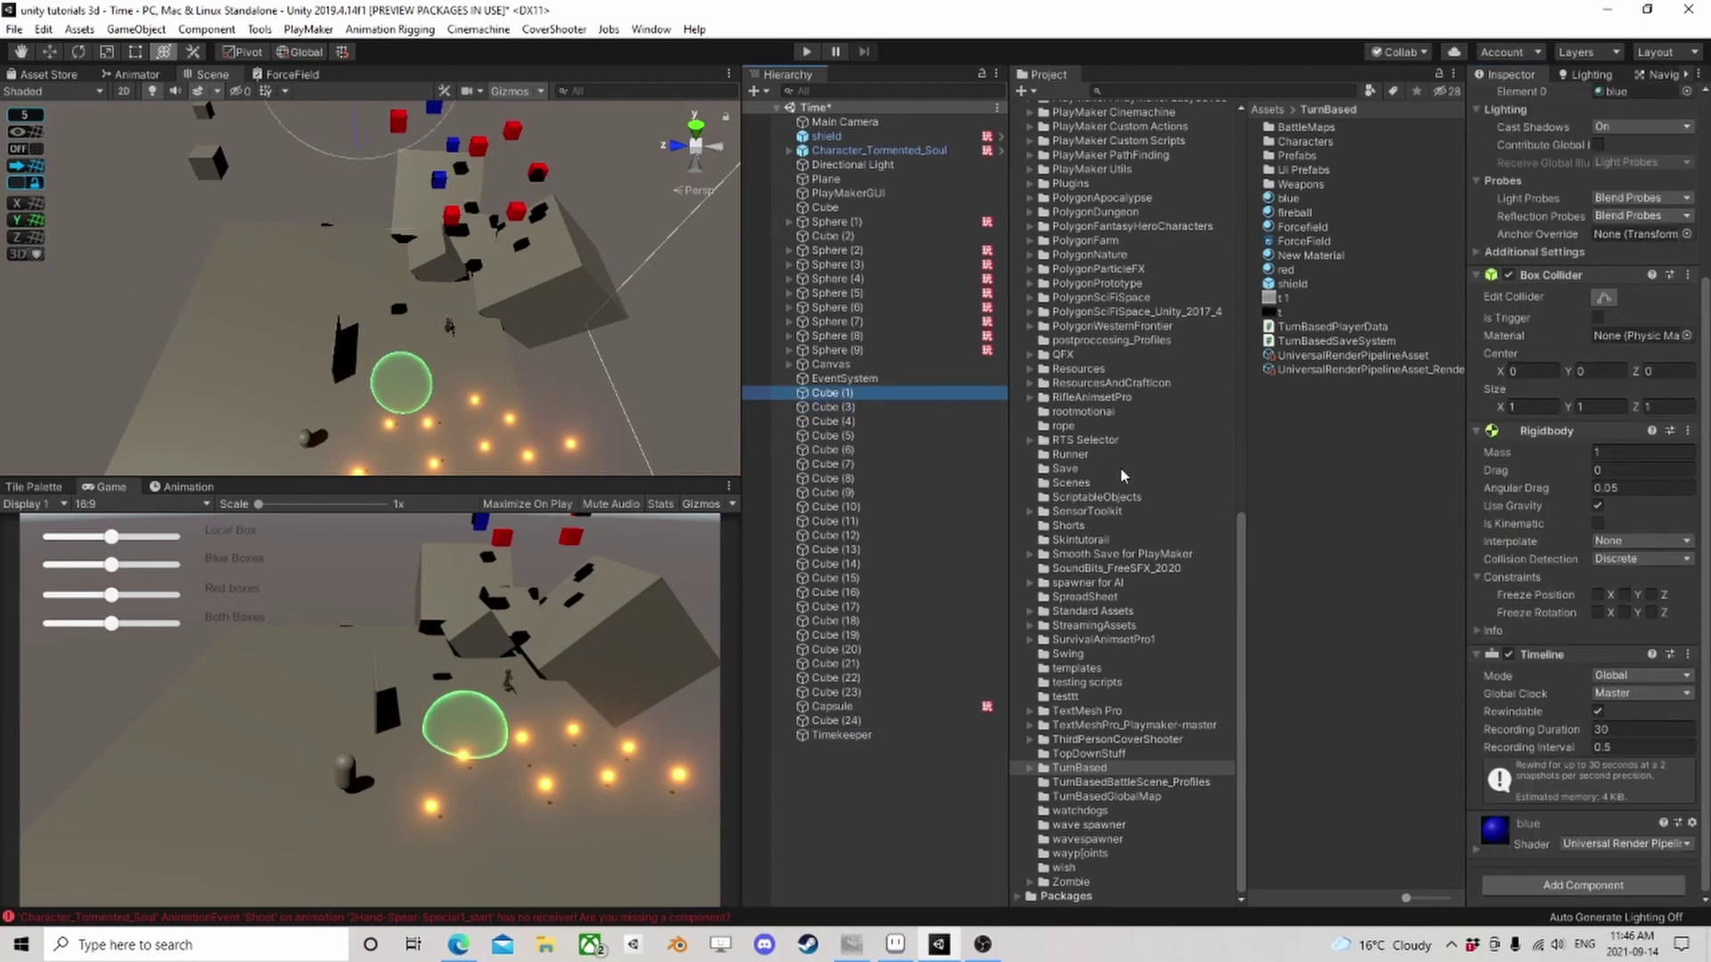
click(864, 736)
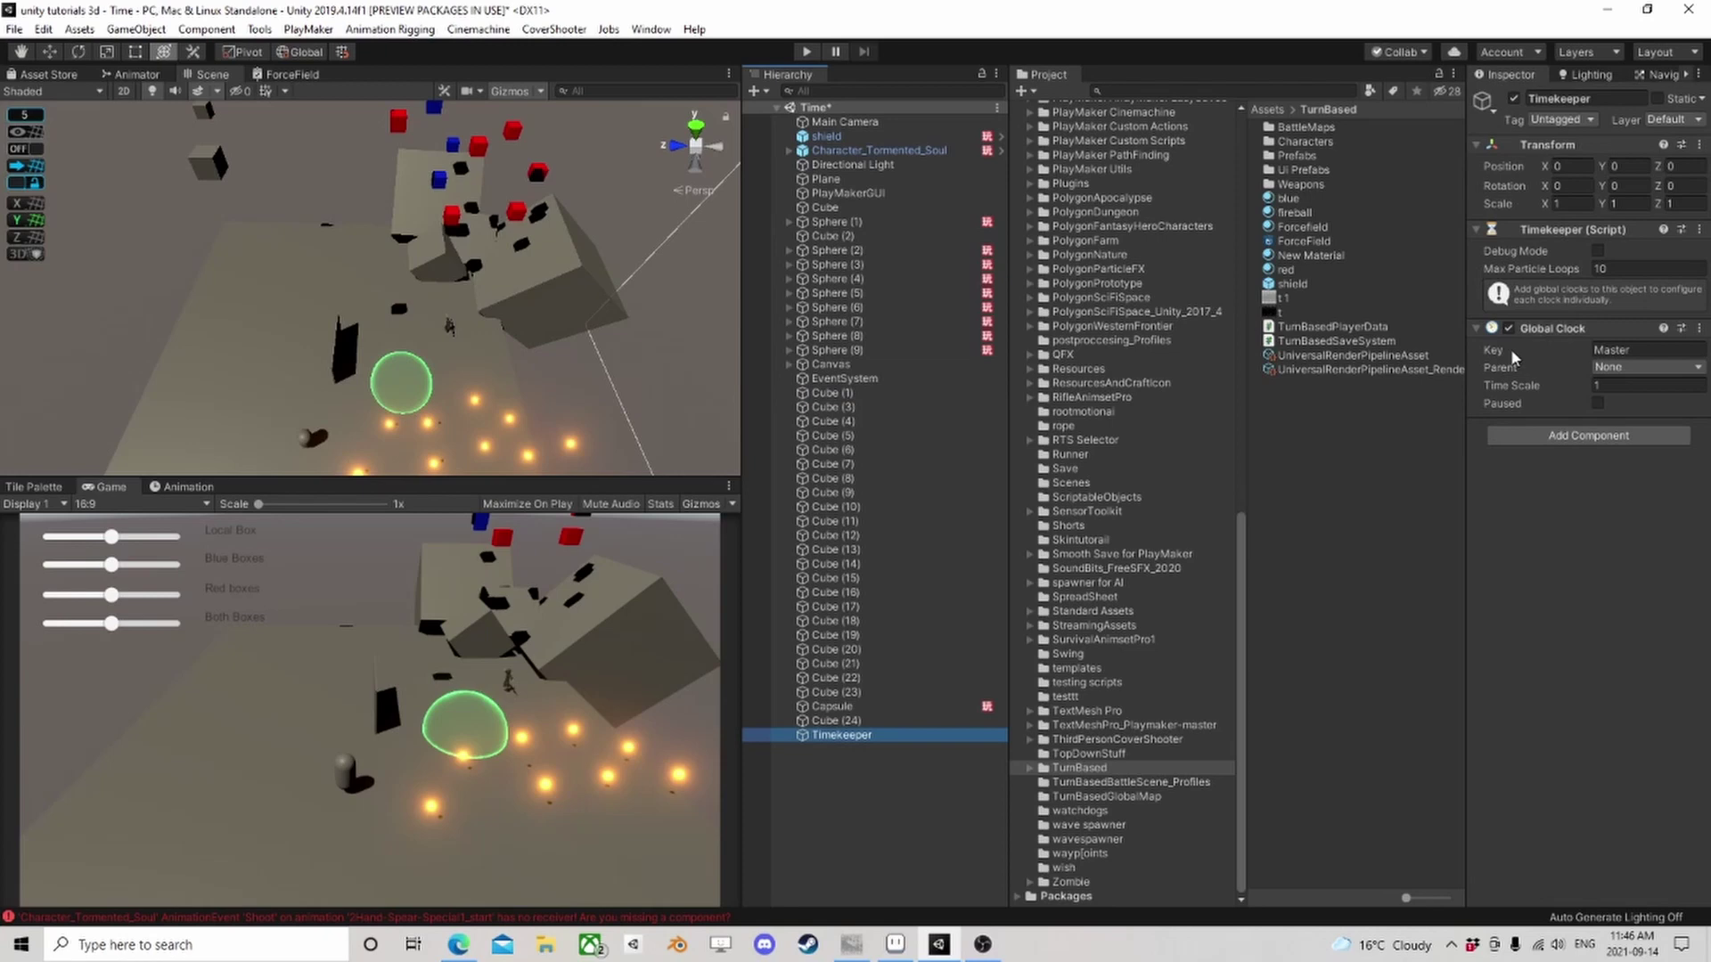
click(1550, 435)
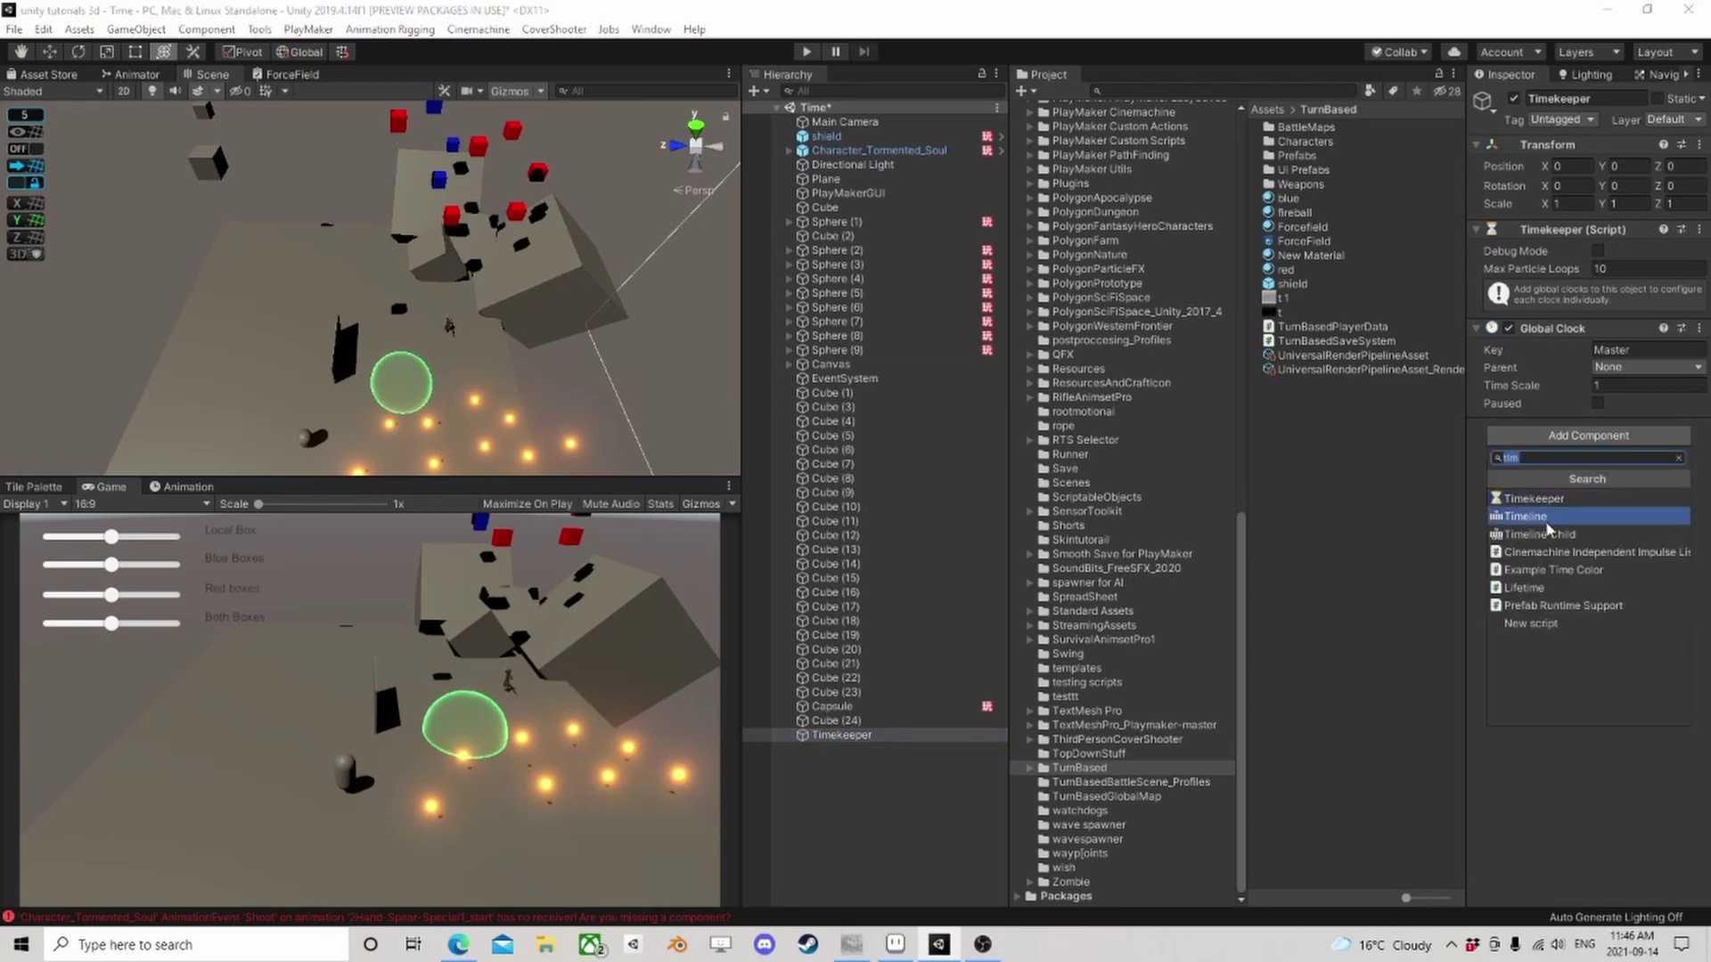
text(c)
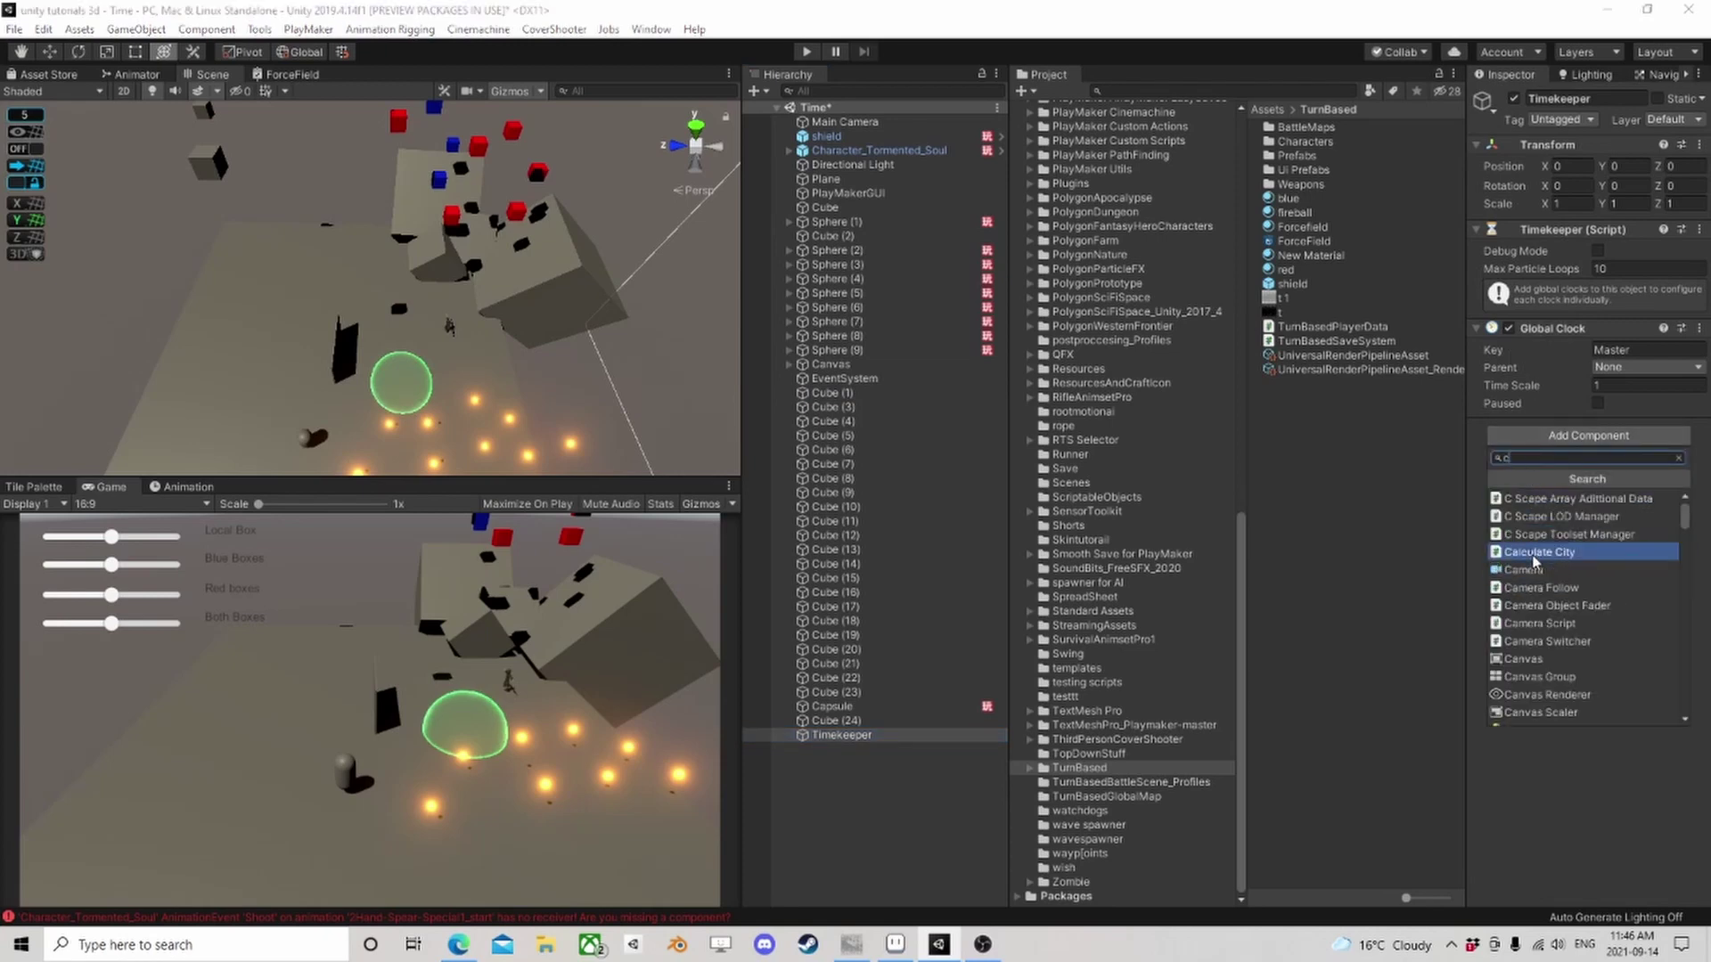
text(lo)
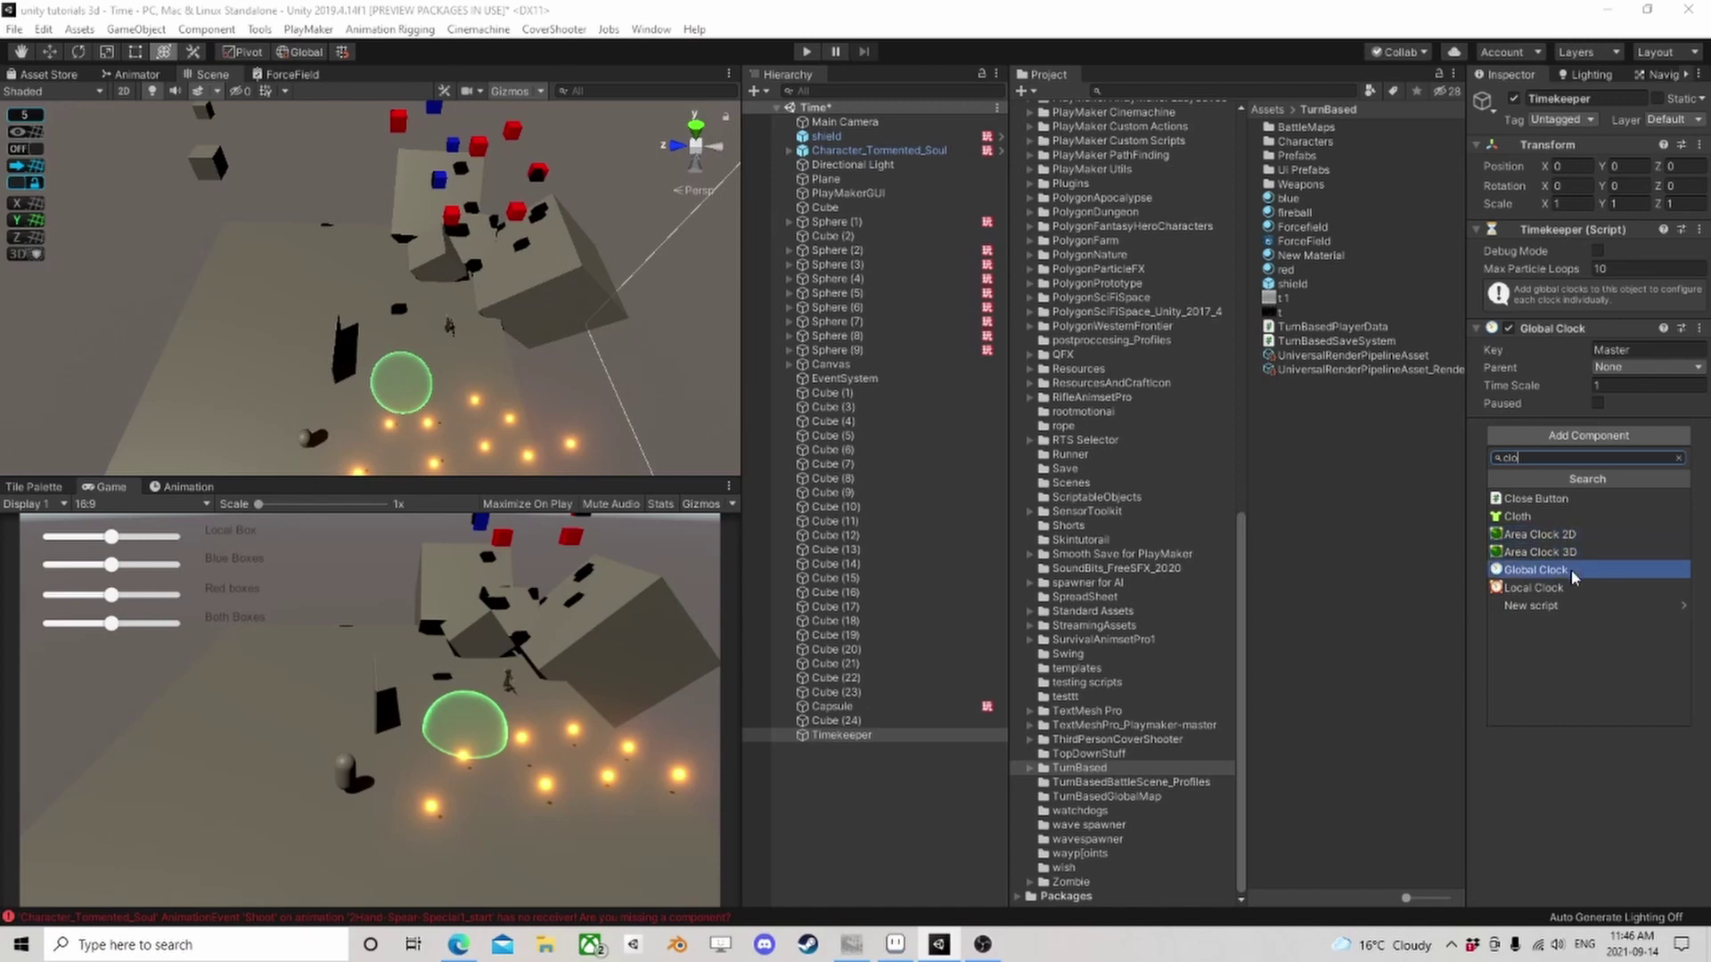
click(1572, 578)
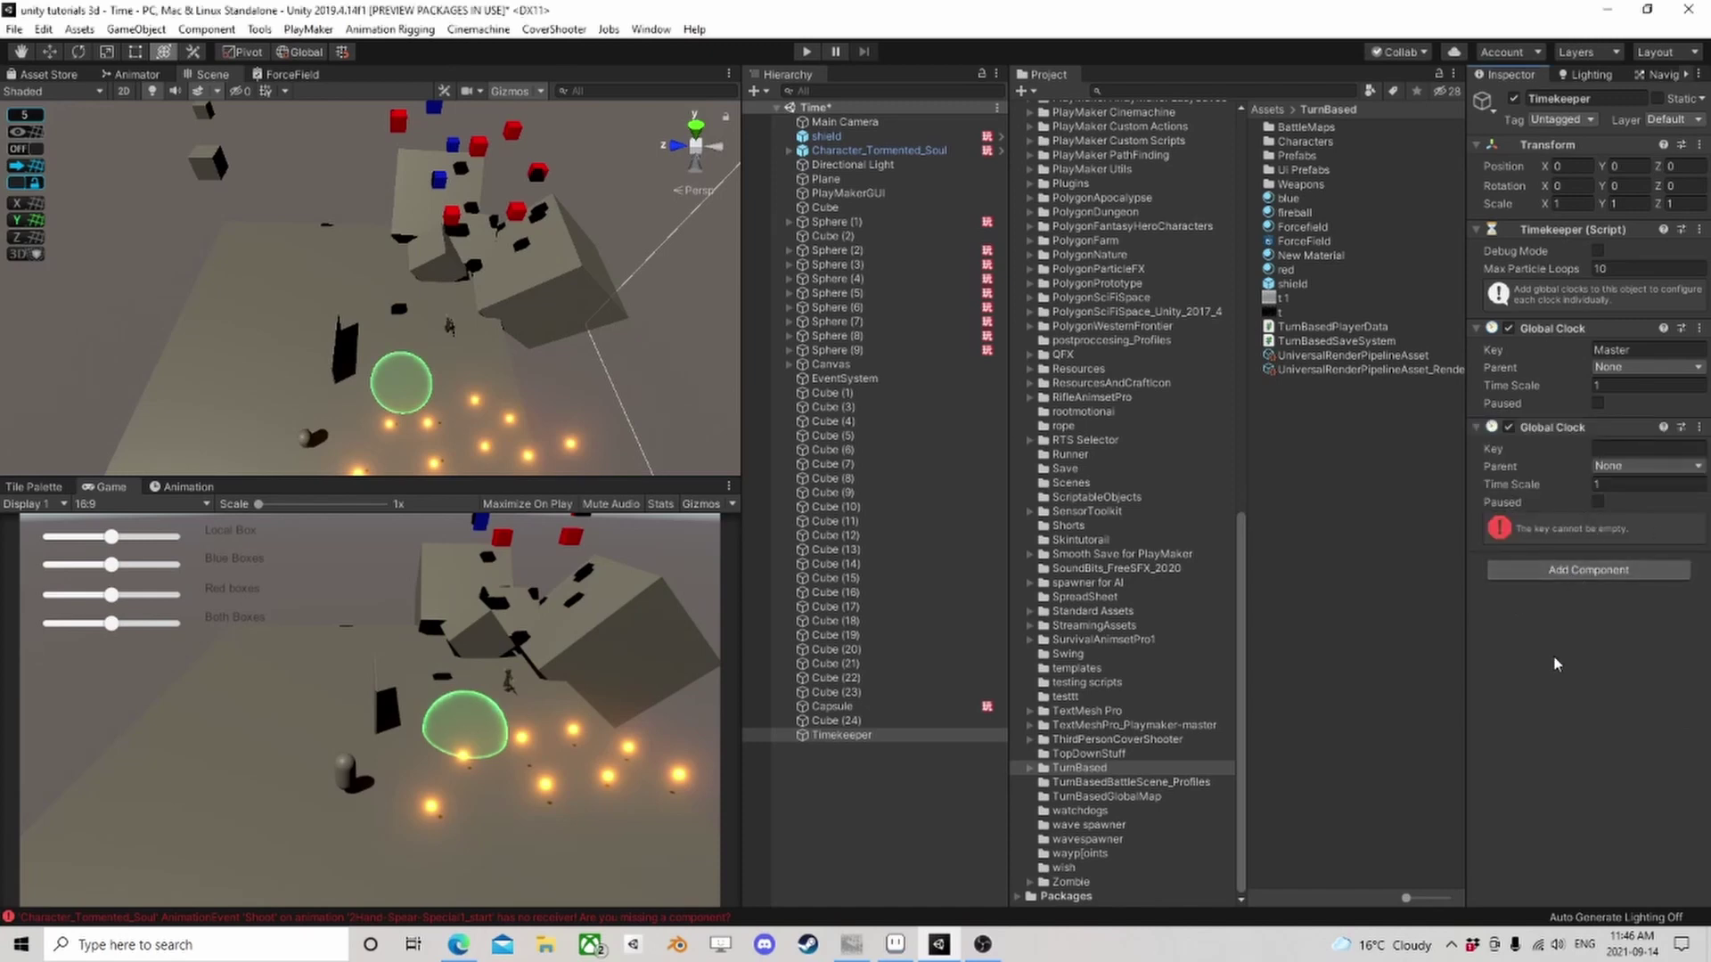
Set the second Global Clock's key to Blue and its parent to Master
click(1614, 451)
text(Blue)
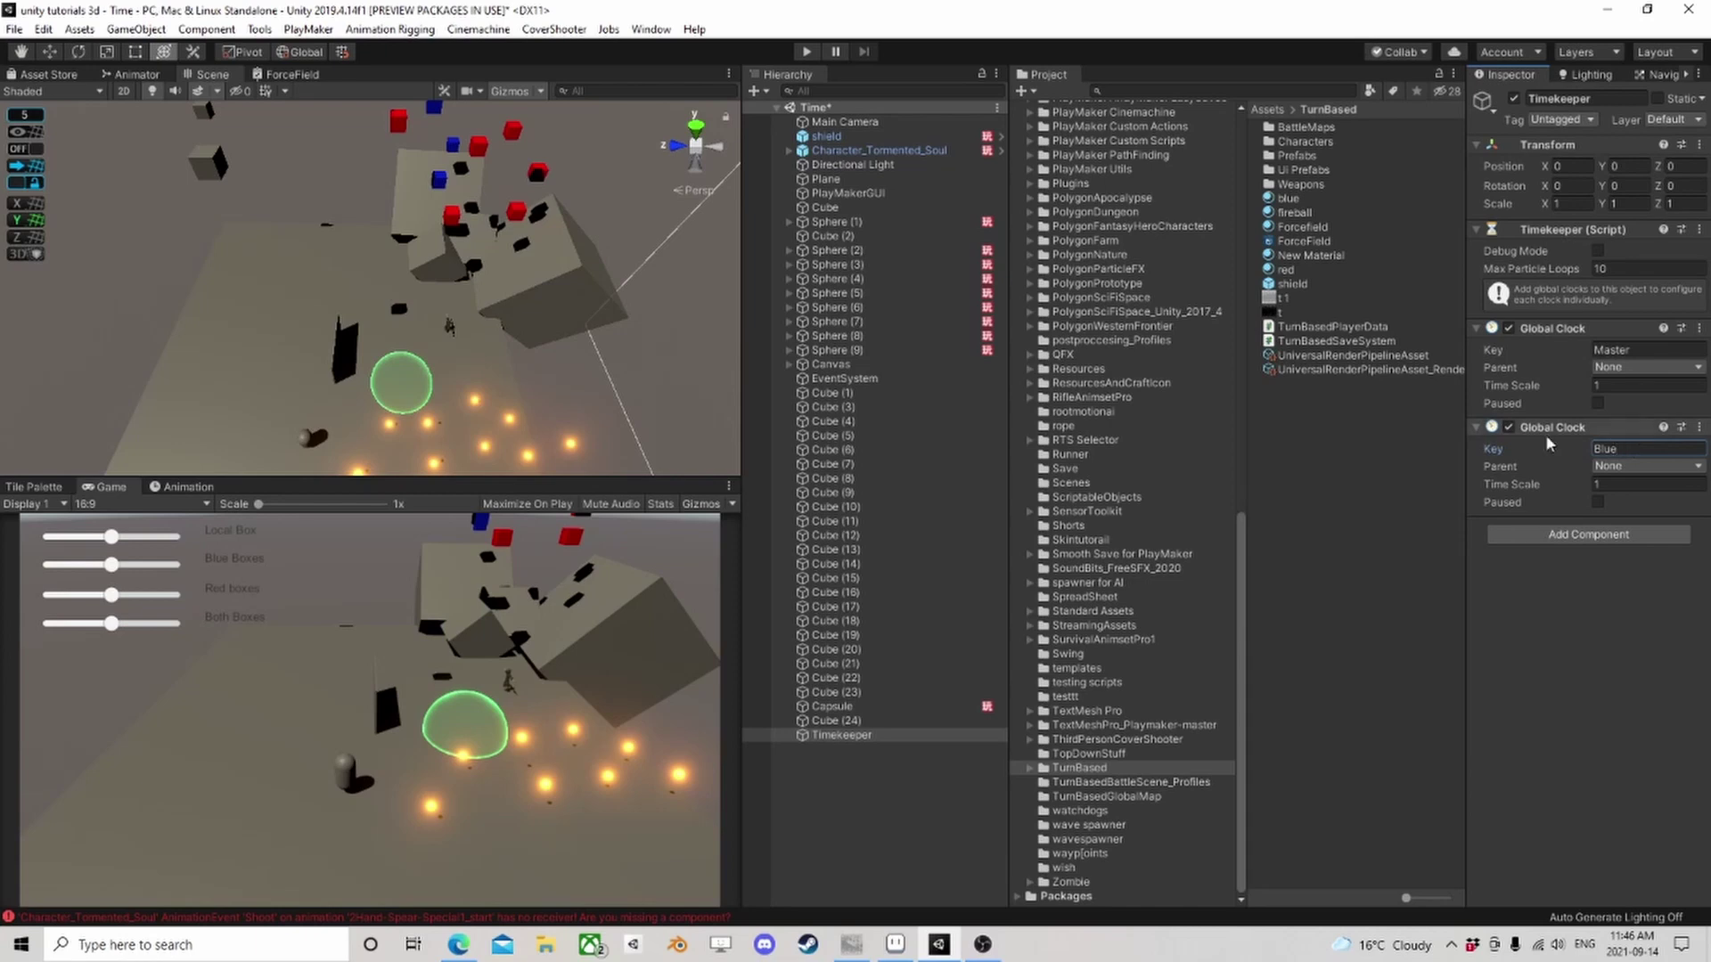
click(1645, 473)
click(1640, 509)
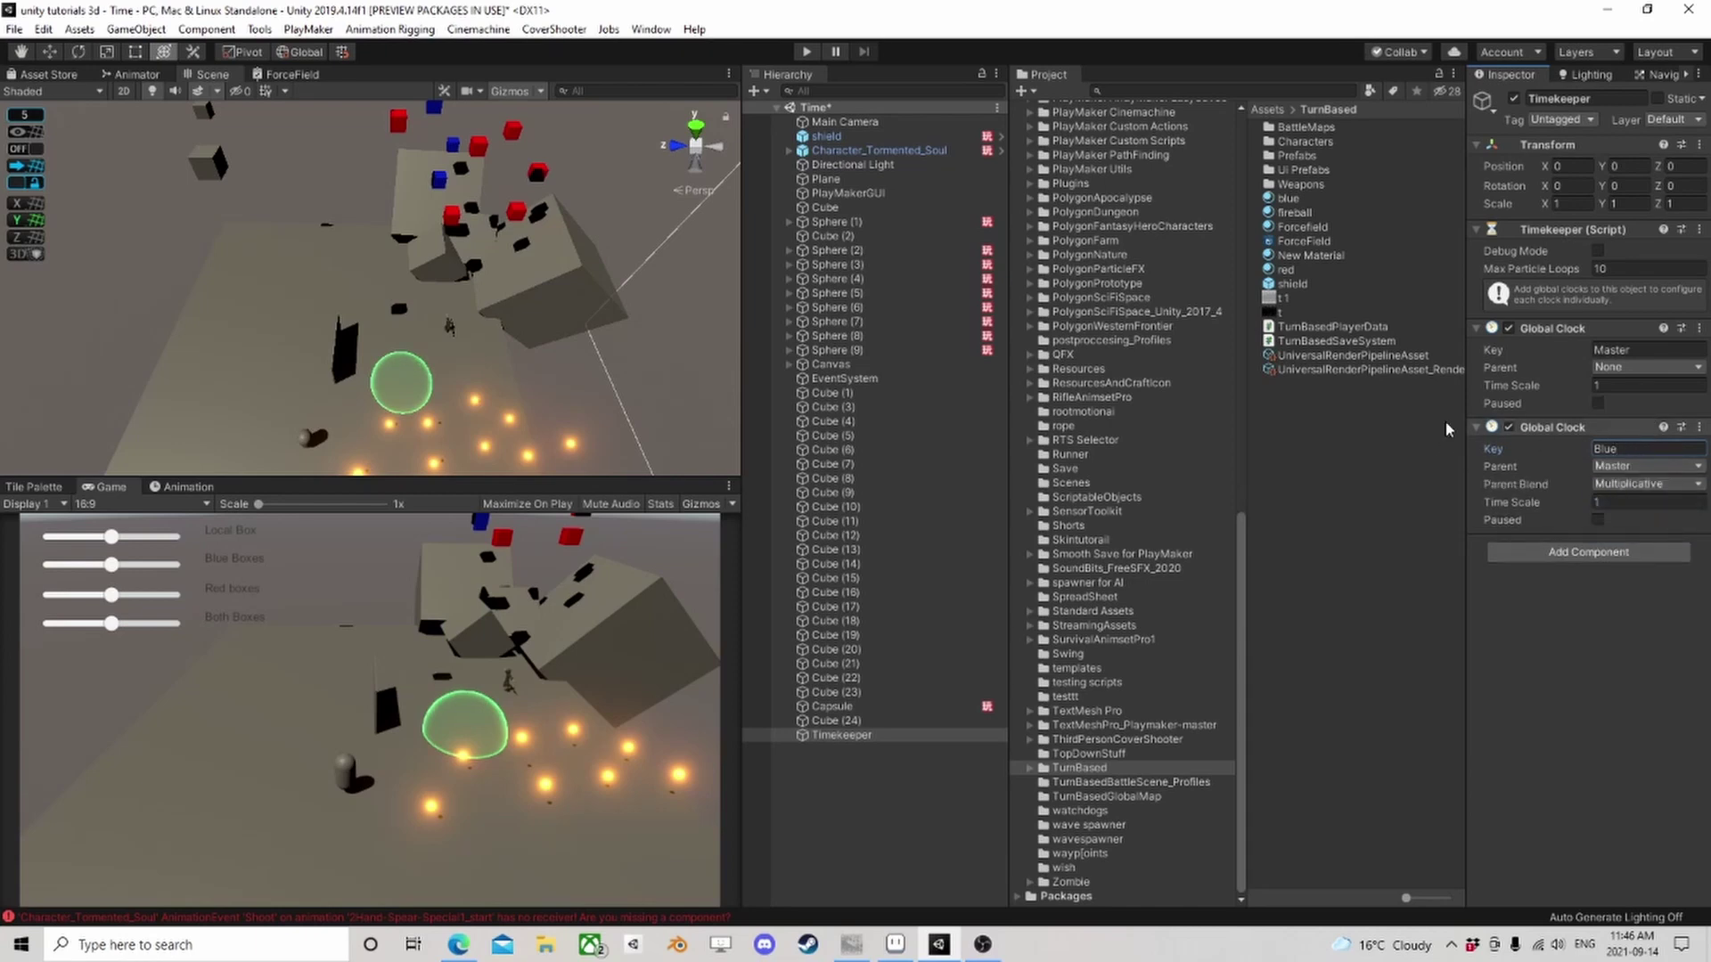
Set the Global Clock of Cube (1)'s Timeline to Blue
click(831, 393)
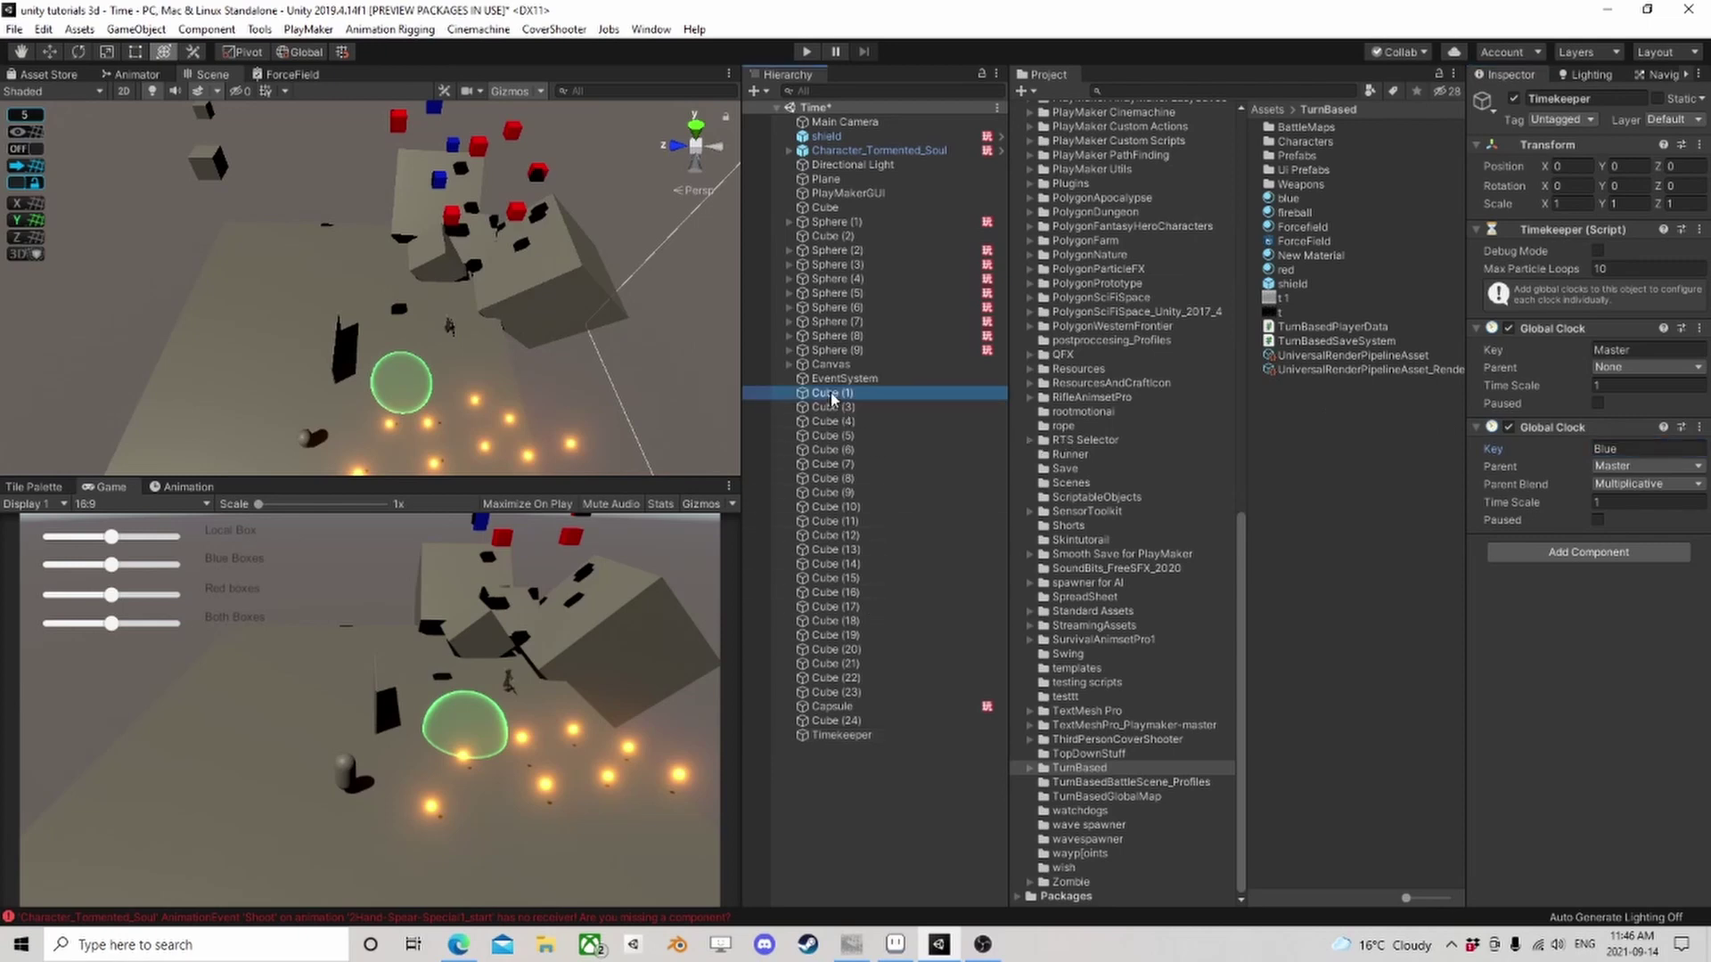
click(840, 435)
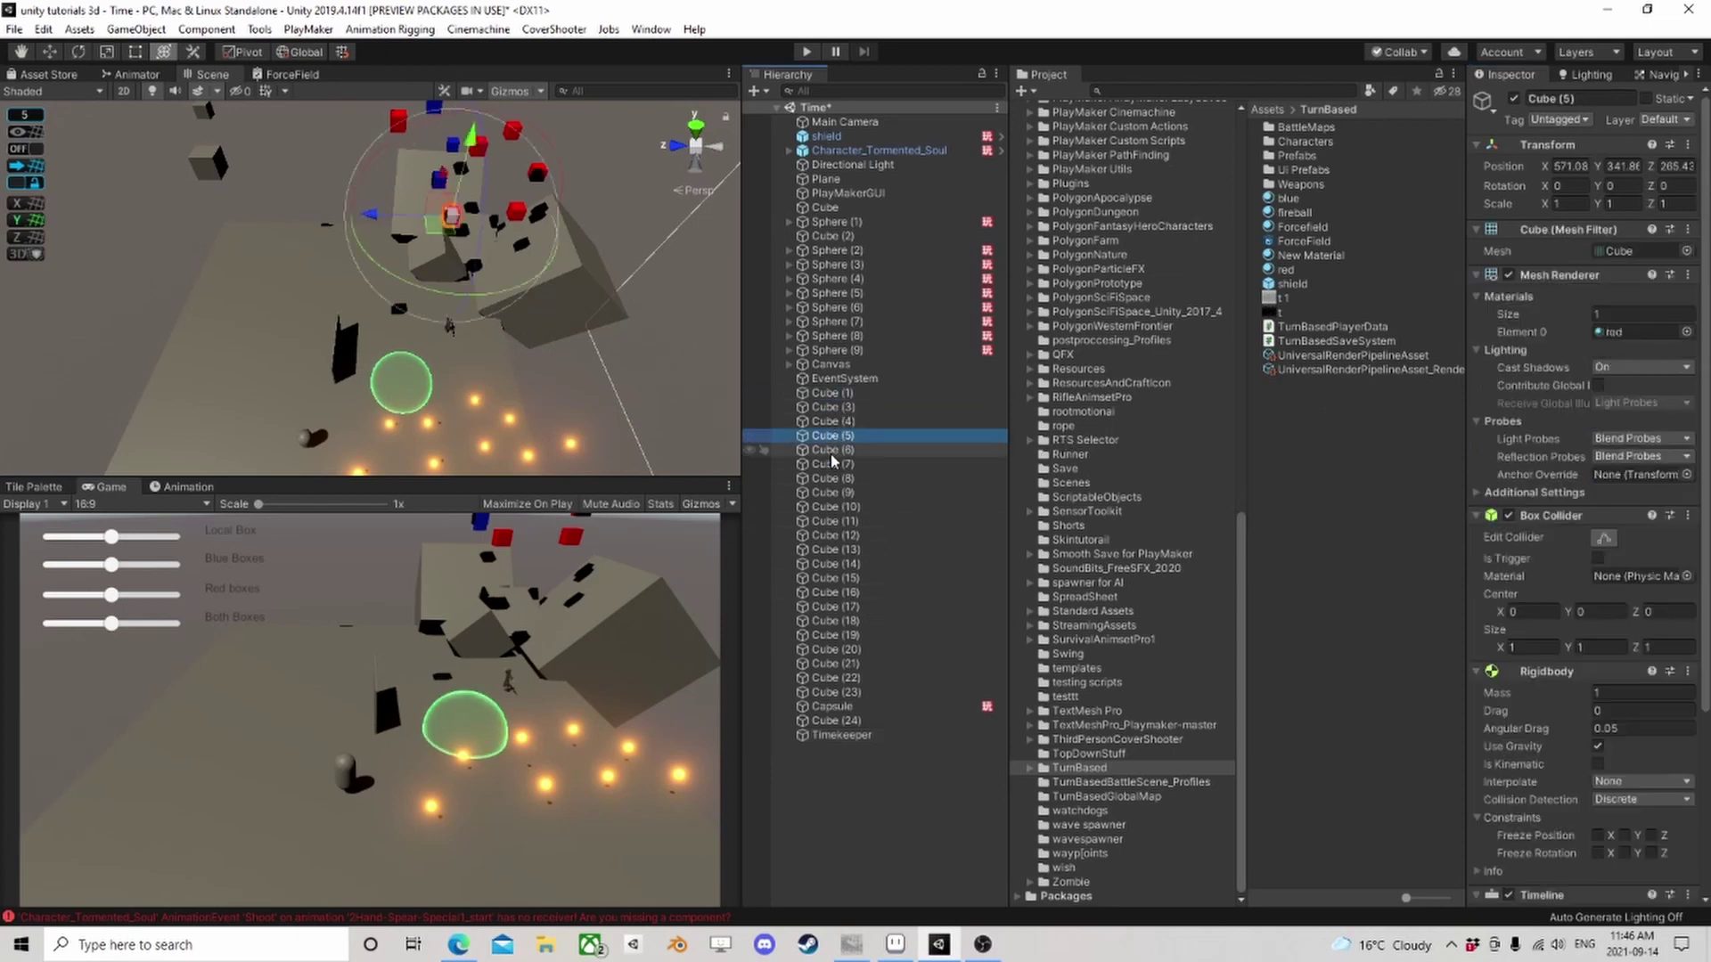
double_click(831, 393)
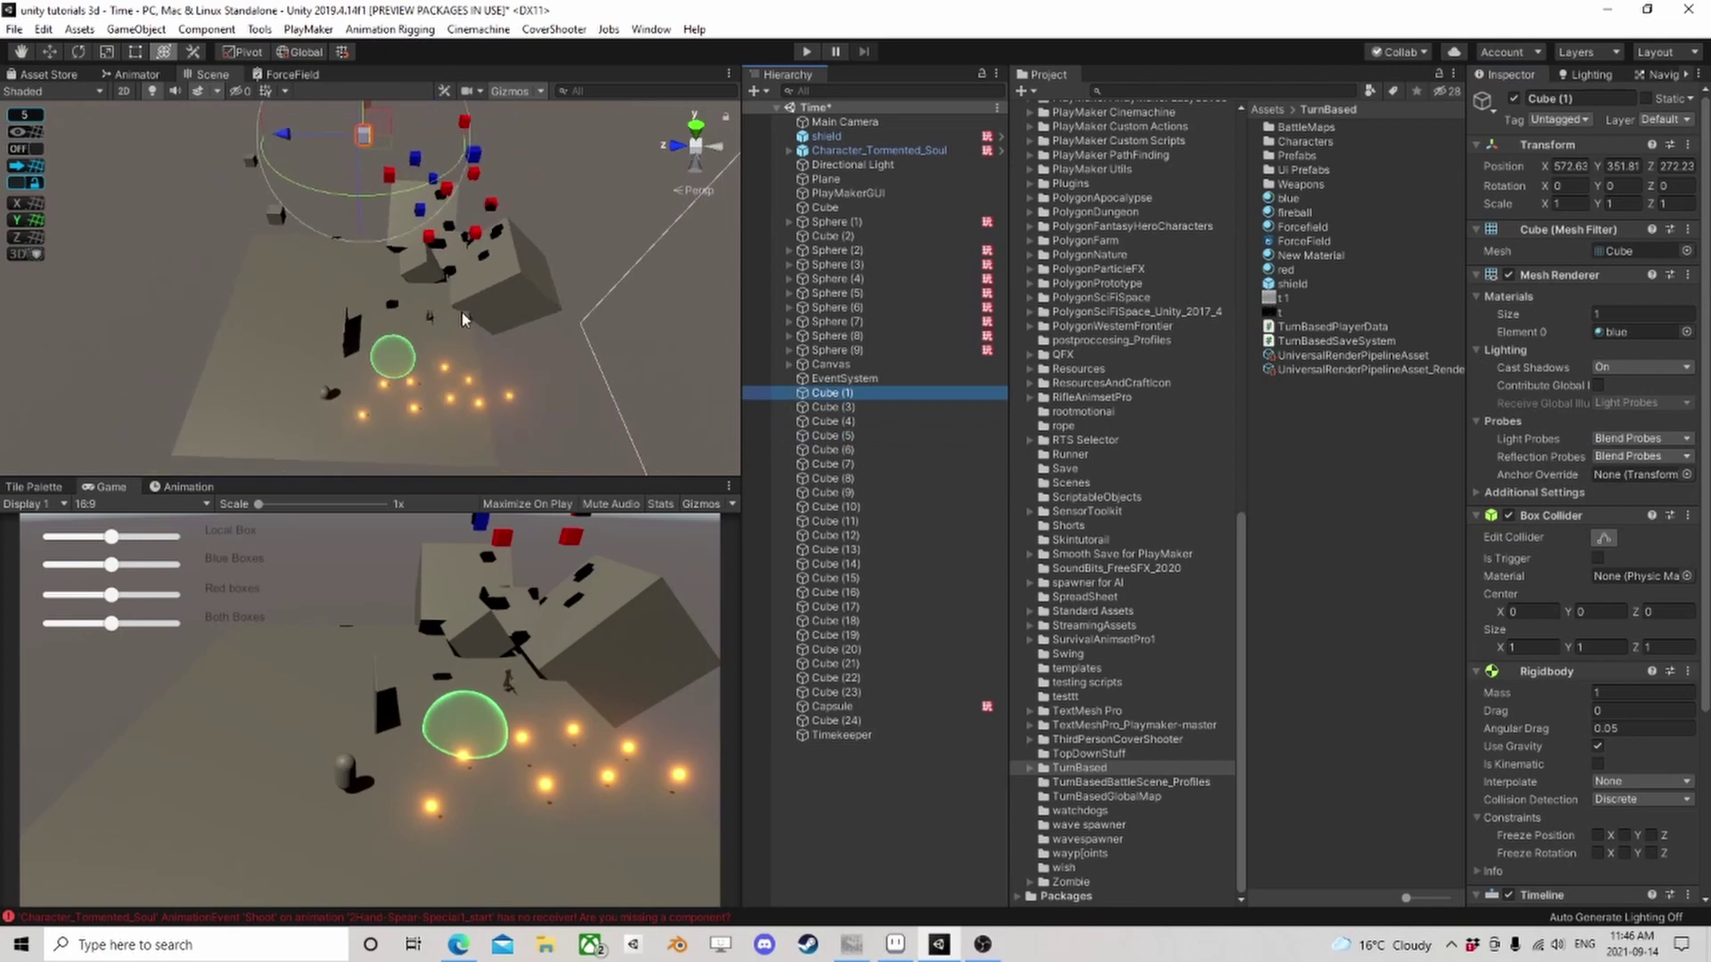
scroll(1595, 655, down, 5)
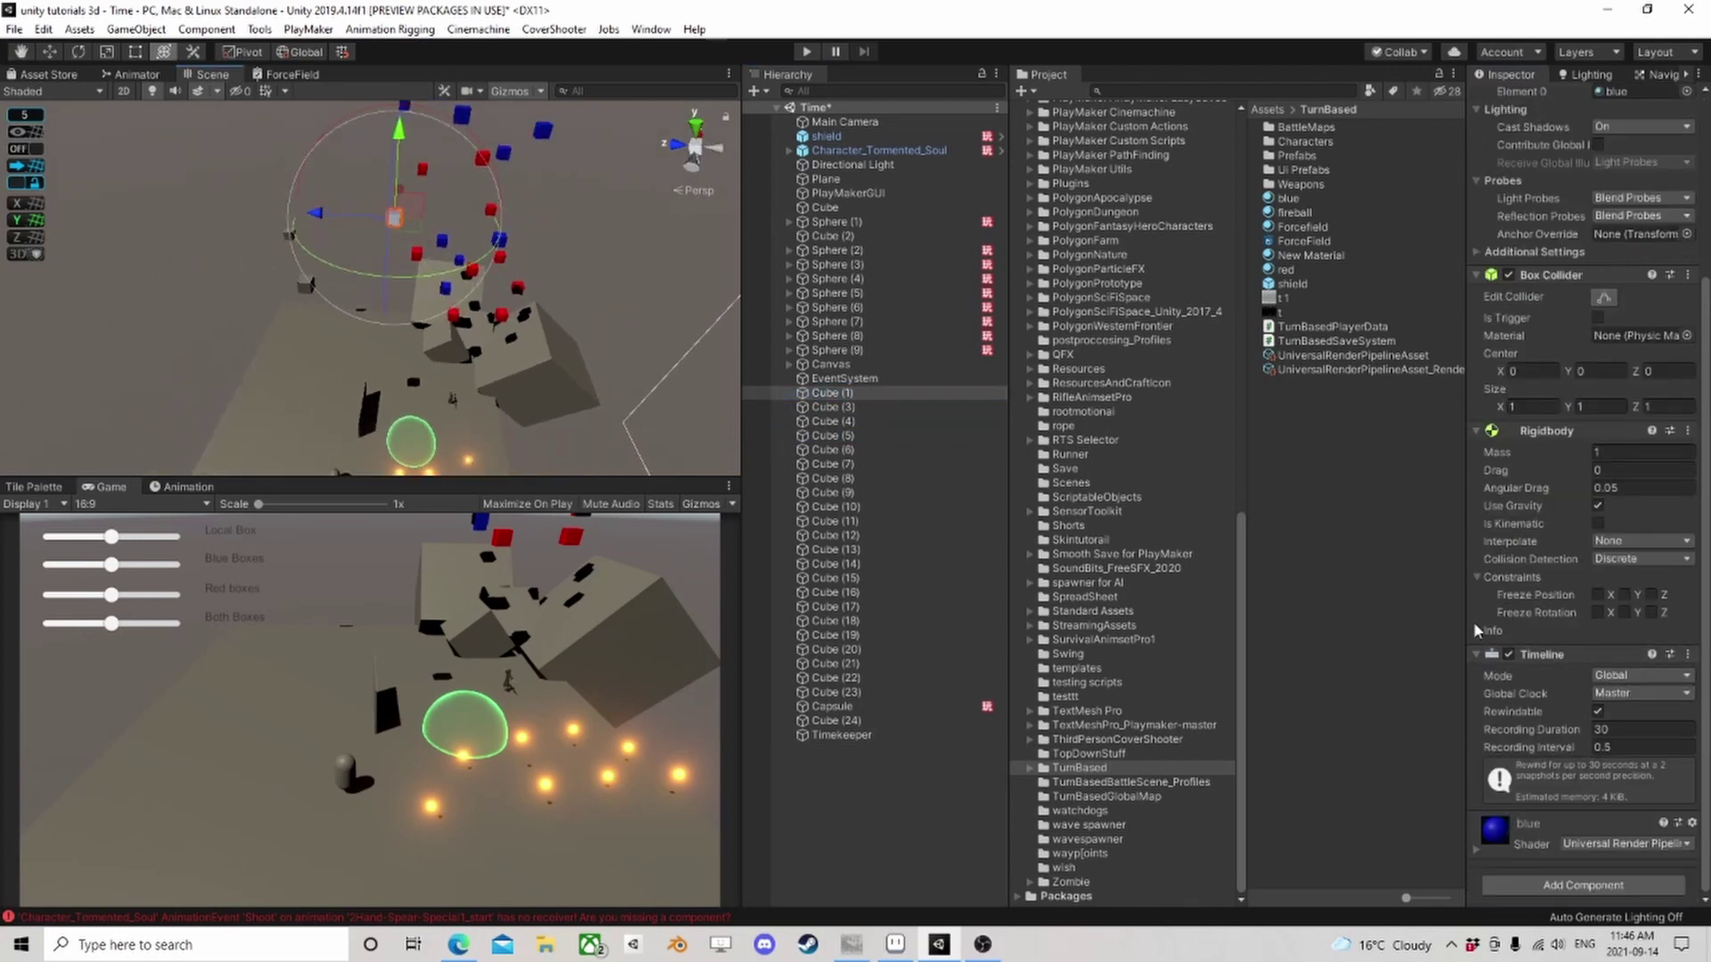
click(1617, 691)
click(1613, 760)
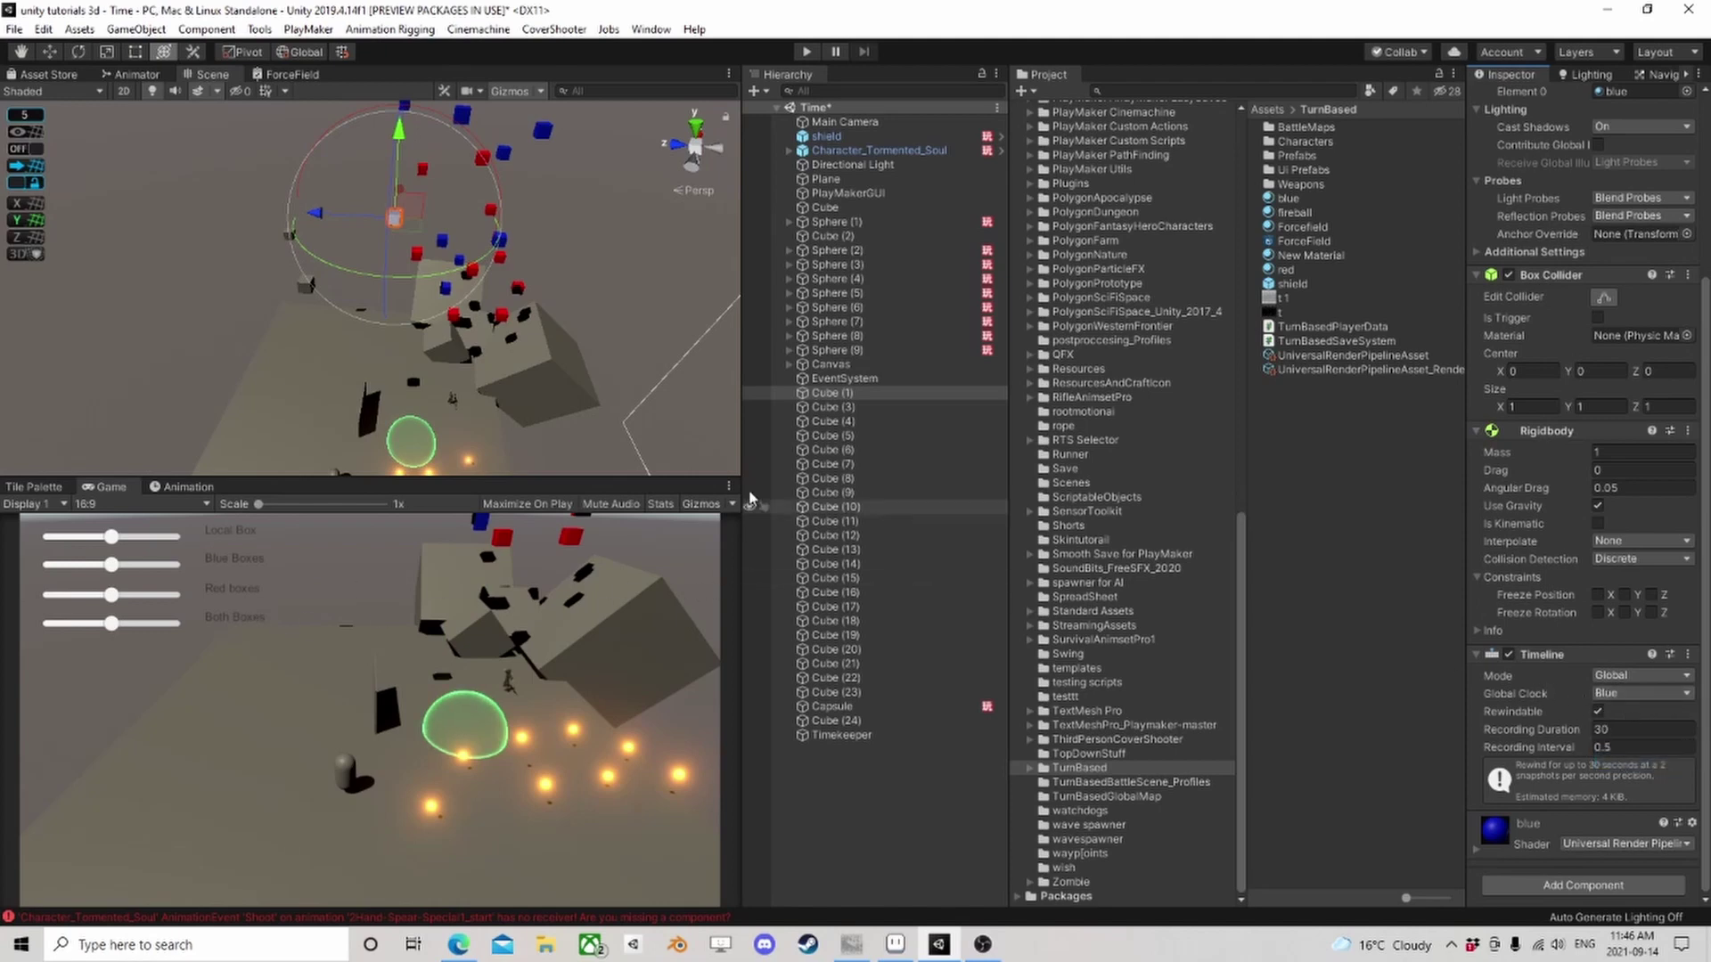
Review the Parent Blend options of the Timekeeper's Blue clock and keep Multiplicative
click(842, 735)
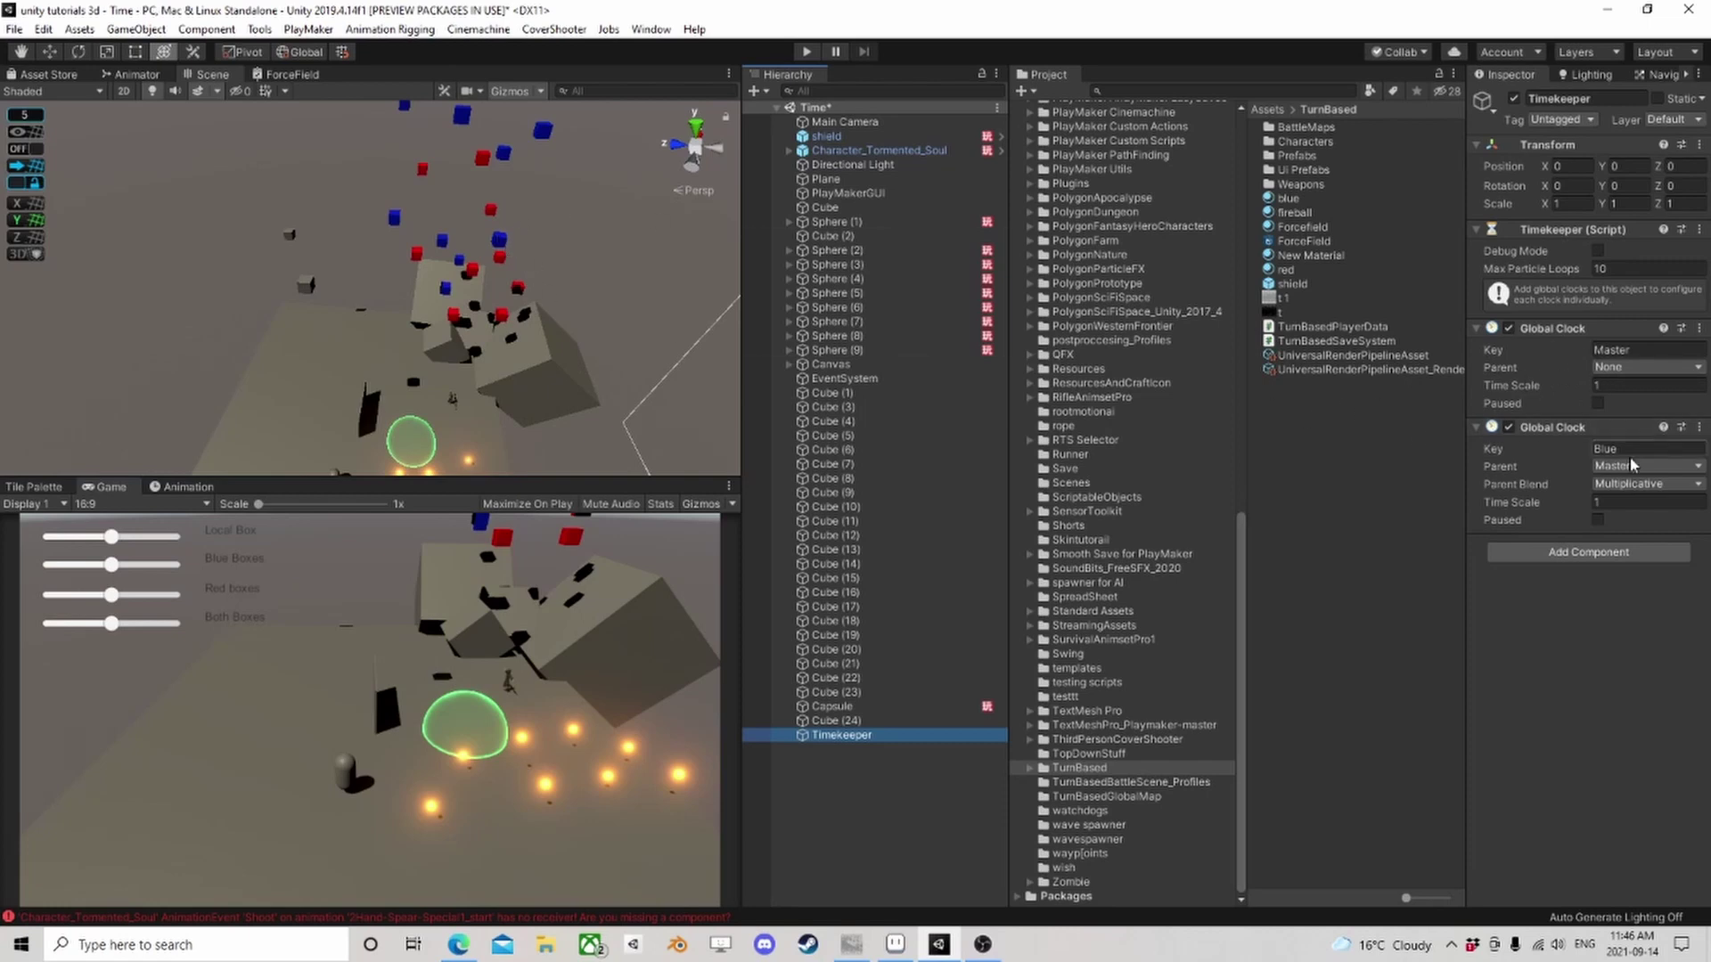
click(1619, 486)
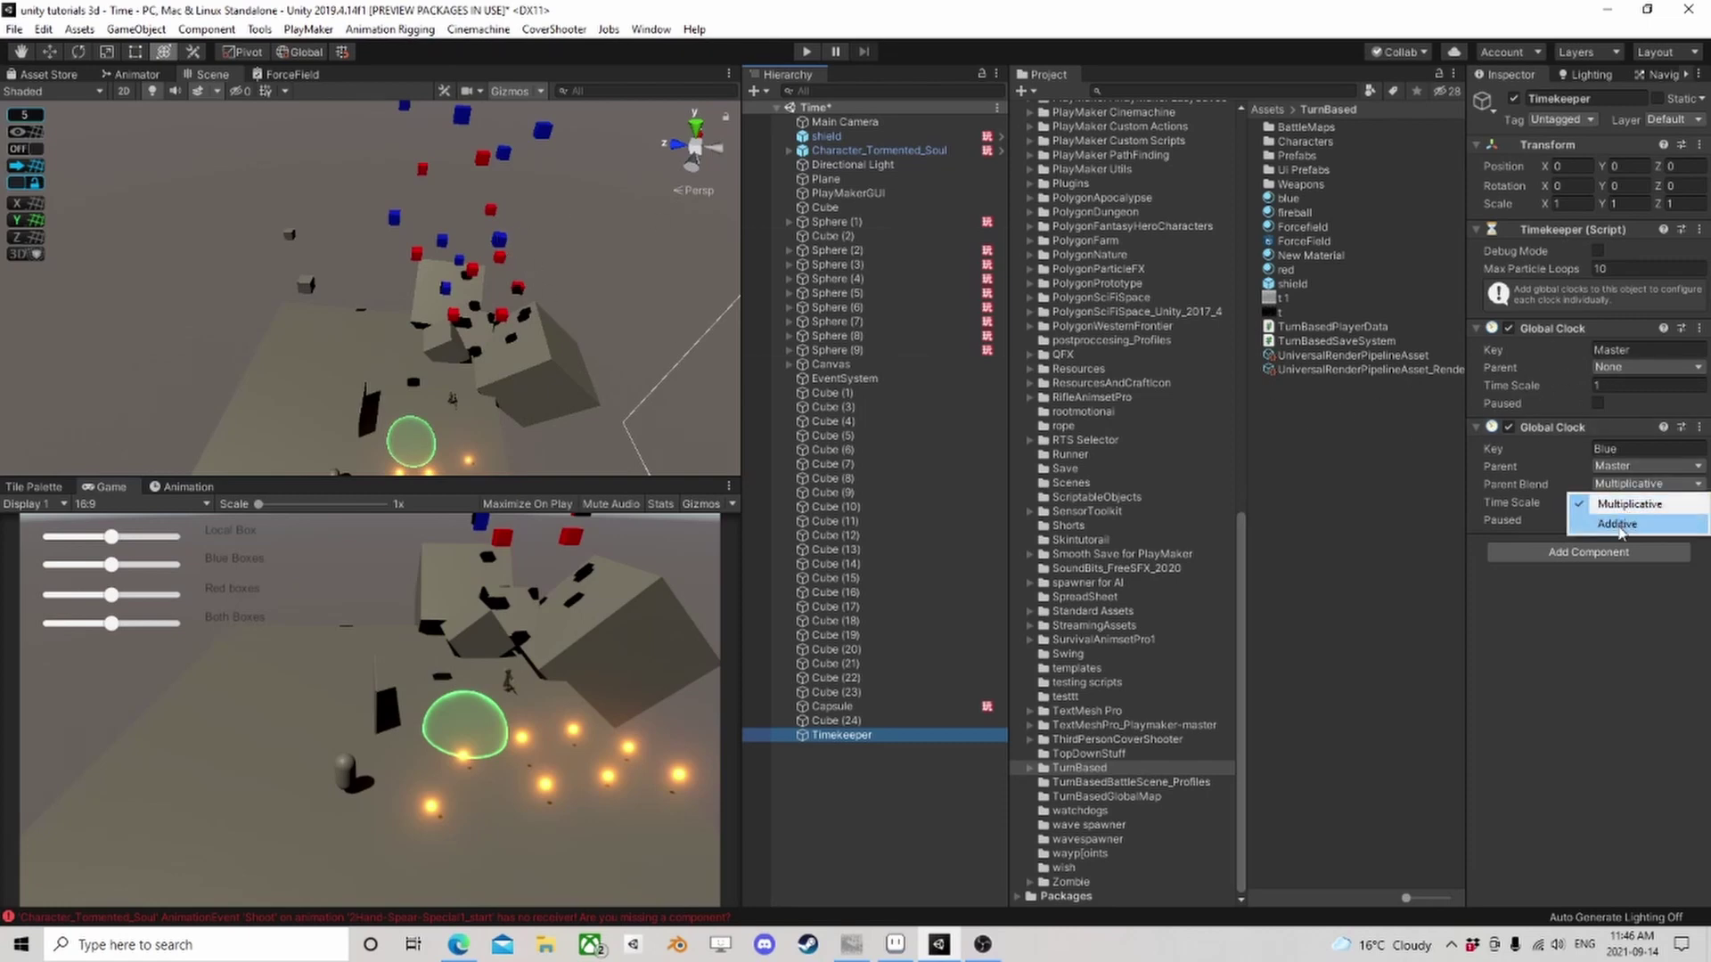
click(1630, 504)
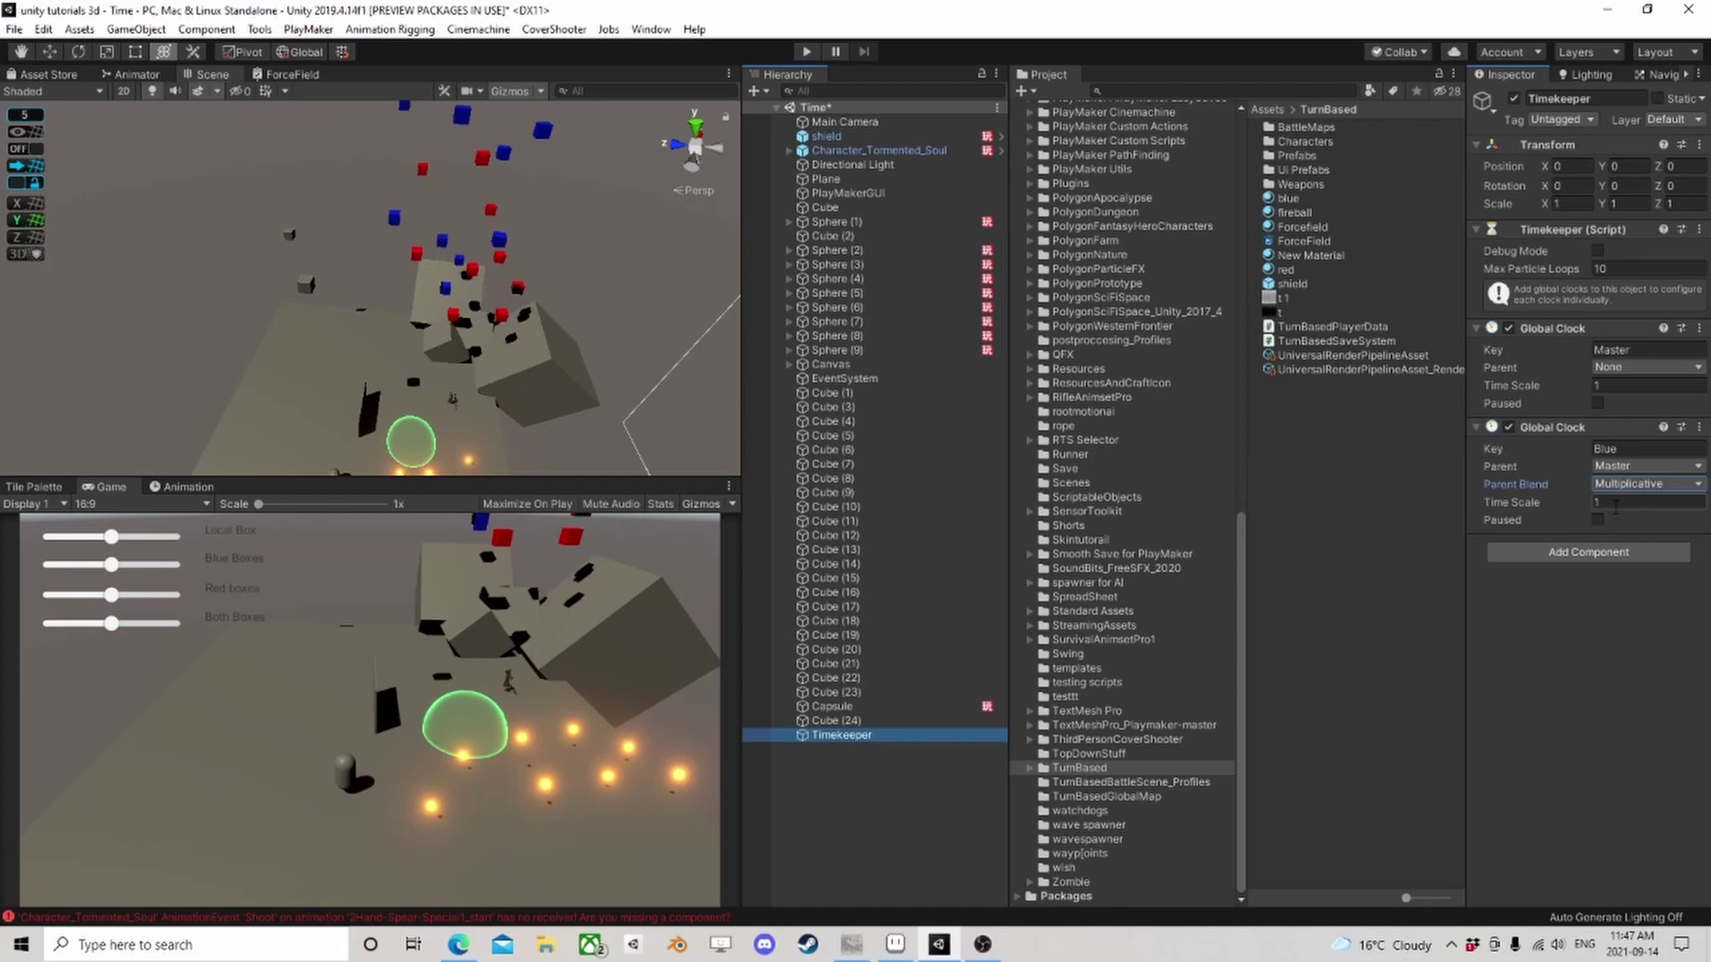
Add a third Global Clock to the Timekeeper with the key All Goblins
click(1591, 552)
click(1569, 697)
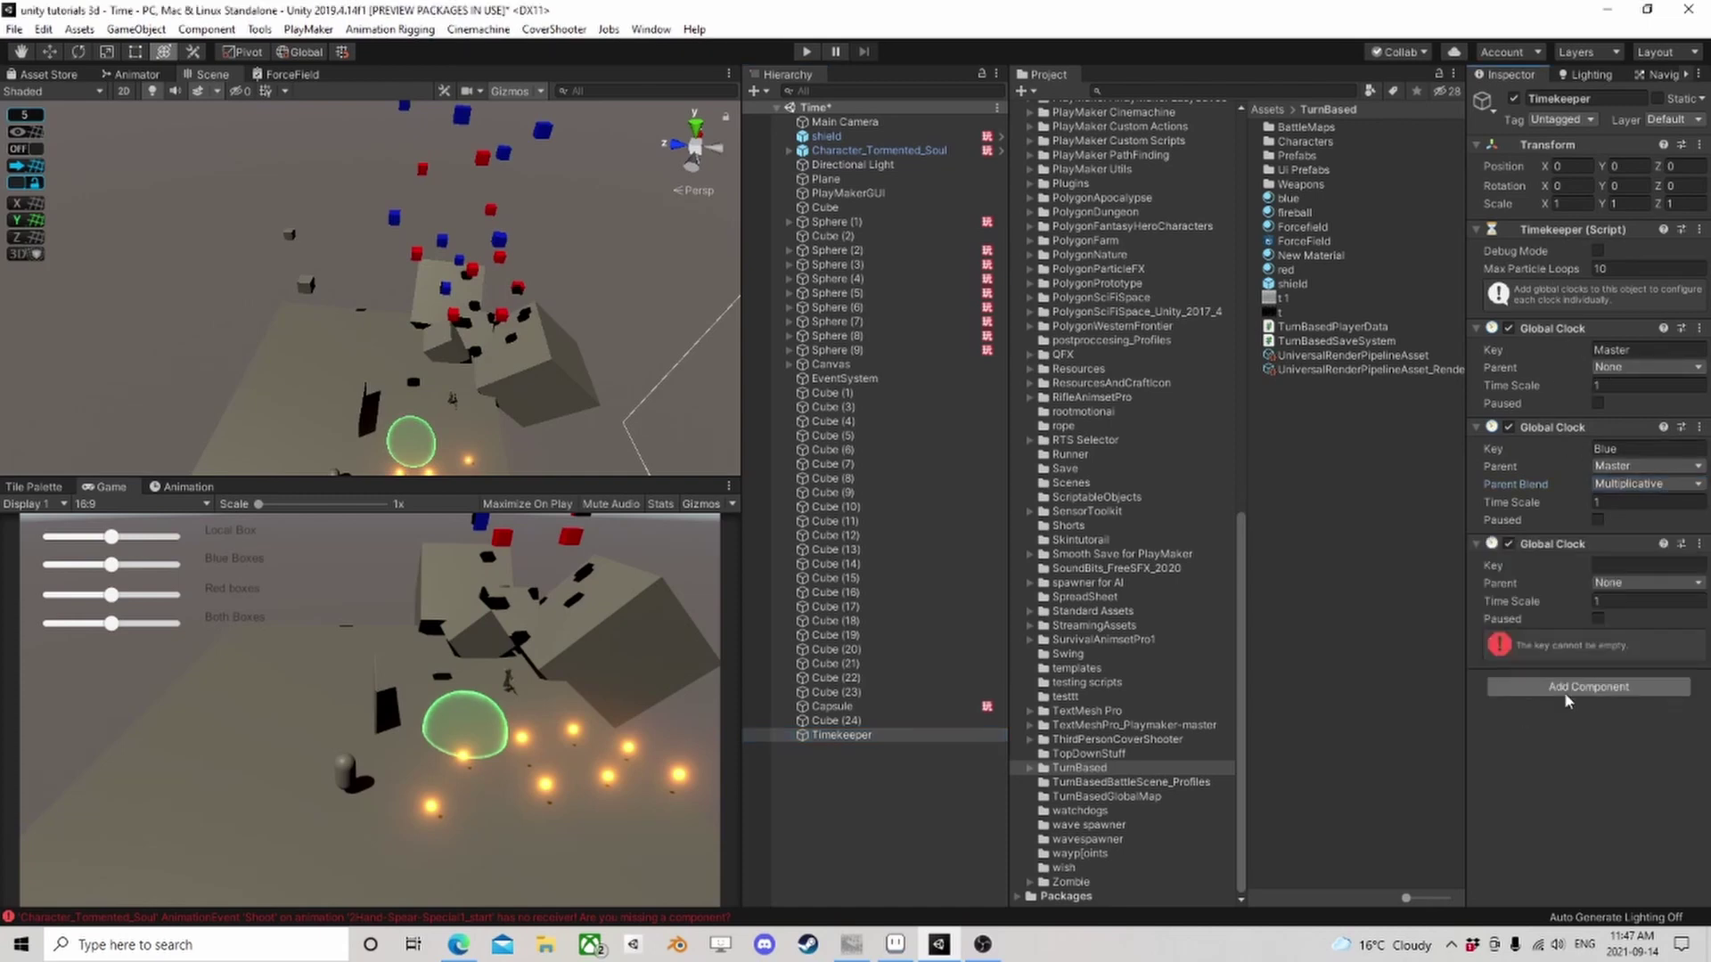
click(1617, 584)
click(1551, 646)
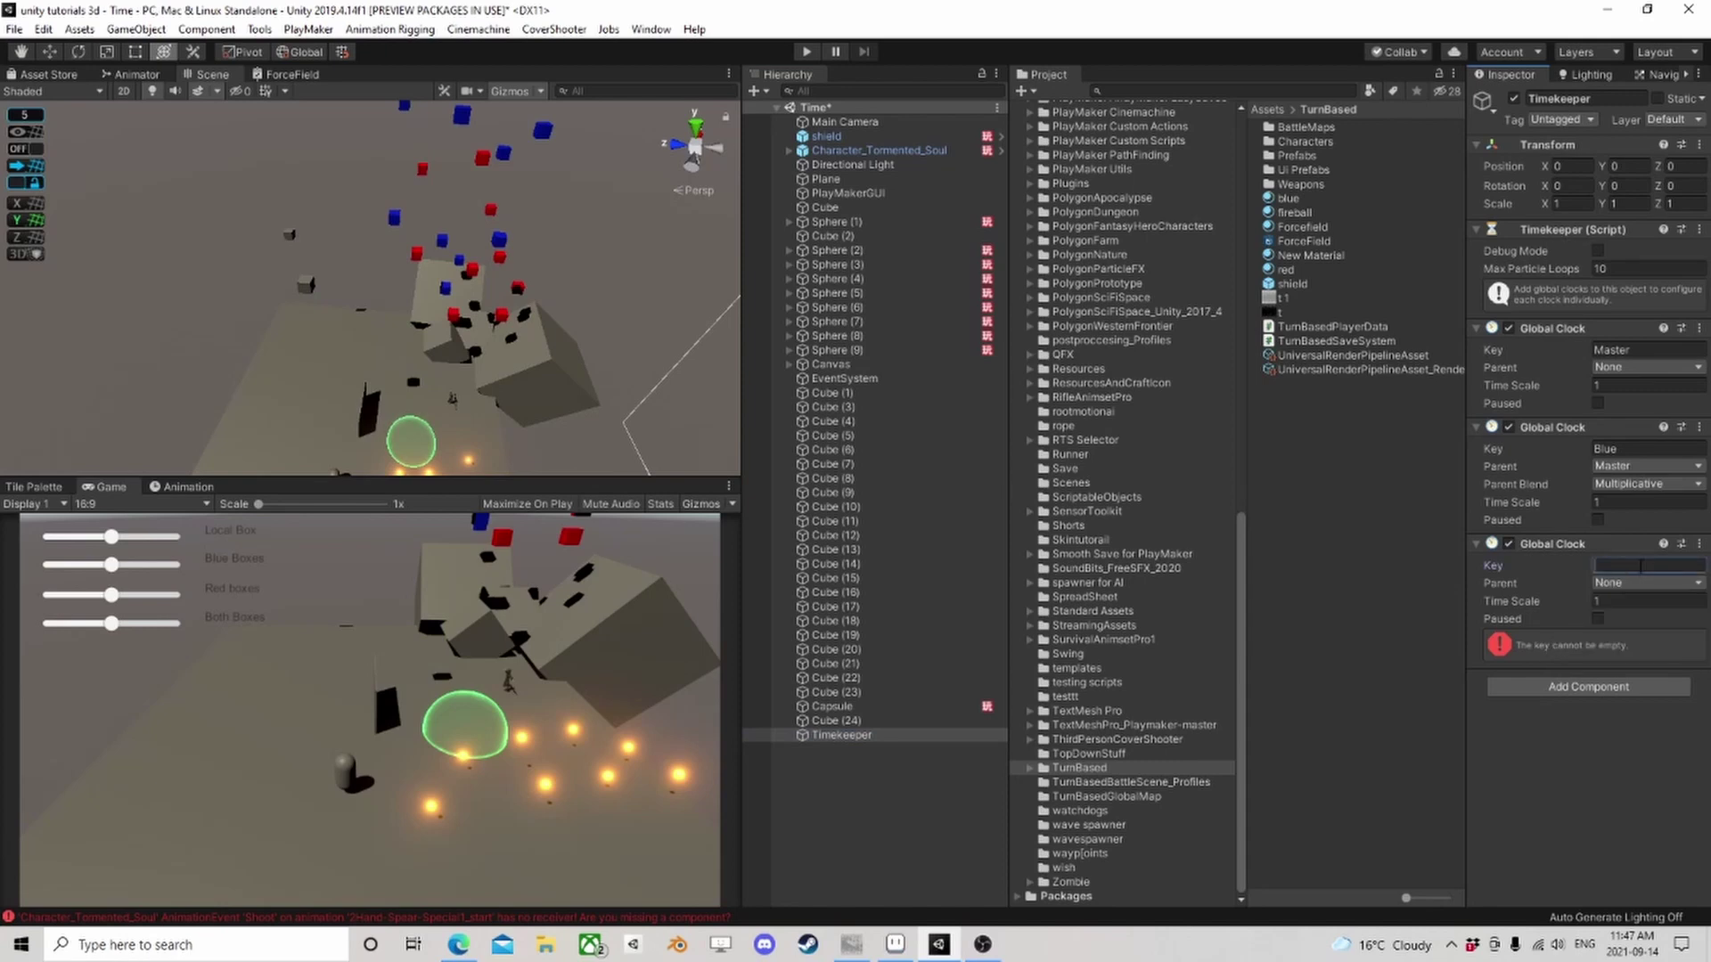
text(All Goblins)
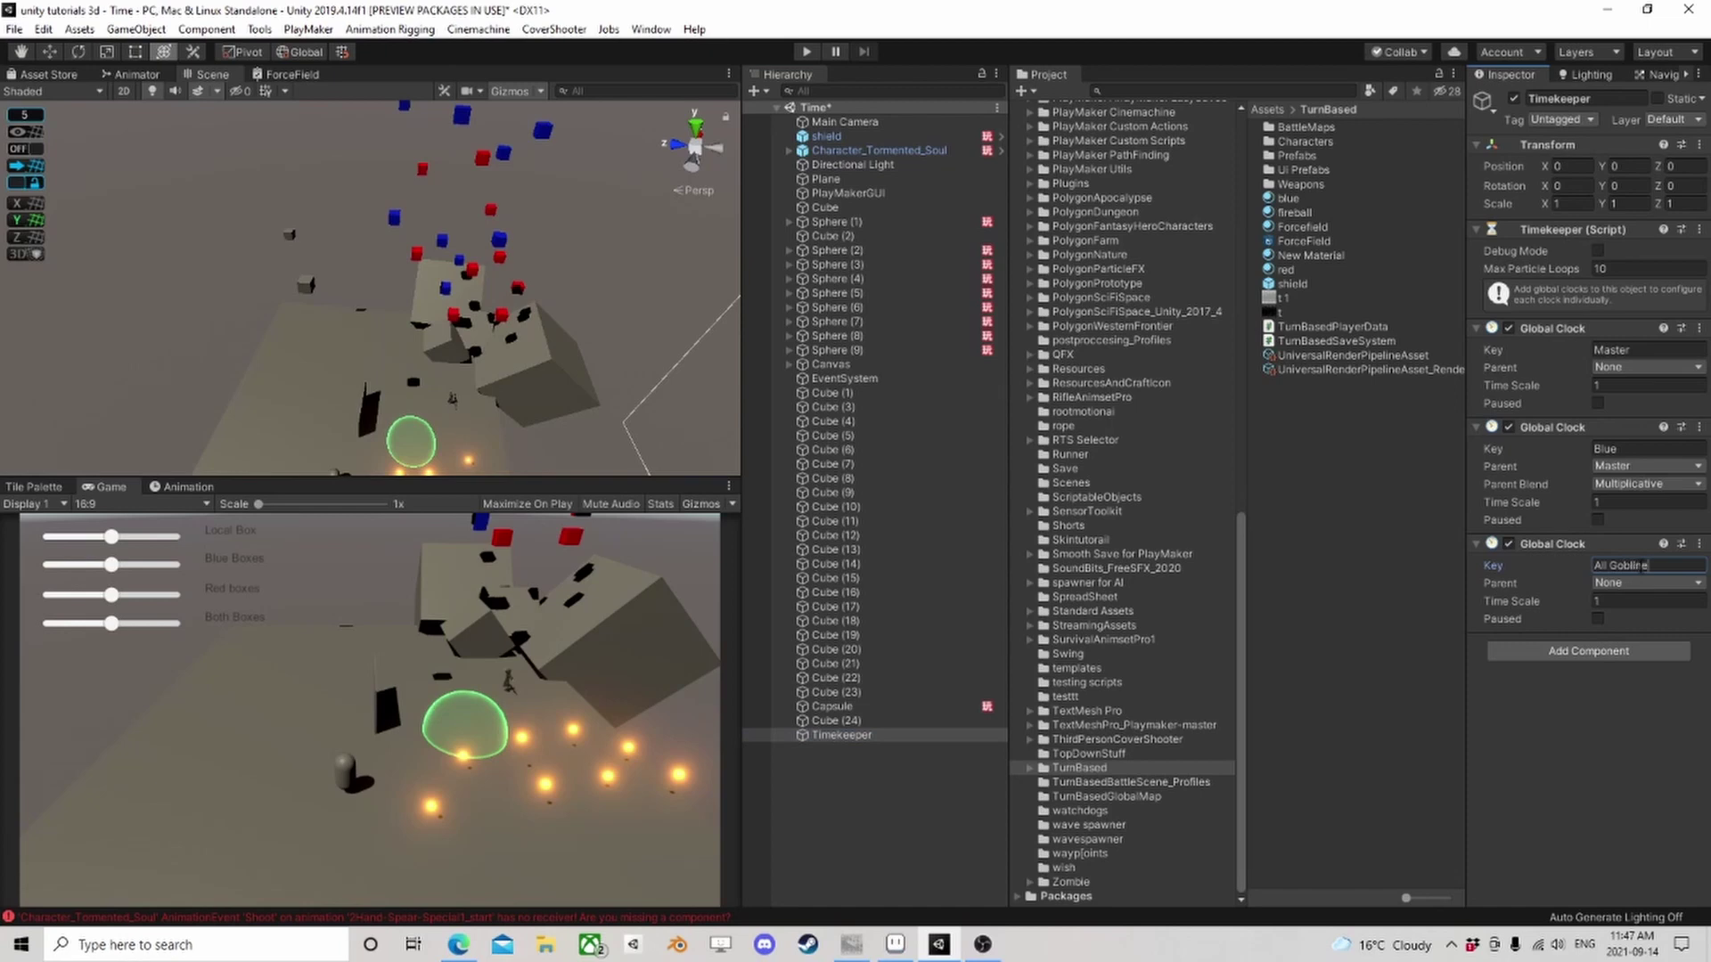
Set the All Goblins clock's parent to Master, trying Blue as an alternative parent in between
click(1638, 583)
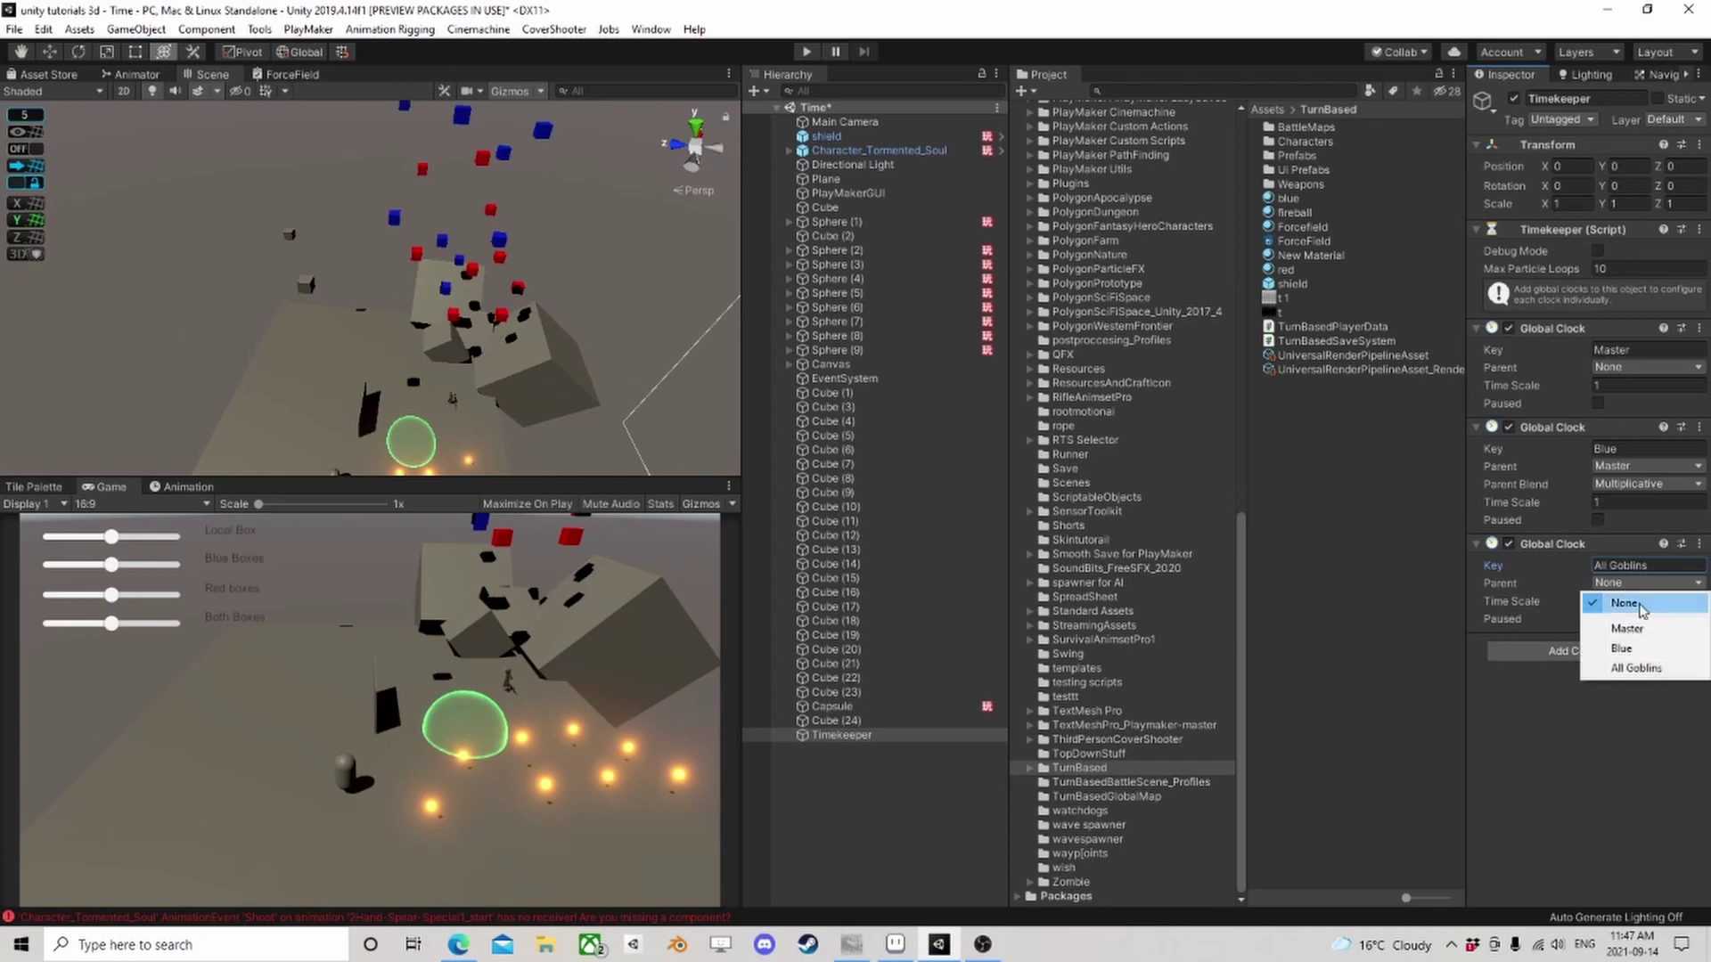
click(1642, 631)
click(1611, 583)
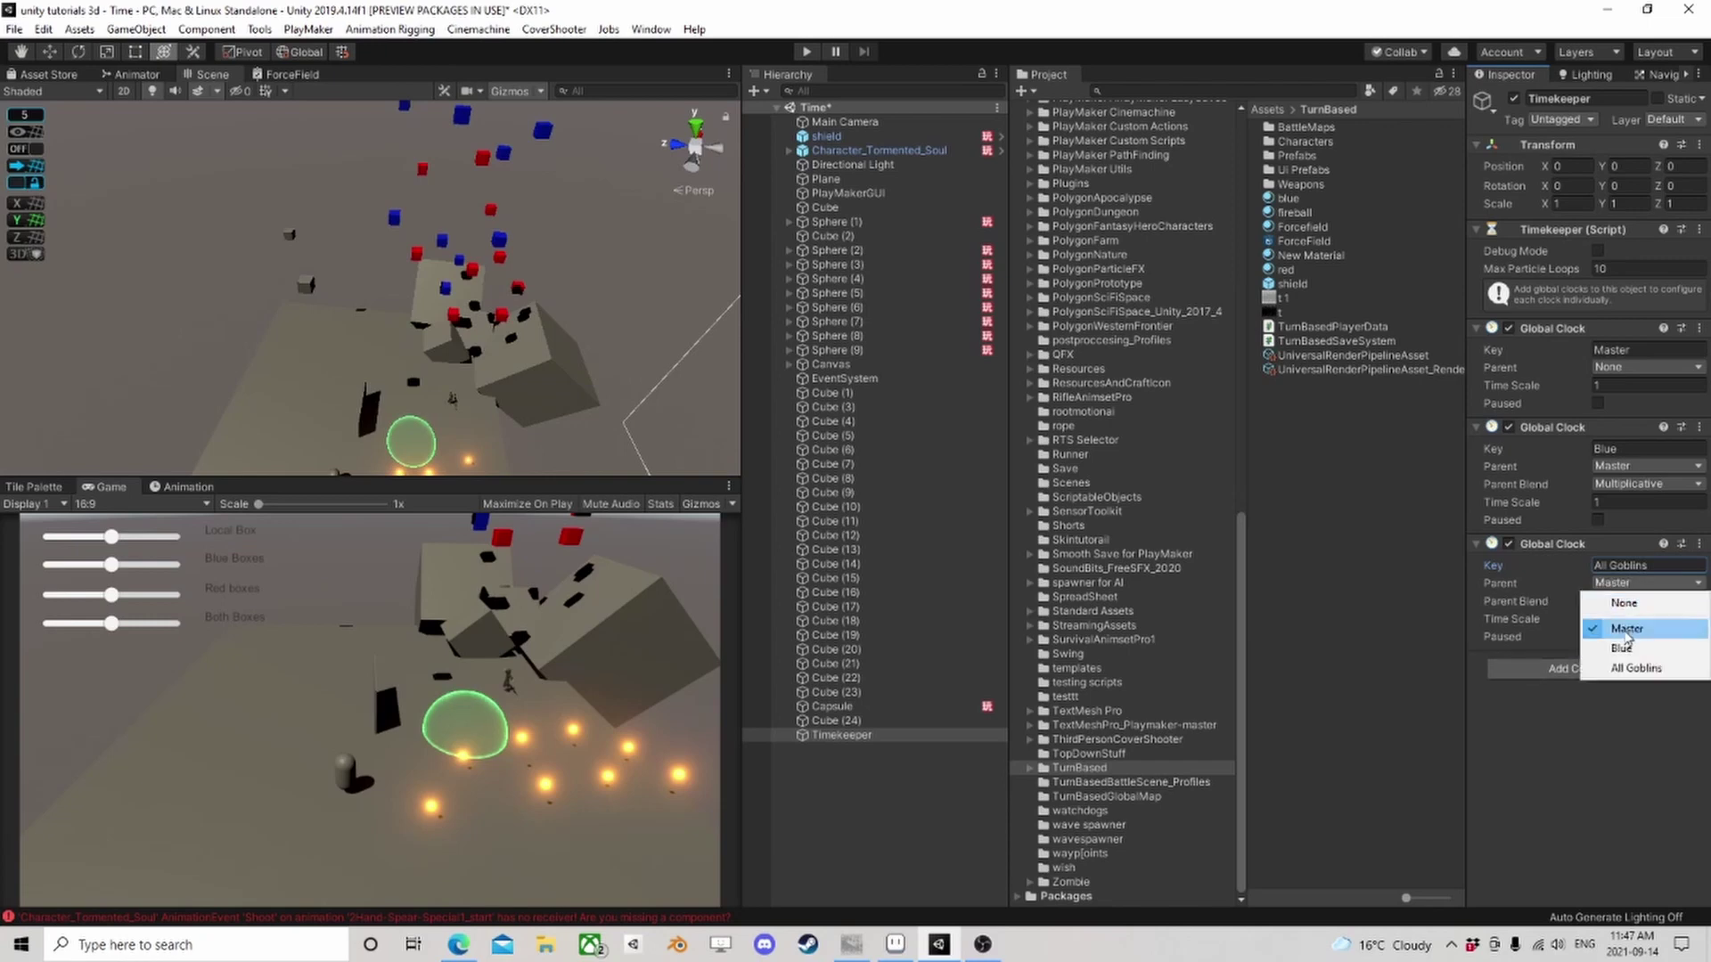
click(1624, 648)
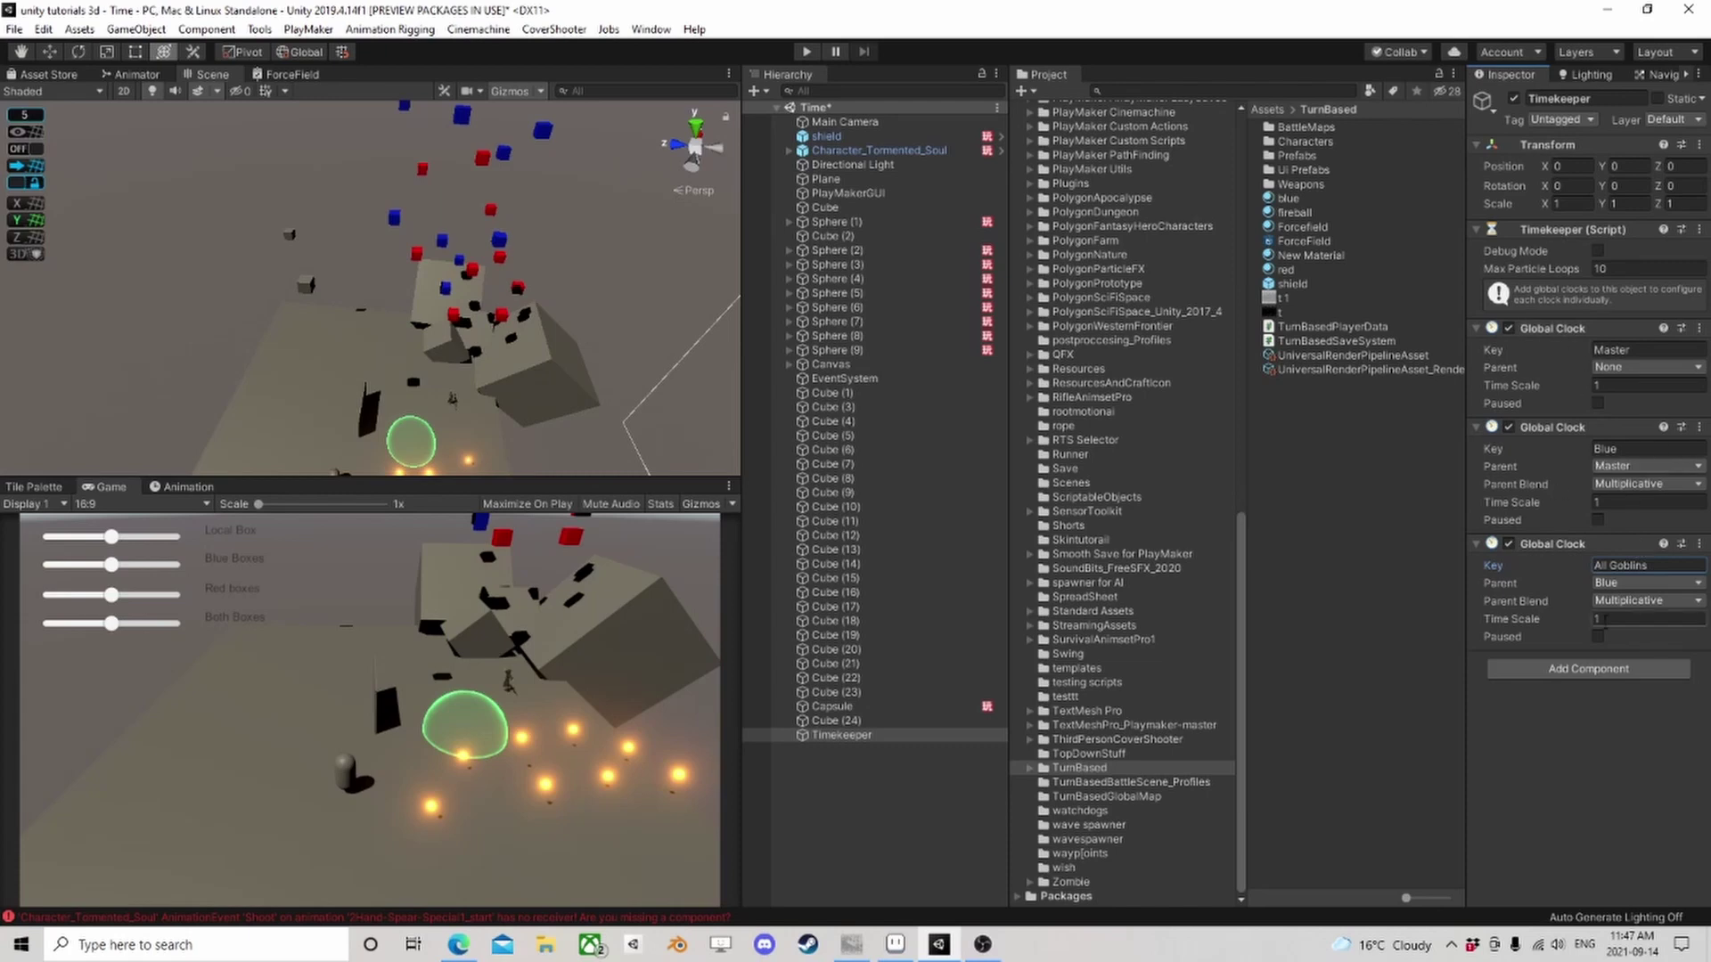
click(1631, 584)
click(1628, 630)
Enable Paused on the Master clock and disable it again
click(1599, 404)
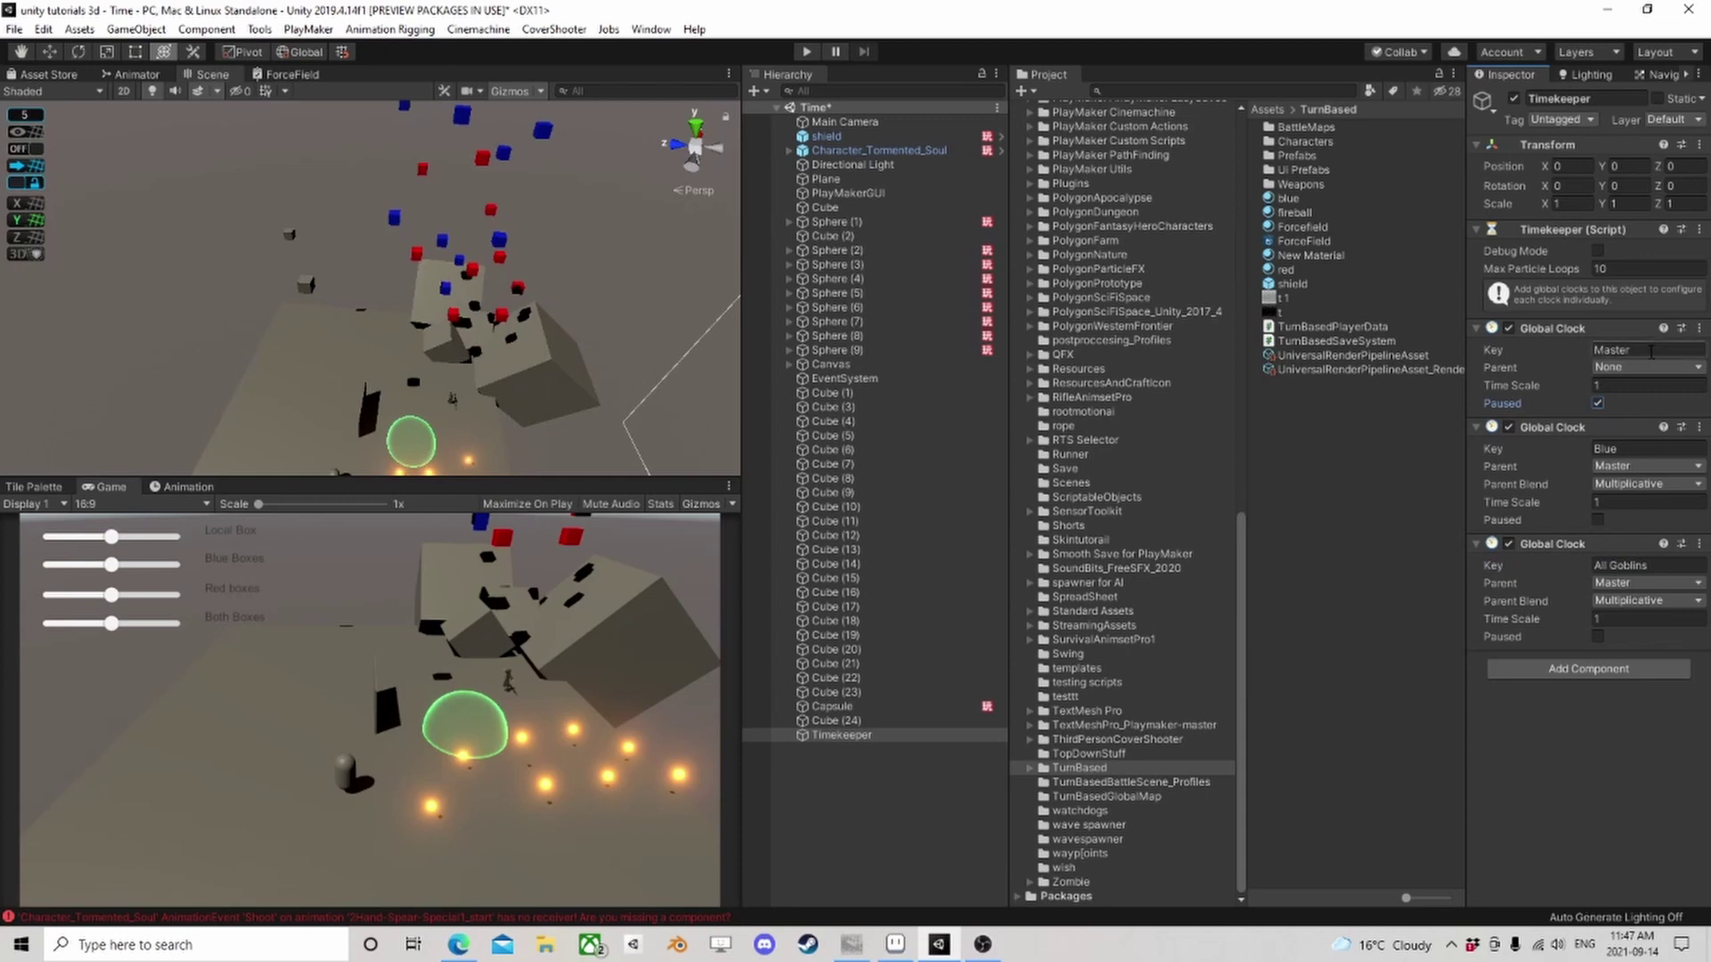
click(1599, 404)
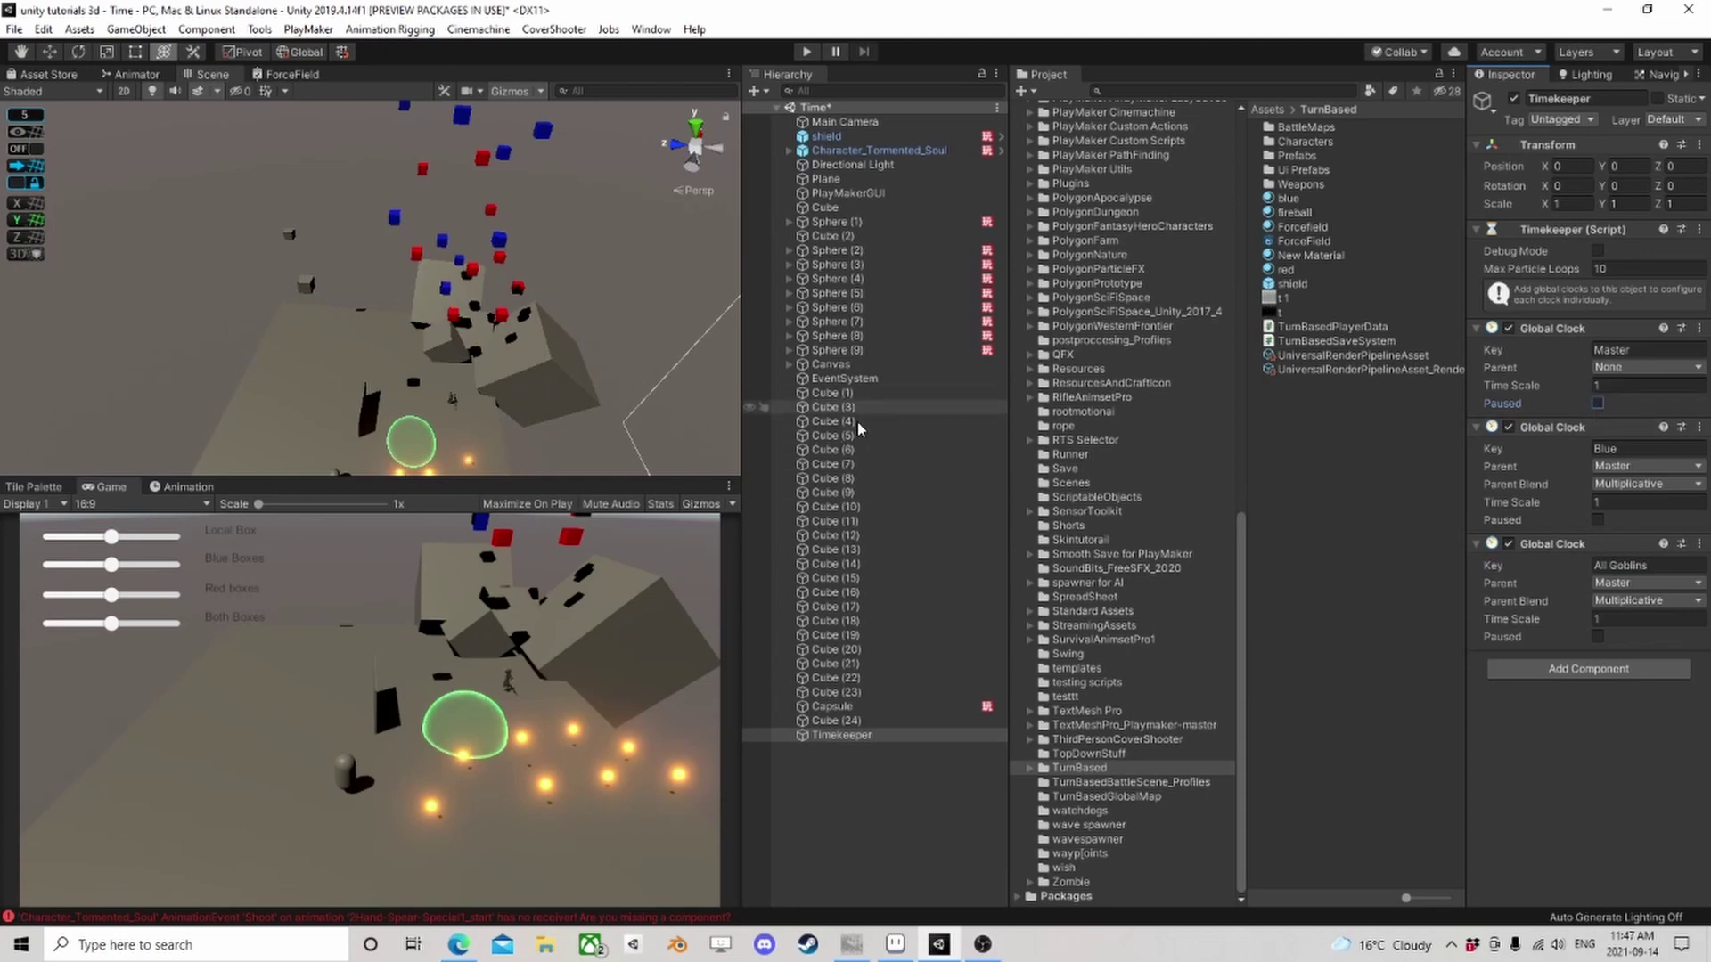
Set the Global Clock of Sphere (9)'s Timeline to All Goblins
click(836, 252)
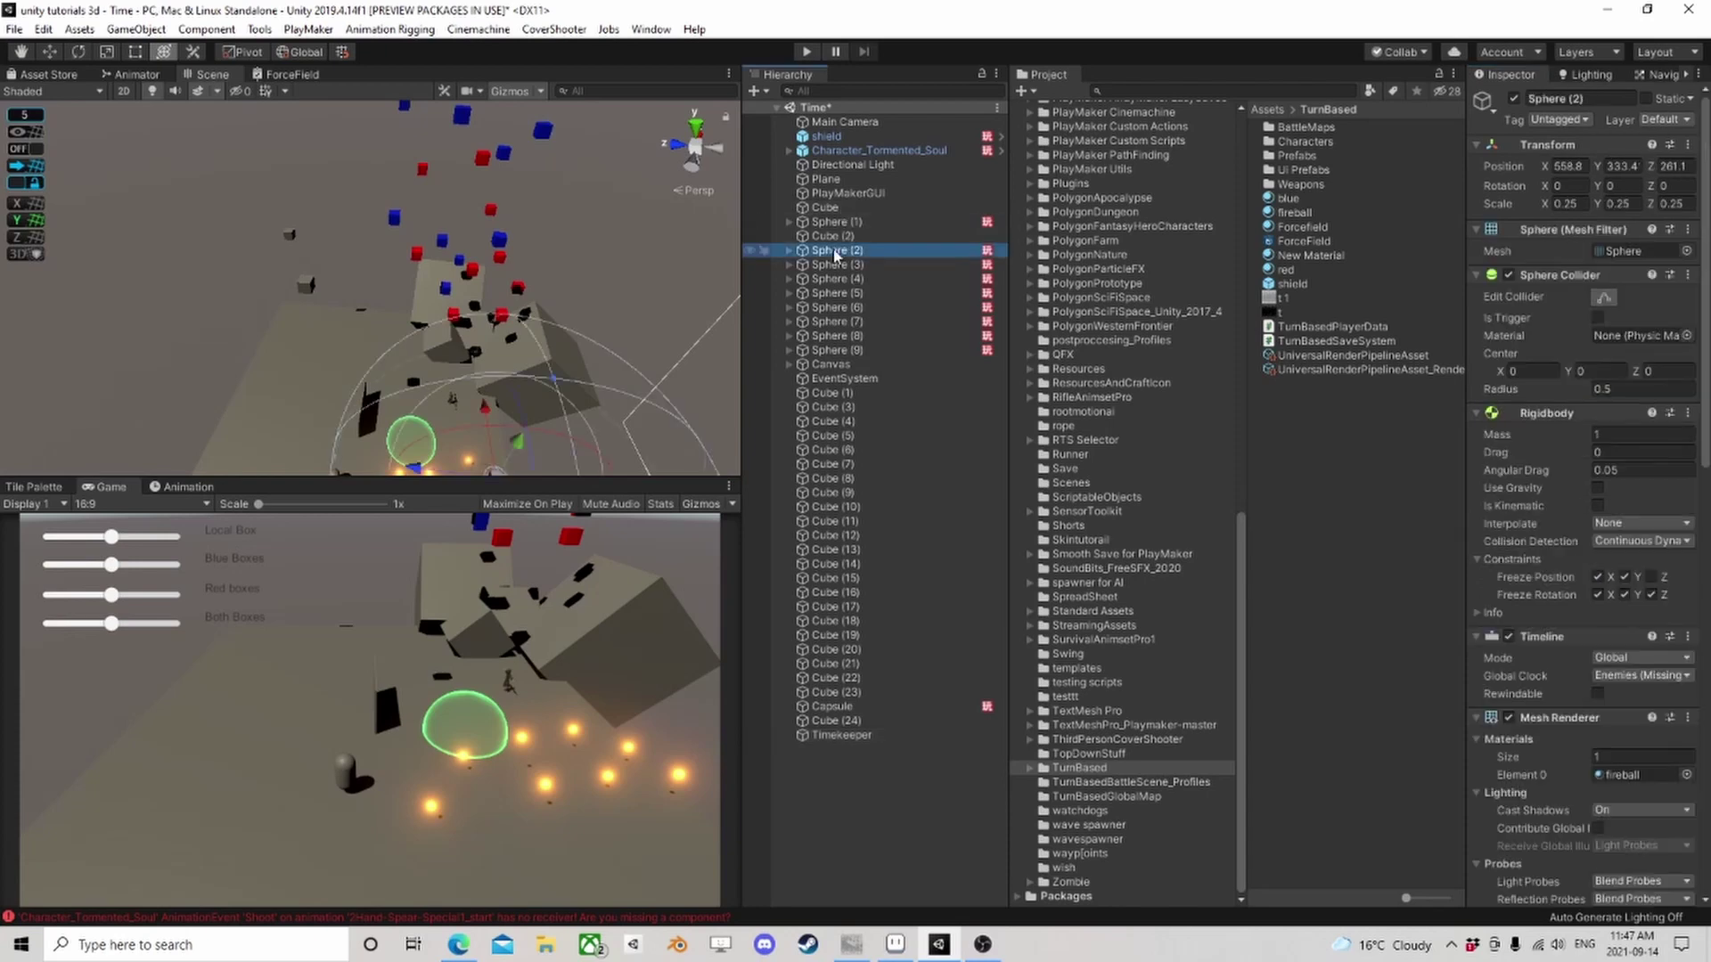
key(f)
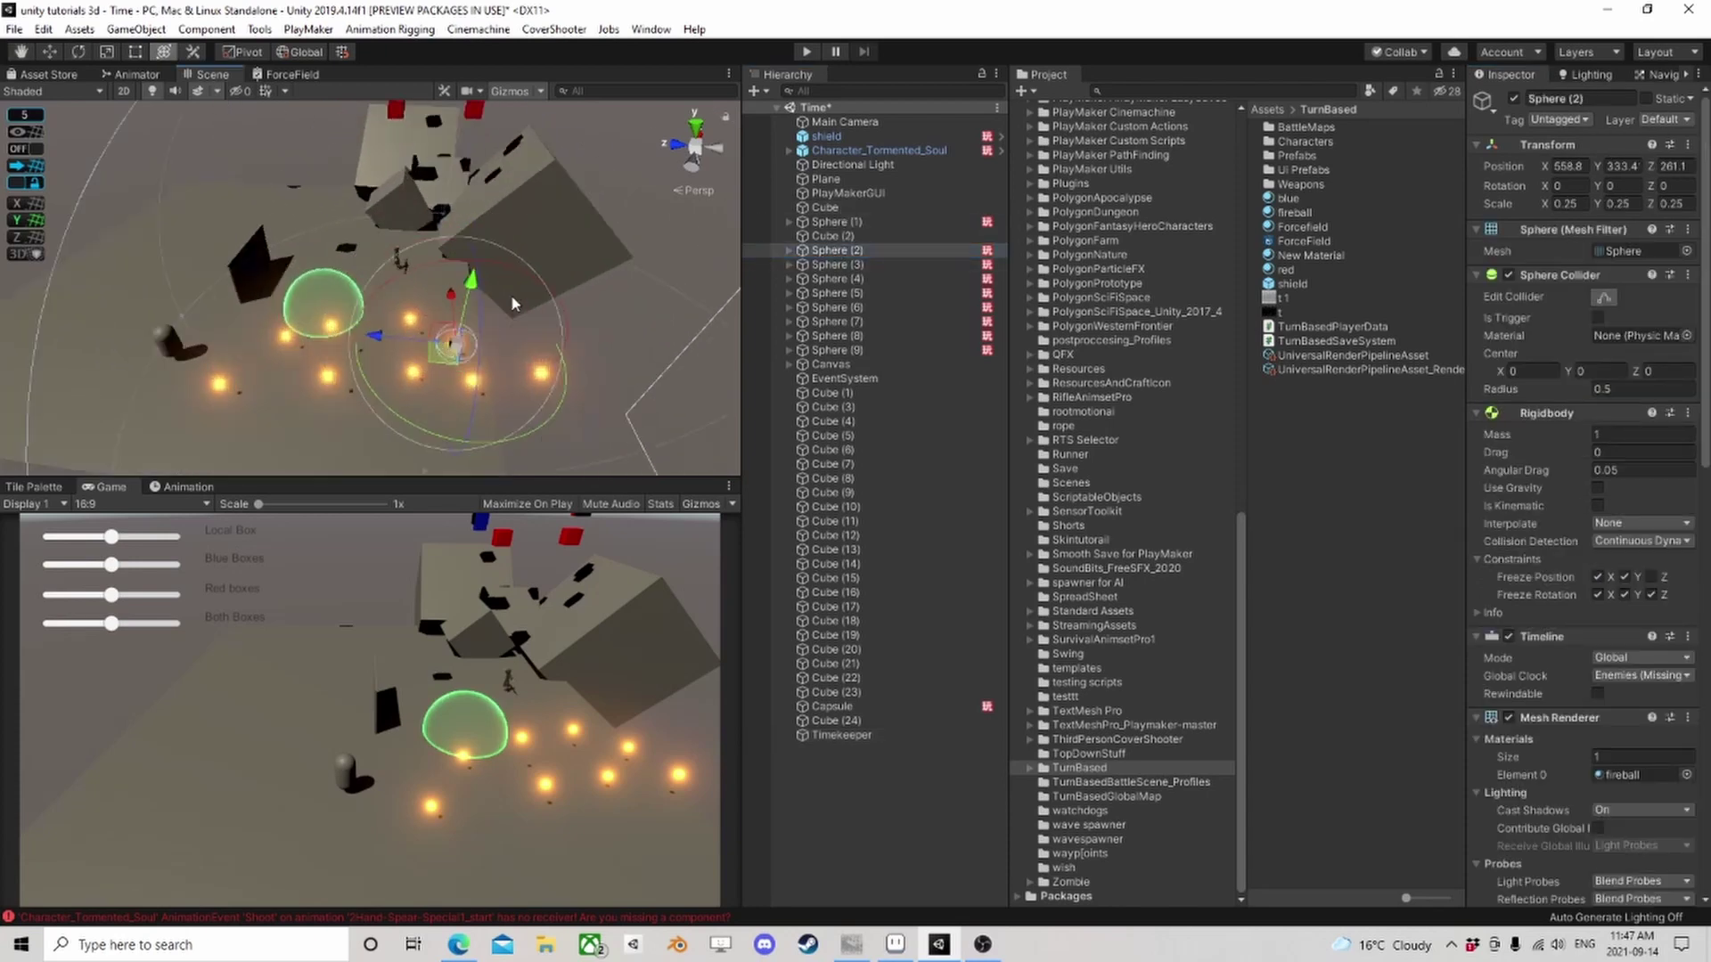
double_click(827, 351)
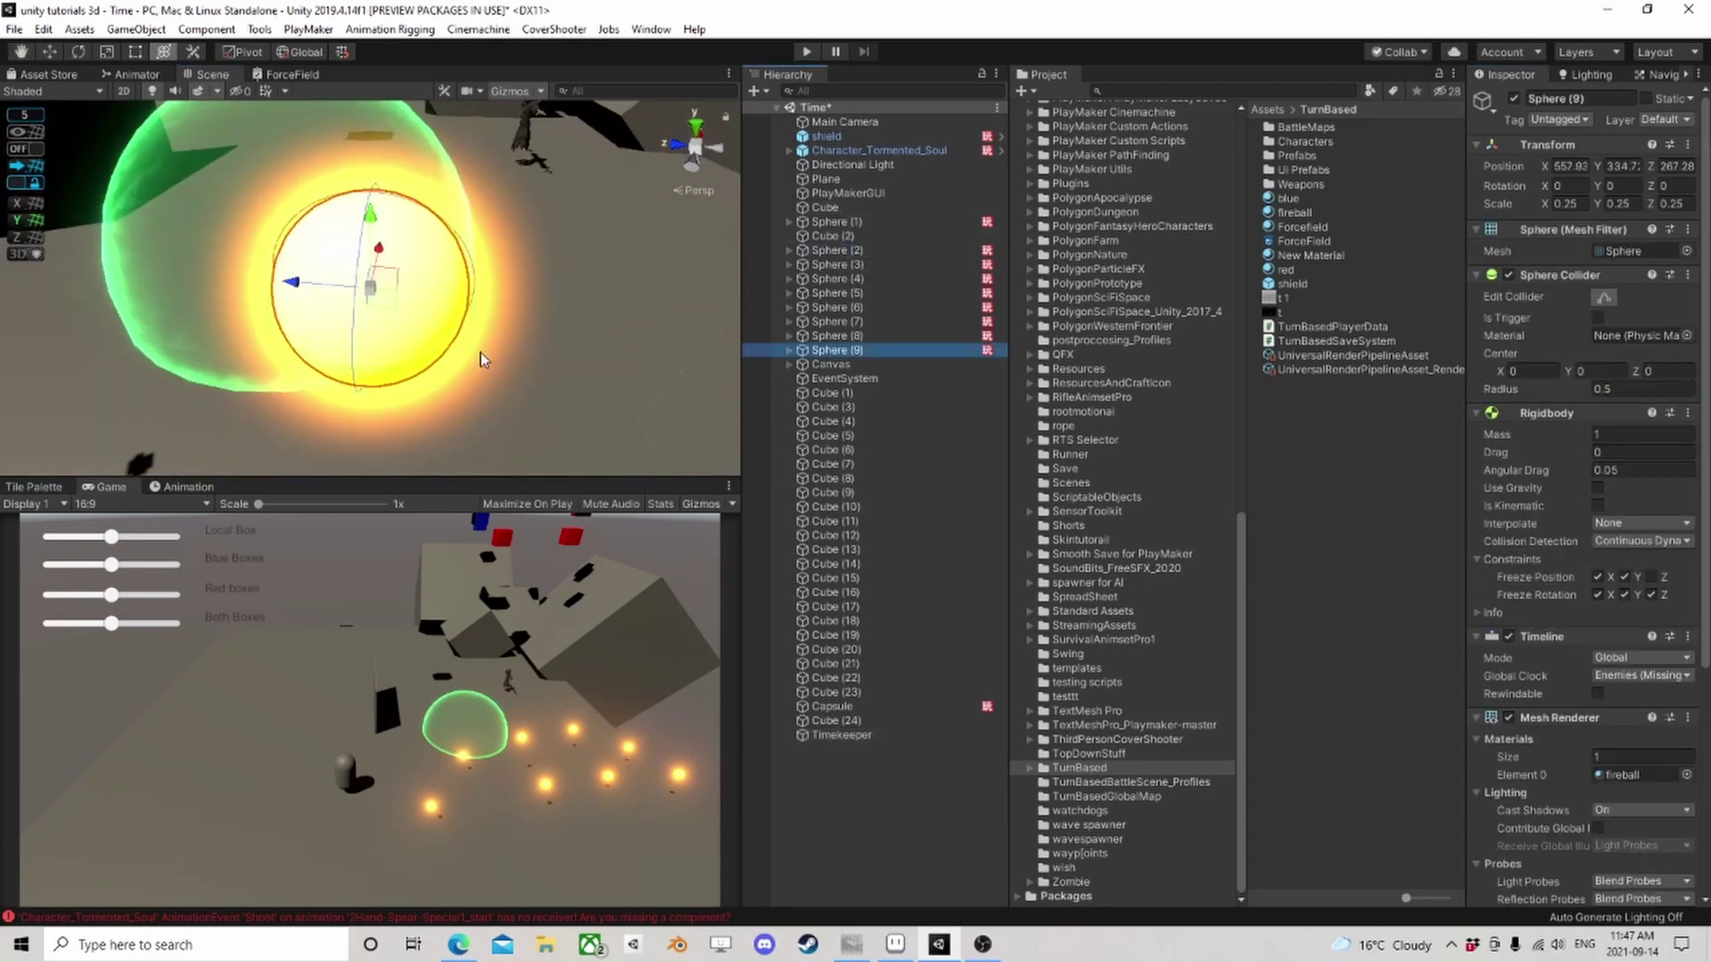
scroll(479, 360, down, 5)
scroll(1600, 658, down, 5)
scroll(1599, 657, up, 5)
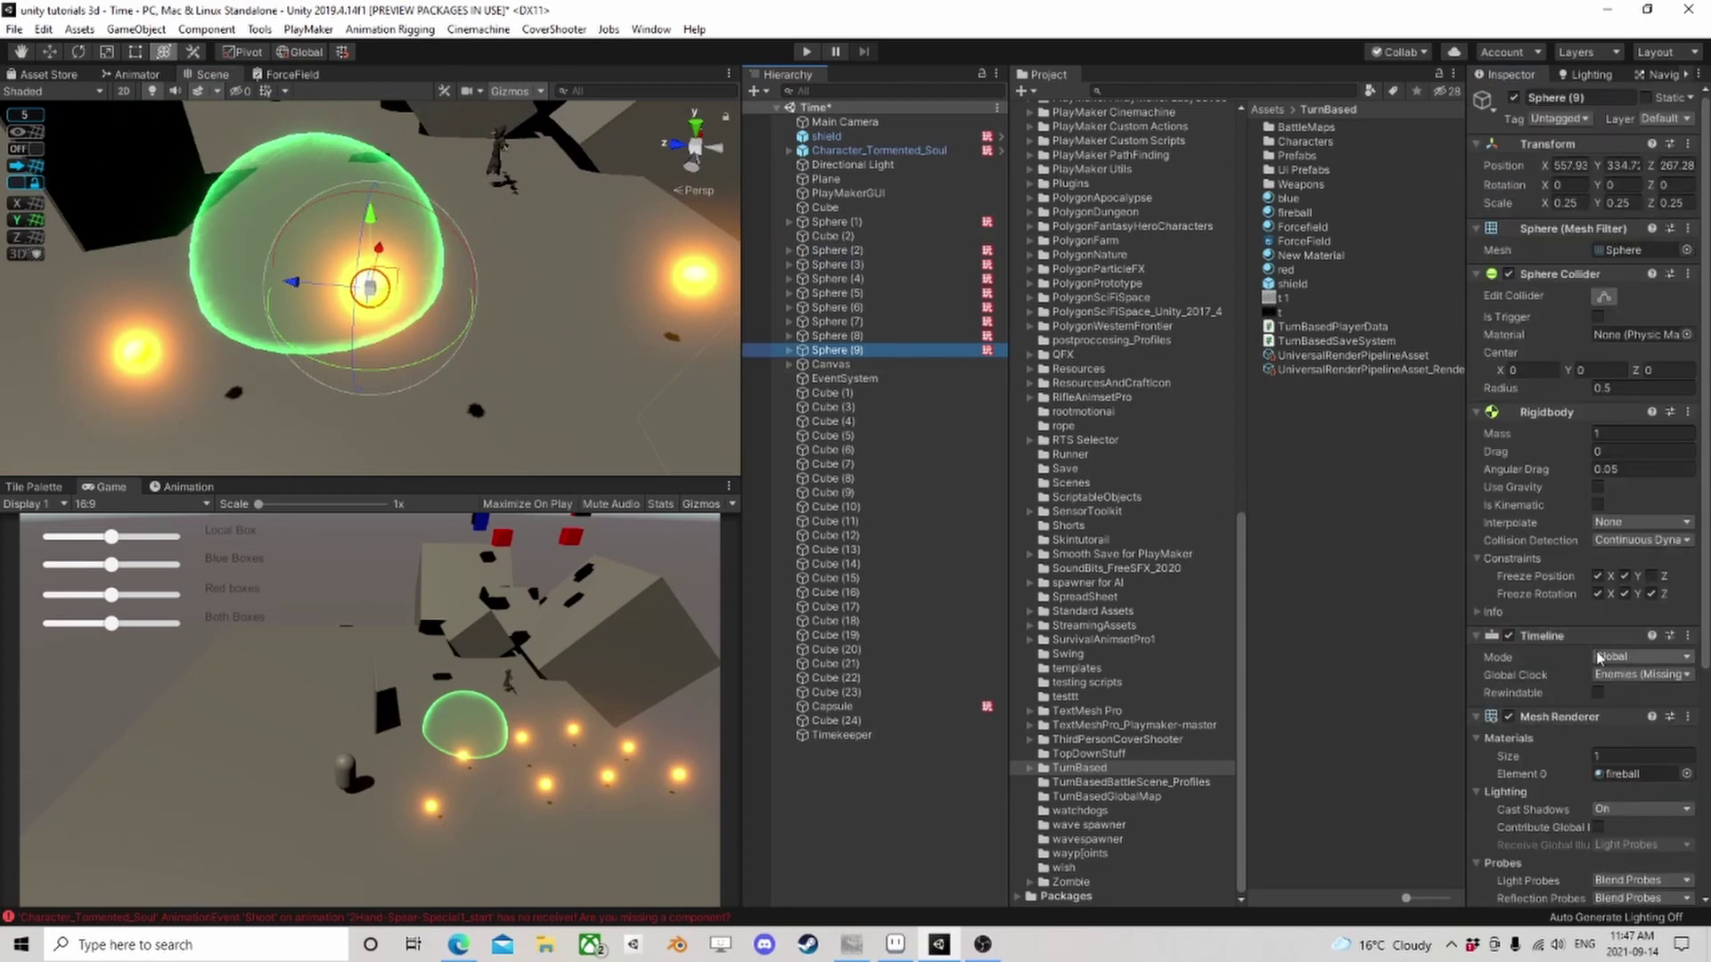
click(1645, 676)
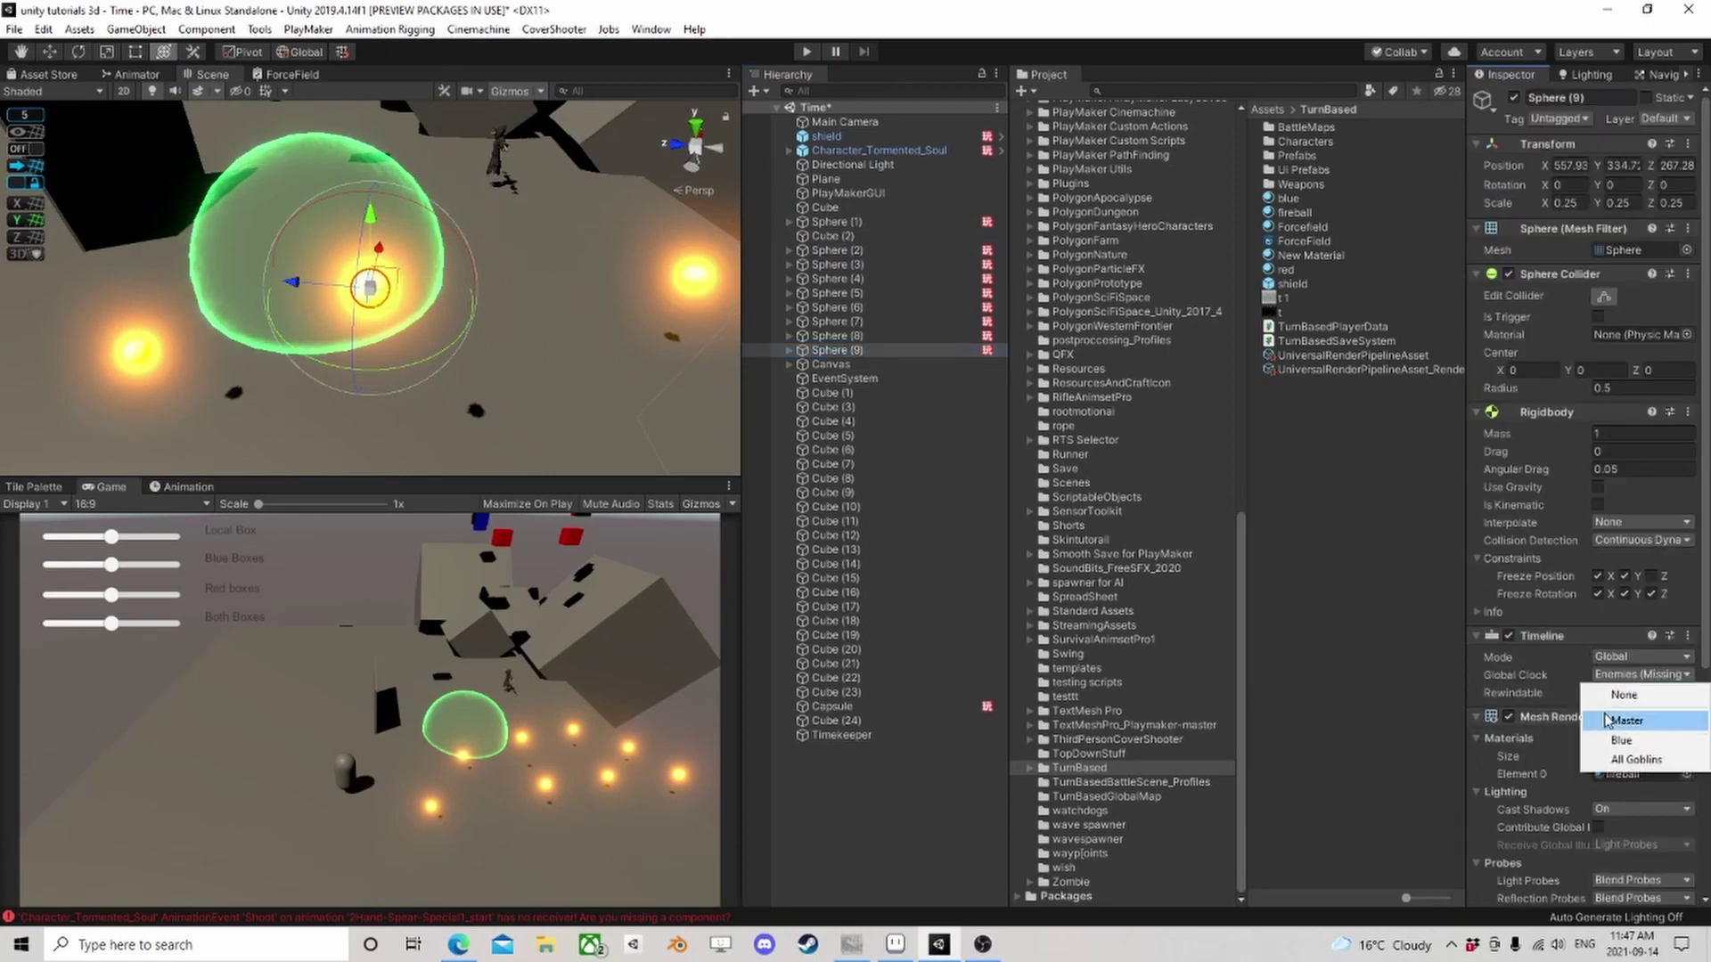
click(1642, 760)
Try the Rewindable option on Sphere (9)'s Timeline and leave it disabled
scroll(1554, 681, down, 4)
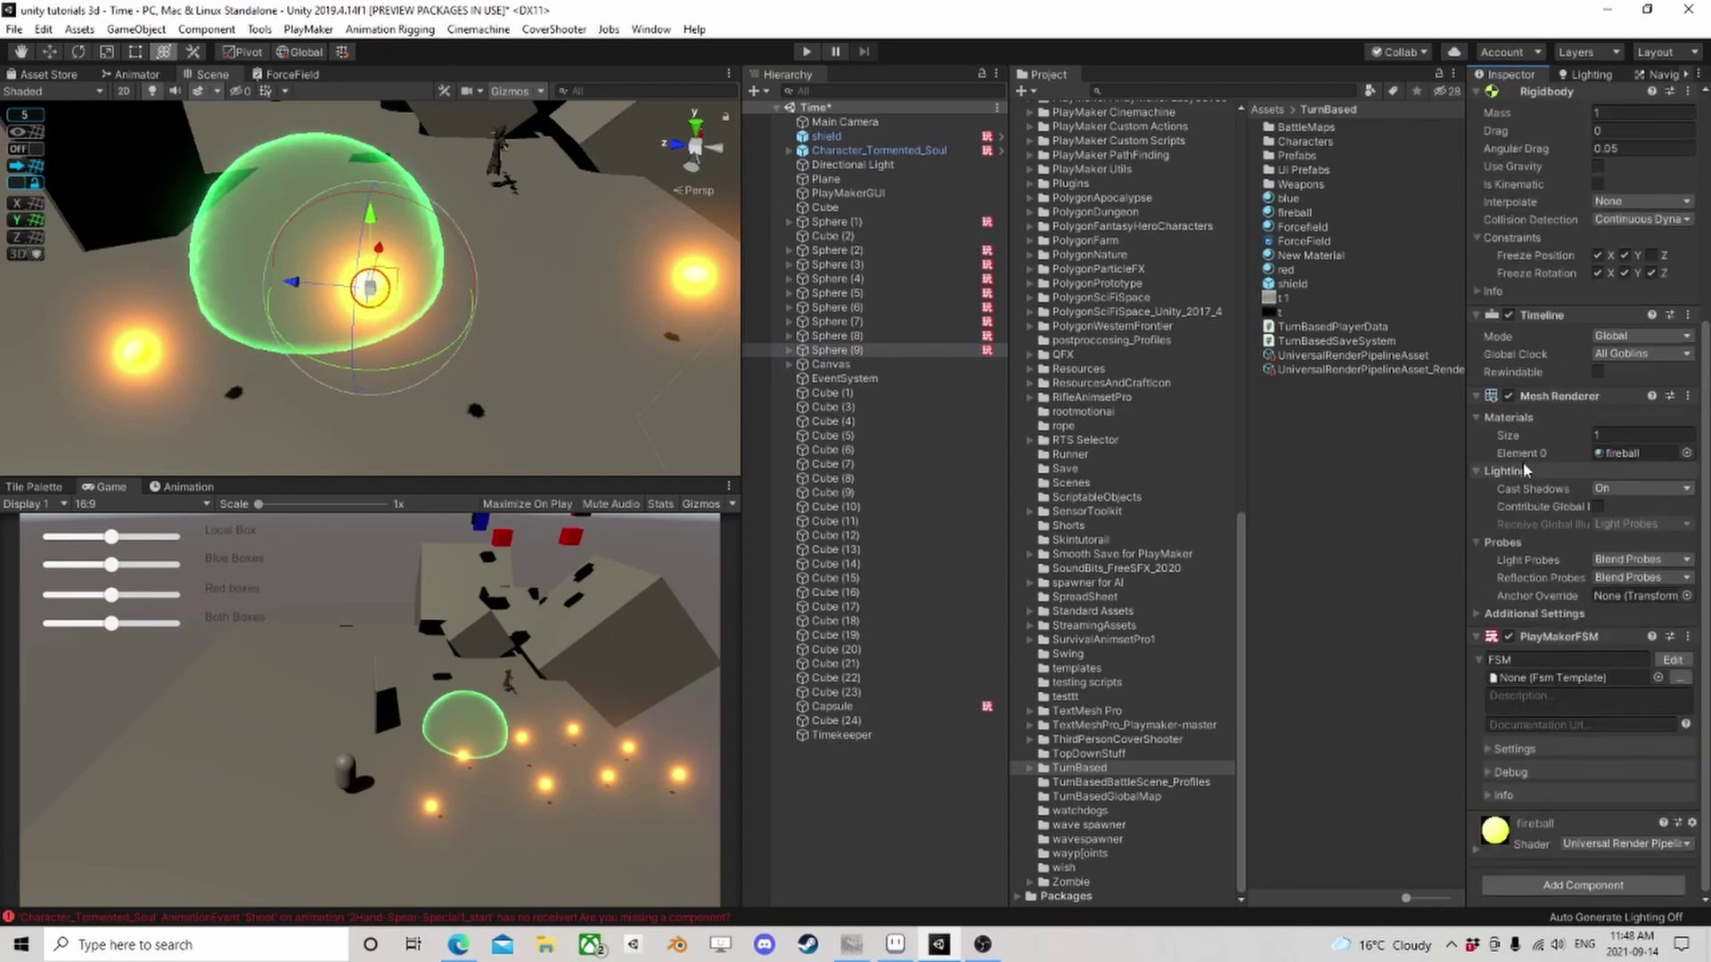
click(1598, 371)
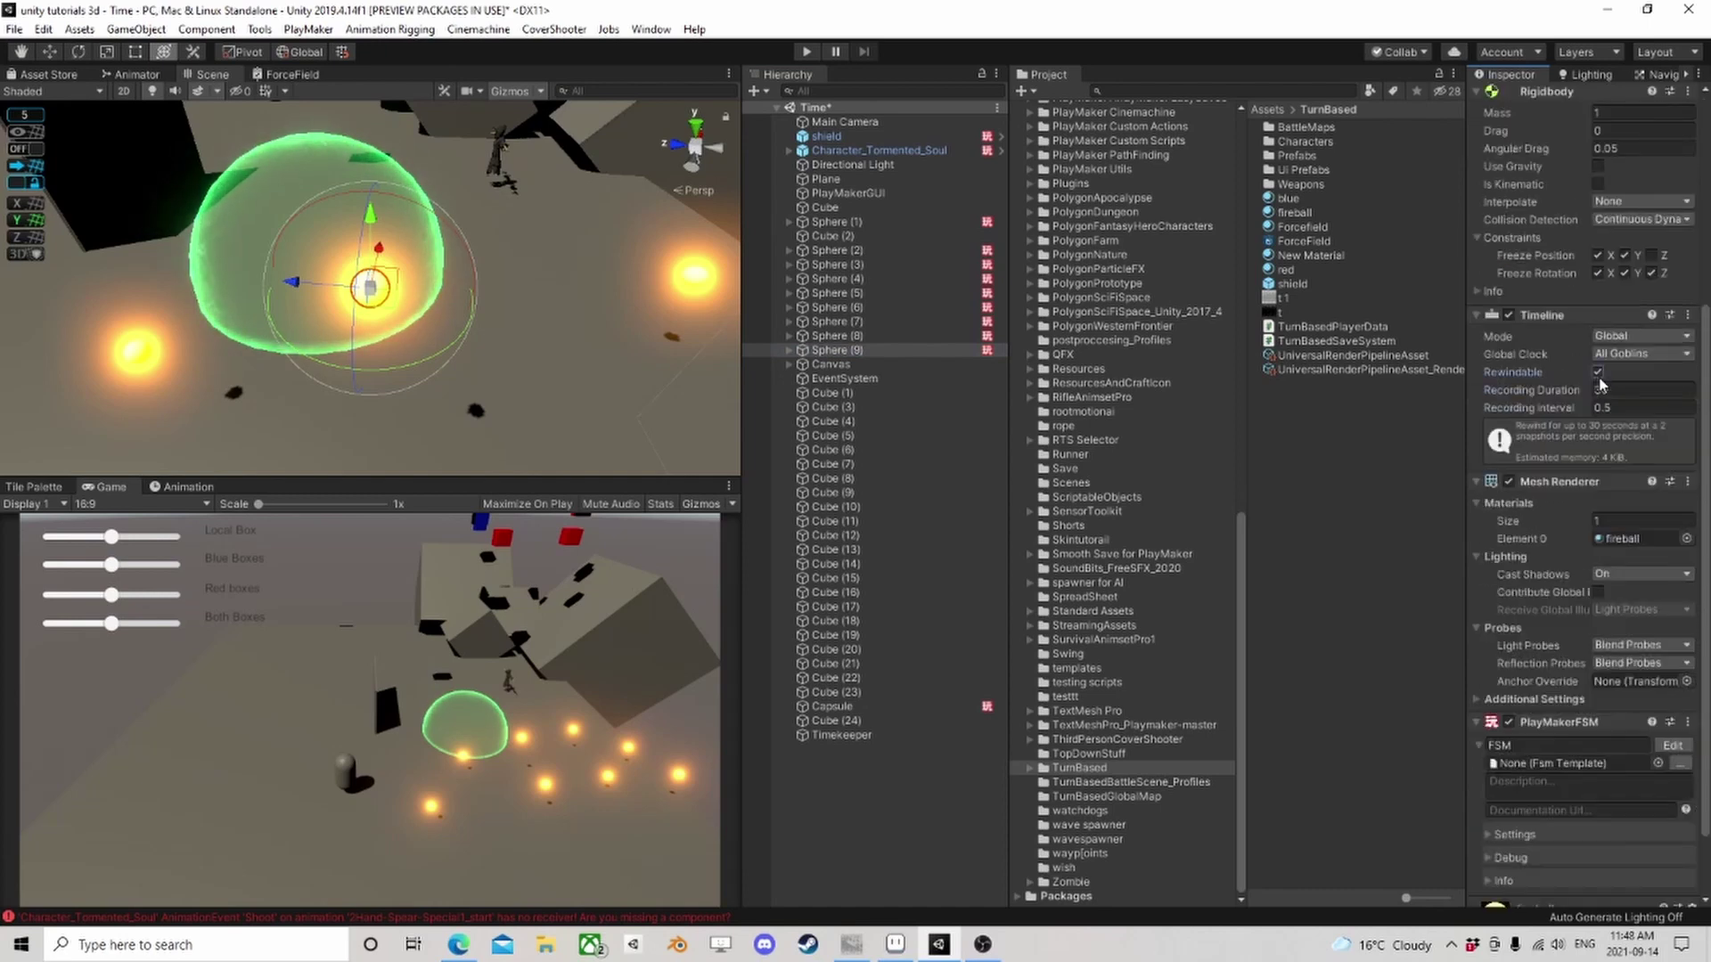
click(1597, 373)
click(1597, 372)
click(1598, 372)
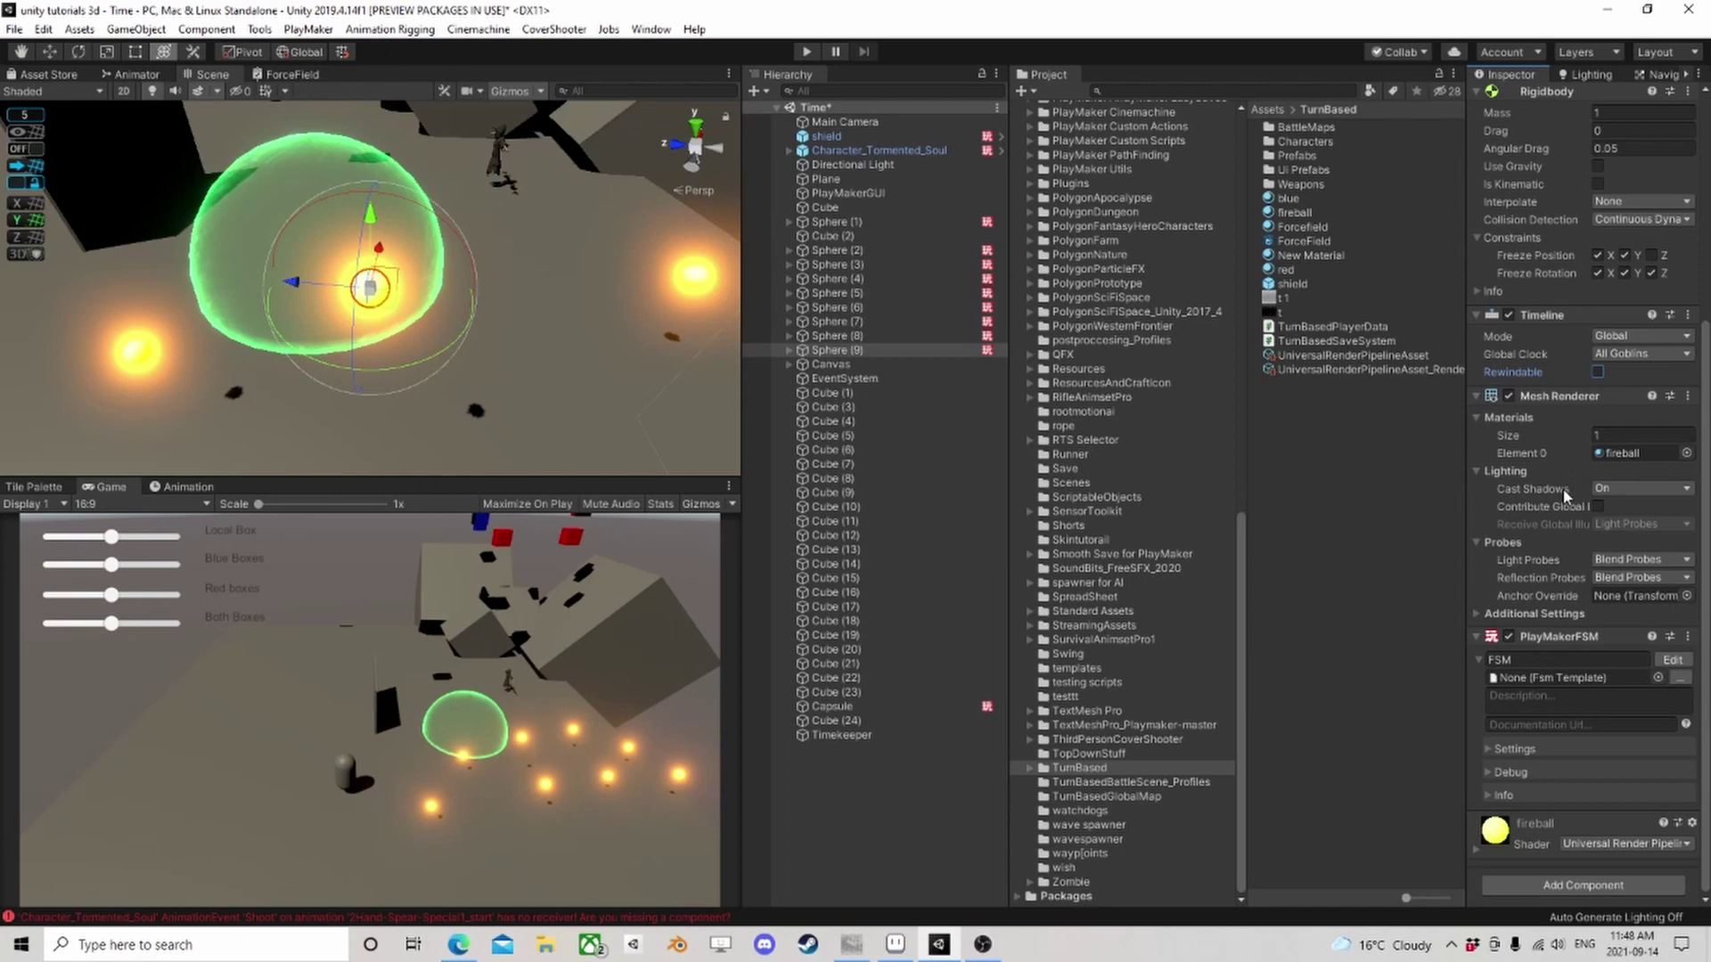
Examine the FX_Trail_Fire_01 and FX_Trail_Fire_Embers_01 particle effects under Sphere (9) for their Timeline Child components
click(789, 352)
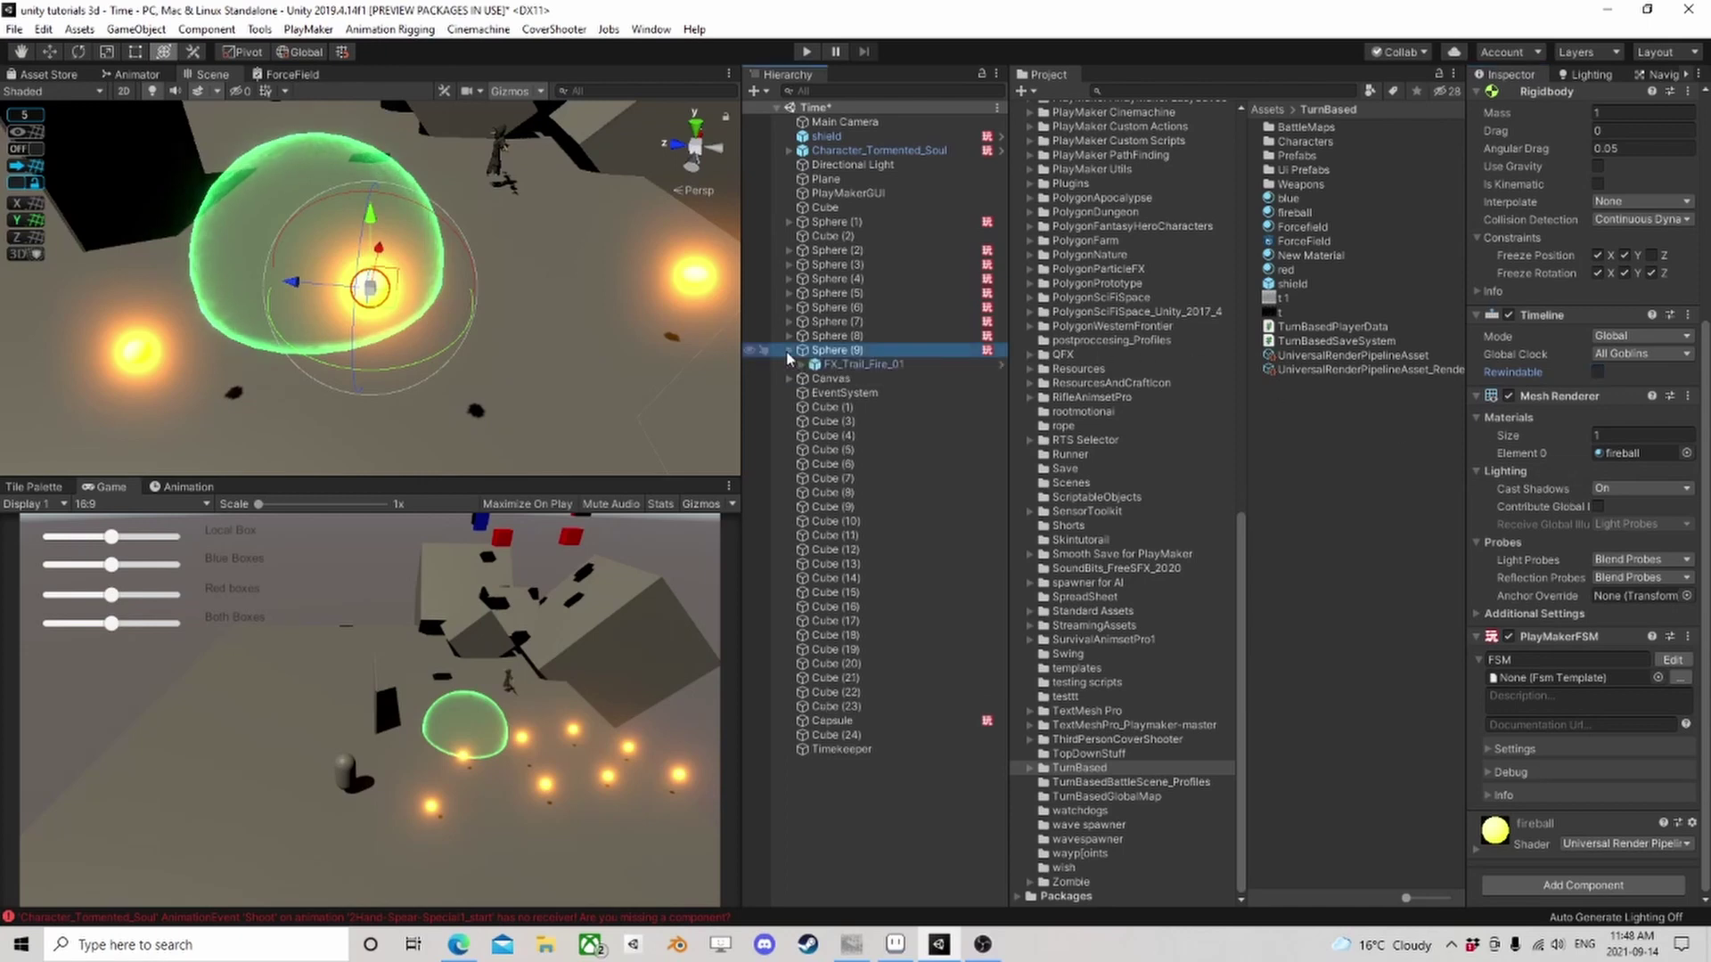
right_drag(425, 294, 588, 297)
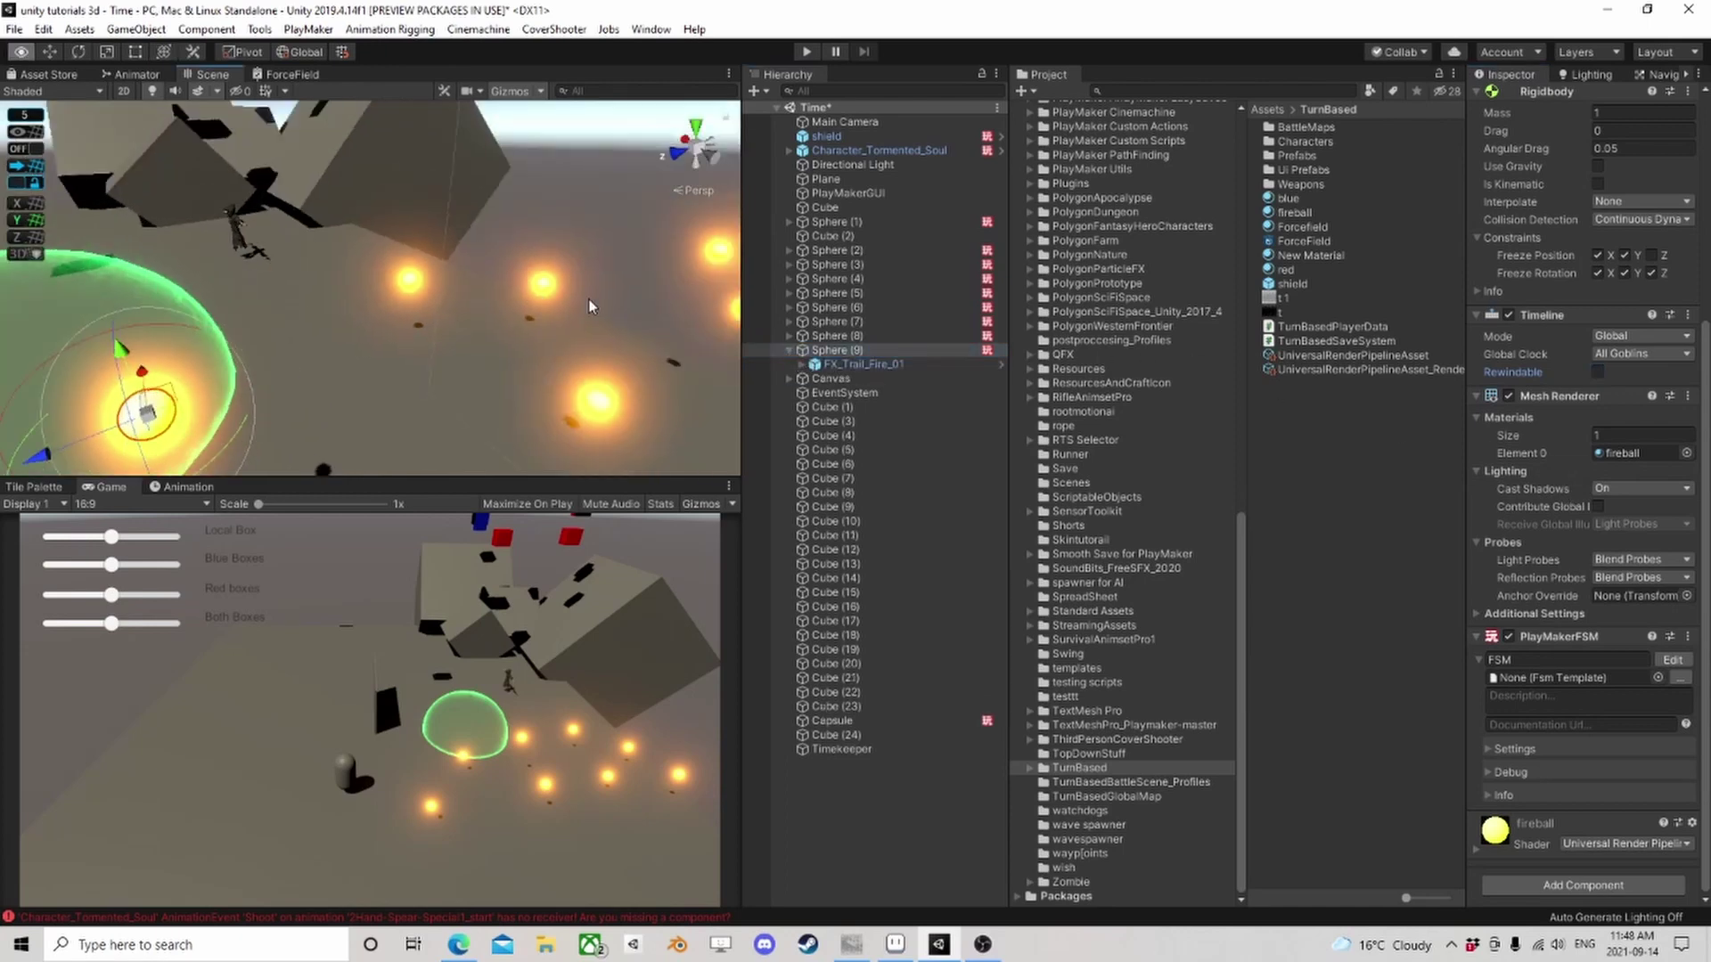
click(878, 365)
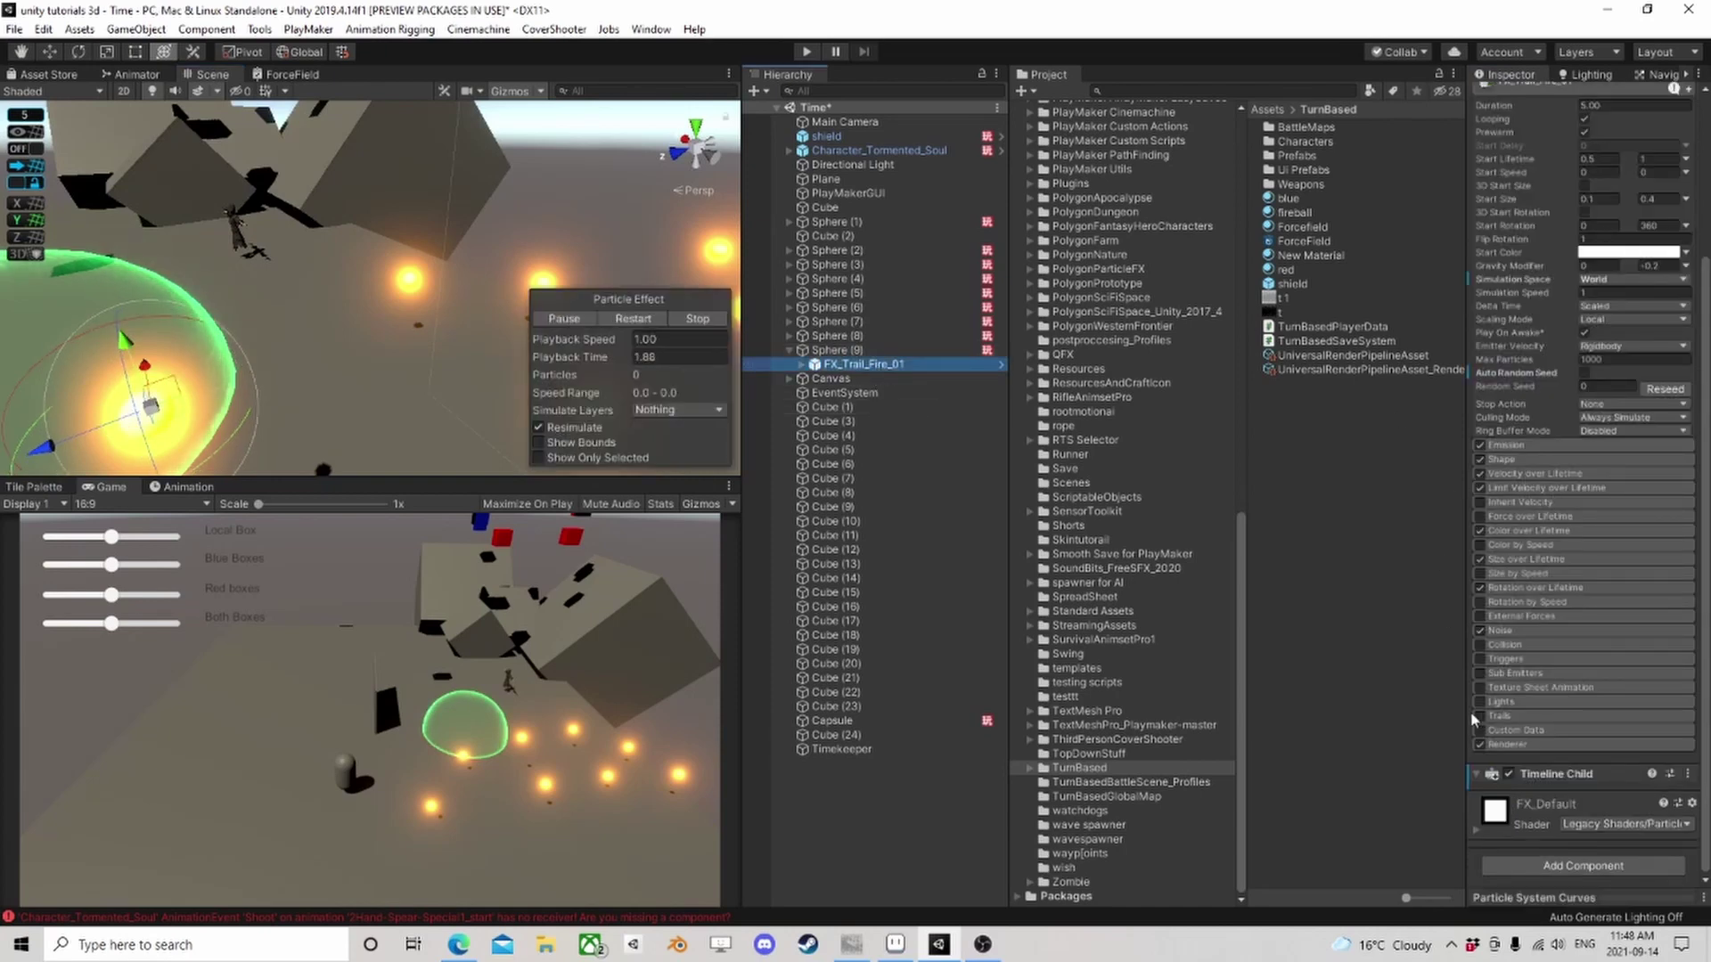
scroll(1579, 533, up, 3)
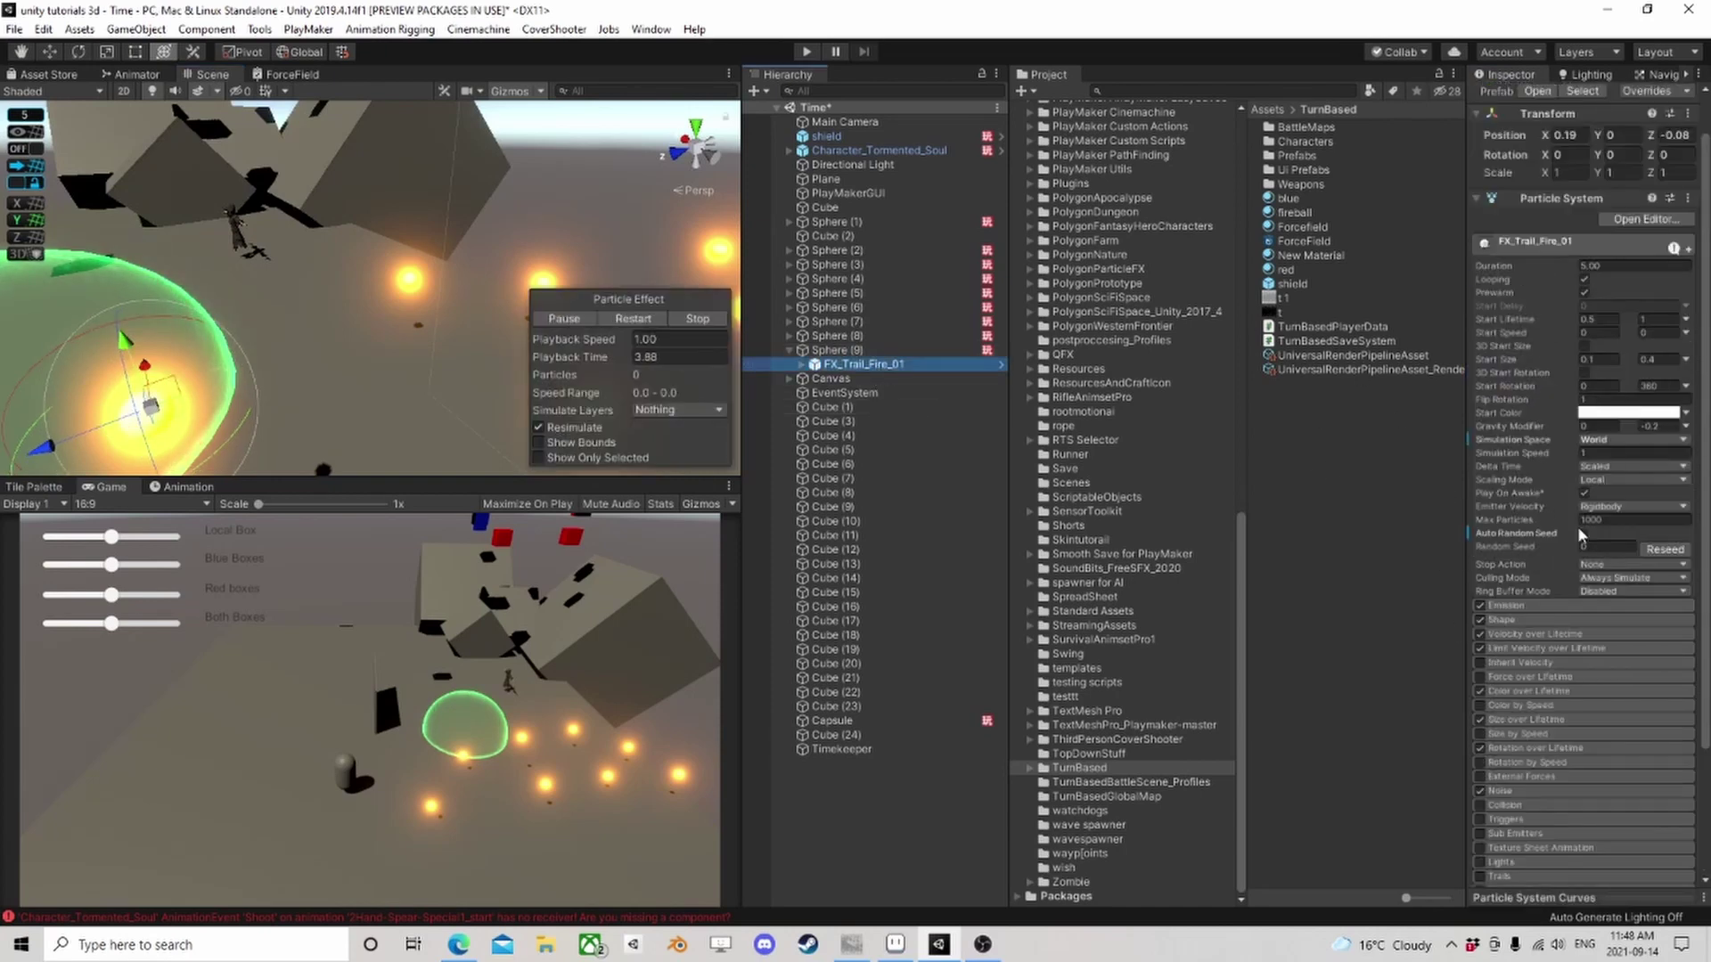
click(802, 365)
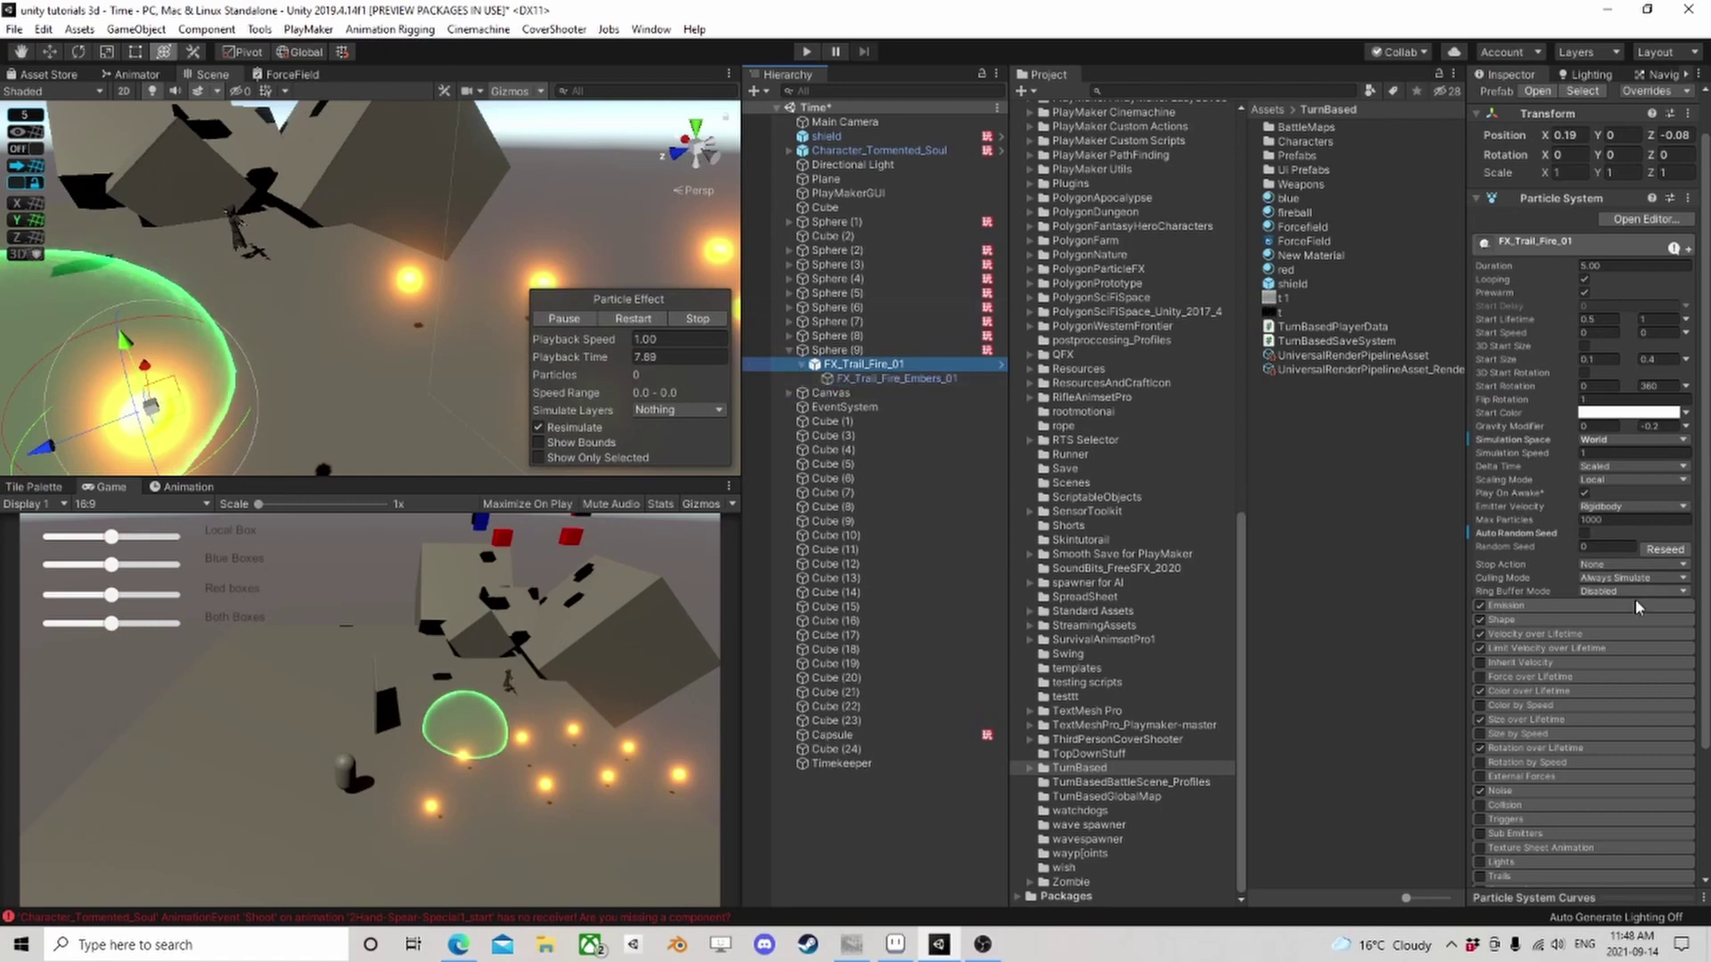
scroll(1634, 599, down, 3)
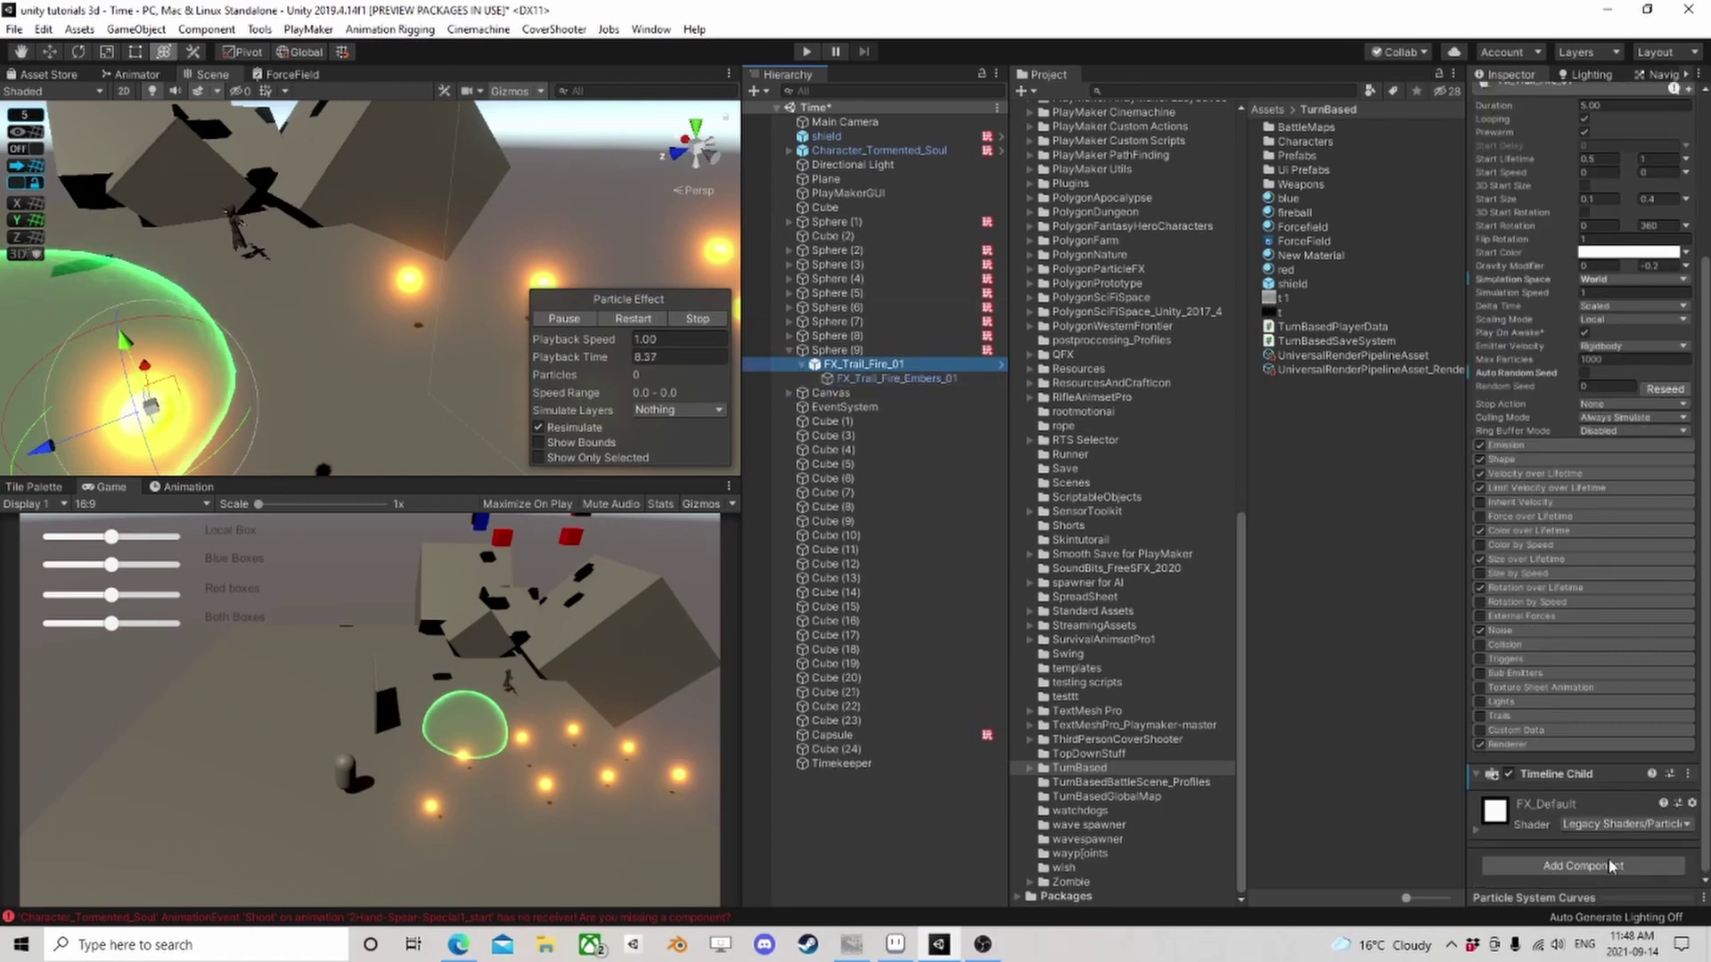
click(886, 379)
click(852, 351)
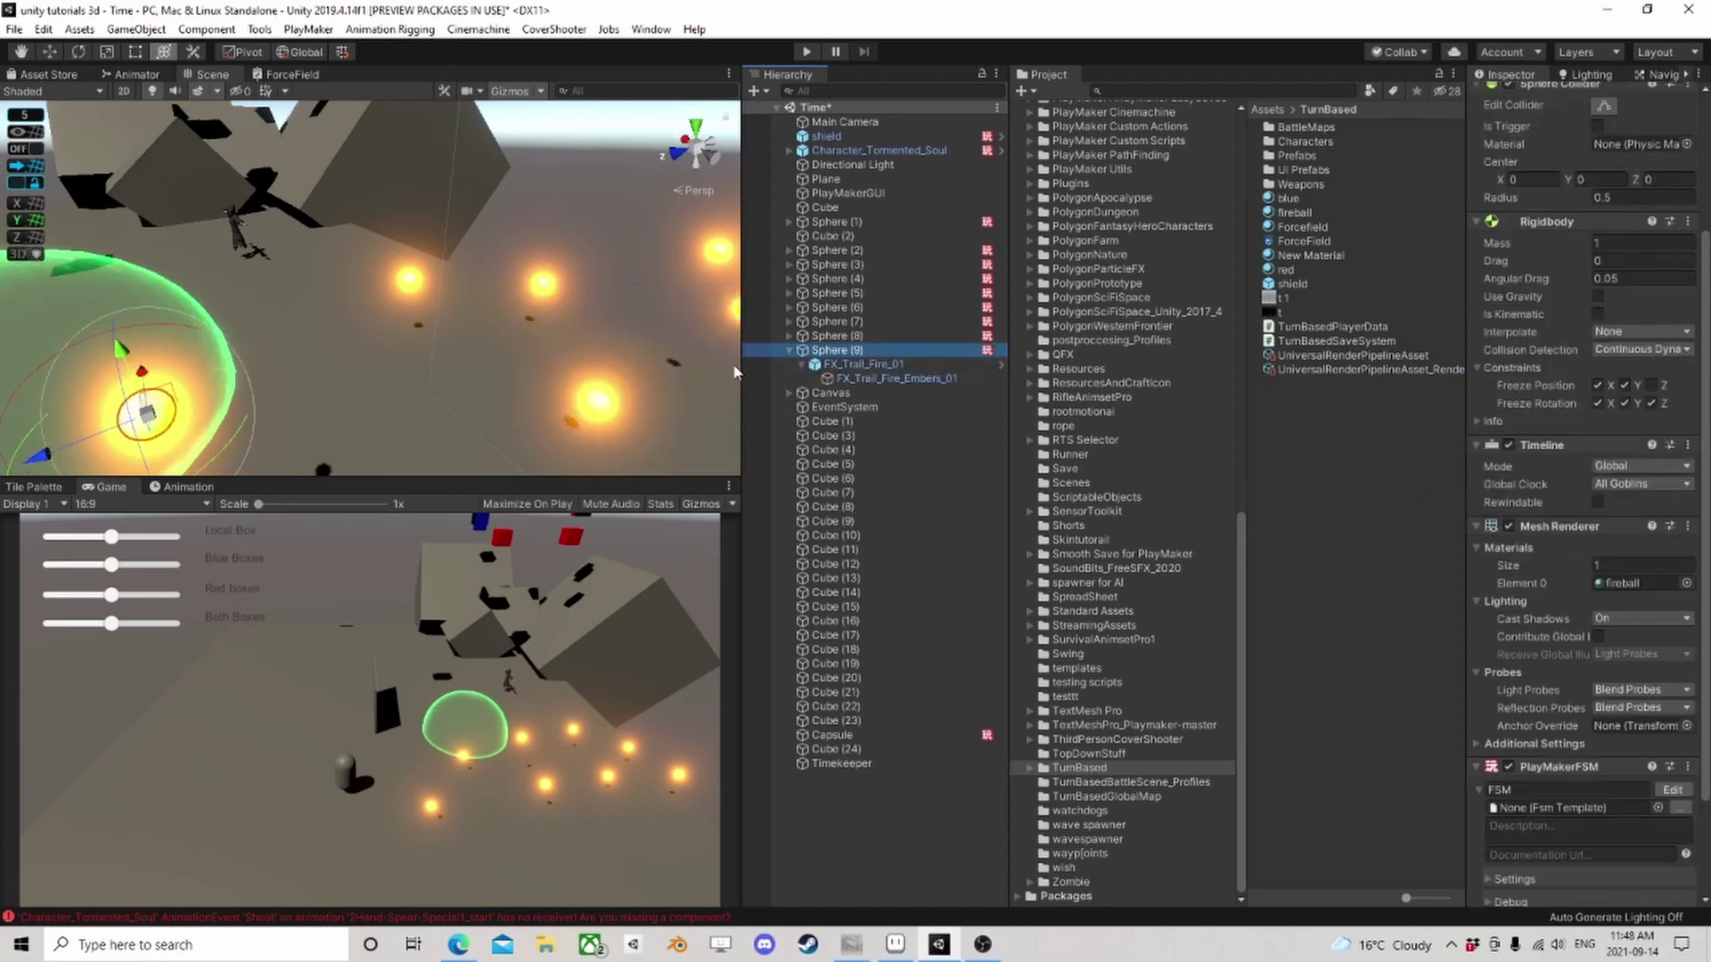
click(882, 378)
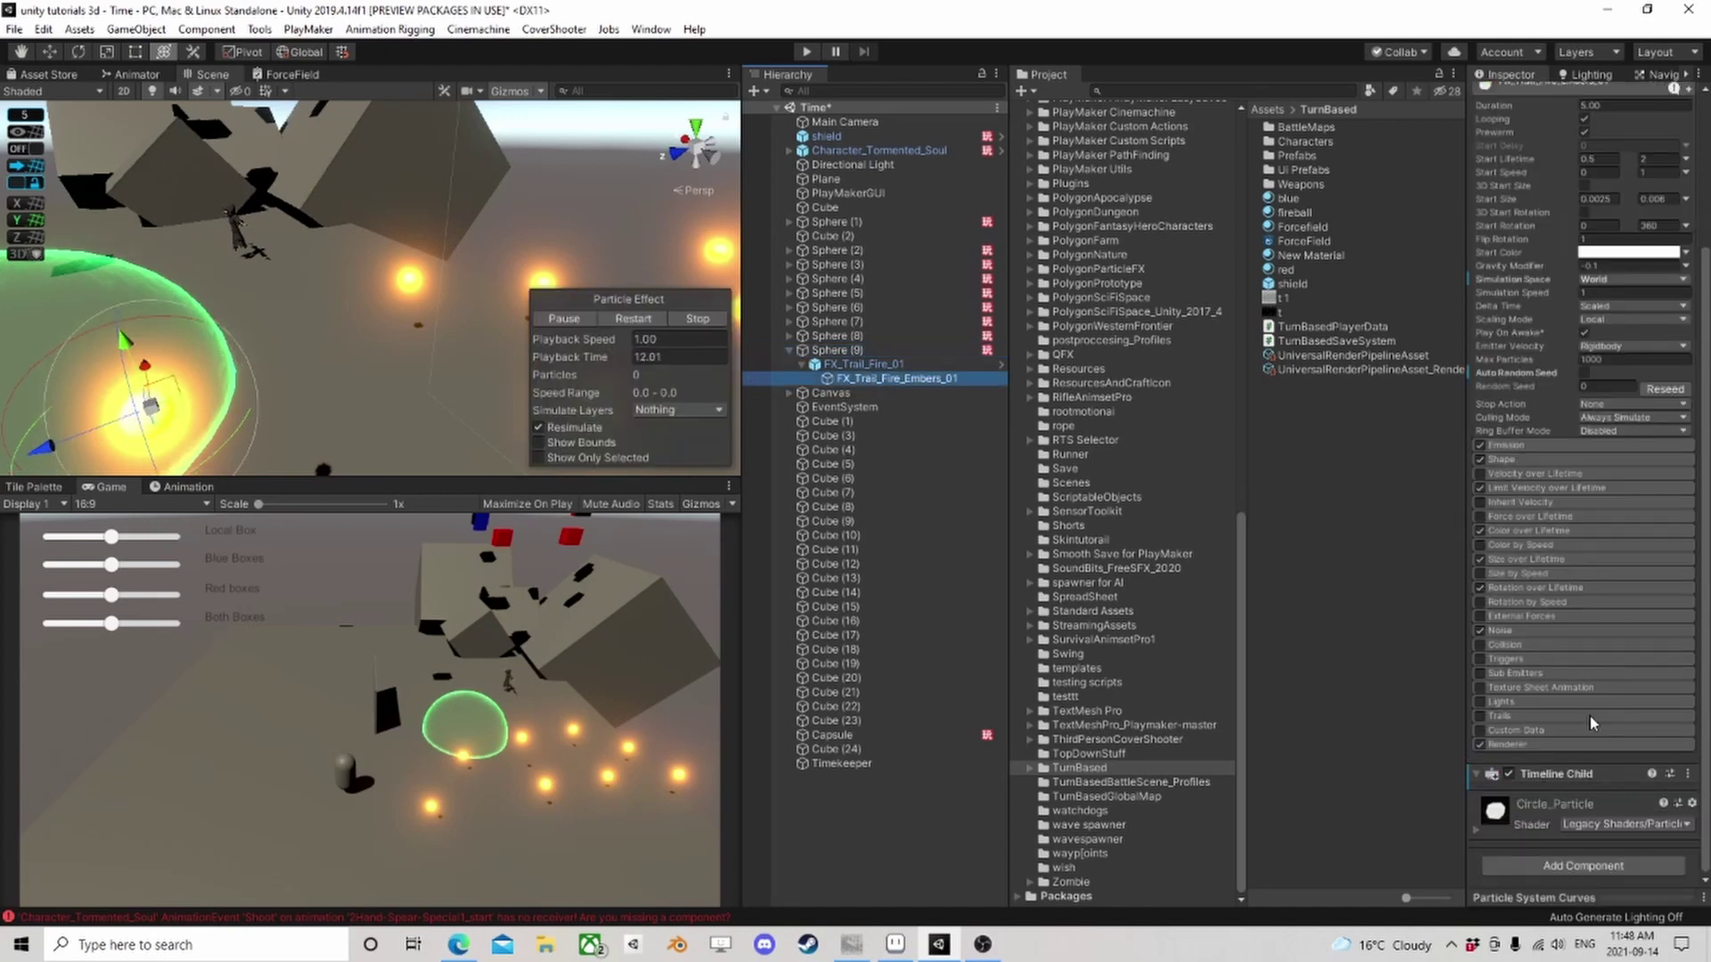
click(788, 354)
click(788, 353)
scroll(542, 331, down, 5)
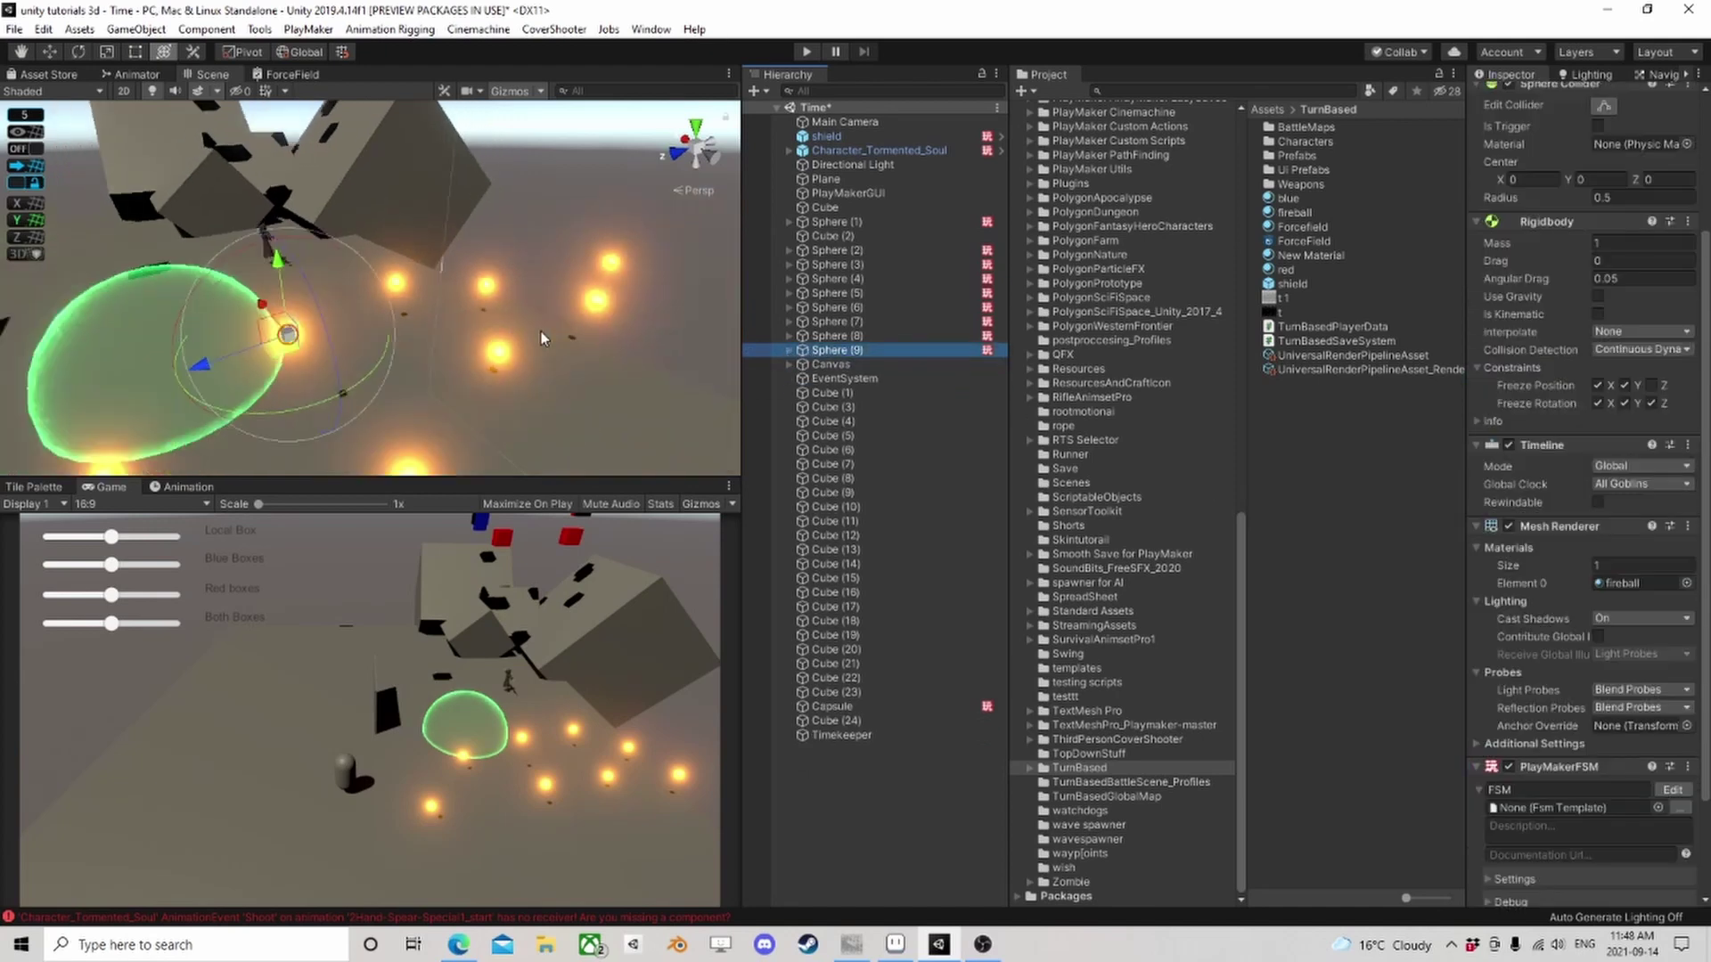
Open Sphere (9)'s FSM for editing and review the Chronos actions from Get Base Speed to Pause Clock
right_drag(542, 332, 393, 332)
scroll(393, 332, down, 3)
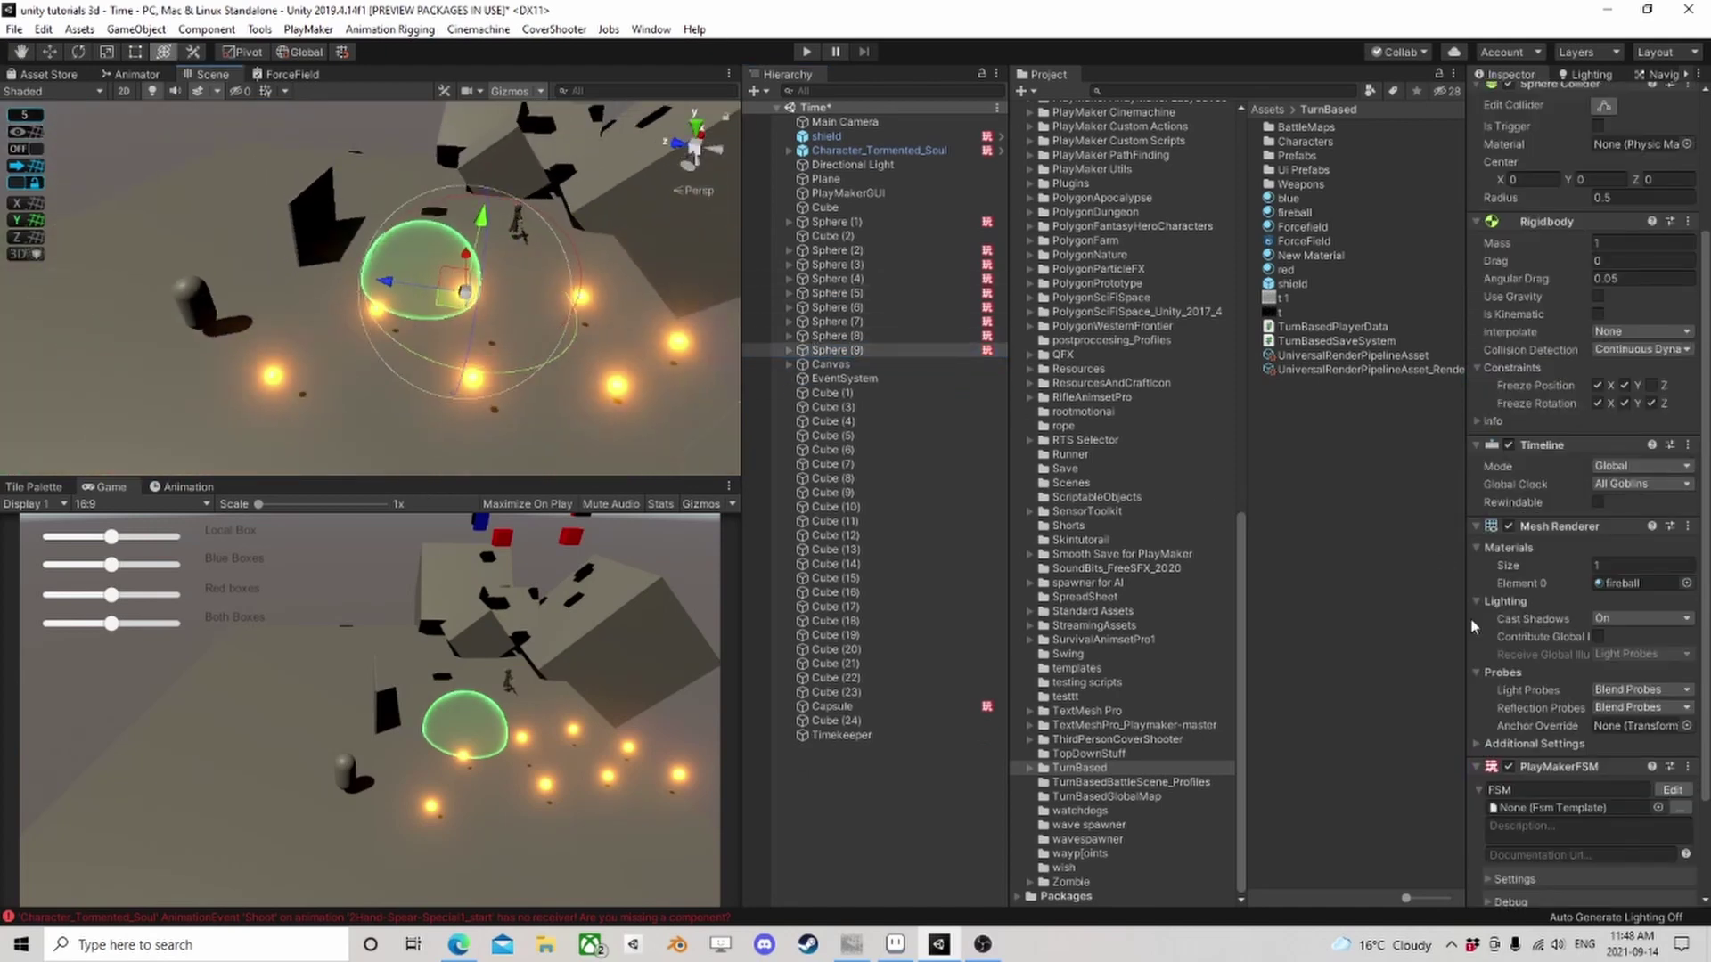
click(1673, 790)
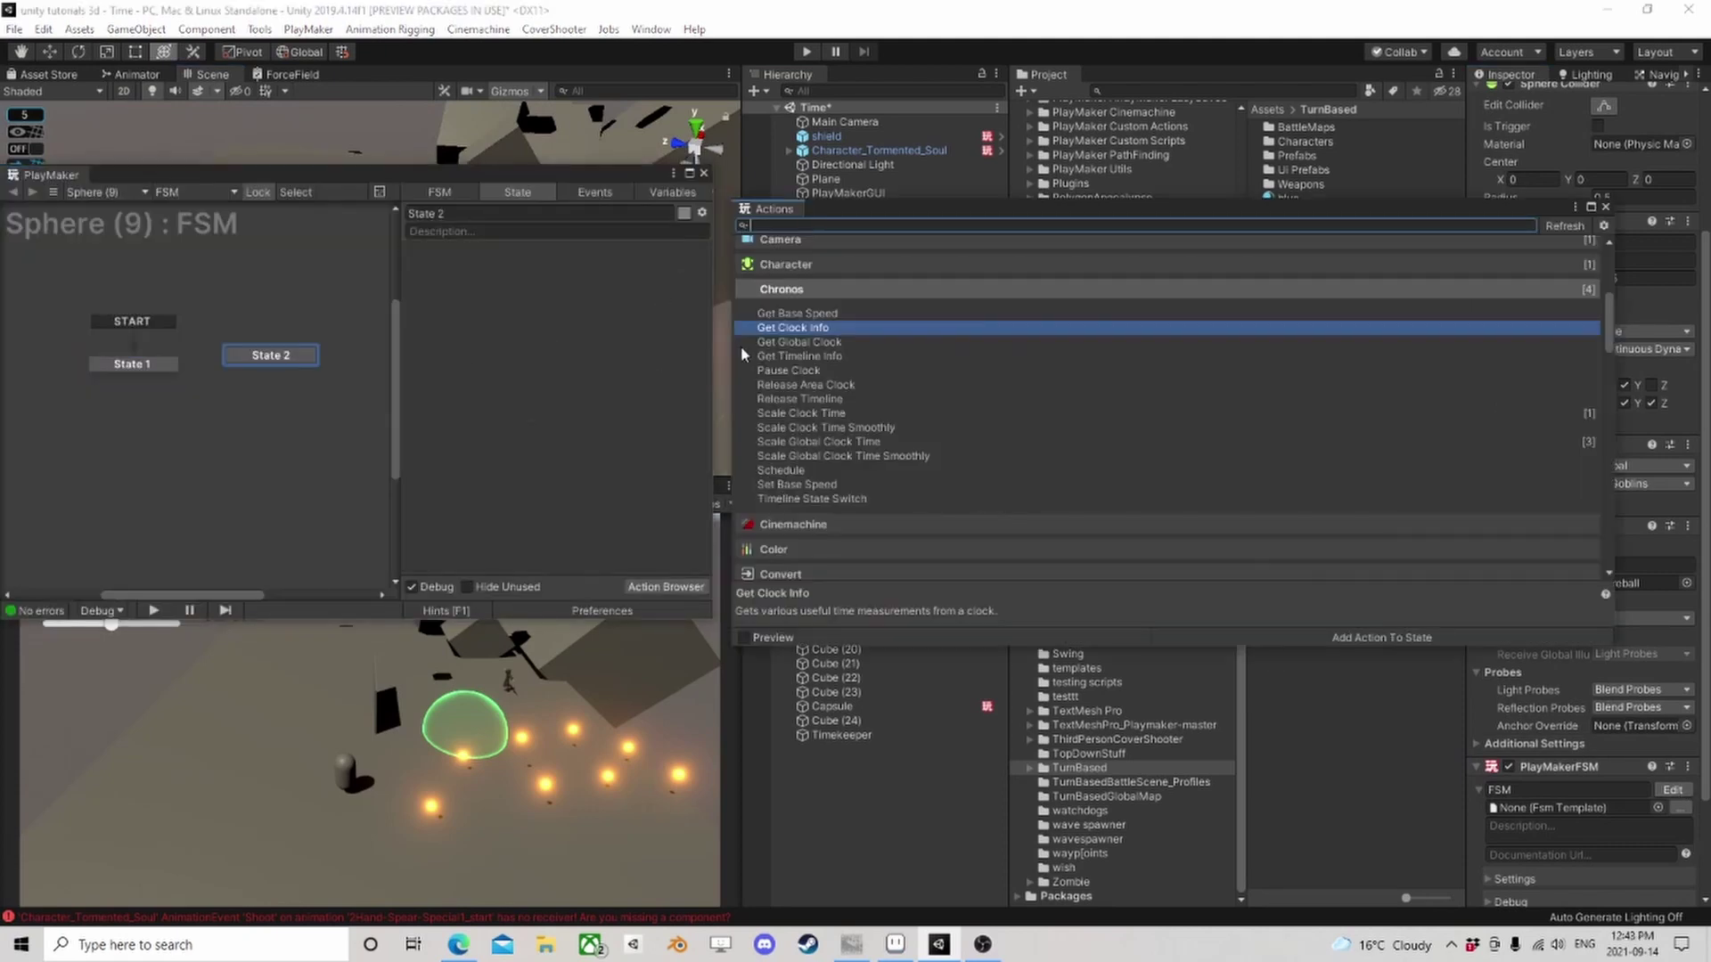
scroll(851, 344, down, 2)
scroll(851, 345, up, 2)
click(787, 357)
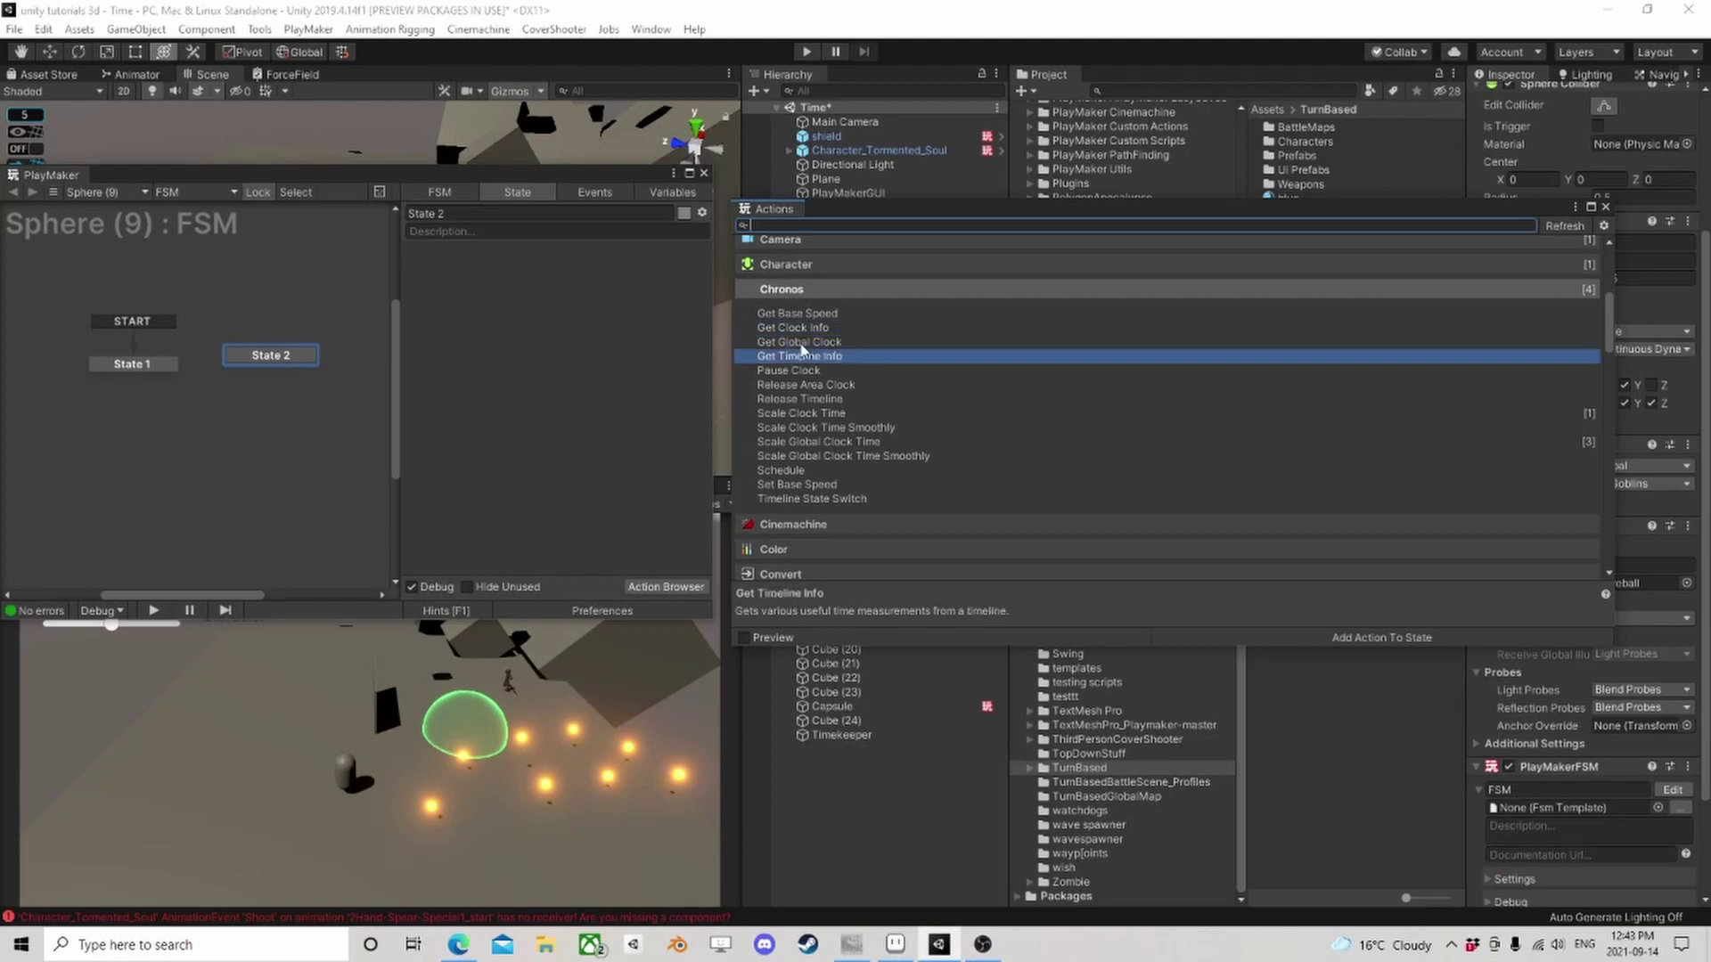
click(802, 328)
click(802, 314)
click(813, 371)
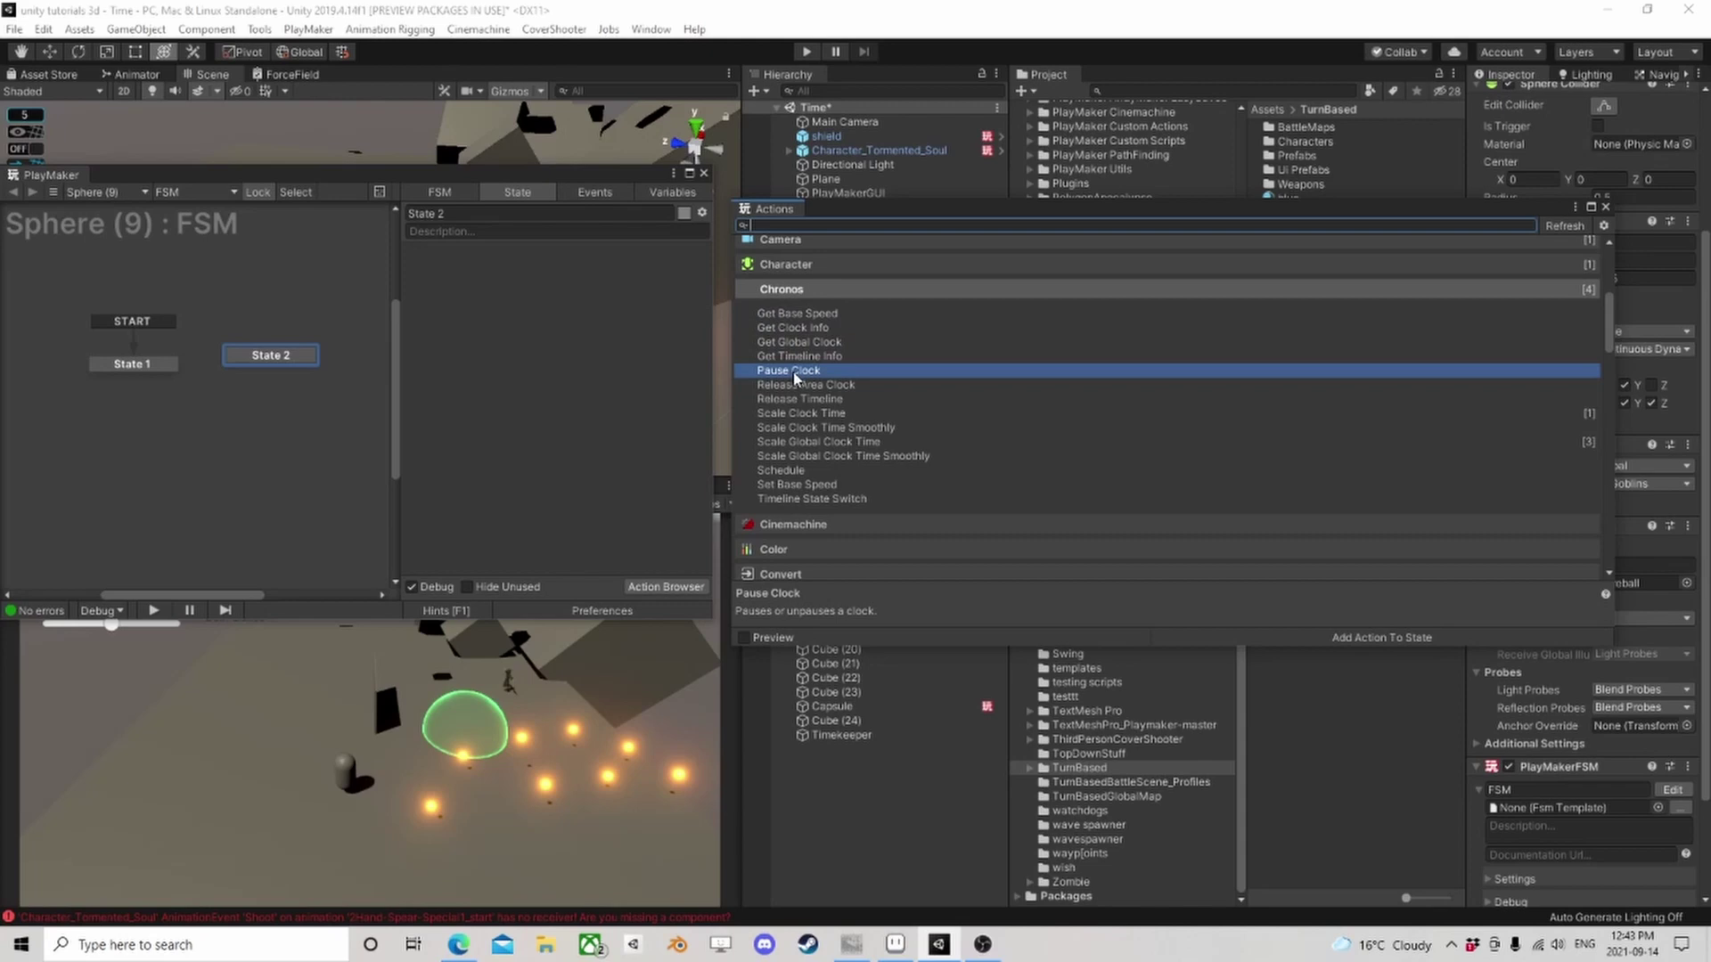
Add the Pause Clock and Release Area Clock actions to State 2 of Sphere (9)'s FSM
double_click(794, 372)
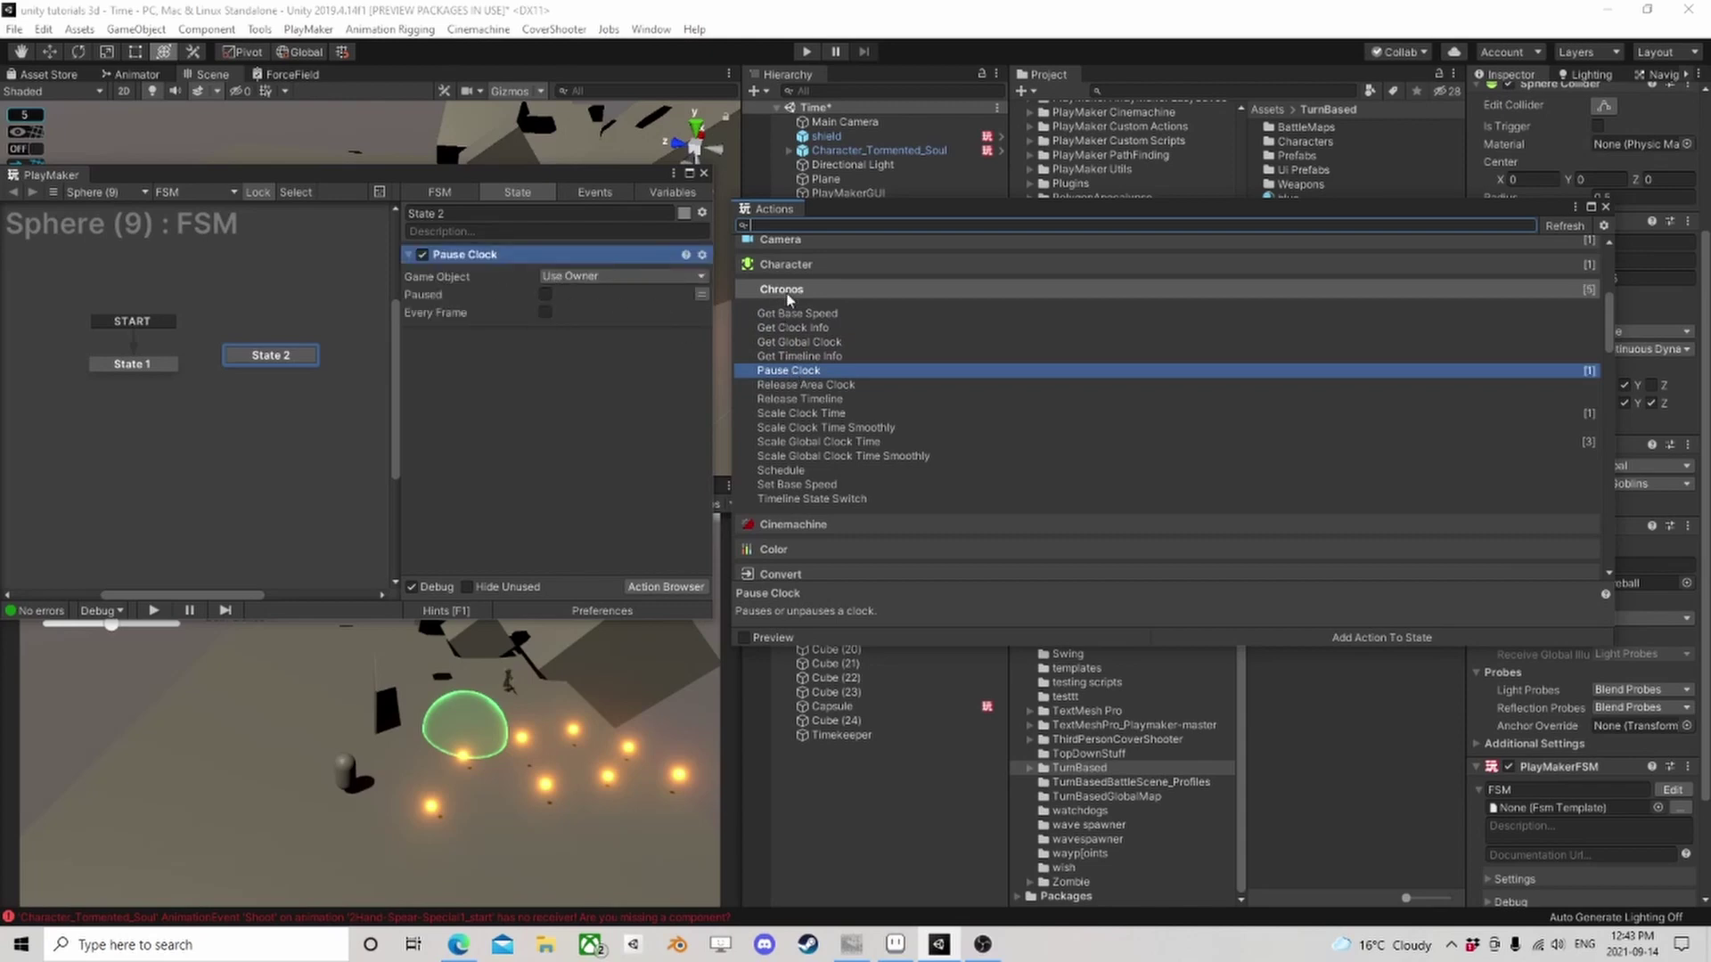
double_click(806, 386)
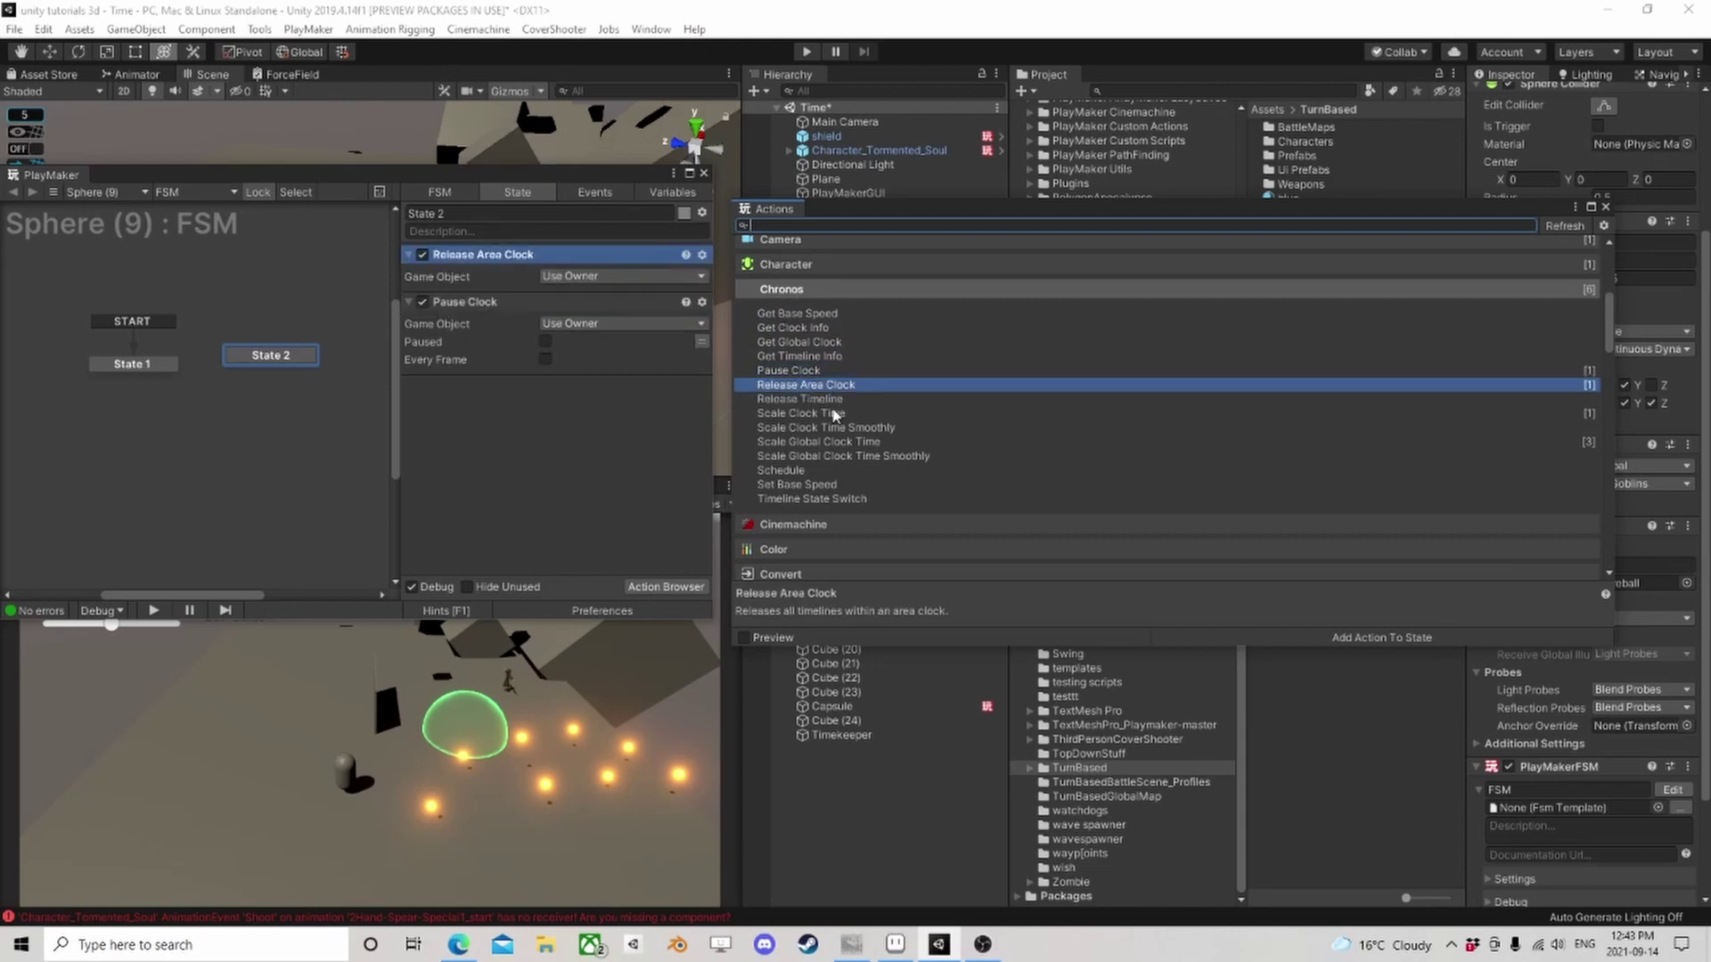
click(798, 401)
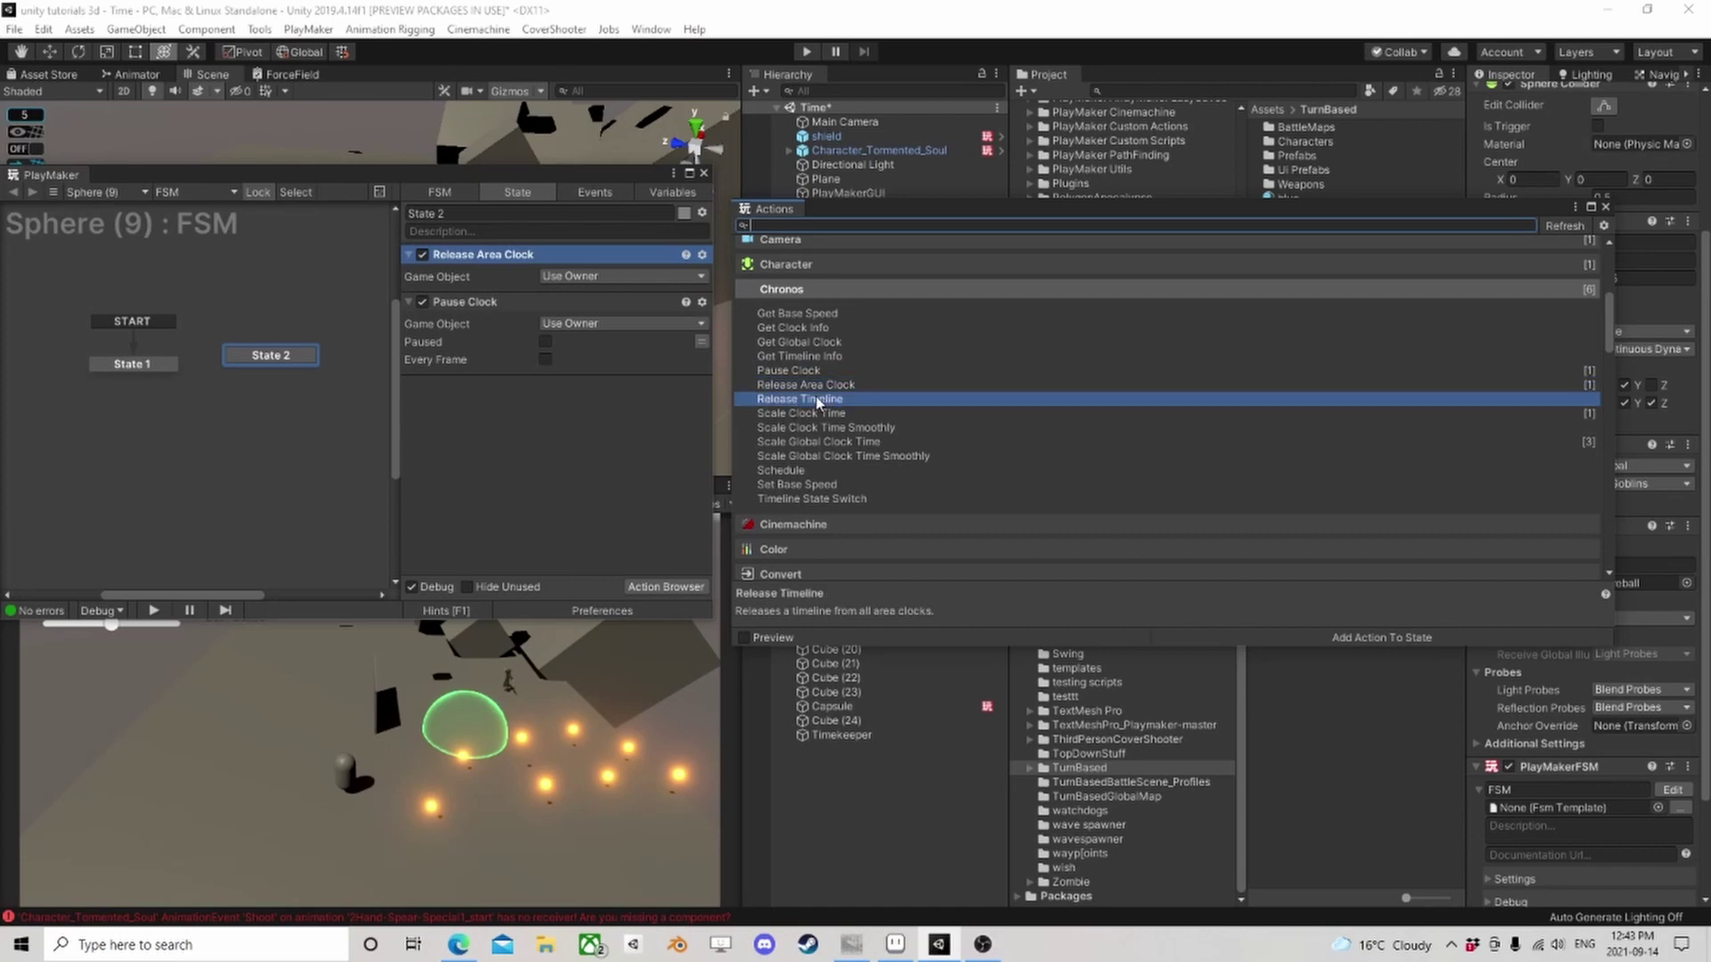
Add the Scale Clock Time action below Pause Clock in State 2 and enable Every Frame on it
click(794, 417)
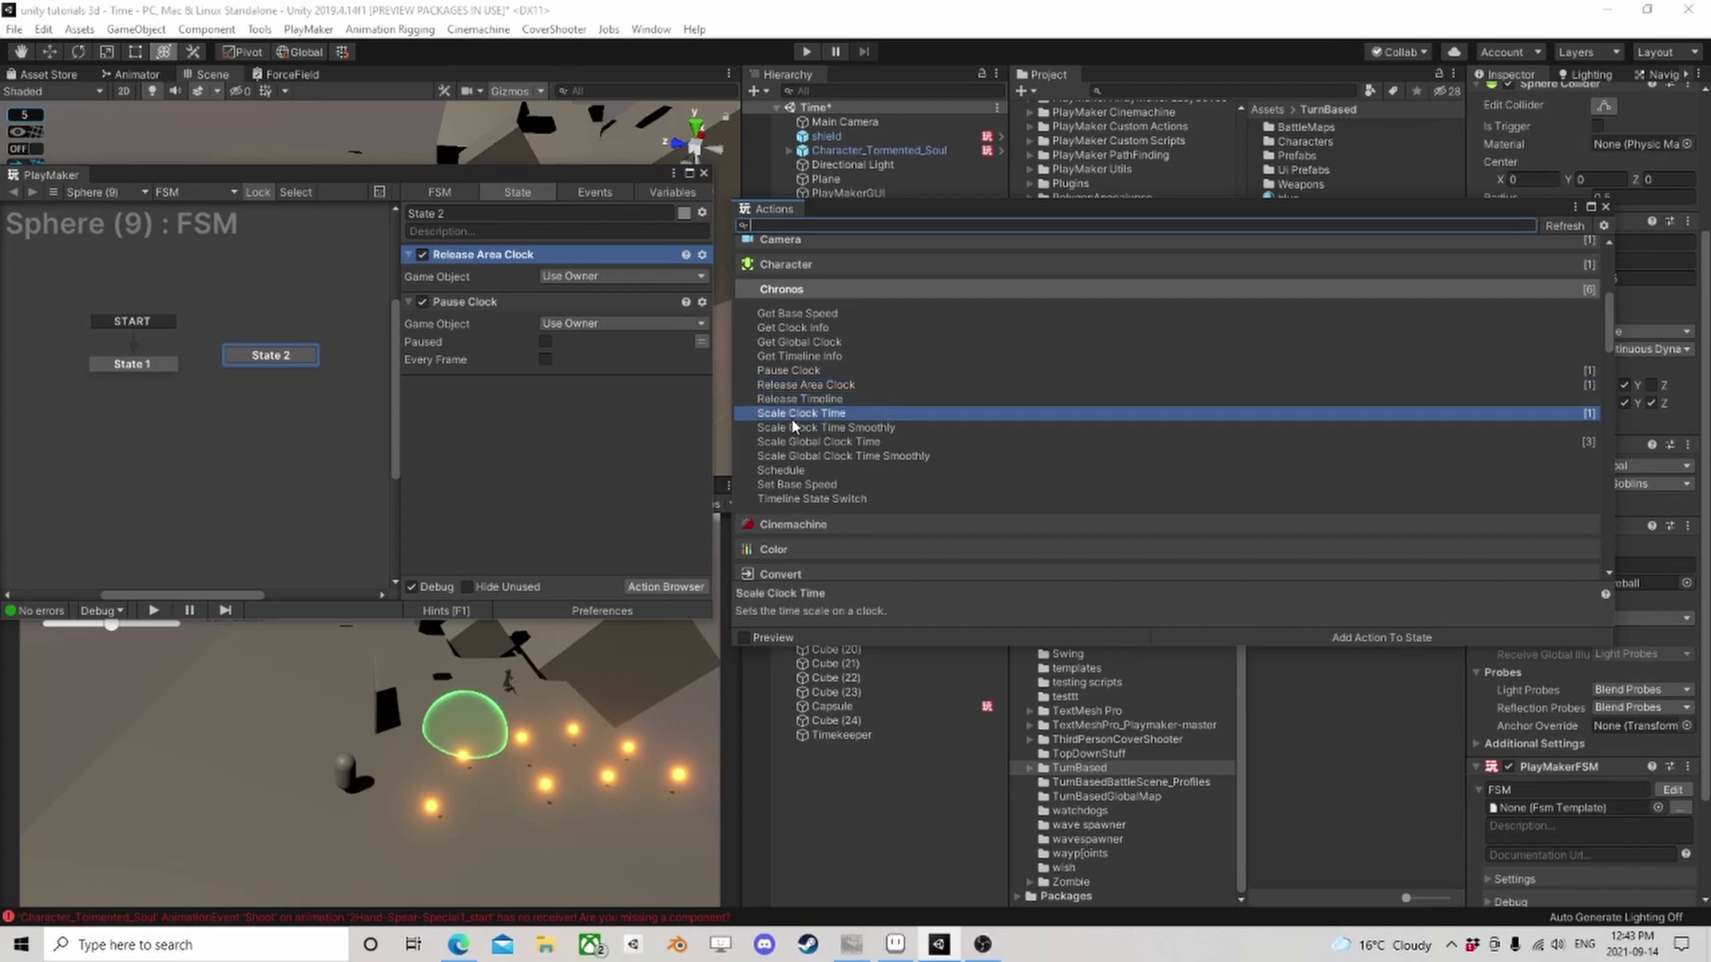
drag(837, 416, 548, 433)
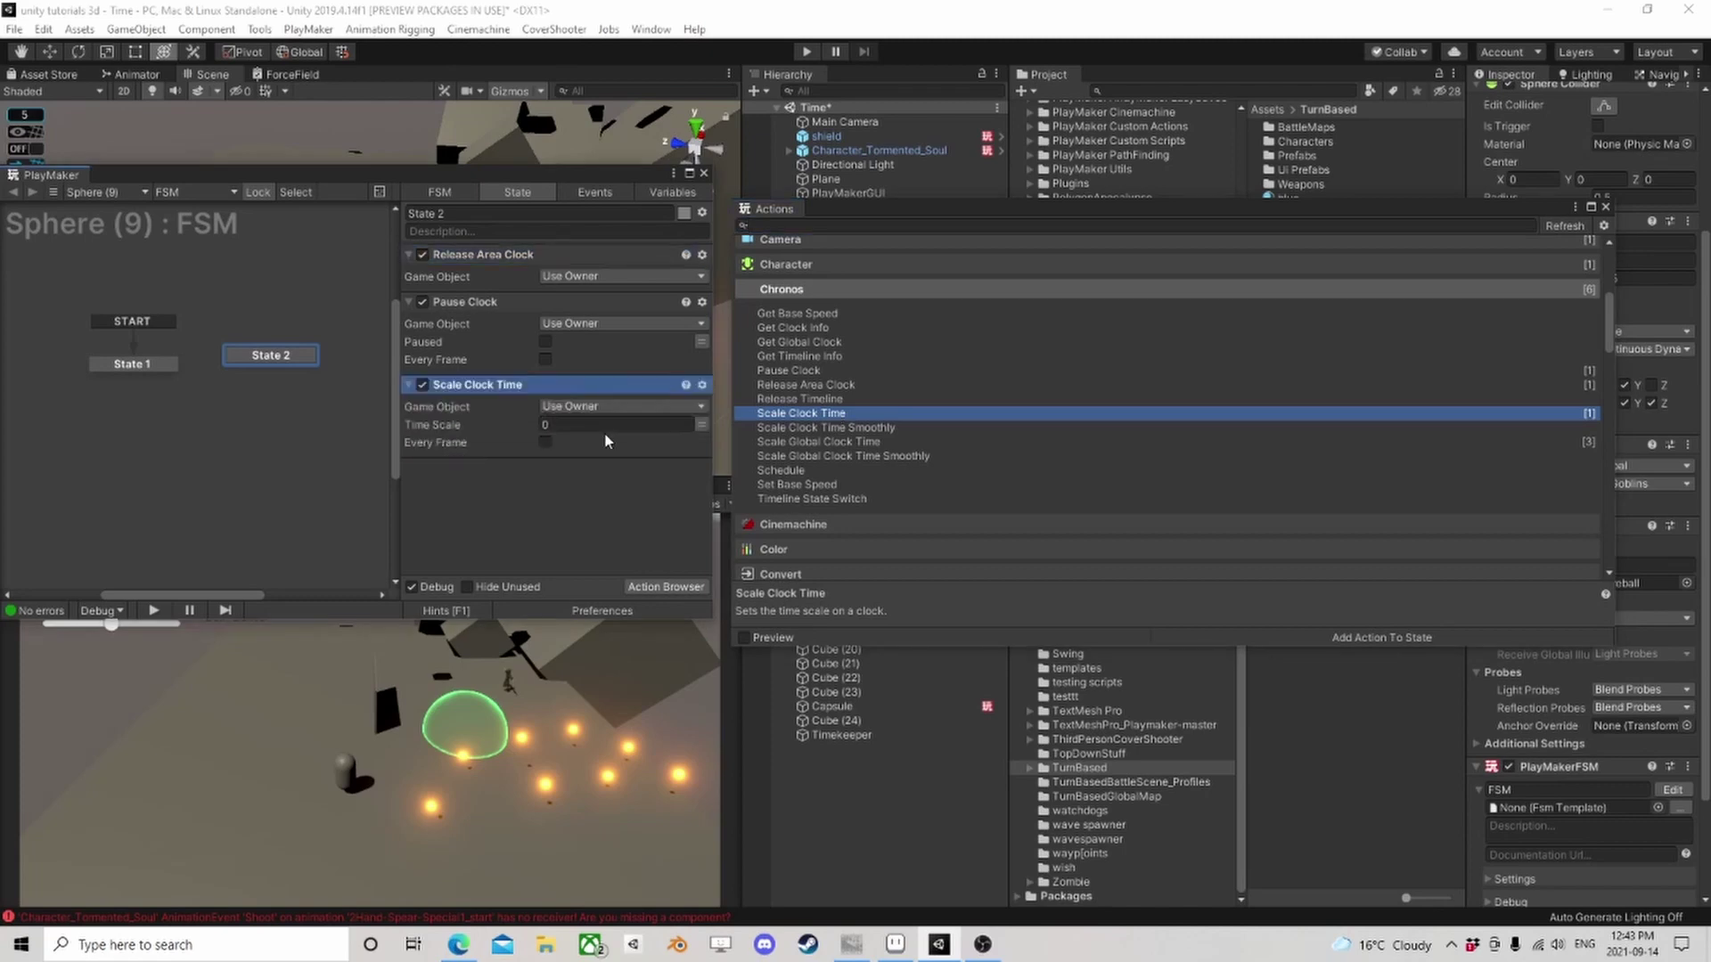
click(544, 443)
Delete the Pause Clock and Release Area Clock actions from State 2
click(495, 303)
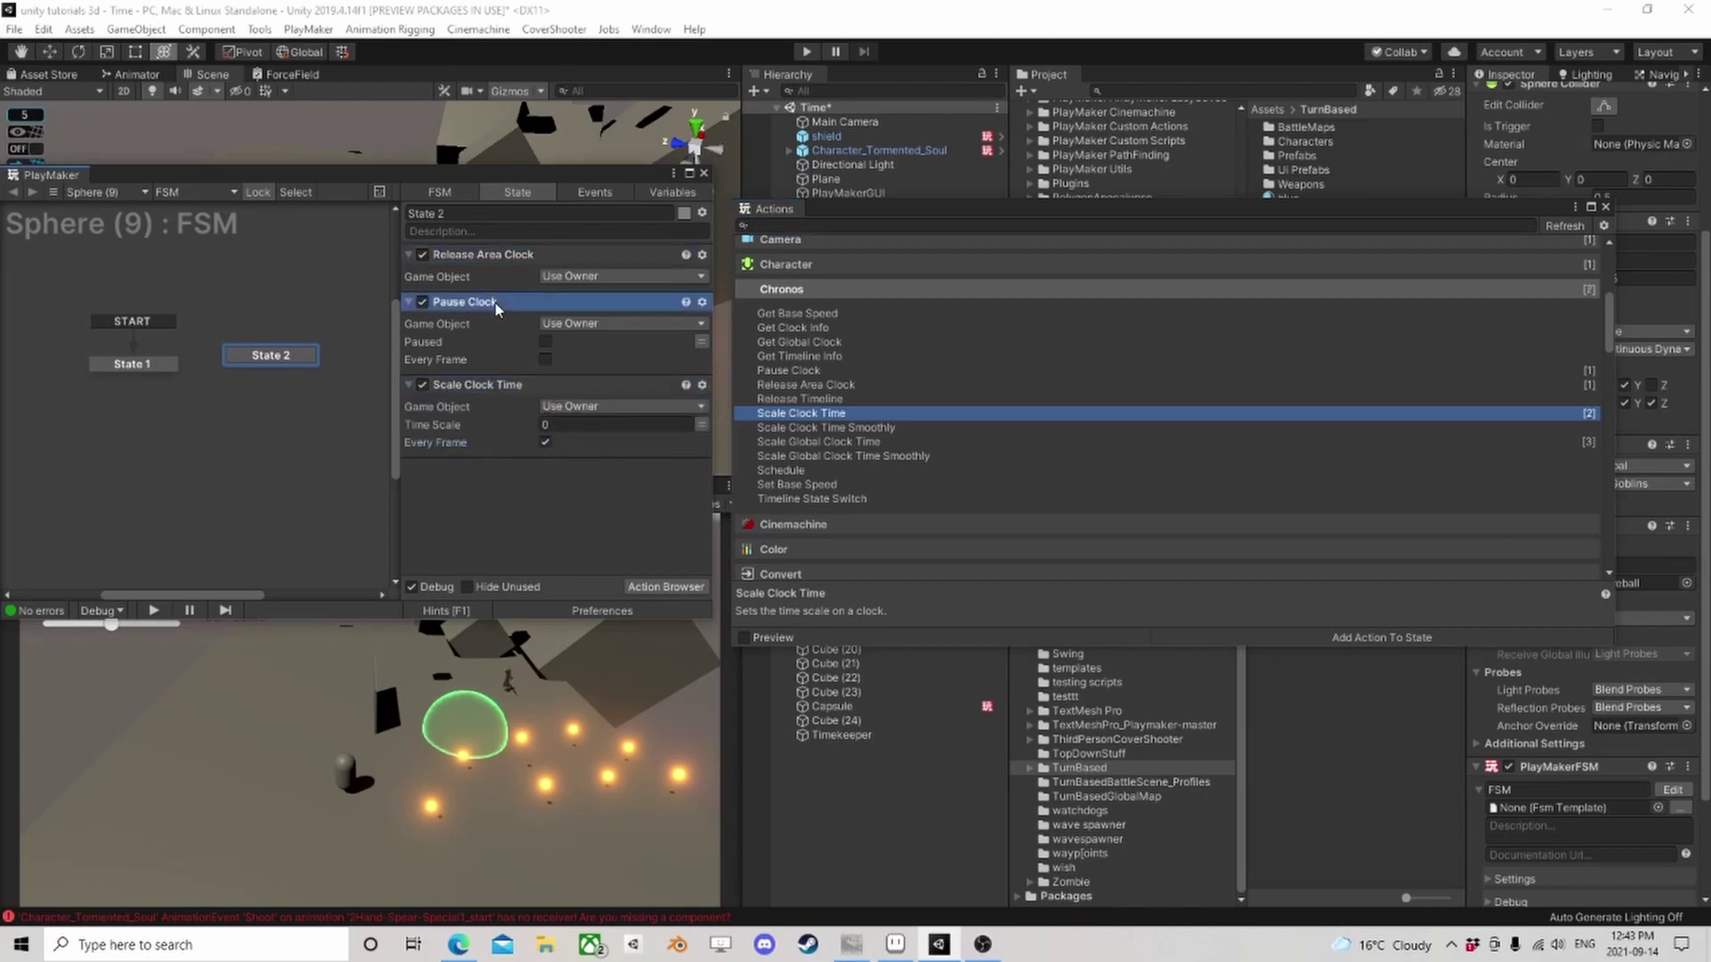
key(Delete)
key(Delete)
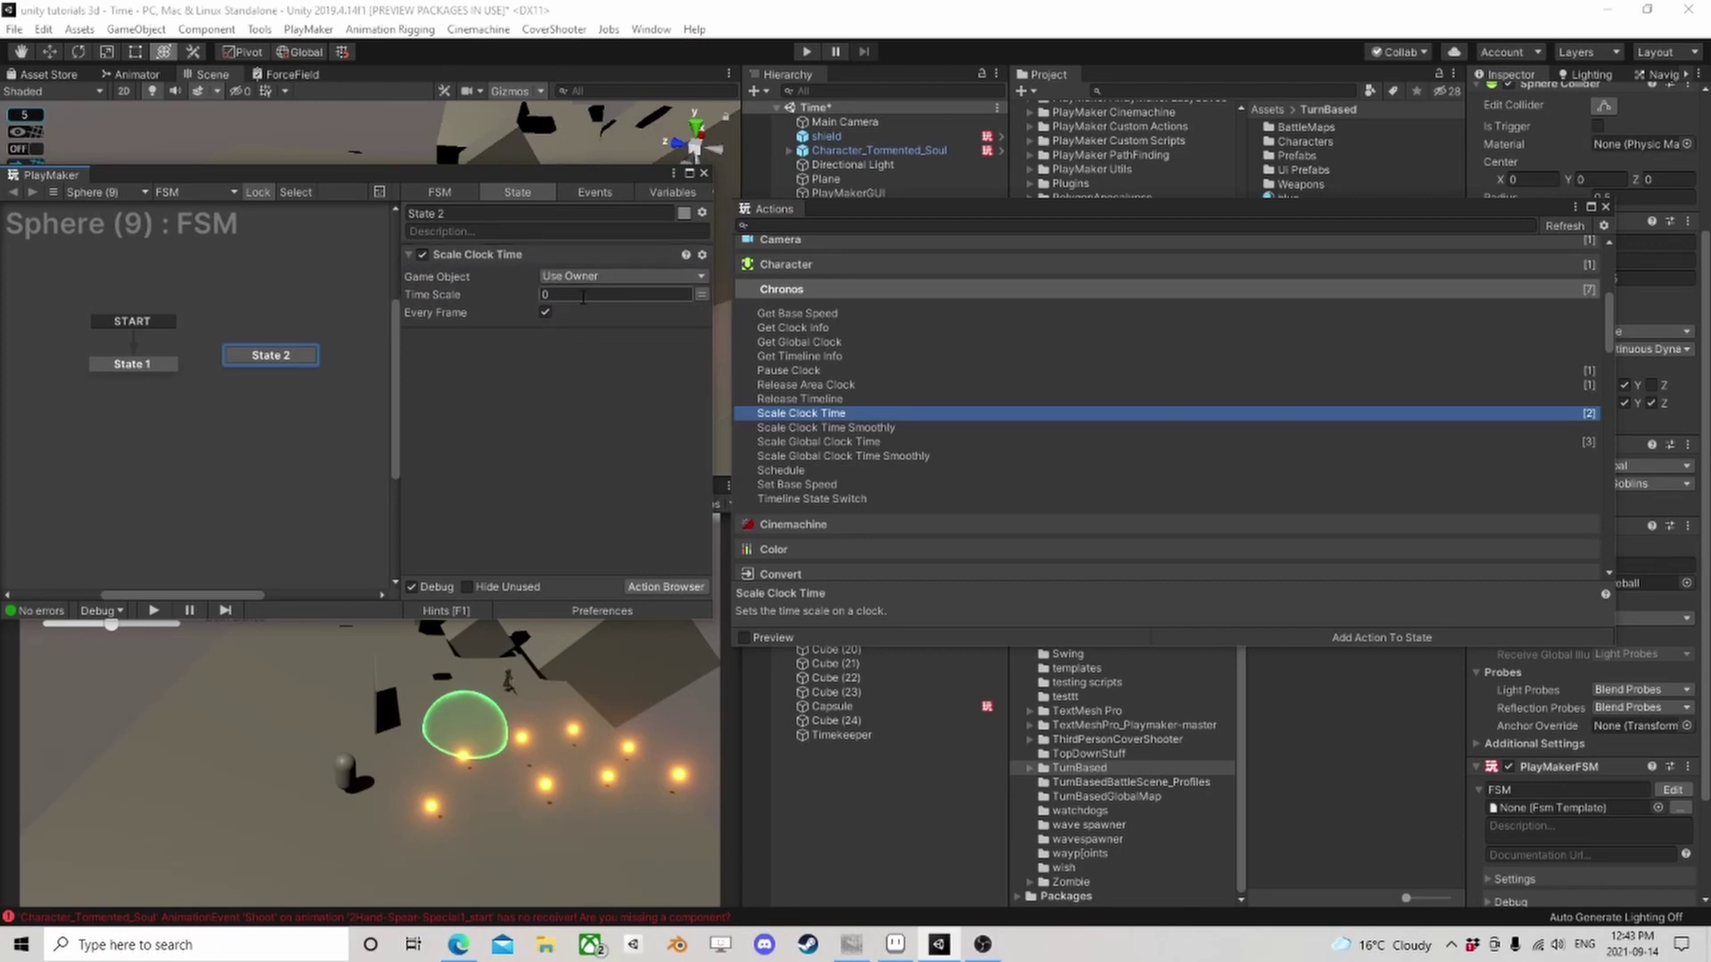
Find the Float Interpolate action, add it above Scale Clock Time in State 2, and set it to go from 1 to 0
click(696, 585)
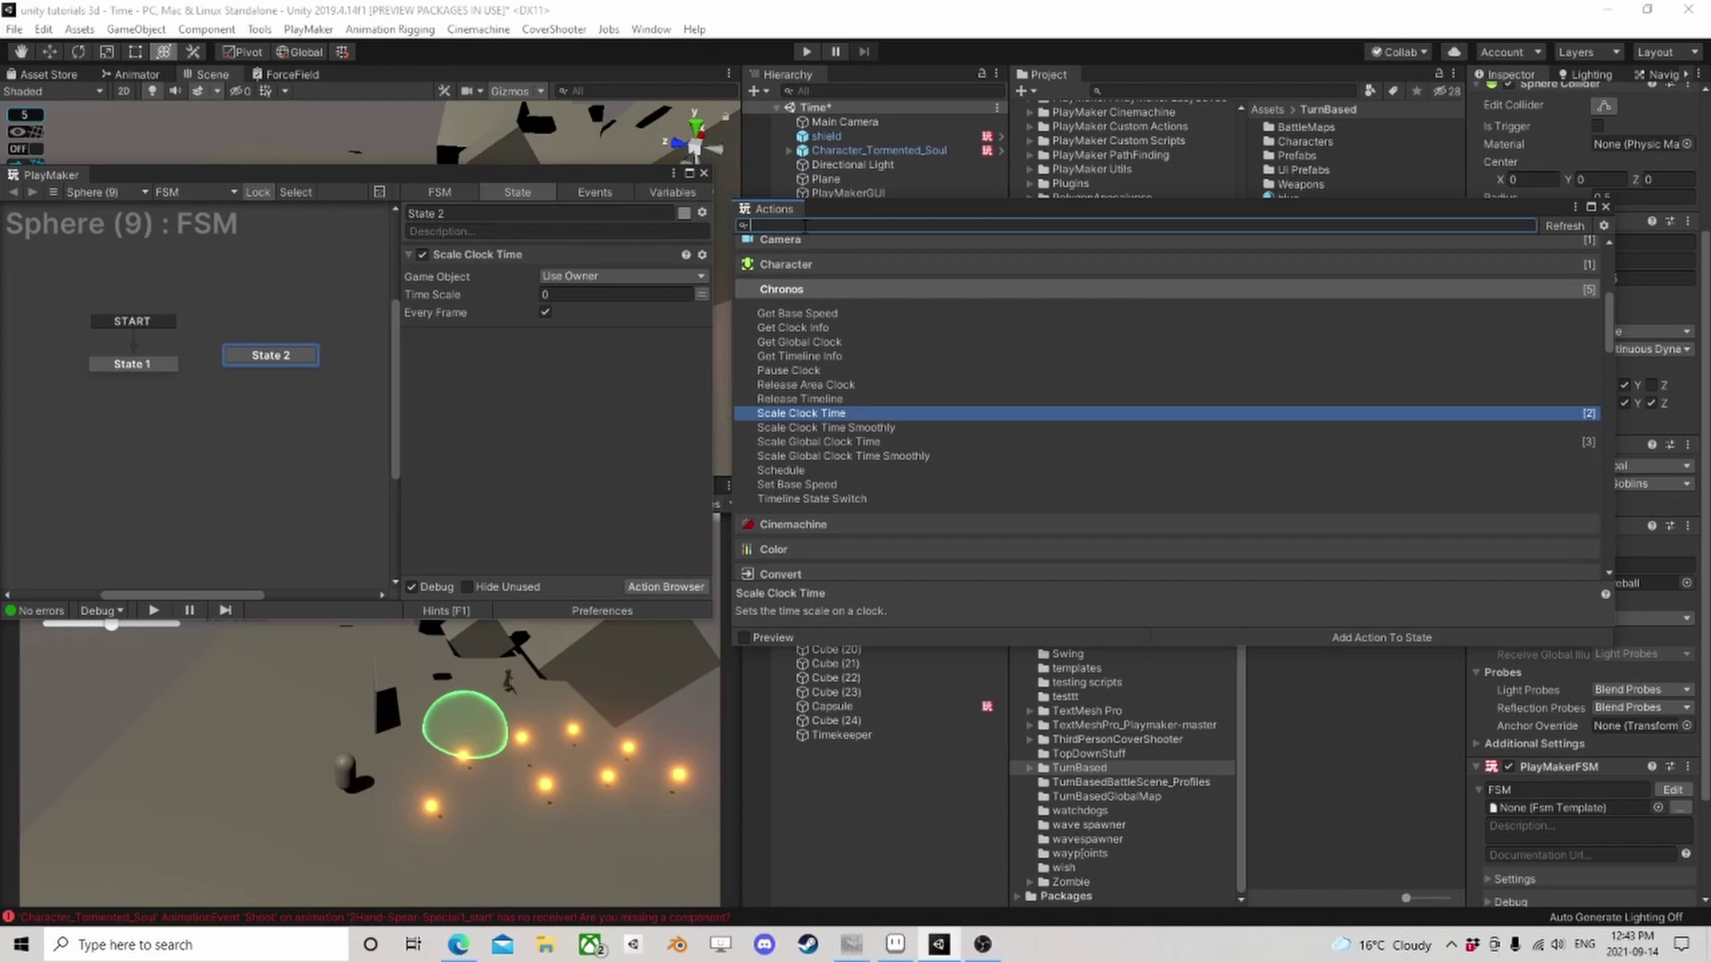
text(Interpol)
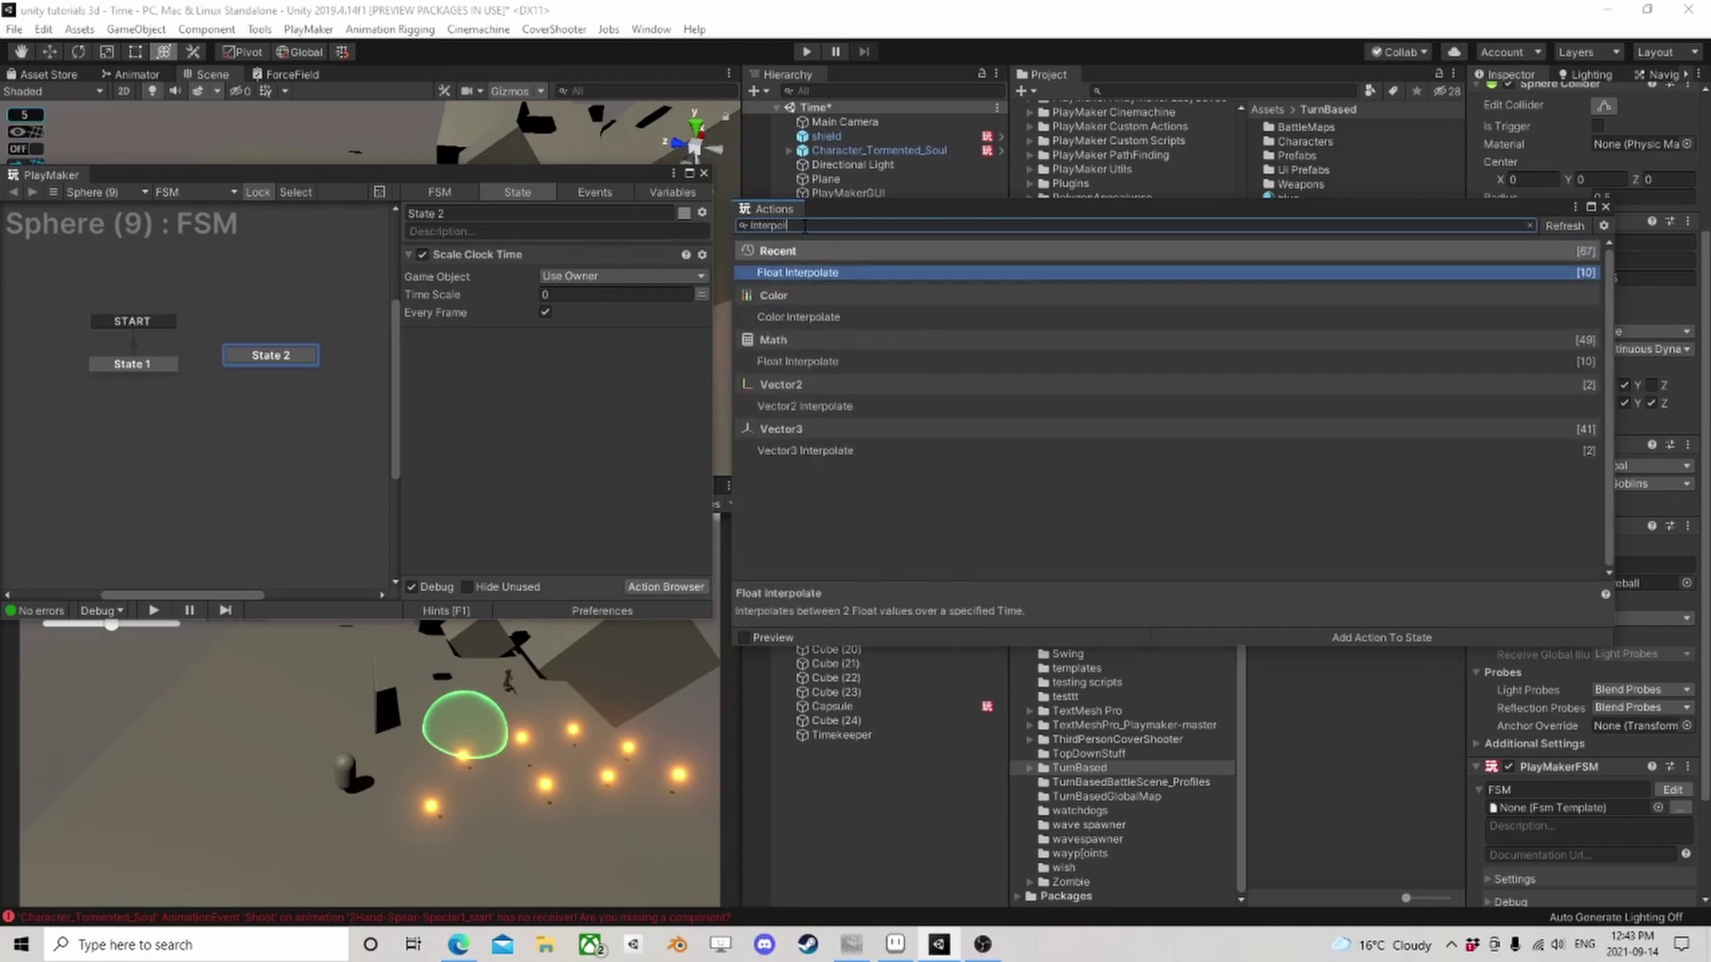
key(Return)
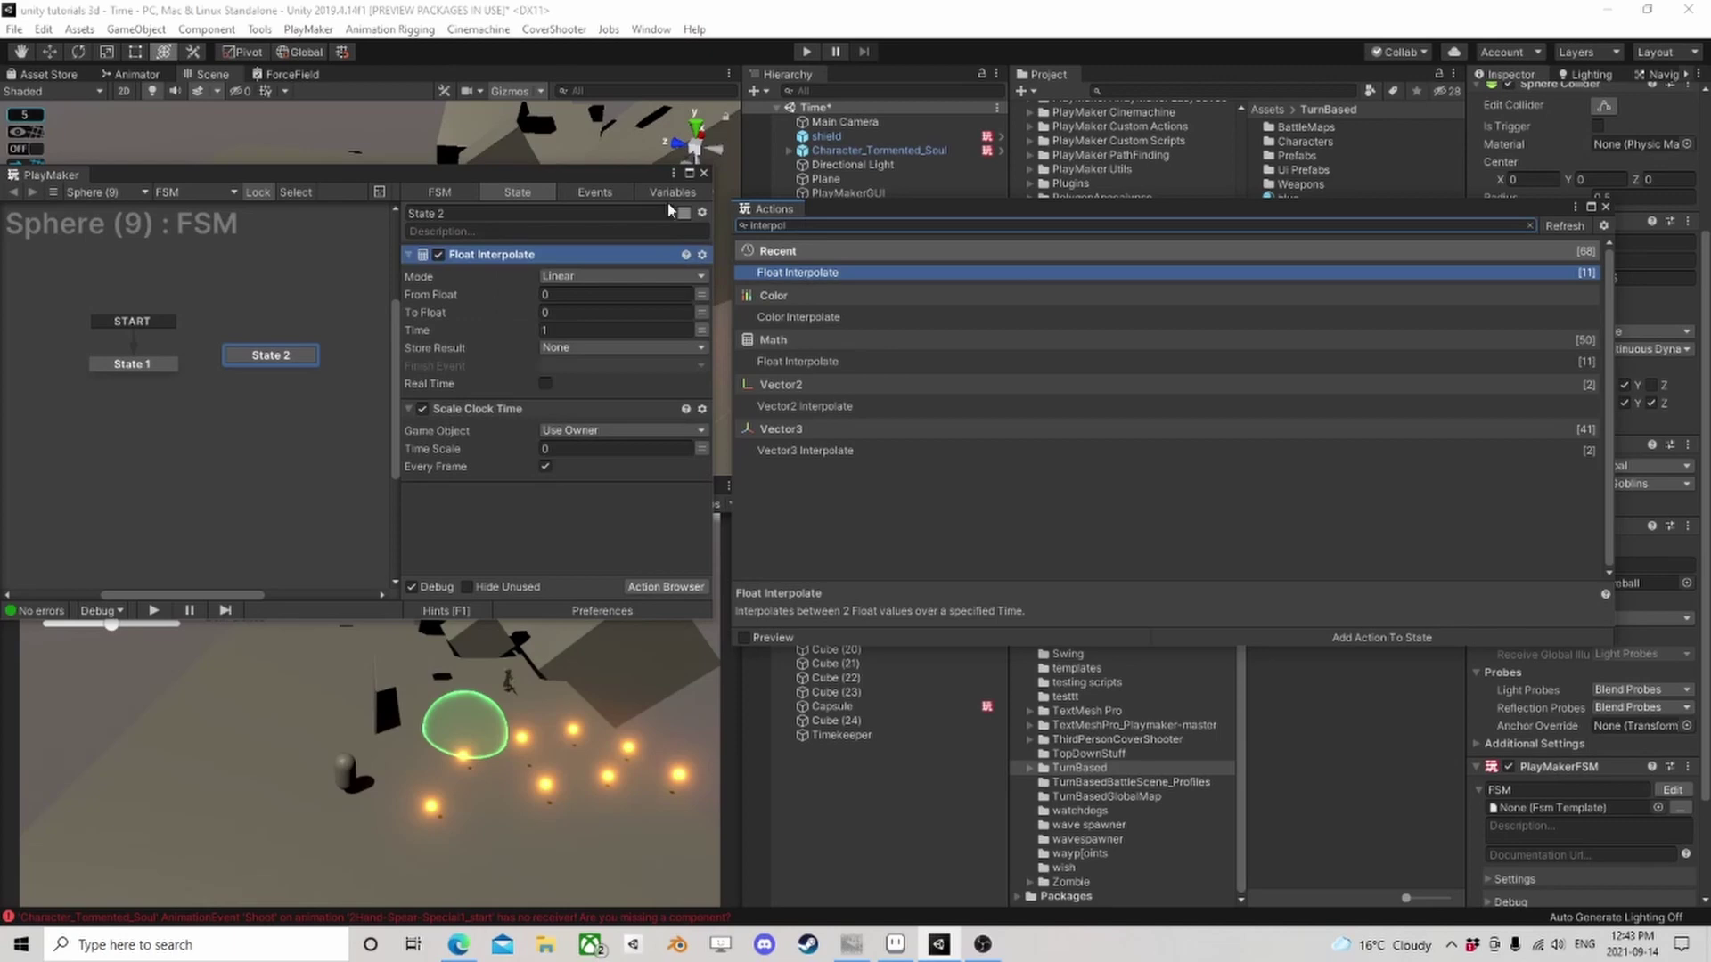
click(567, 310)
click(571, 295)
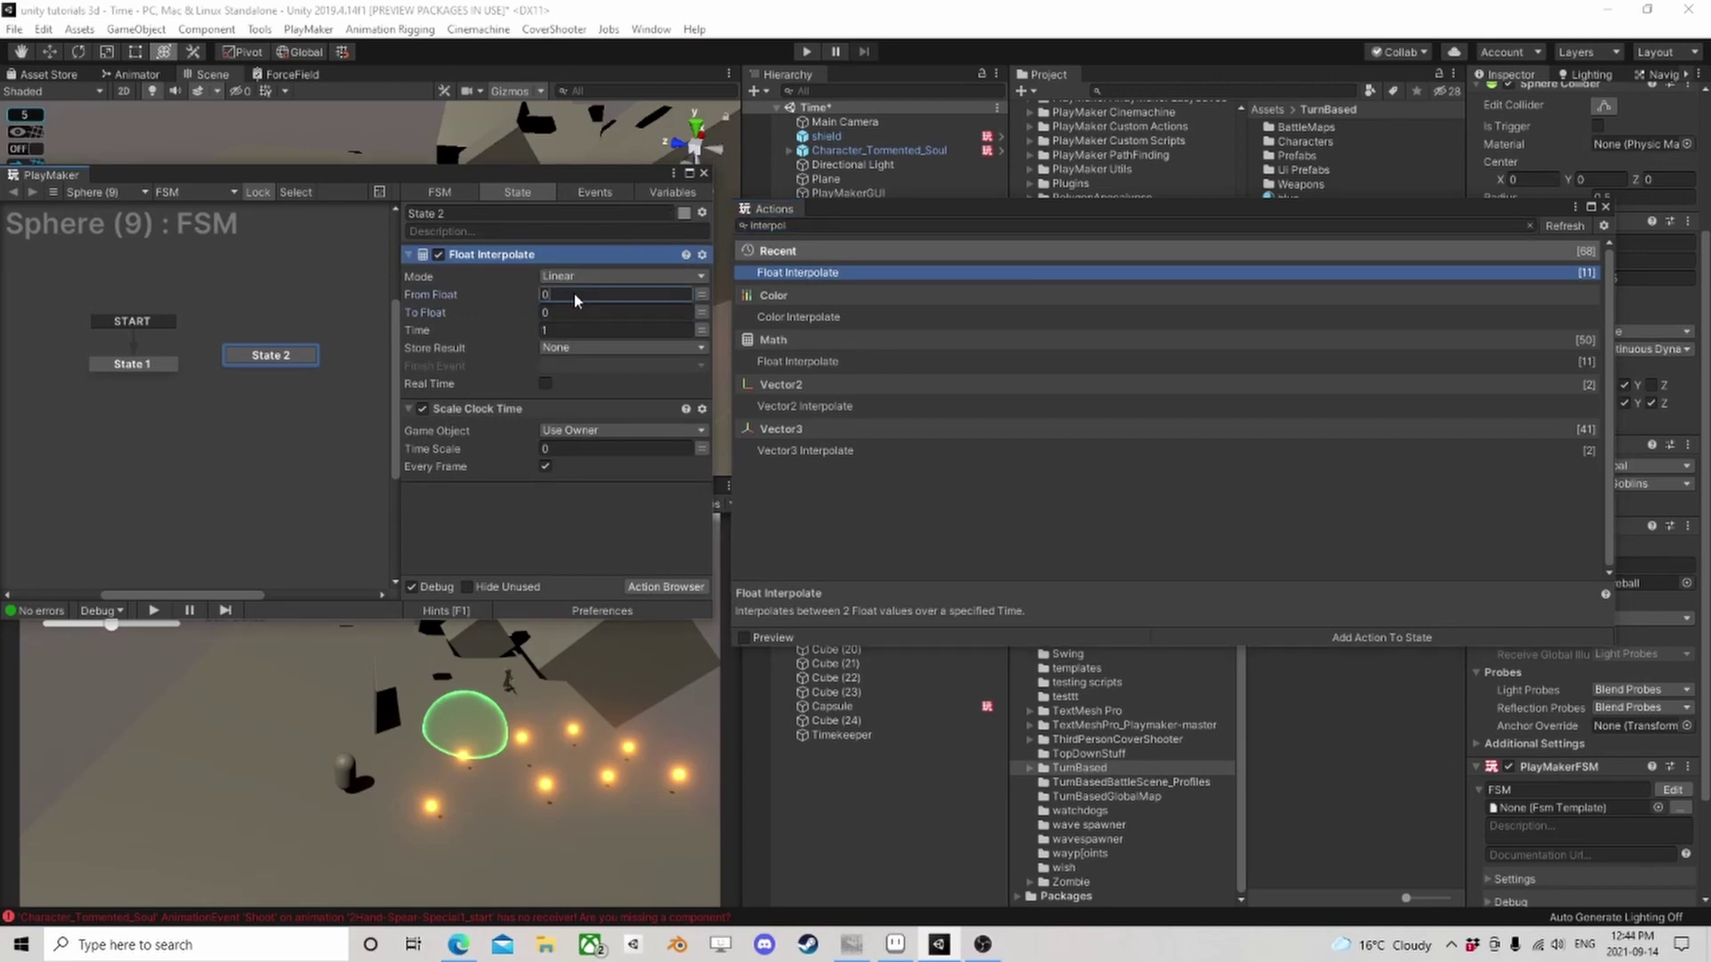
text(1)
click(586, 312)
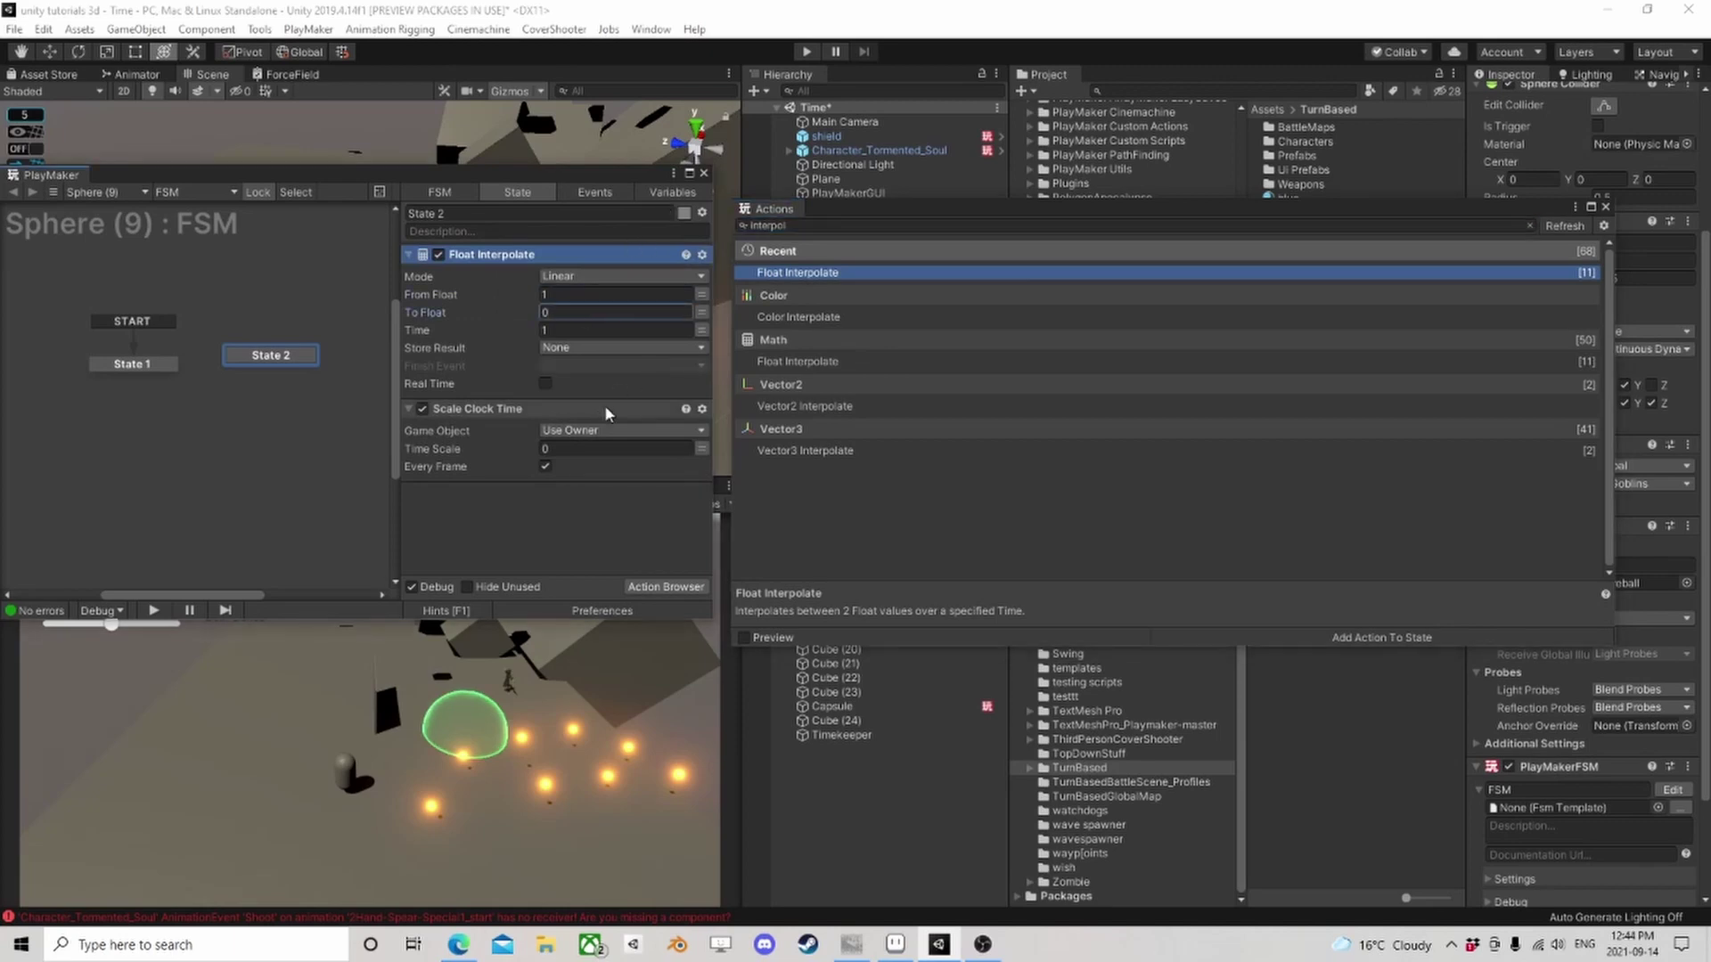
Store the Float Interpolate result in a new variable named Something and use that variable as Scale Clock Time's Time Scale
click(604, 349)
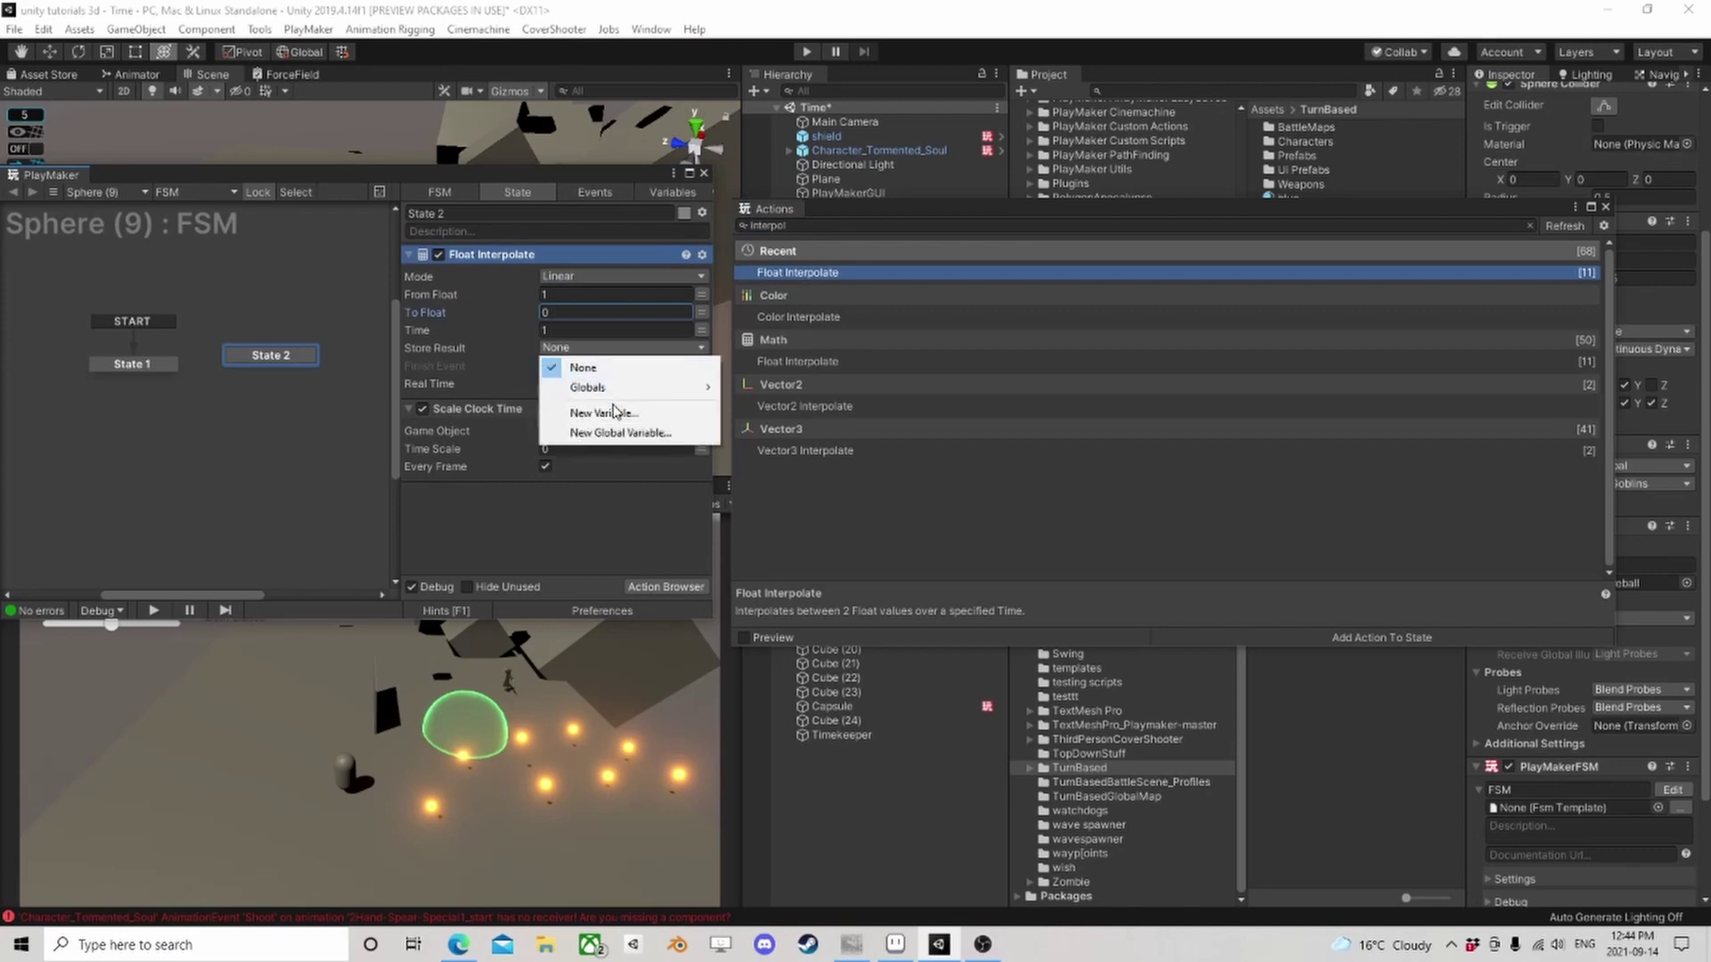
click(623, 412)
text(Som)
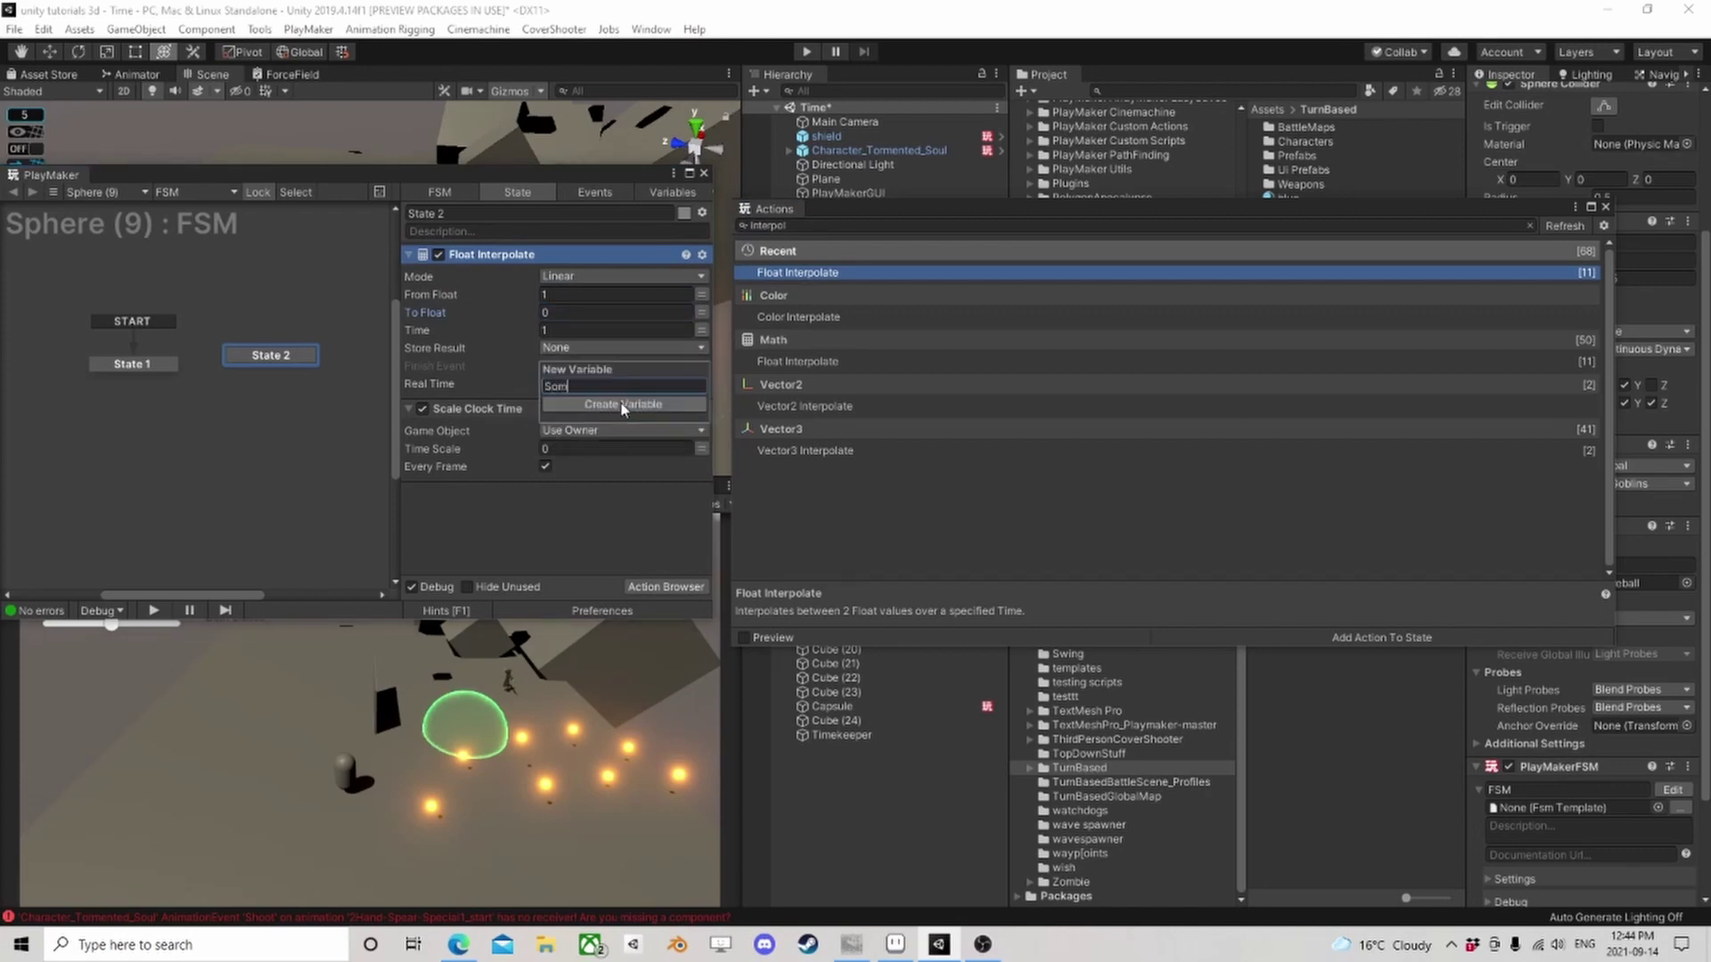
text(ething)
click(623, 405)
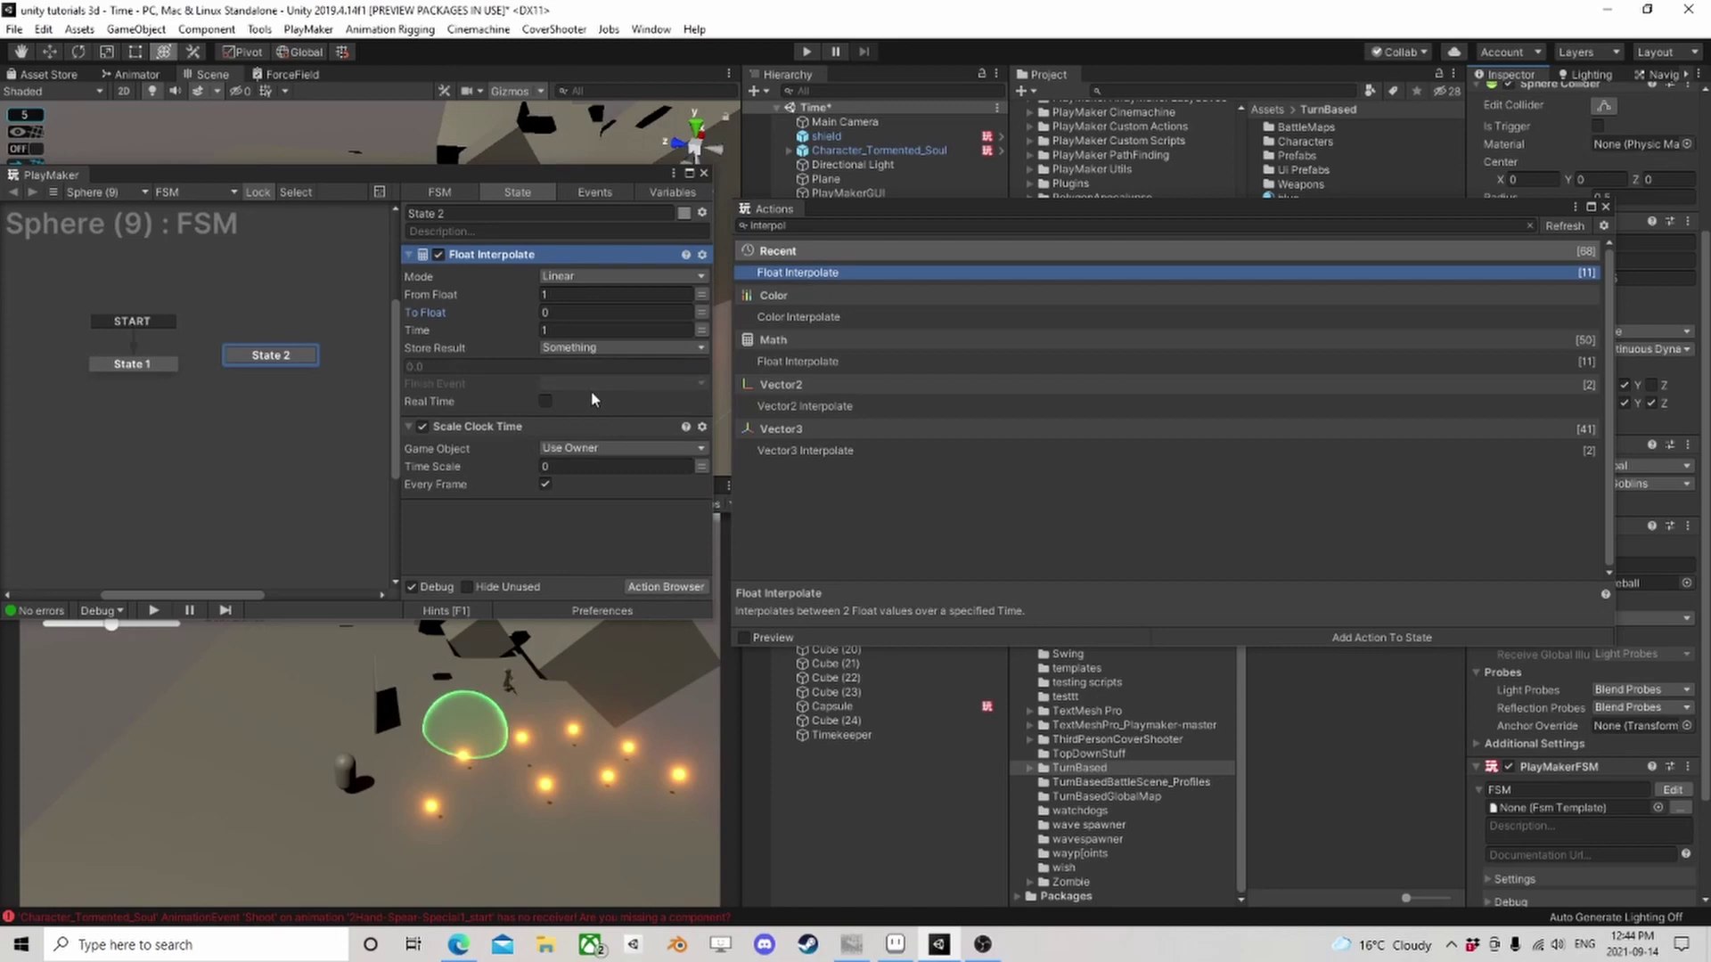
click(701, 466)
click(600, 504)
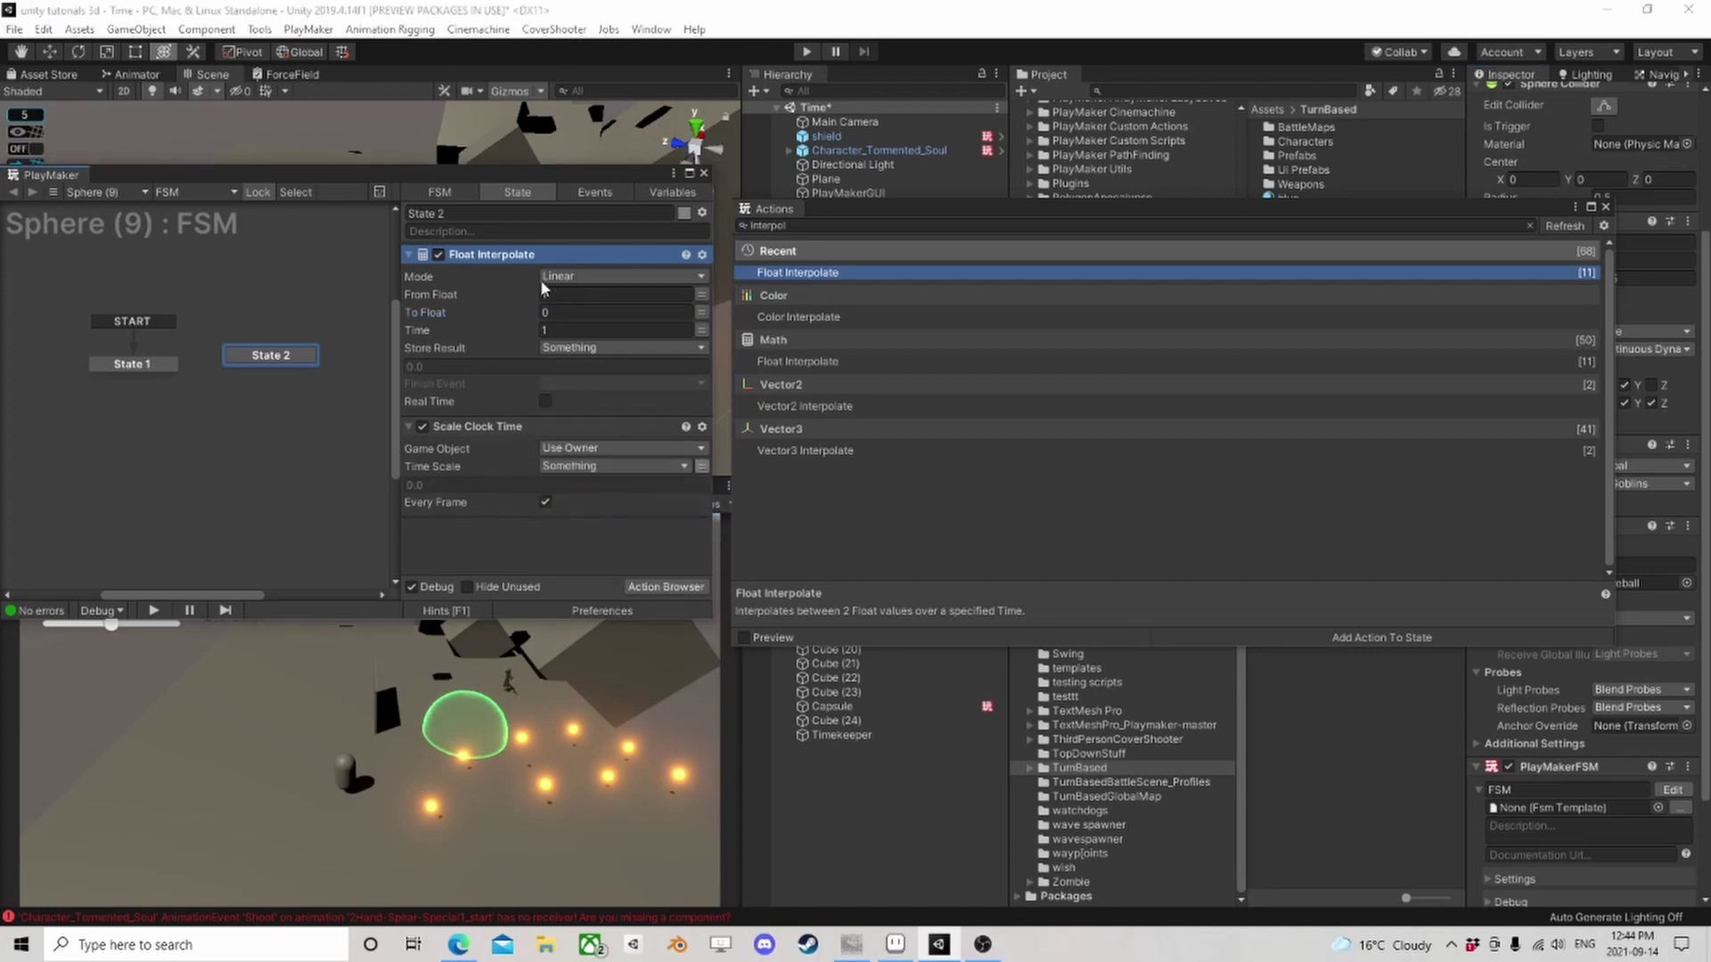
Re-enter 1 as the From Float value of Float Interpolate
click(558, 294)
text(1)
key(Return)
Delete the Float Interpolate and Scale Clock Time actions from State 2
click(450, 431)
click(499, 255)
key(Delete)
key(Delete)
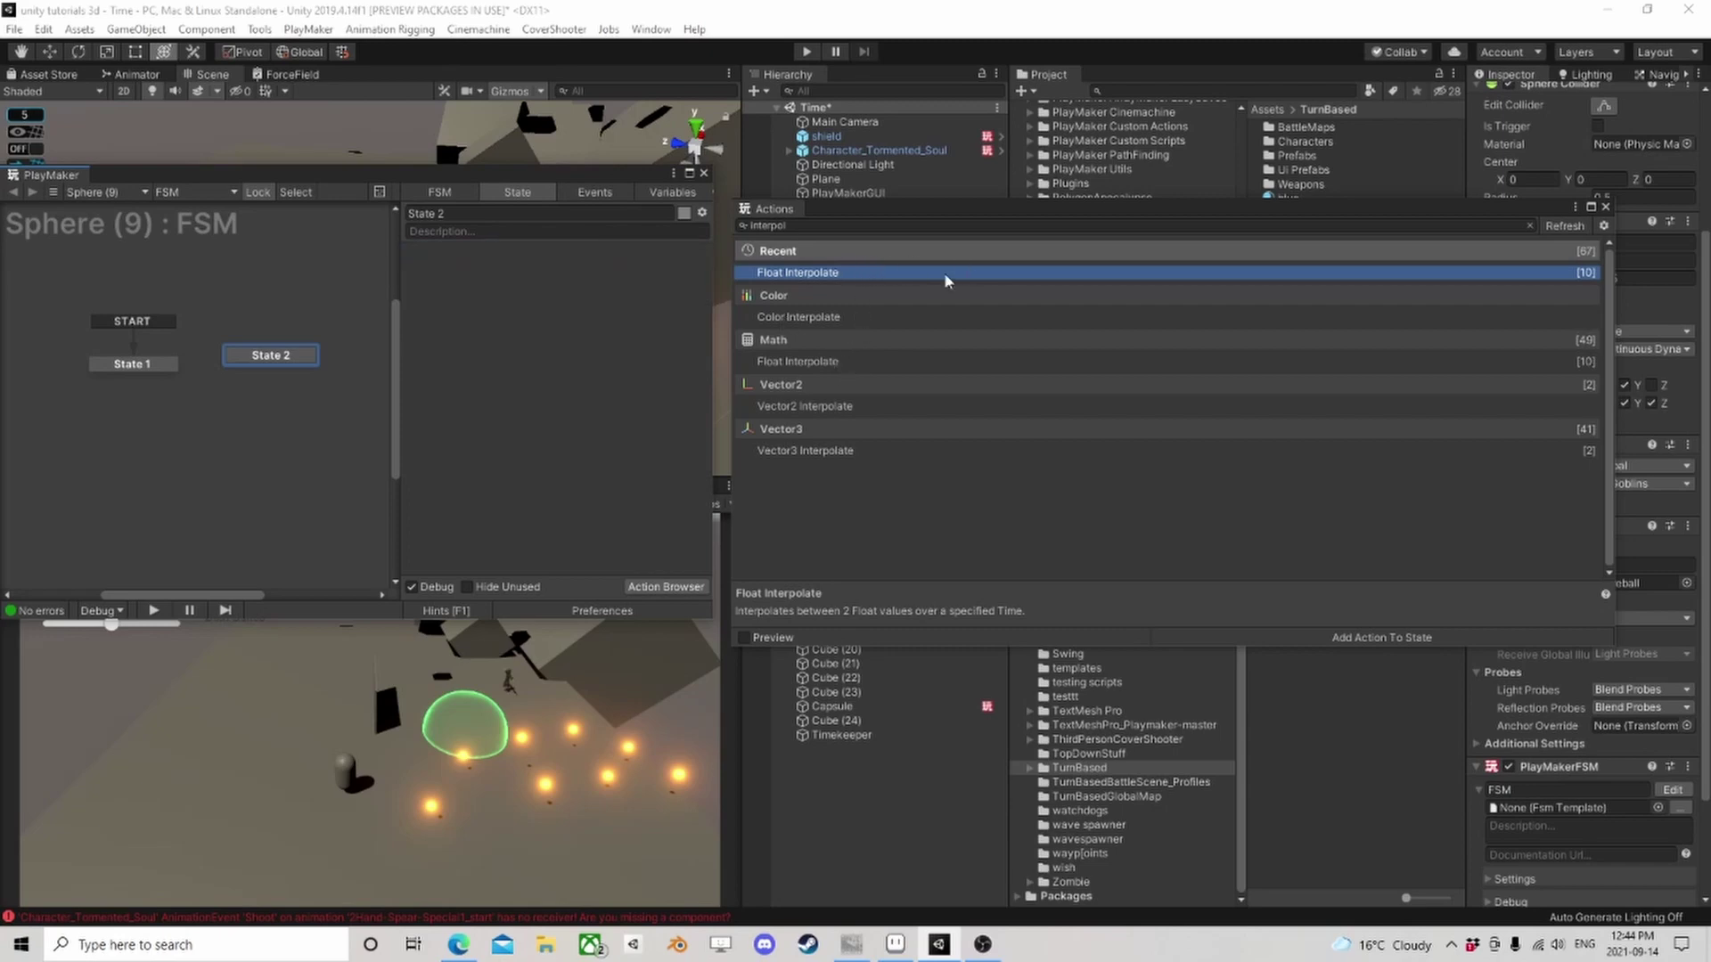
Clear the action search, try the Chronos action Scale Clock Time Smoothly in State 2, and remove it again
click(779, 228)
key(BackSpace)
scroll(891, 375, down, 3)
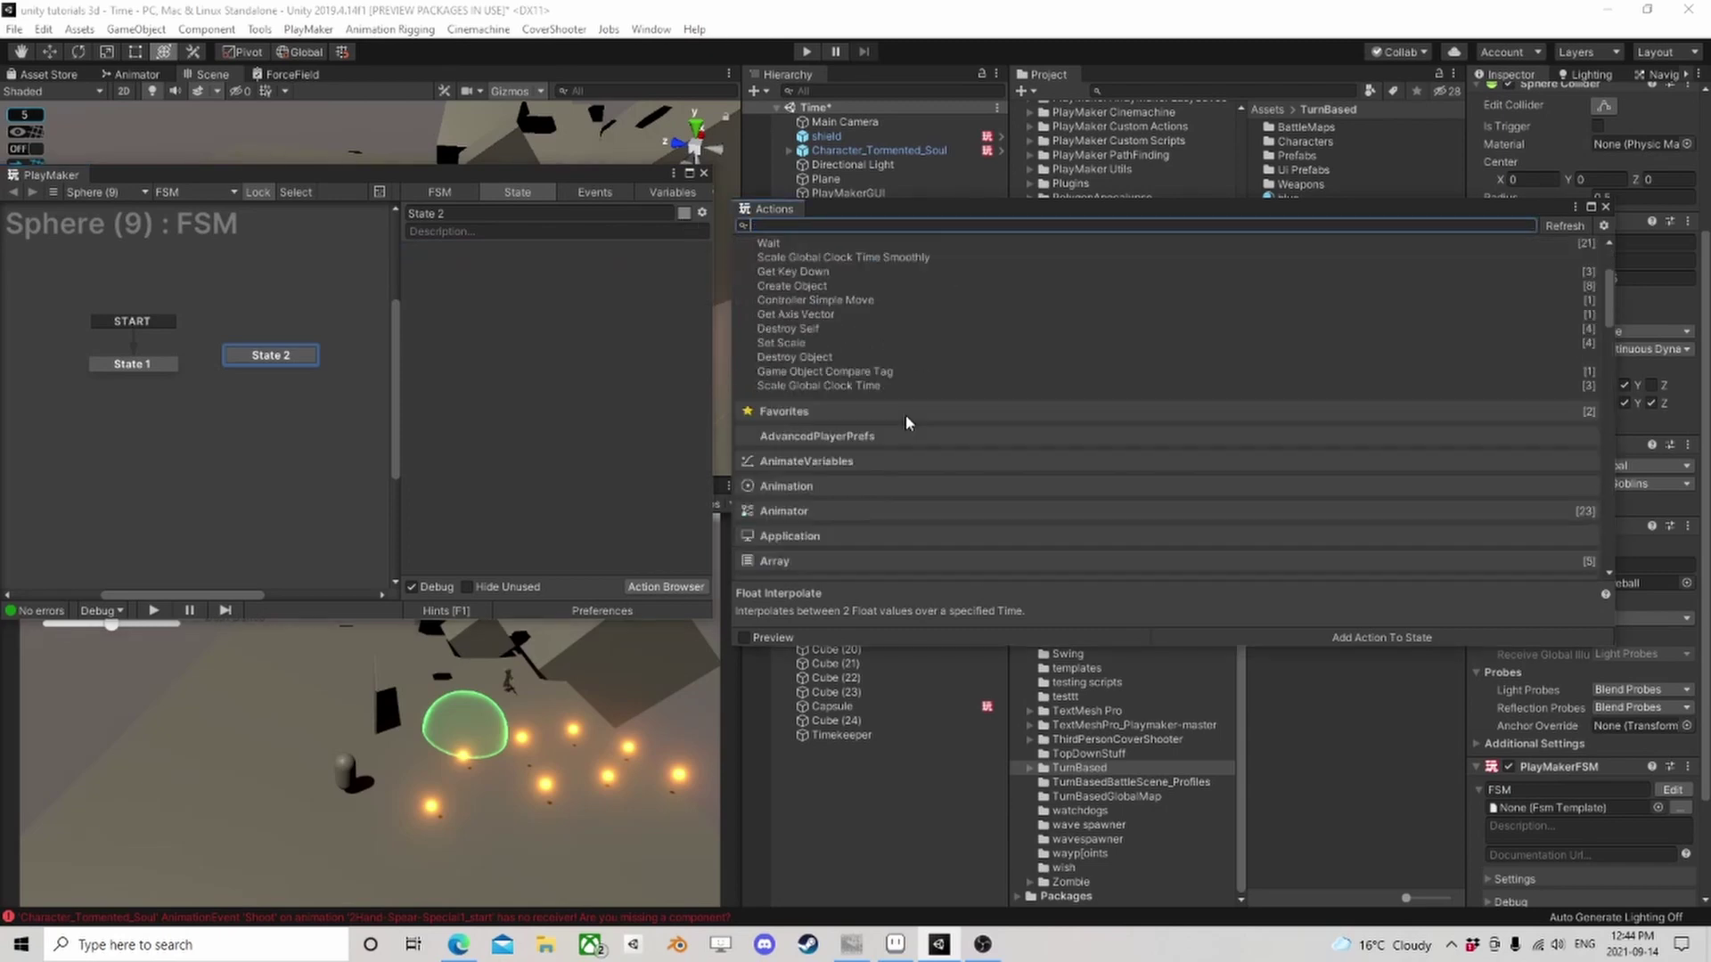
scroll(906, 414, down, 5)
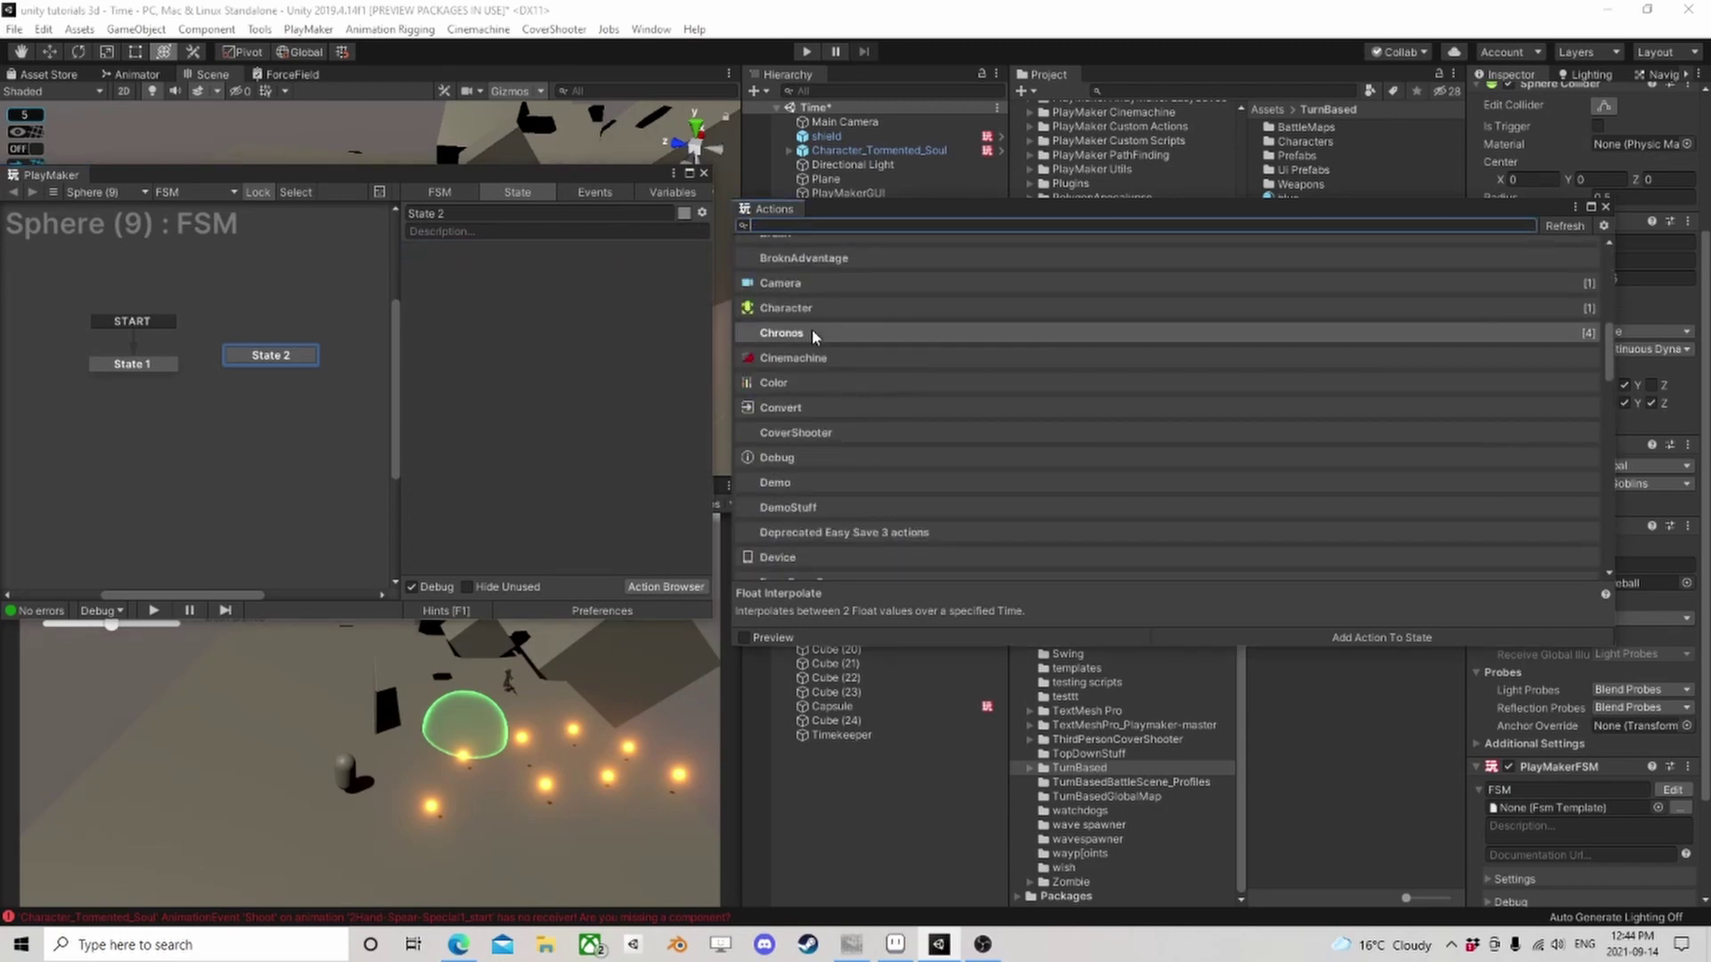
click(811, 332)
drag(845, 377, 504, 363)
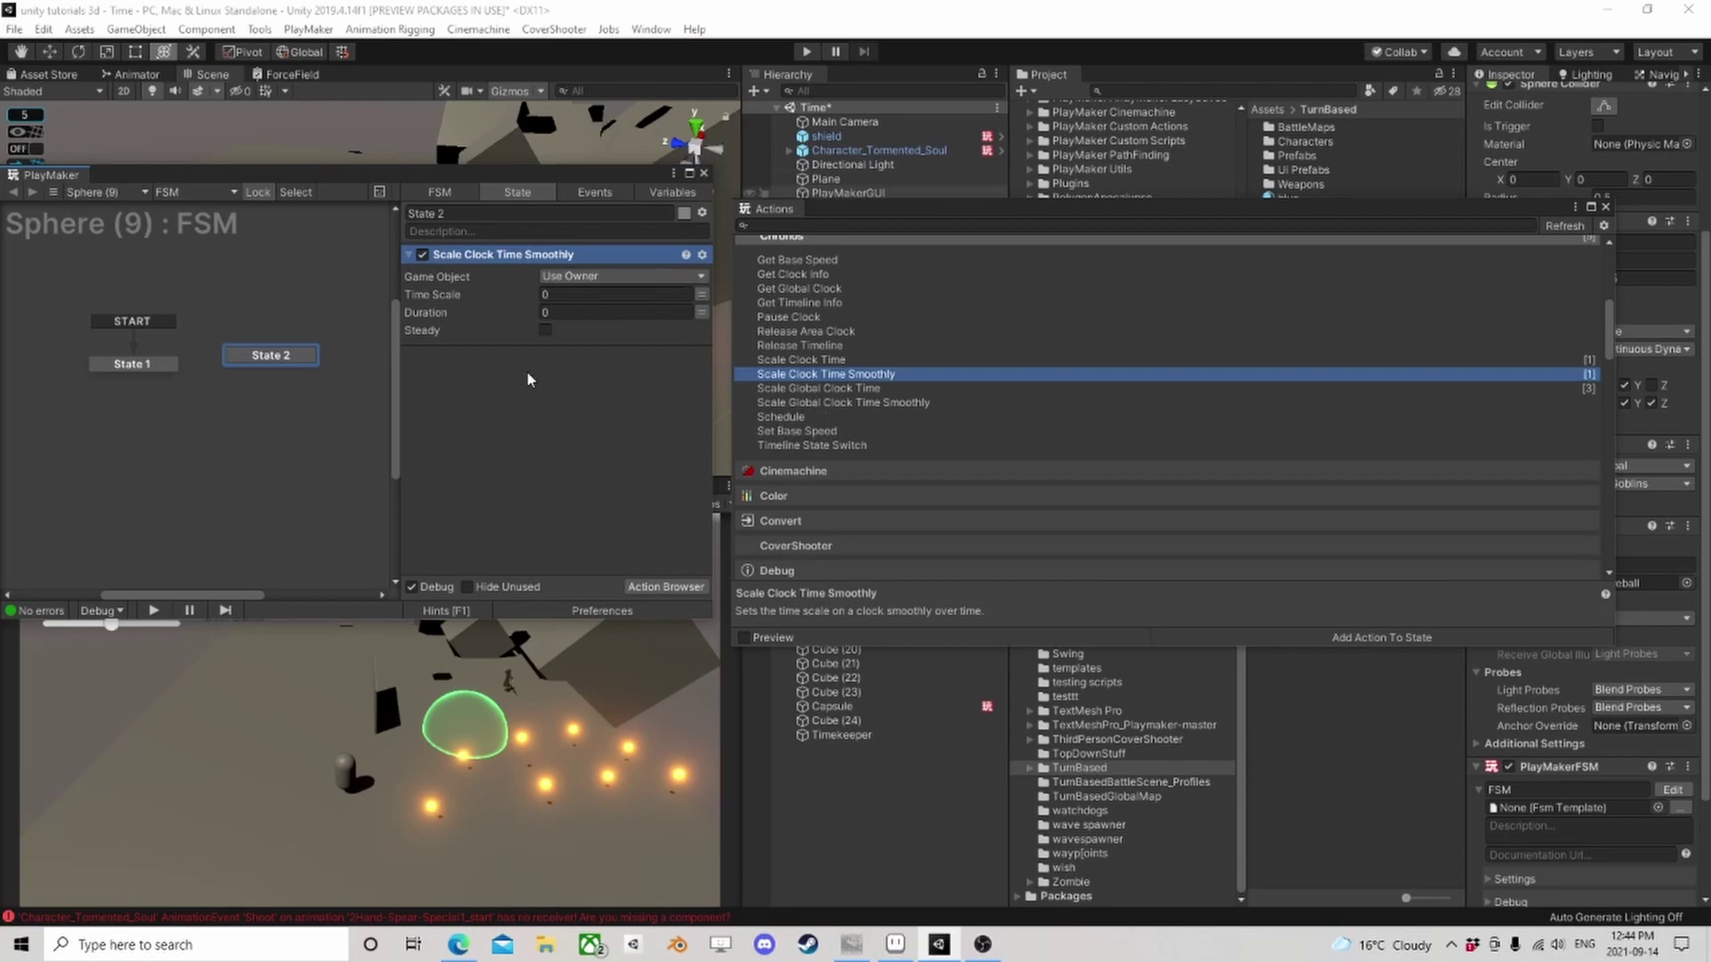
key(Delete)
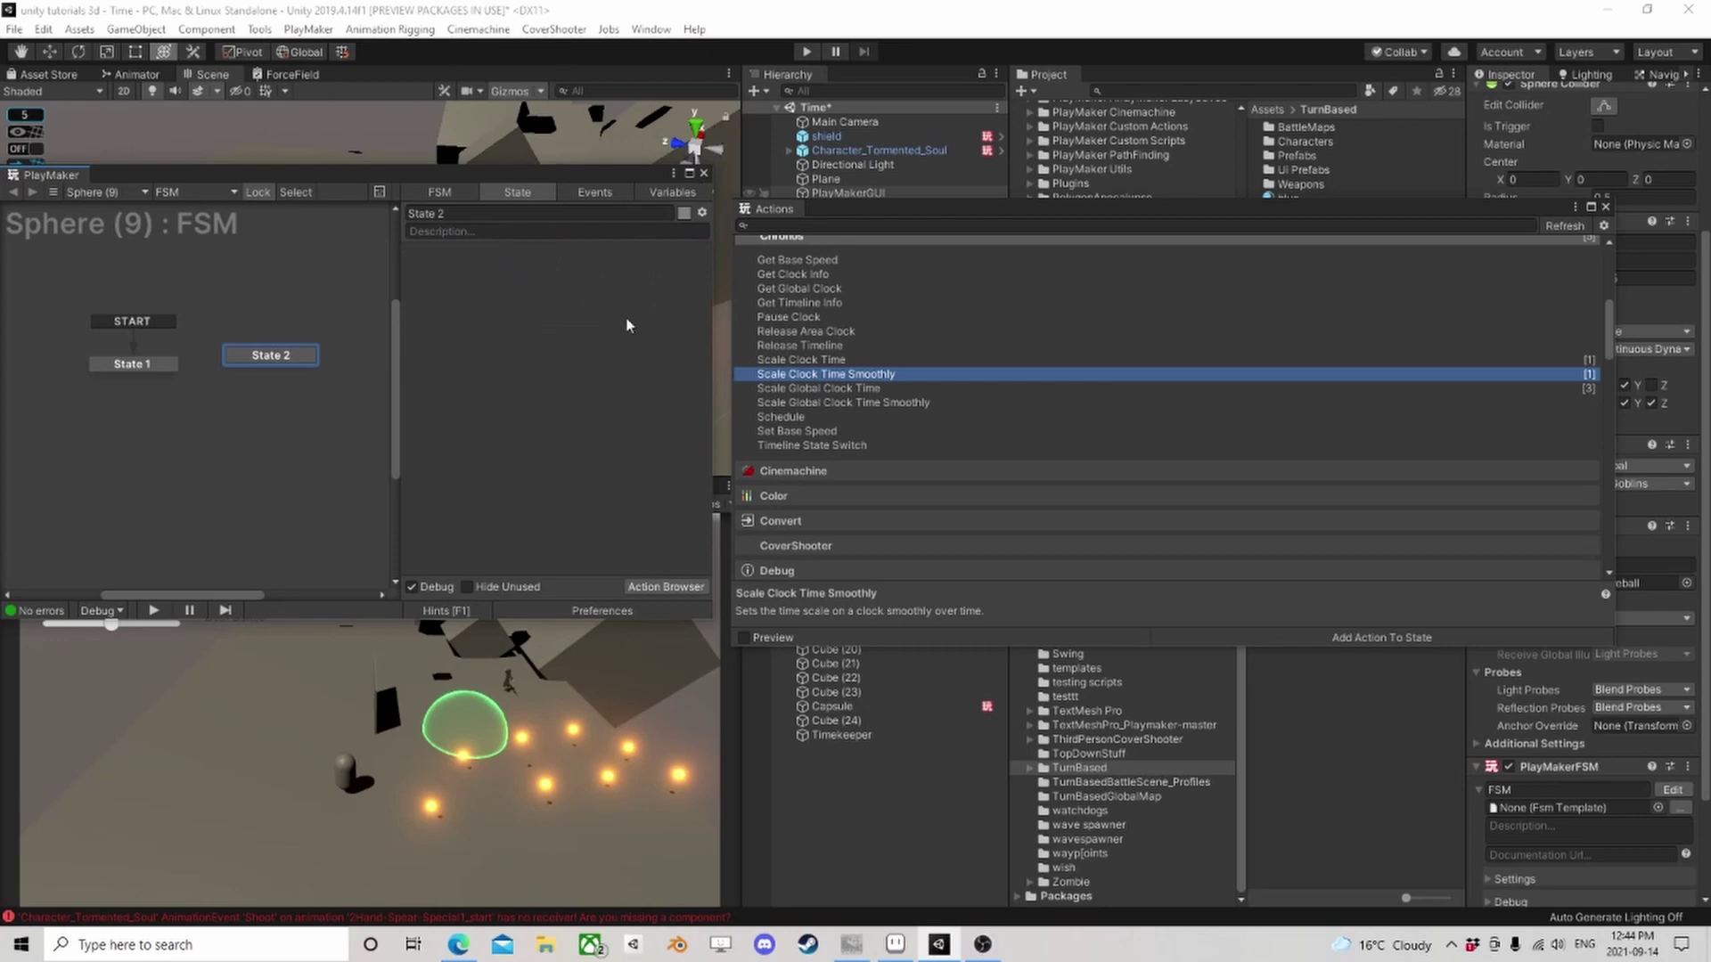
scroll(847, 423, down, 2)
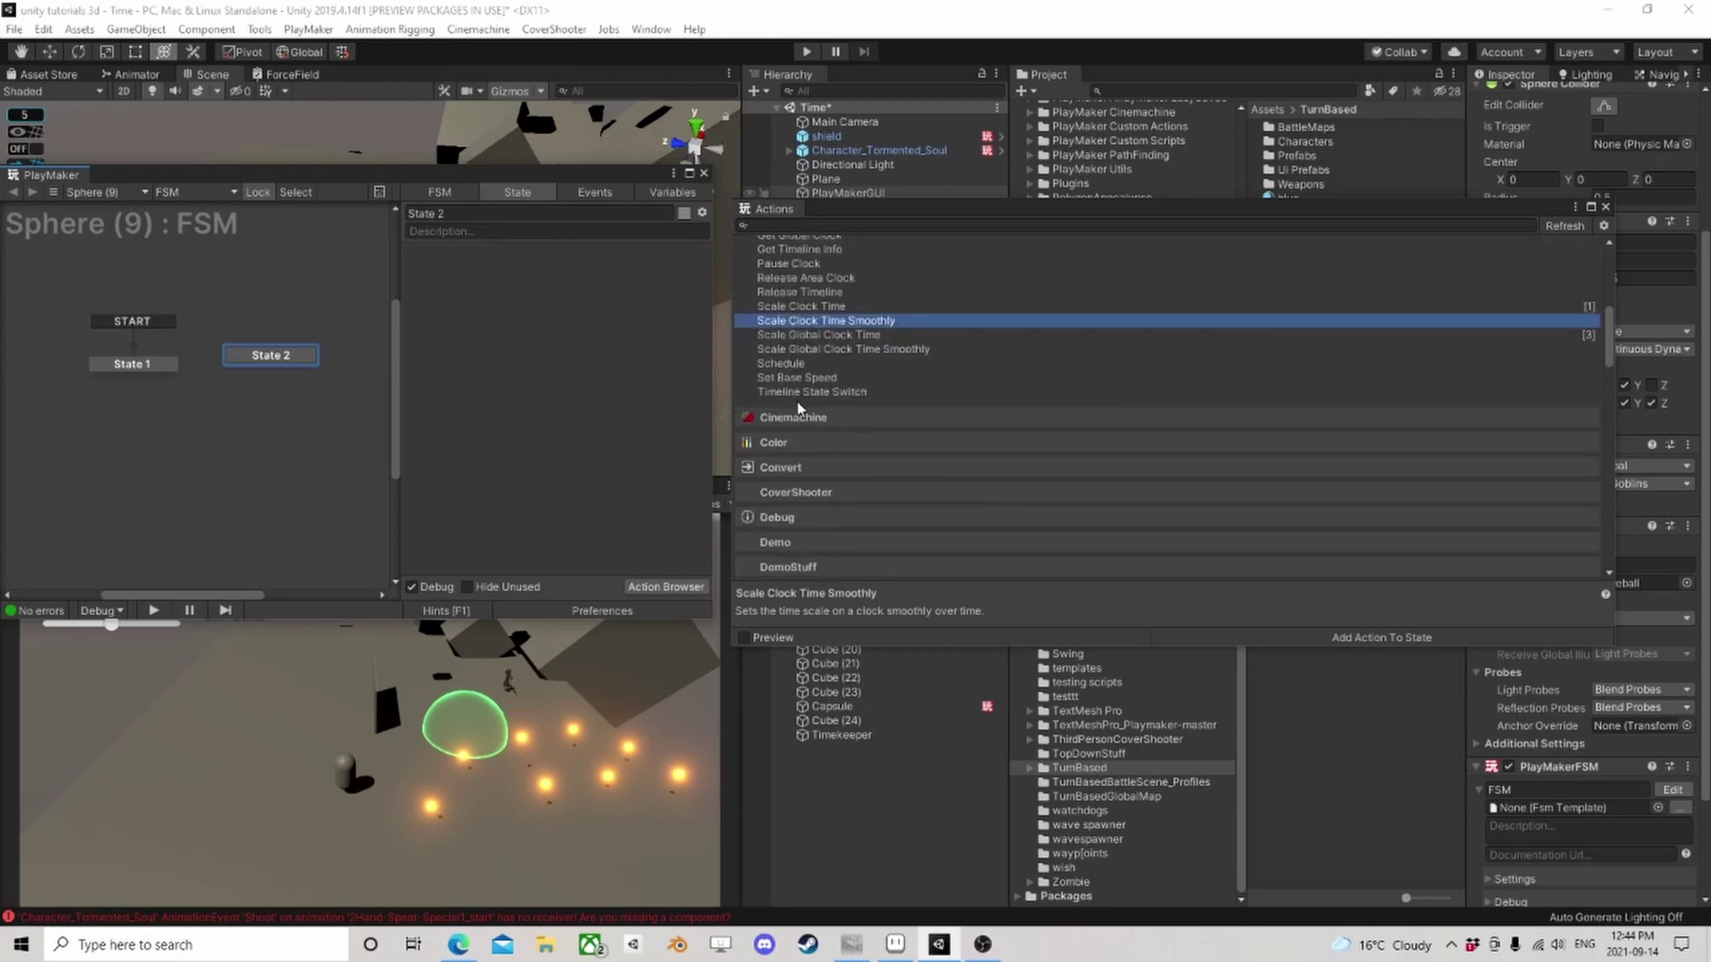
Try the Chronos action Schedule in State 2 and remove it again
double_click(778, 365)
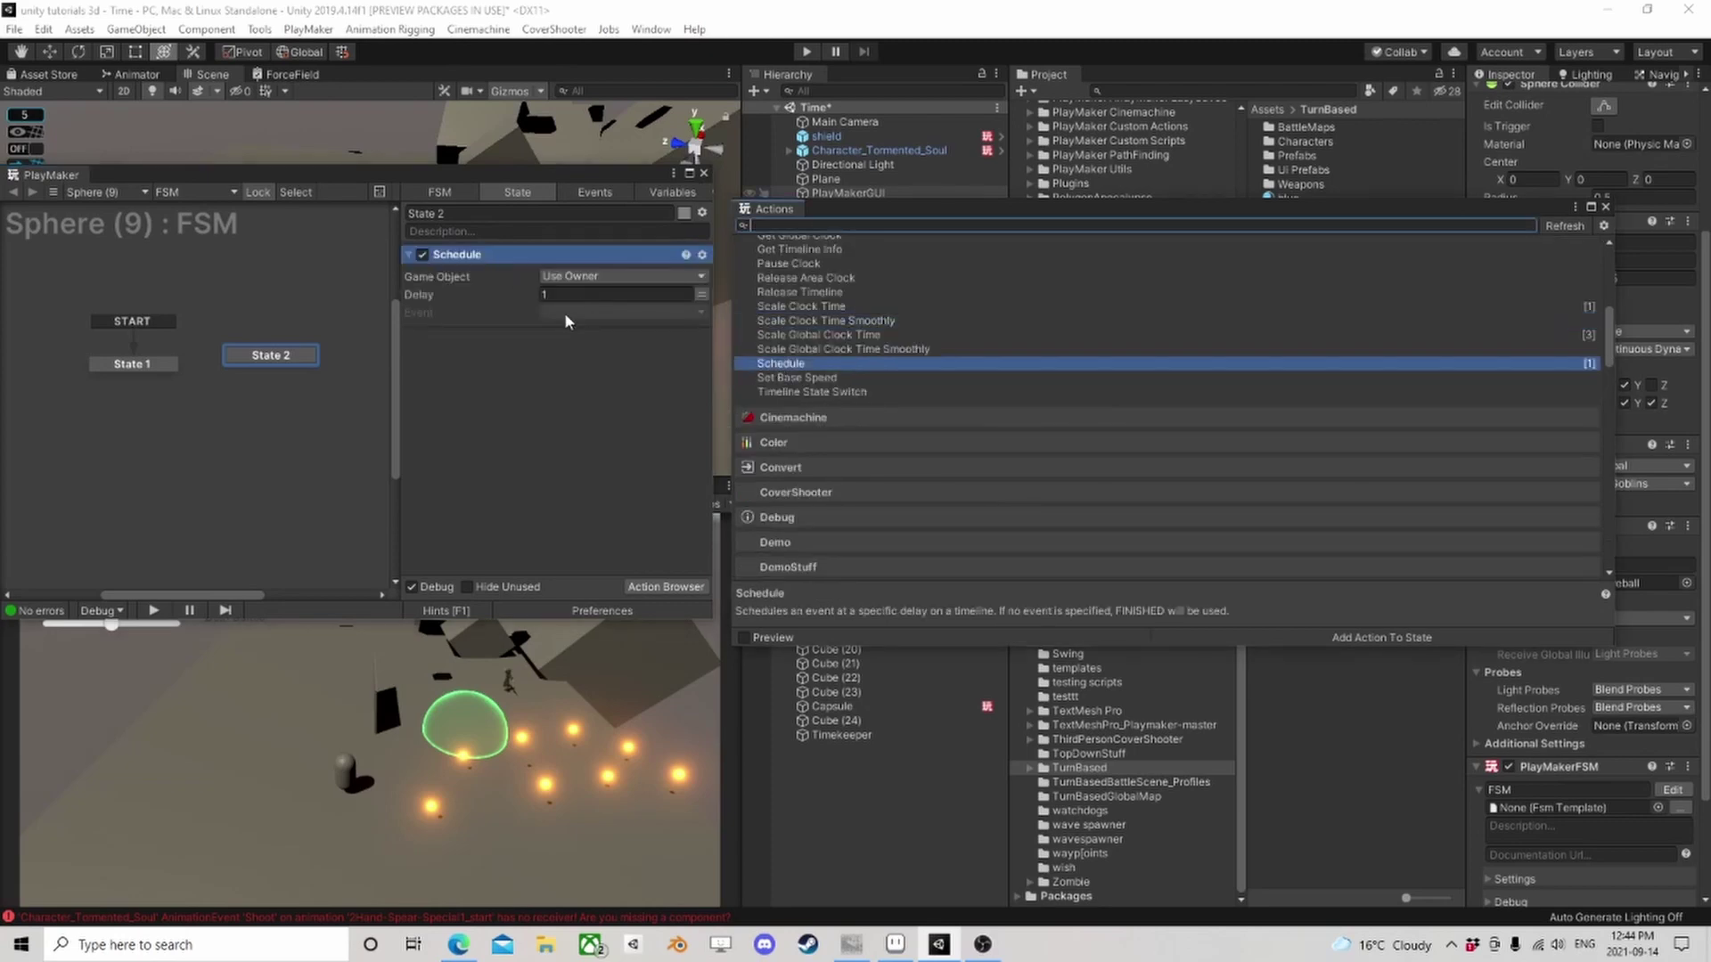
right_click(473, 257)
click(534, 574)
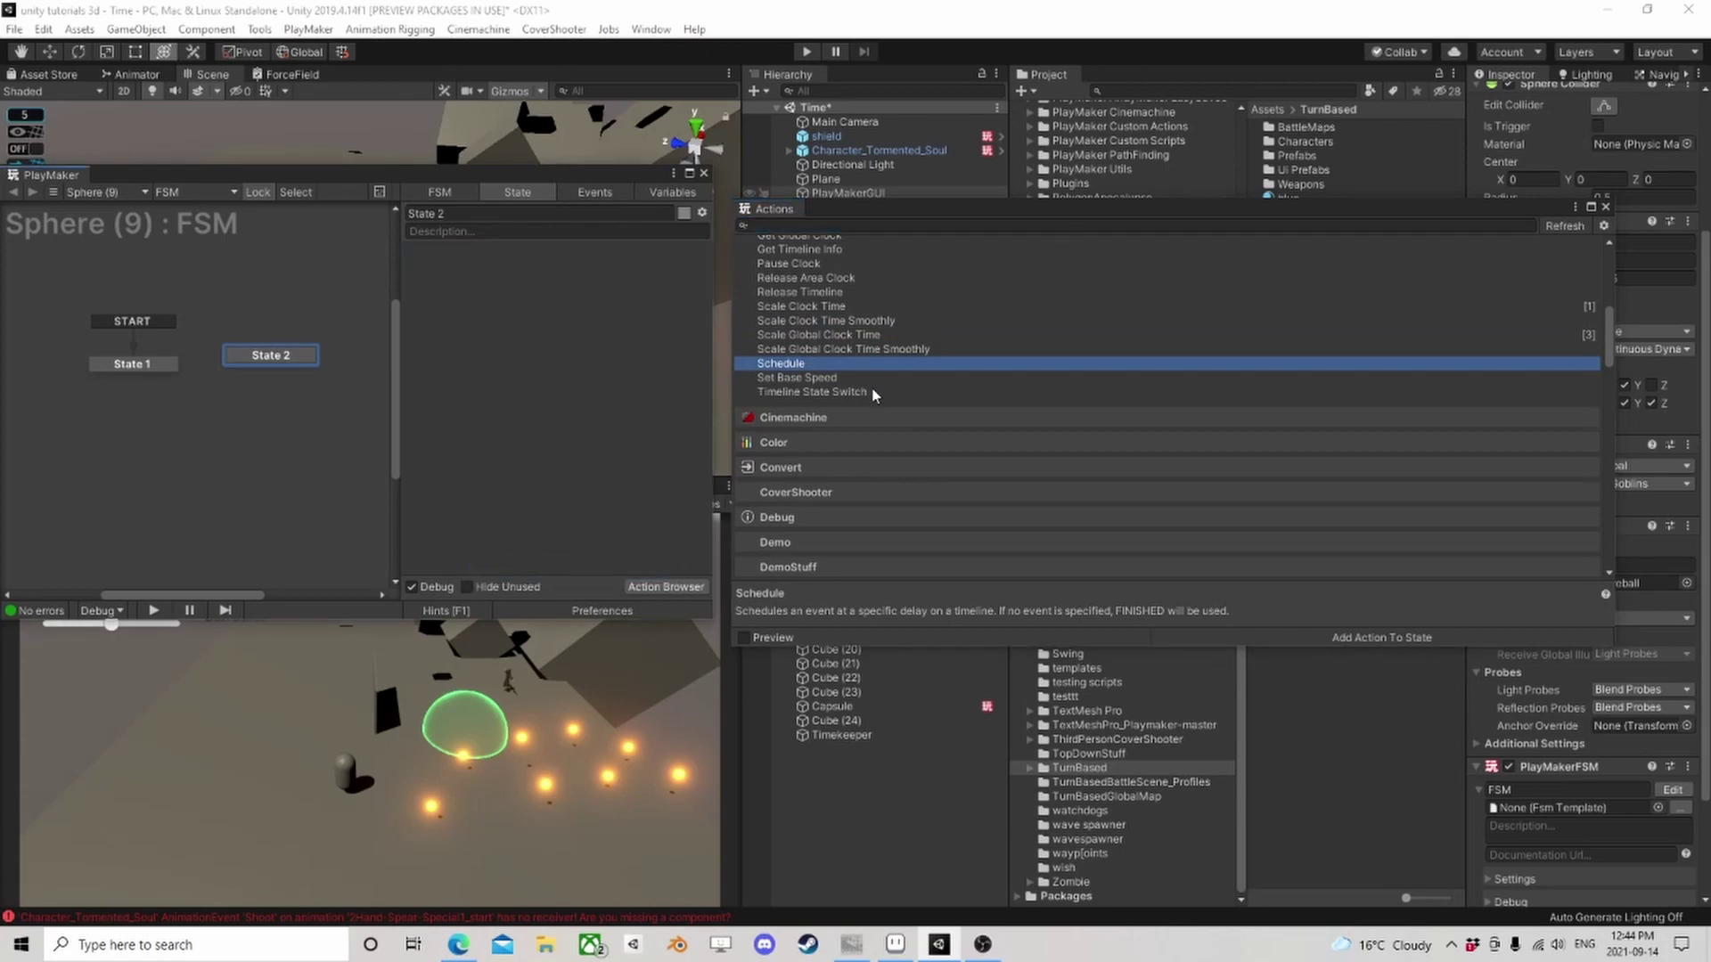
Add the Chronos action Timeline State Switch to State 2 and examine the event choices for its Accelerated, Normal, Slowed, Paused and Reversed states
double_click(820, 392)
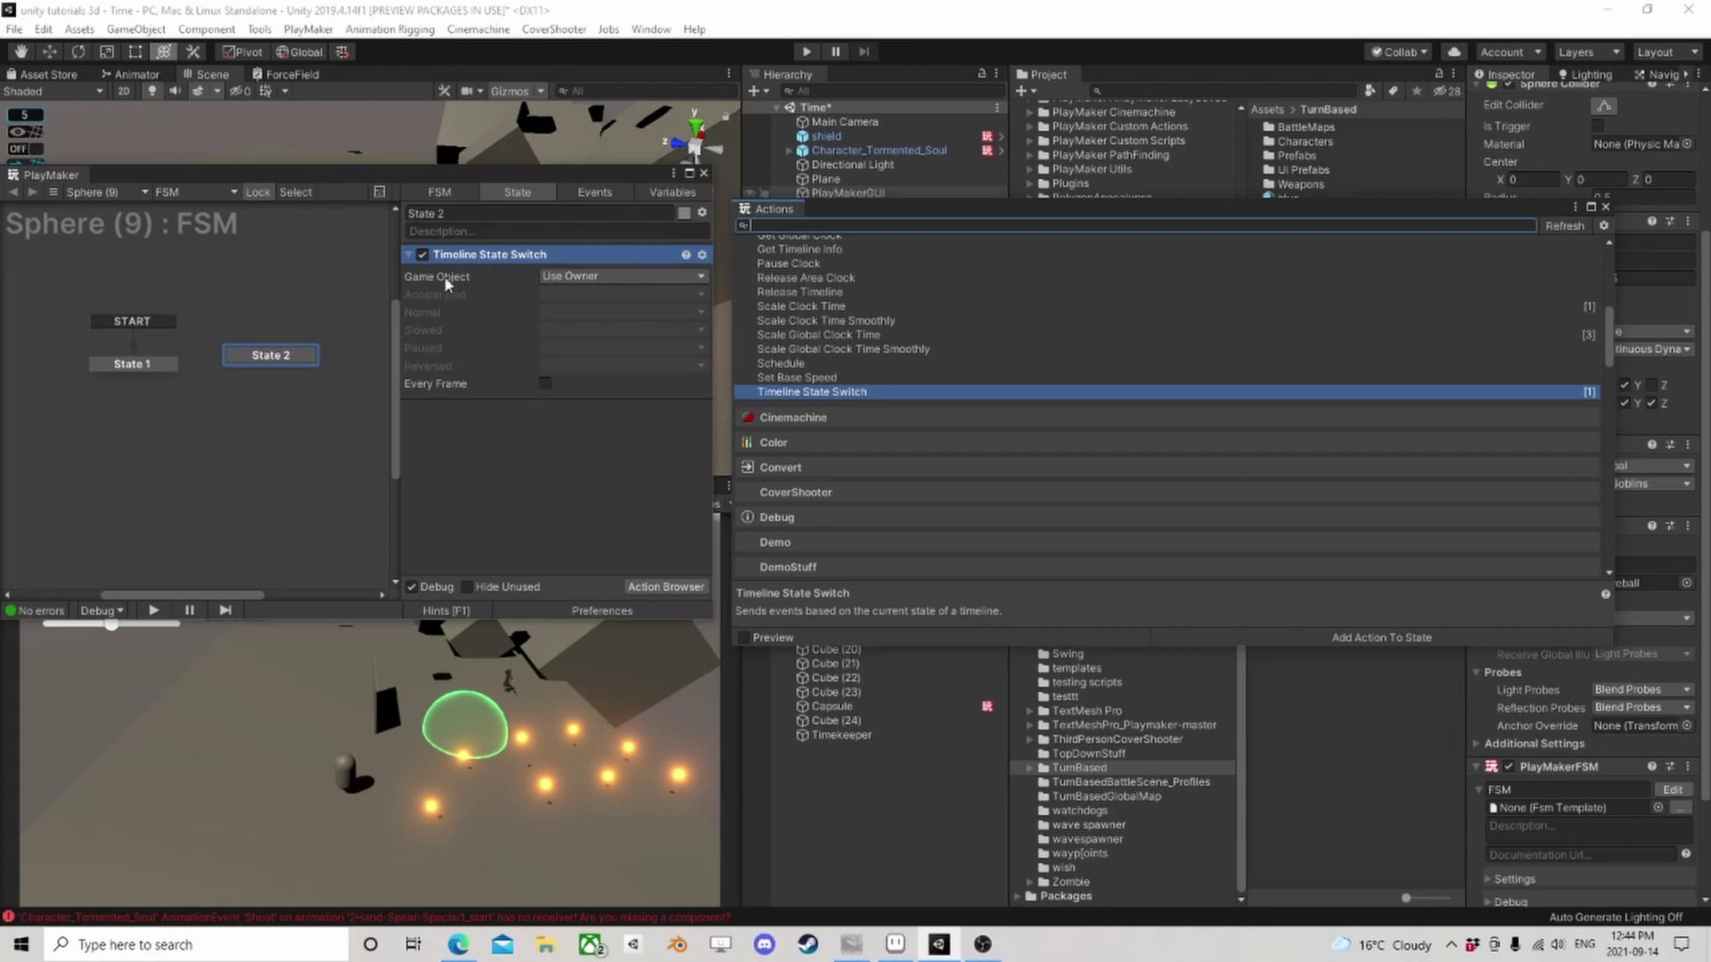
mouse_move(589, 176)
mouse_down()
mouse_move(528, 189)
mouse_move(609, 184)
mouse_up()
click(611, 284)
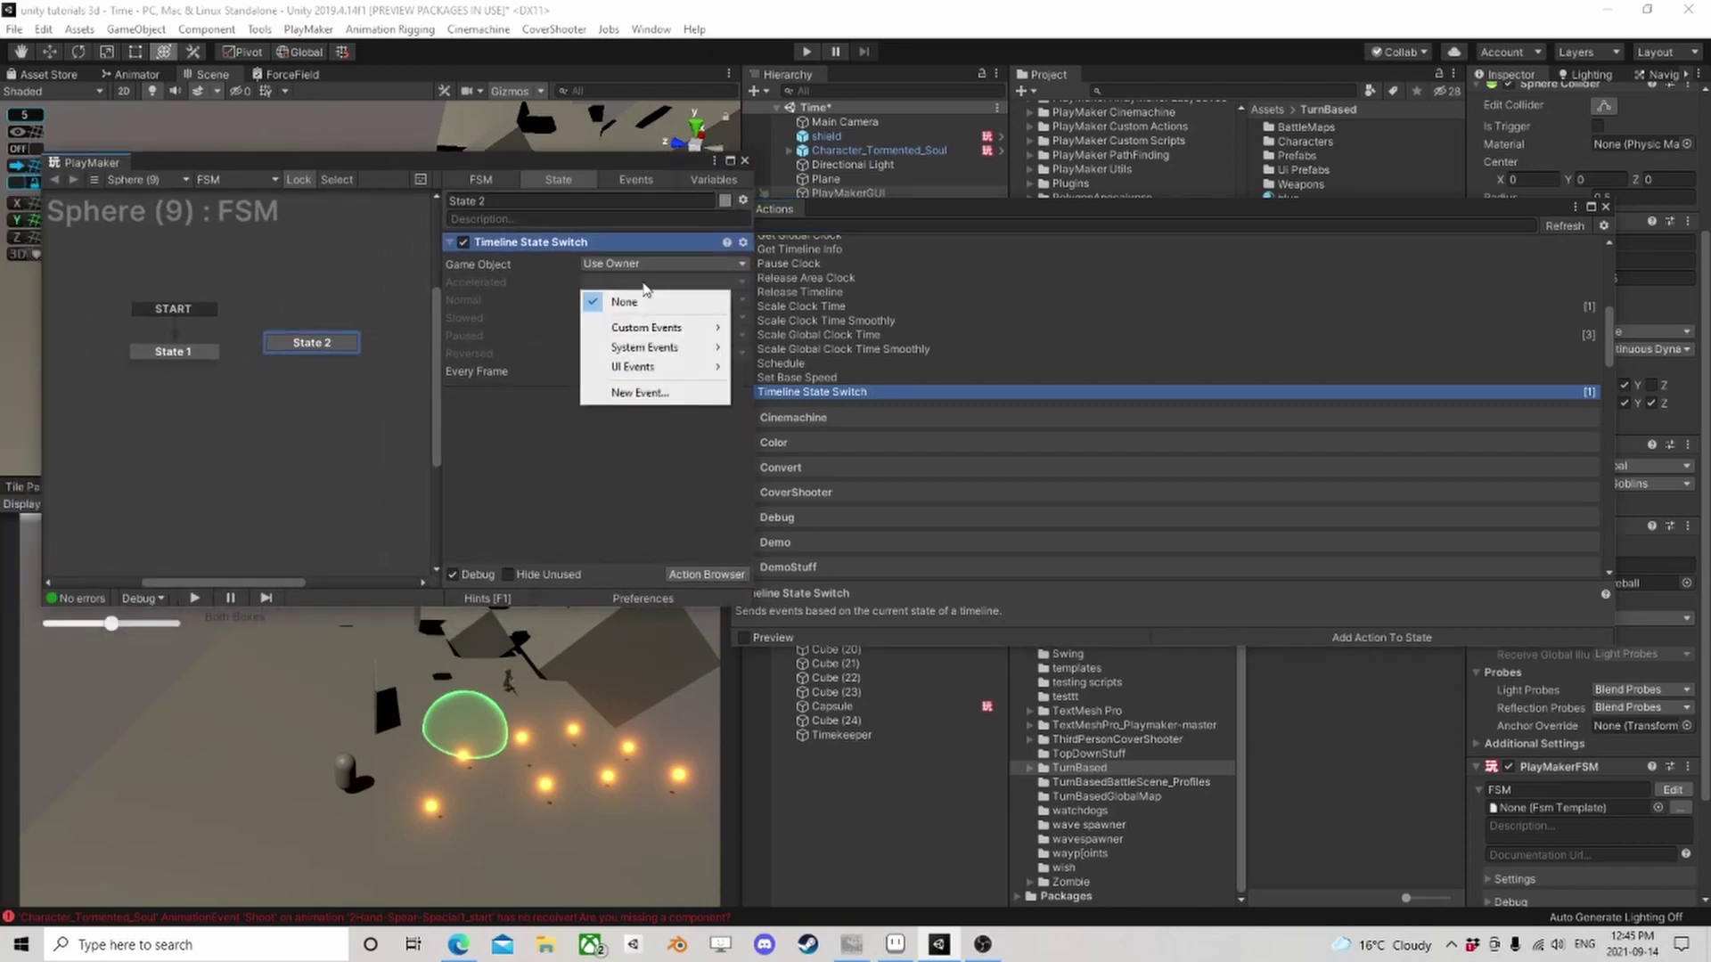
click(564, 446)
click(630, 303)
click(497, 470)
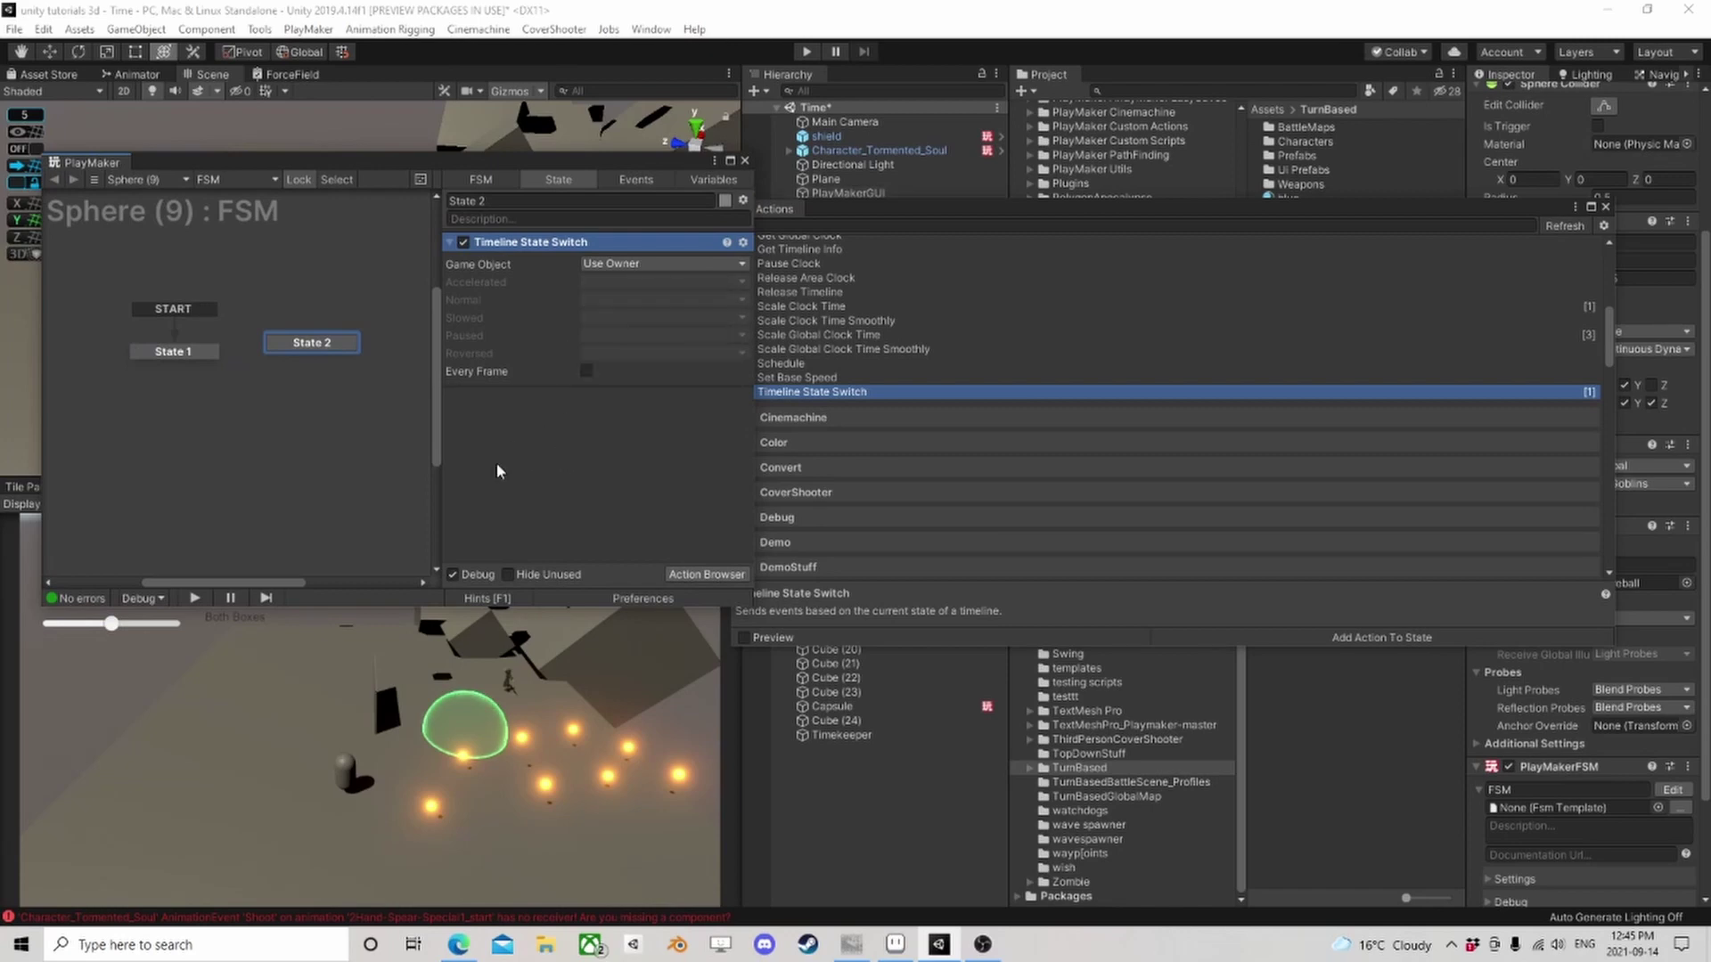
click(611, 305)
click(465, 425)
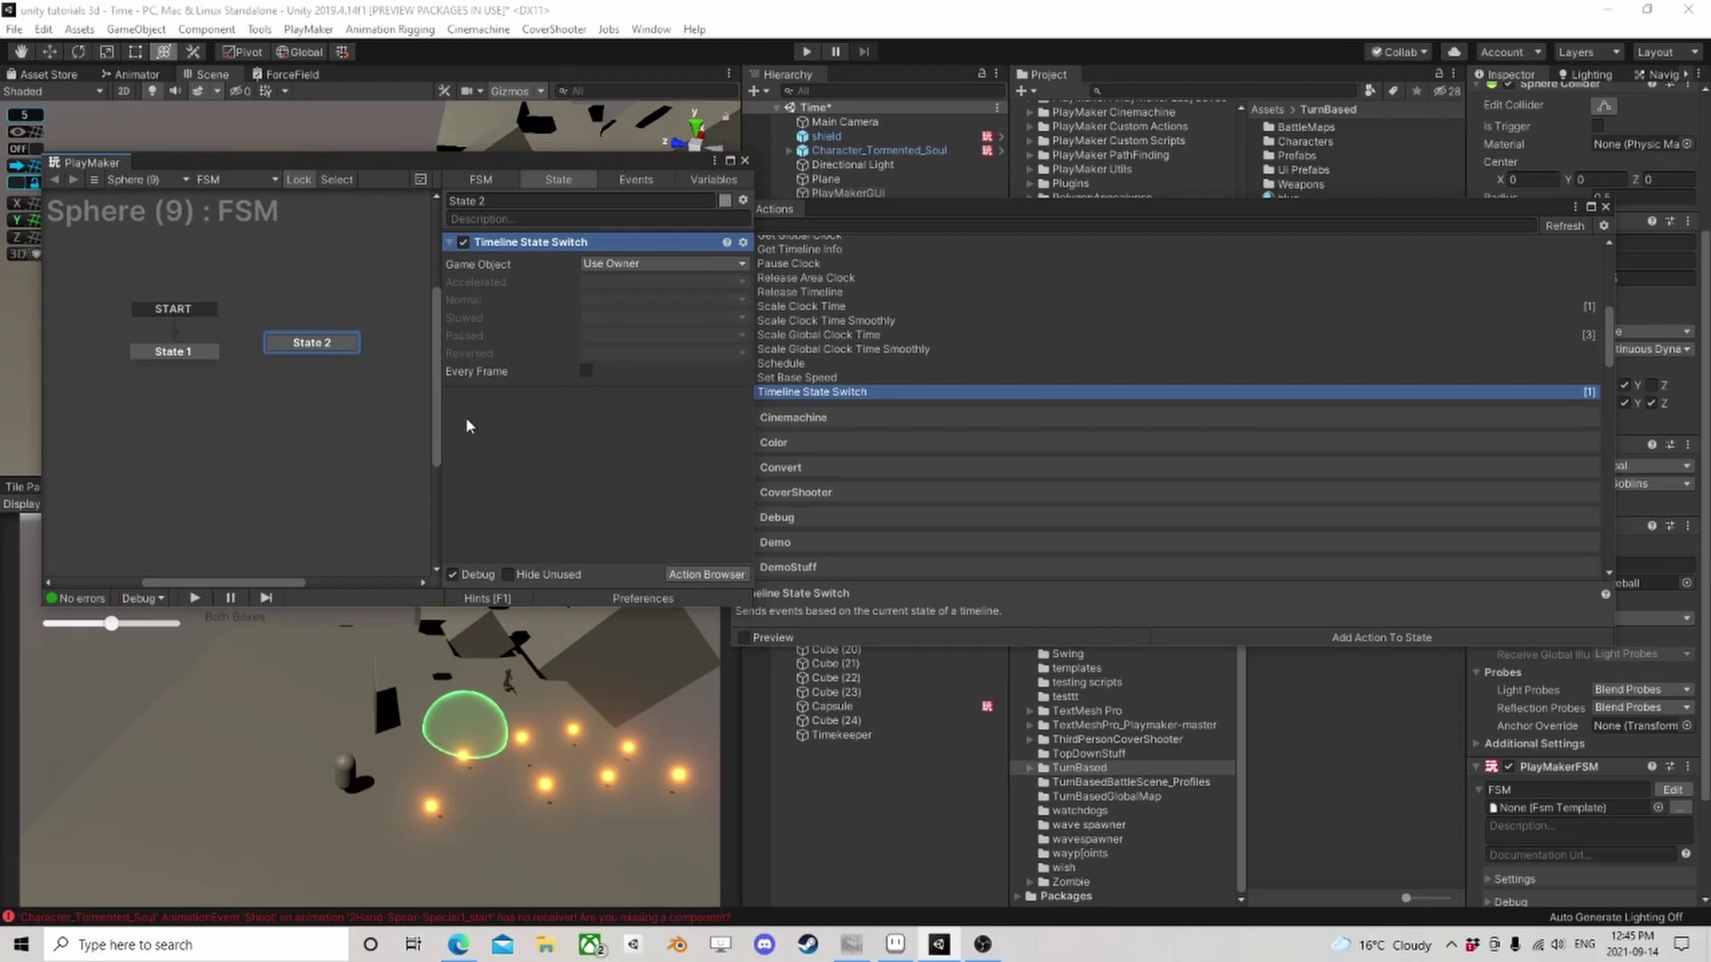
click(592, 317)
click(474, 462)
click(596, 337)
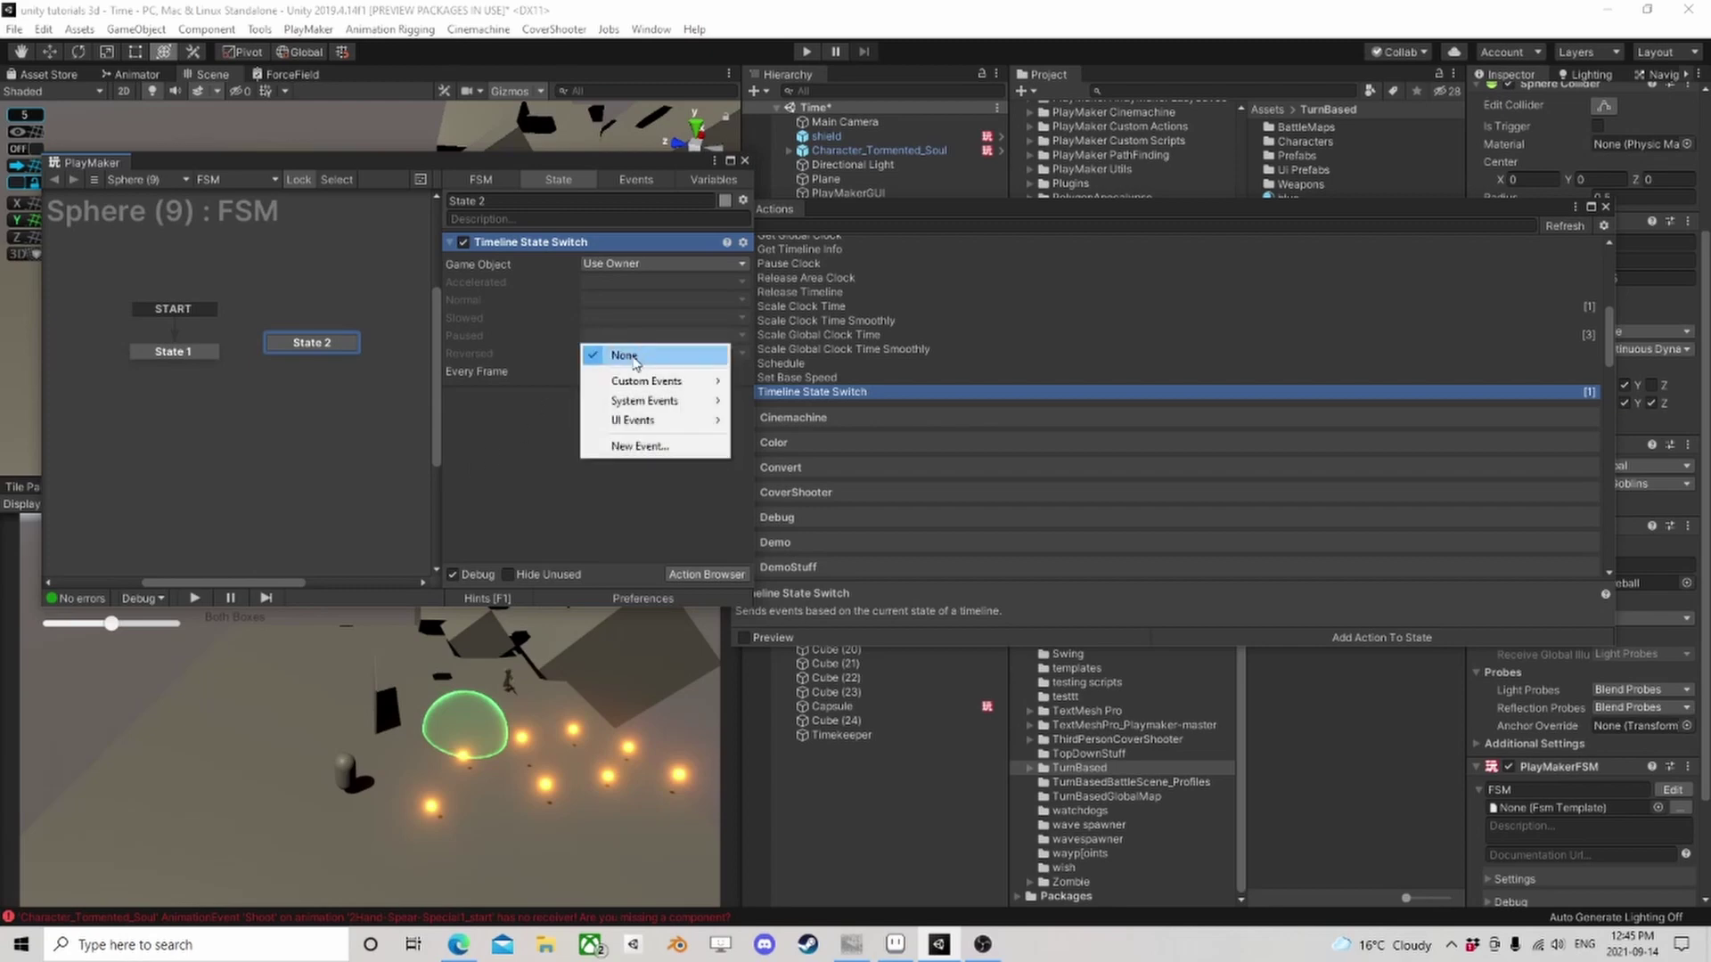
click(495, 393)
click(592, 353)
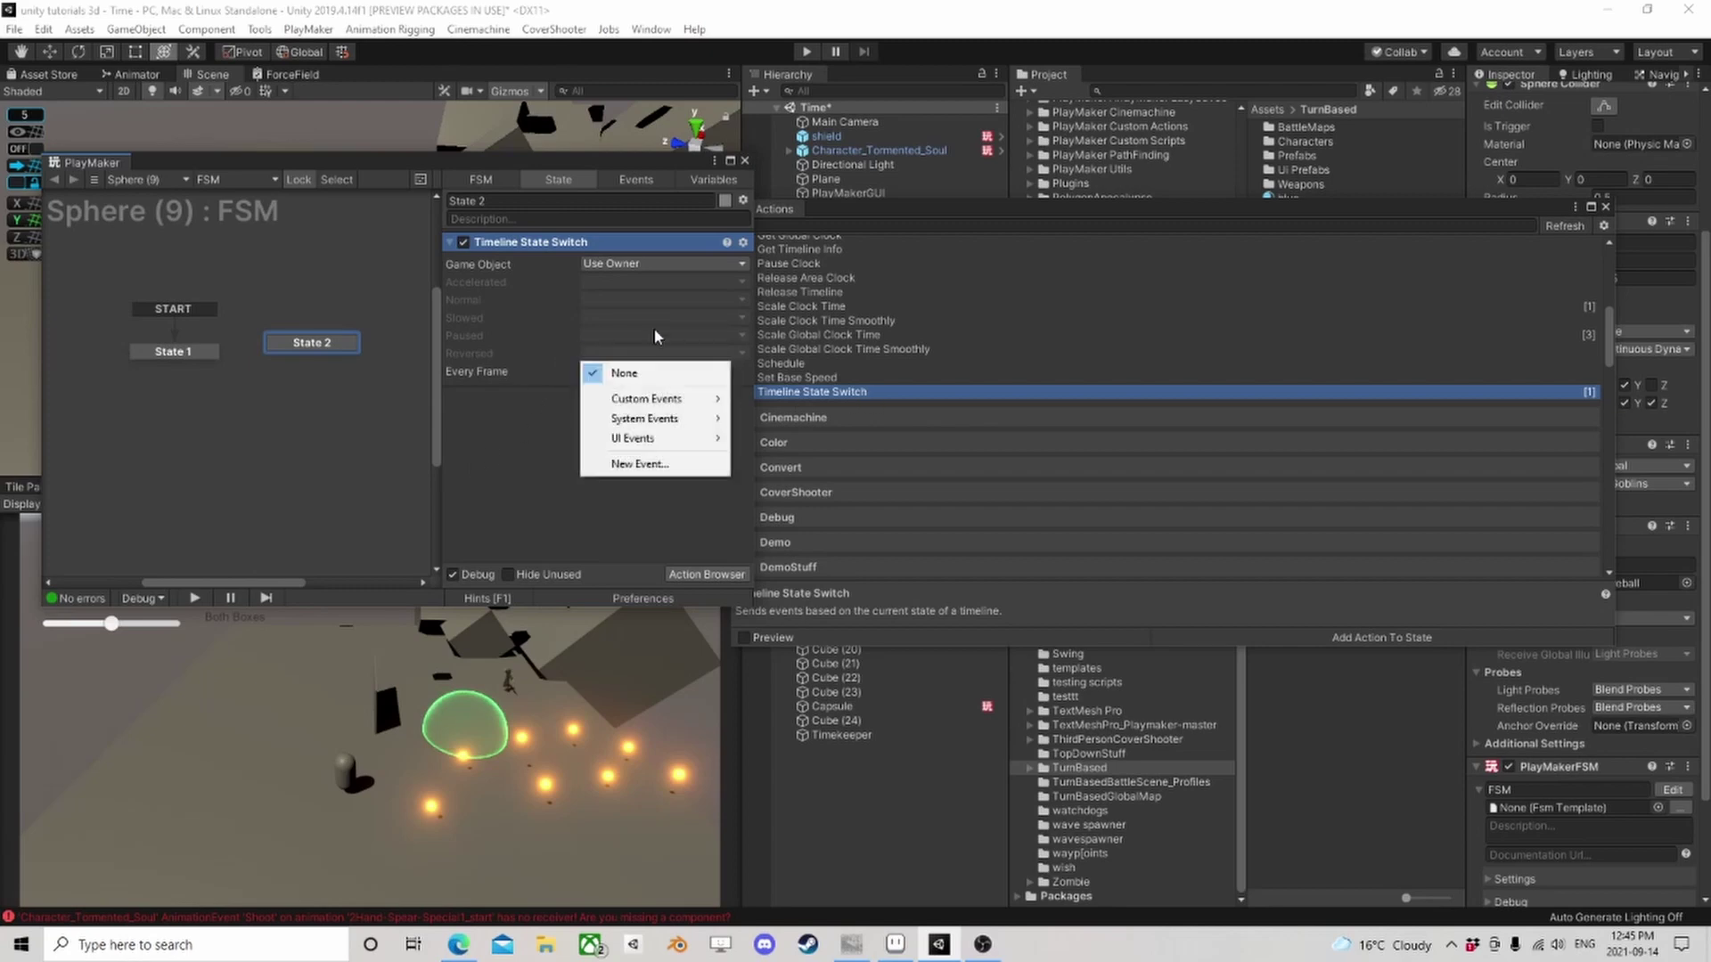
click(446, 415)
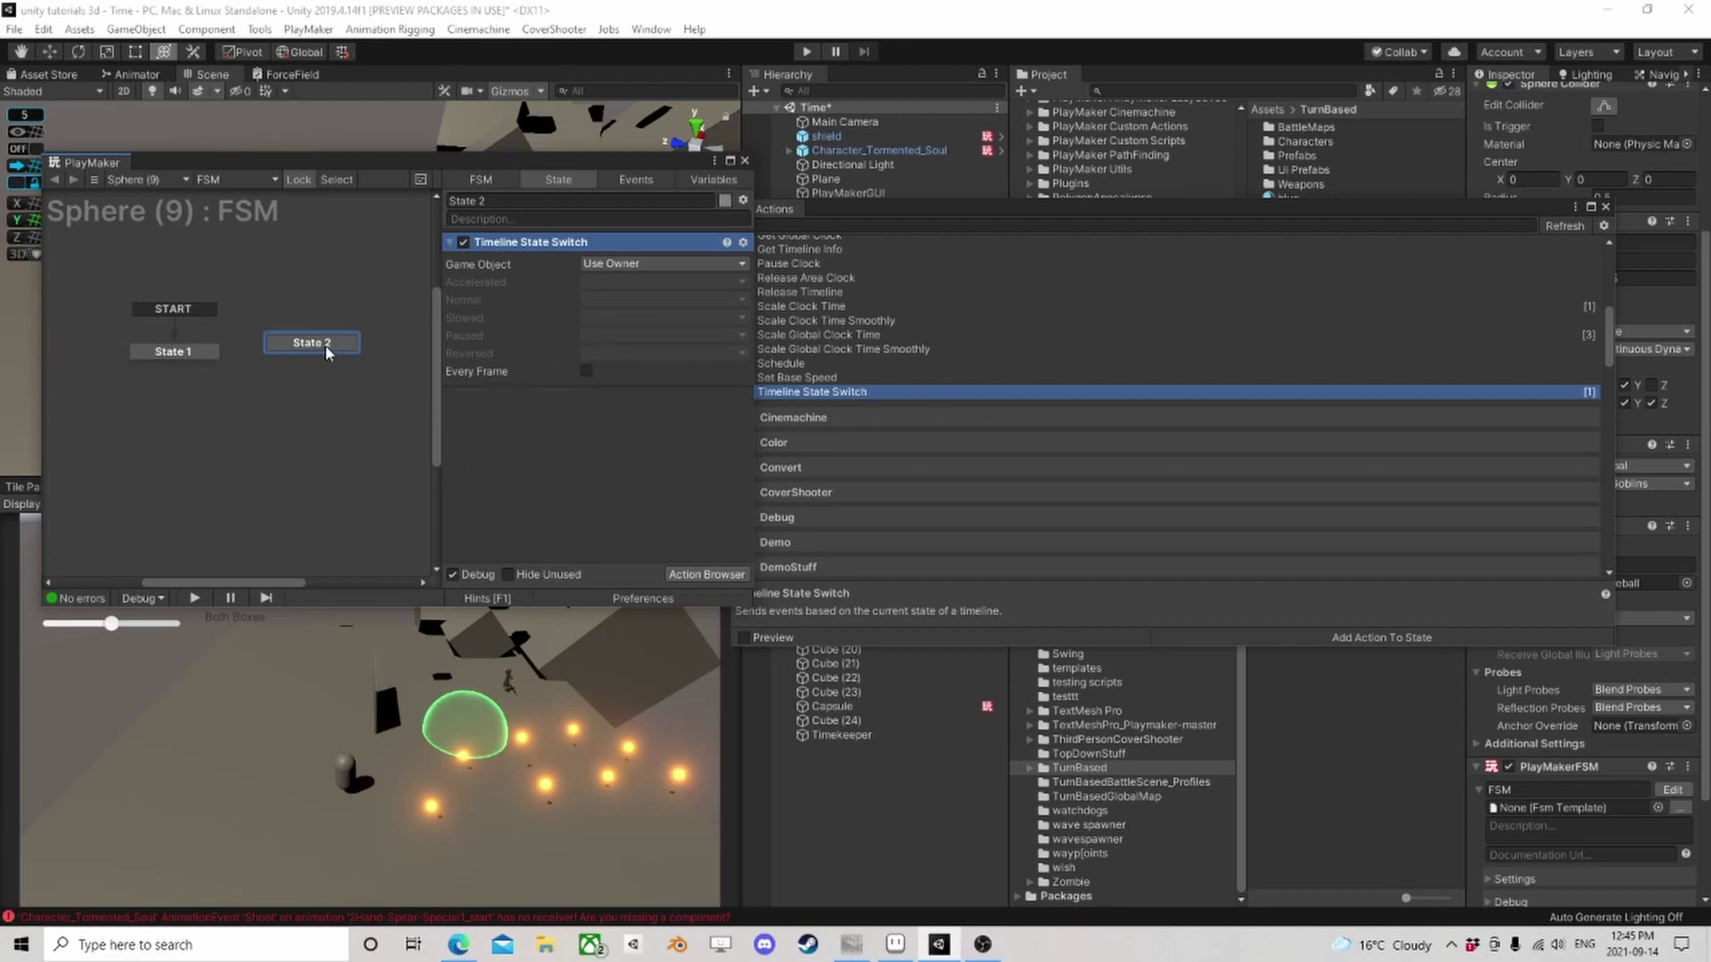
Delete State 2 from the Sphere (9) FSM and close the PlayMaker editor and its action browser
drag(326, 352, 341, 352)
key(Delete)
click(197, 354)
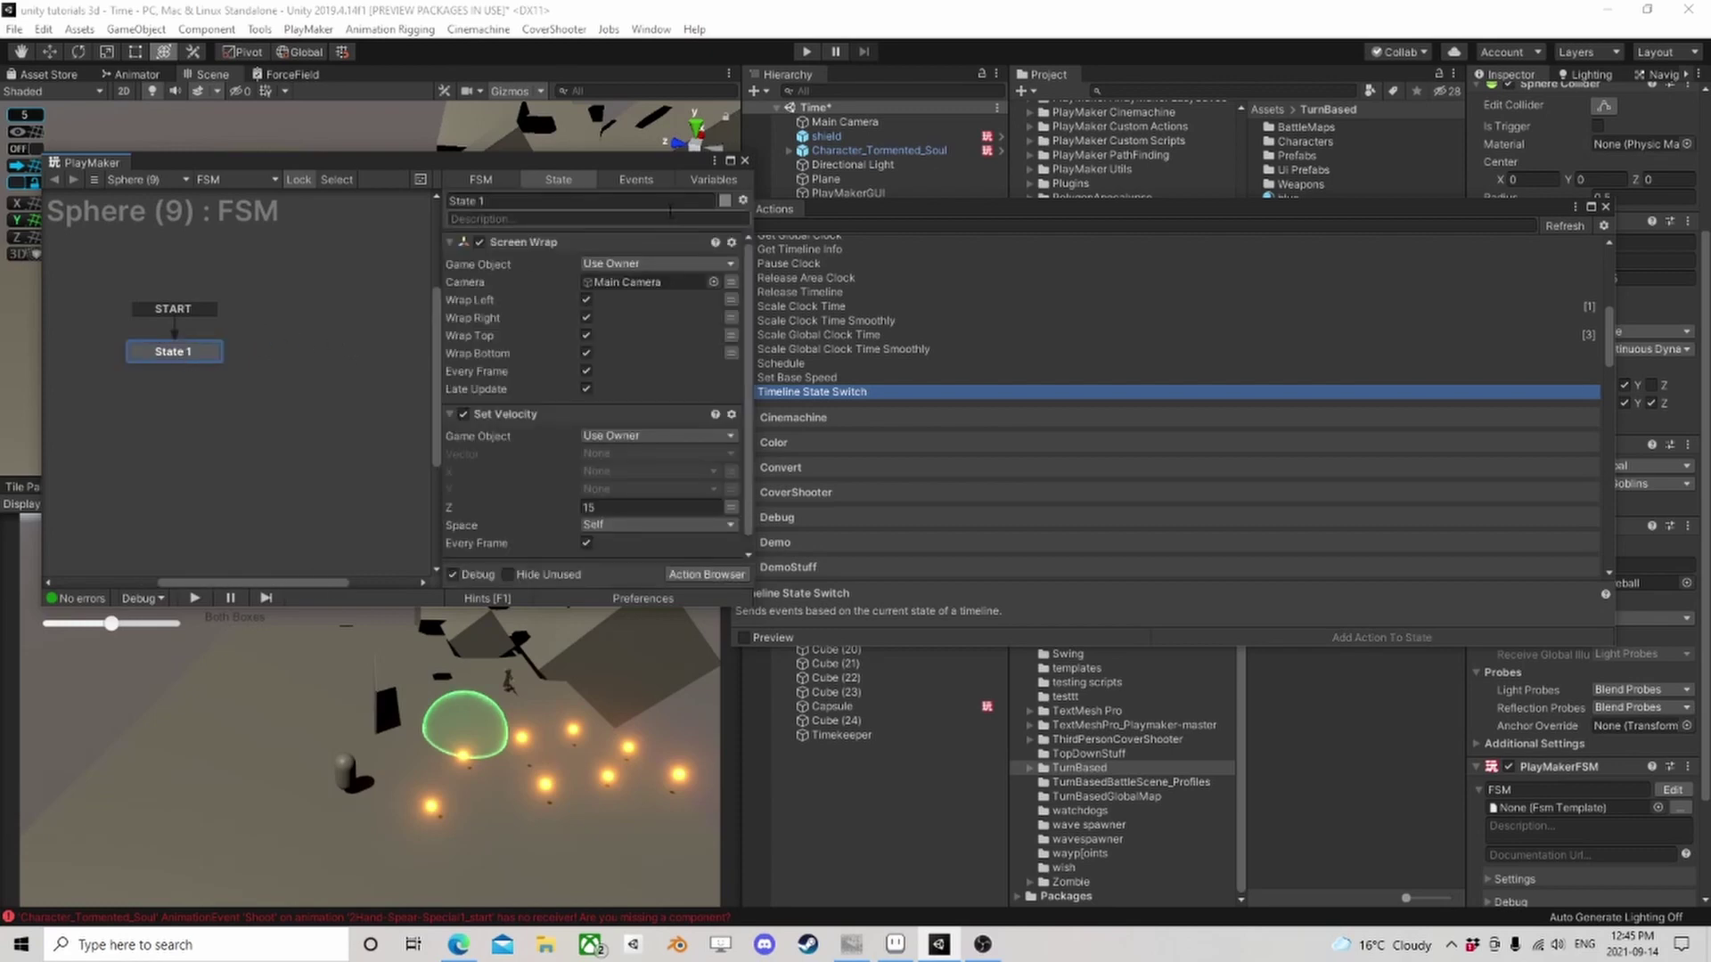
click(745, 160)
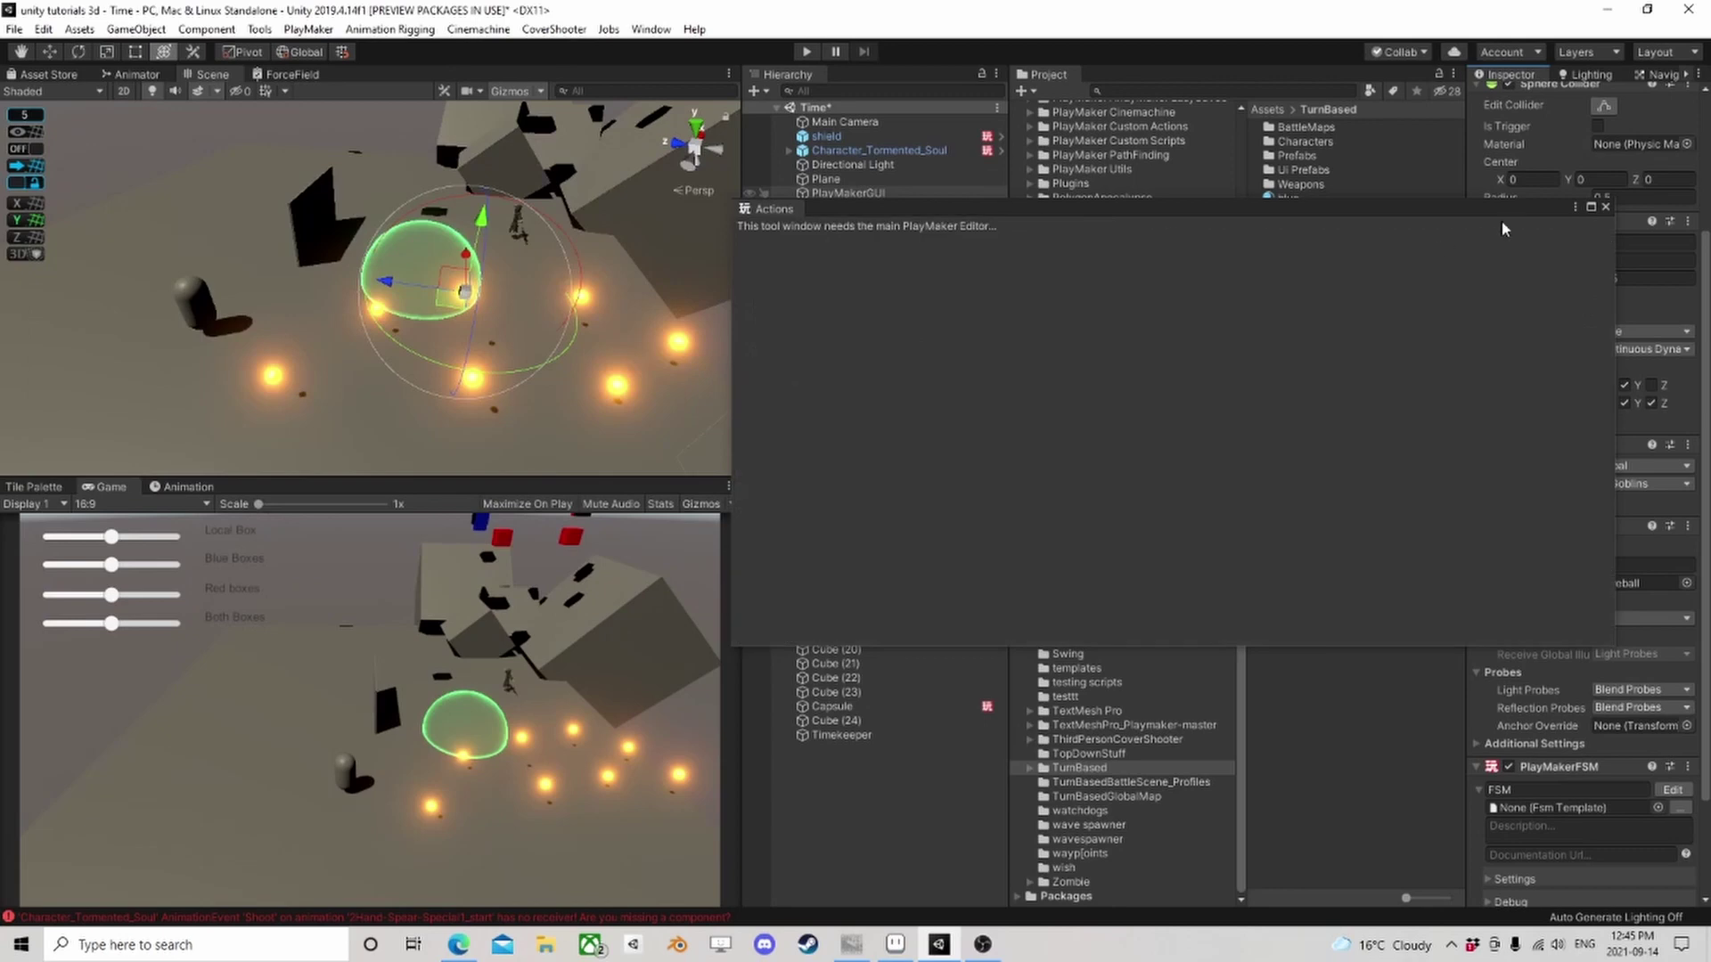
click(1606, 207)
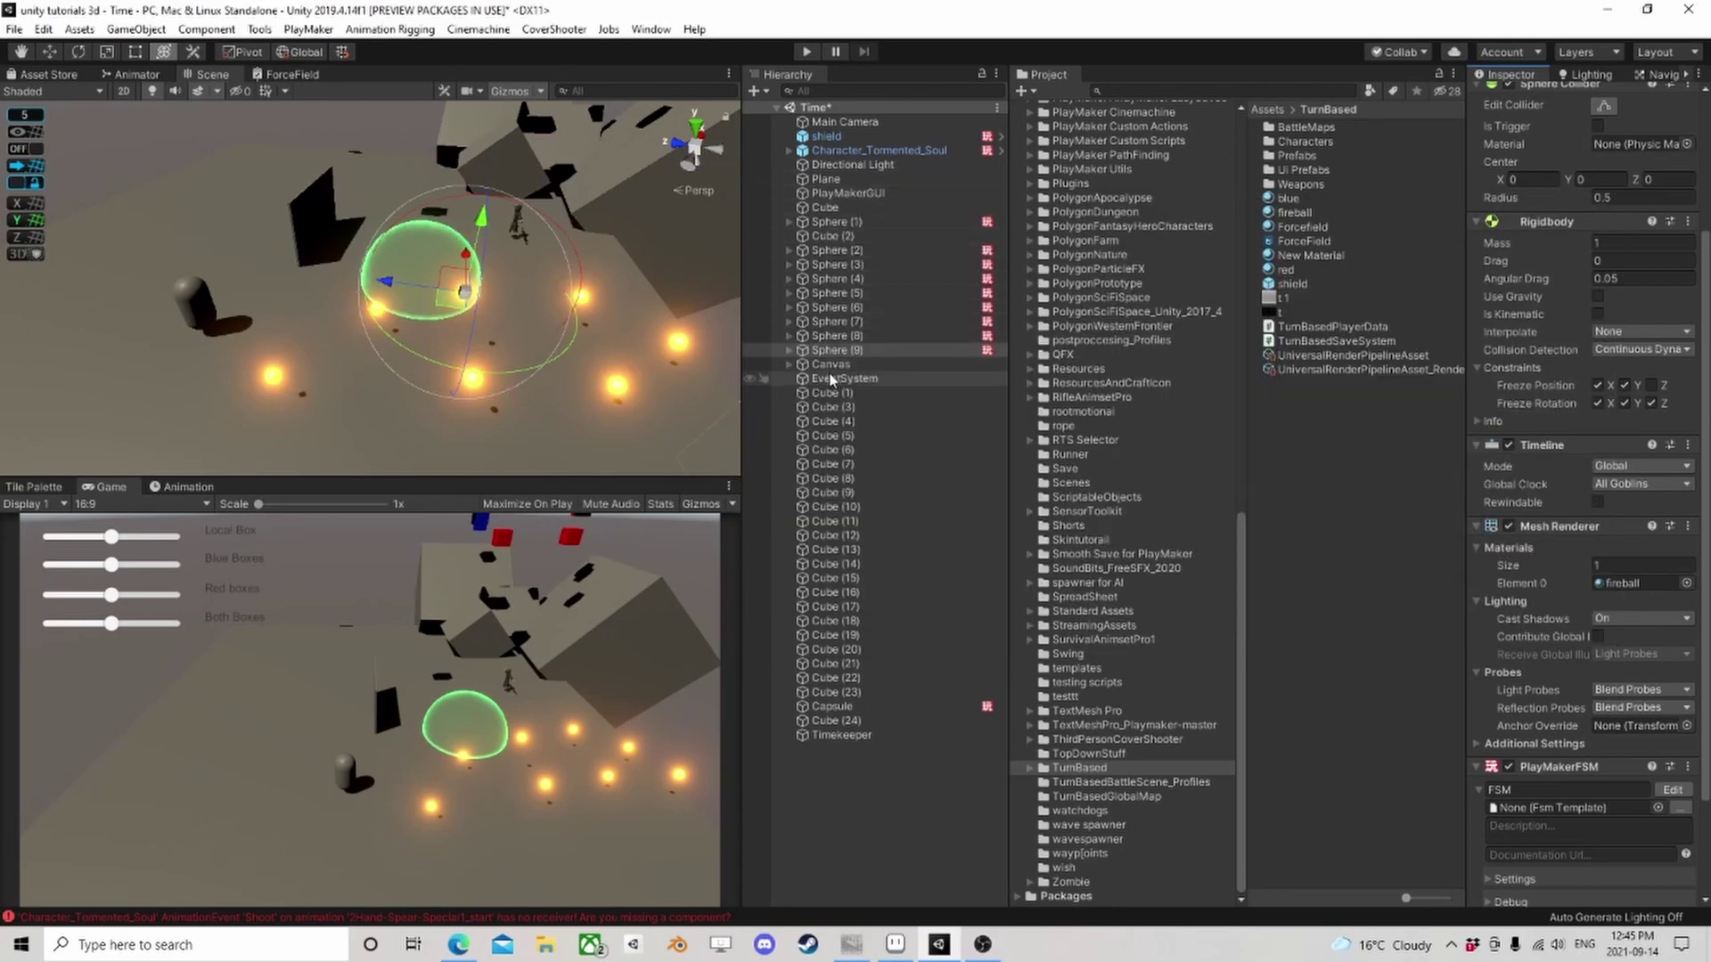
Add a PlayMakerFSM component to the Timekeeper object
double_click(843, 737)
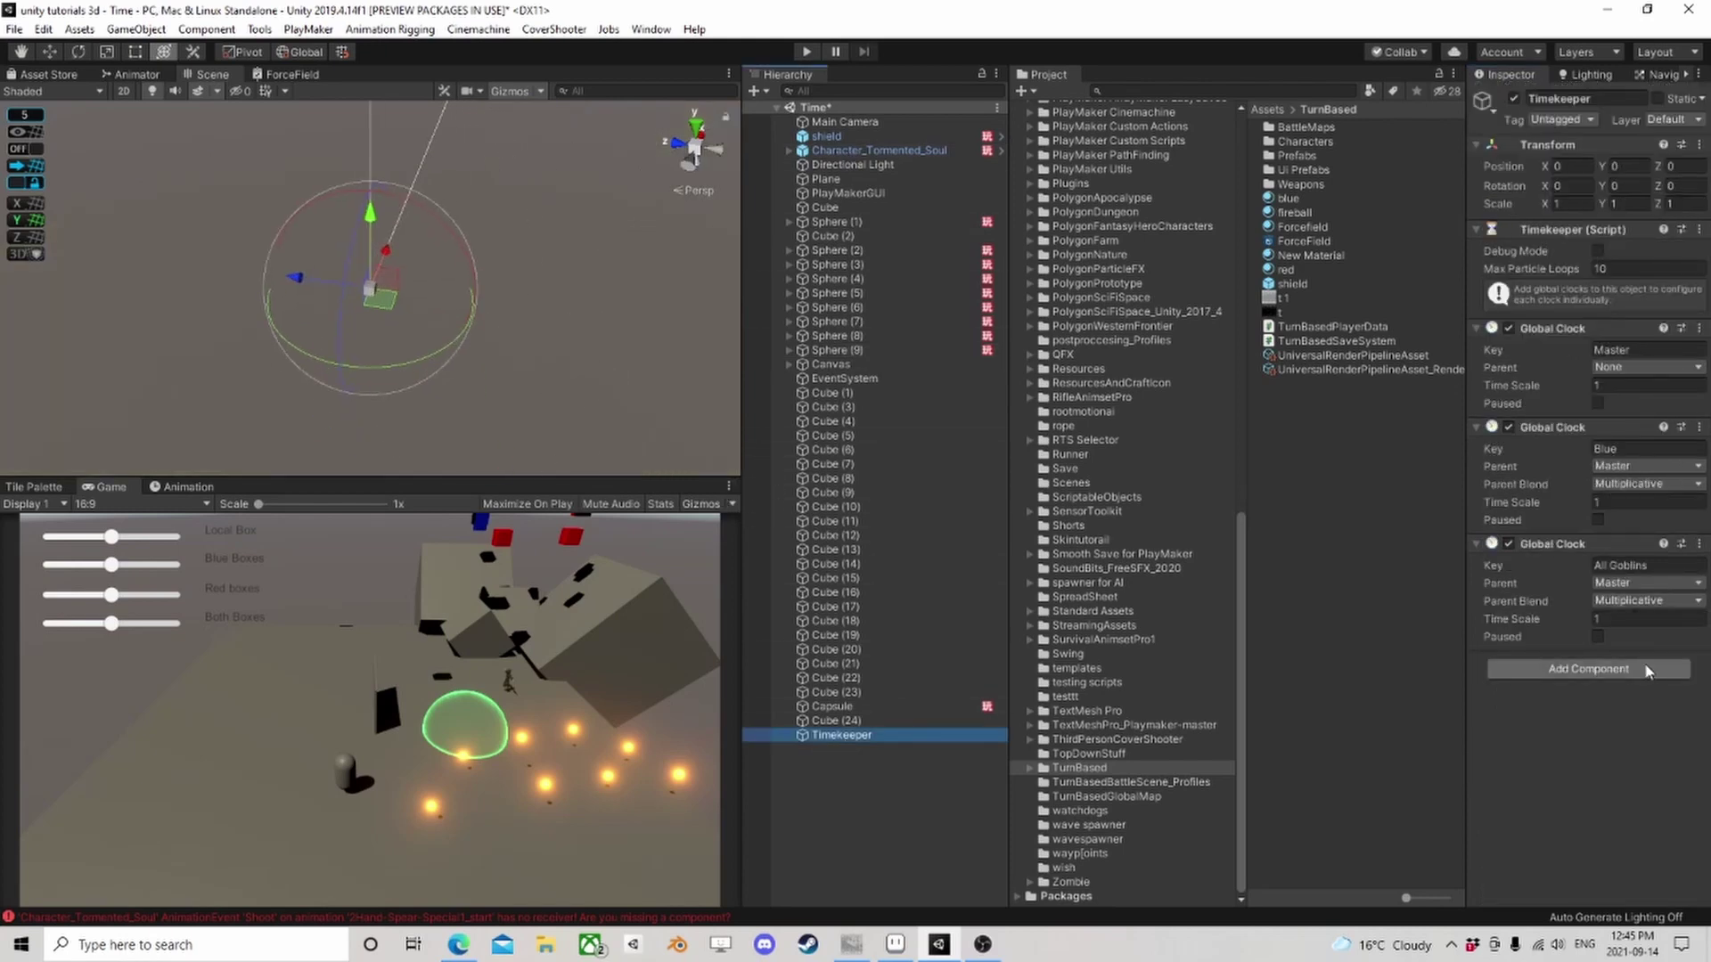
click(1620, 669)
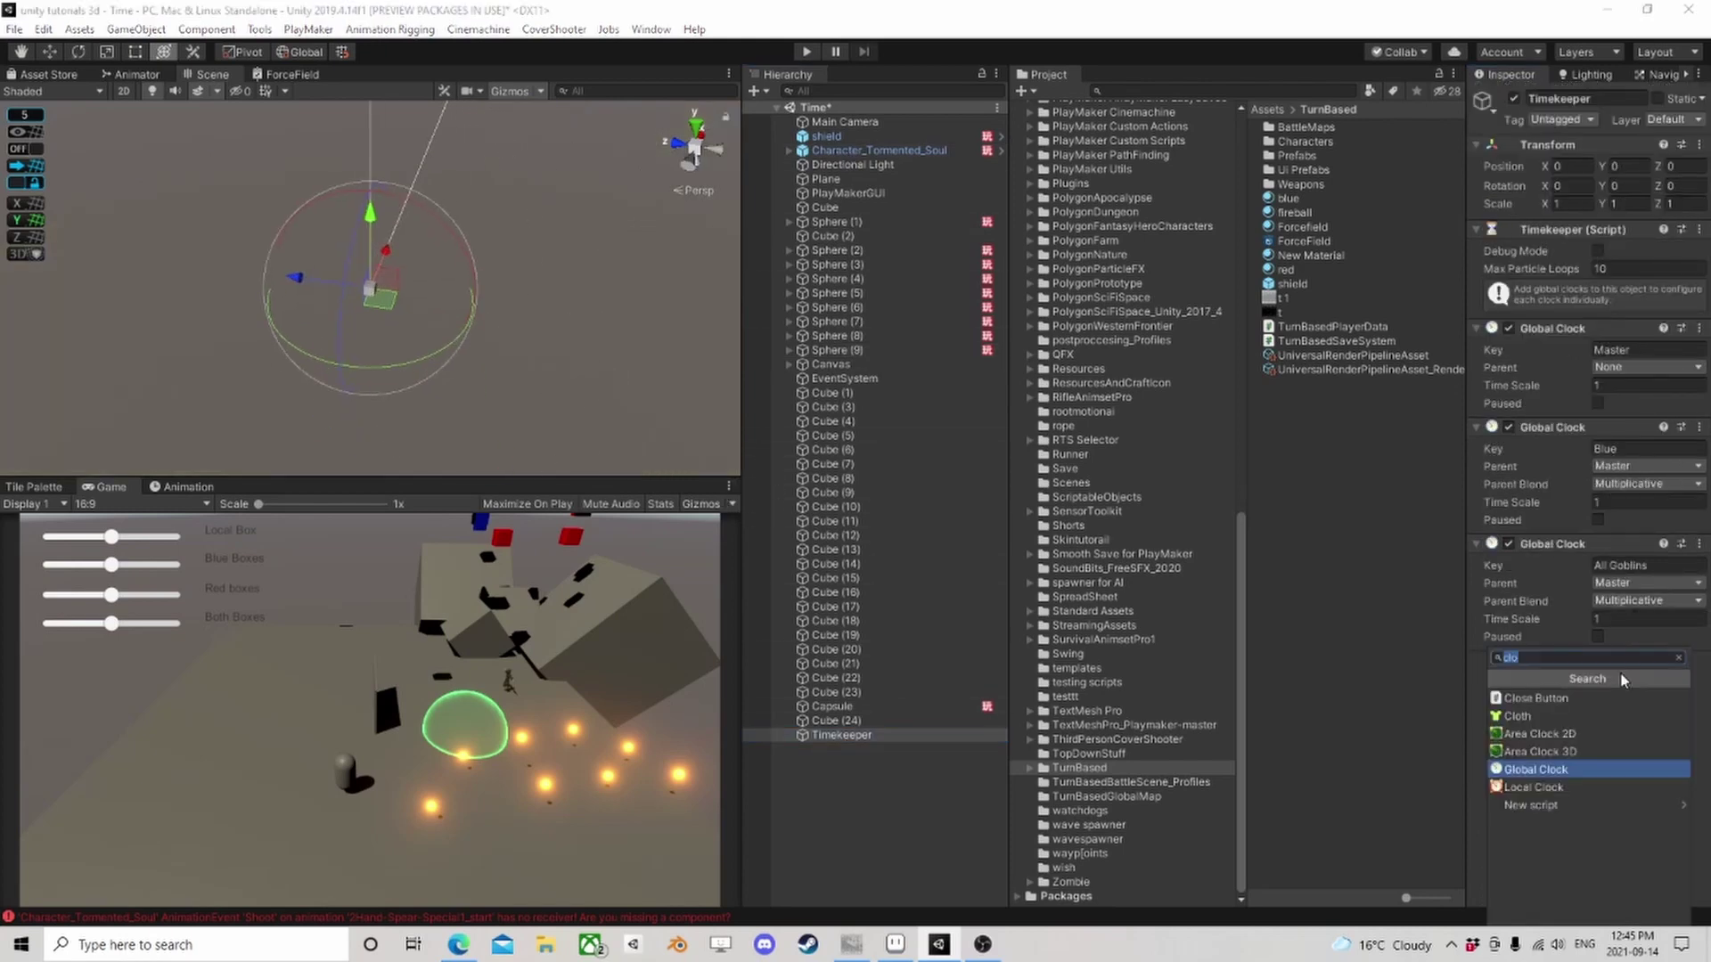
text(fsm)
click(1569, 734)
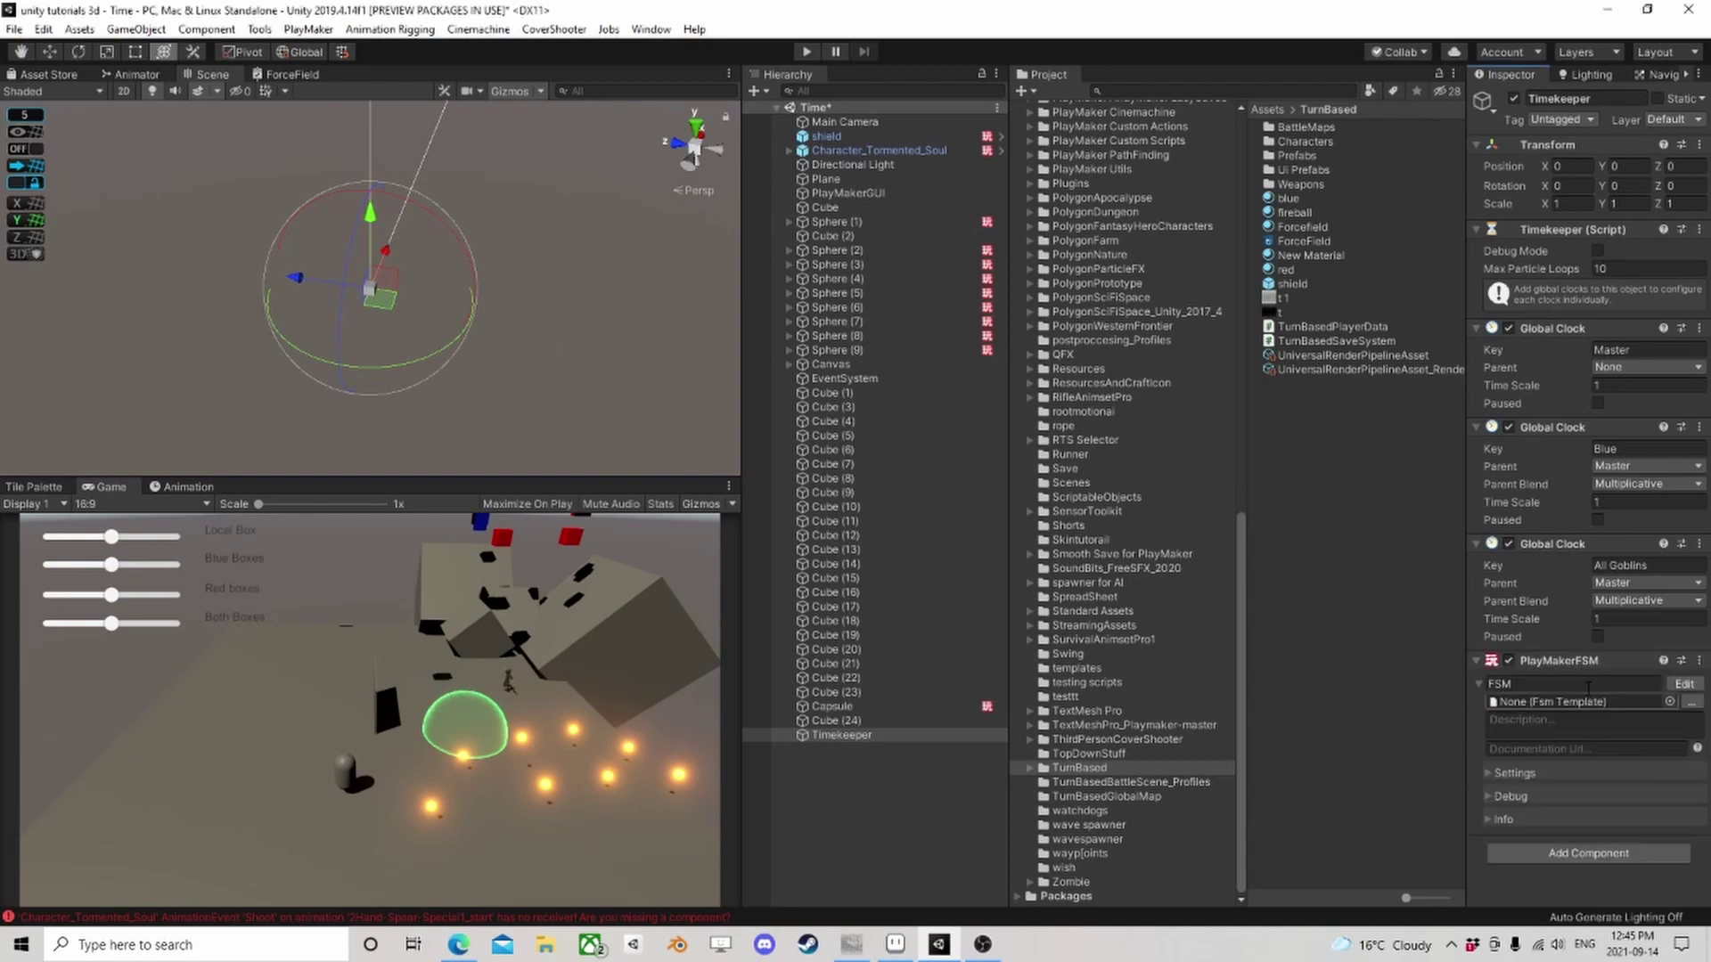
Edit the Timekeeper's FSM and add the Chronos action Scale Global Clock Time Smoothly to State 1
click(1684, 684)
click(720, 578)
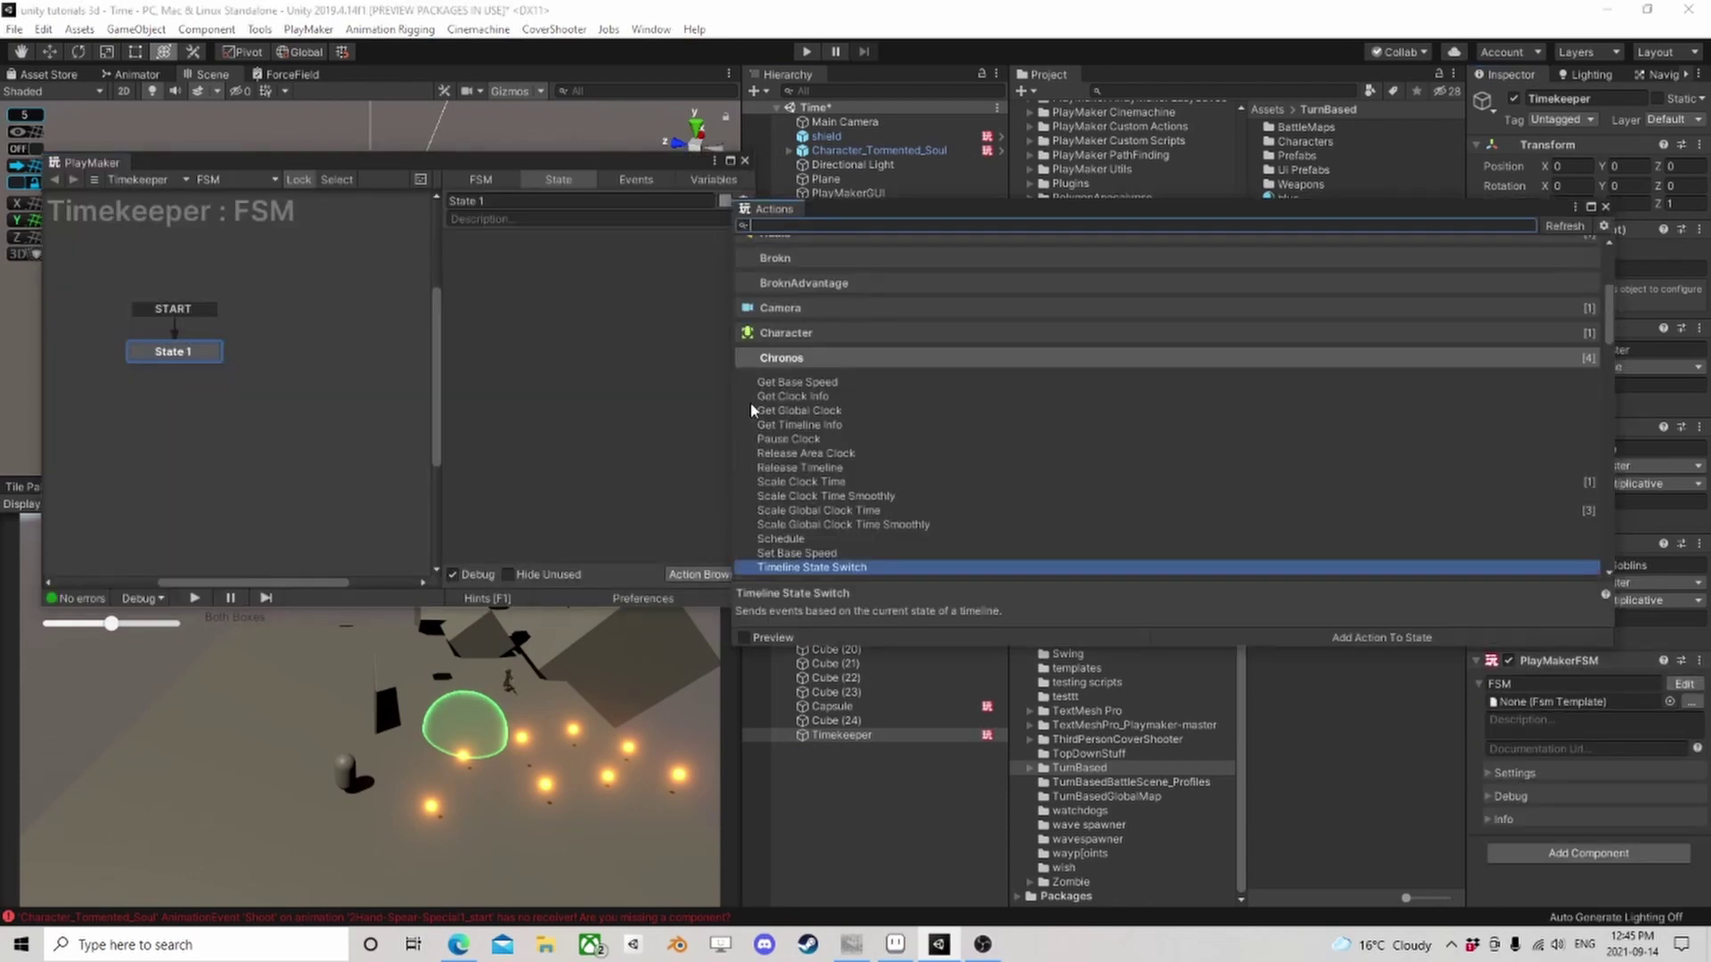
scroll(867, 439, down, 2)
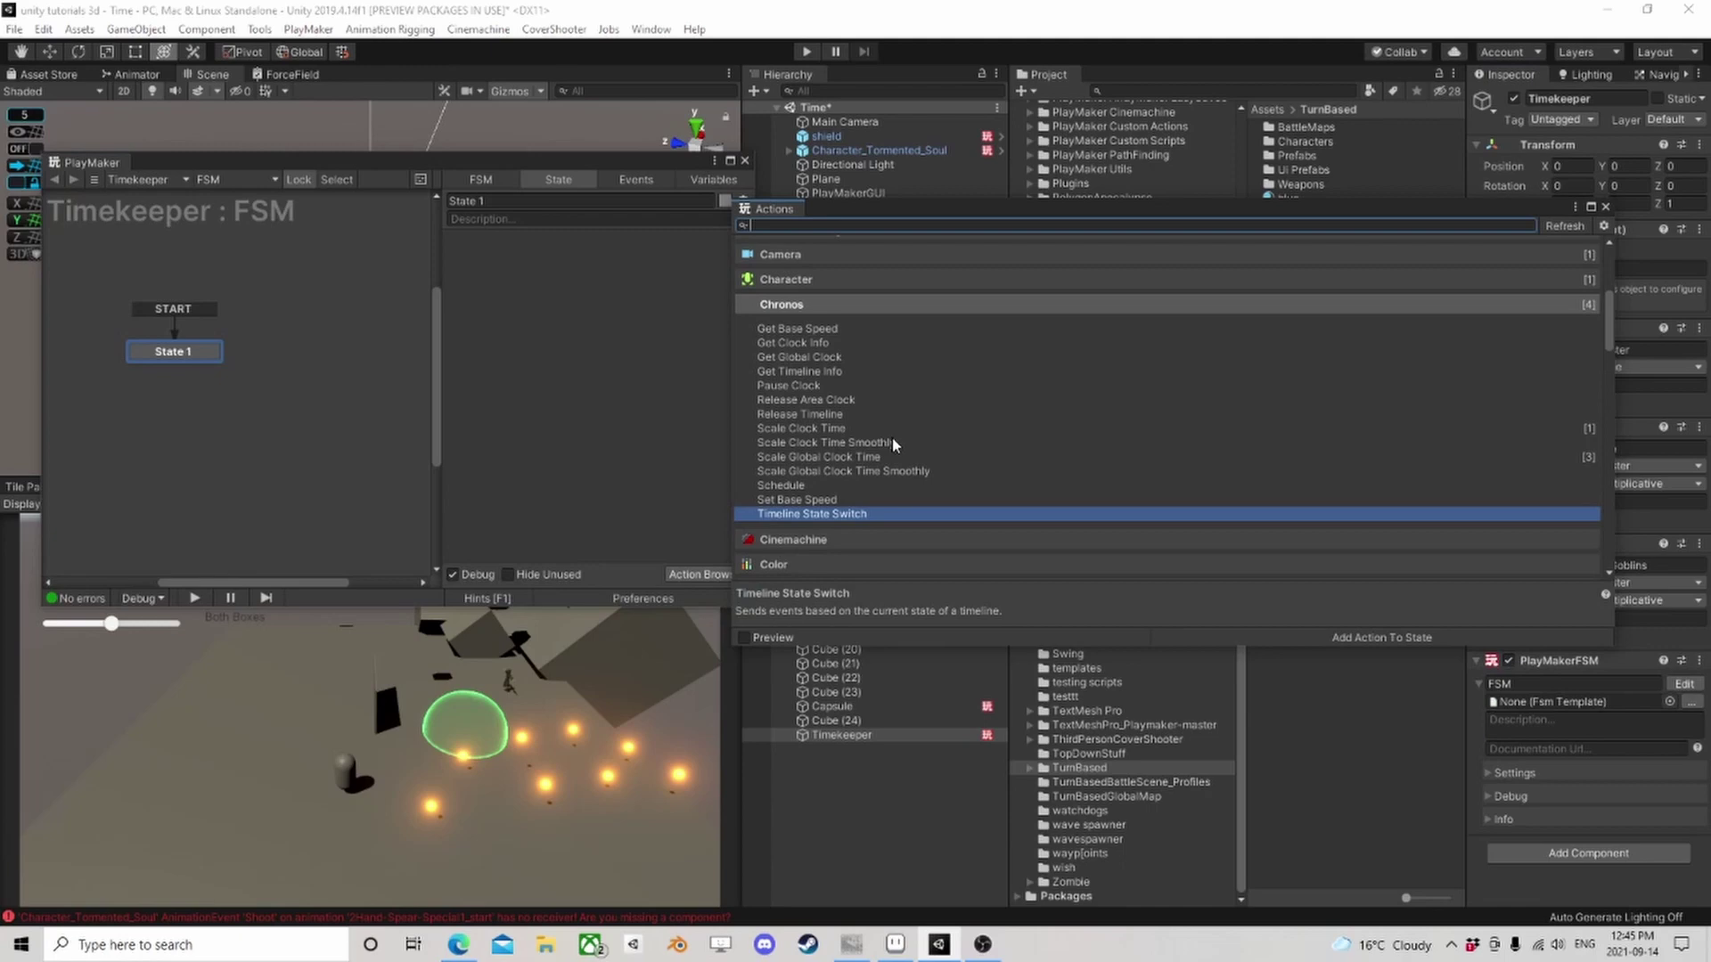
double_click(823, 471)
click(1606, 206)
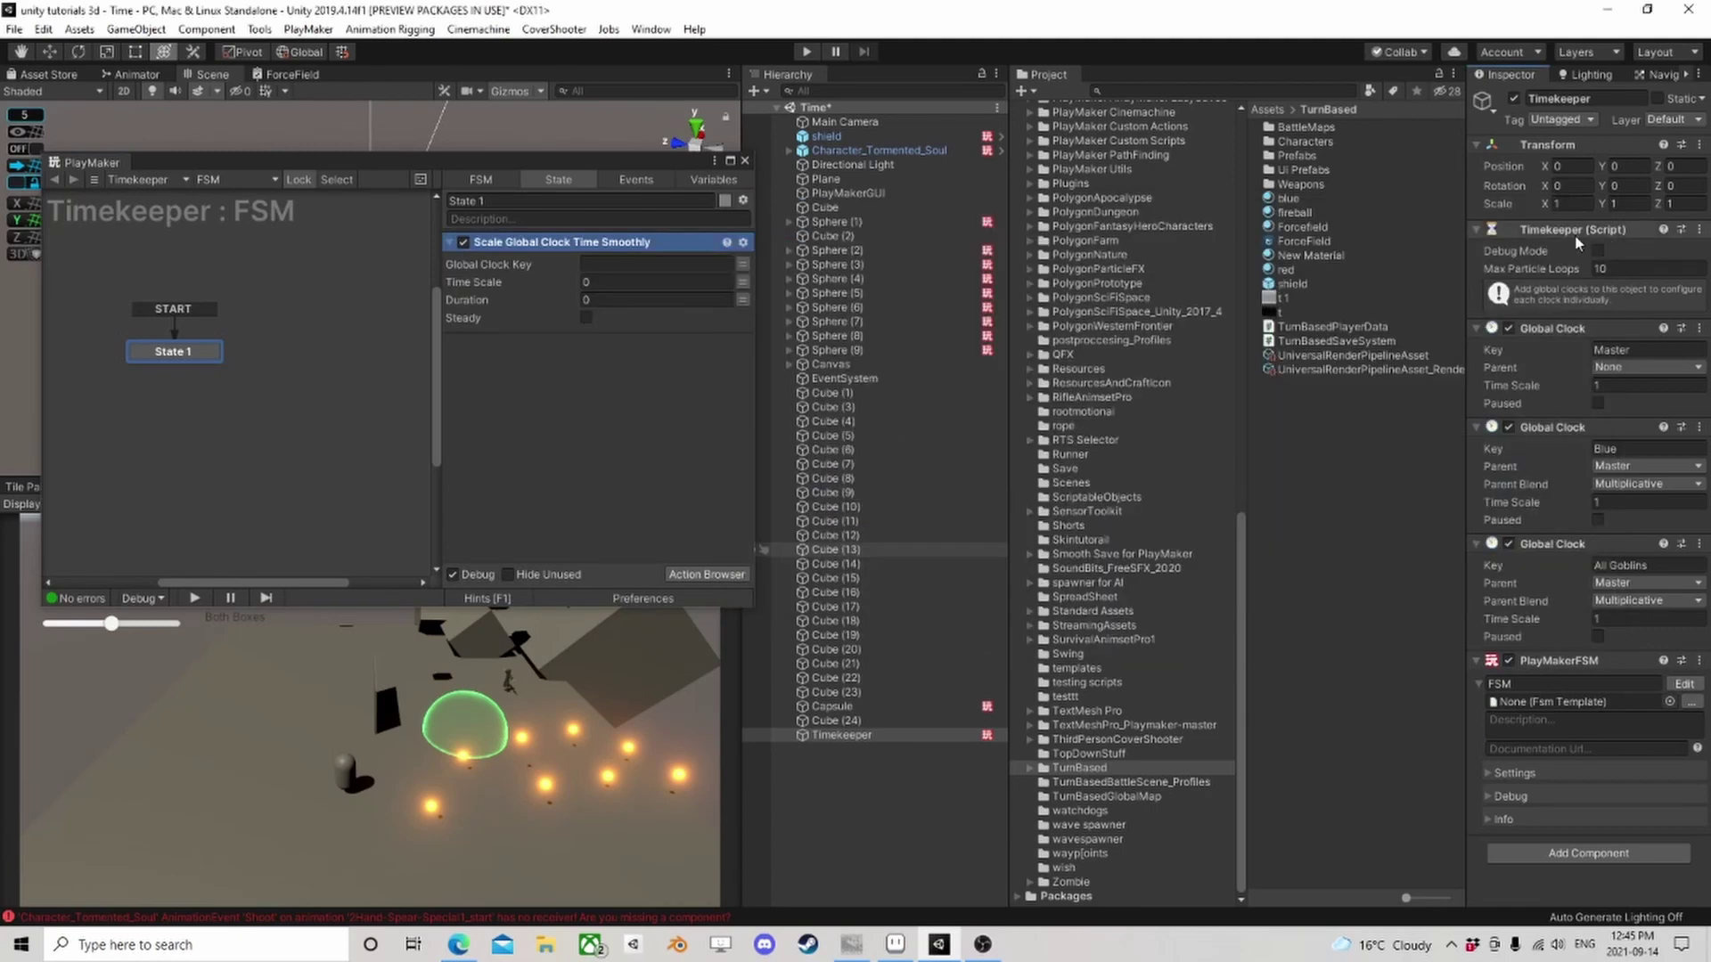
Copy the All Goblins clock key into the action's Global Clock Key and set its Duration to 10
drag(1649, 565, 1515, 573)
key(ctrl+c)
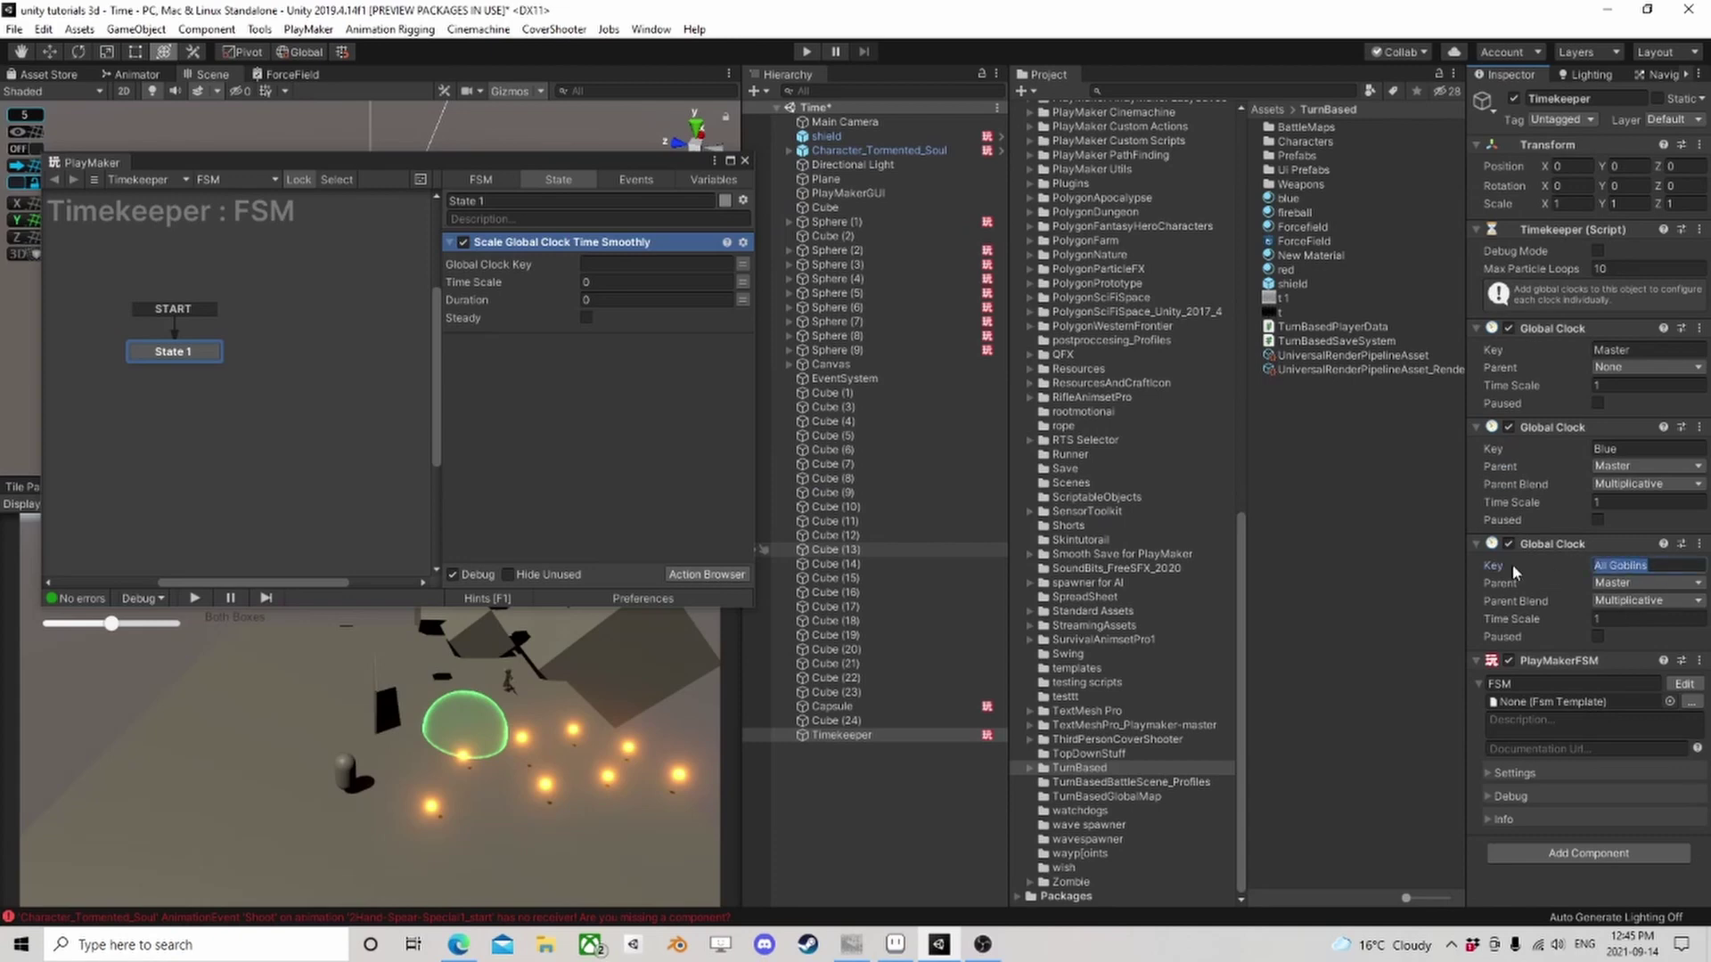
click(597, 263)
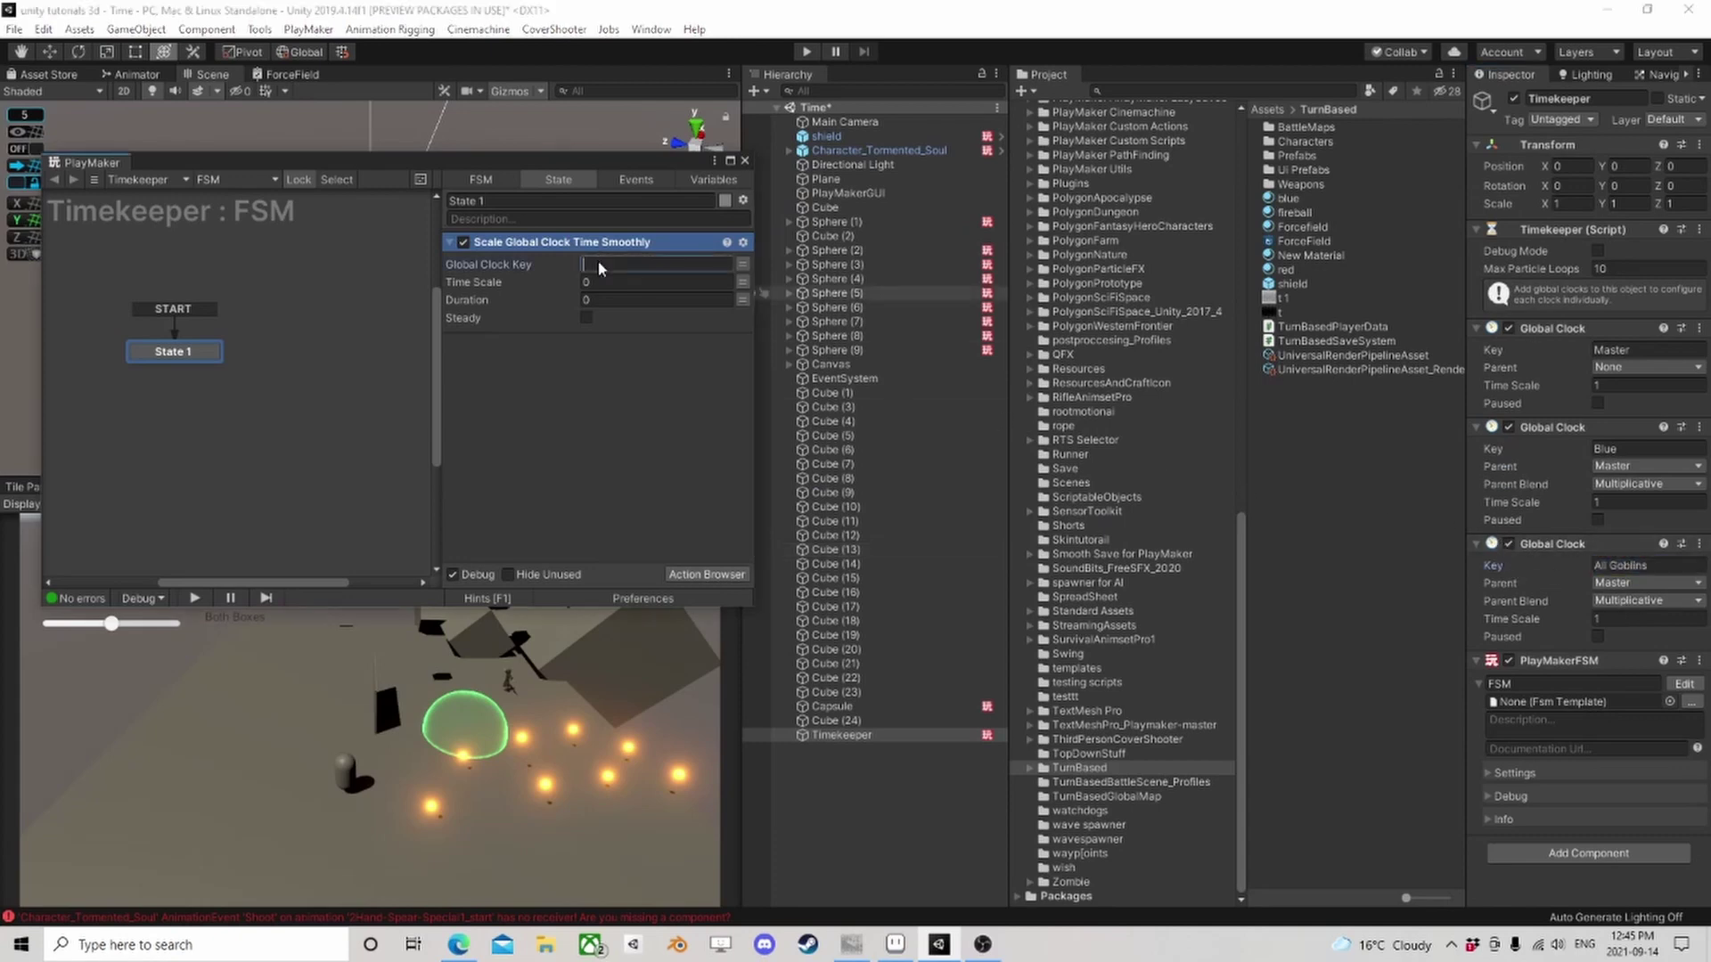
key(ctrl+v)
key(Tab)
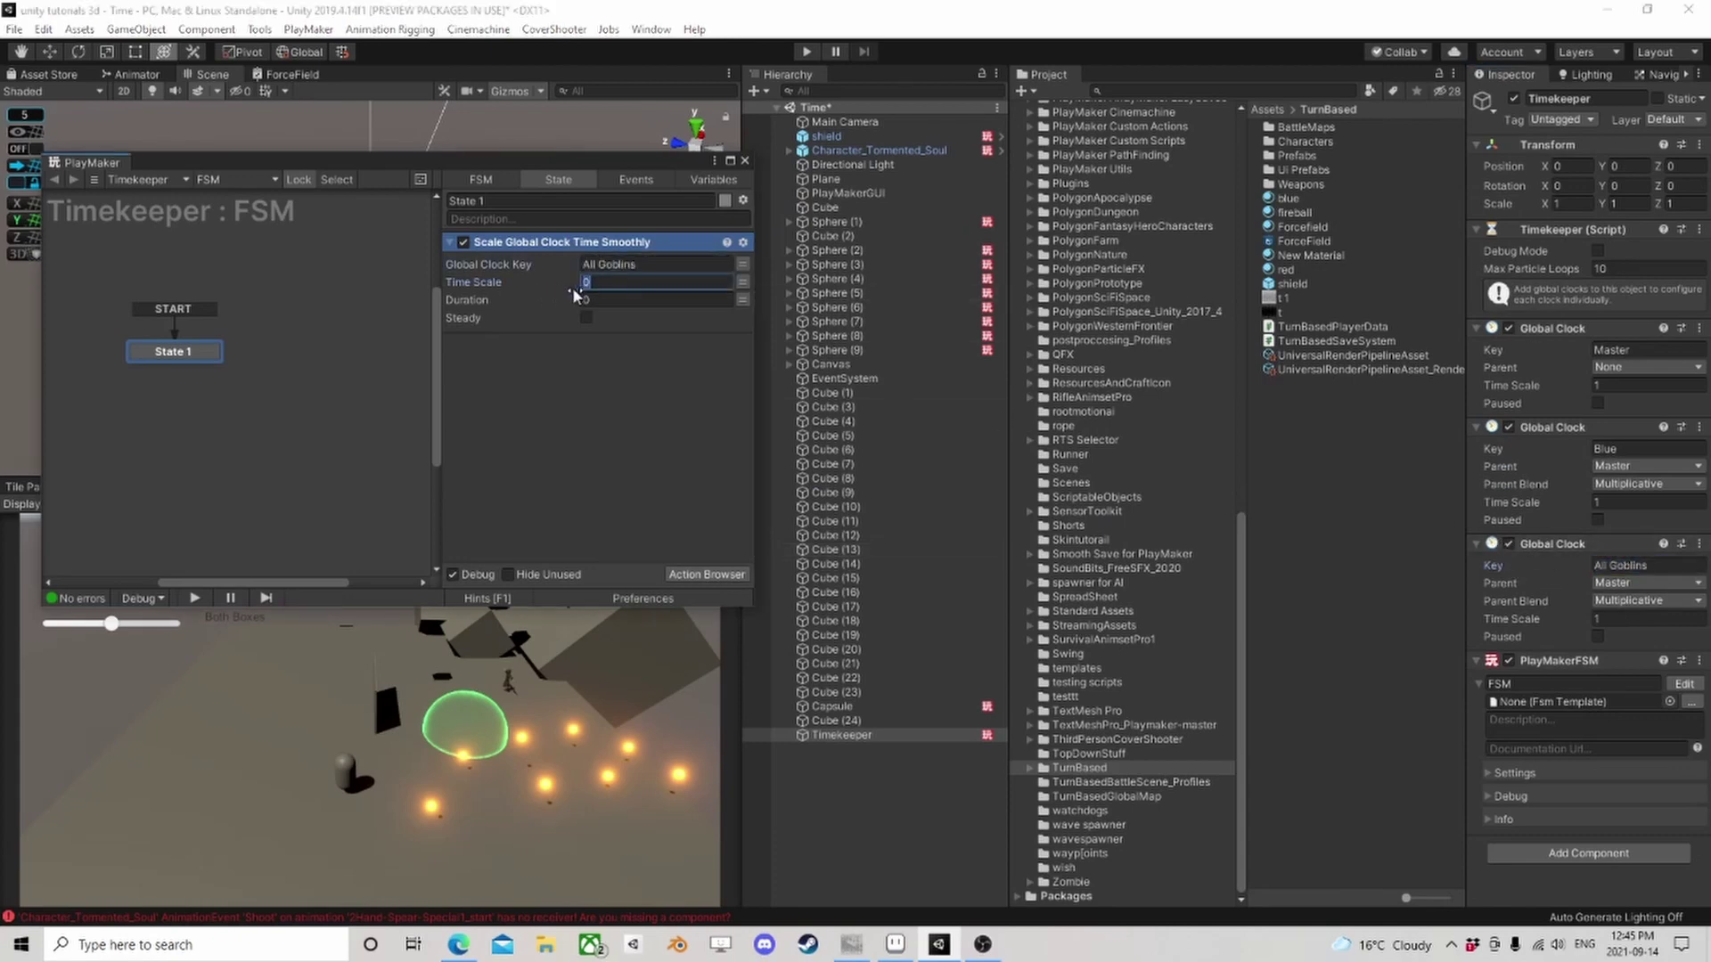
click(611, 301)
text(10)
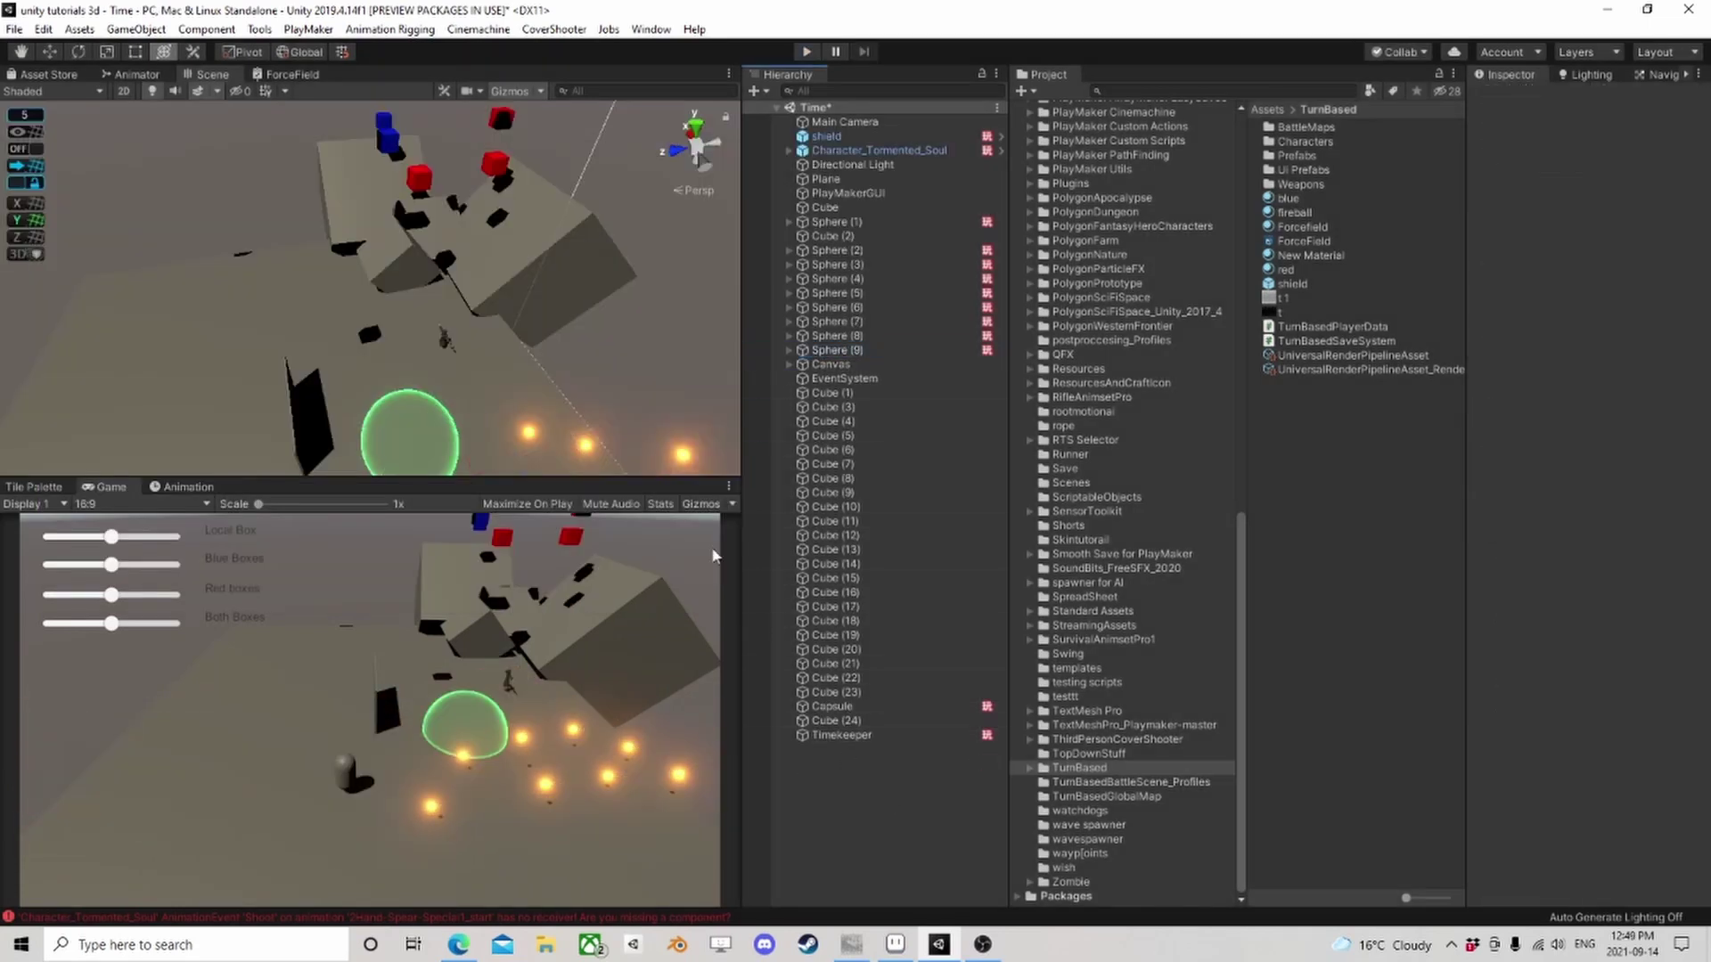
right_drag(613, 389, 519, 380)
middle_drag(670, 435, 487, 285)
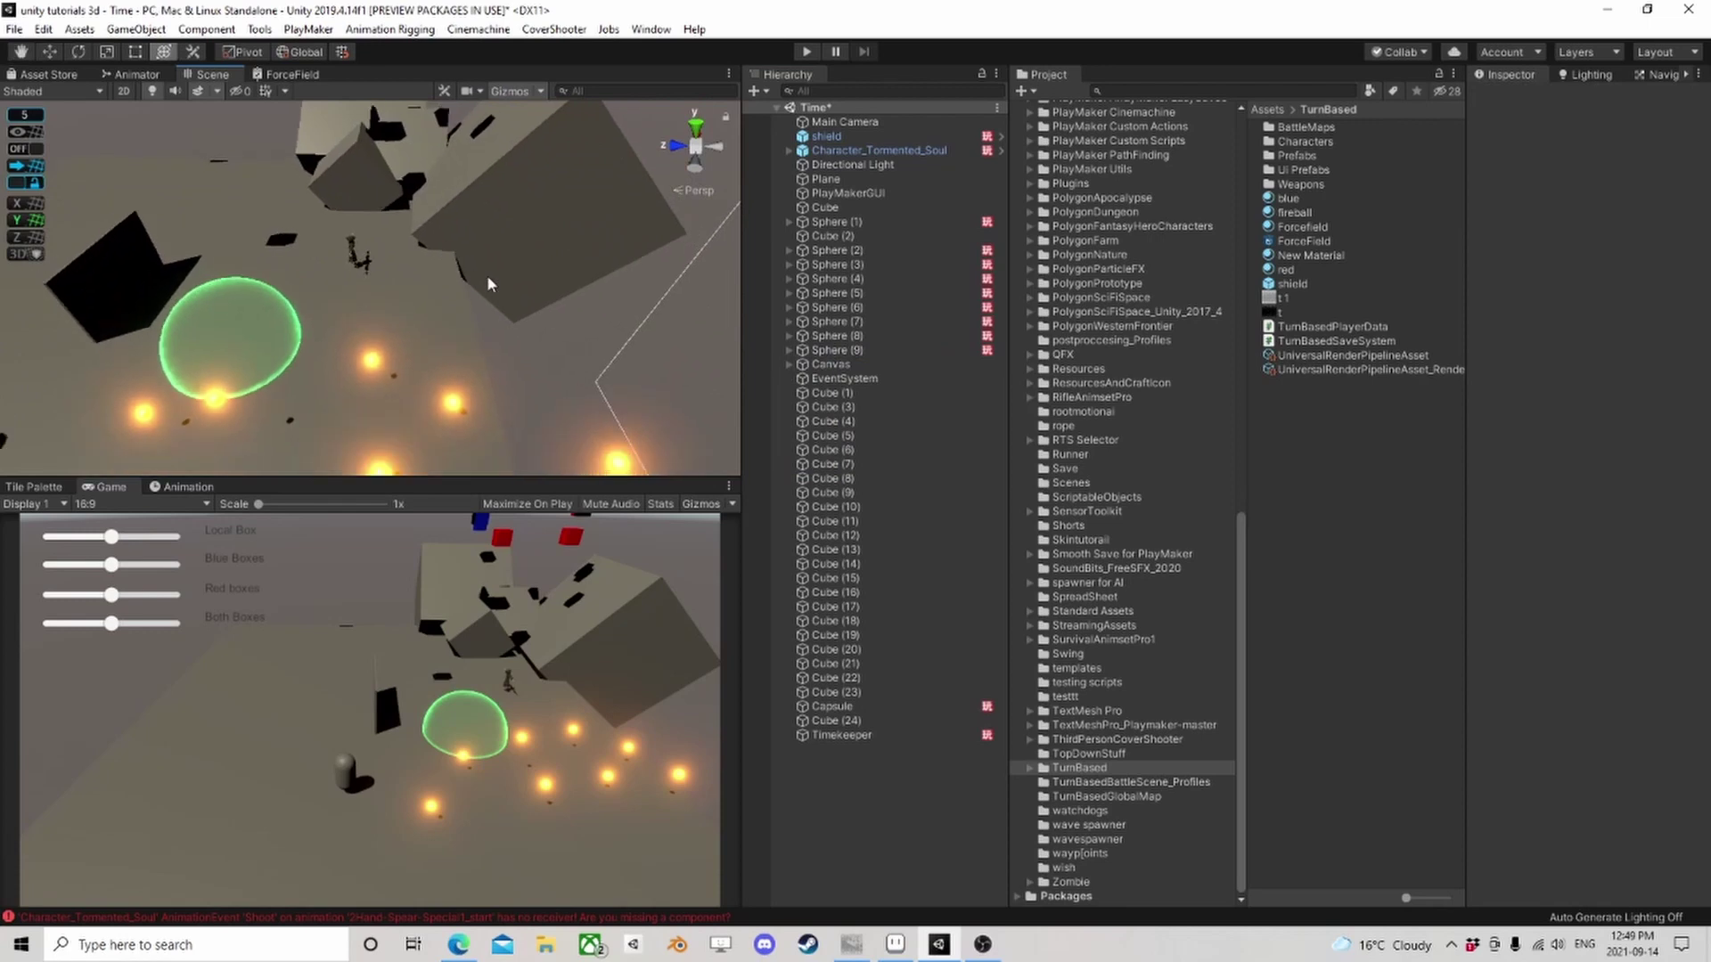
right_drag(526, 303, 630, 298)
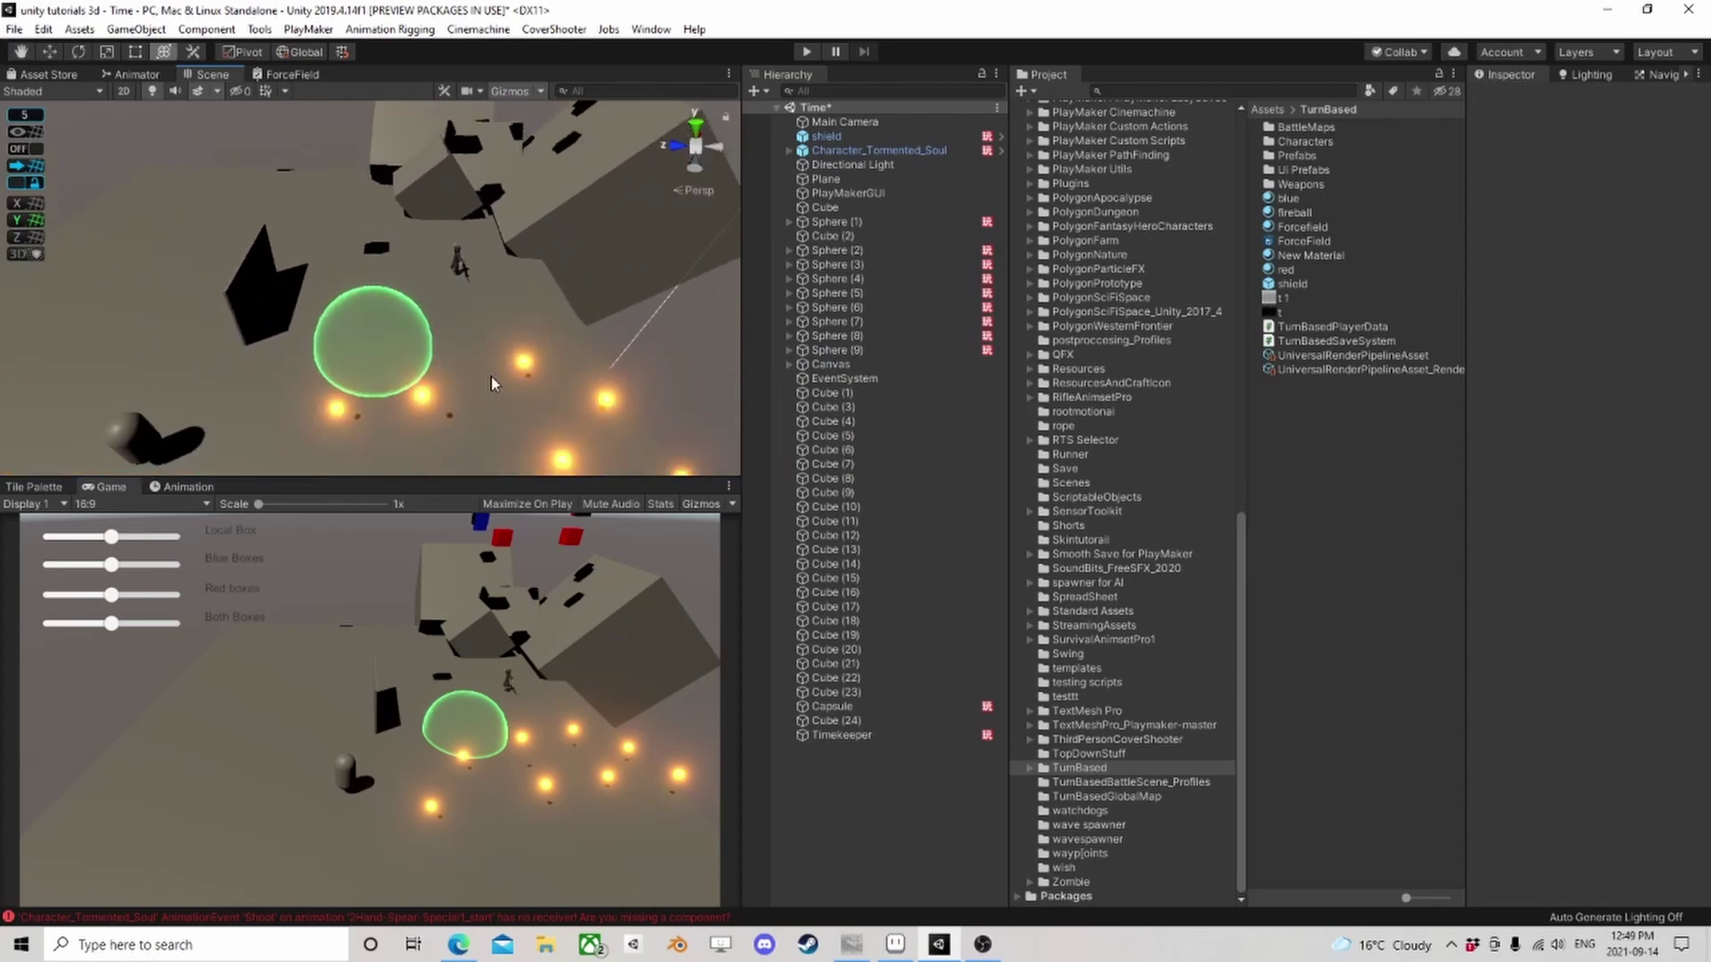
scroll(547, 361, down, 4)
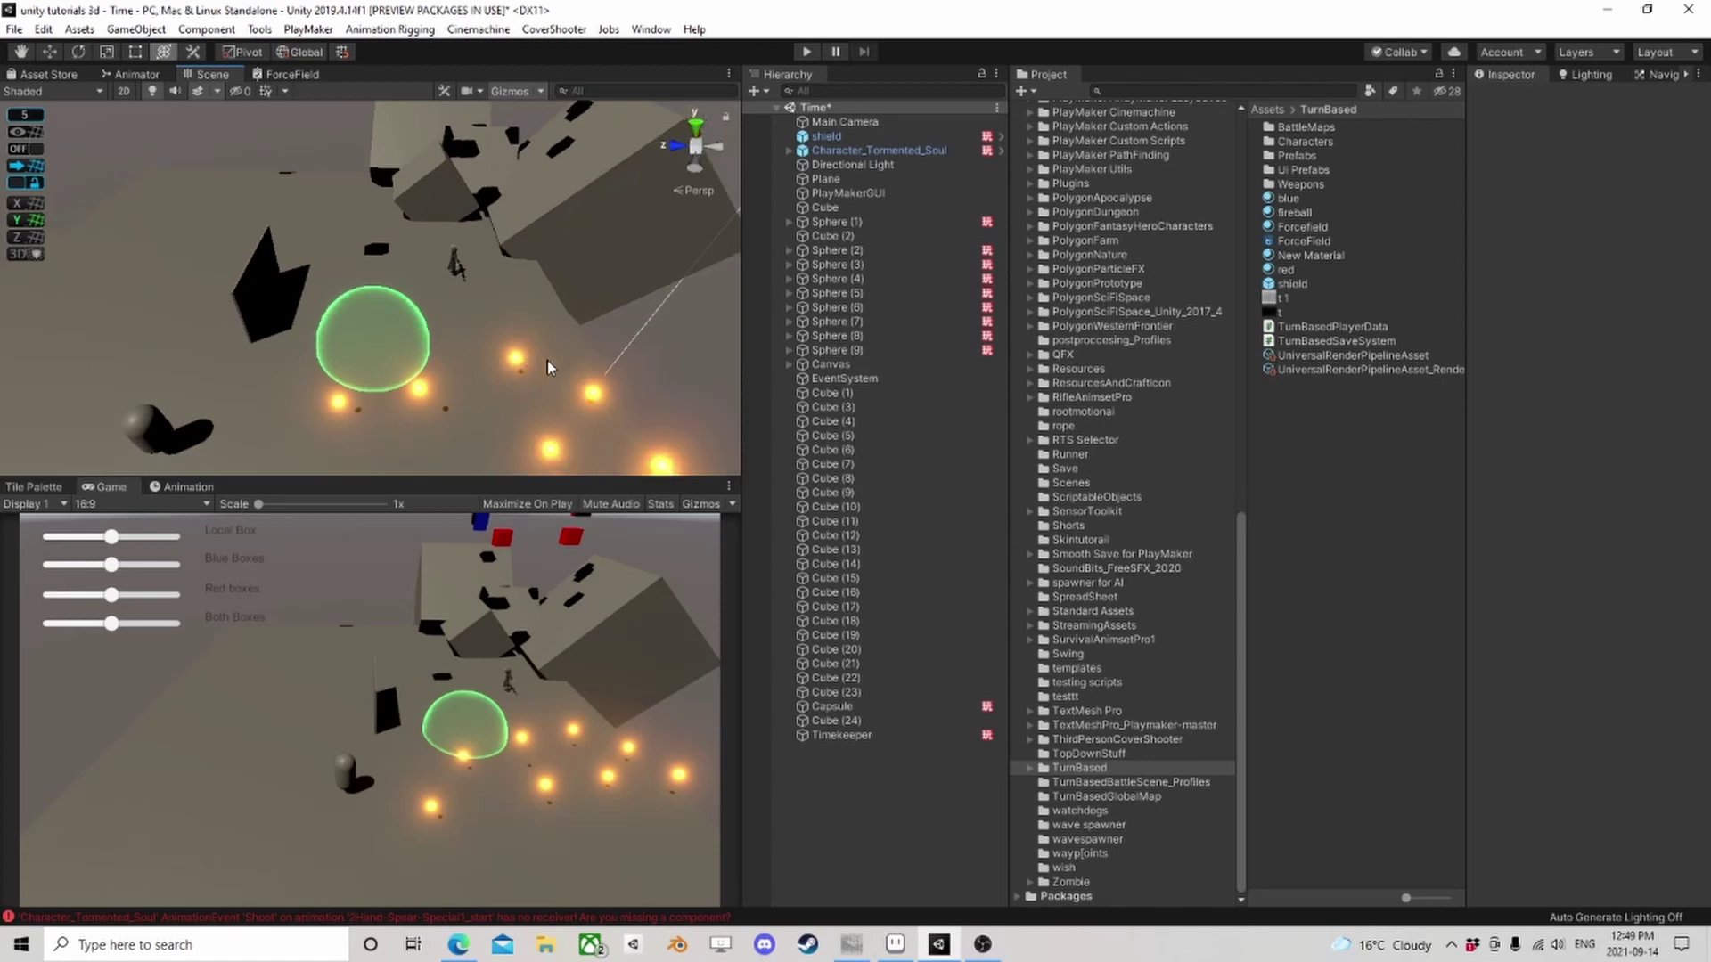